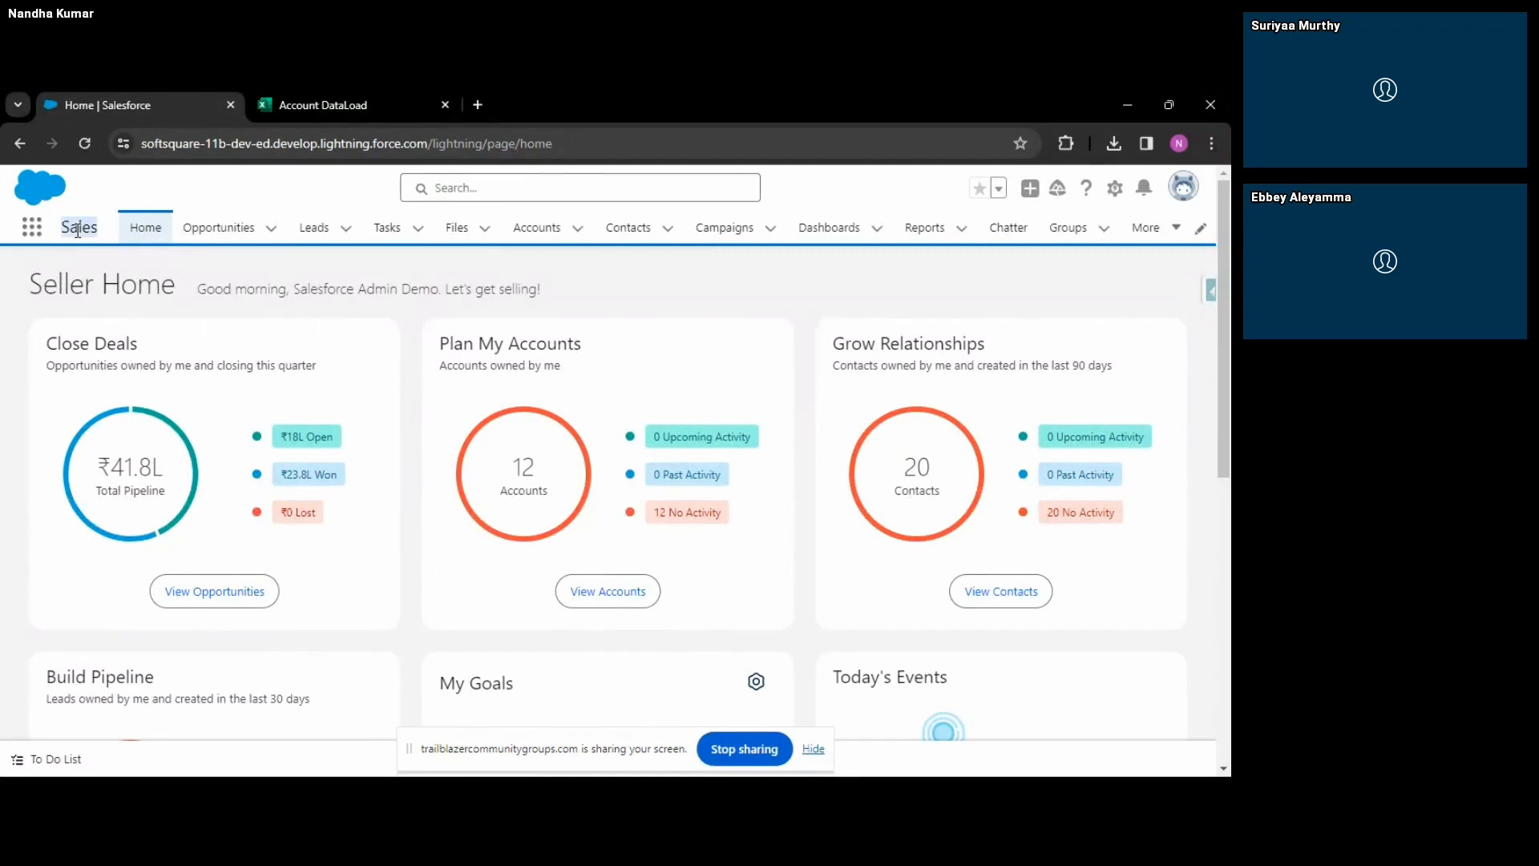
# Look over the available apps in the App Launcher and close it, staying in the Sales app.
pyautogui.click(96, 202)
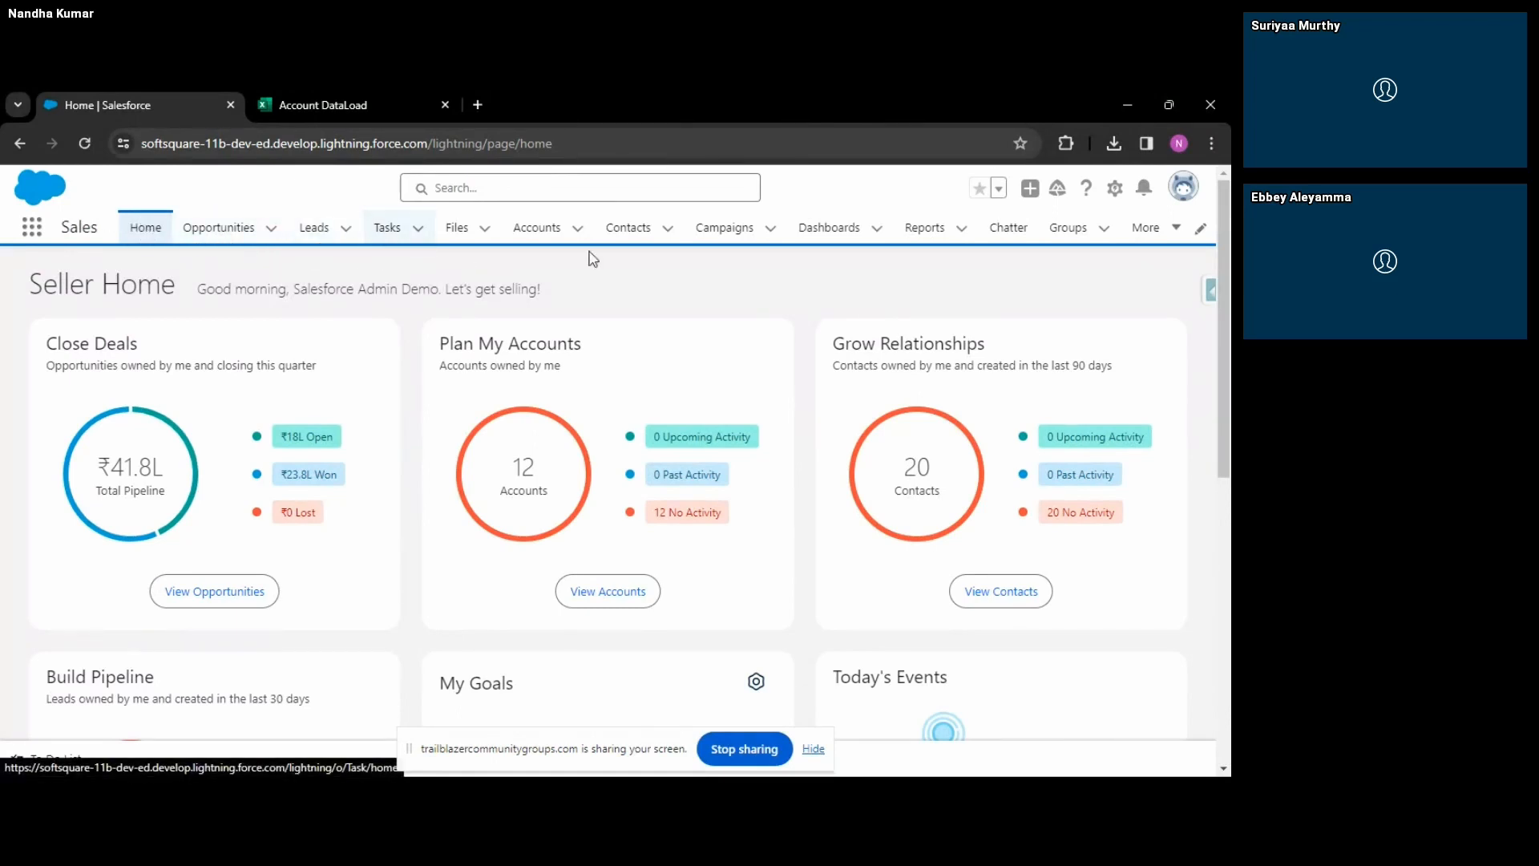
pyautogui.click(33, 227)
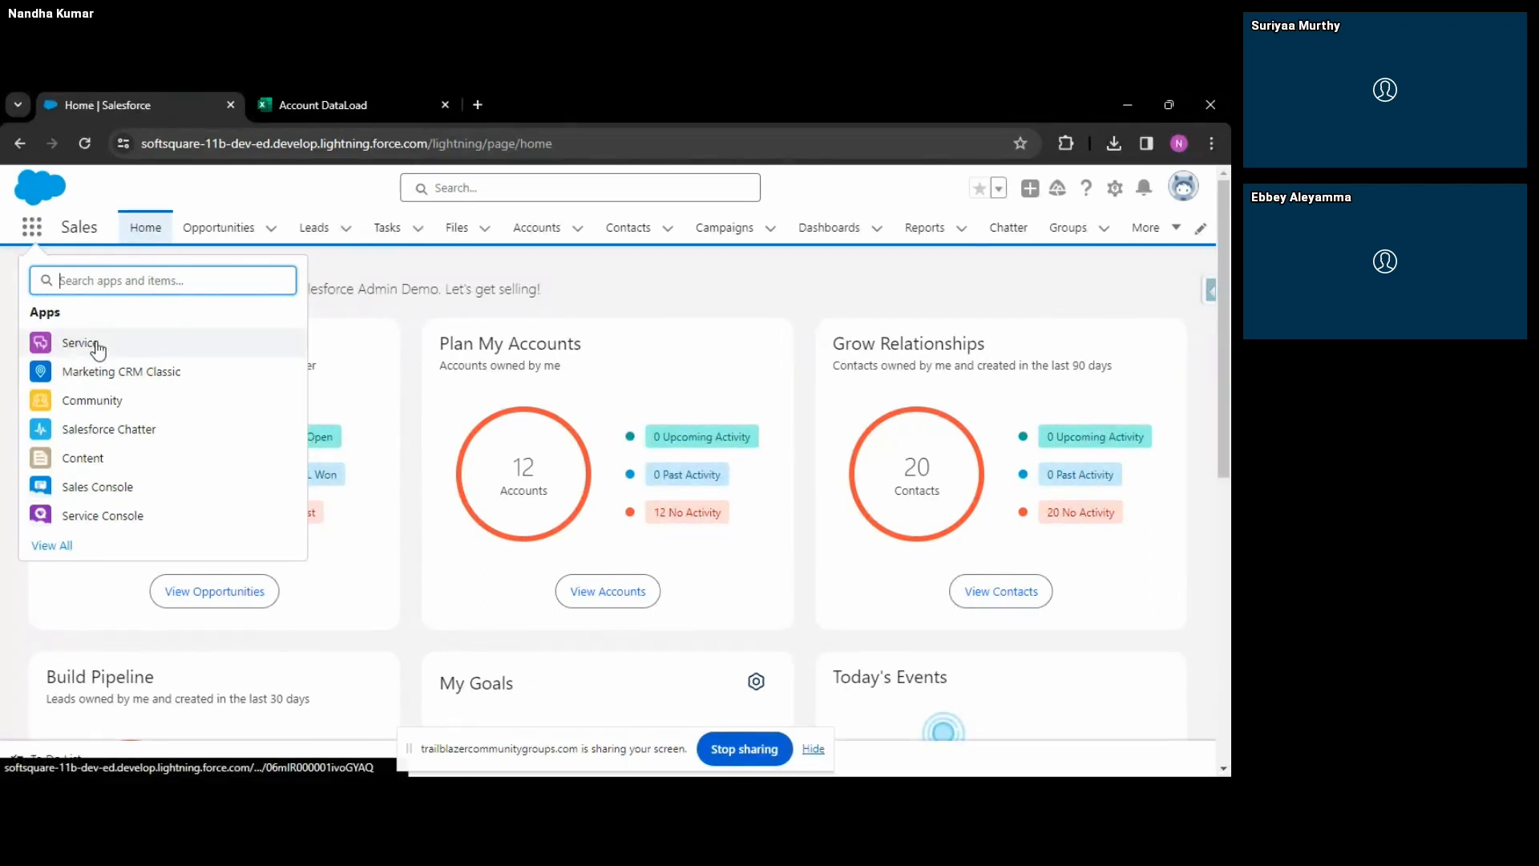
pyautogui.click(184, 194)
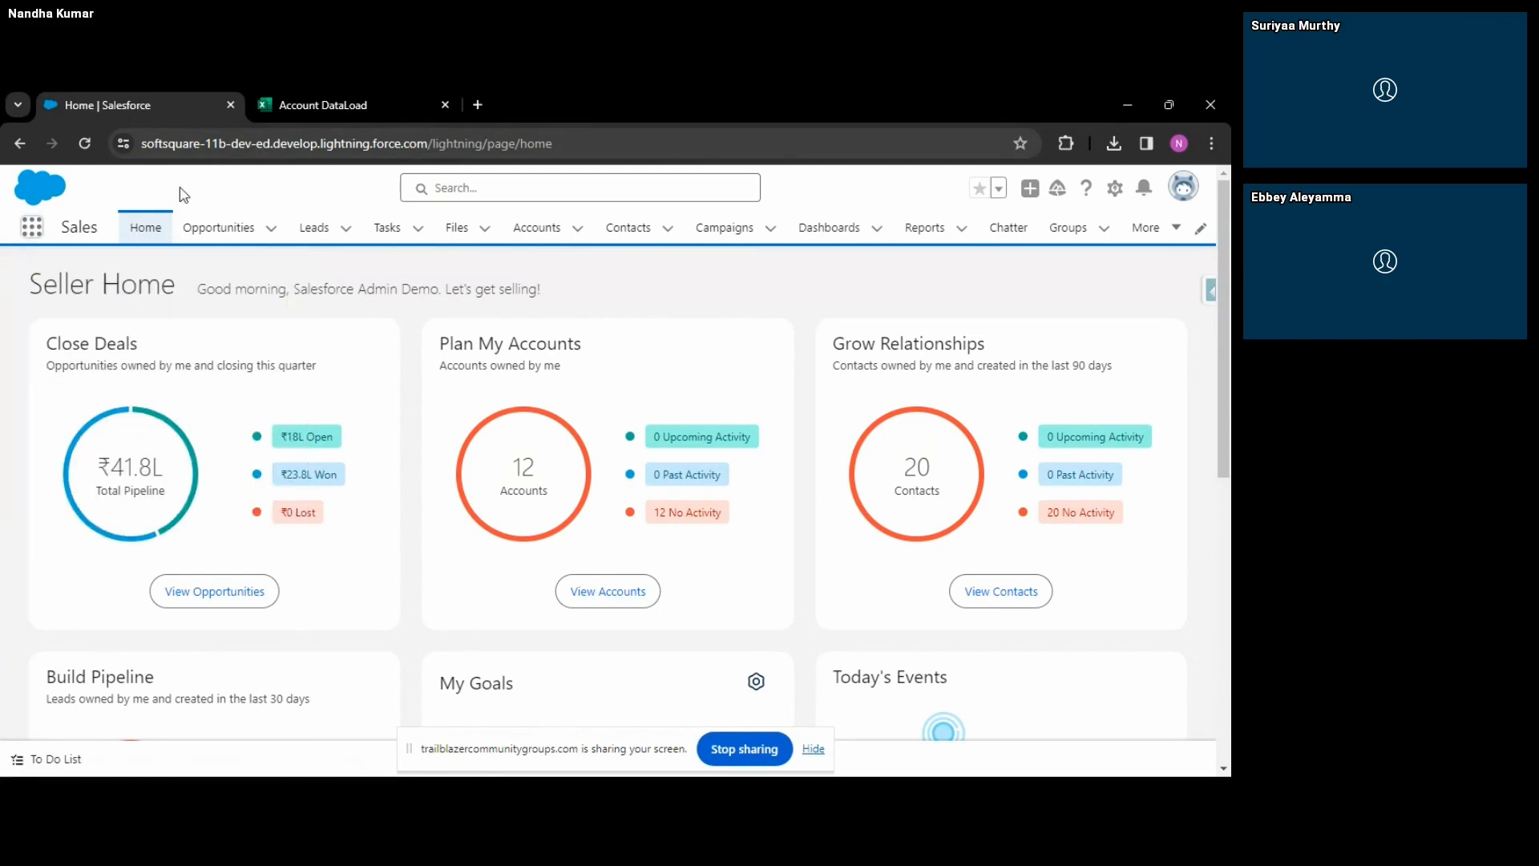
pyautogui.doubleClick(78, 226)
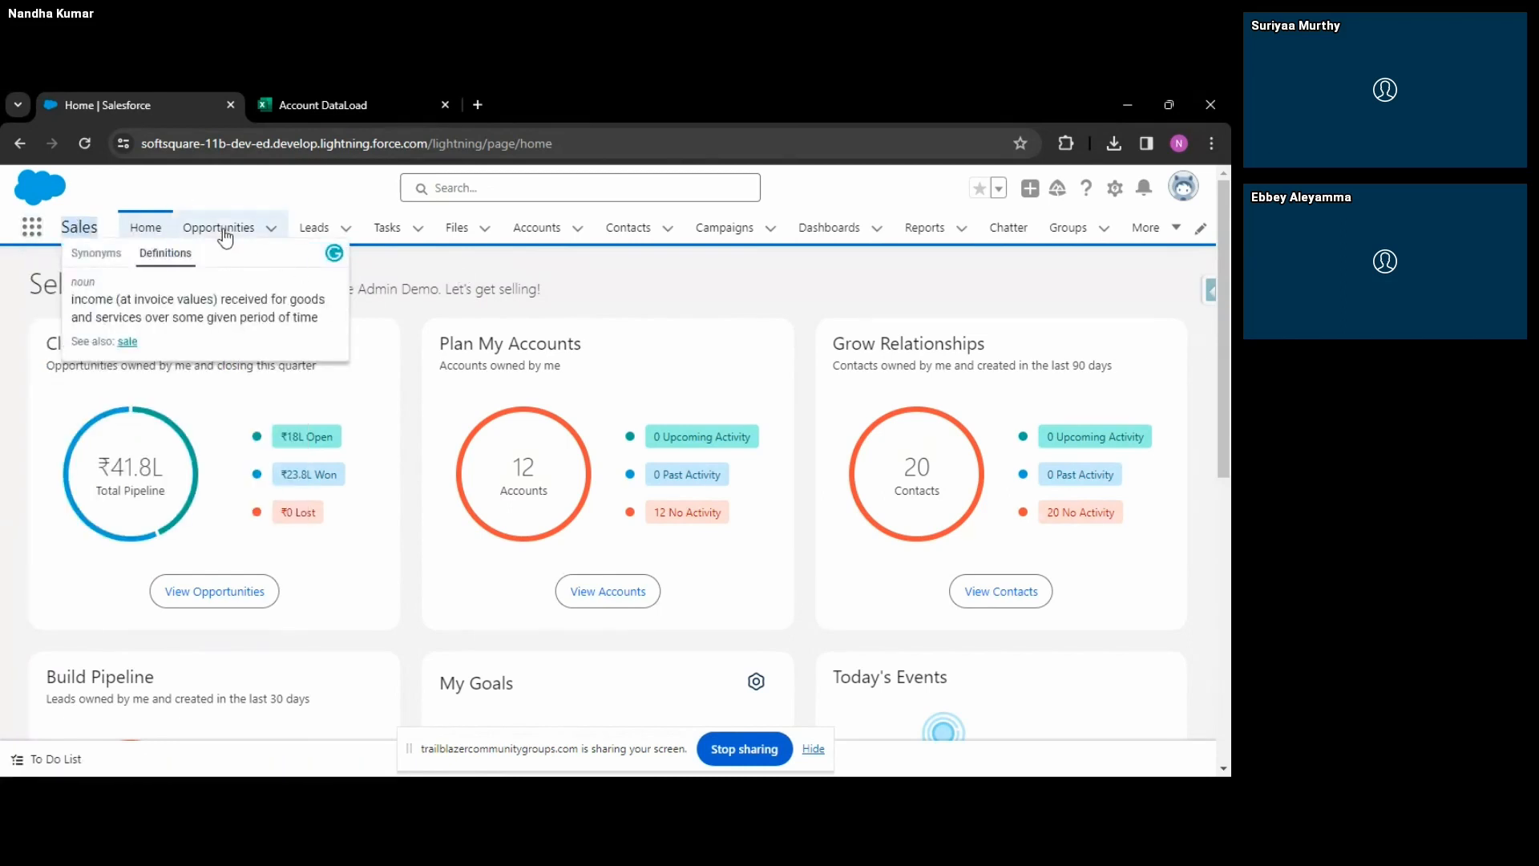
pyautogui.click(165, 213)
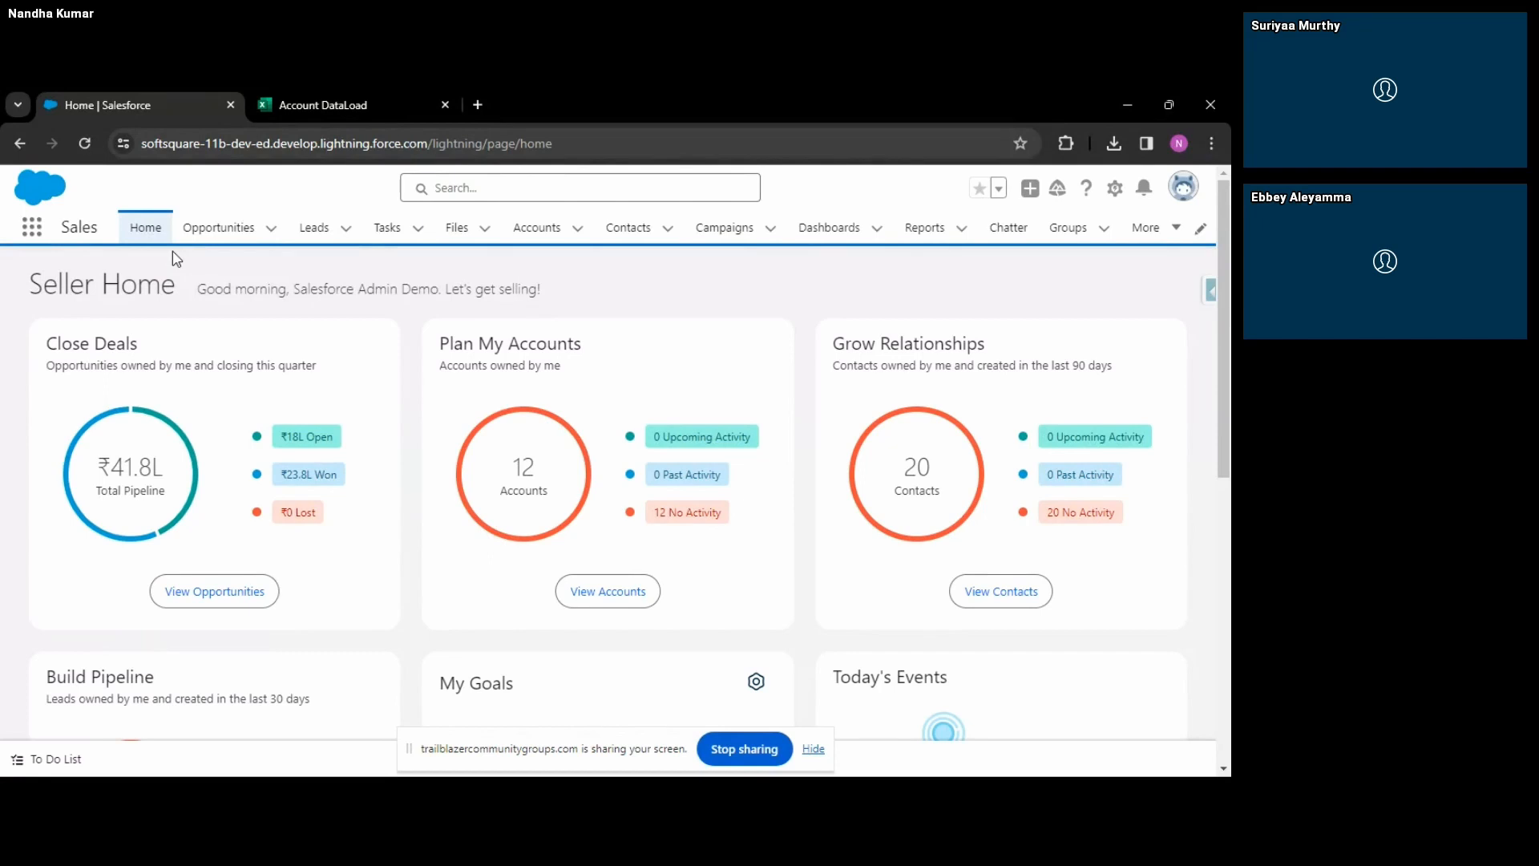
# View the Opportunities, Accounts, Contacts and Campaigns objects in the Sales app one after another.
pyautogui.click(234, 228)
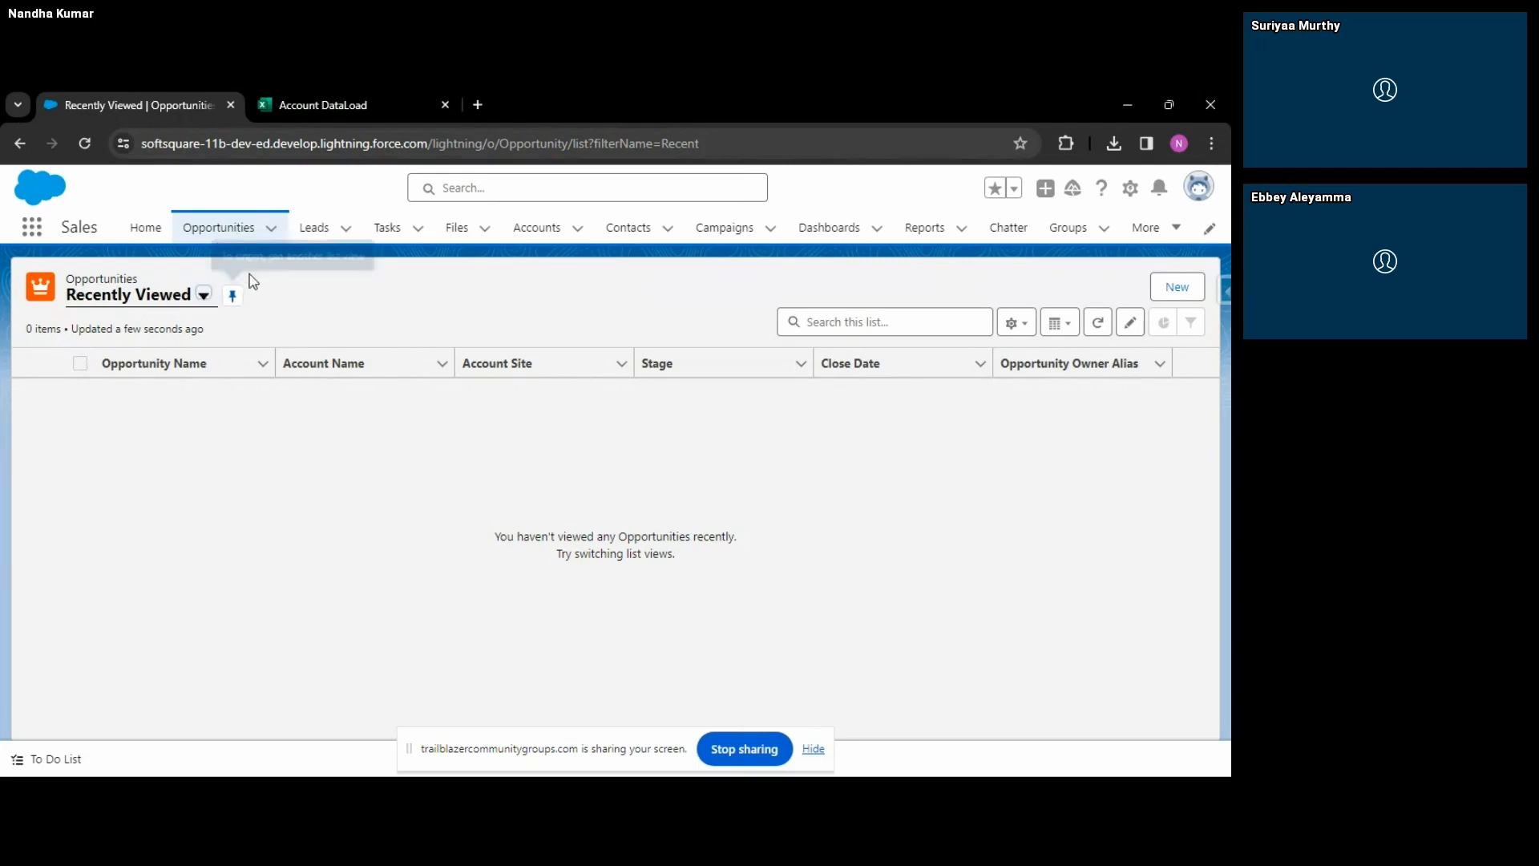
pyautogui.click(536, 232)
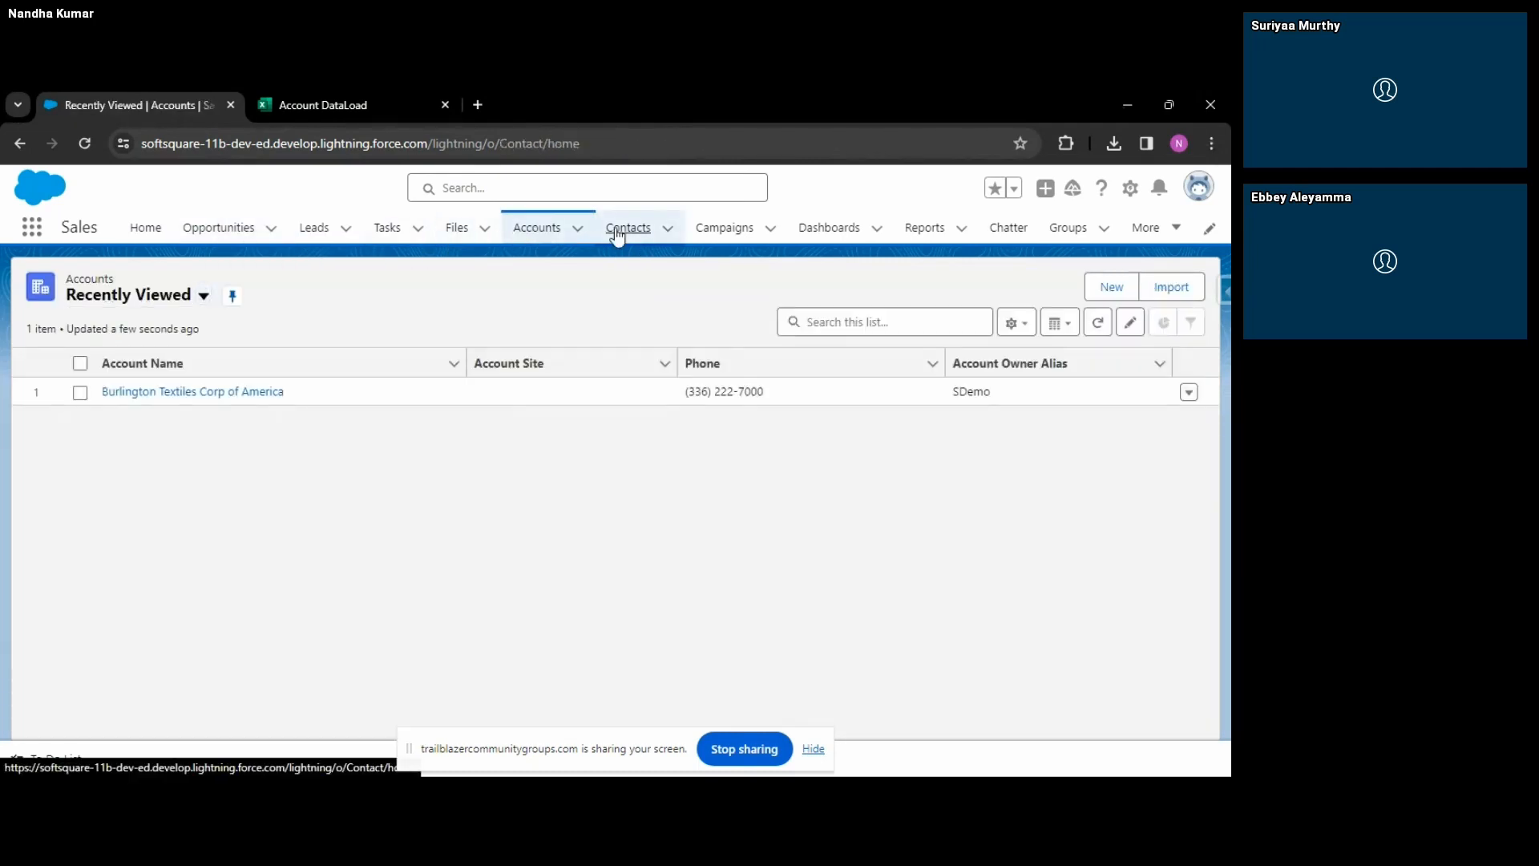
pyautogui.click(625, 228)
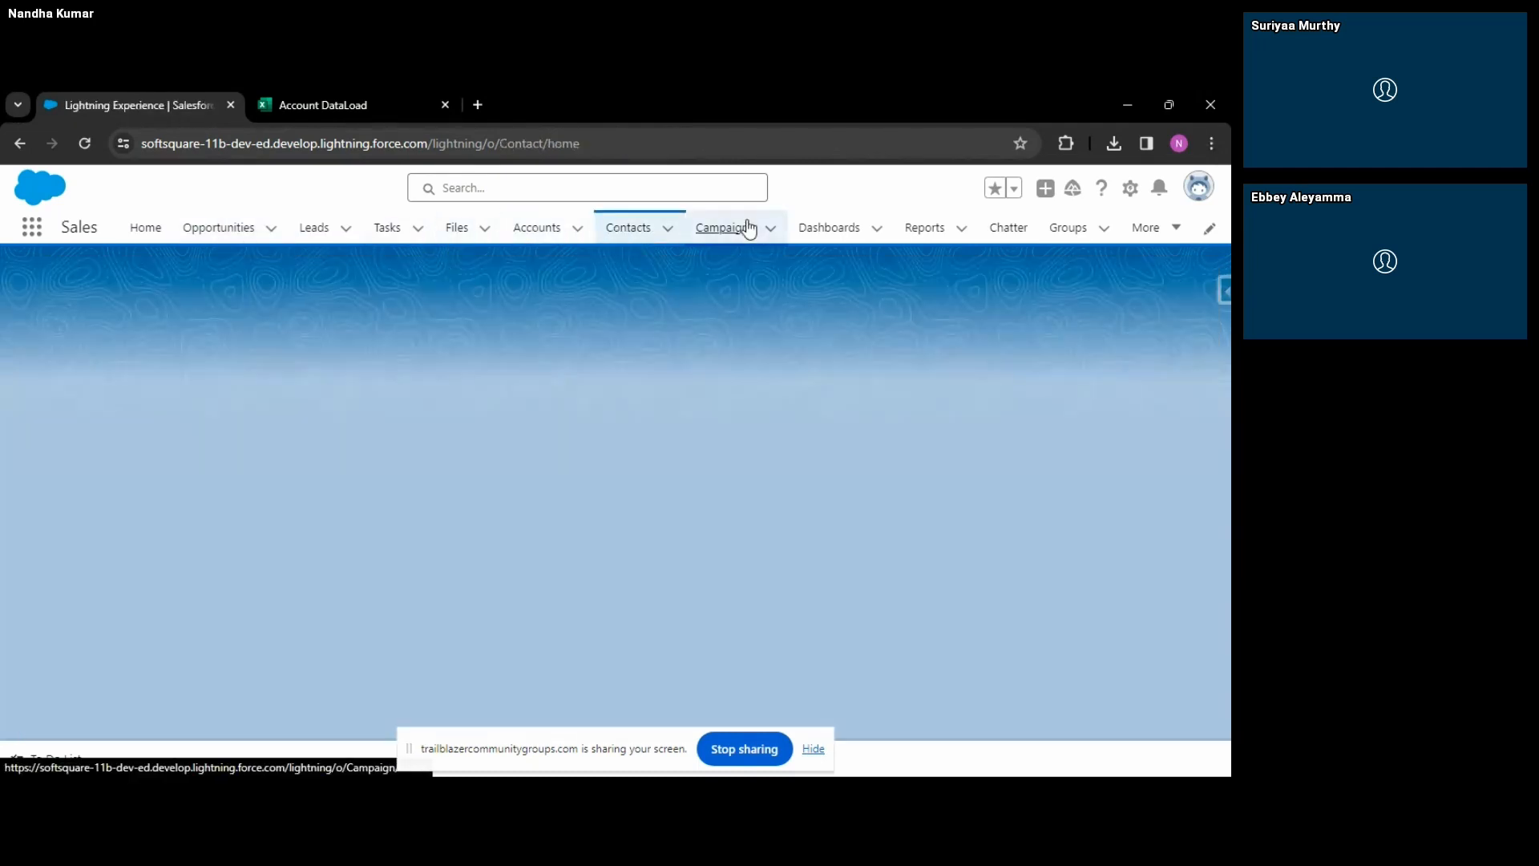
pyautogui.click(747, 229)
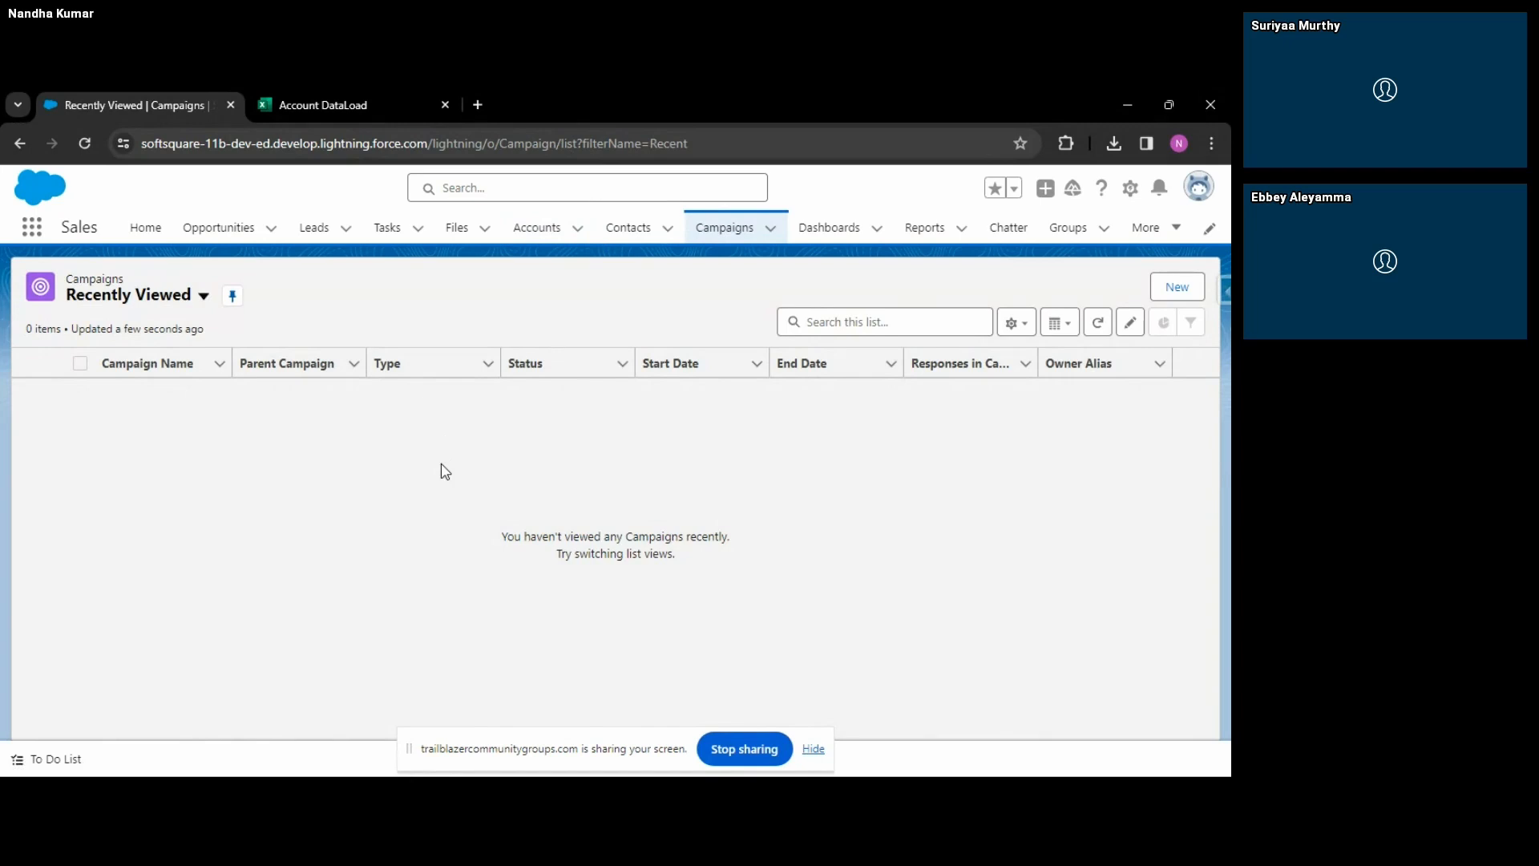
# Examine the fields of a new account form from the Accounts list and close it without saving.
pyautogui.click(536, 230)
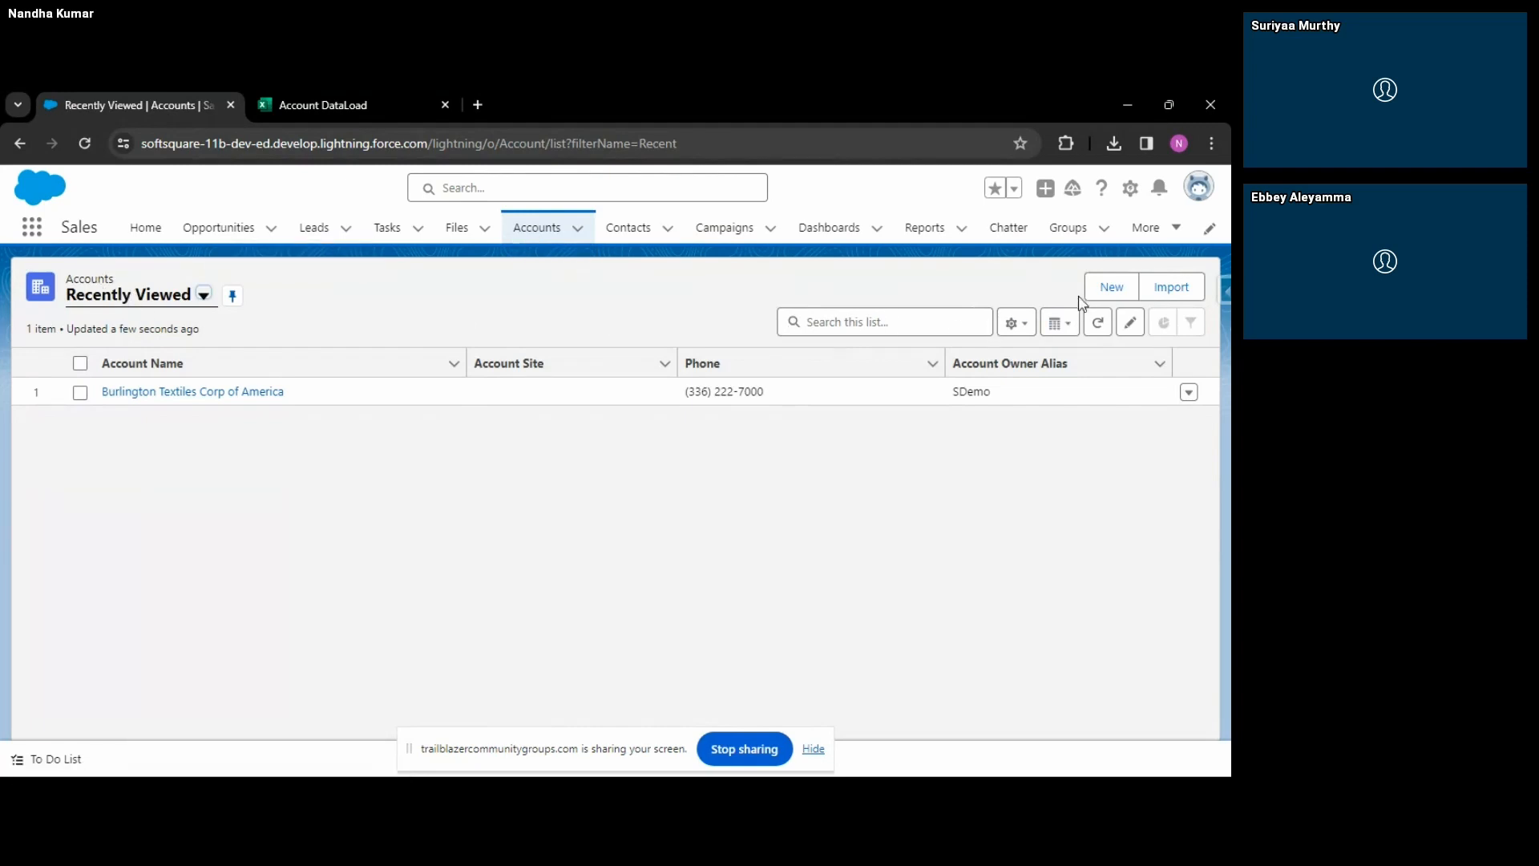
pyautogui.click(1102, 295)
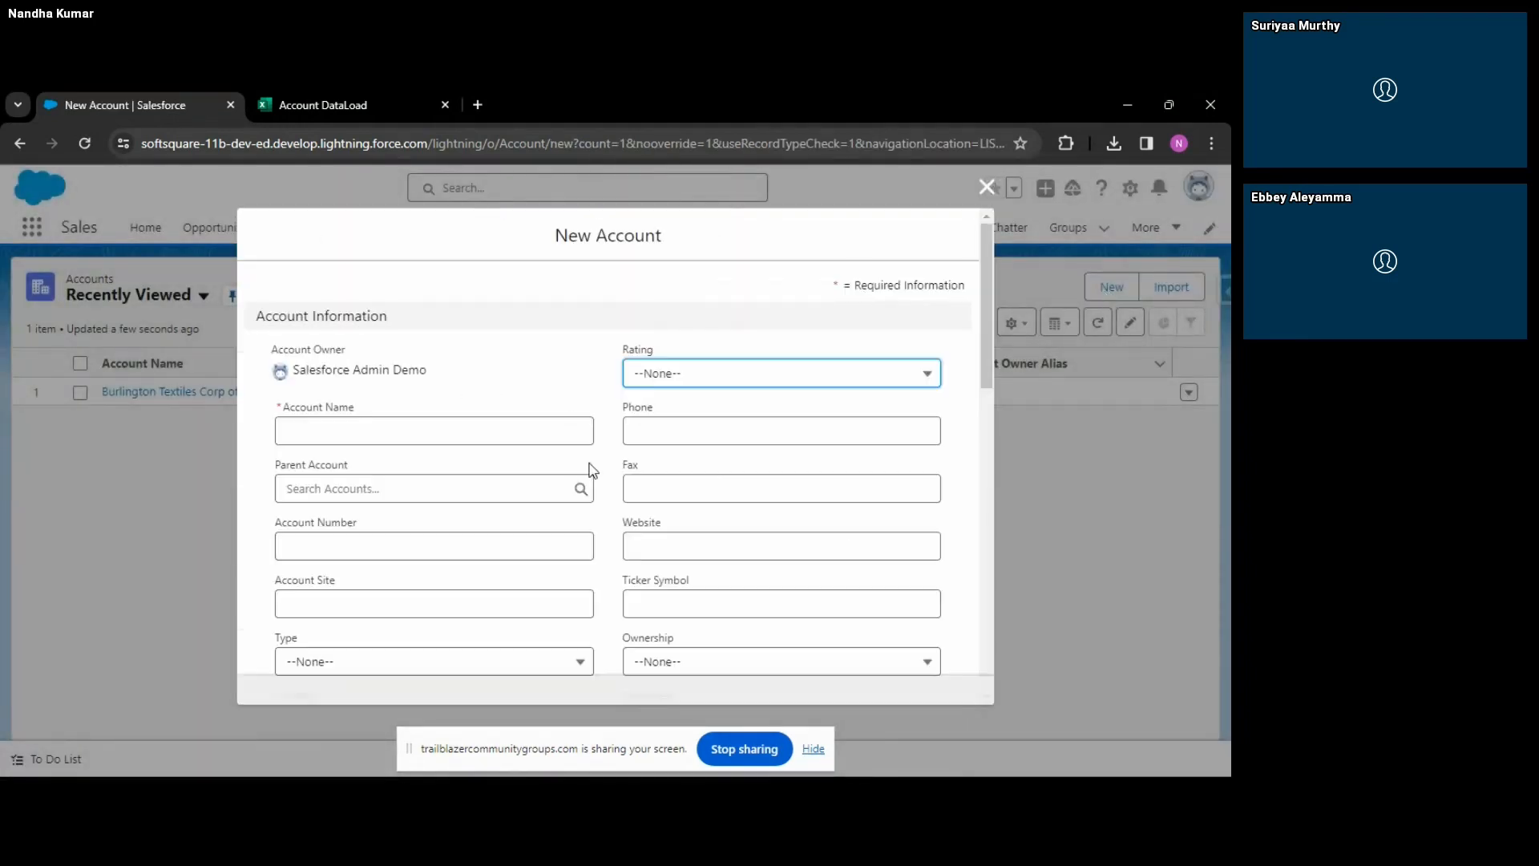
pyautogui.scroll(-10, 495, 479)
pyautogui.scroll(7, 475, 350)
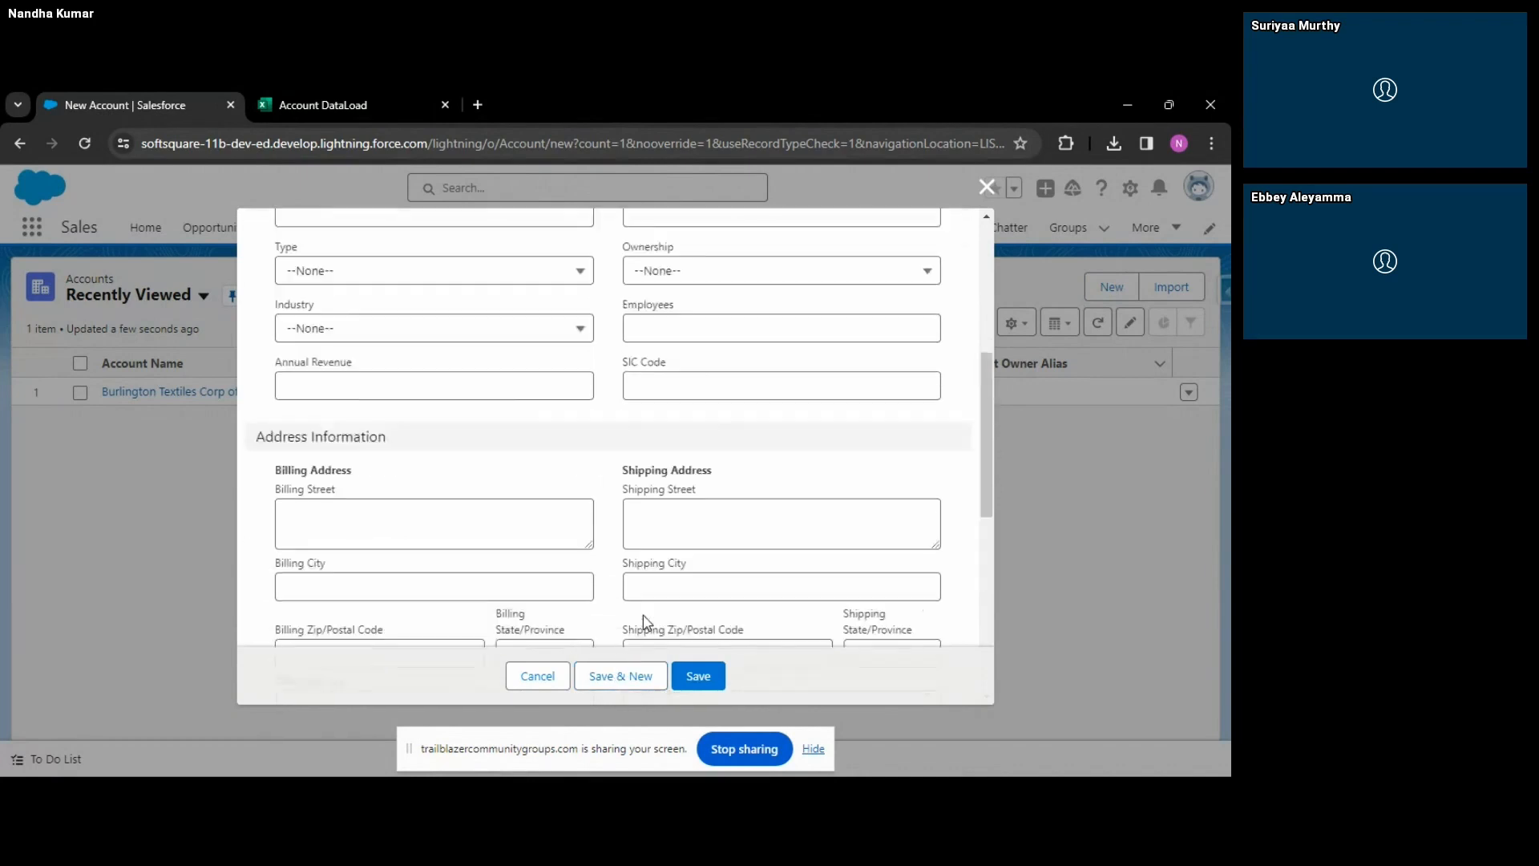
pyautogui.scroll(3, 513, 353)
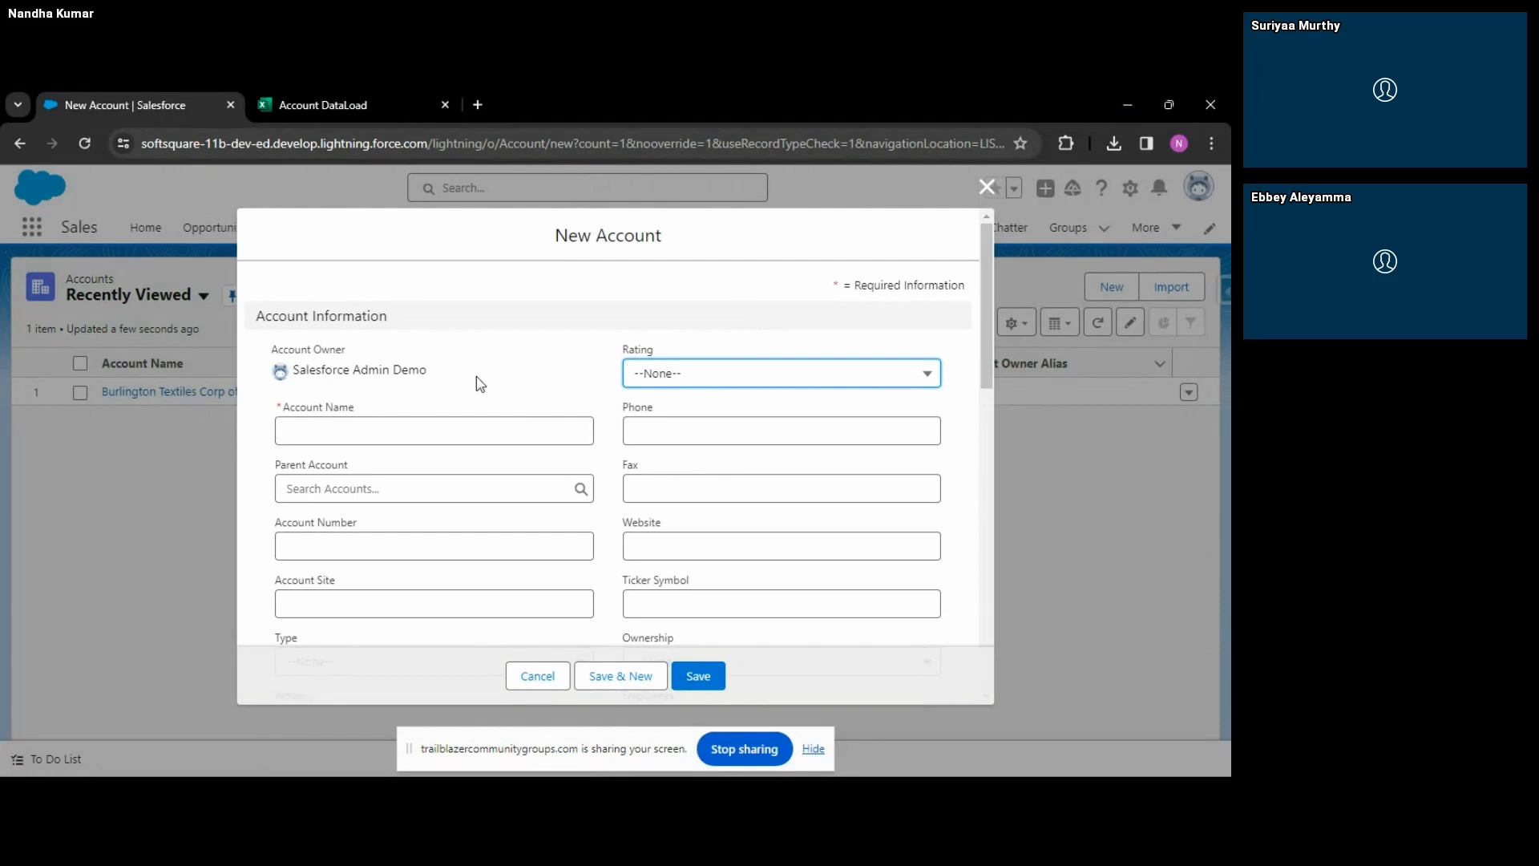
pyautogui.click(986, 188)
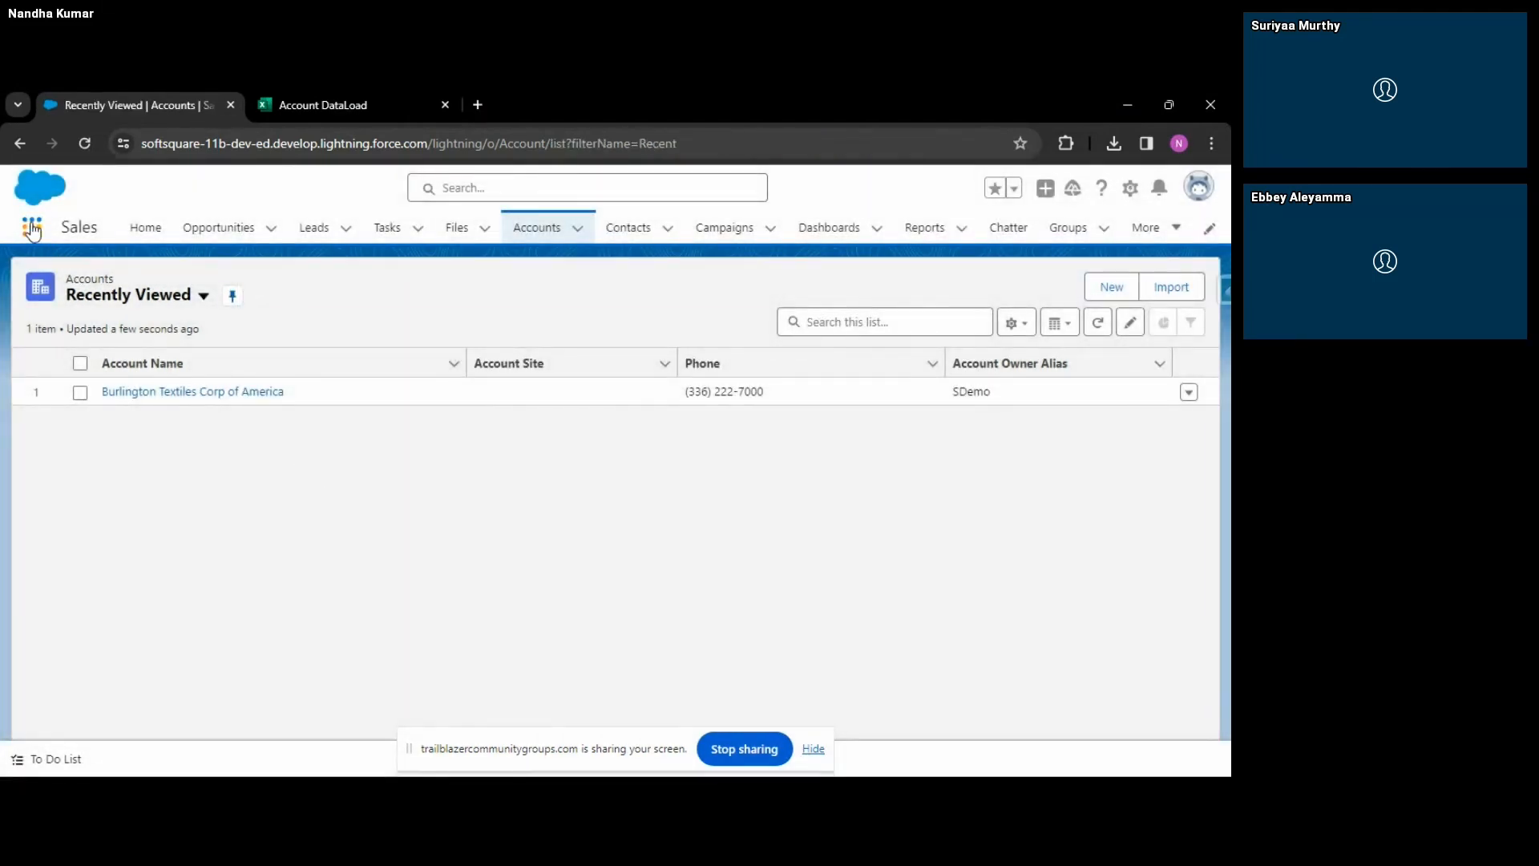
# Open Setup for the current app and go to the Object Manager.
pyautogui.doubleClick(87, 228)
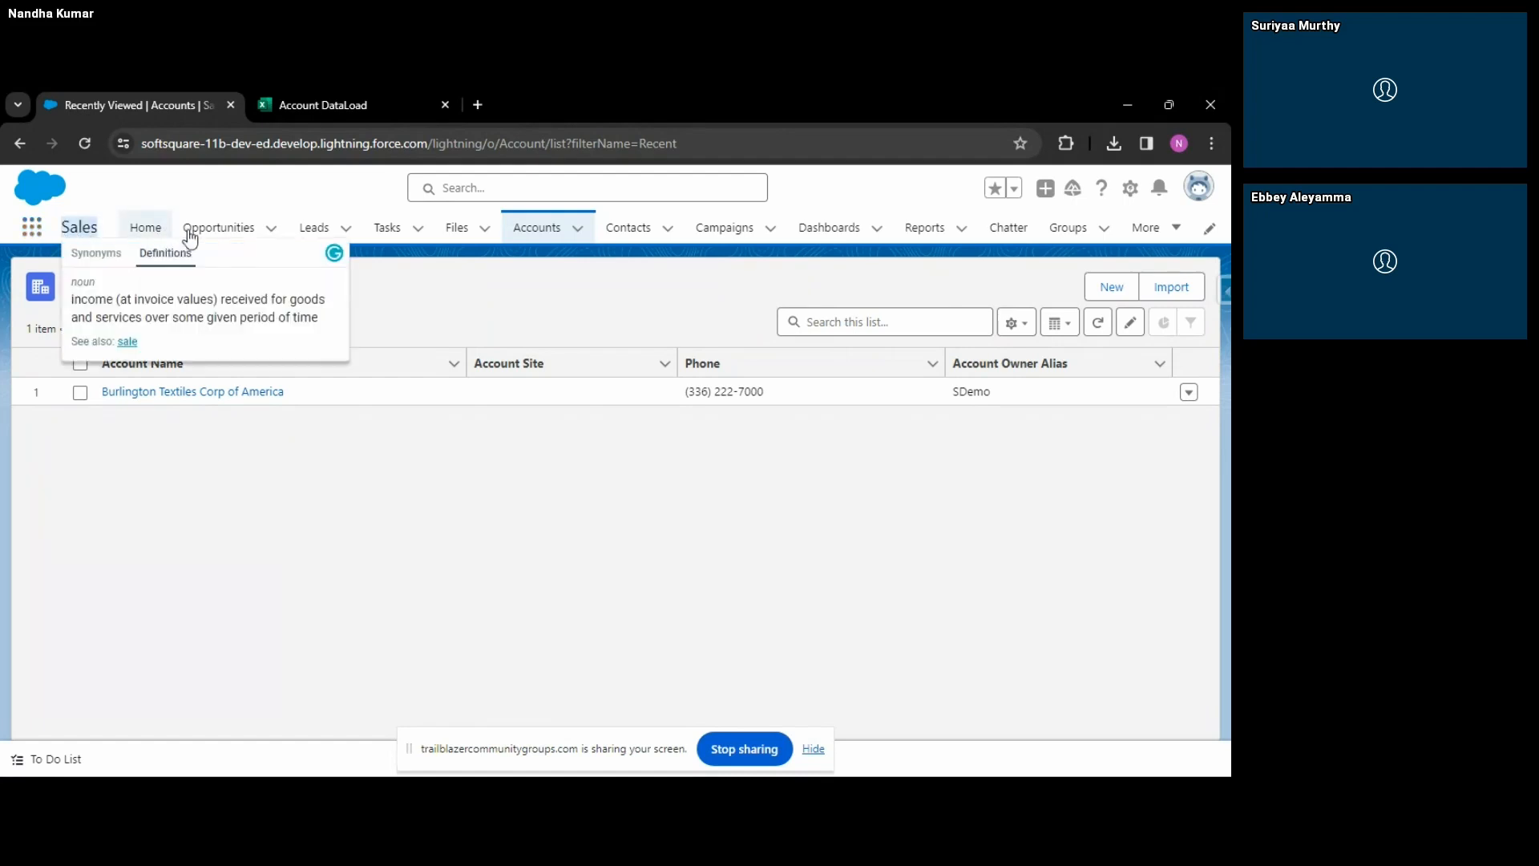
pyautogui.click(698, 293)
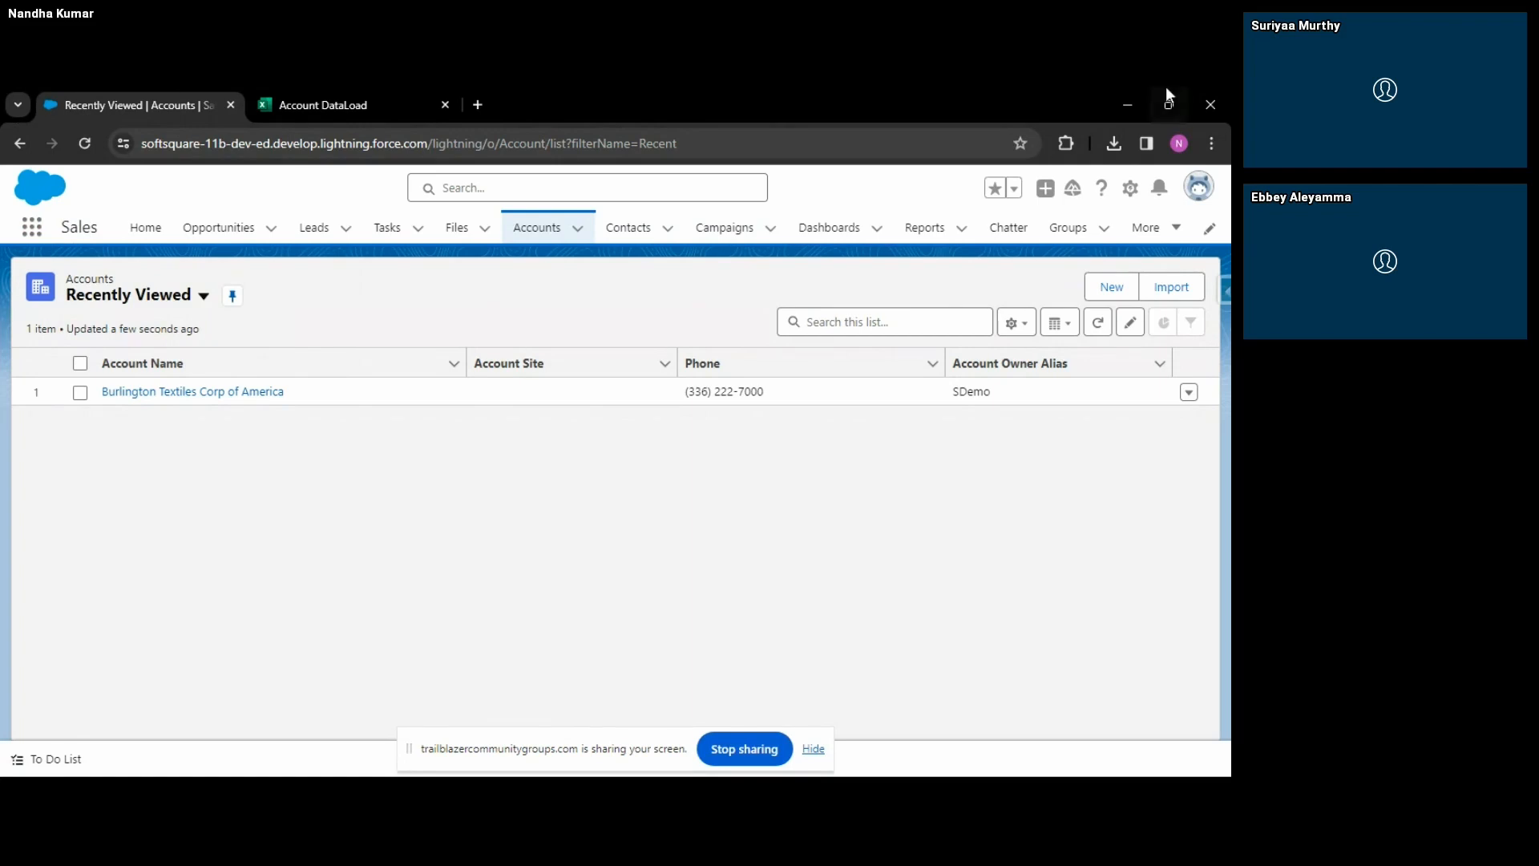
pyautogui.click(1130, 190)
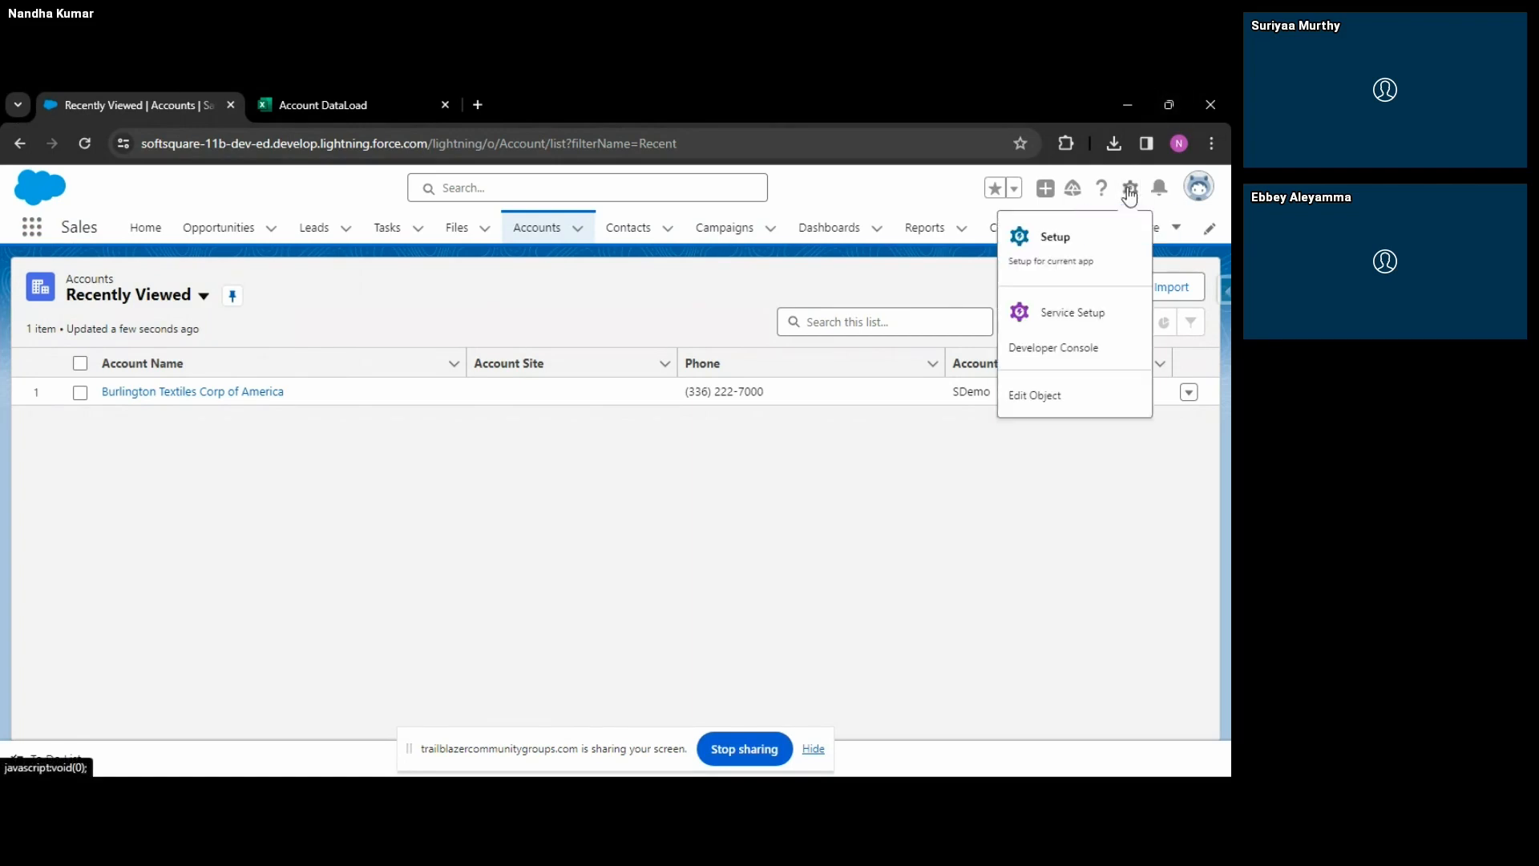
pyautogui.click(651, 497)
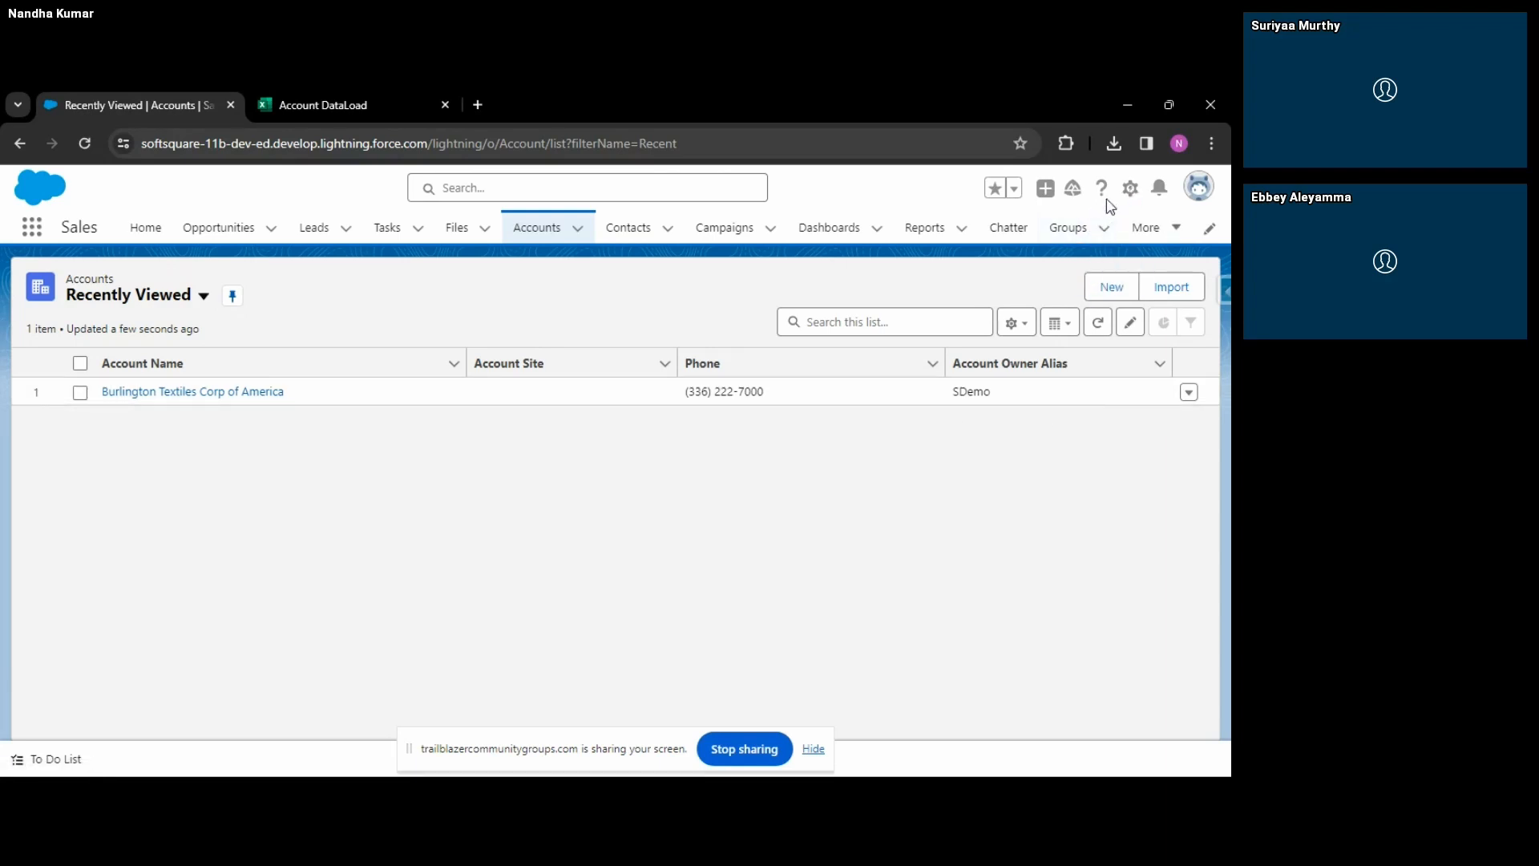
pyautogui.click(1129, 190)
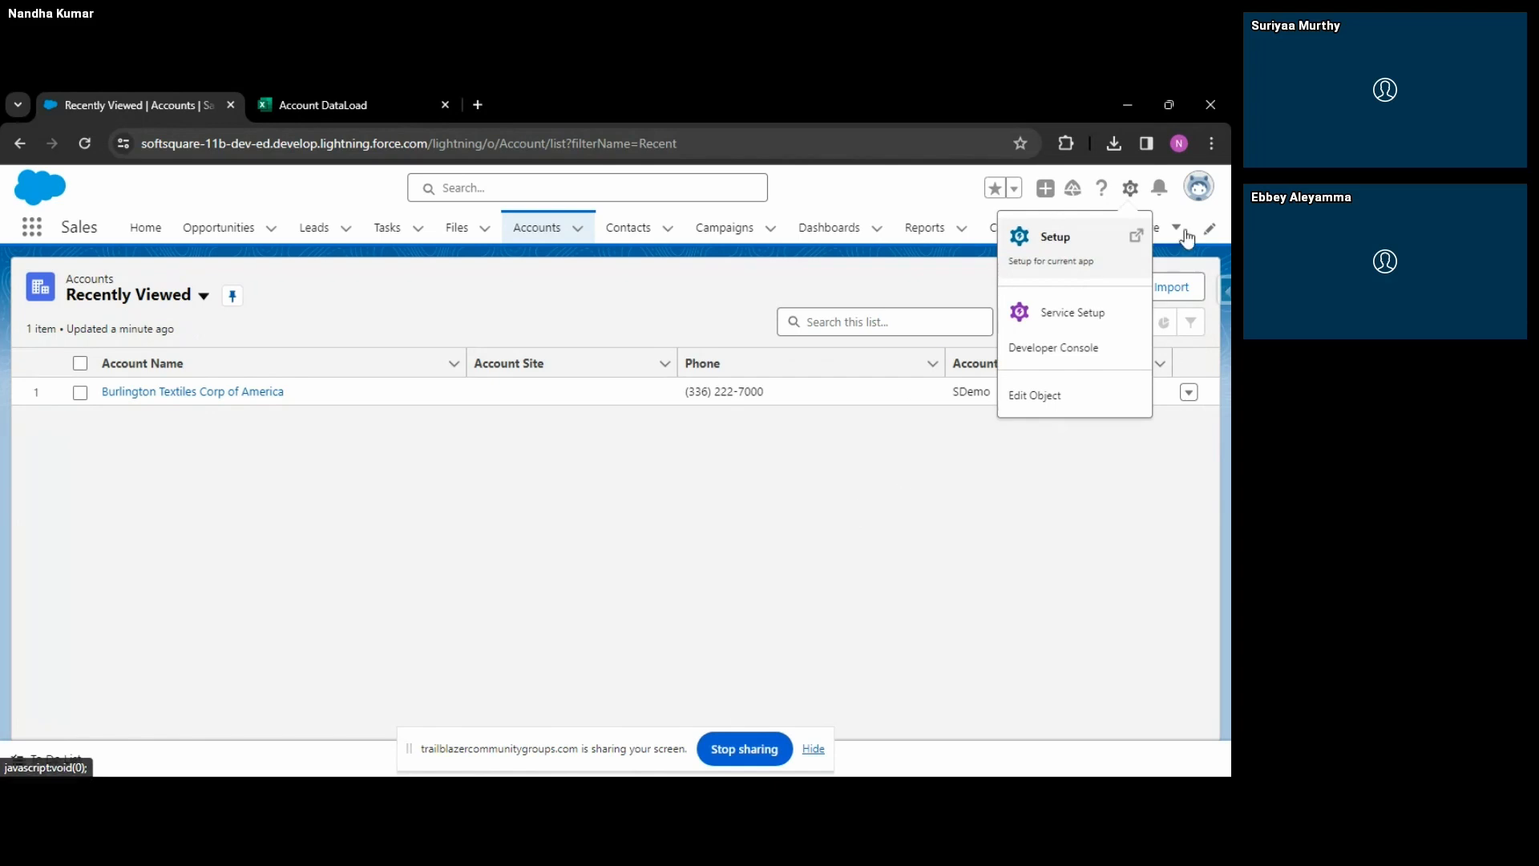
pyautogui.click(1047, 250)
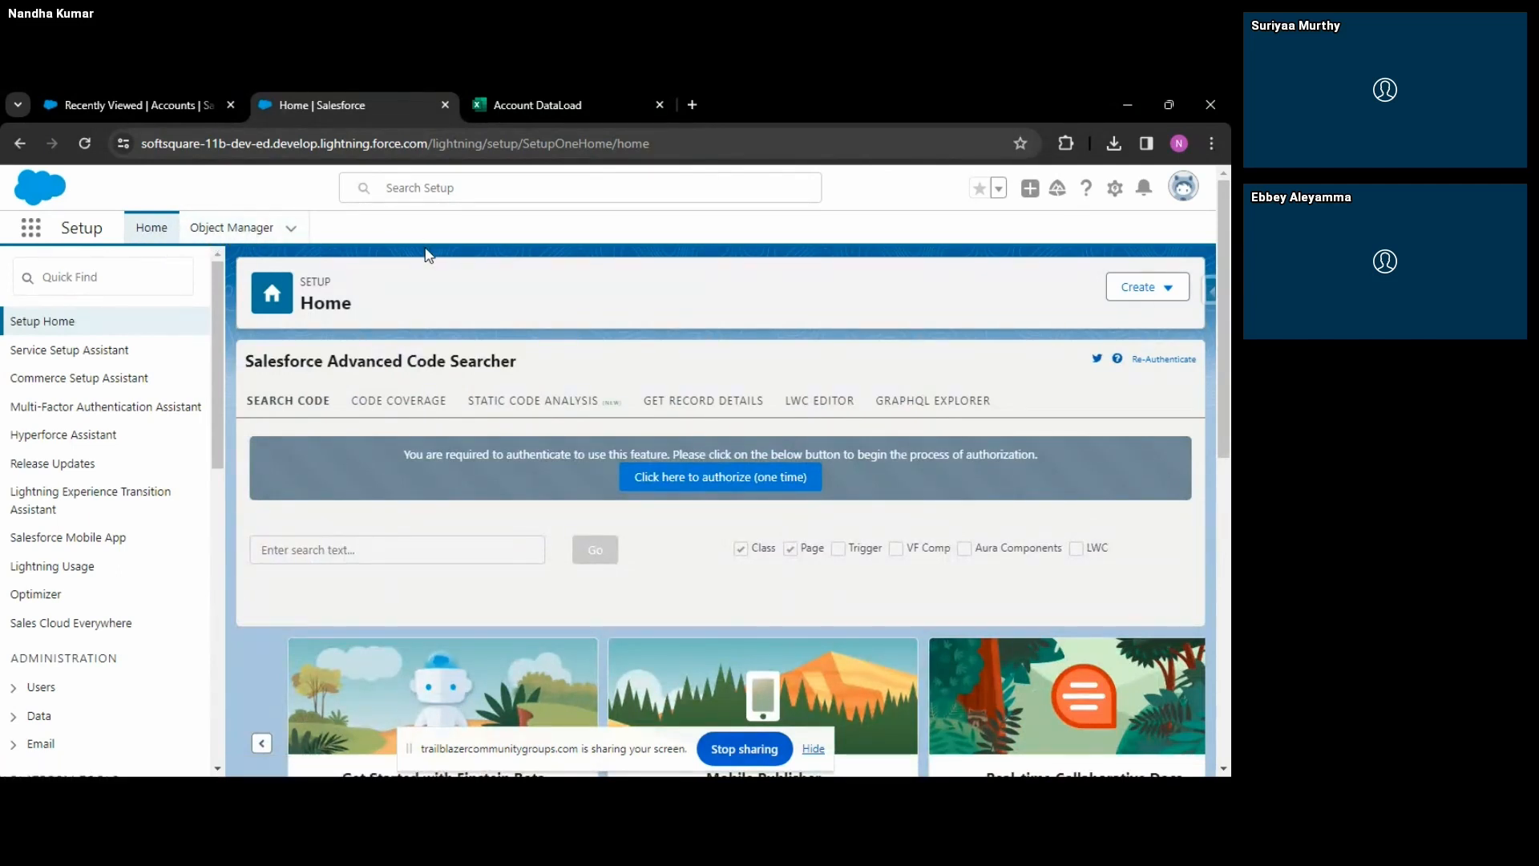
pyautogui.click(221, 231)
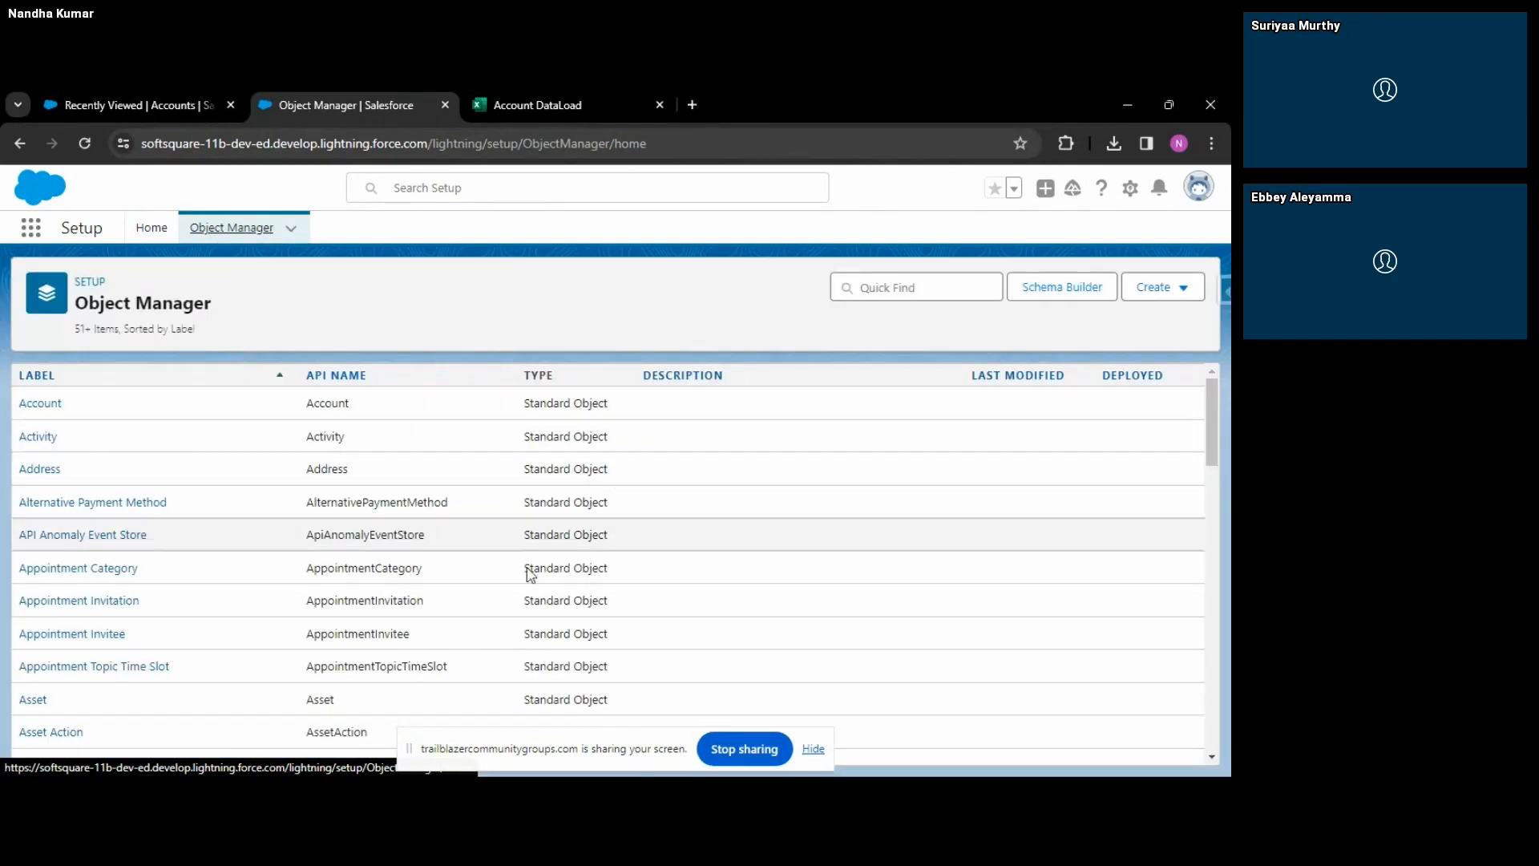
# Browse the Object Manager's list of standard objects and return to its beginning.
pyautogui.scroll(-2, 440, 635)
pyautogui.scroll(2, 430, 636)
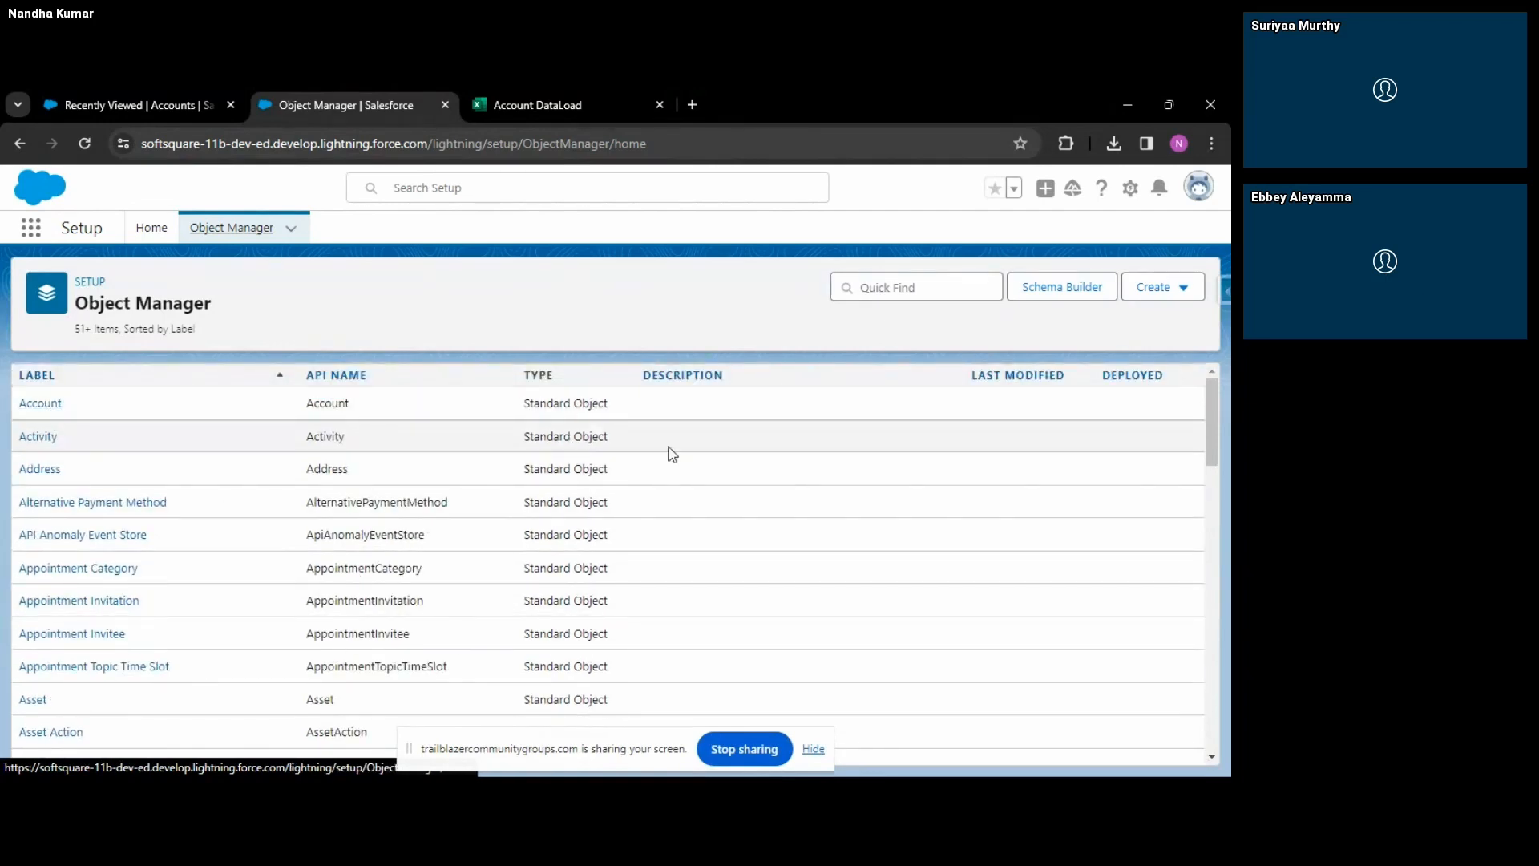
pyautogui.scroll(-12, 589, 407)
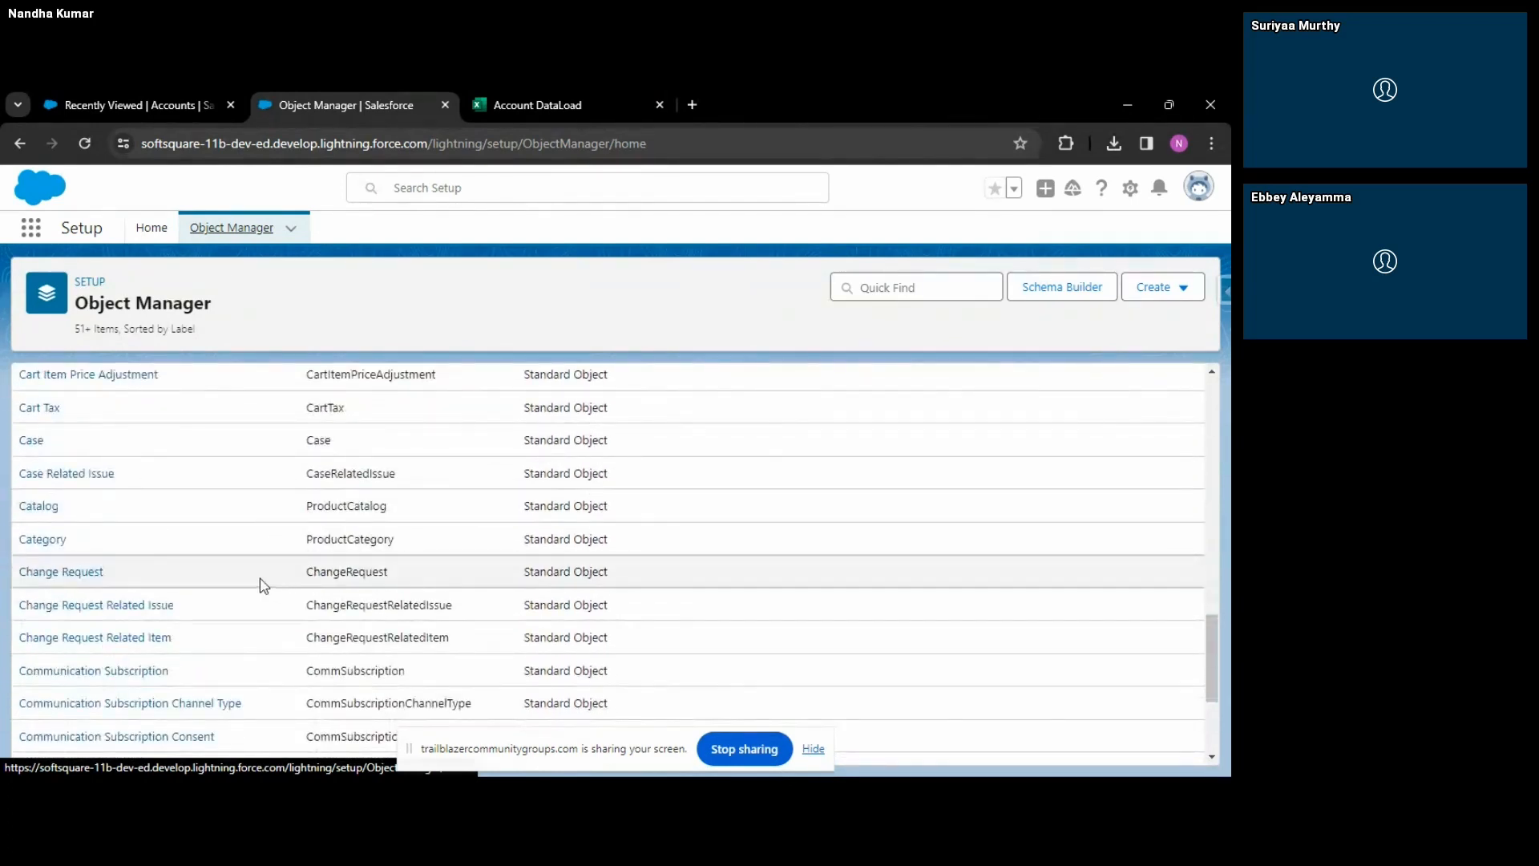
pyautogui.scroll(-3, 257, 580)
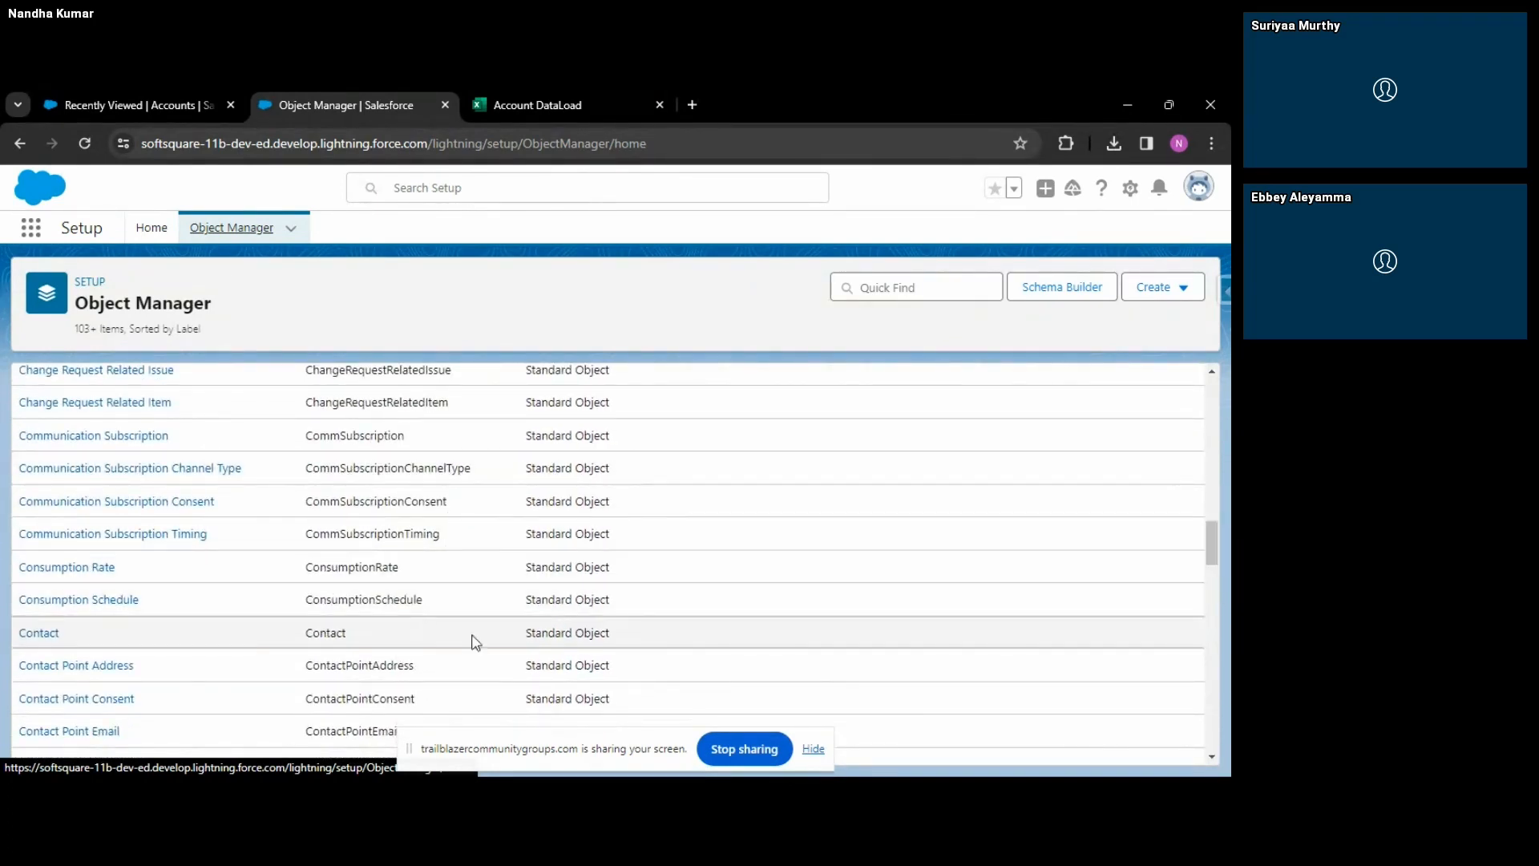
pyautogui.scroll(-5, 525, 641)
pyautogui.scroll(15, 524, 650)
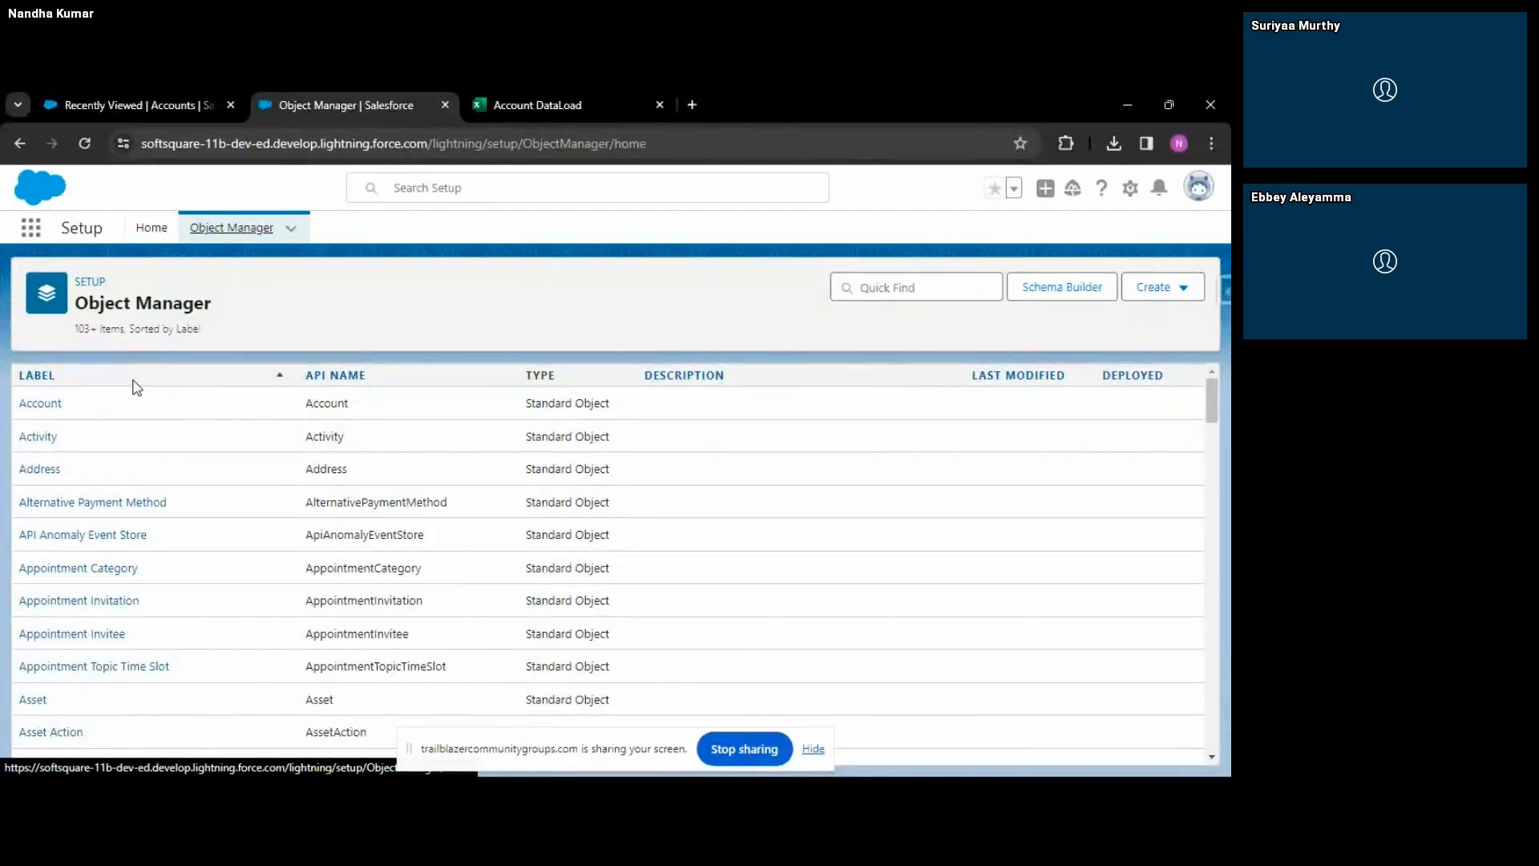
# Revisit the Accounts page to view its setup options, and look over the object list in the Object Manager again.
pyautogui.click(141, 105)
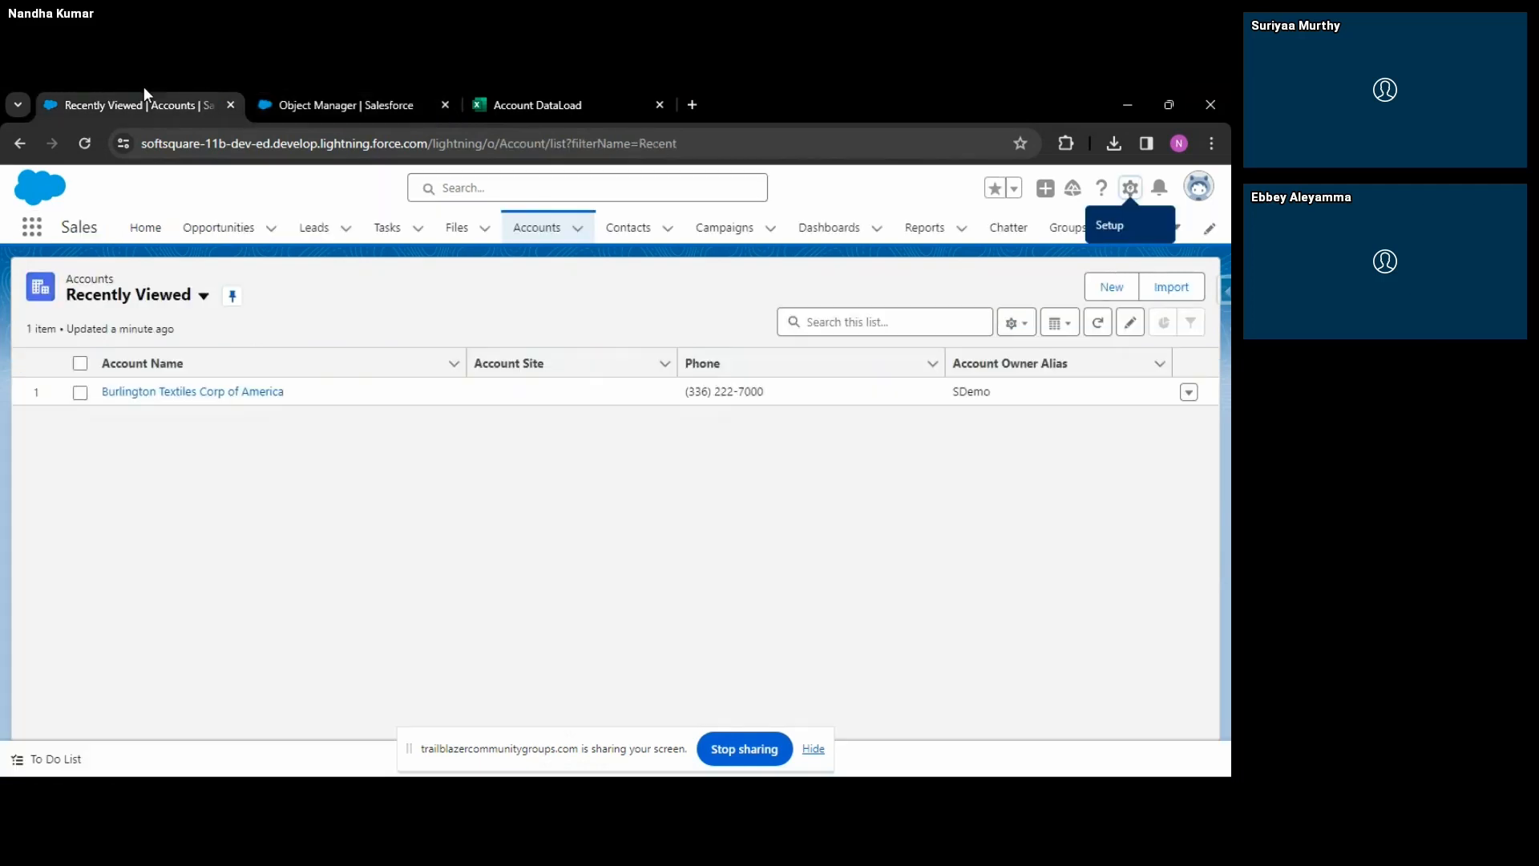
pyautogui.click(1131, 188)
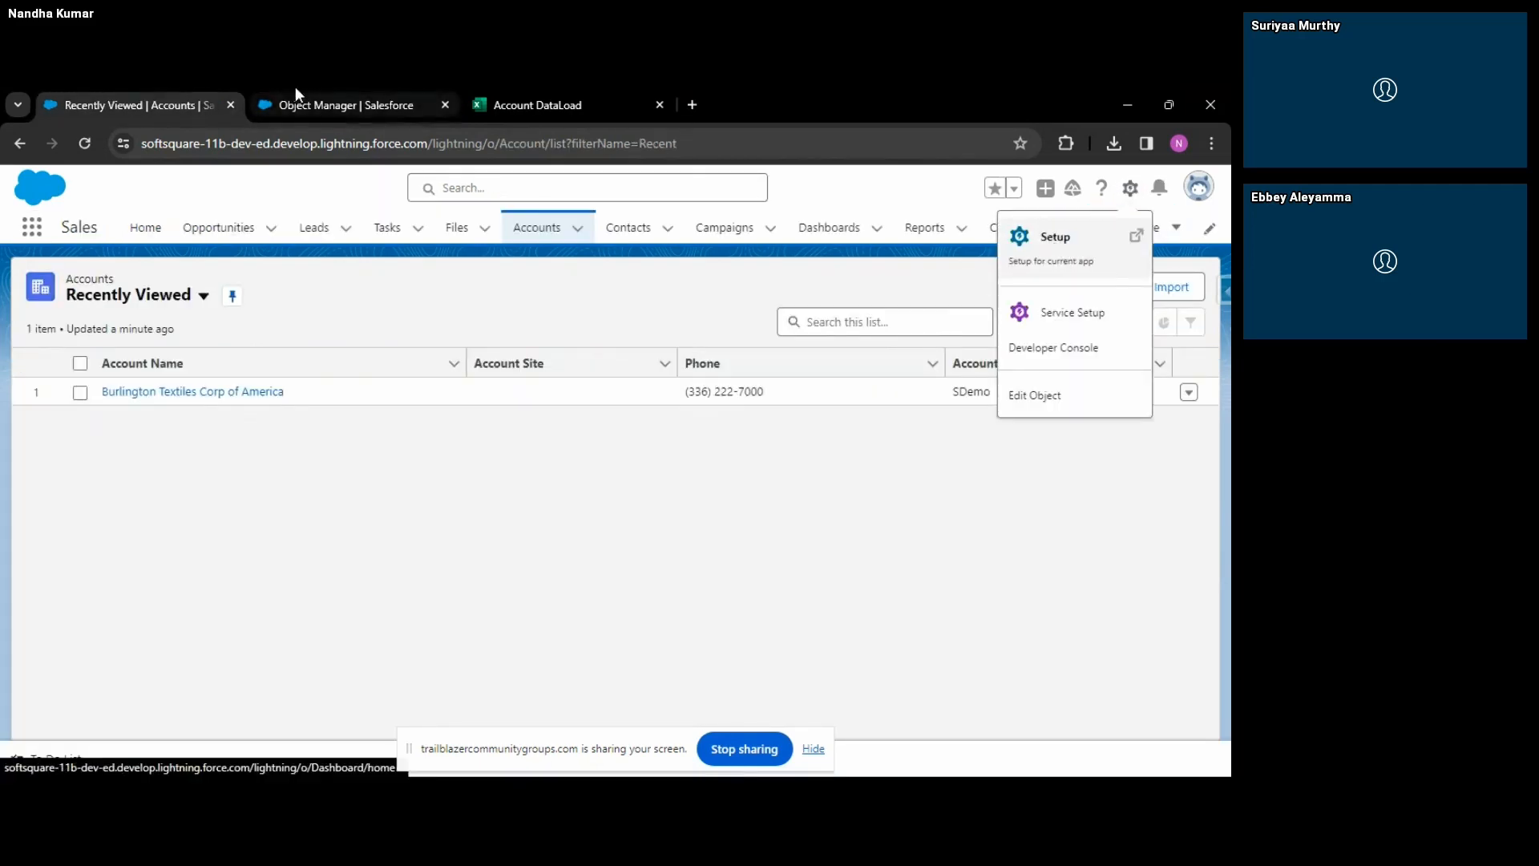
pyautogui.click(388, 98)
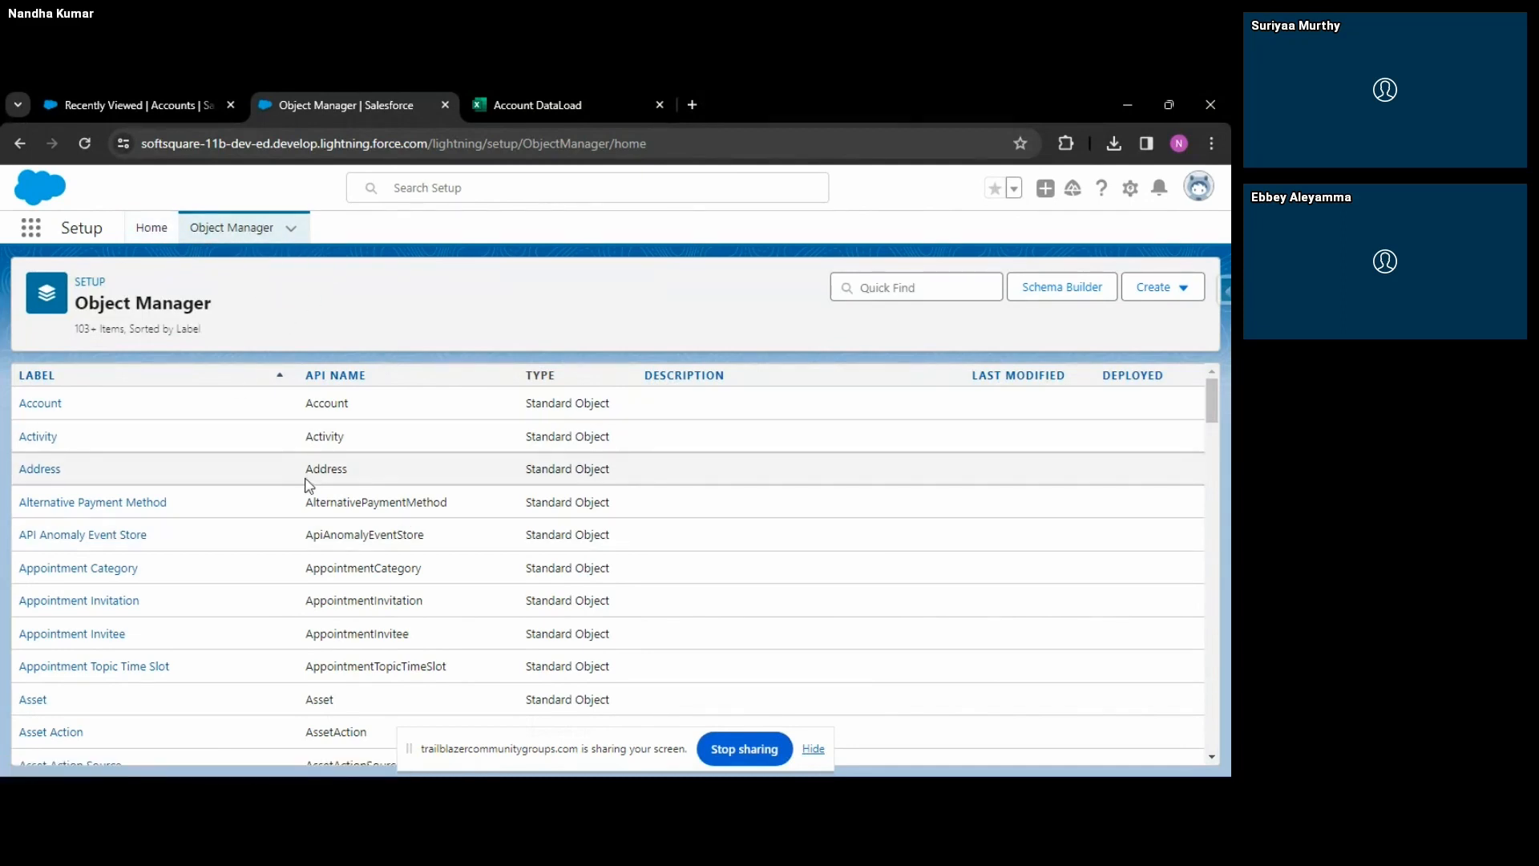
pyautogui.scroll(-1, 447, 556)
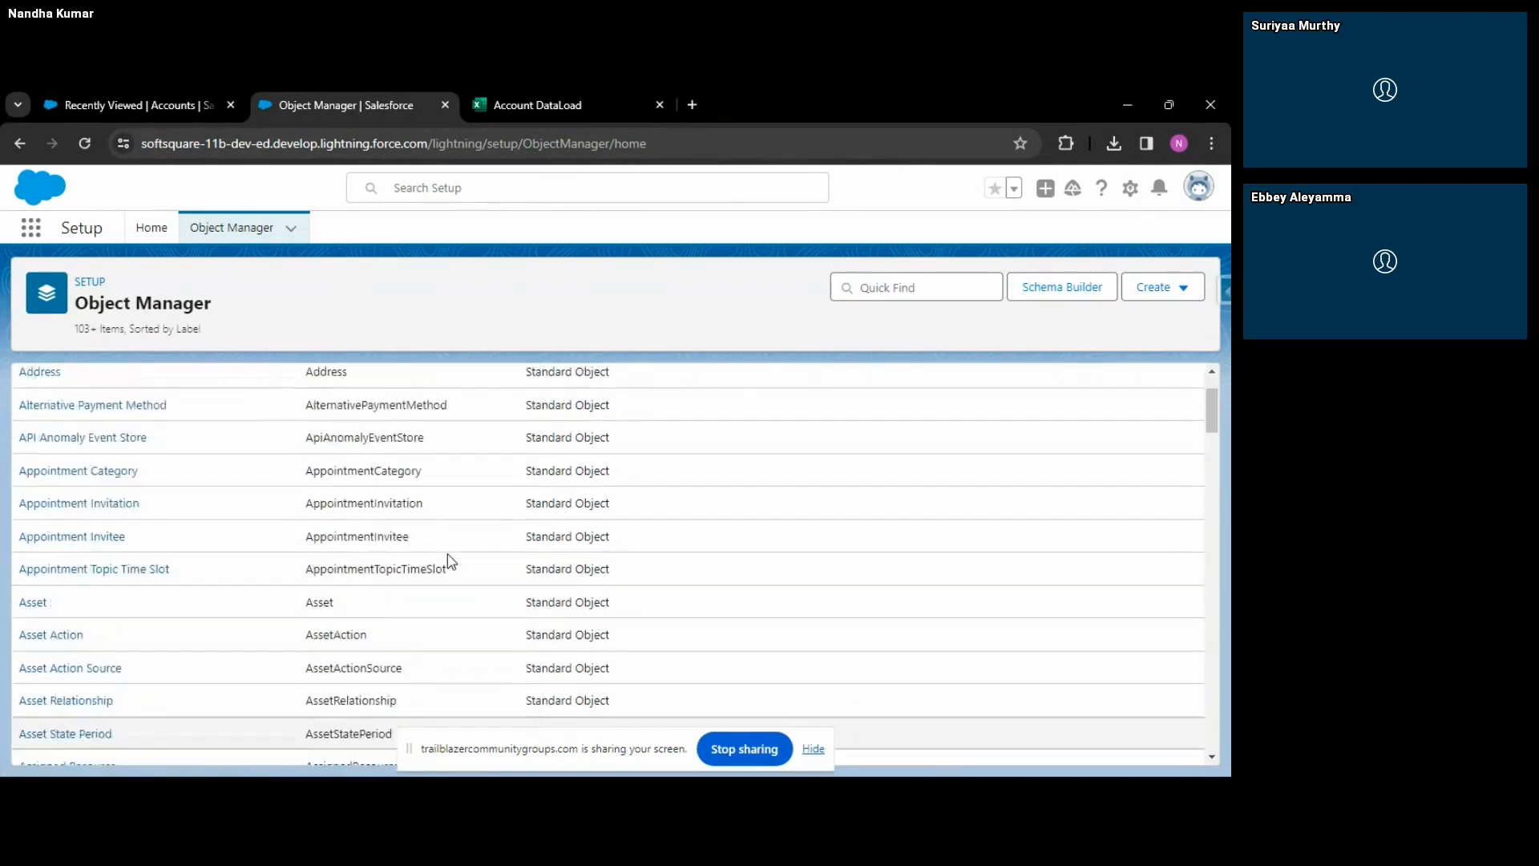
pyautogui.scroll(1, 380, 517)
pyautogui.scroll(-5, 151, 419)
pyautogui.scroll(5, 321, 417)
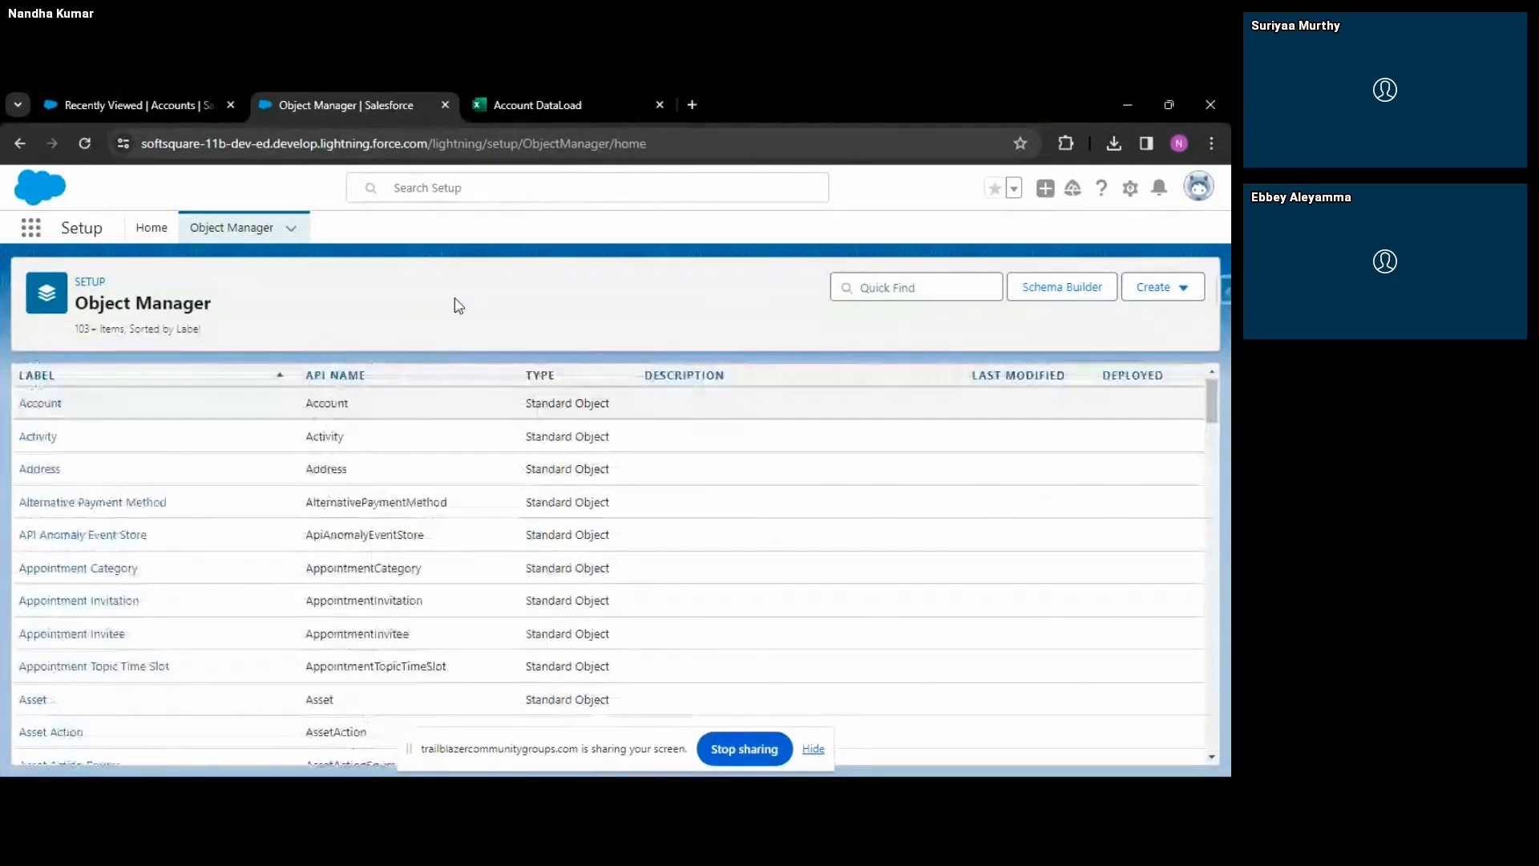
pyautogui.hotkey('alt', 'Tab')
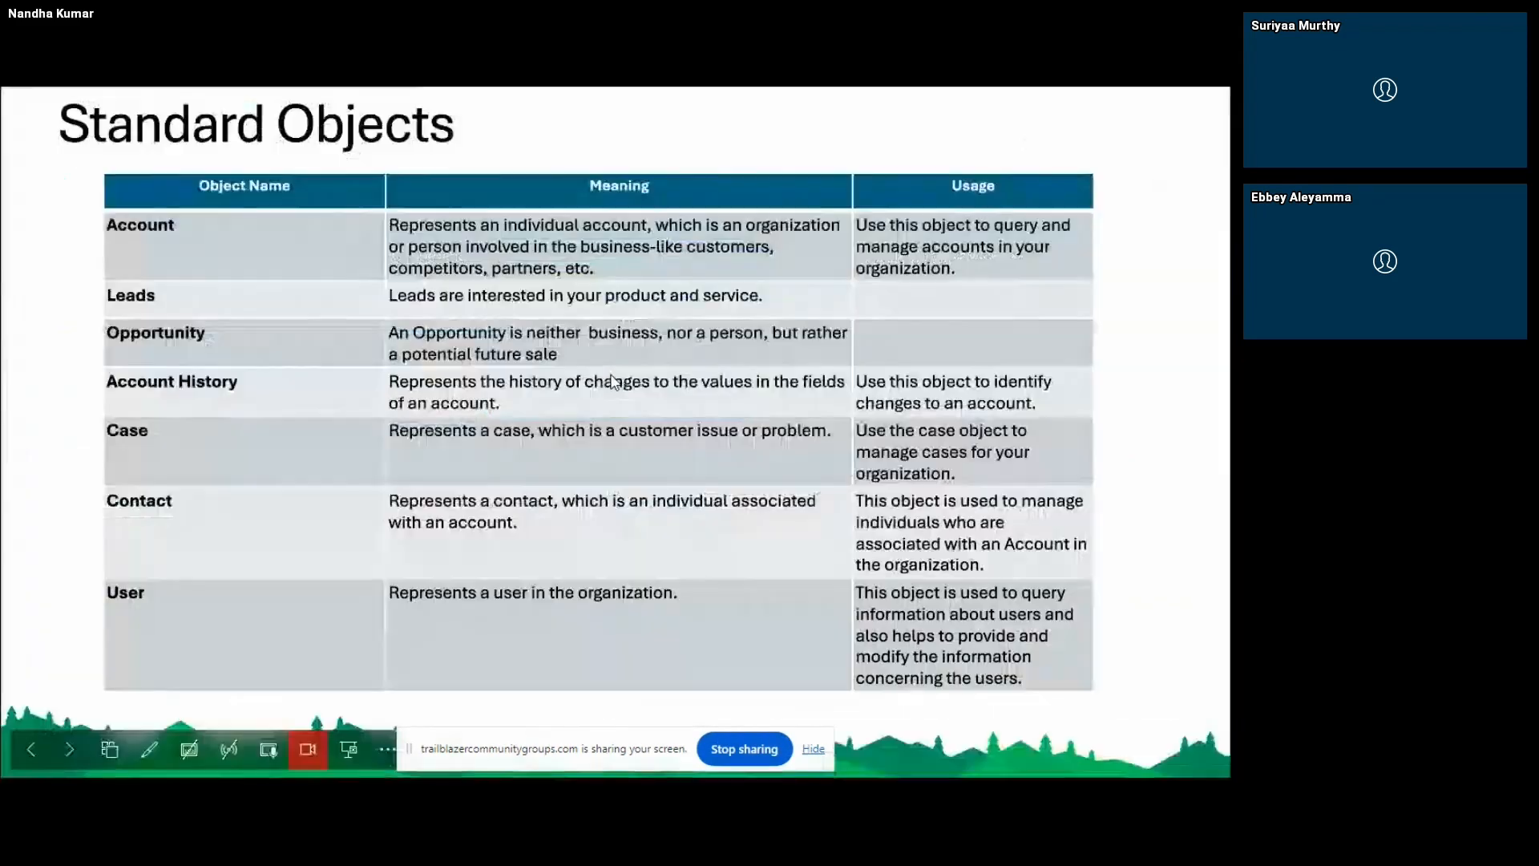
pyautogui.click(368, 458)
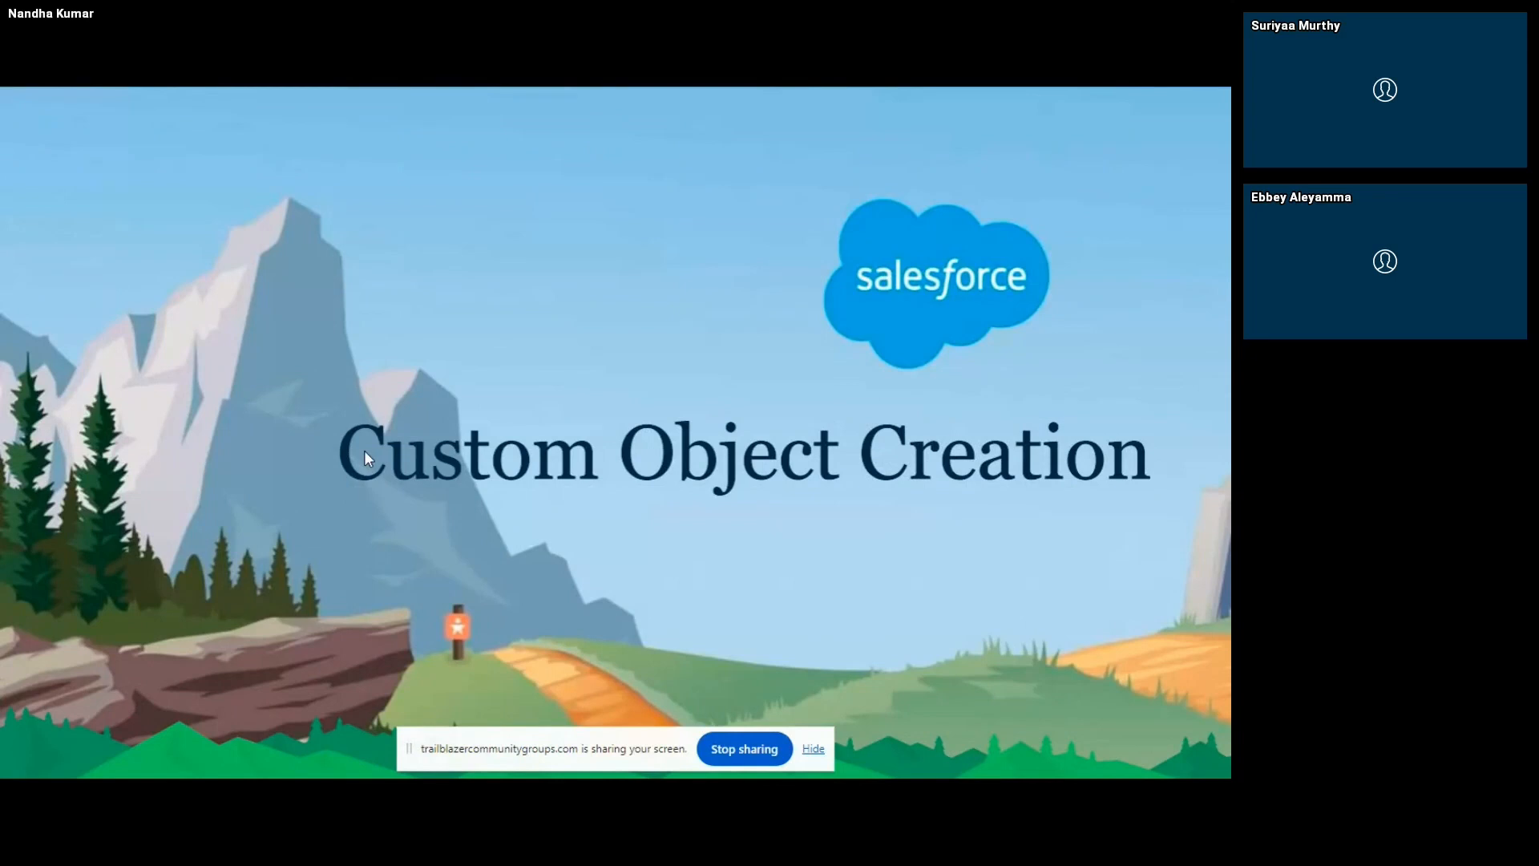
pyautogui.click(364, 452)
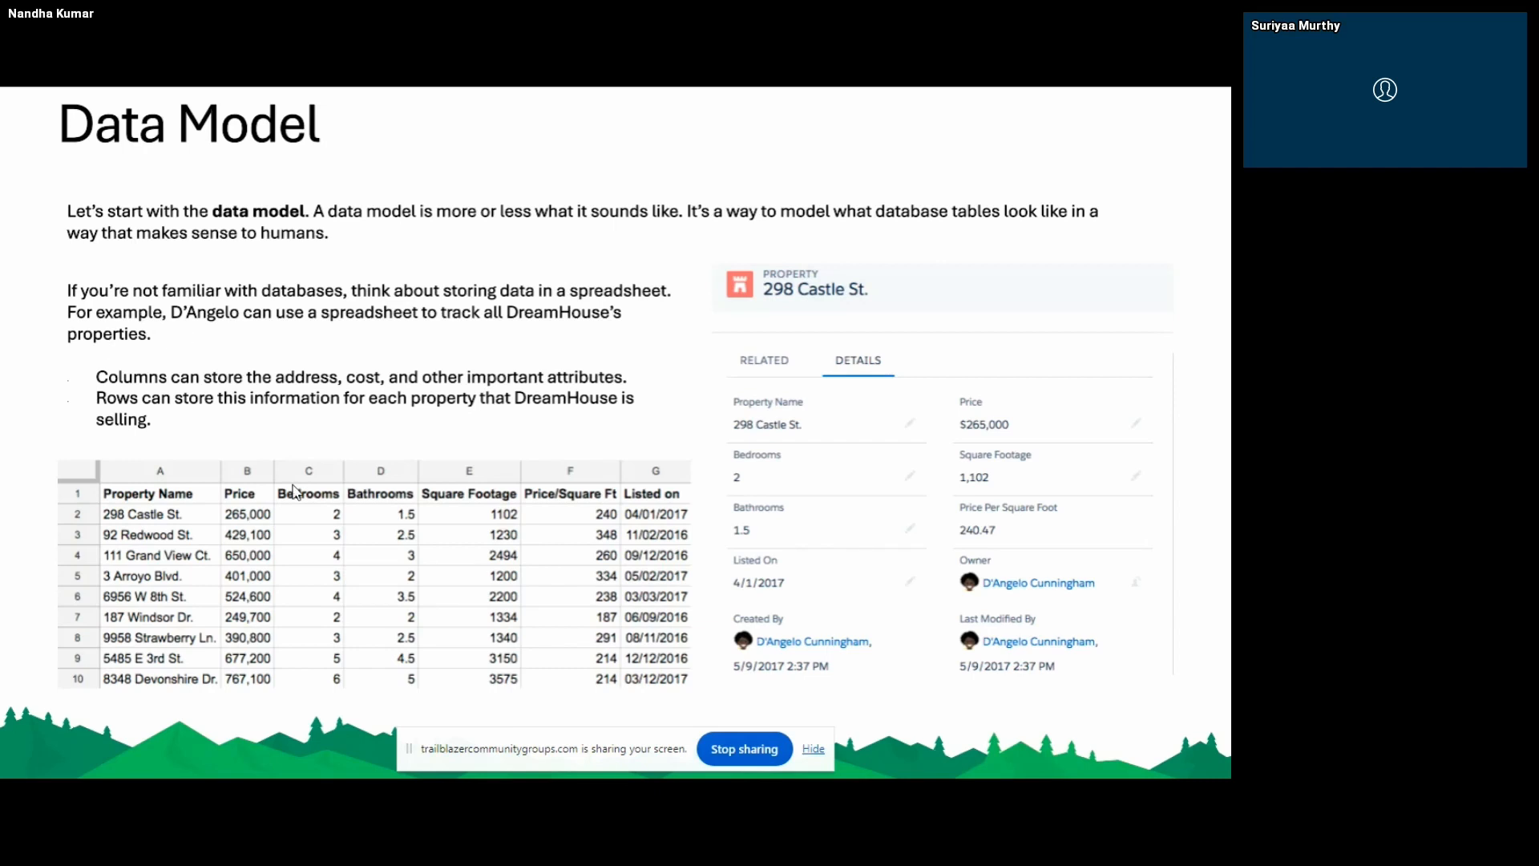
pyautogui.press('Right')
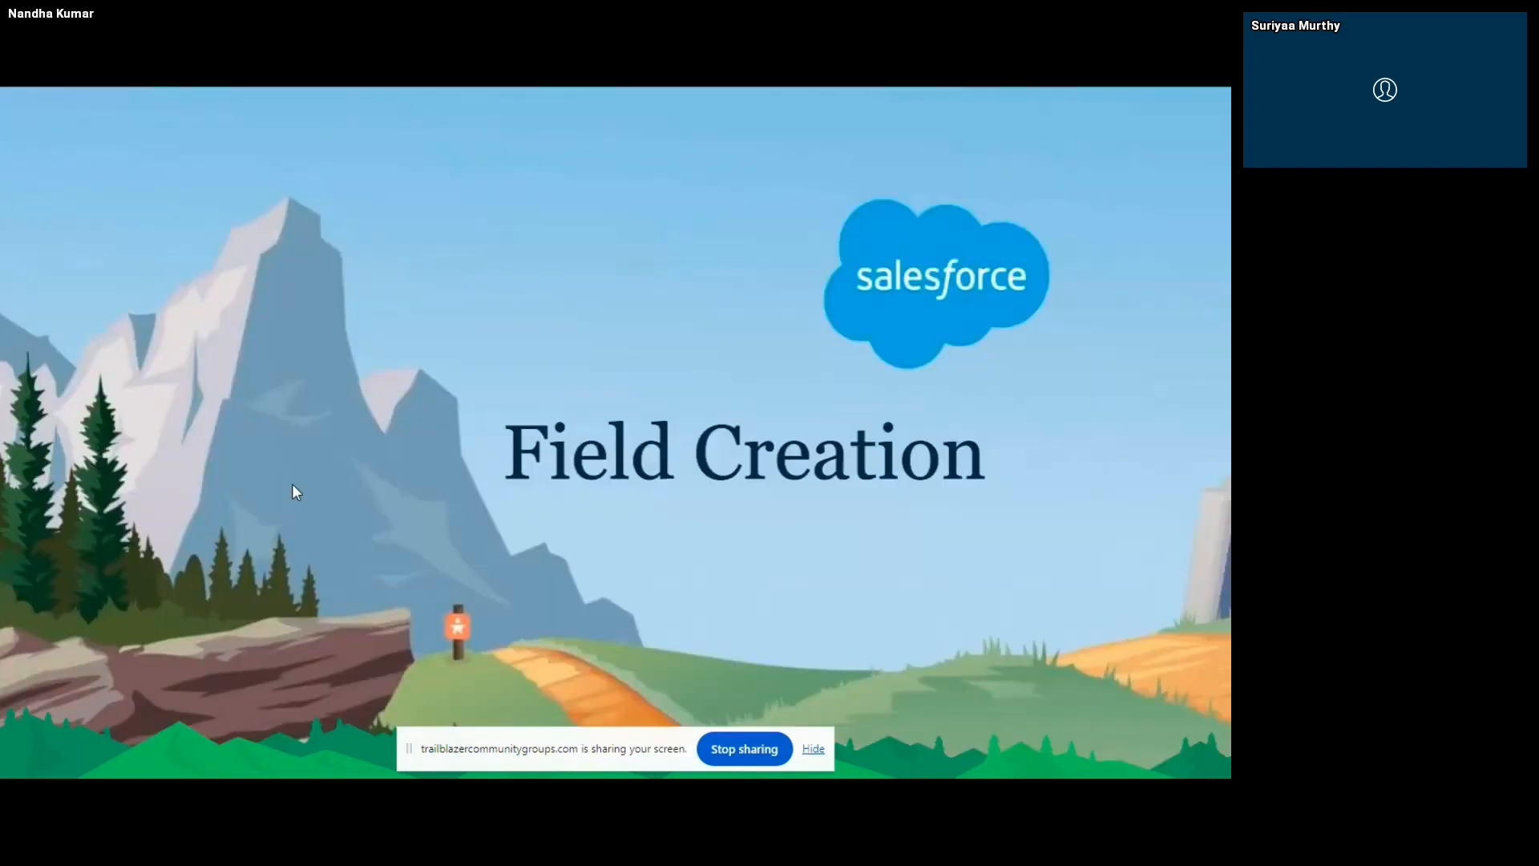
pyautogui.press('Left')
pyautogui.press('Left')
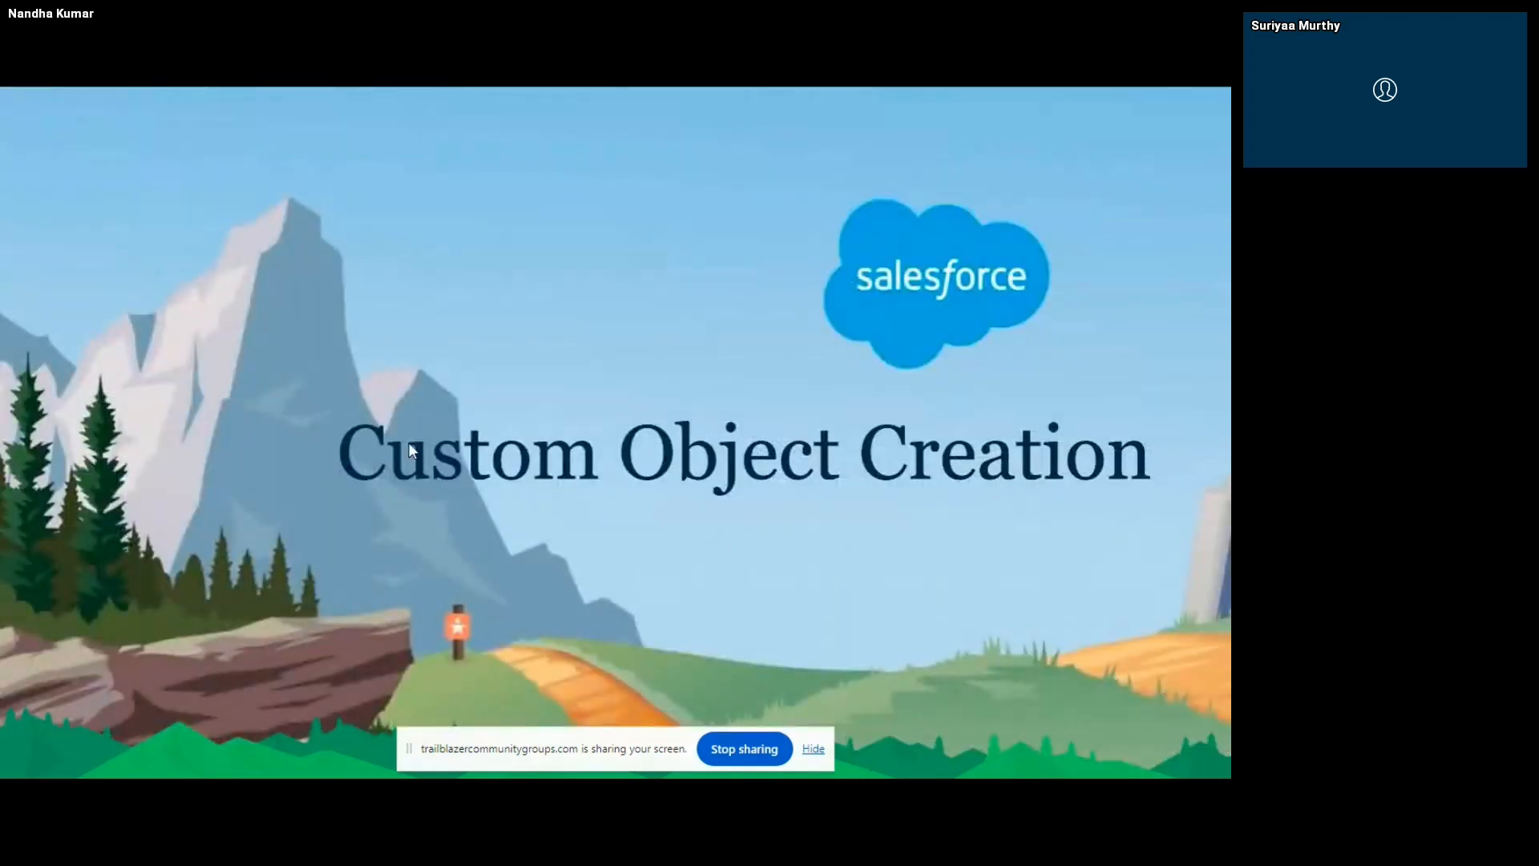
# Switch from the slides to the Salesforce Object Manager and open a new custom object definition form.
pyautogui.hotkey('alt', 'Tab')
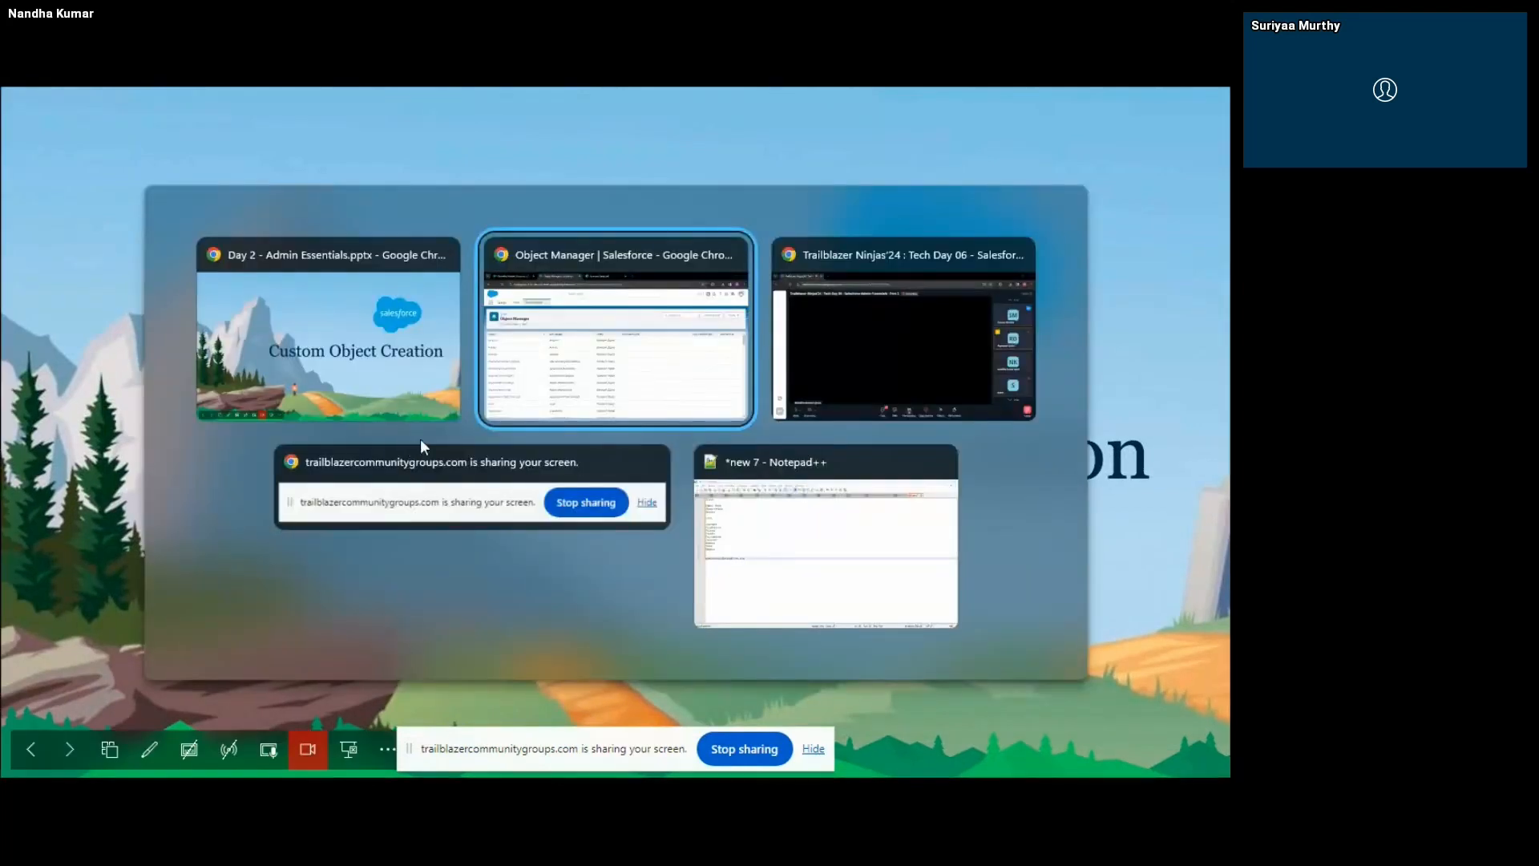
pyautogui.click(641, 350)
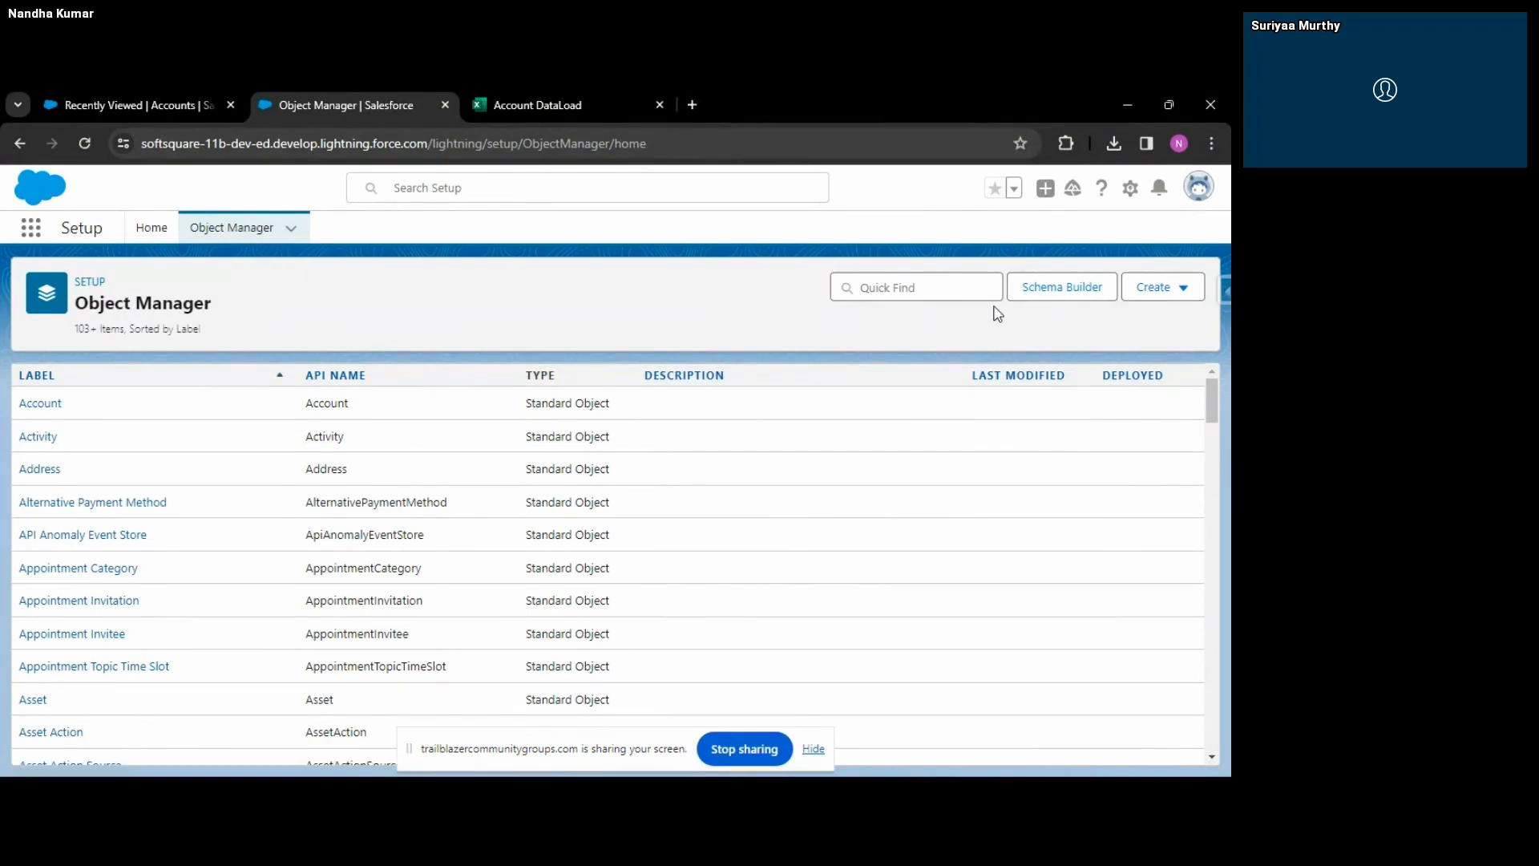
pyautogui.click(1166, 293)
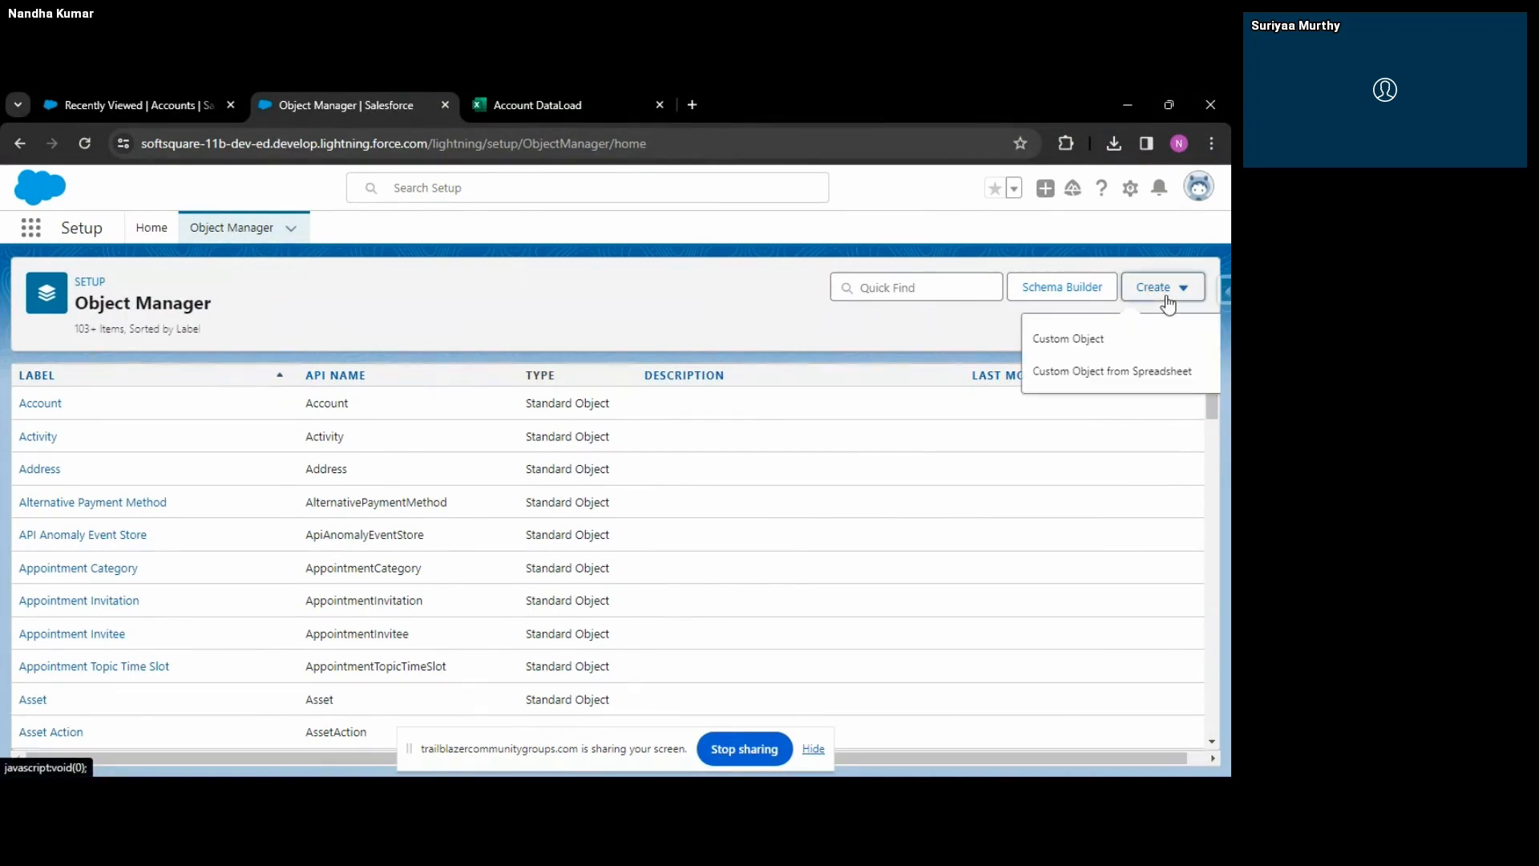
pyautogui.click(1071, 340)
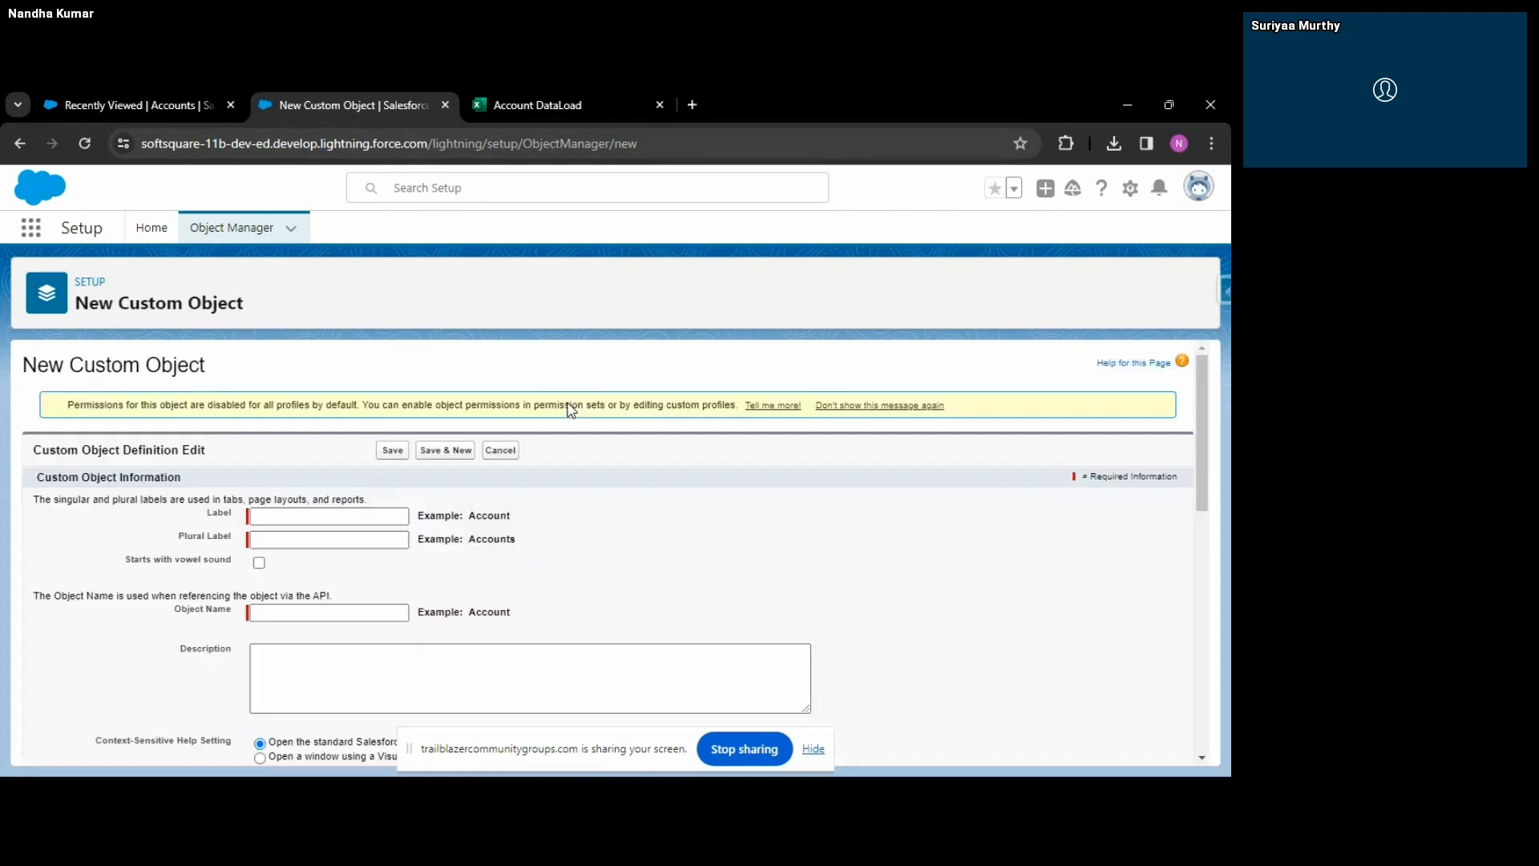
pyautogui.scroll(-2, 164, 465)
pyautogui.scroll(-3, 343, 505)
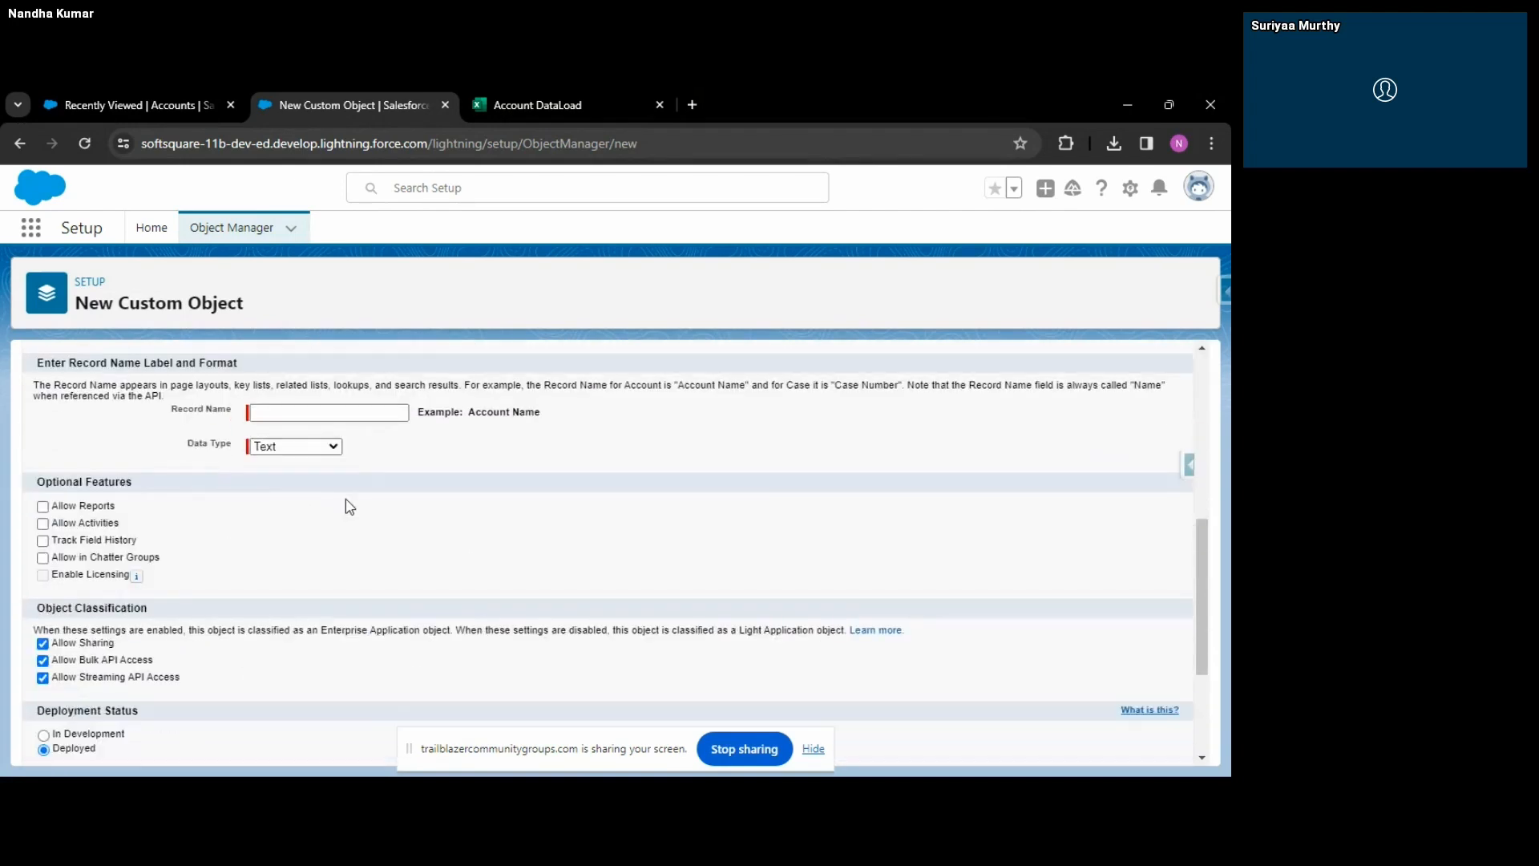
pyautogui.scroll(6, 401, 513)
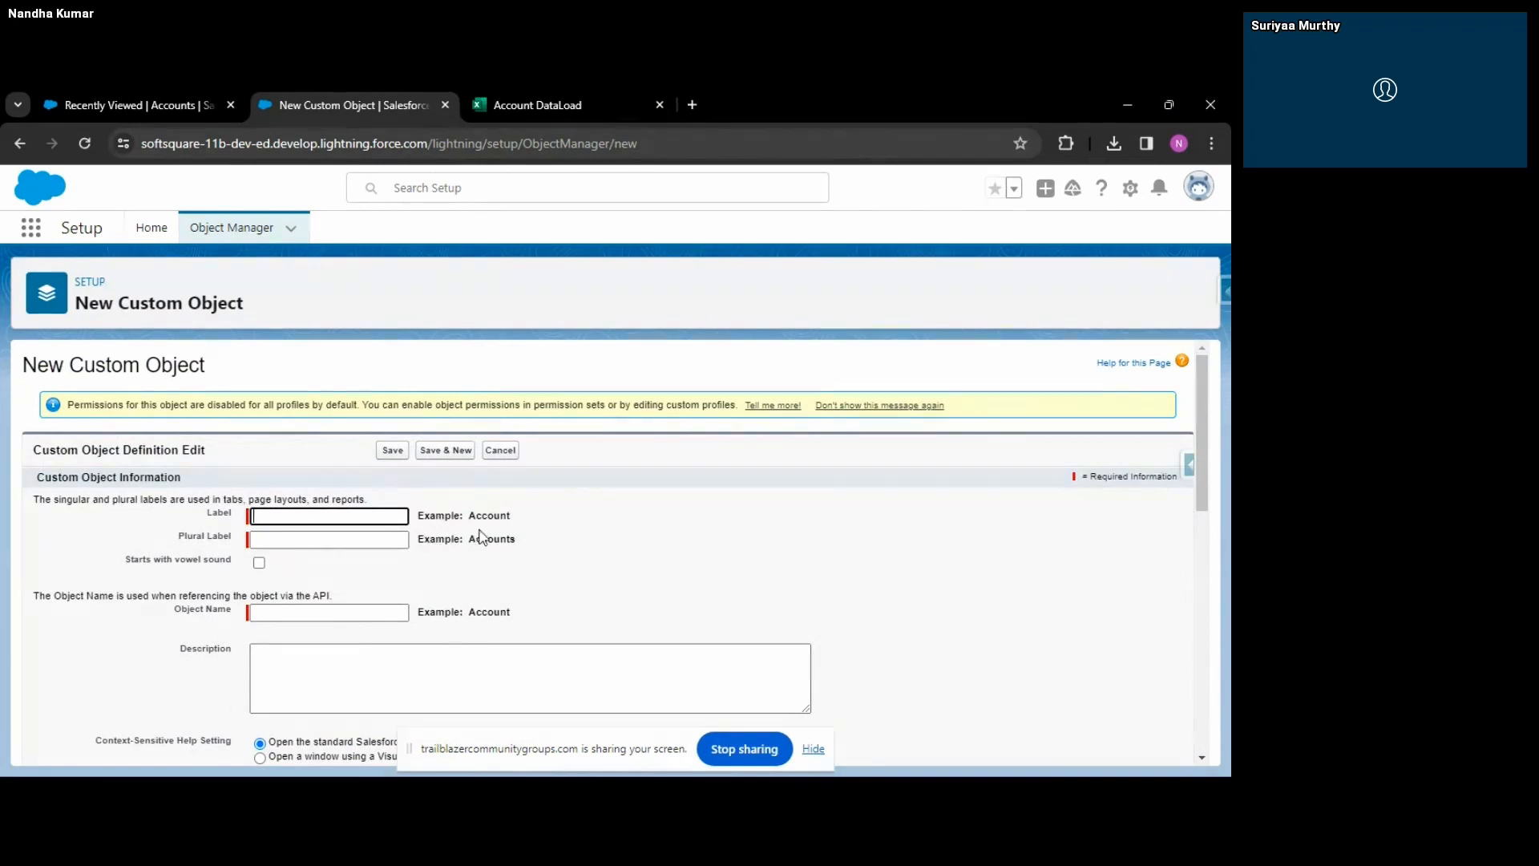
# Label the new custom object Student and give it the plural label Students.
pyautogui.click(325, 513)
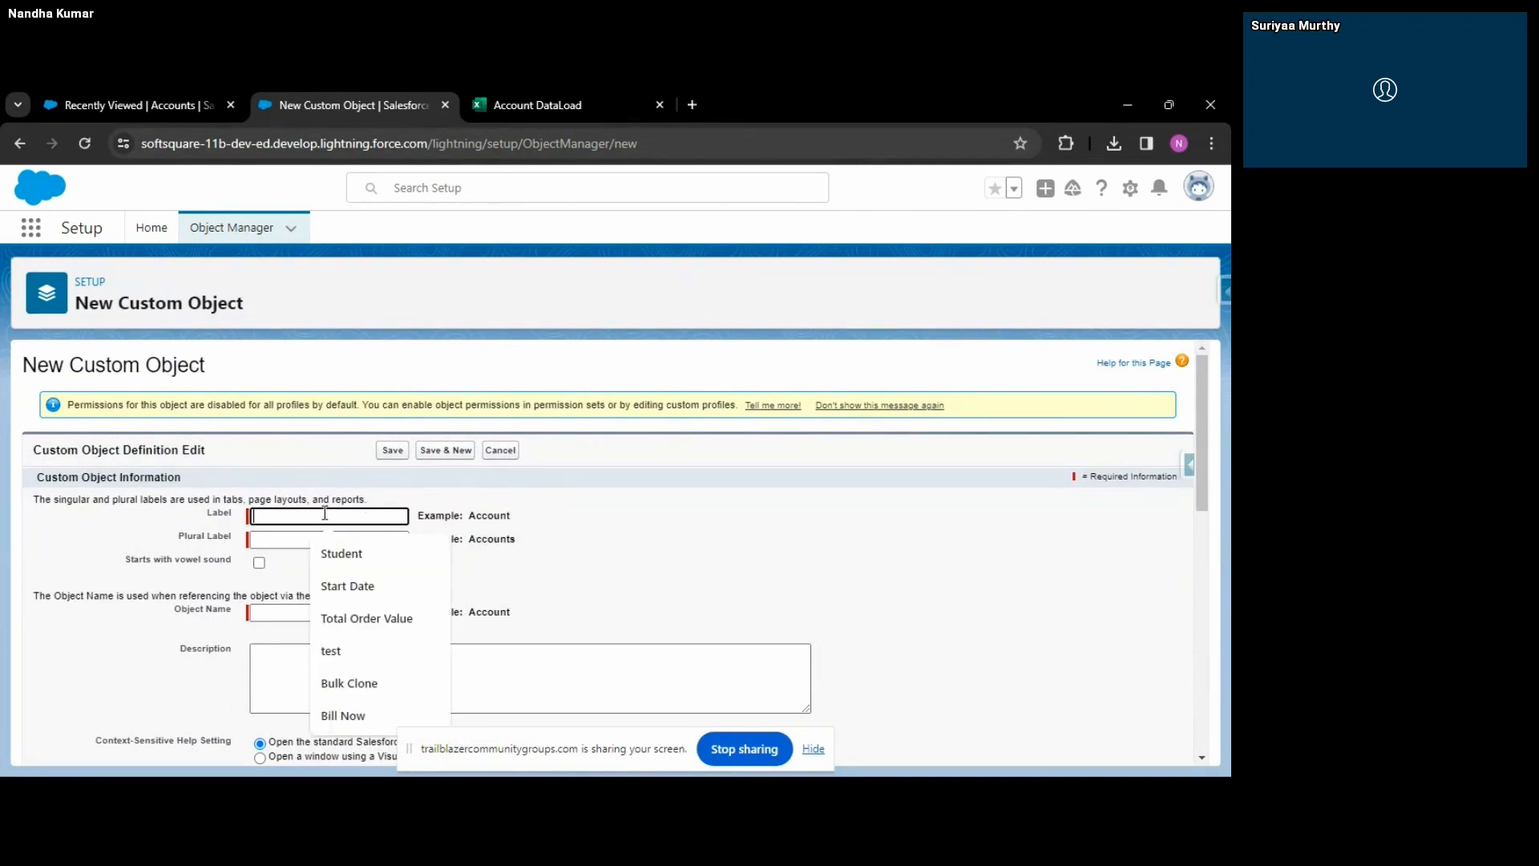
pyautogui.write('Studne')
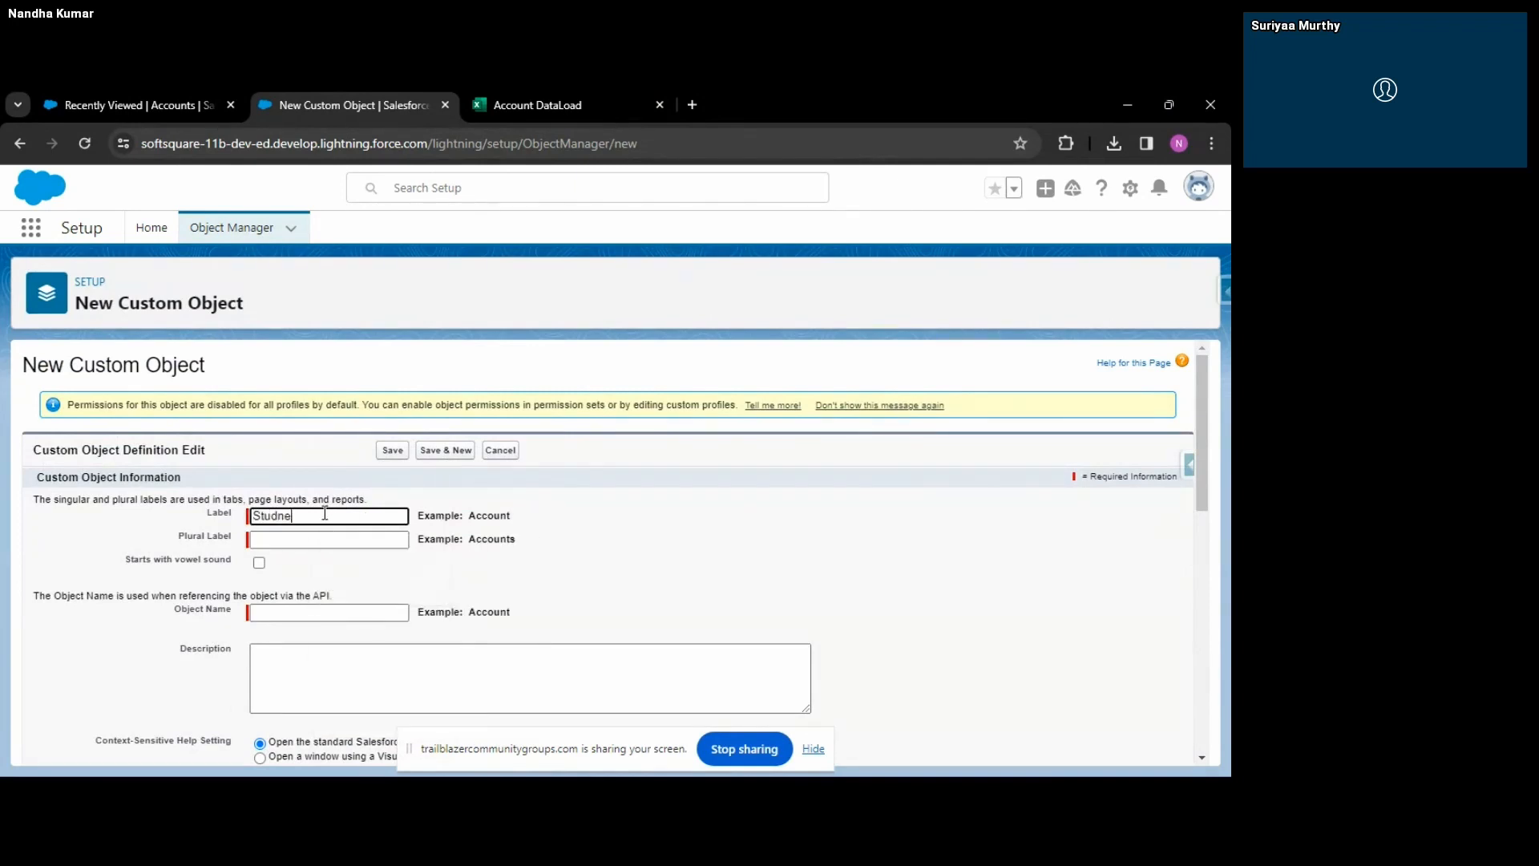
pyautogui.press('BackSpace')
pyautogui.press('BackSpace')
pyautogui.write('ent')
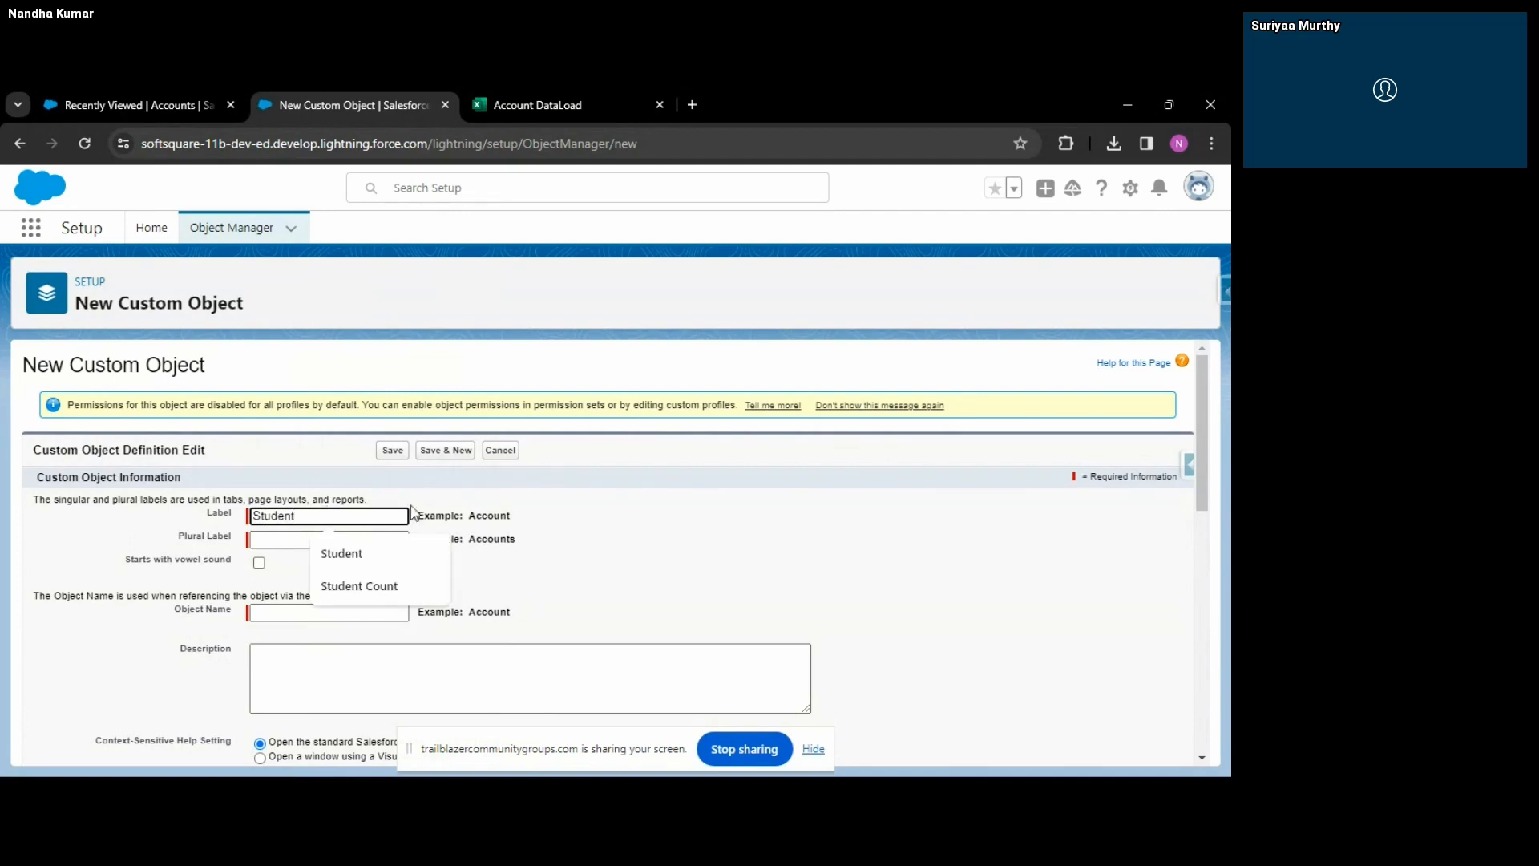
pyautogui.click(641, 507)
pyautogui.click(310, 540)
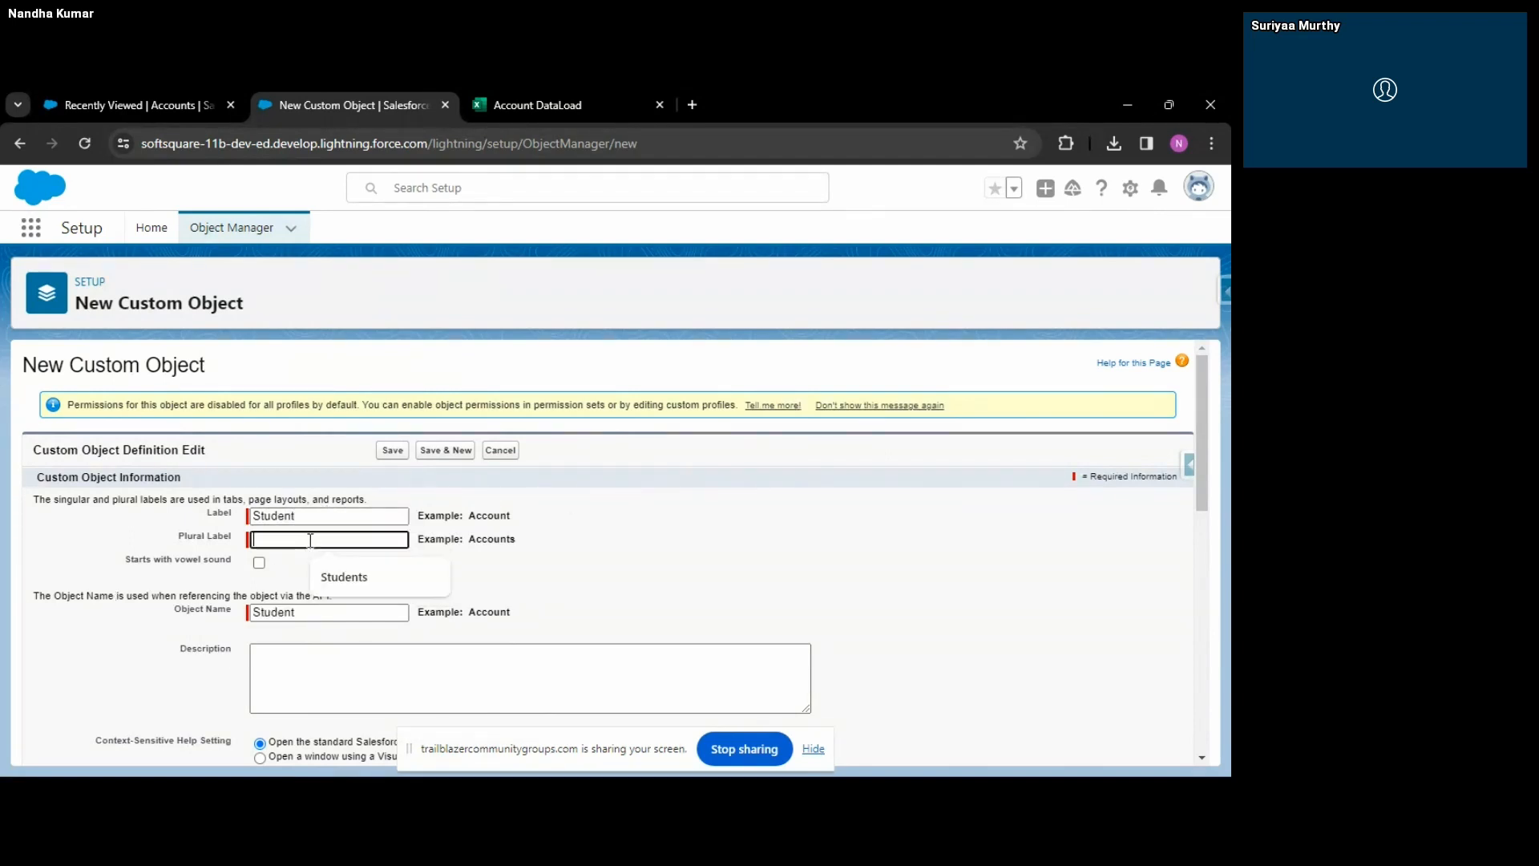
pyautogui.write('Students')
# Examine the new object's labels, API object name, description and context-sensitive help settings.
pyautogui.scroll(-3, 604, 543)
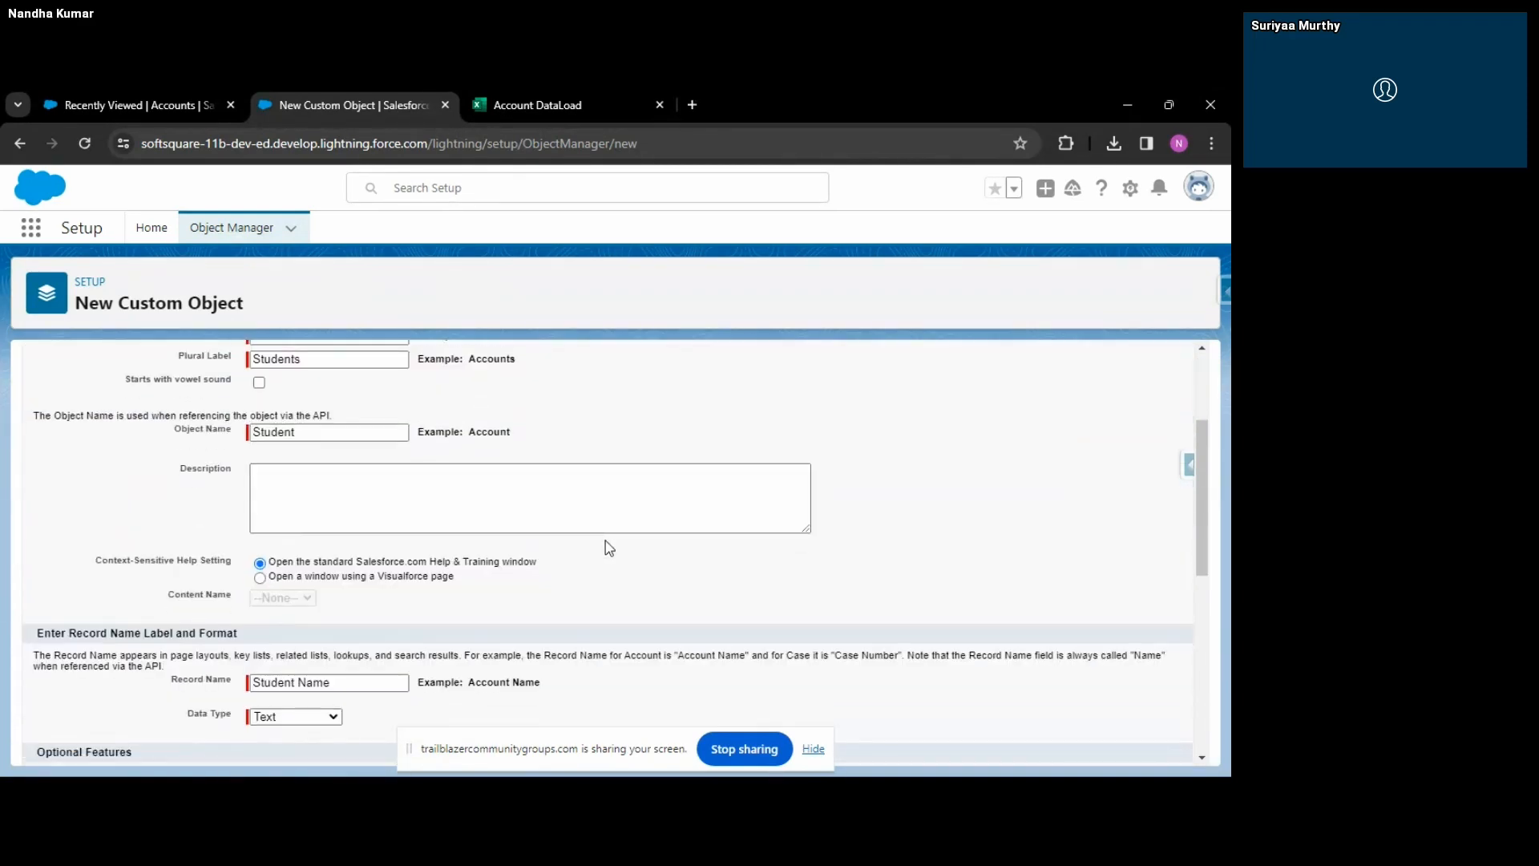
pyautogui.click(529, 528)
pyautogui.scroll(3, 530, 526)
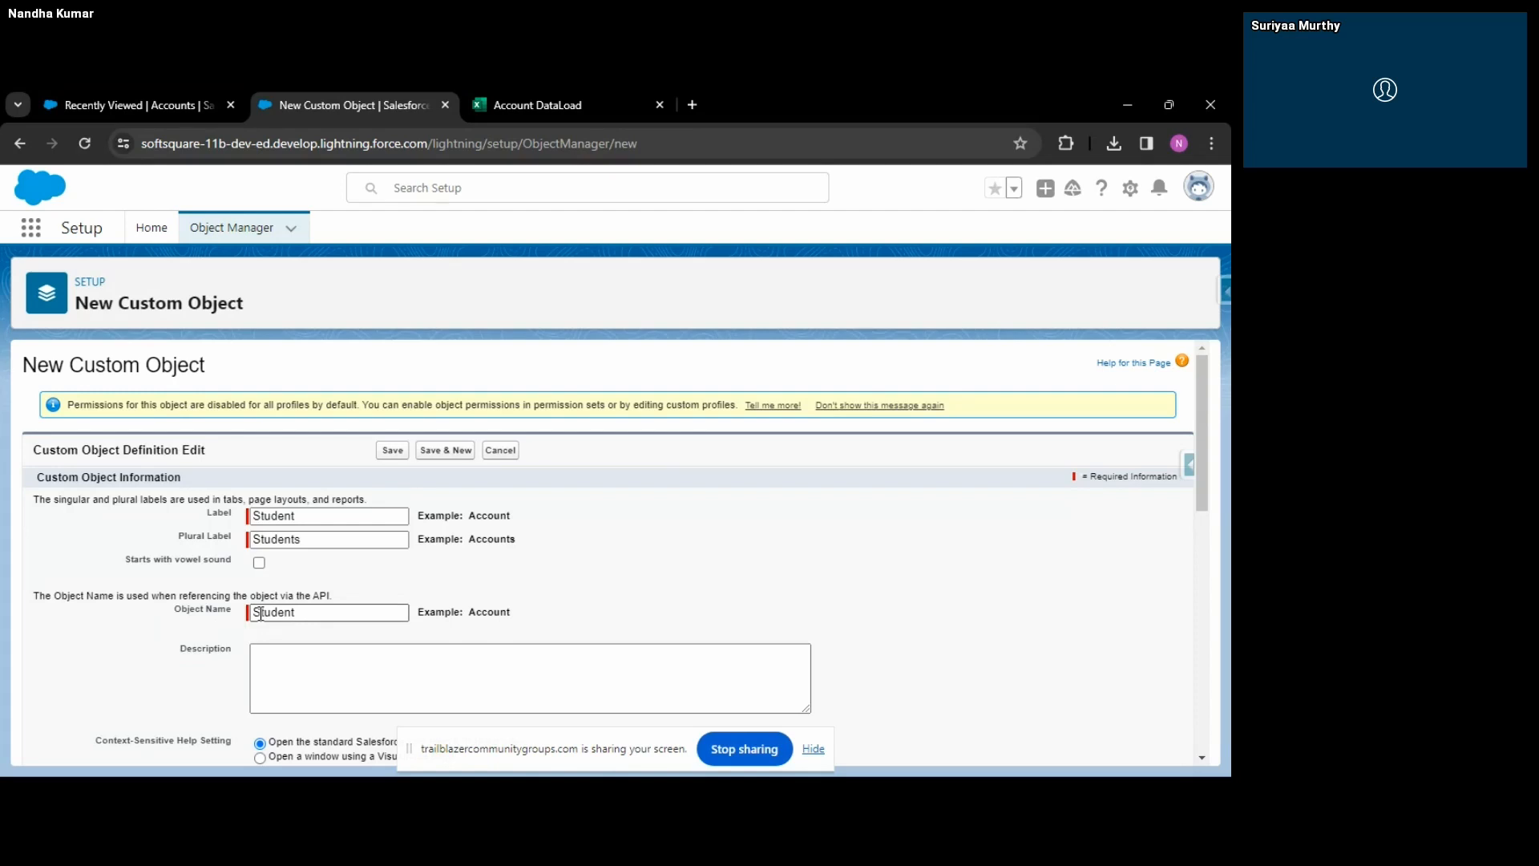
pyautogui.scroll(-2, 260, 613)
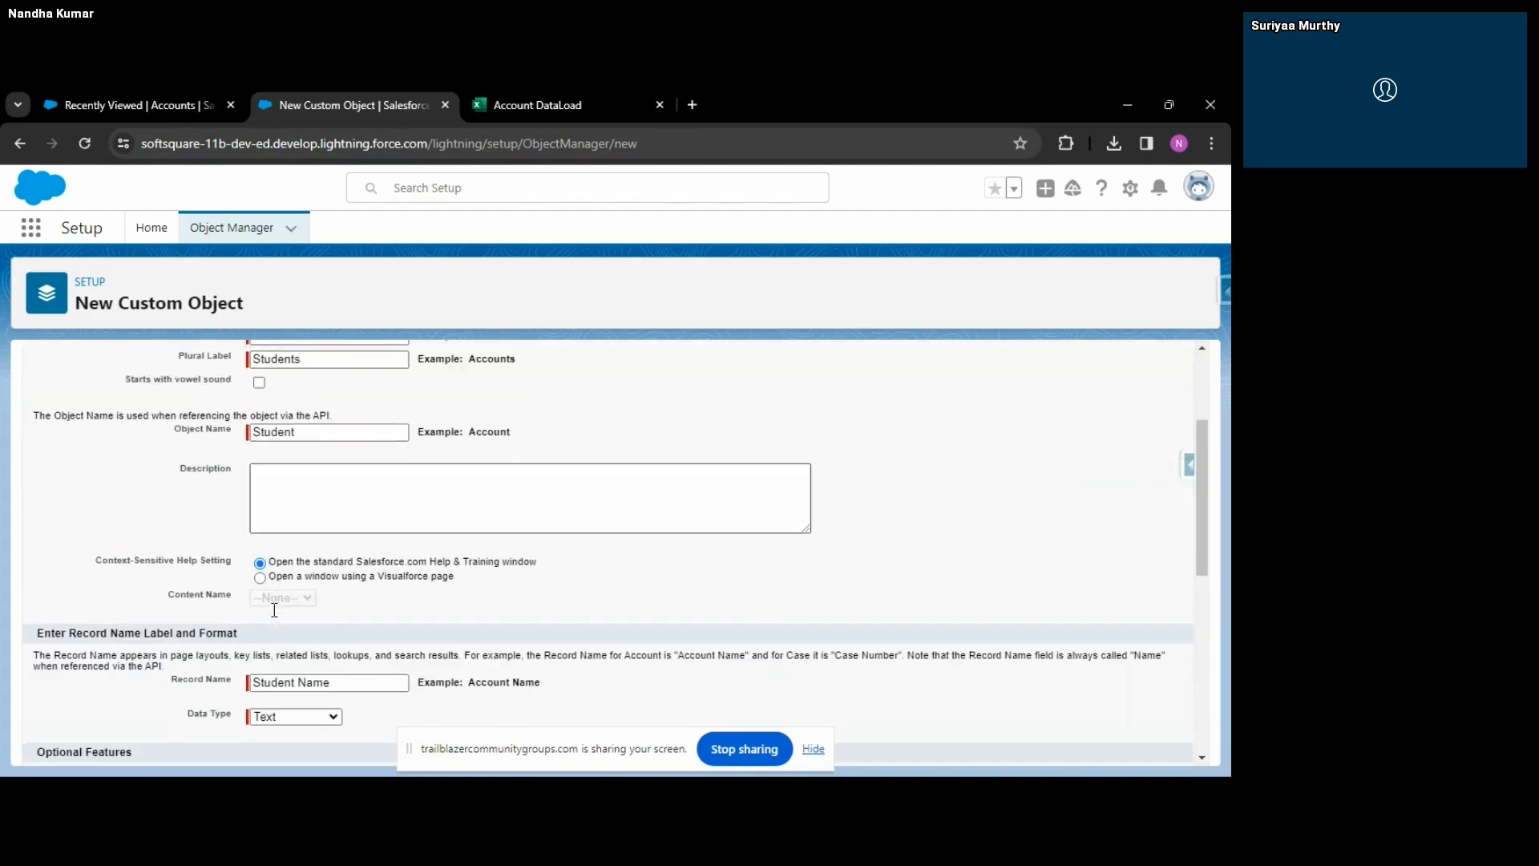
pyautogui.scroll(1, 265, 449)
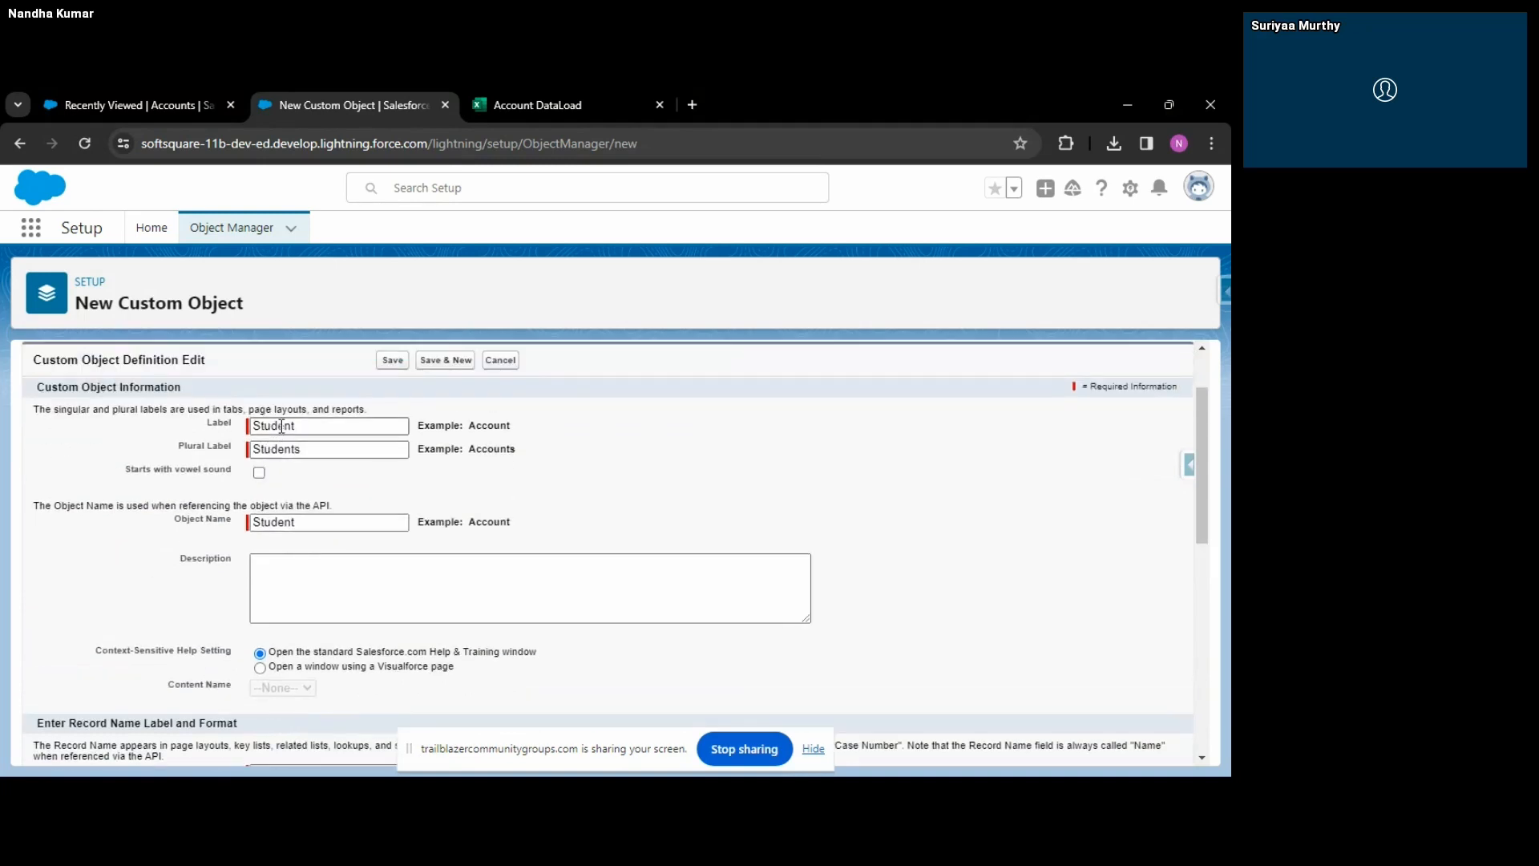
pyautogui.click(277, 523)
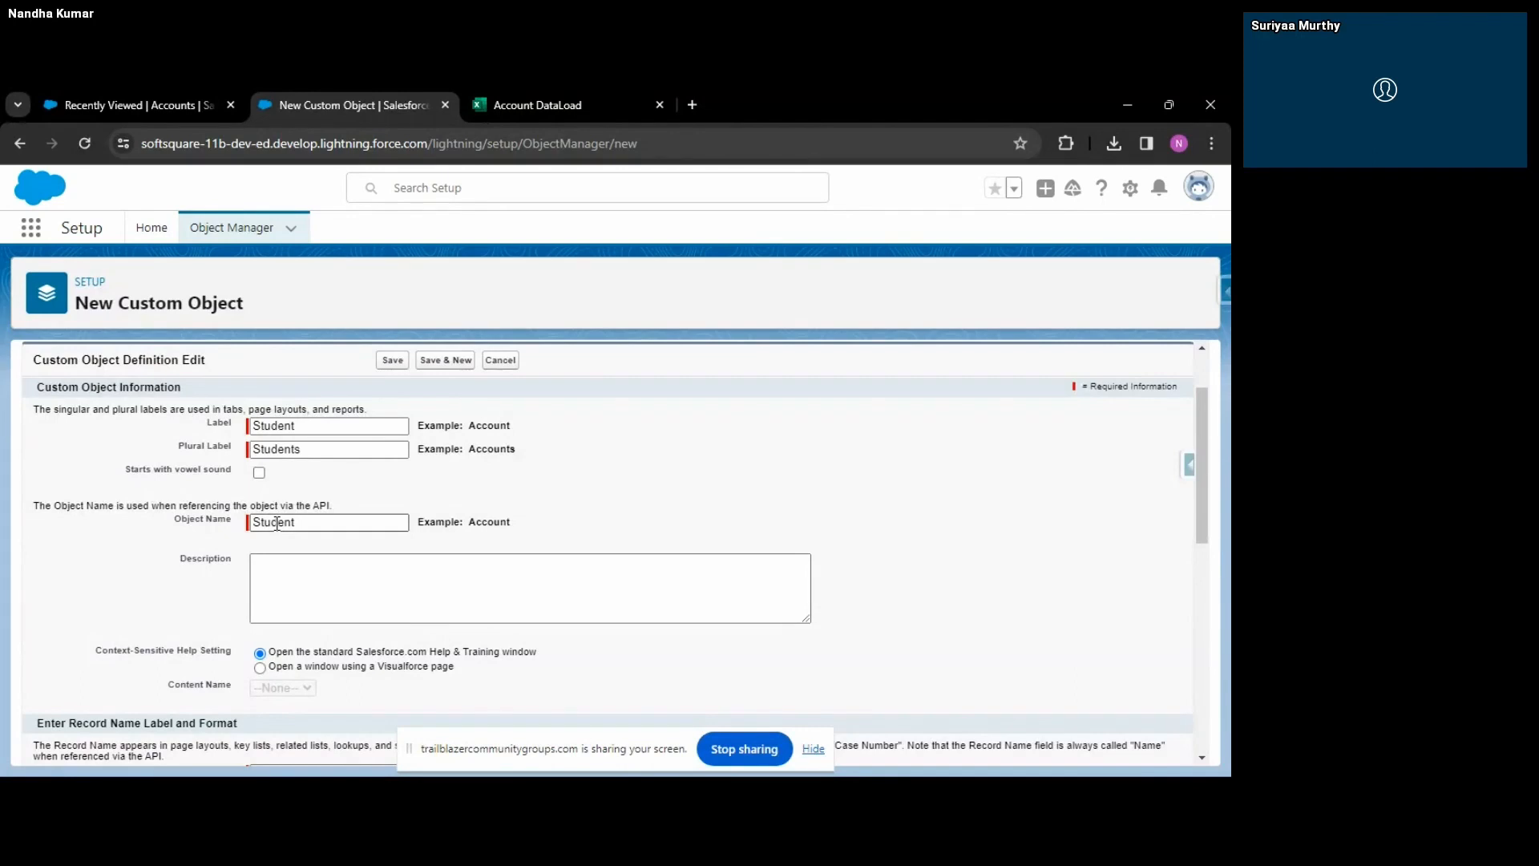
pyautogui.scroll(-2, 277, 523)
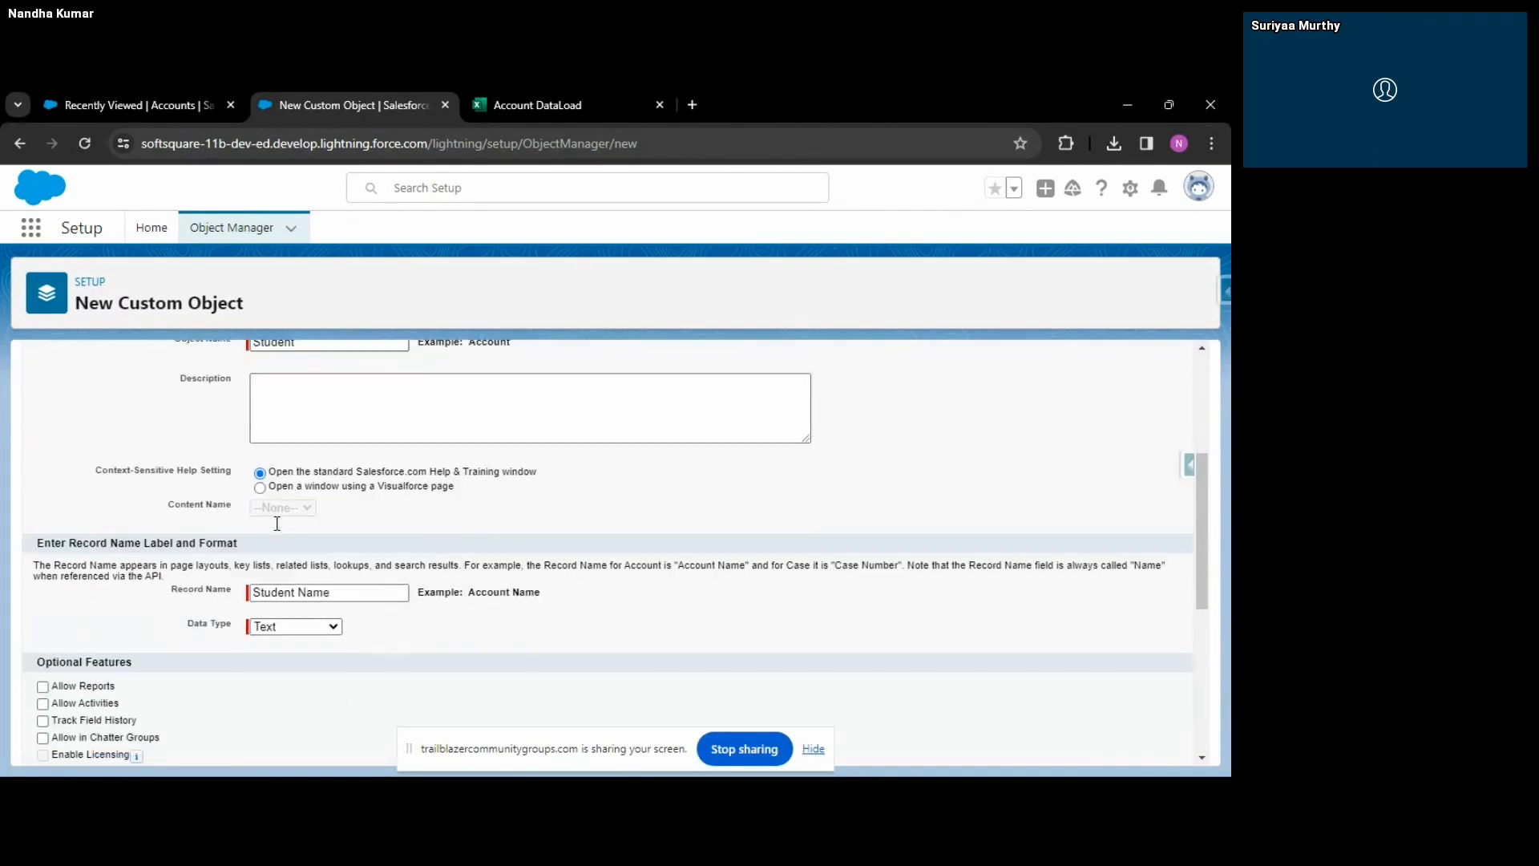
pyautogui.scroll(2, 277, 523)
pyautogui.scroll(-2, 294, 532)
pyautogui.scroll(1, 295, 532)
pyautogui.scroll(1, 310, 489)
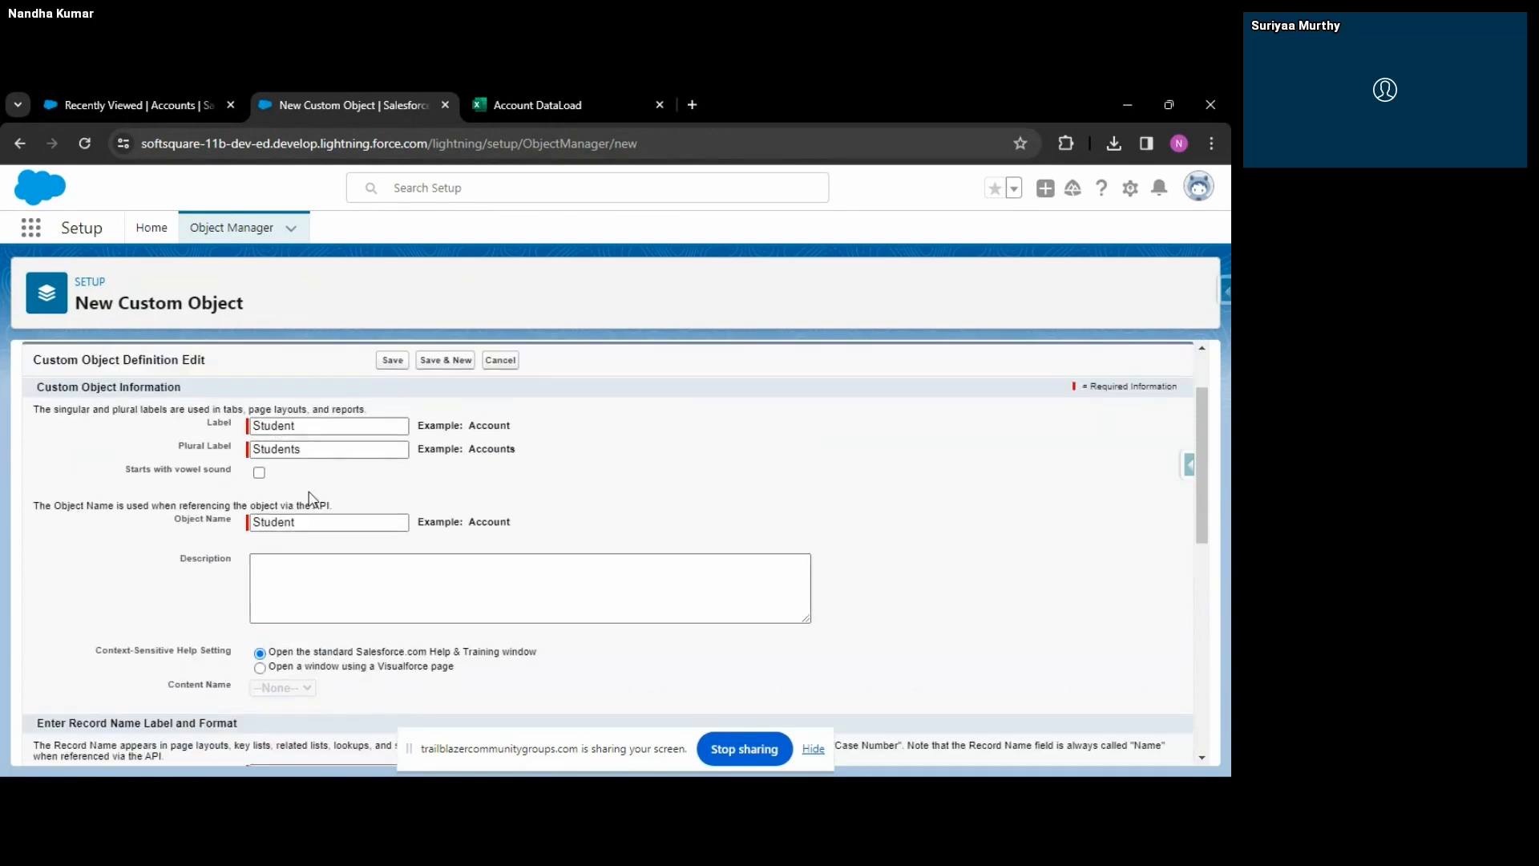
pyautogui.click(281, 574)
pyautogui.scroll(-2, 337, 573)
pyautogui.scroll(2, 336, 529)
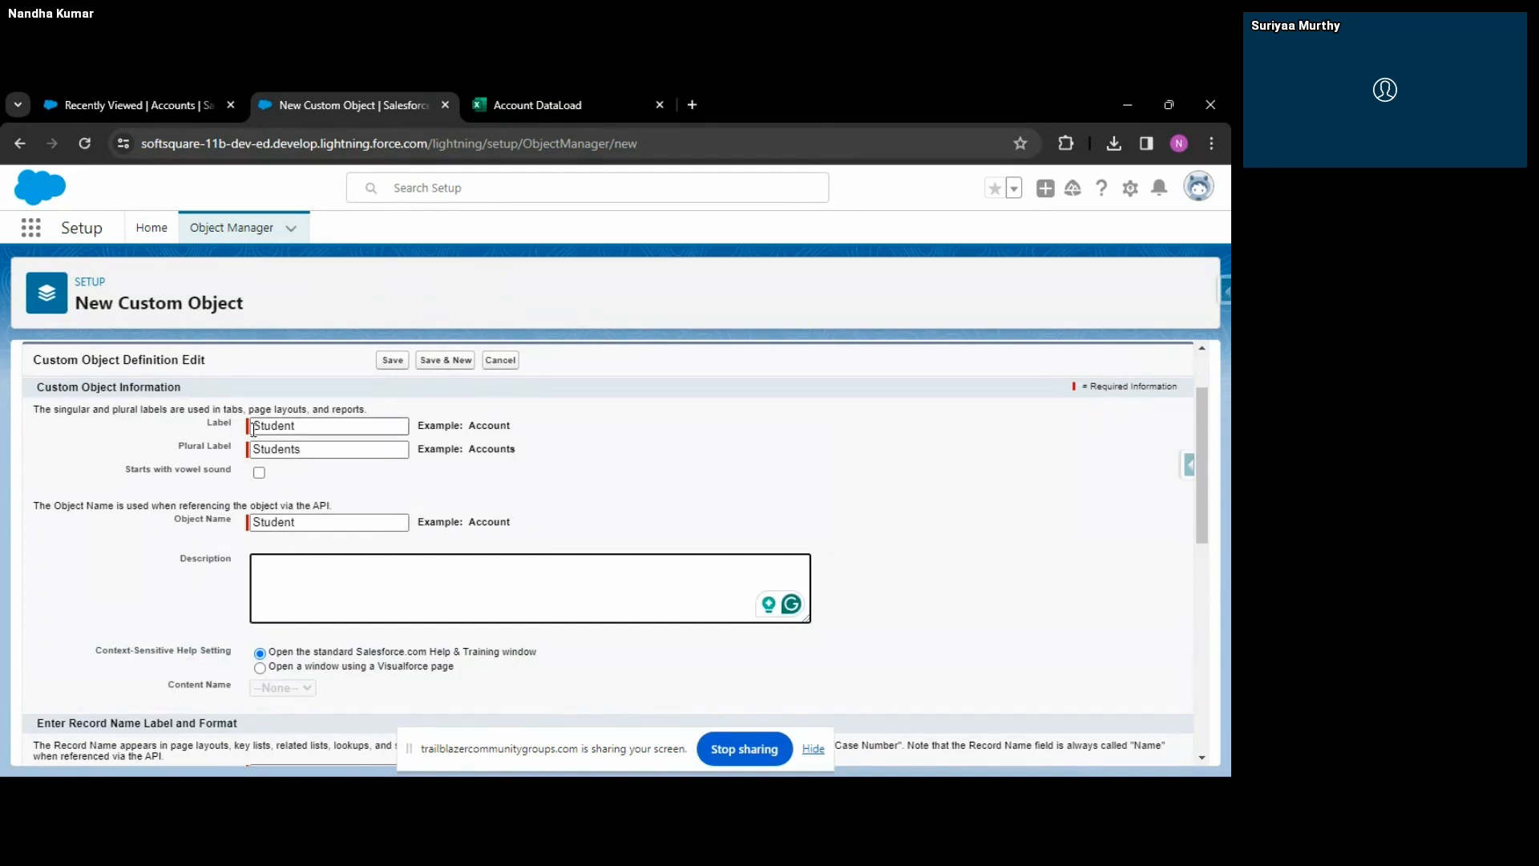
pyautogui.scroll(-1, 268, 558)
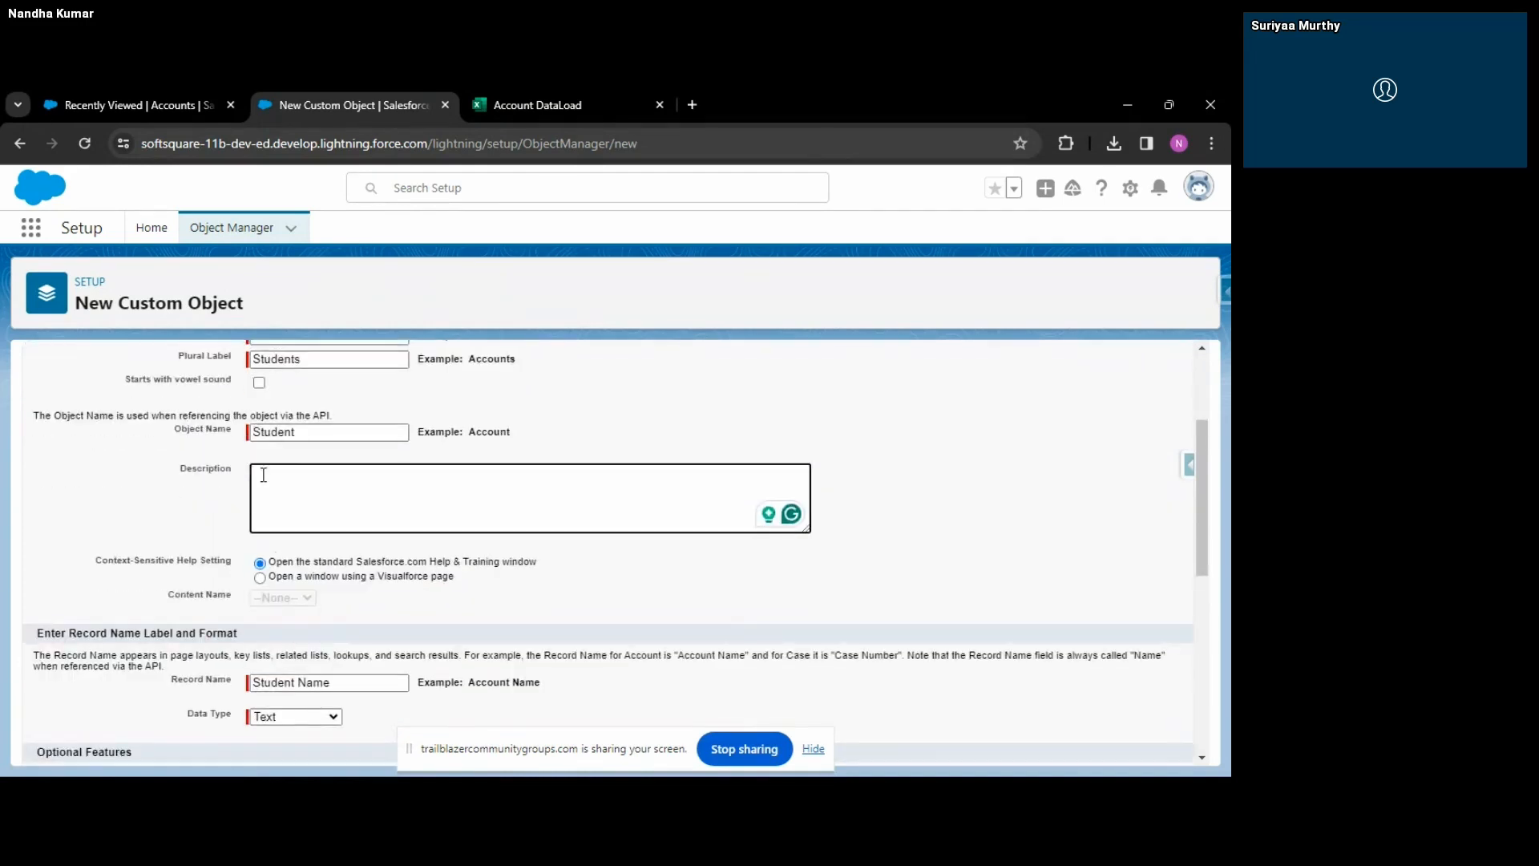
pyautogui.scroll(-2, 340, 460)
pyautogui.scroll(2, 342, 459)
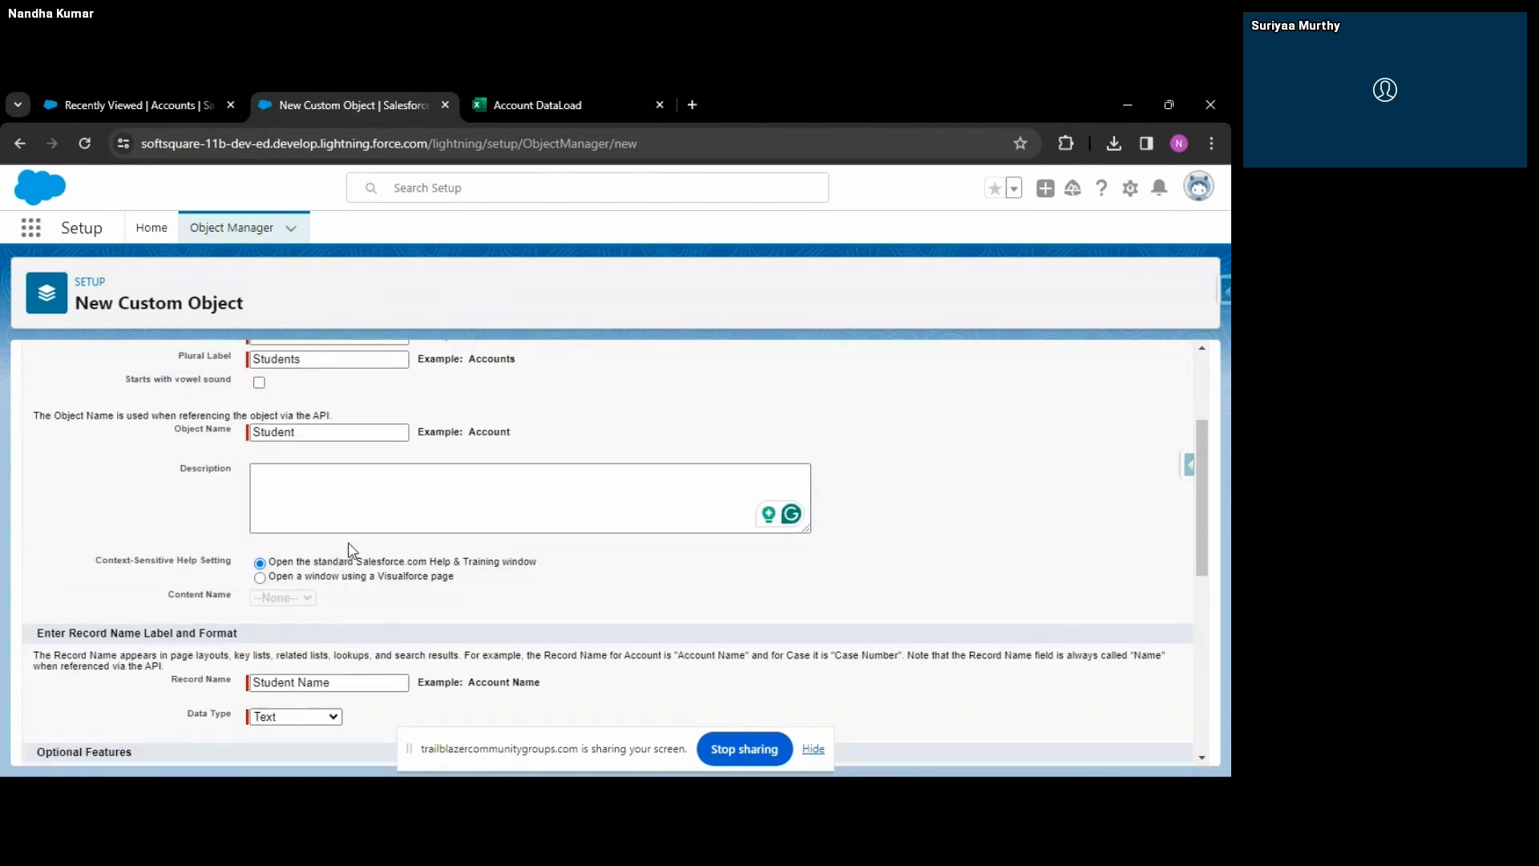
# Keep Student Name as the record name and choose Text as its data type.
pyautogui.scroll(-1, 350, 550)
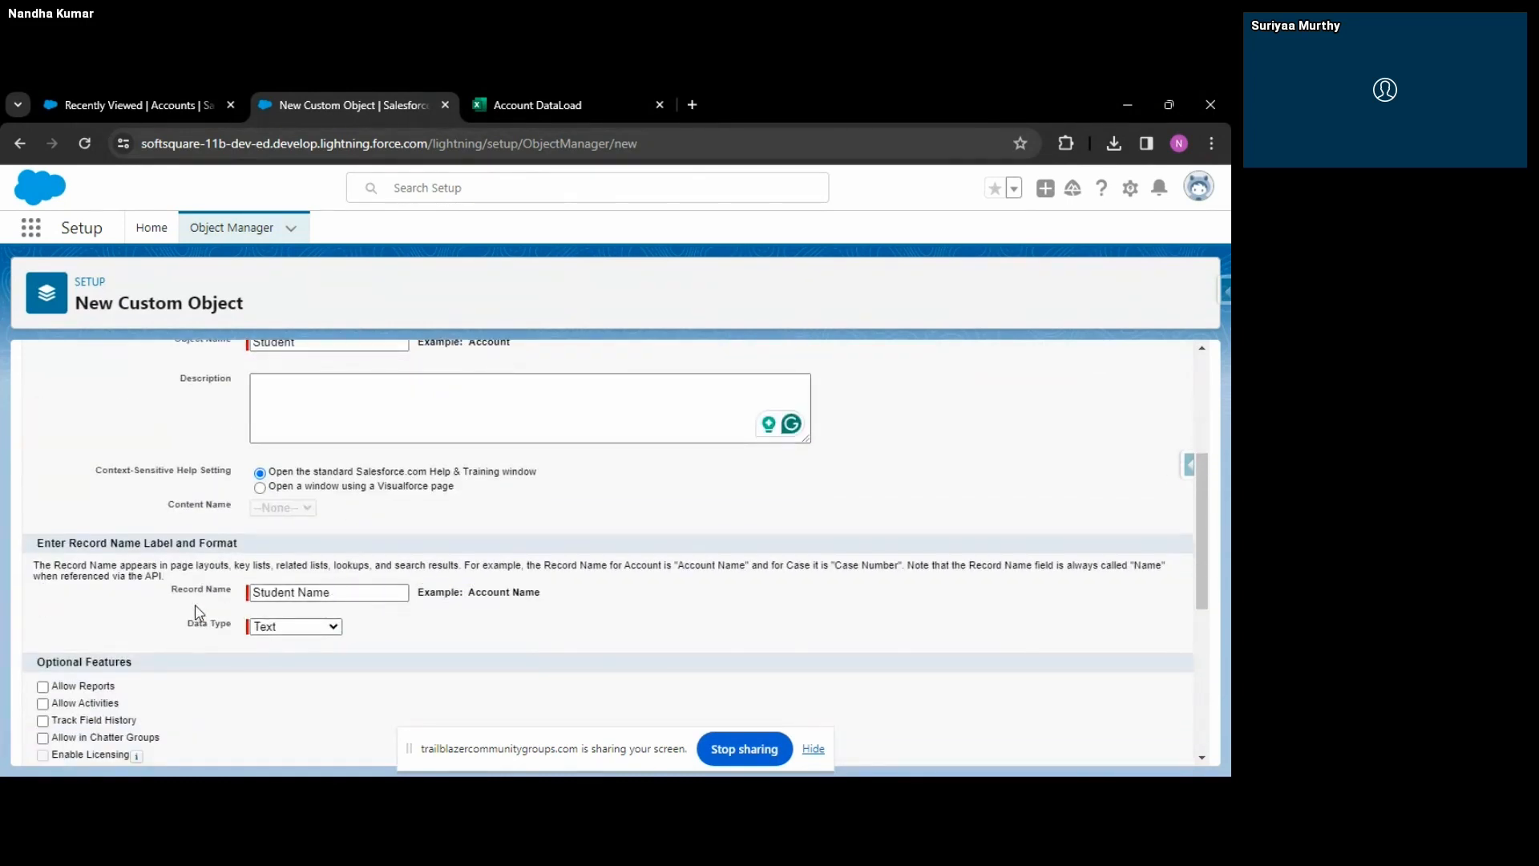
pyautogui.scroll(-1, 297, 619)
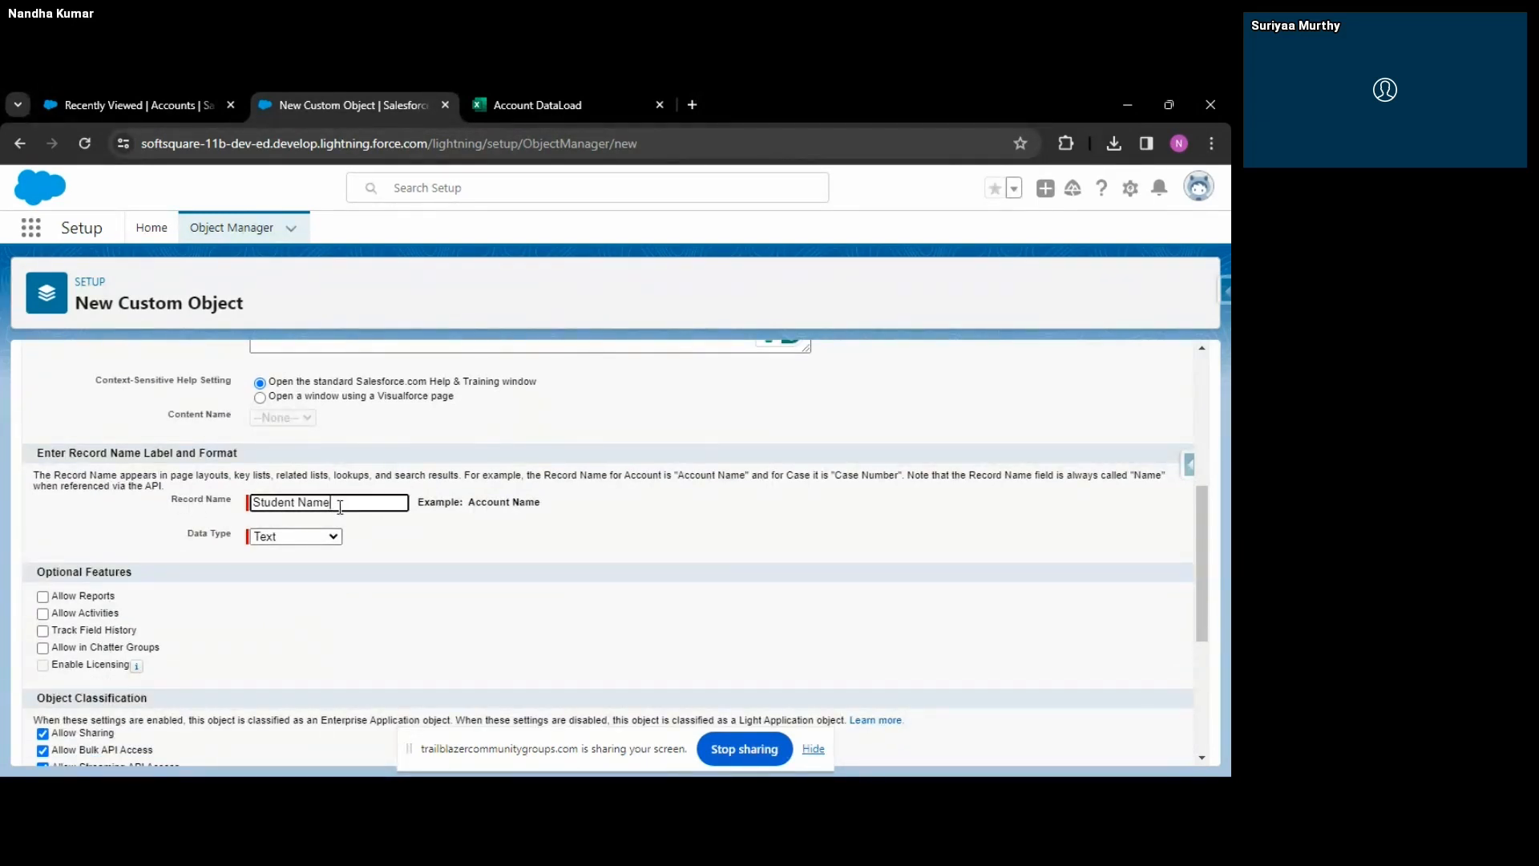
pyautogui.click(282, 540)
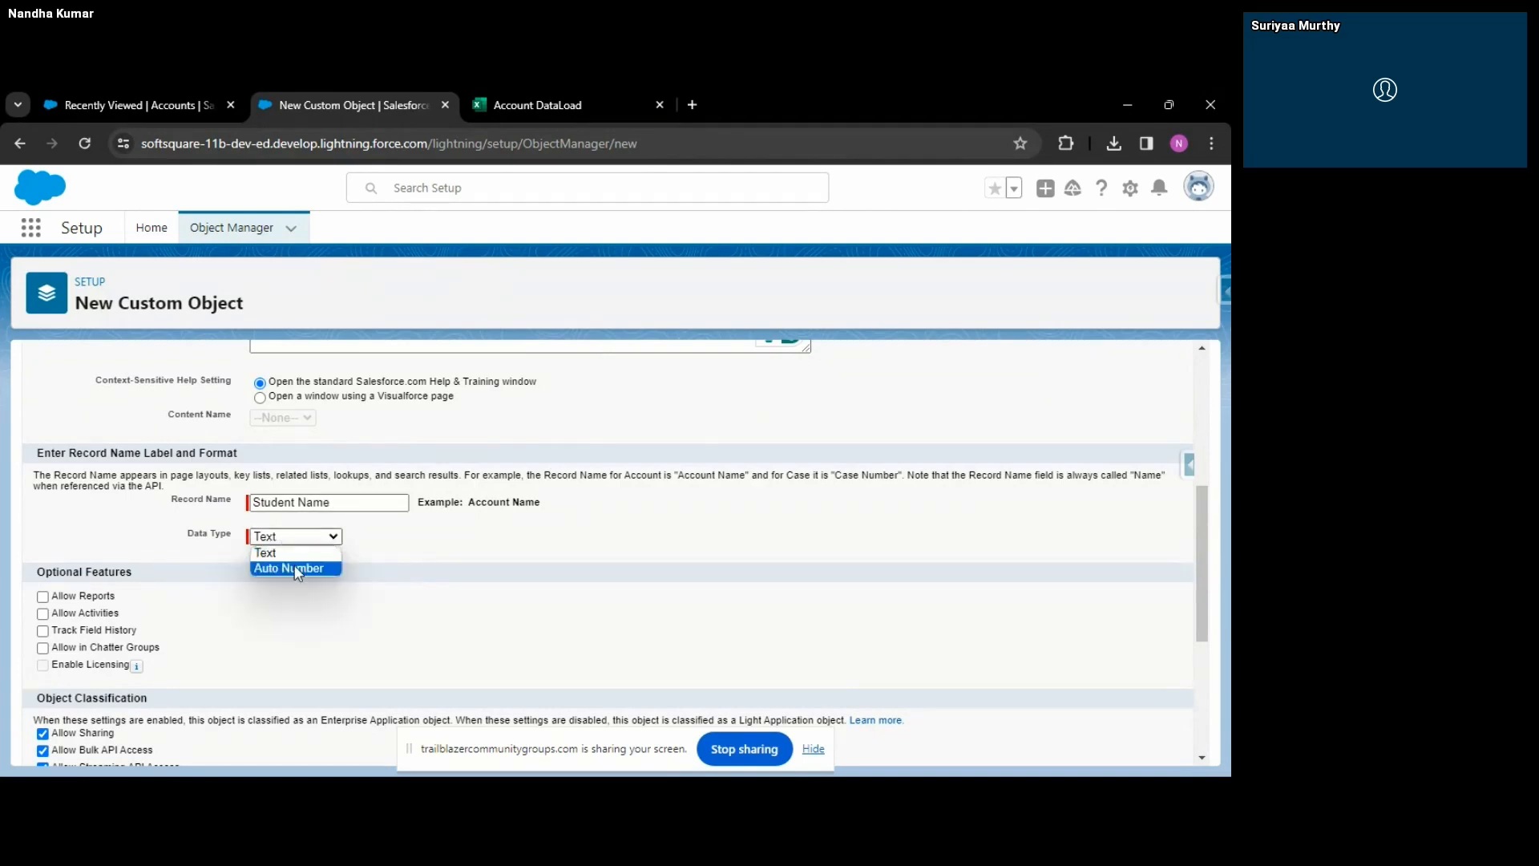
pyautogui.click(288, 553)
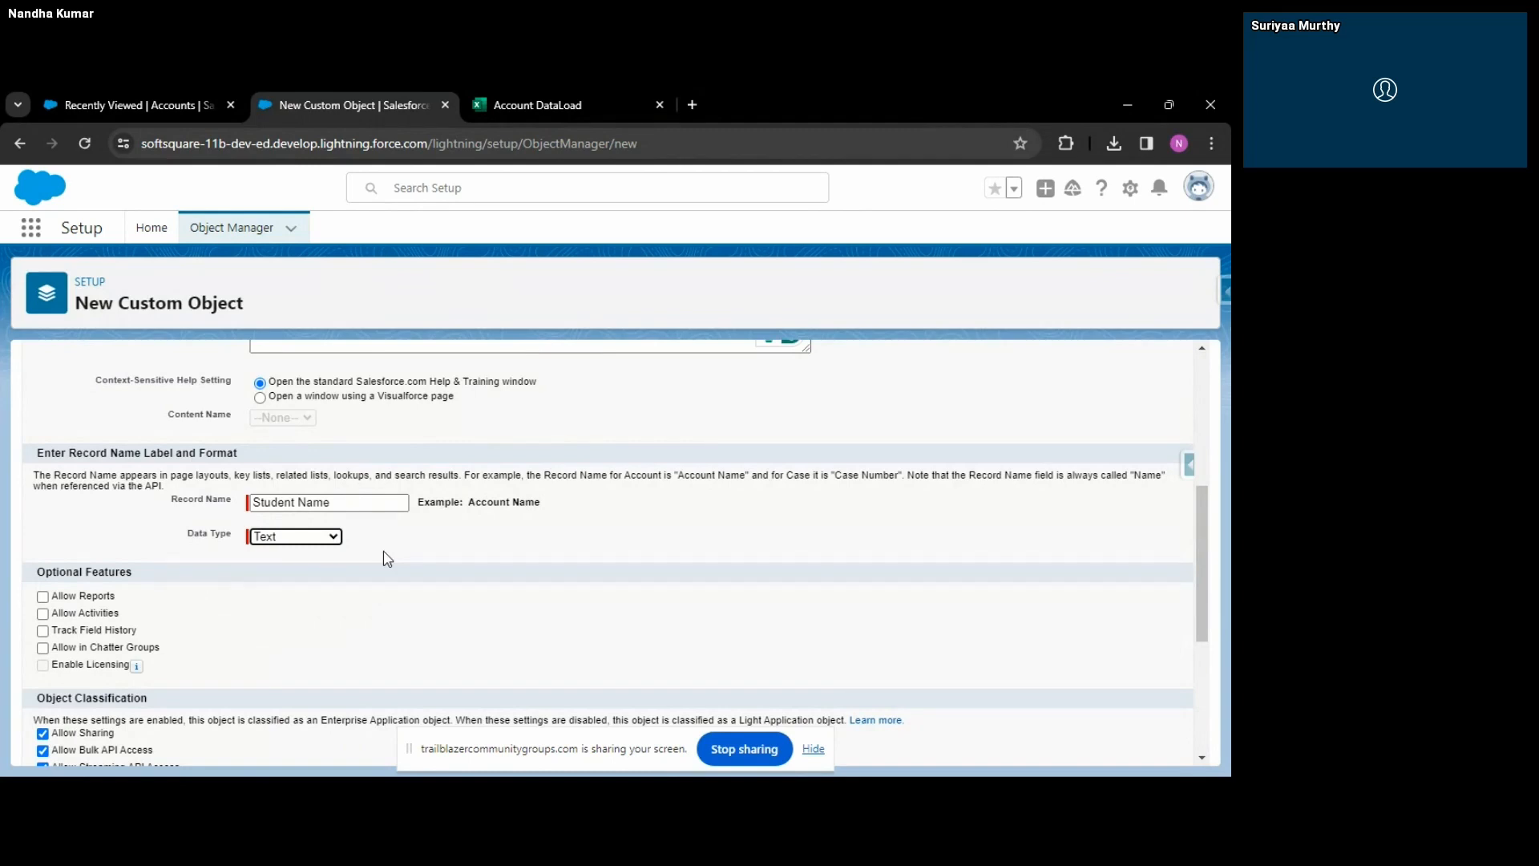
# Look over the optional features and enable Allow Search for the object, then glance at the Accounts page and return.
pyautogui.scroll(-1, 238, 574)
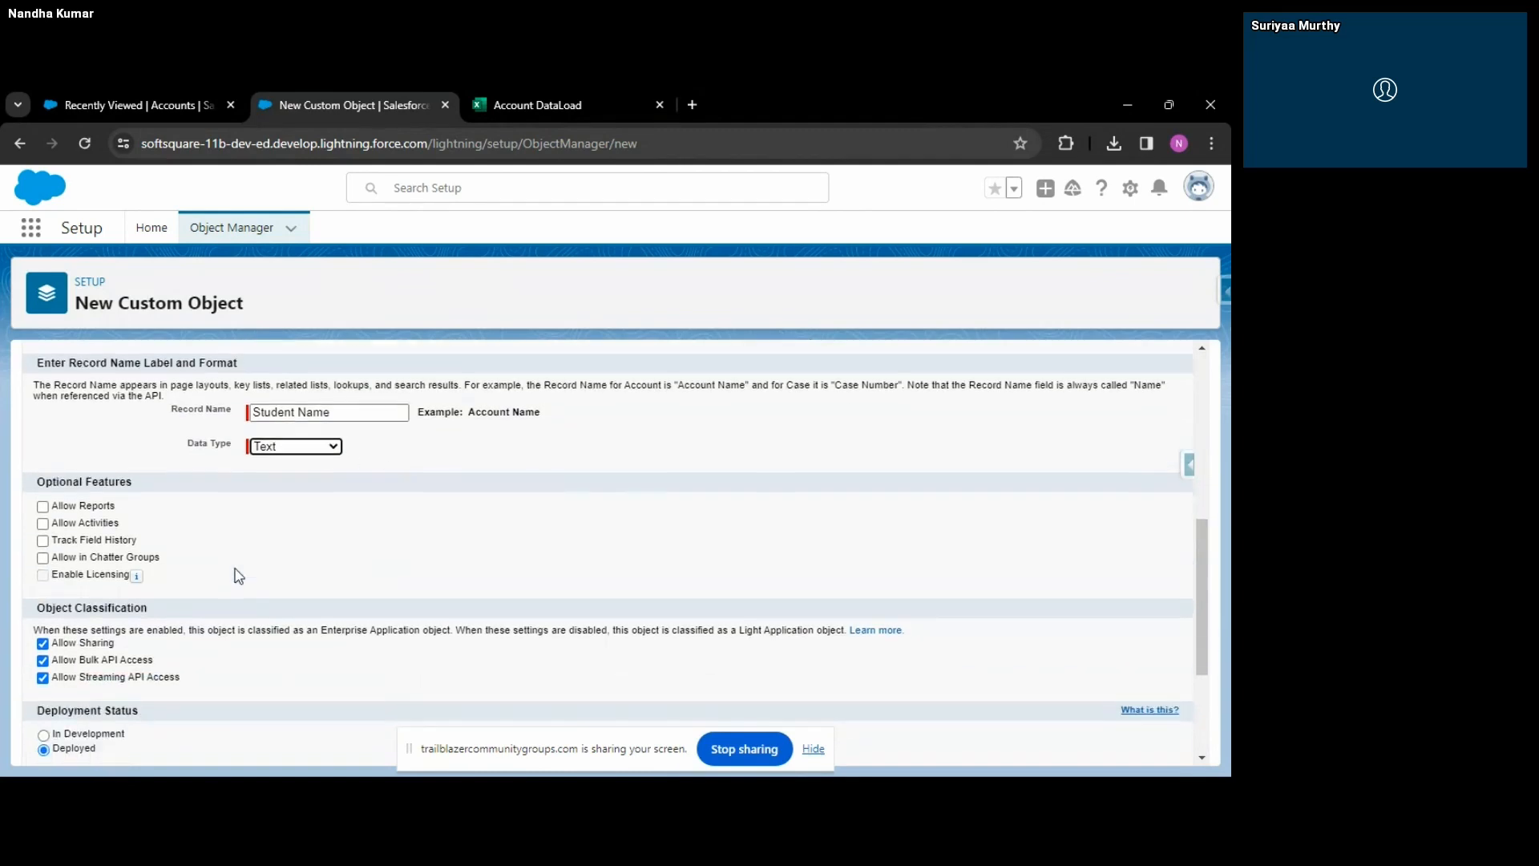
pyautogui.scroll(-1, 294, 451)
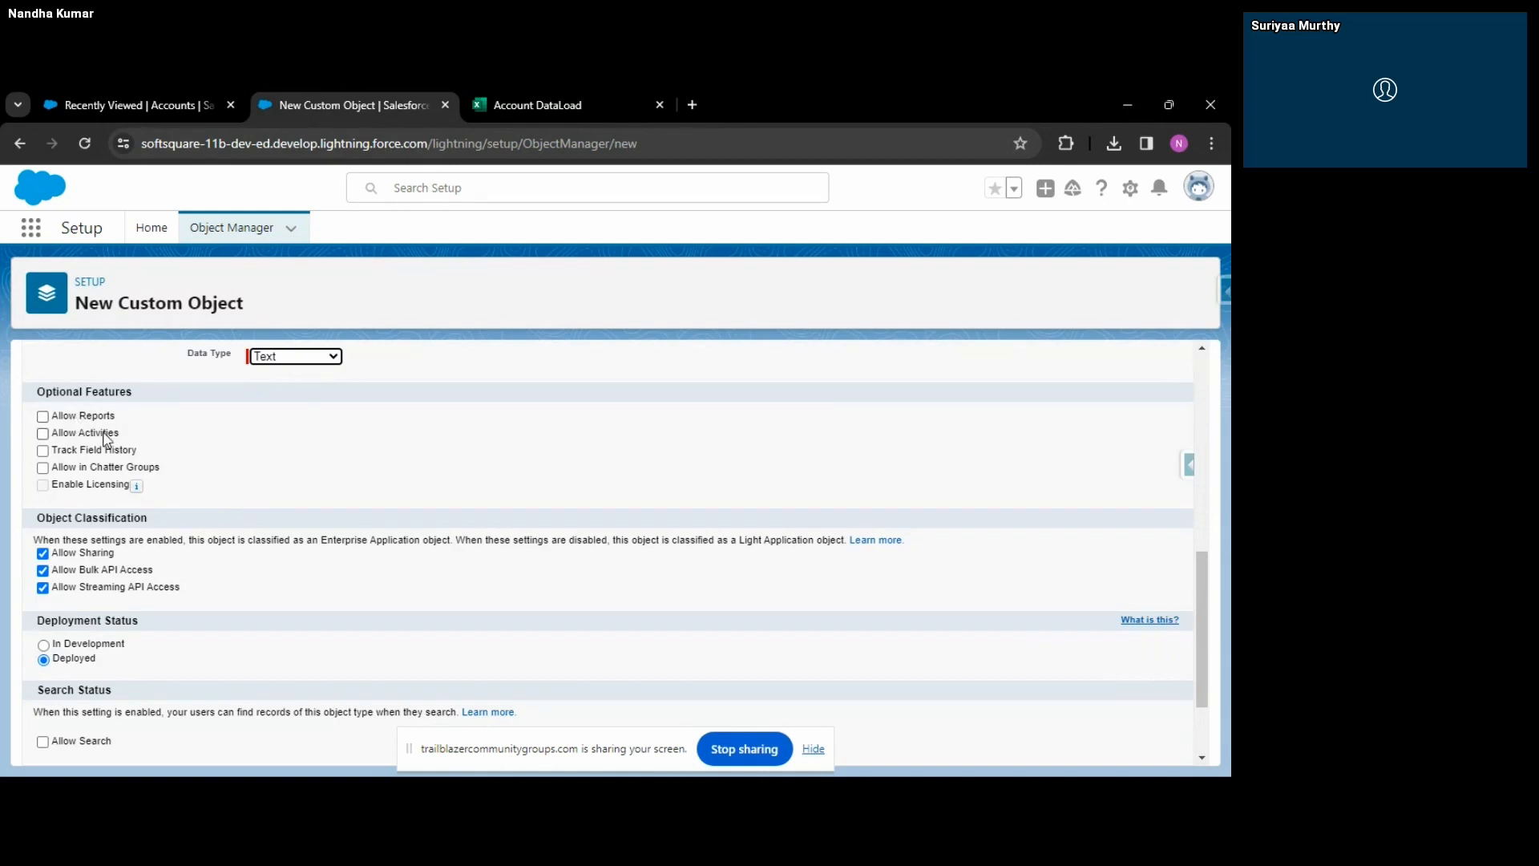
pyautogui.scroll(-1, 128, 481)
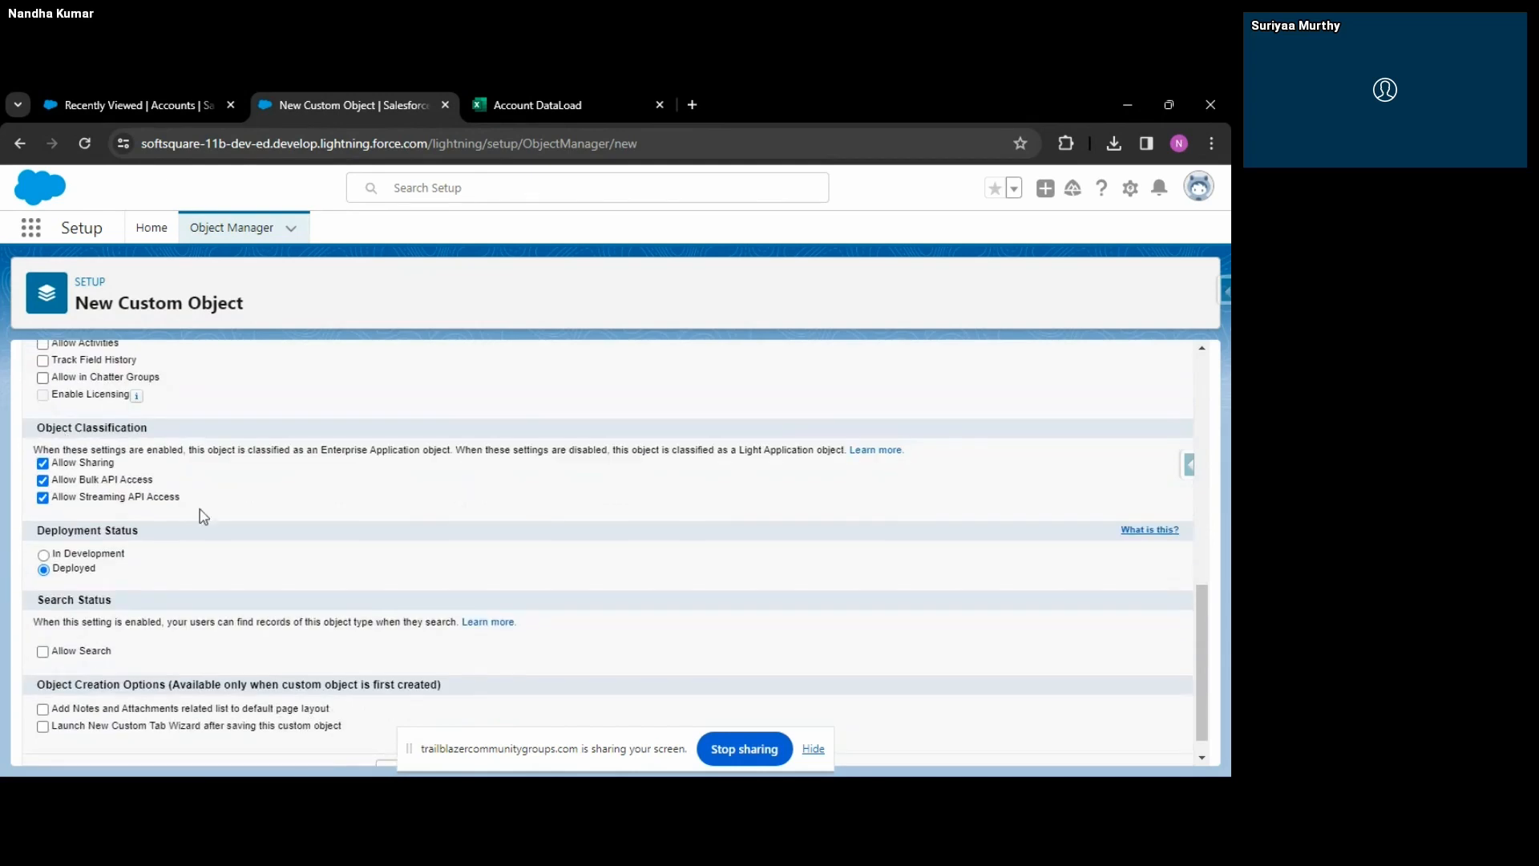
pyautogui.scroll(1, 227, 529)
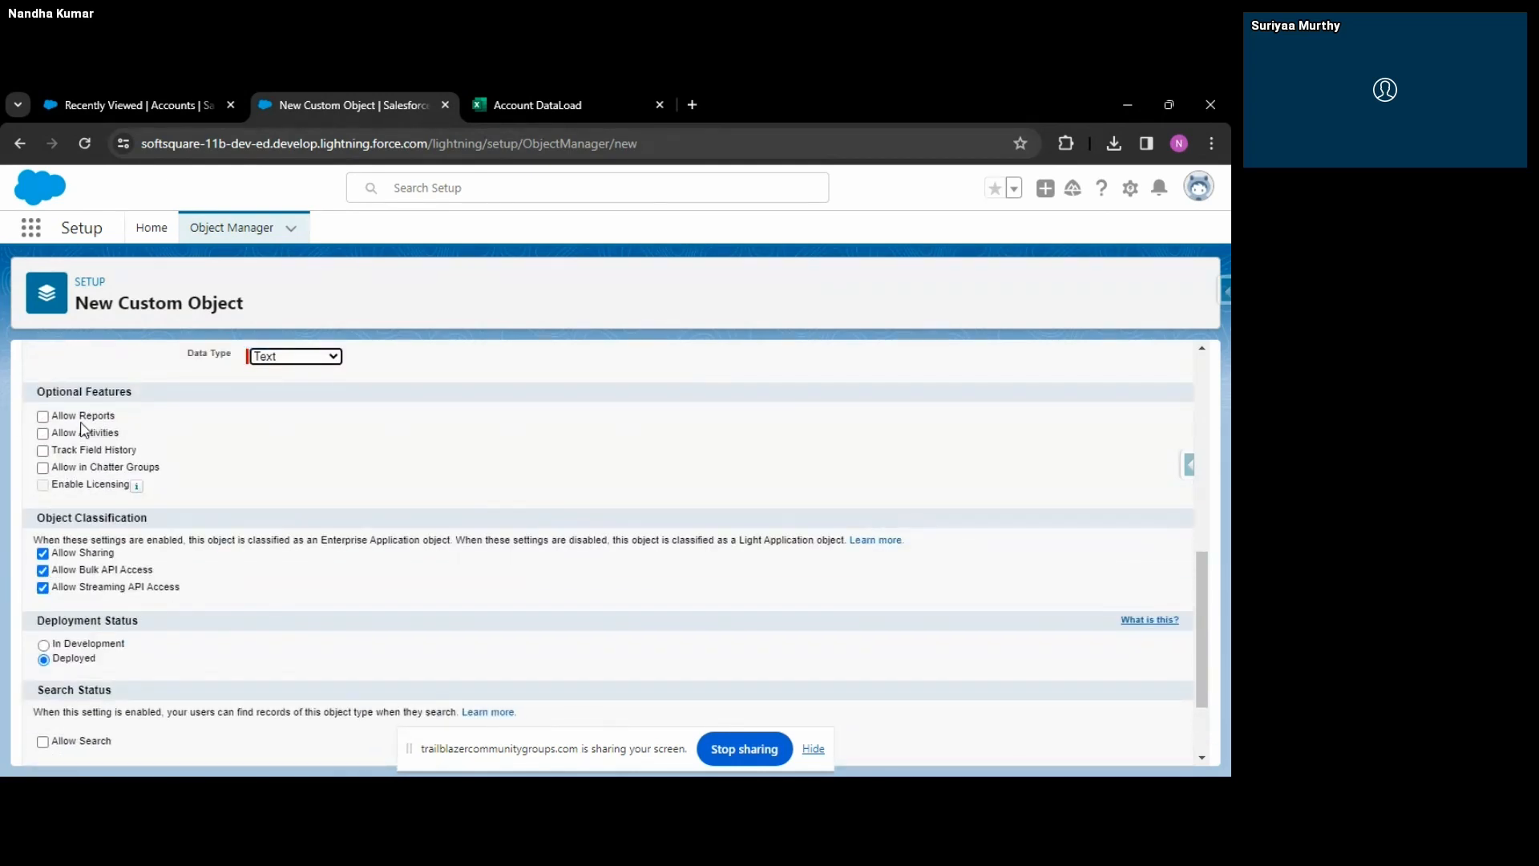
pyautogui.scroll(2, 185, 481)
pyautogui.scroll(-3, 241, 513)
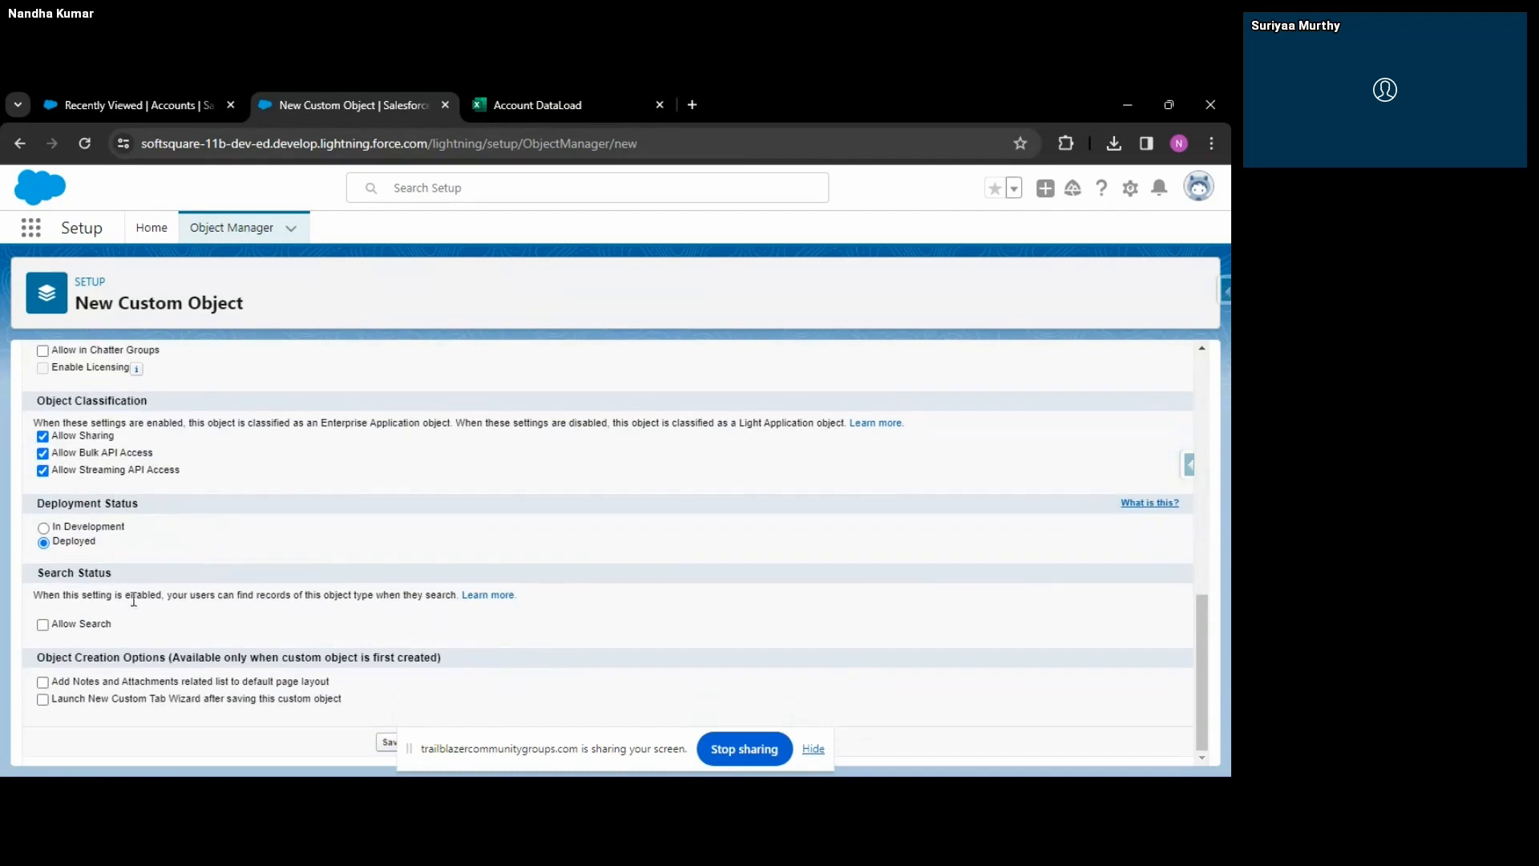
pyautogui.click(43, 624)
pyautogui.click(196, 100)
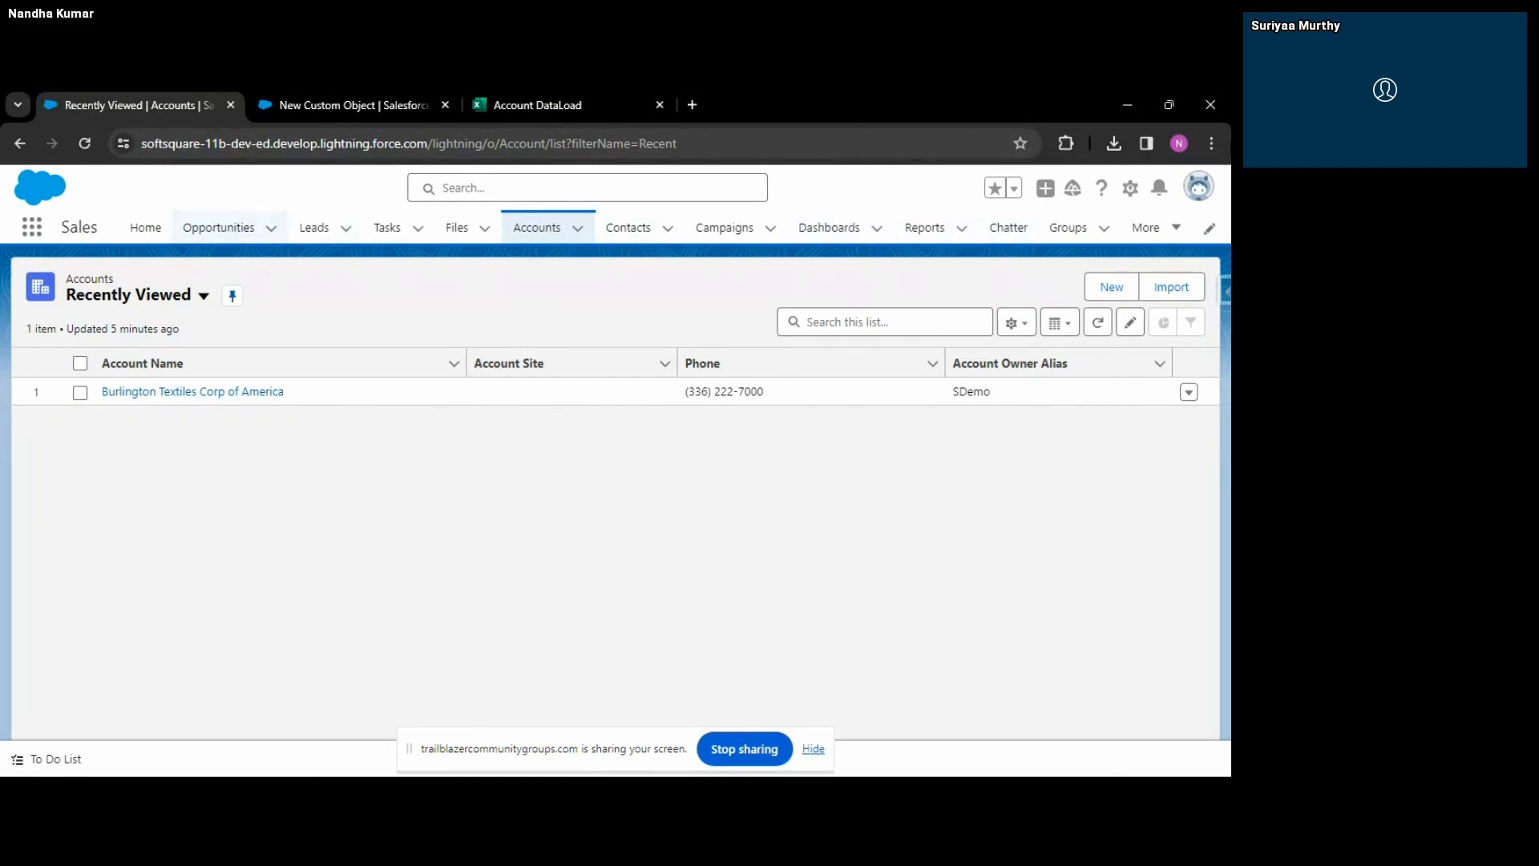
pyautogui.click(329, 89)
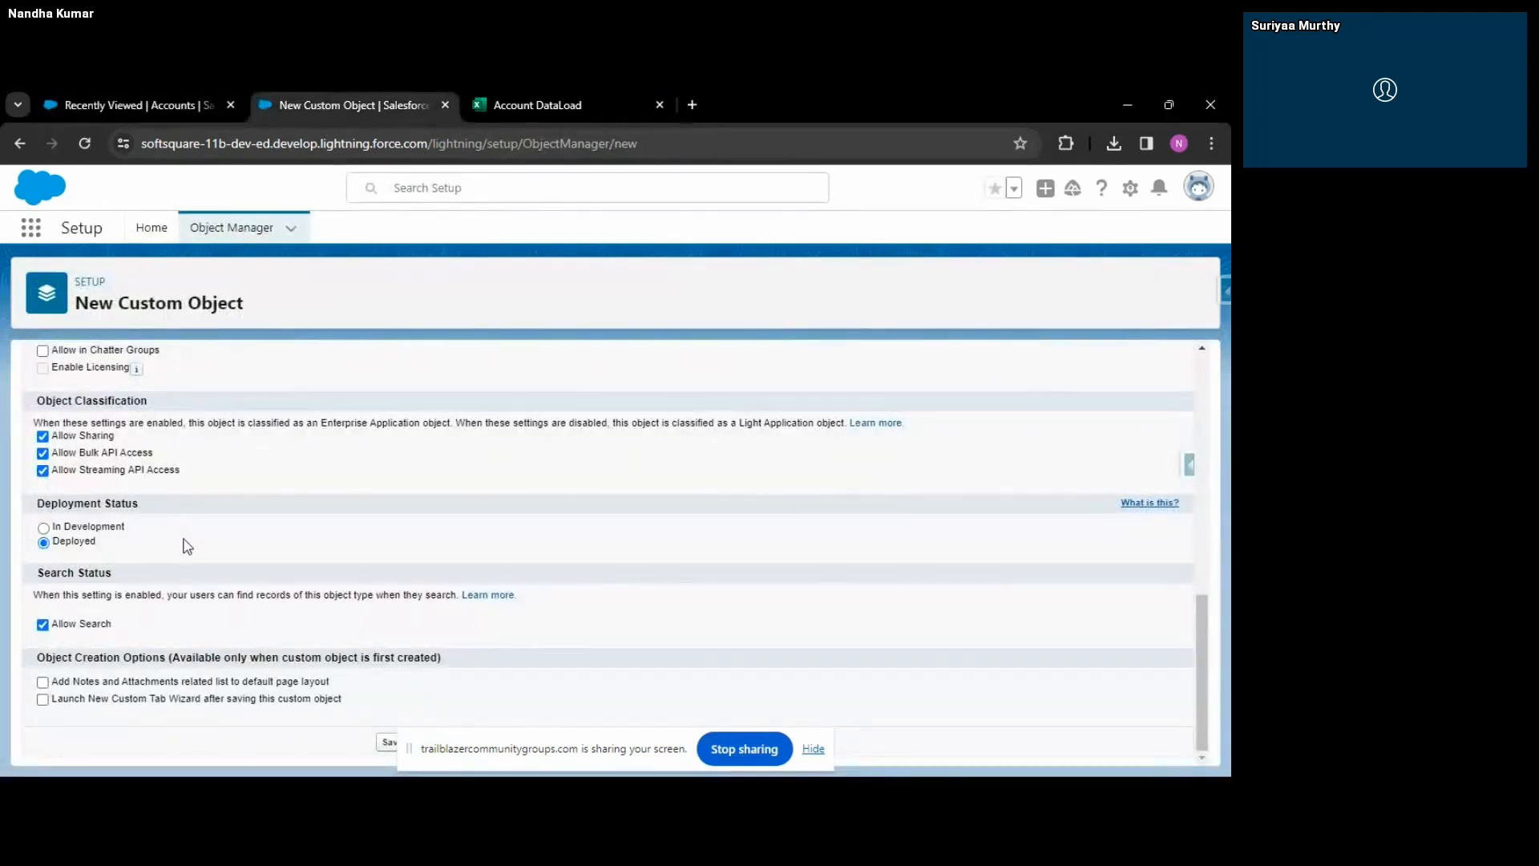
# Set the New Custom Tab Wizard to launch after saving, and save the Student object.
pyautogui.click(42, 702)
pyautogui.click(388, 744)
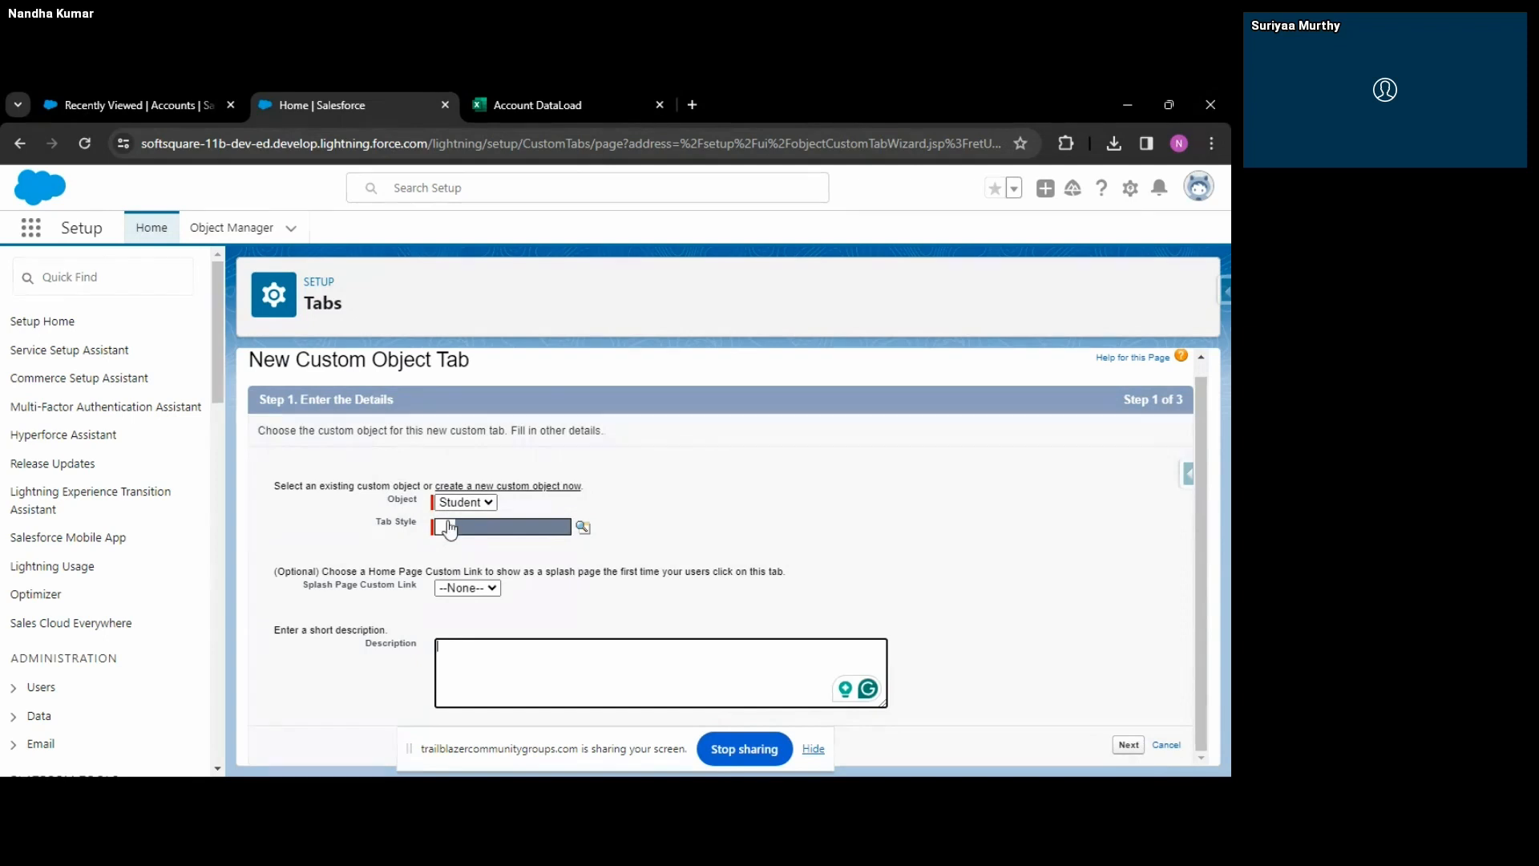
# Choose the People tab style for the Student object's custom tab and continue to the profile settings.
pyautogui.click(582, 526)
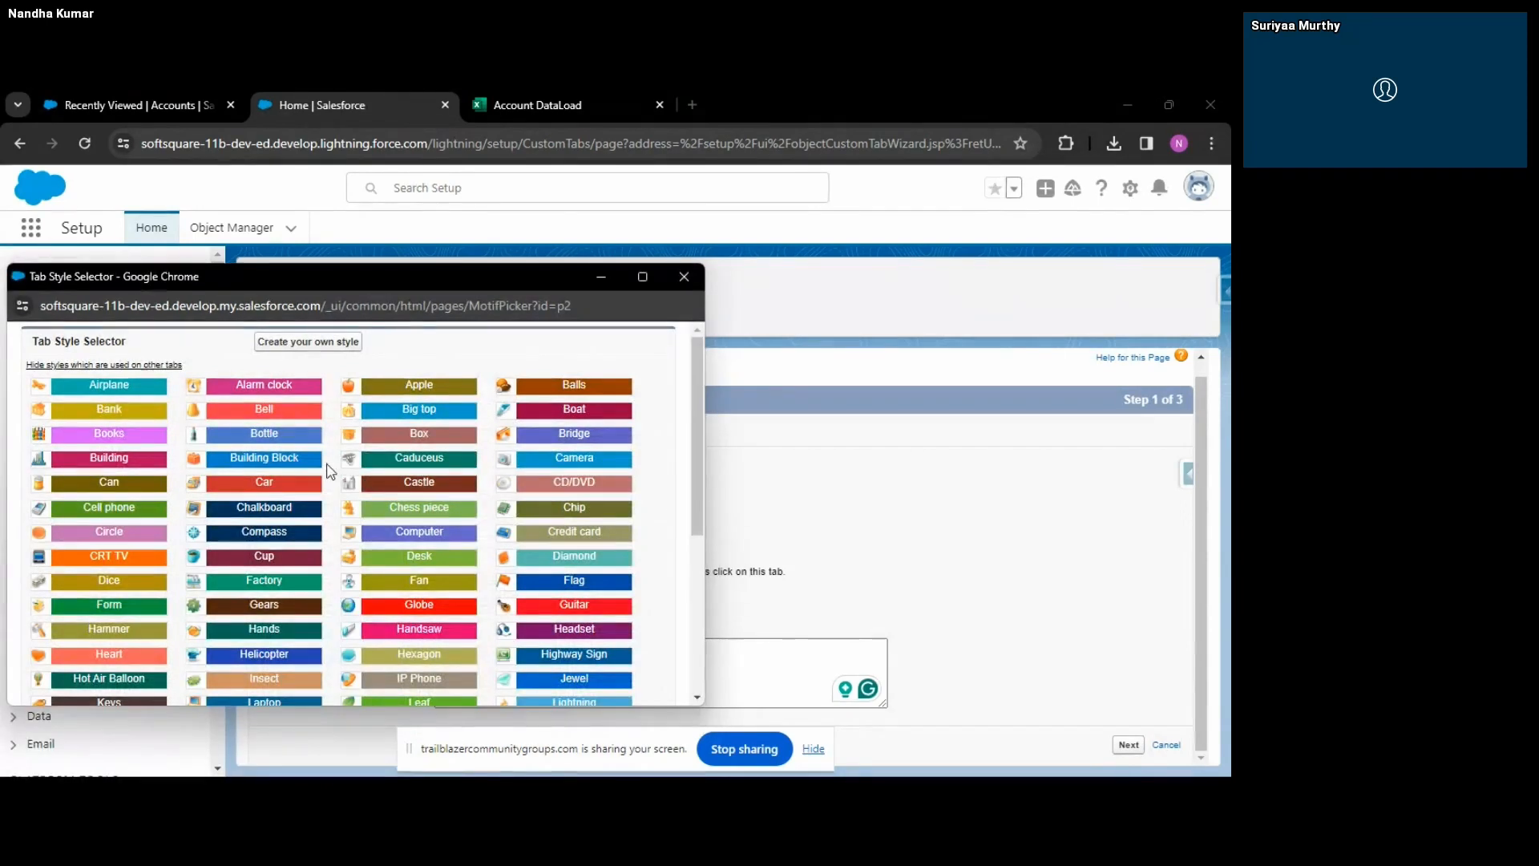
pyautogui.scroll(-3, 328, 471)
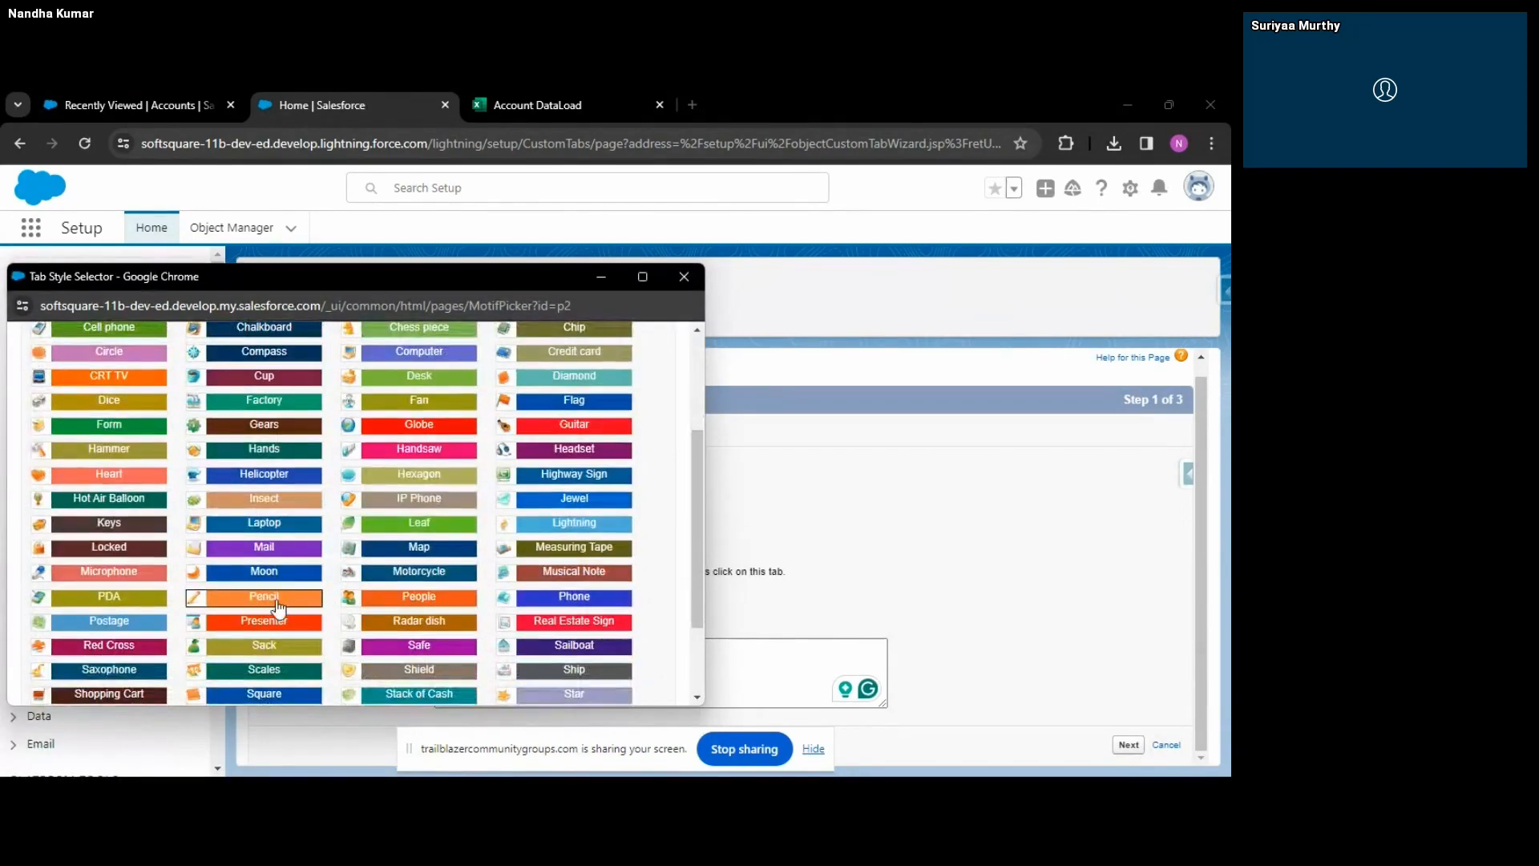
pyautogui.scroll(-1, 278, 593)
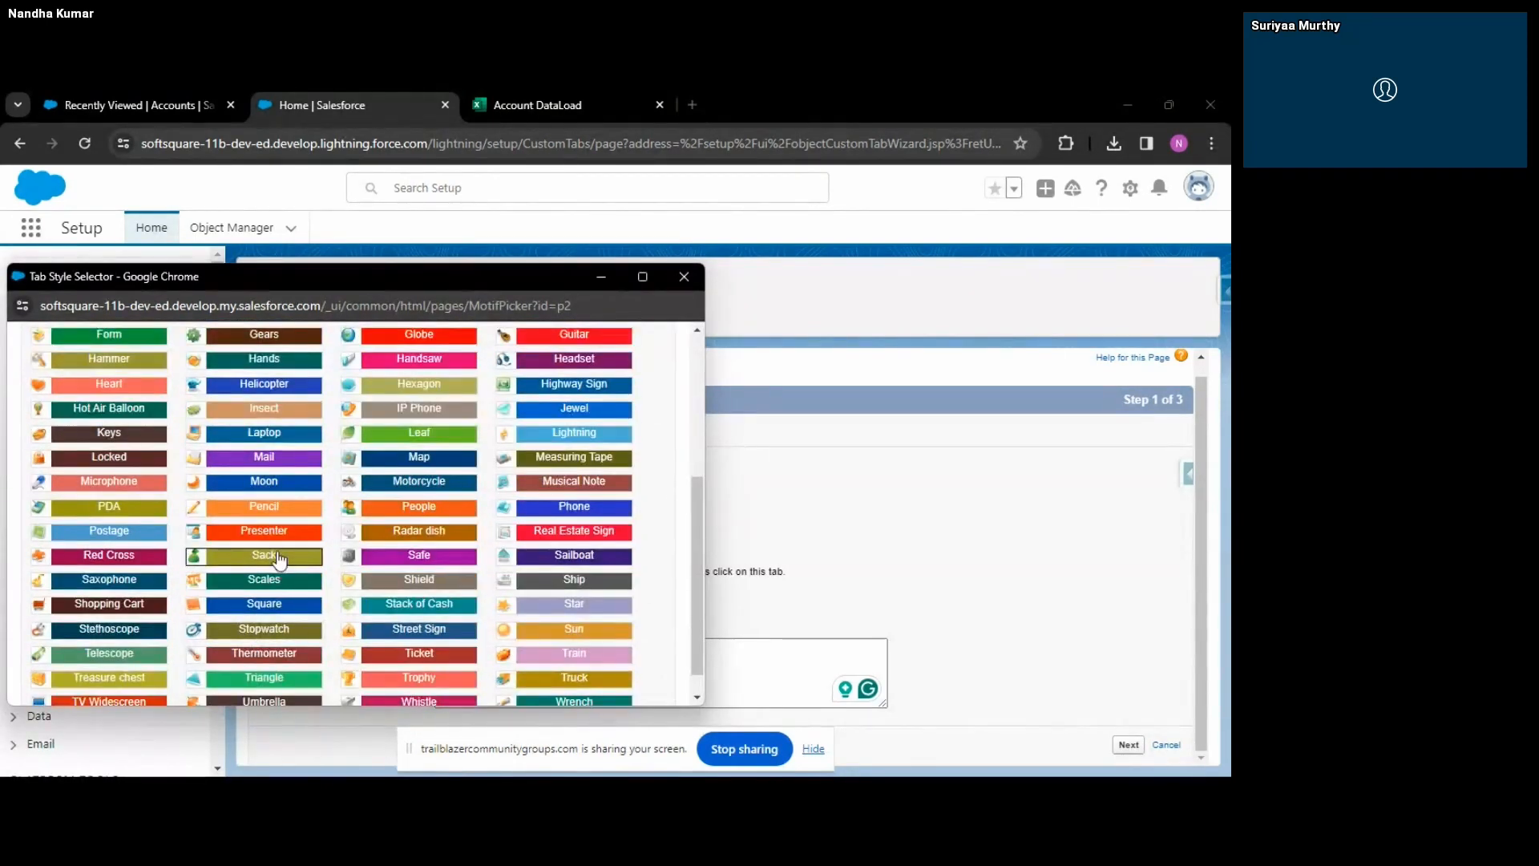
pyautogui.click(418, 506)
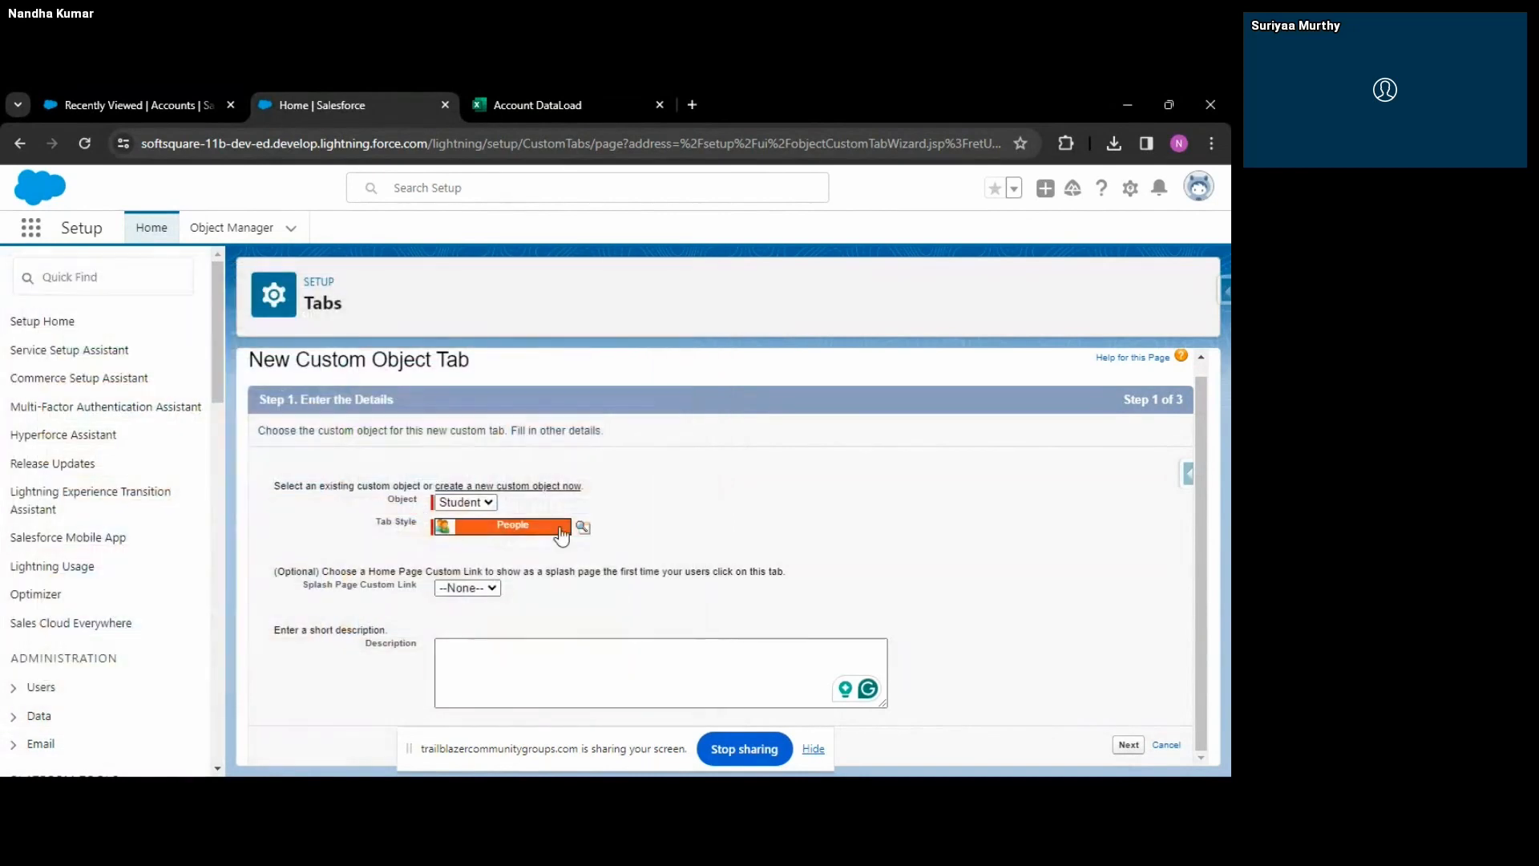
pyautogui.click(1128, 745)
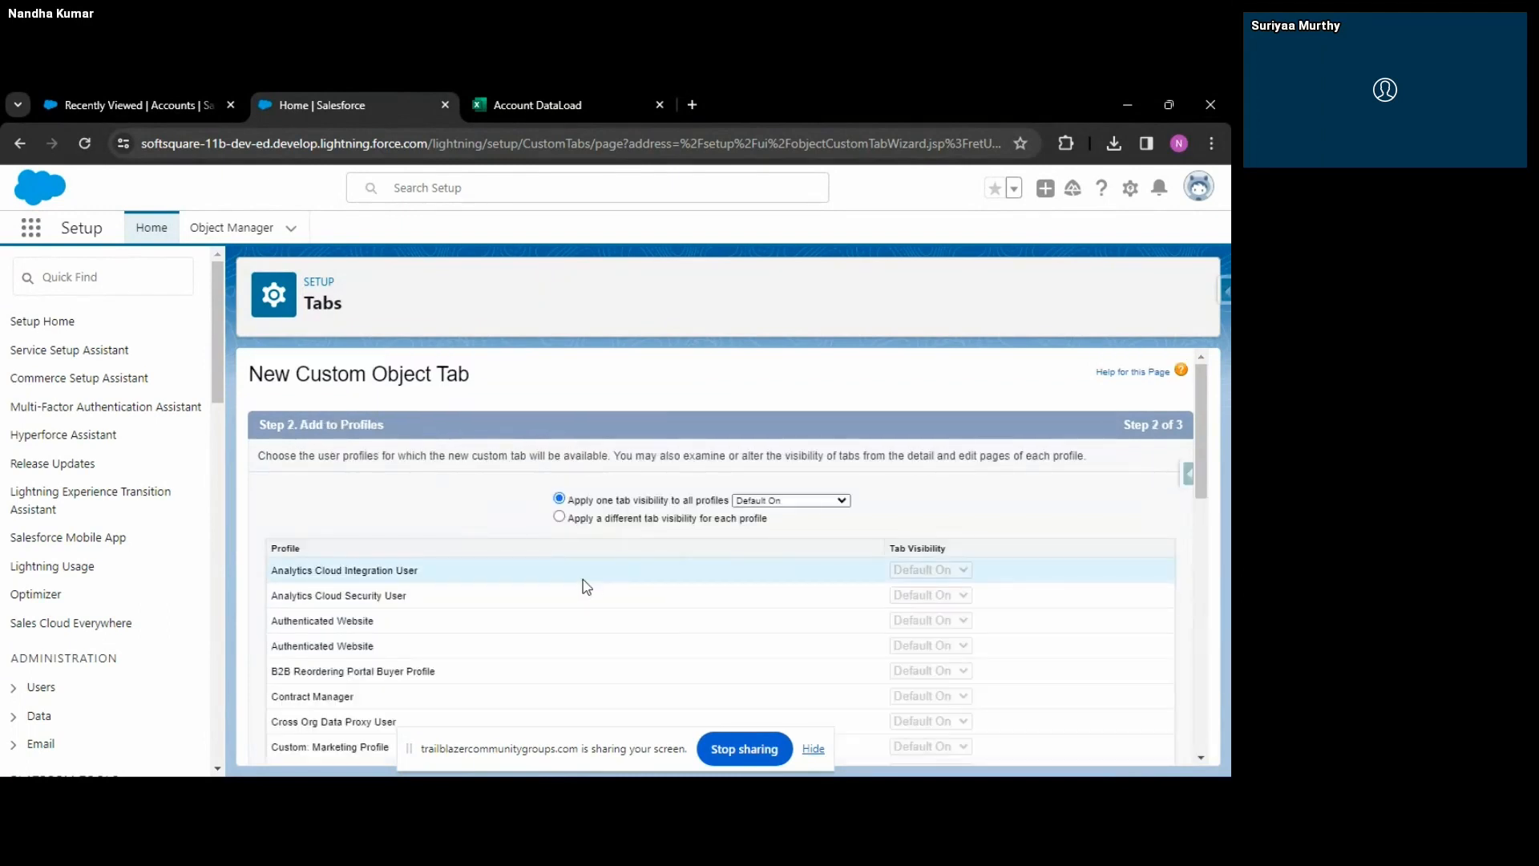
# Review the profile list, keep one tab visibility of Default On for all profiles, and continue to the custom app settings.
pyautogui.scroll(-2, 584, 584)
pyautogui.scroll(1, 587, 587)
pyautogui.scroll(1, 585, 585)
pyautogui.scroll(-1, 587, 588)
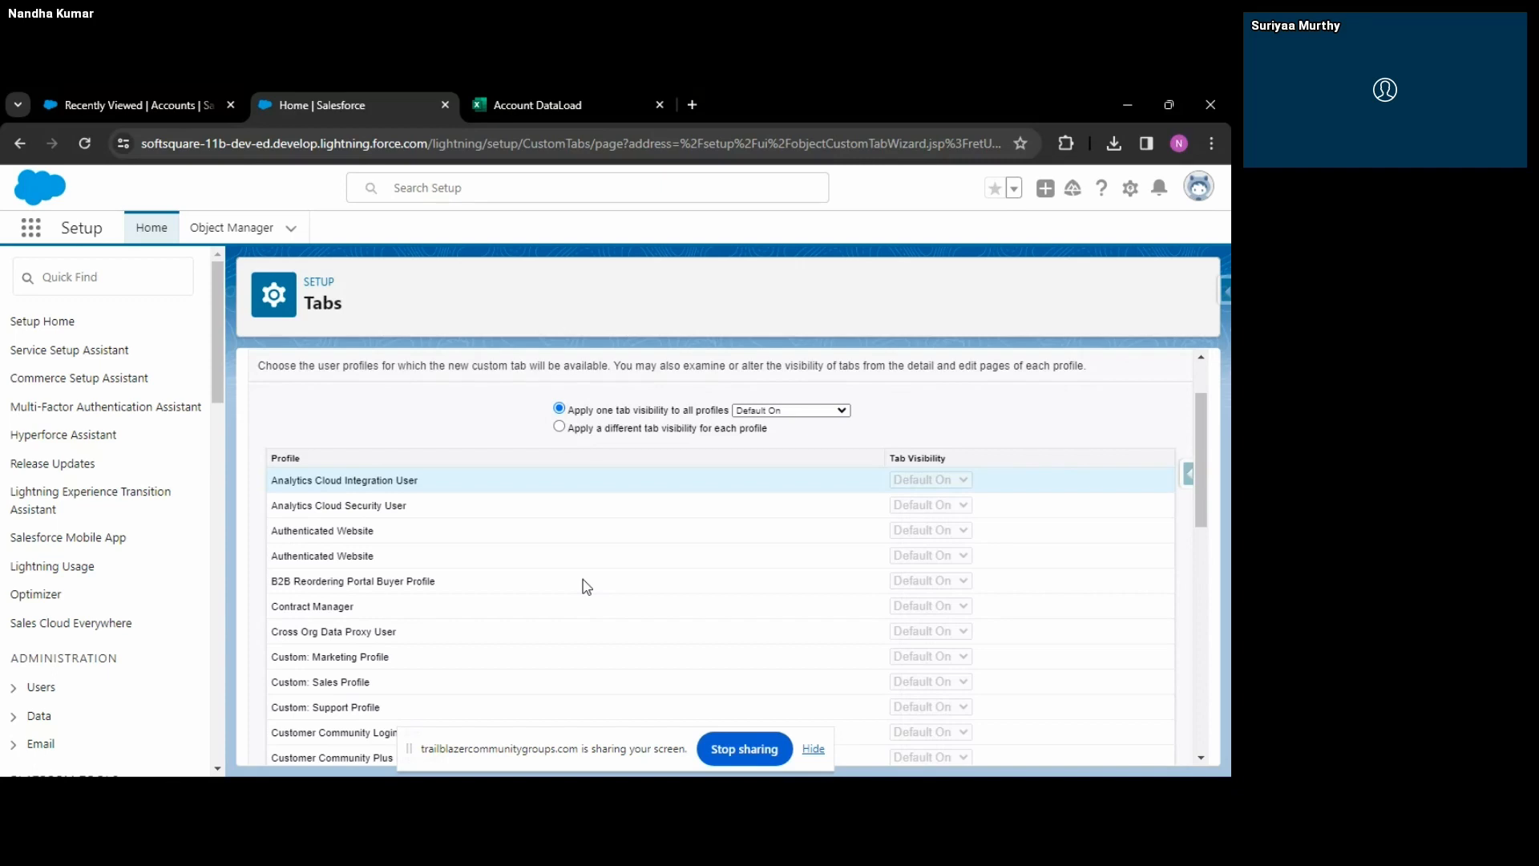
pyautogui.scroll(-5, 587, 587)
pyautogui.scroll(8, 512, 564)
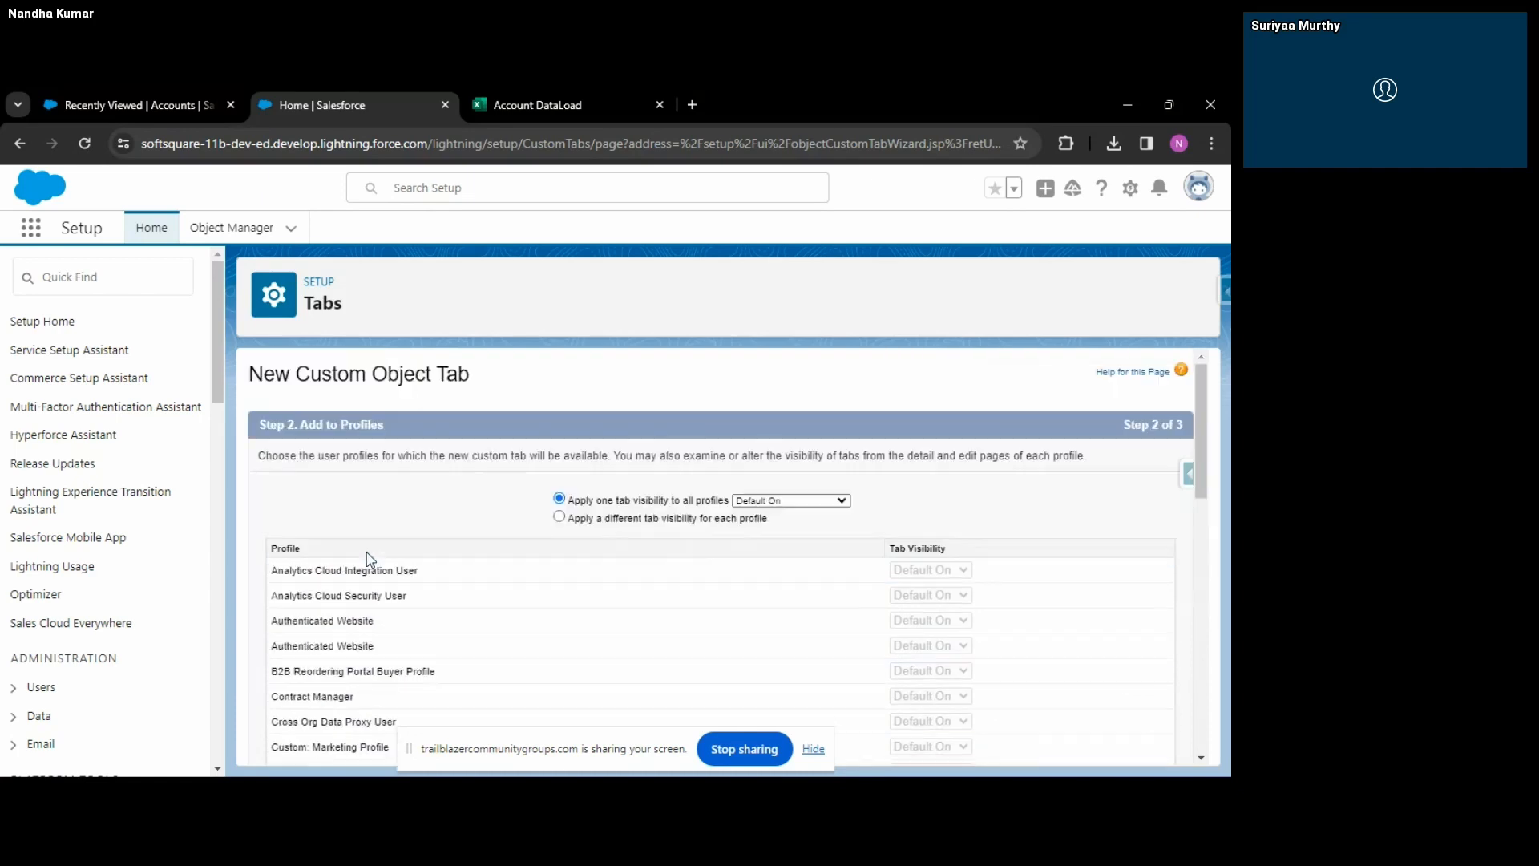
pyautogui.scroll(-1, 405, 558)
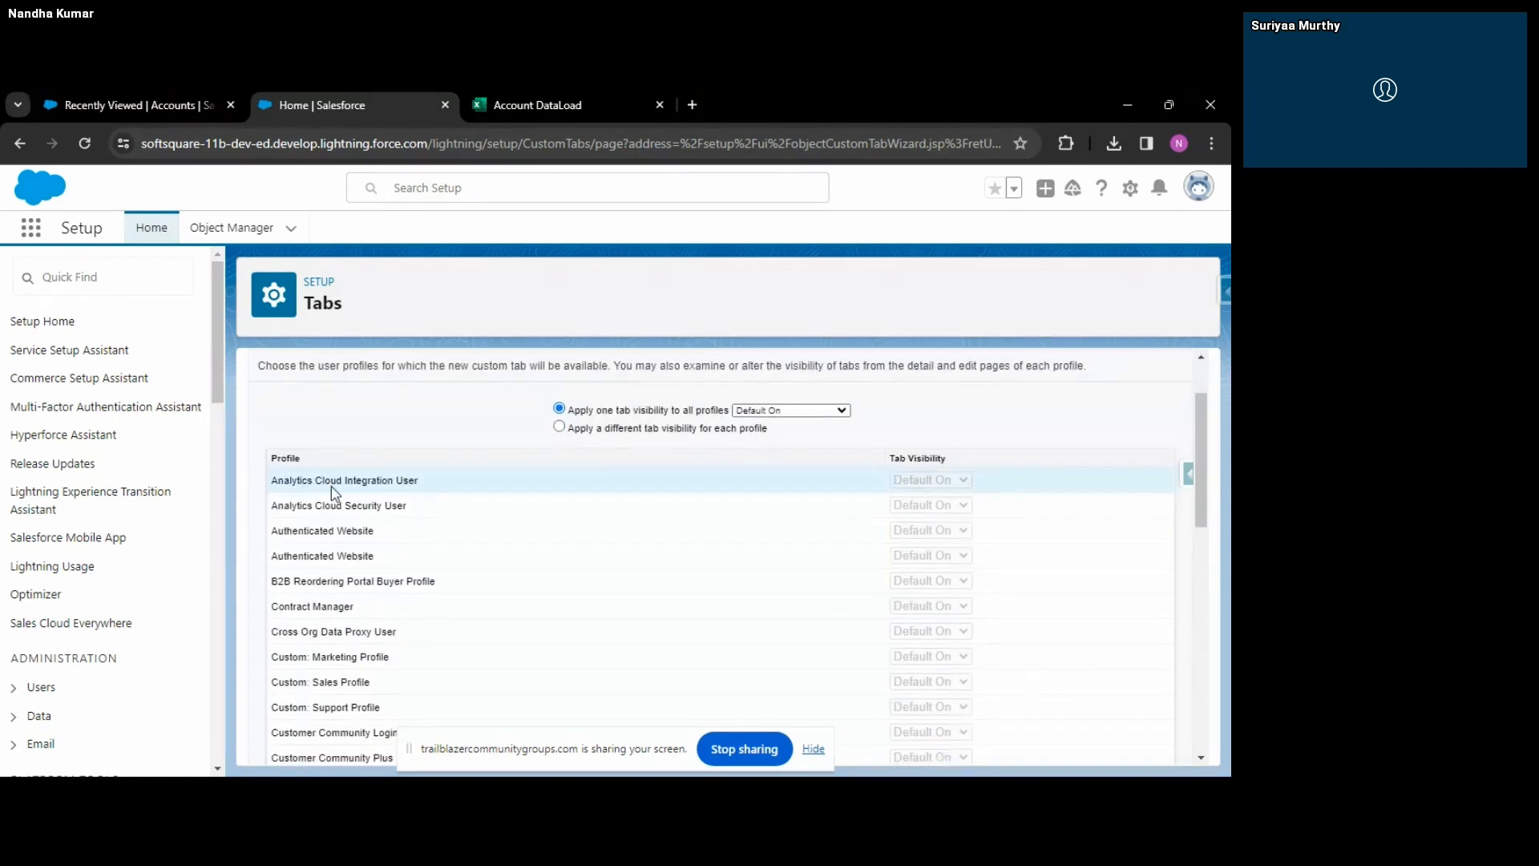
pyautogui.scroll(1, 433, 494)
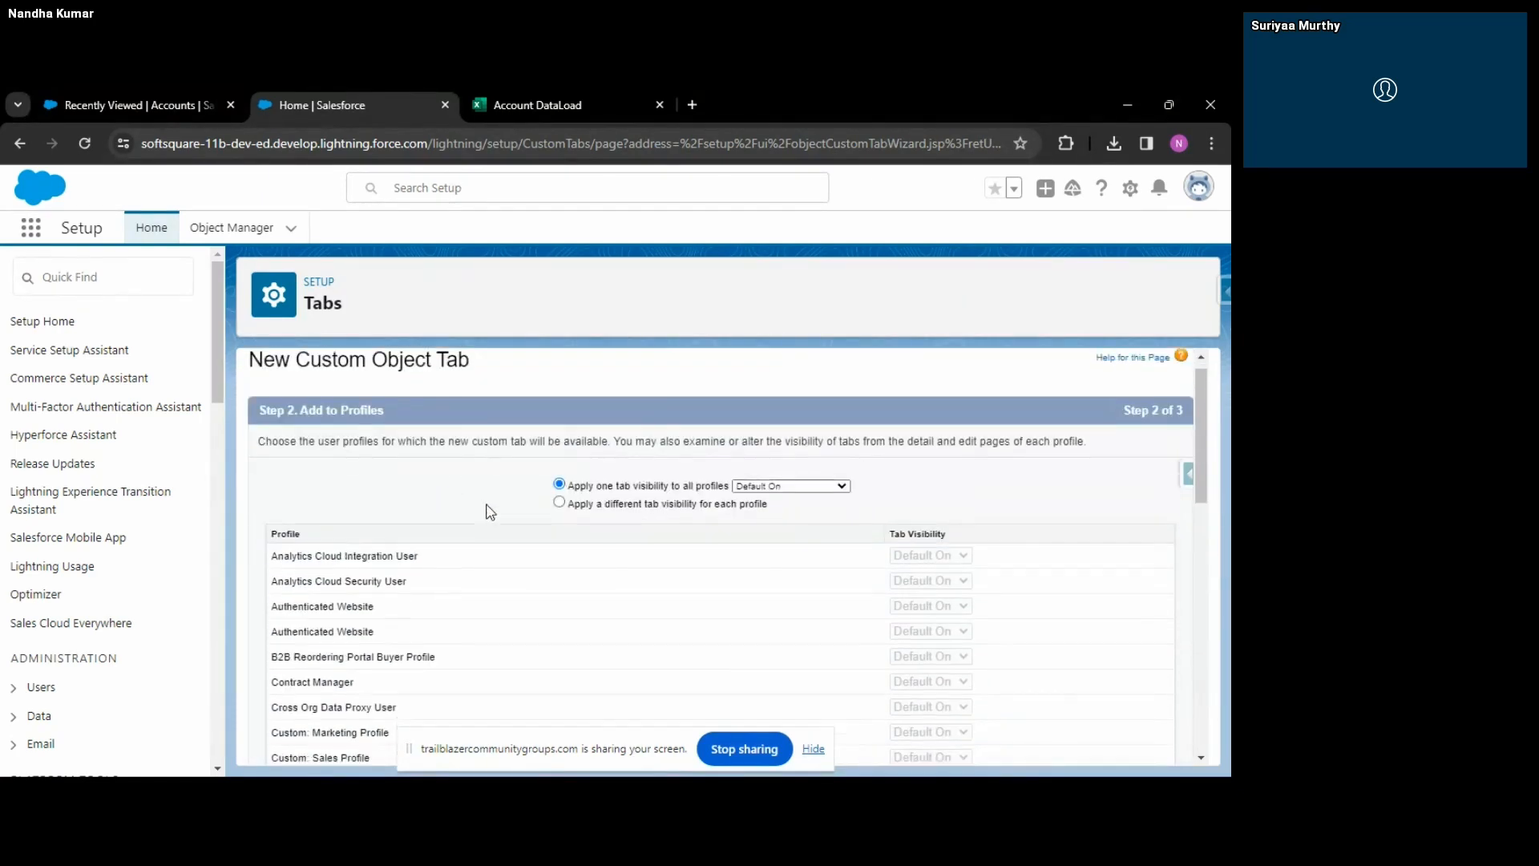
pyautogui.scroll(-8, 487, 508)
pyautogui.scroll(10, 729, 579)
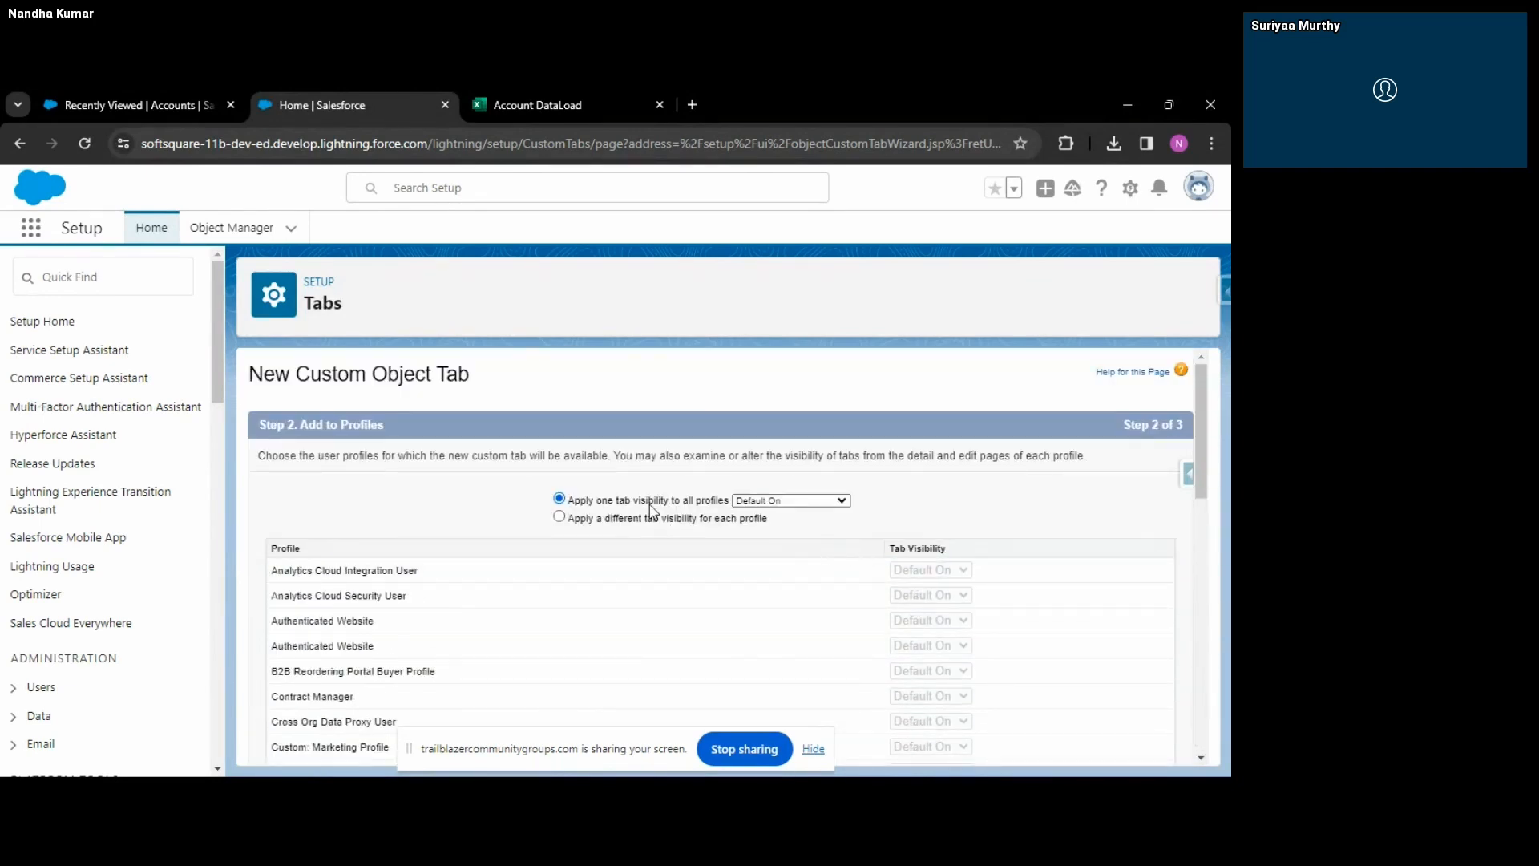
pyautogui.scroll(-10, 680, 505)
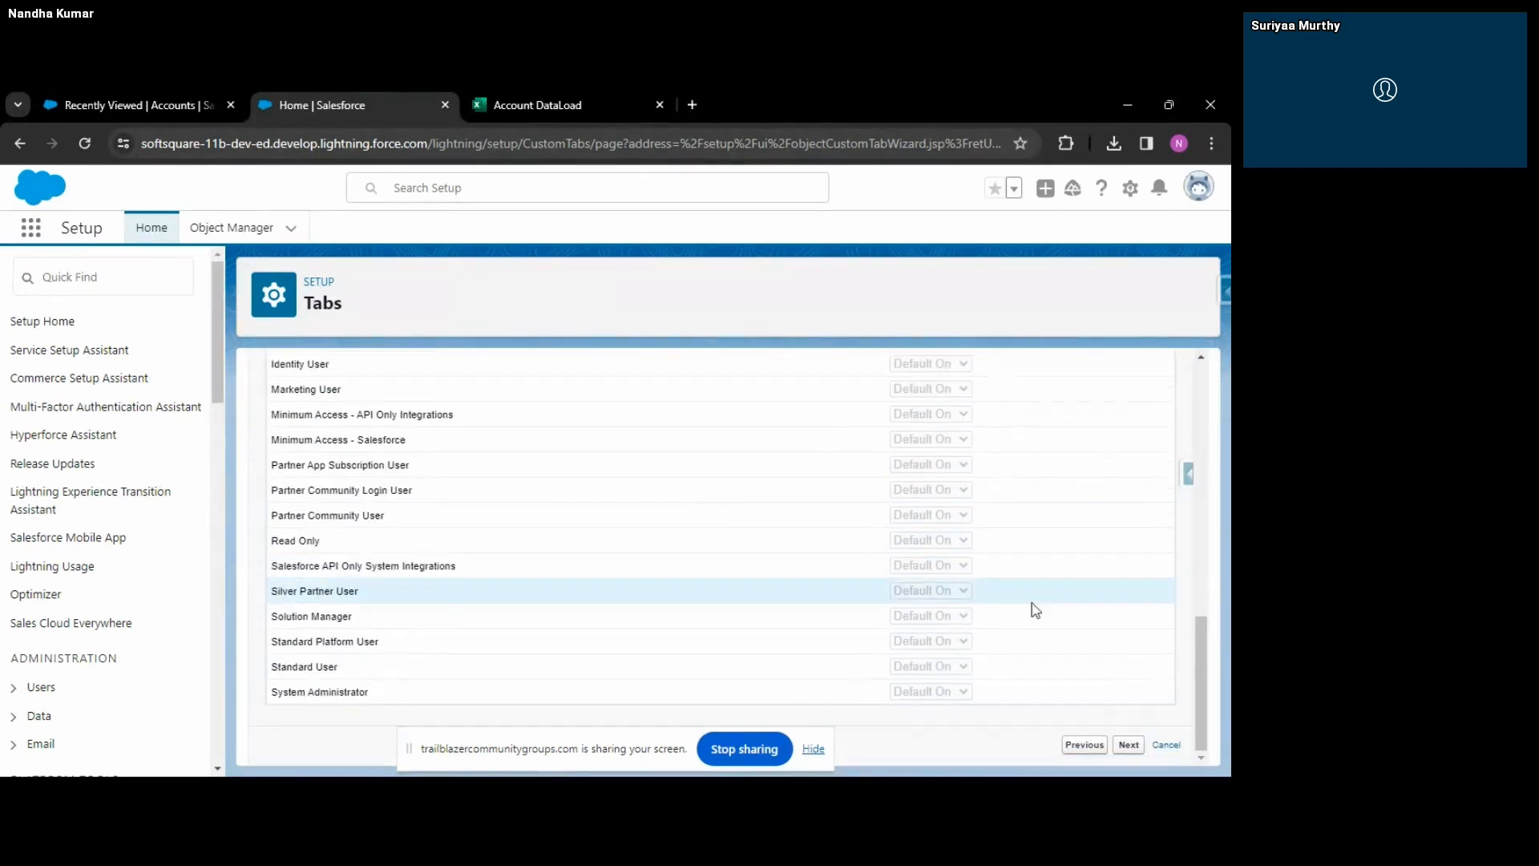
pyautogui.click(1127, 745)
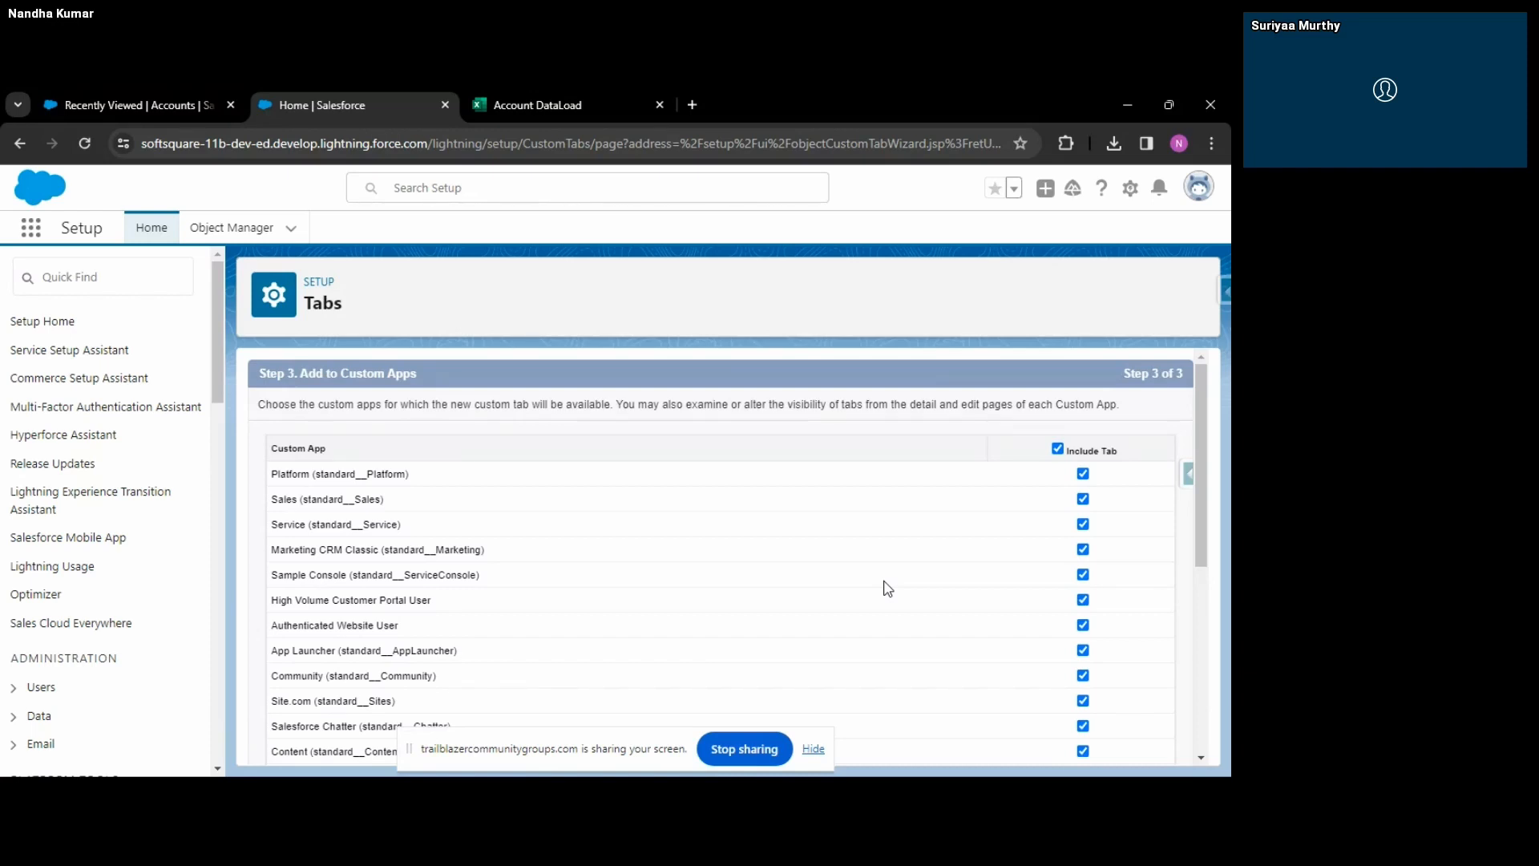
# Keep the tab included in all custom apps and appended to users' existing personal customizations, and save it.
pyautogui.scroll(-5, 887, 588)
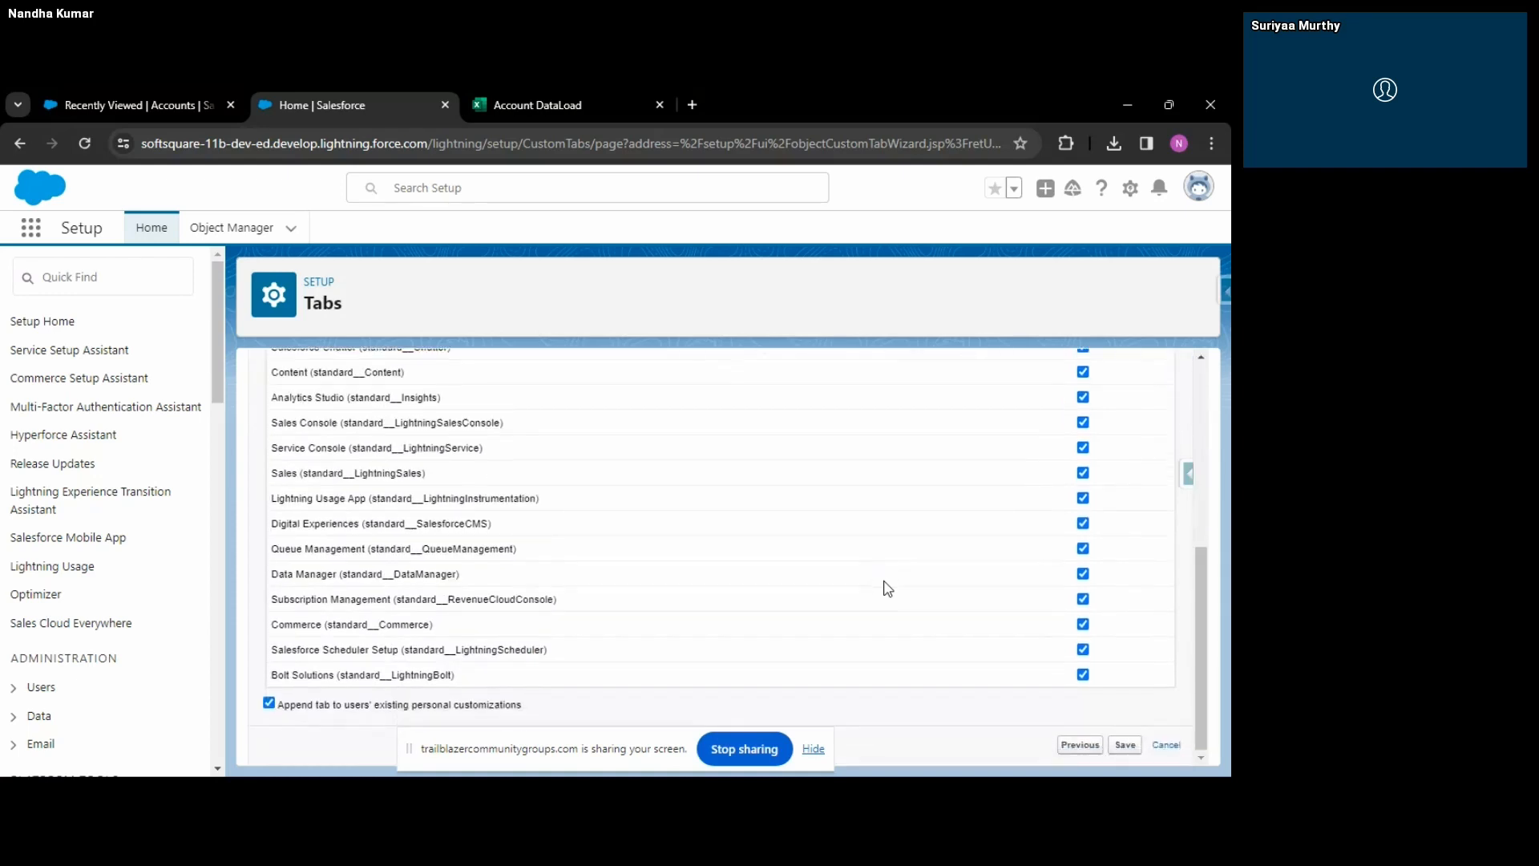
pyautogui.scroll(5, 494, 580)
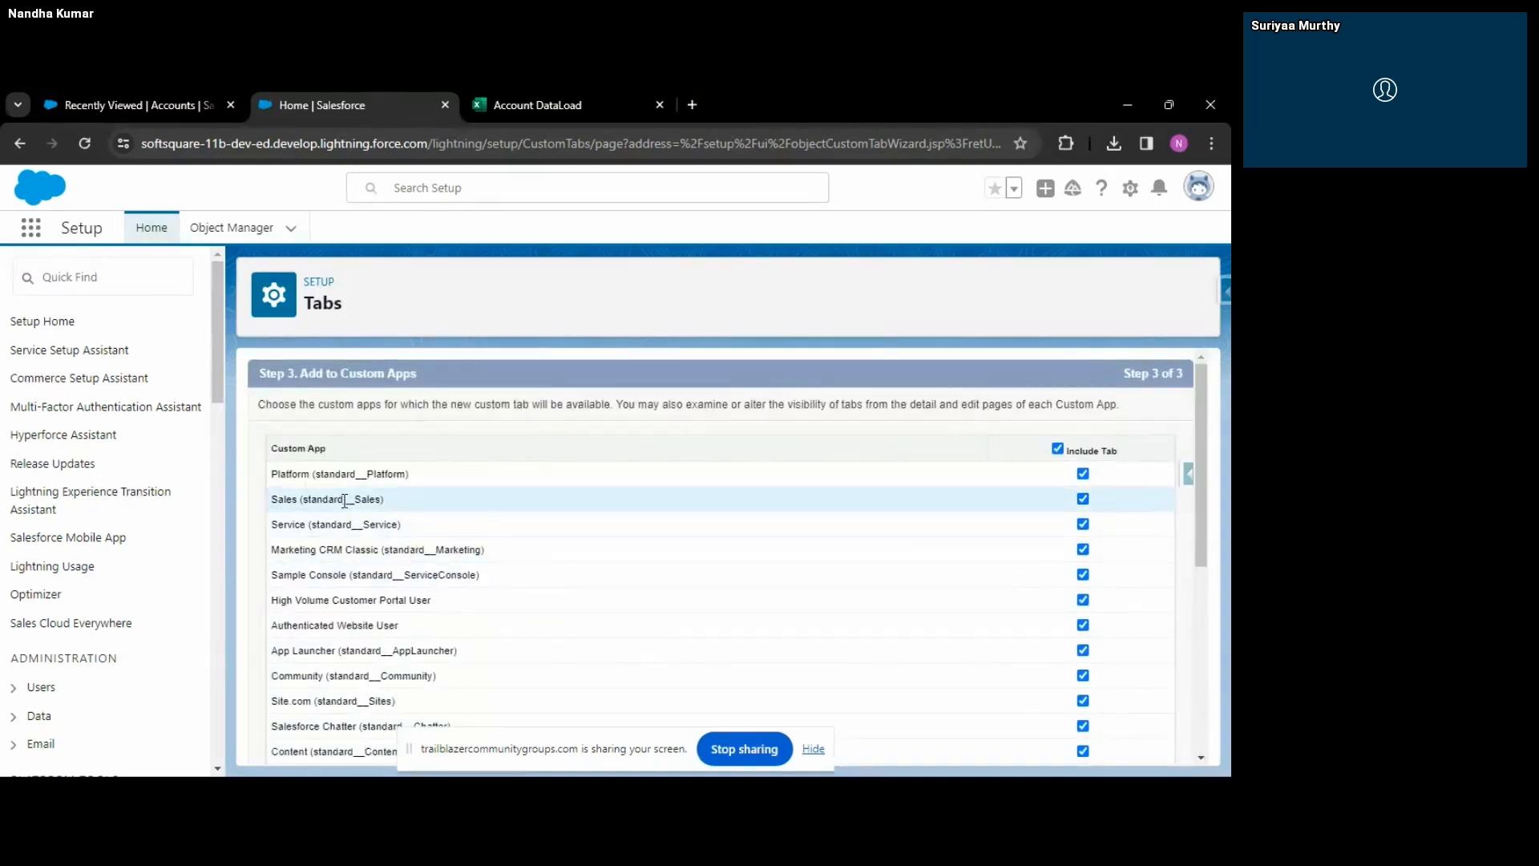
pyautogui.scroll(-5, 841, 585)
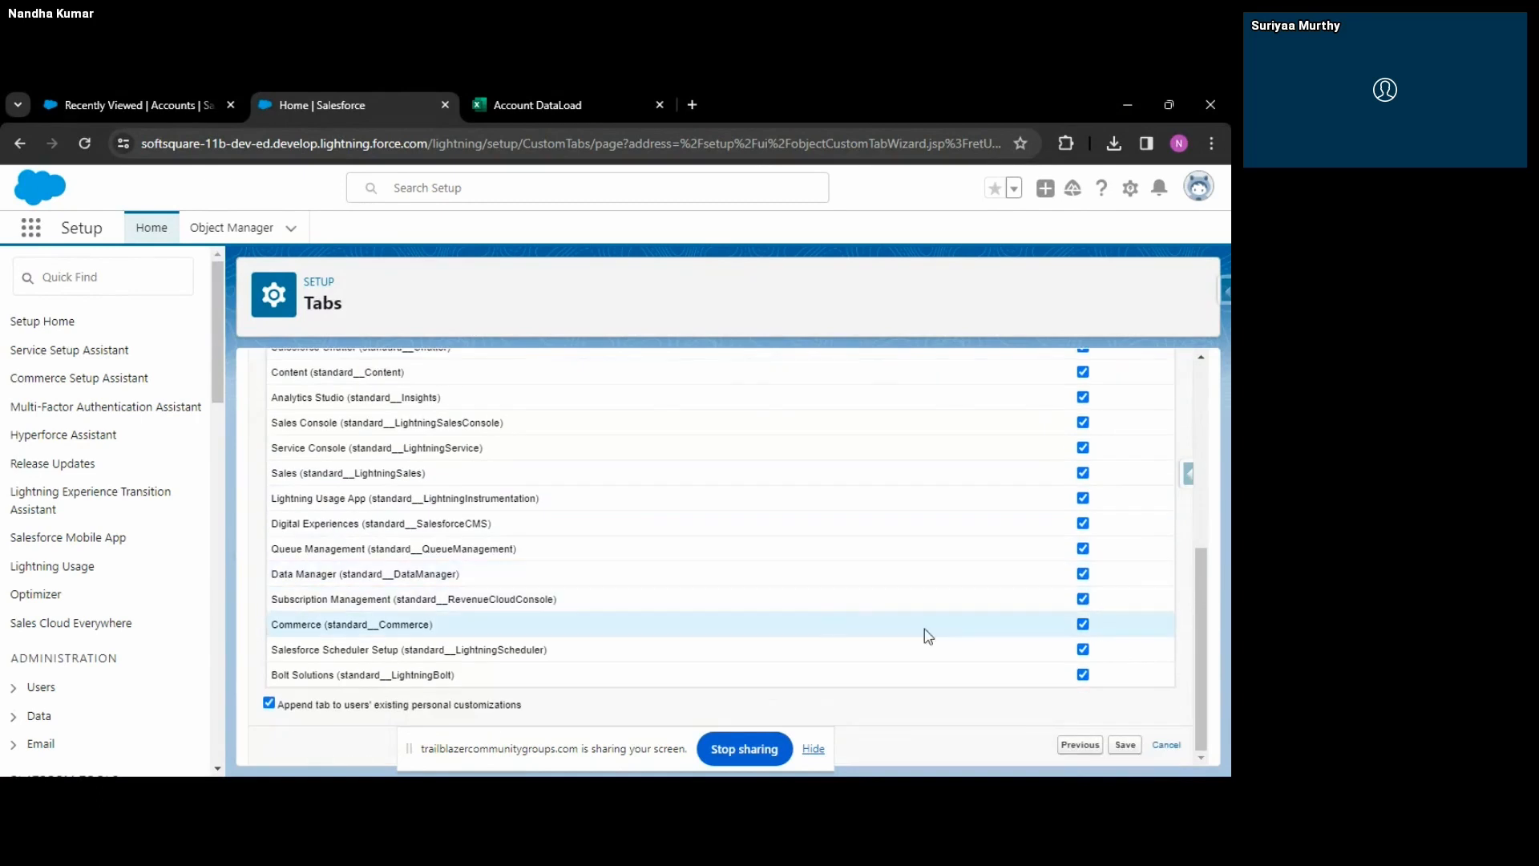
pyautogui.click(1126, 745)
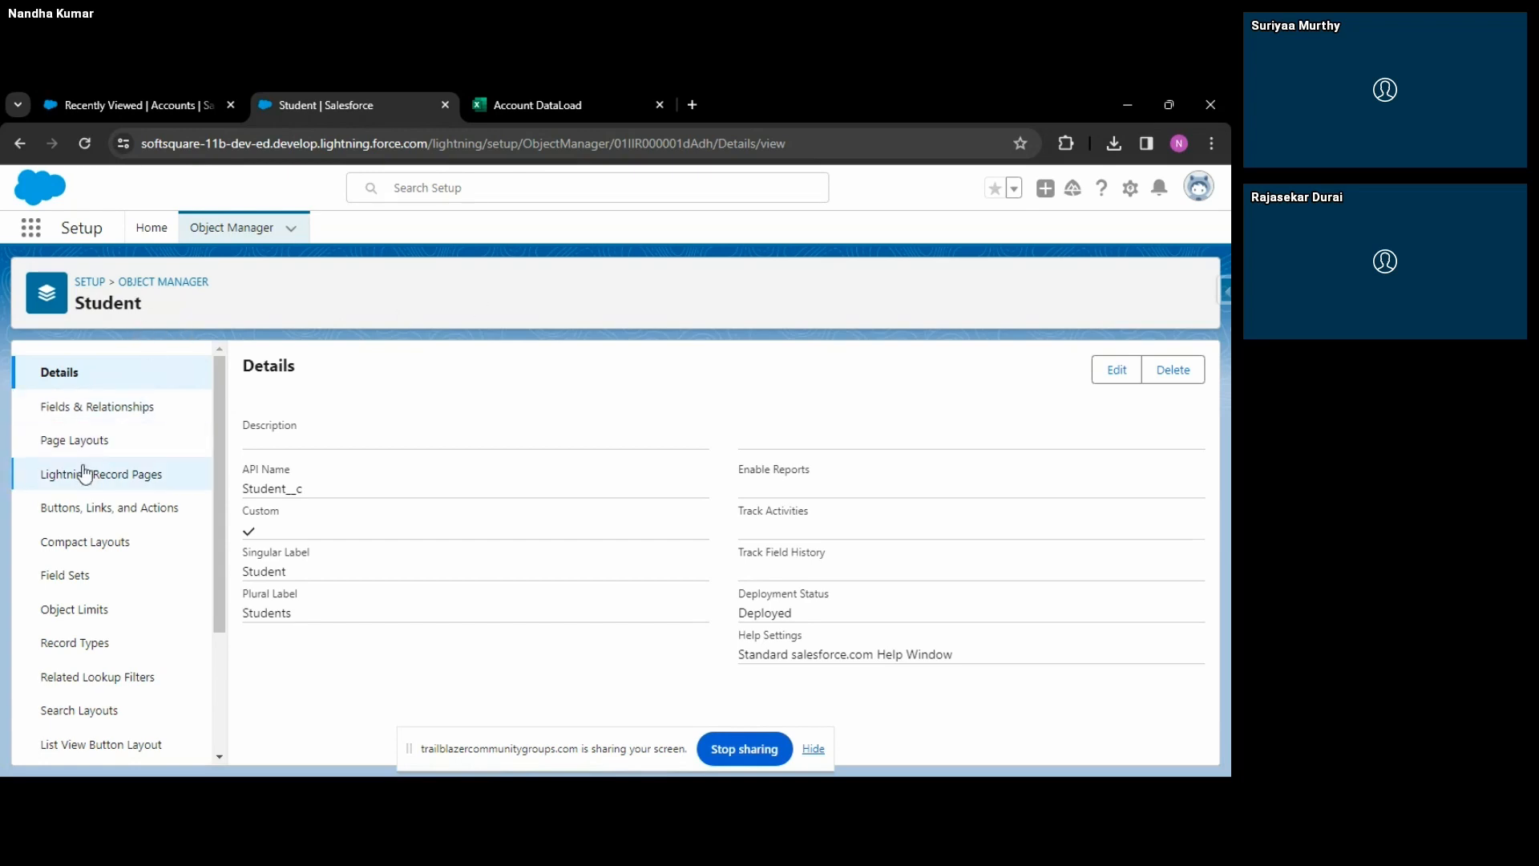
# Look over the Student object's details, return to the full object list and search it for "stud".
pyautogui.scroll(-2, 134, 561)
pyautogui.scroll(2, 137, 673)
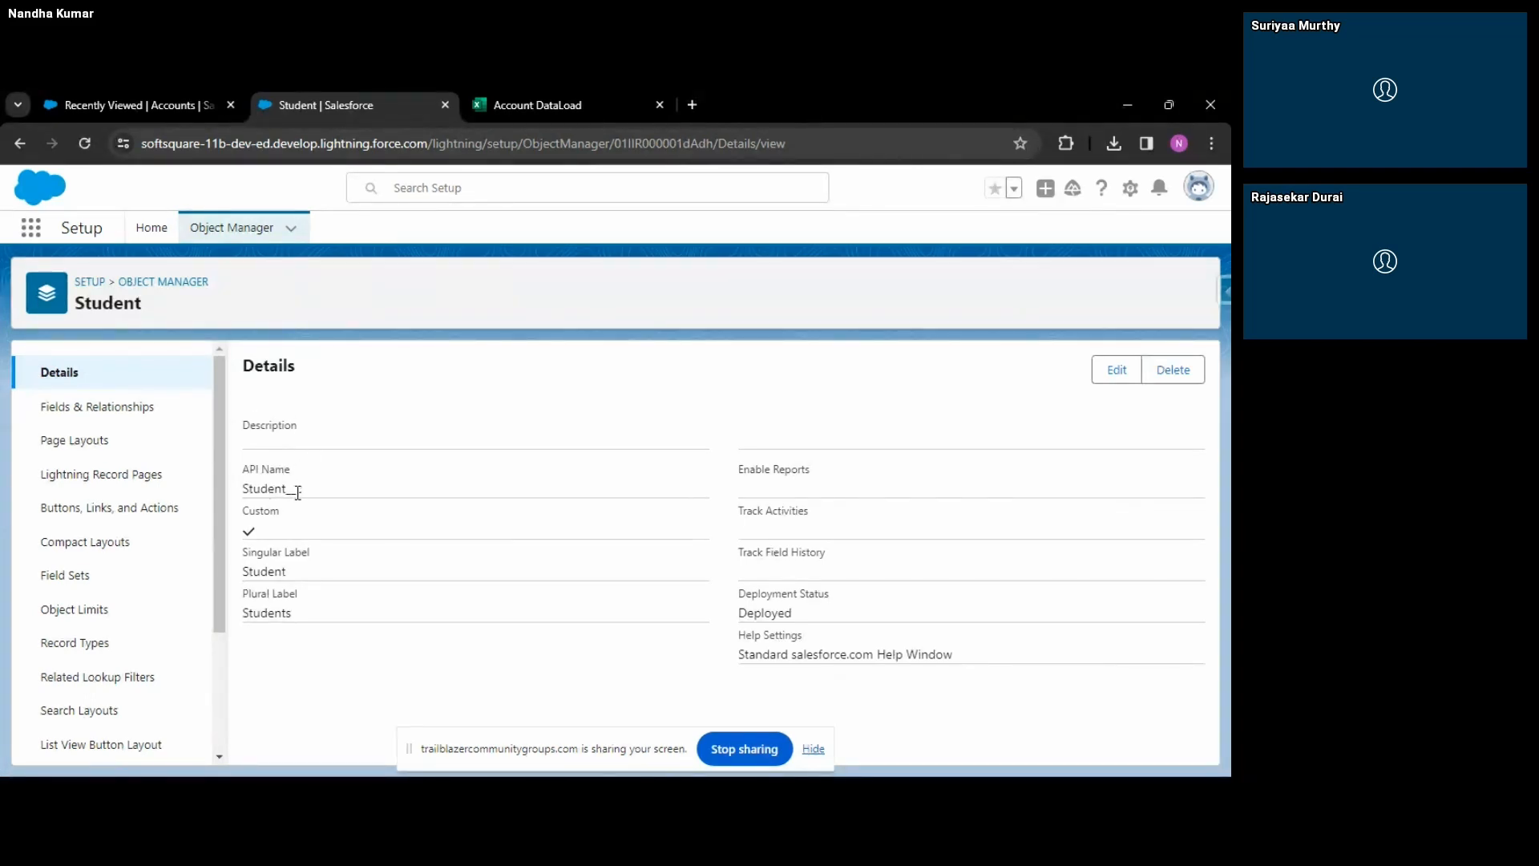
pyautogui.click(224, 232)
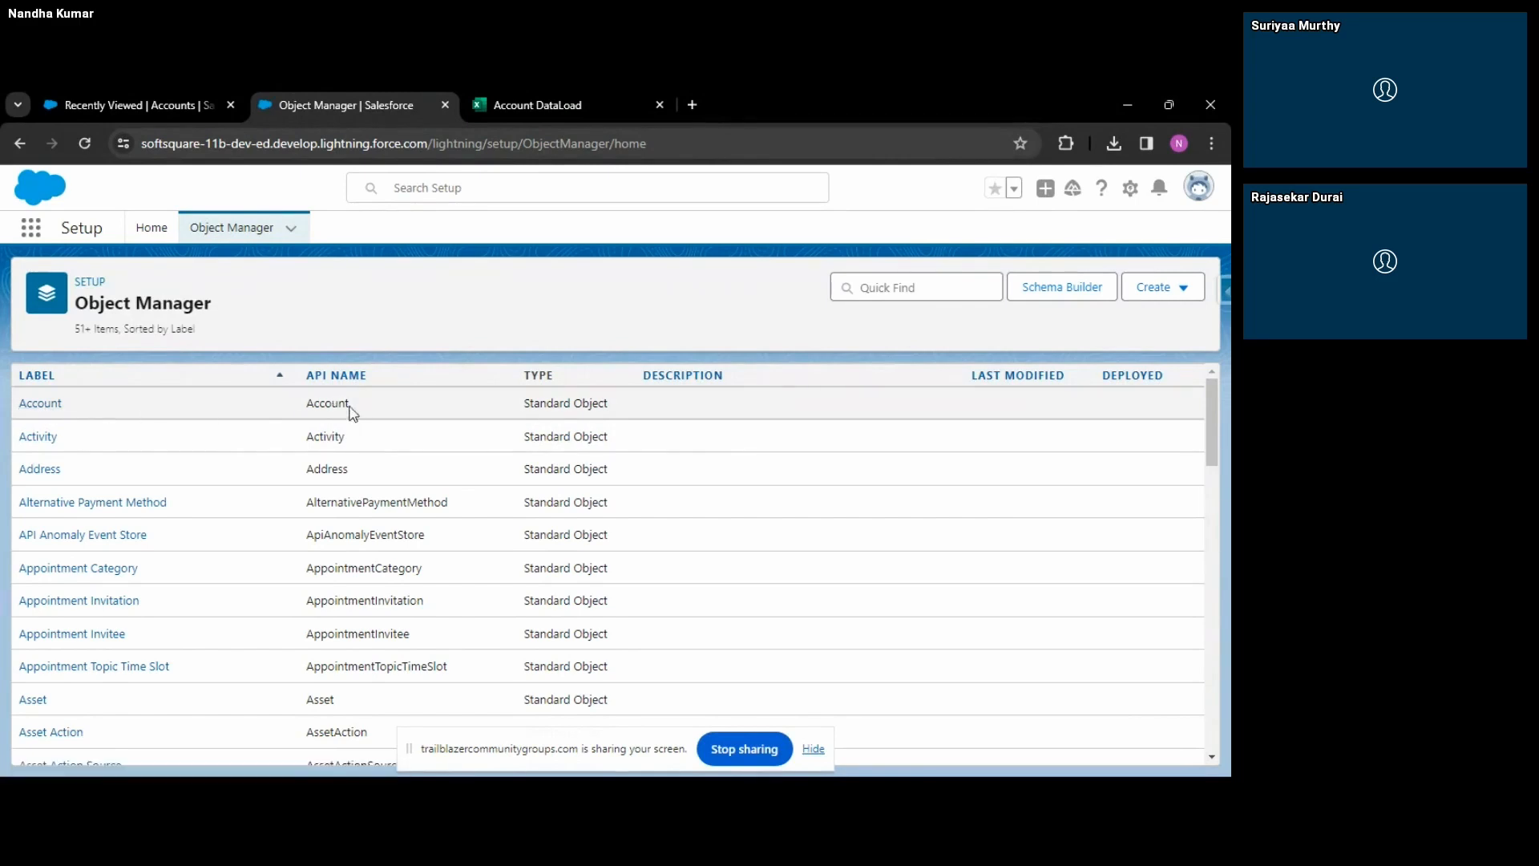
pyautogui.scroll(-12, 357, 447)
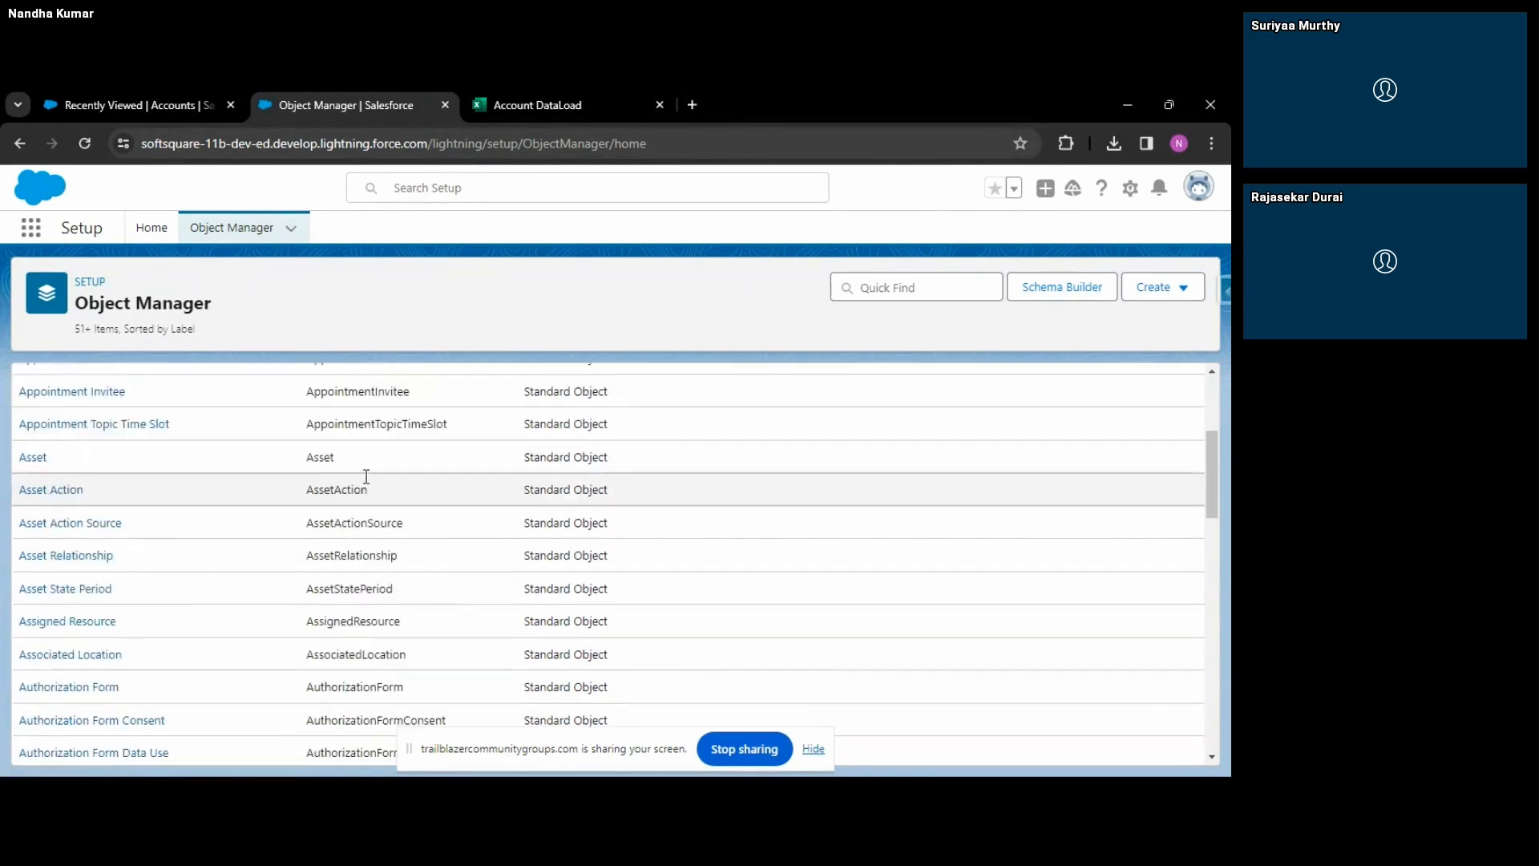
pyautogui.scroll(-15, 449, 609)
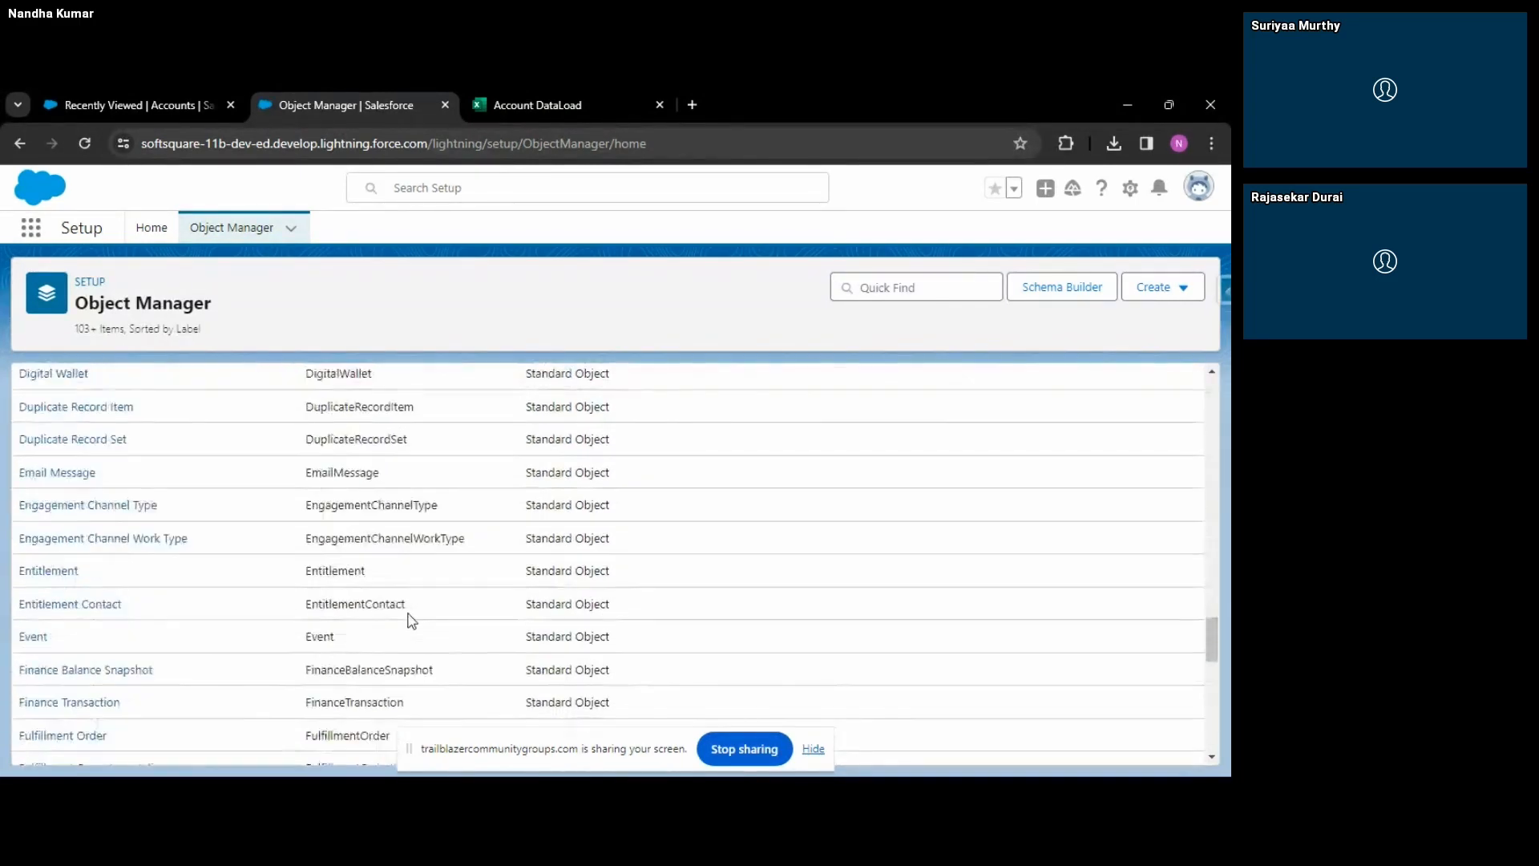
pyautogui.click(876, 289)
pyautogui.write('stud')
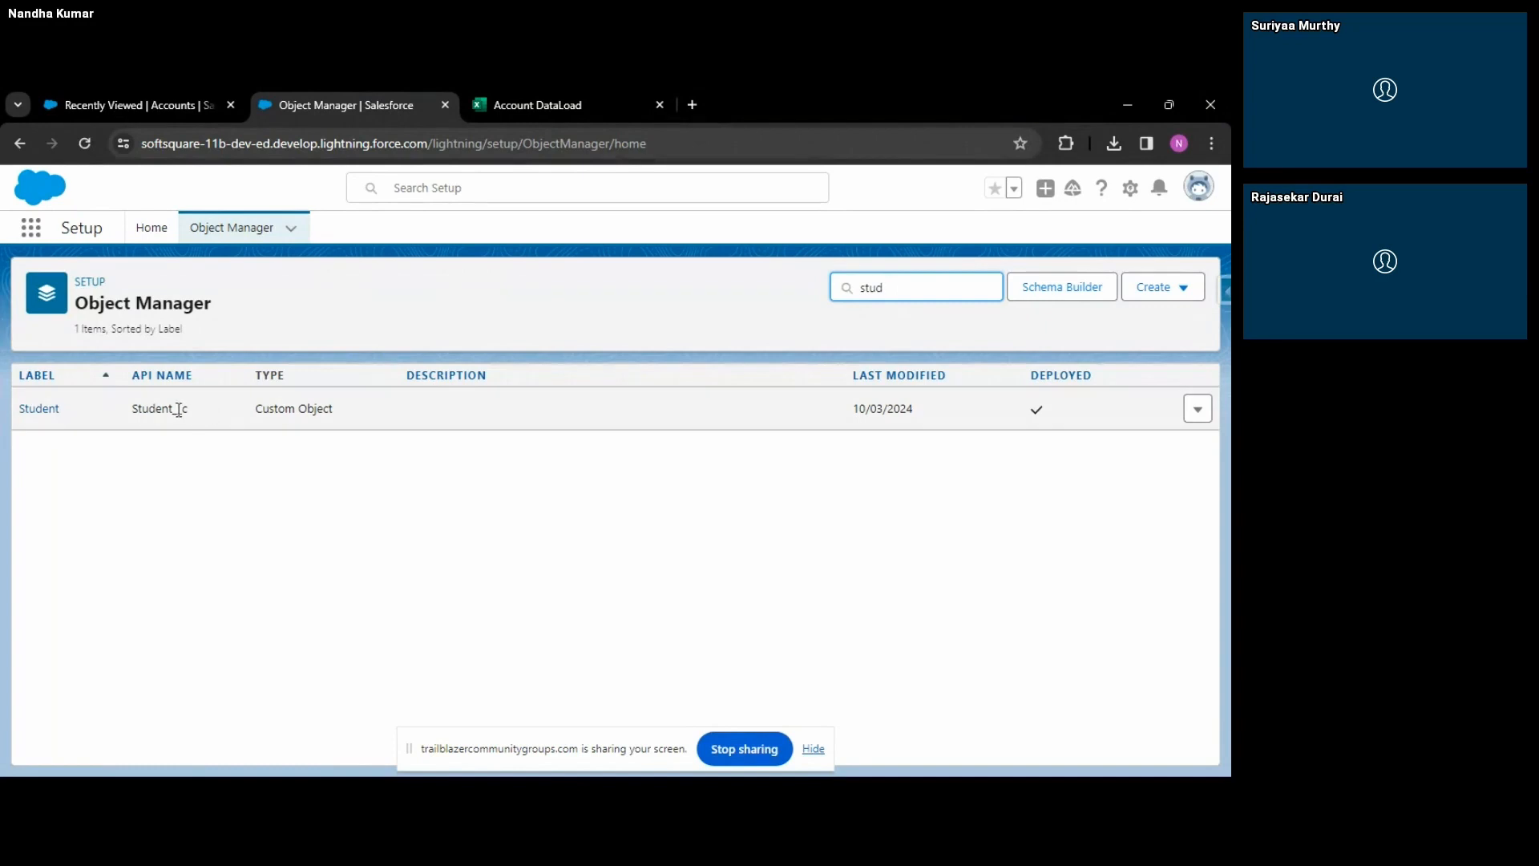
# Examine the Student entry's API name and type in the filtered object list, and open the object's details.
pyautogui.click(246, 503)
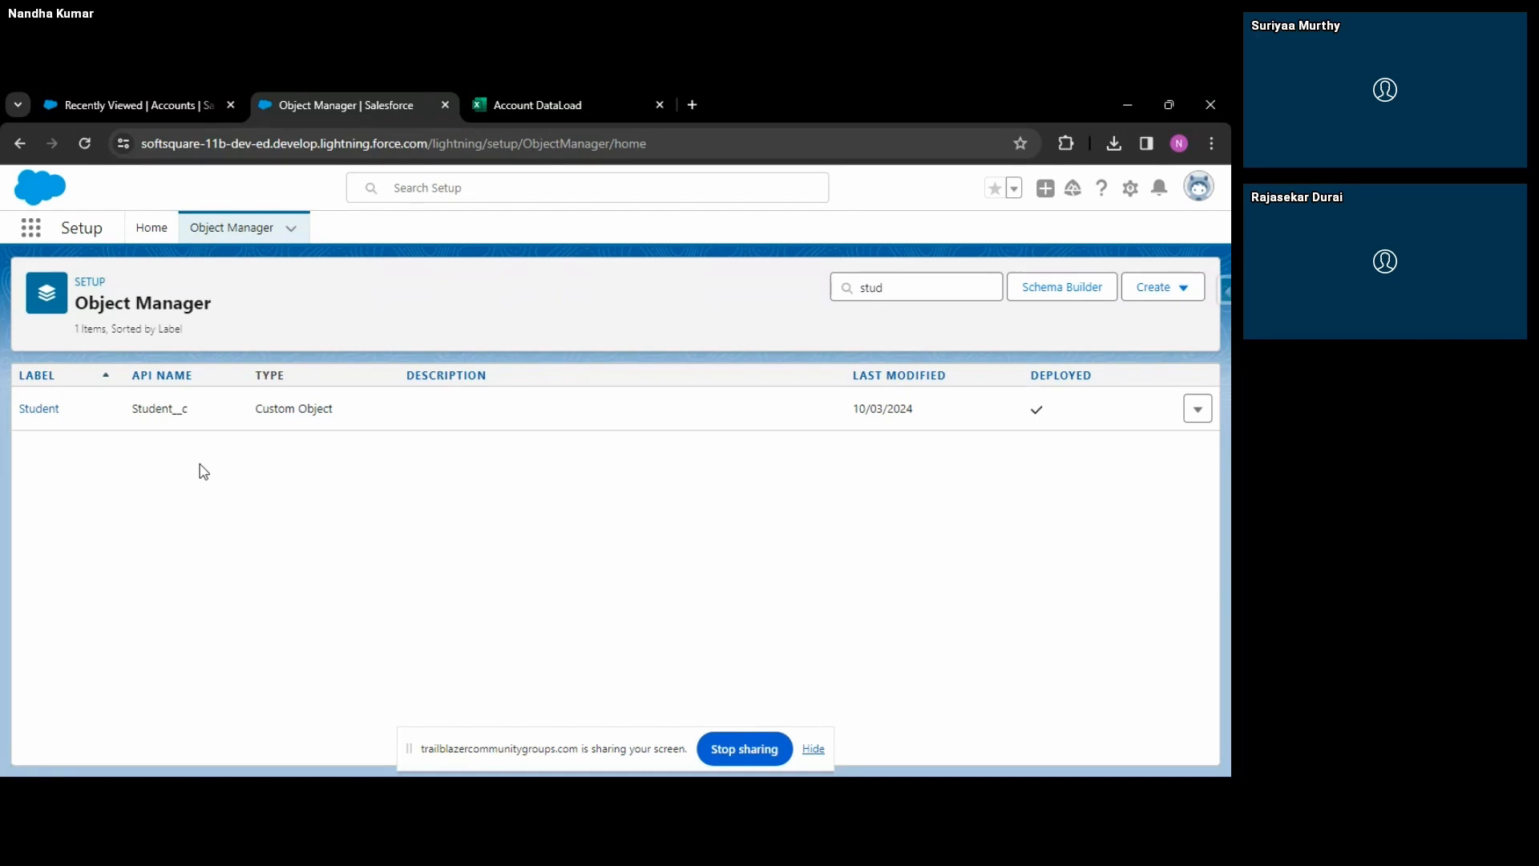
pyautogui.doubleClick(888, 294)
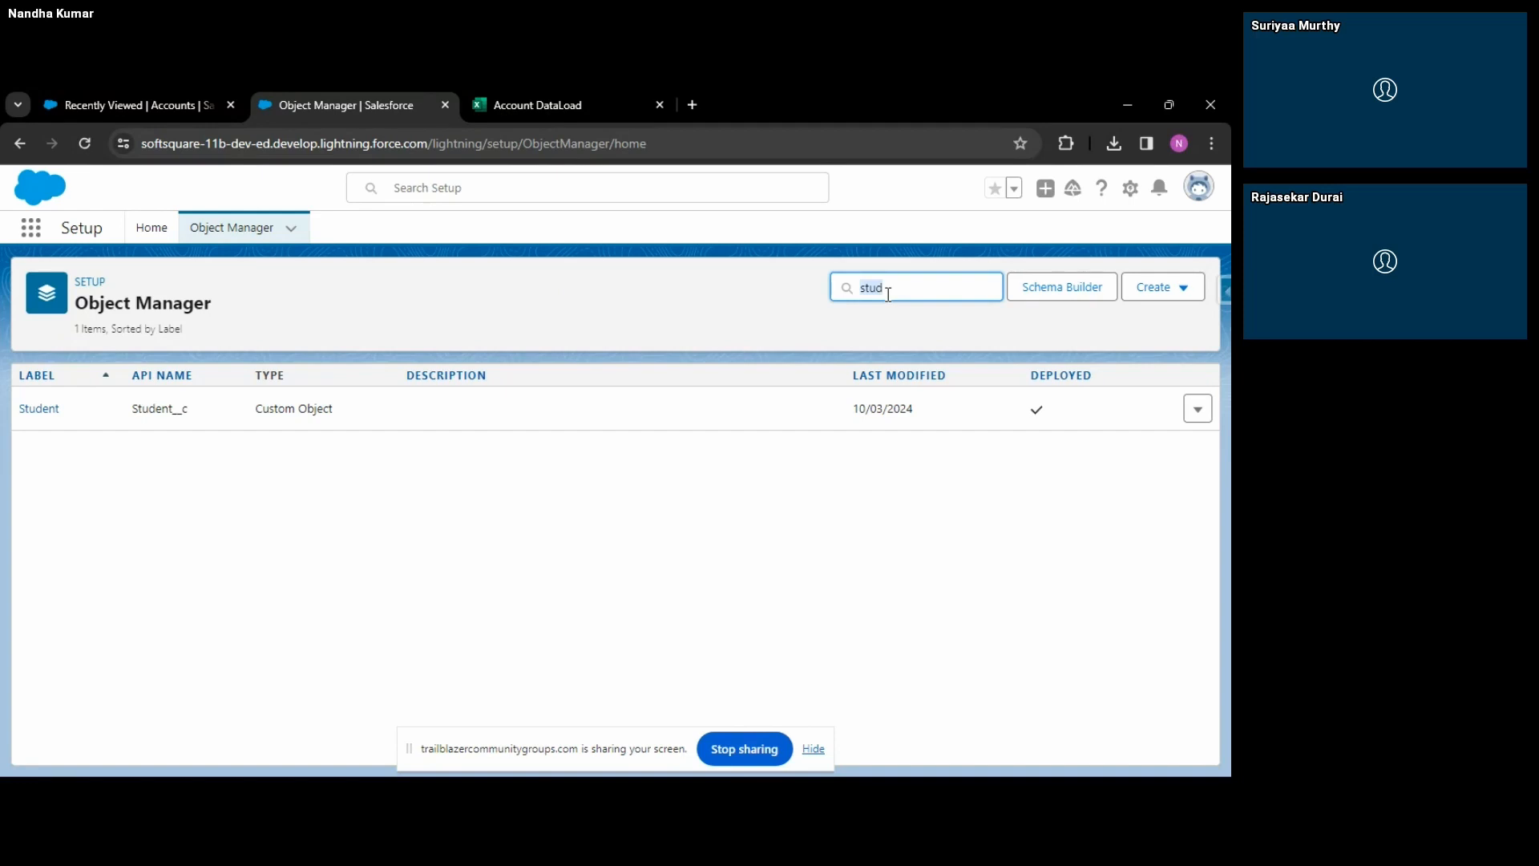
pyautogui.click(202, 458)
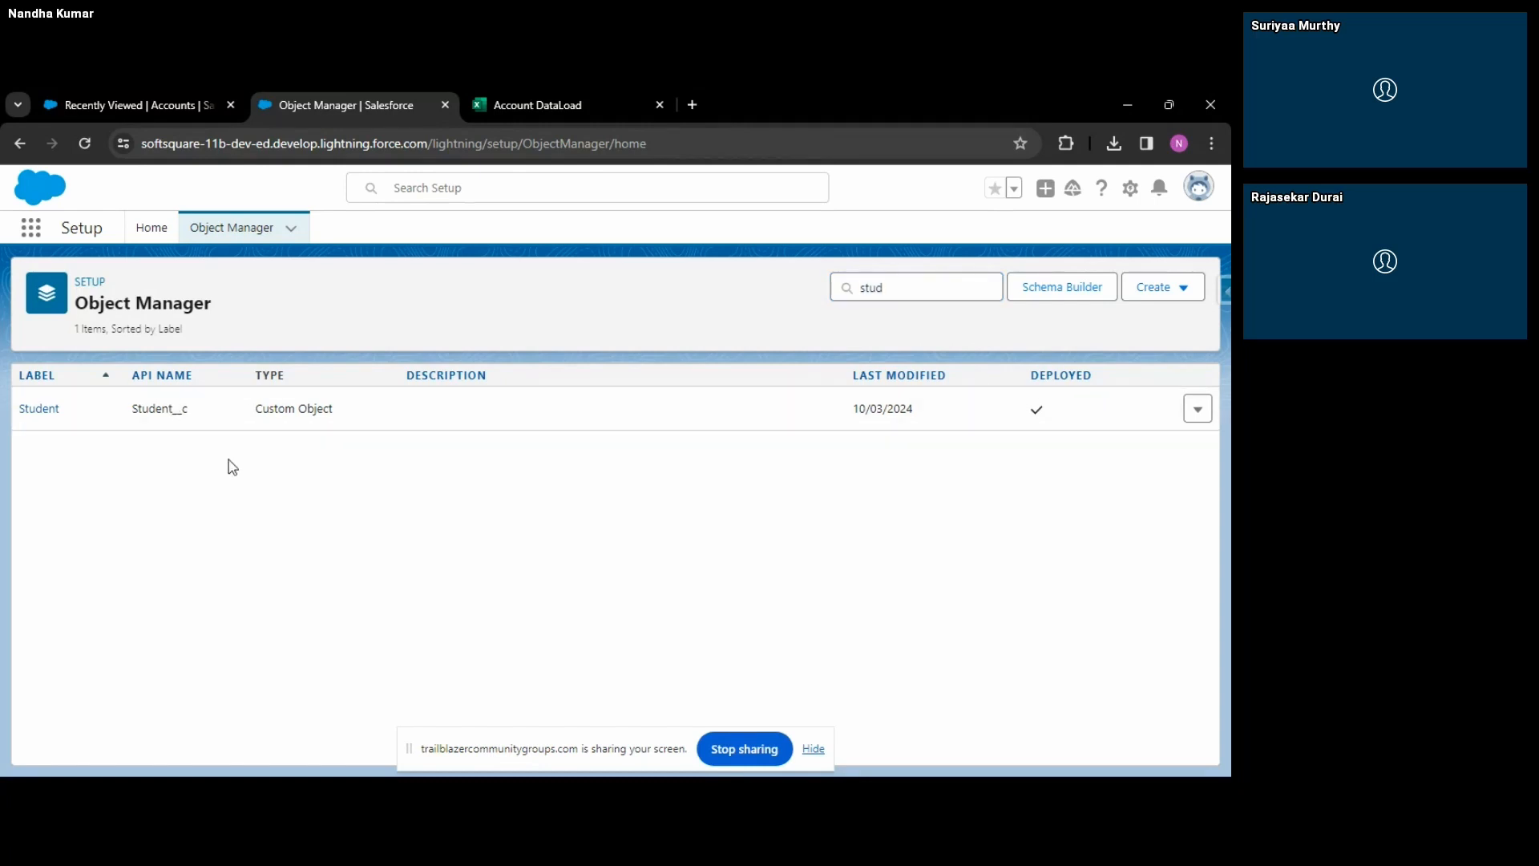
pyautogui.doubleClick(908, 290)
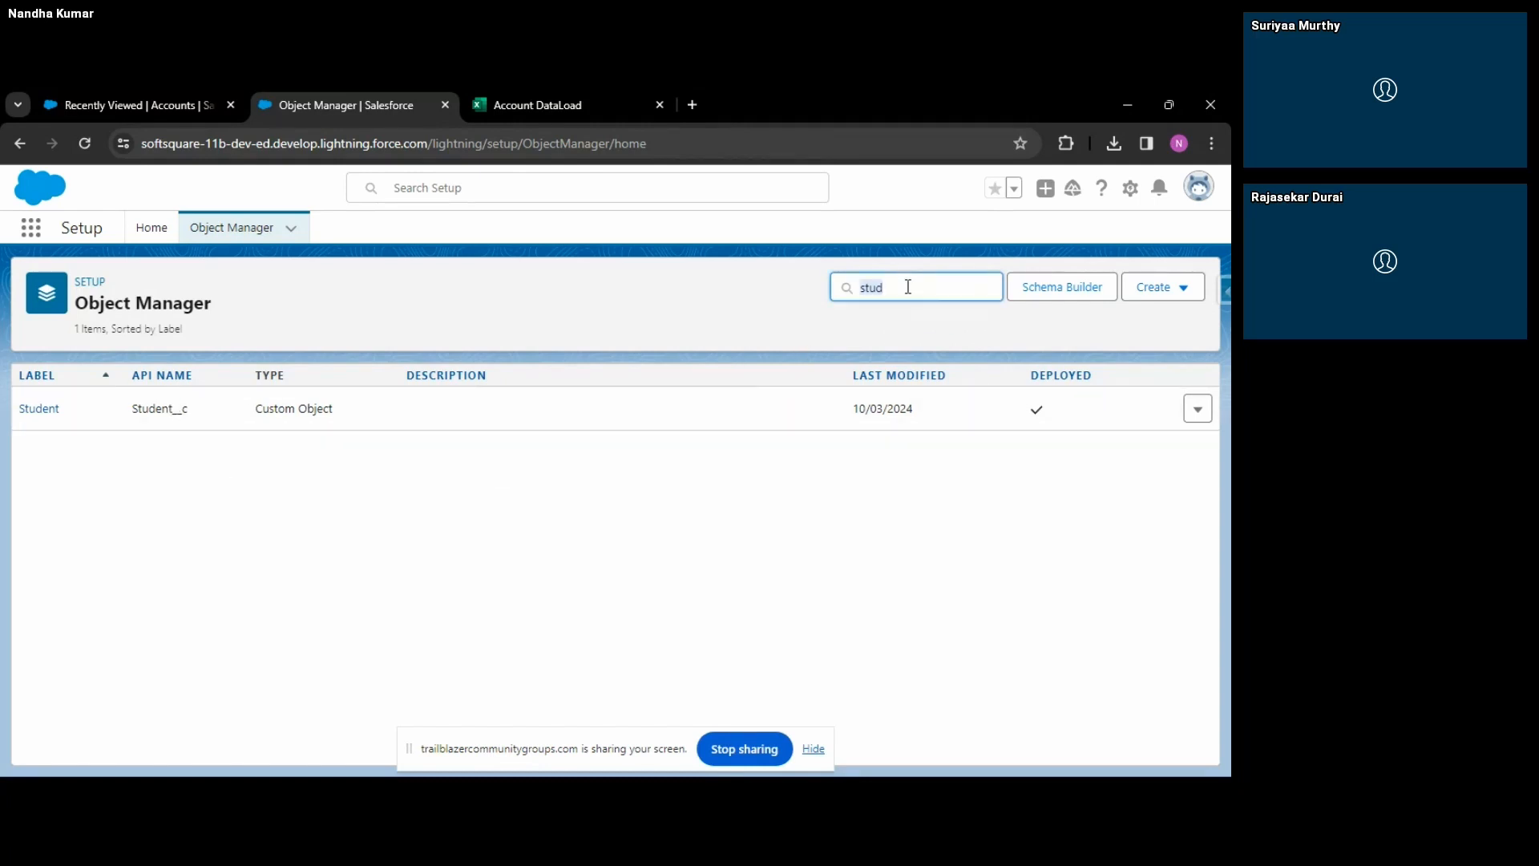
pyautogui.click(427, 541)
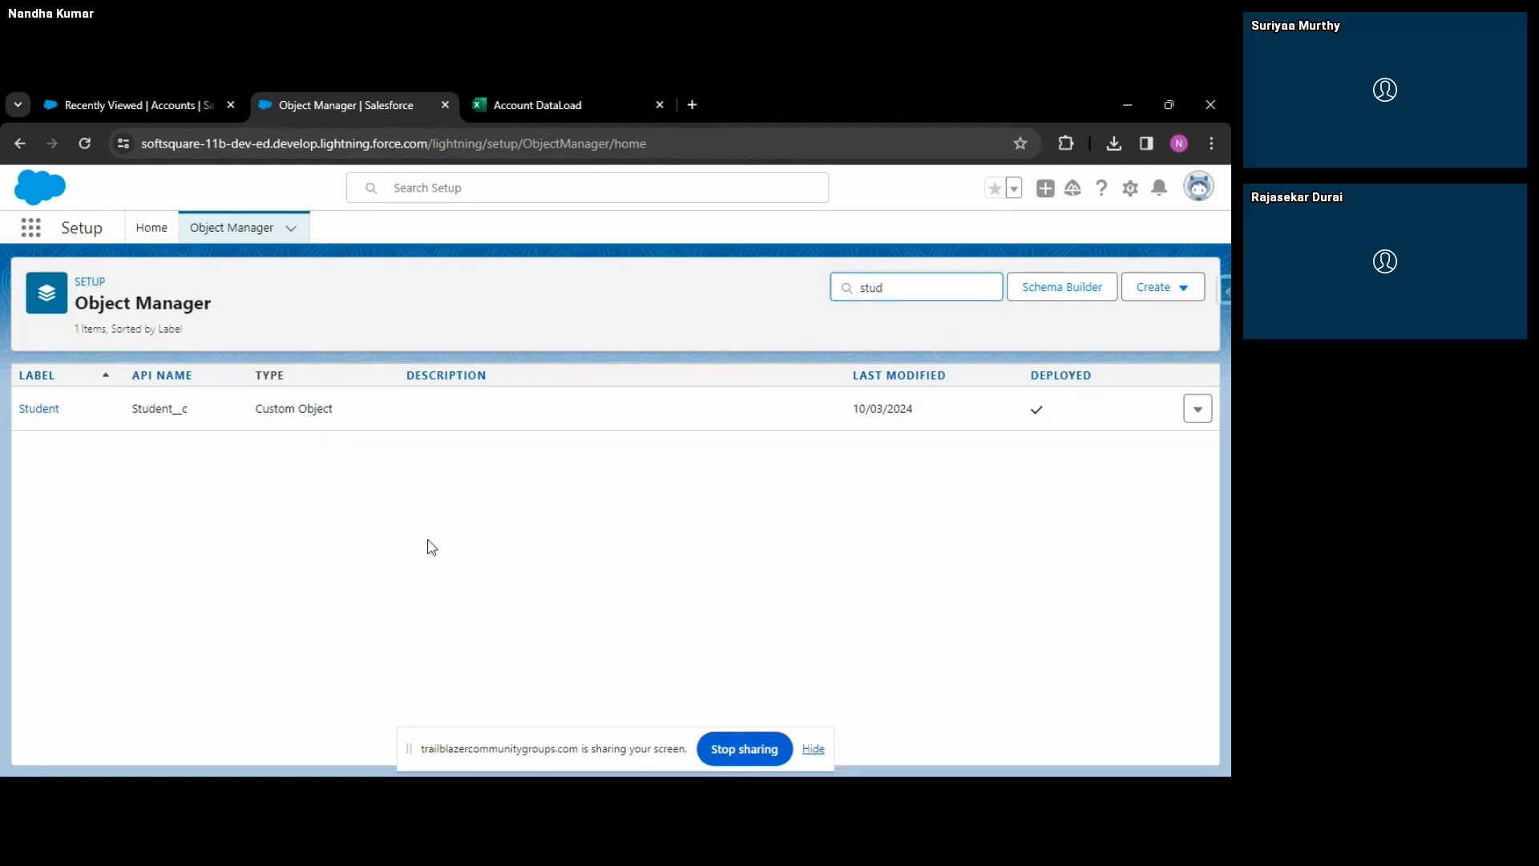
pyautogui.click(45, 409)
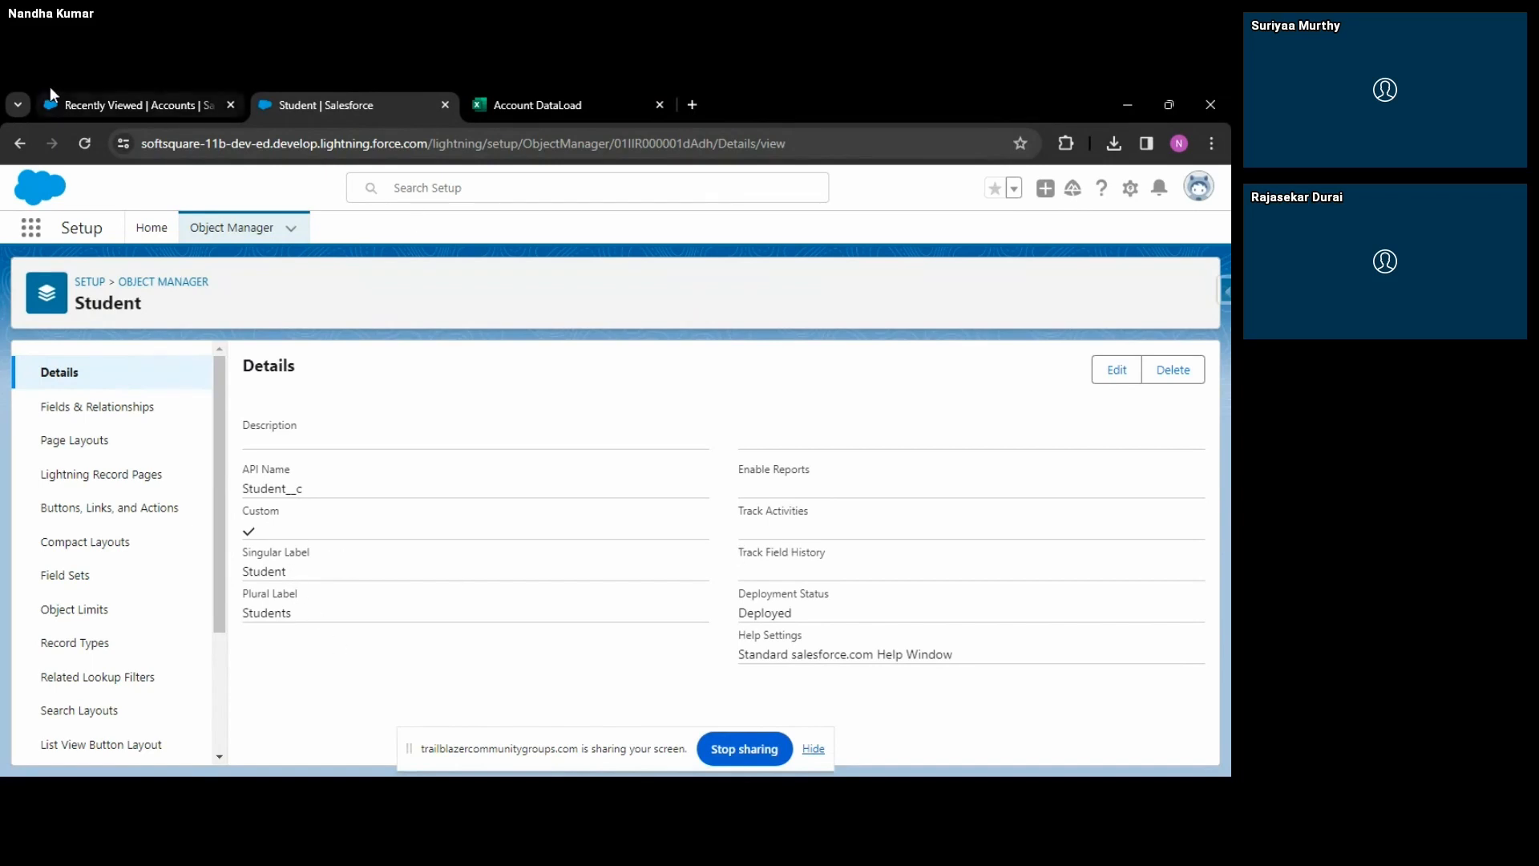
# Reload the Accounts page in the Sales app and check its additional navigation items for Students.
pyautogui.click(159, 119)
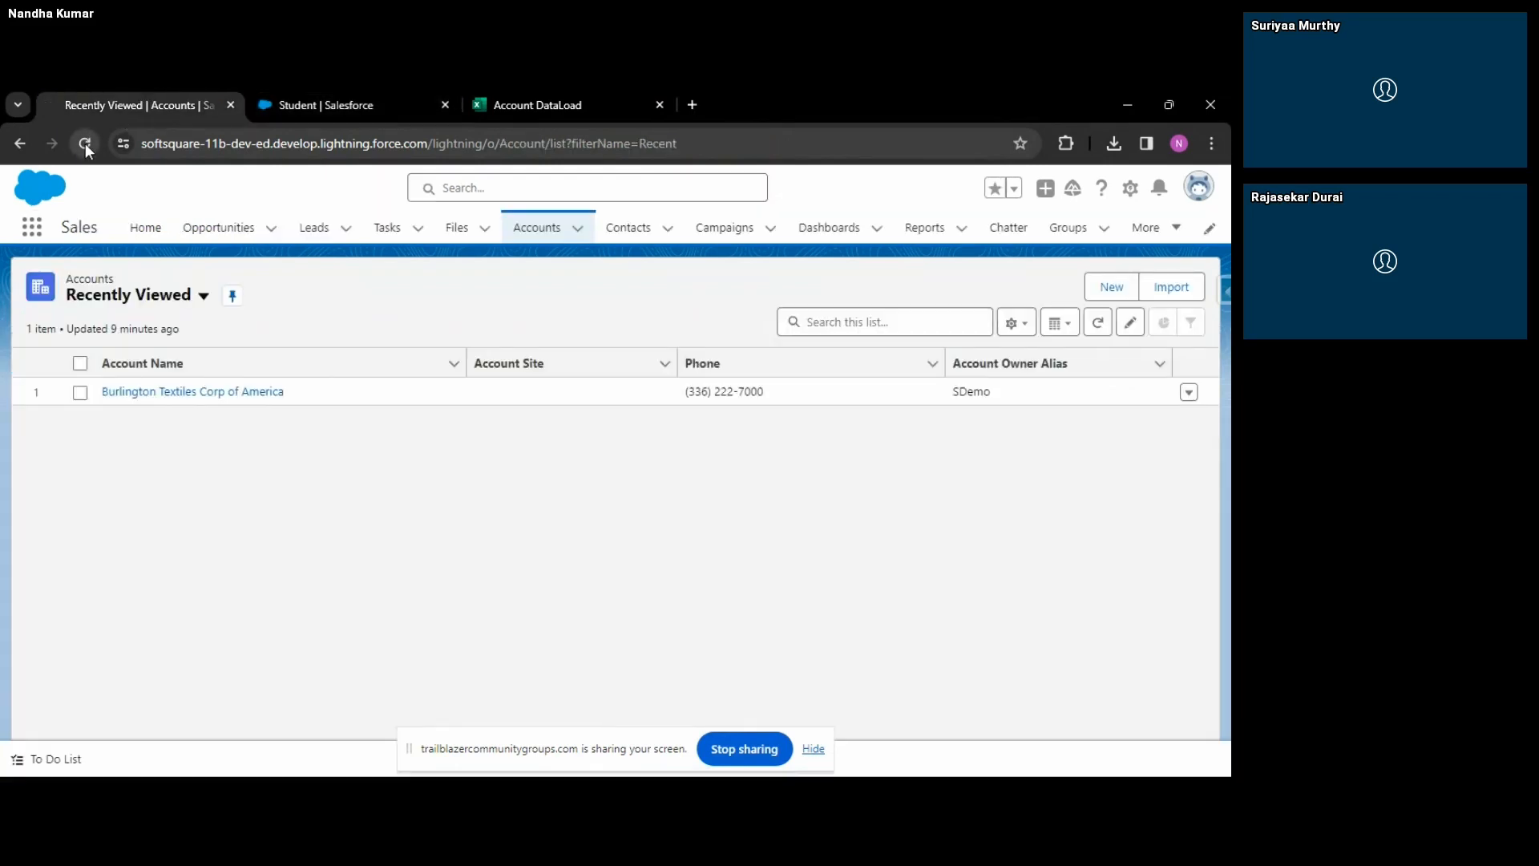
pyautogui.click(84, 145)
pyautogui.click(319, 98)
pyautogui.click(102, 96)
pyautogui.click(1154, 229)
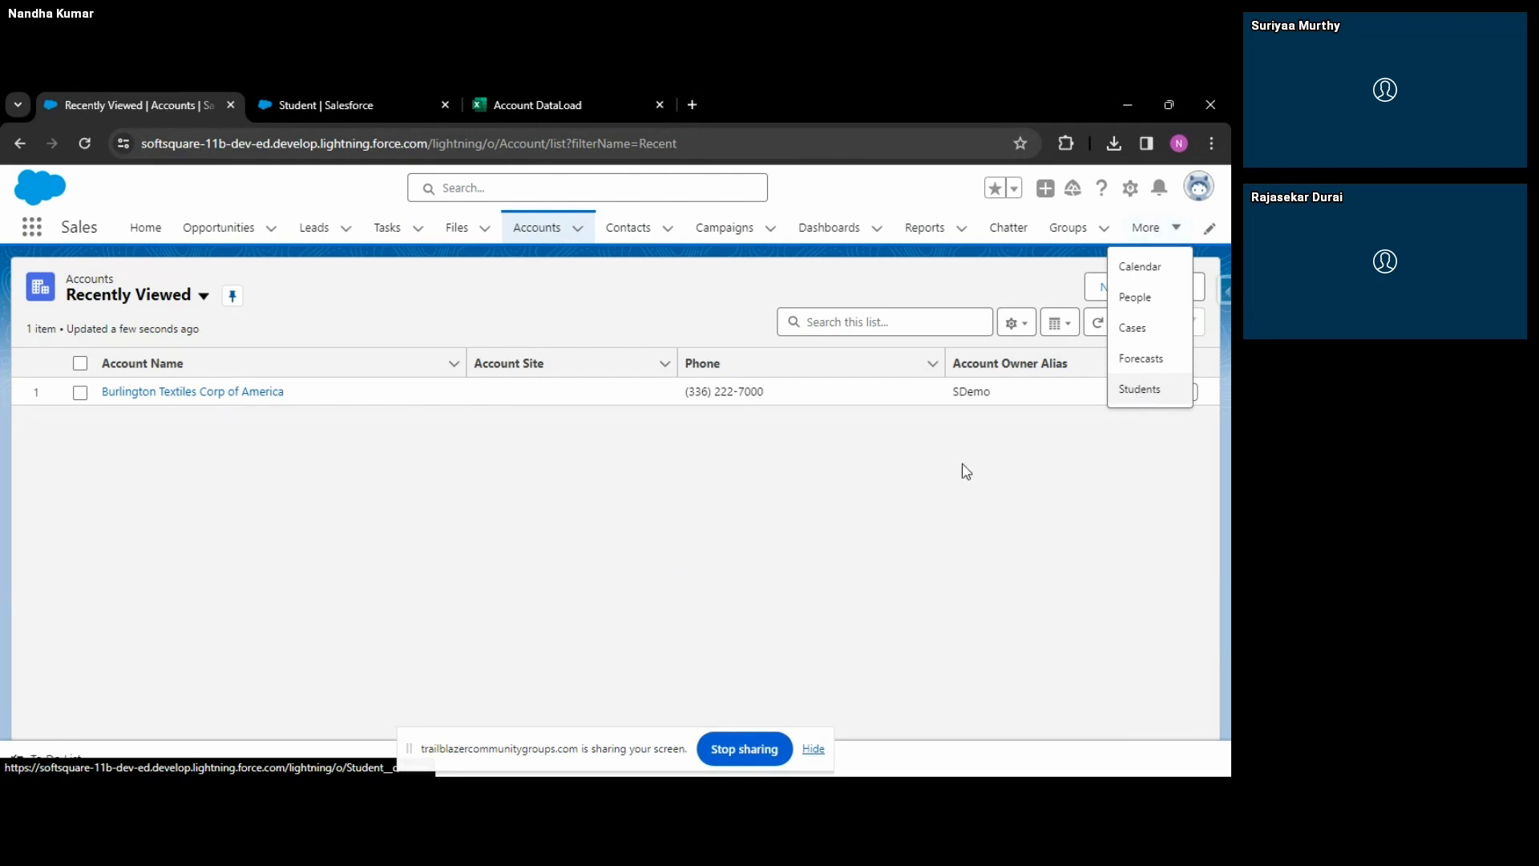
pyautogui.click(921, 461)
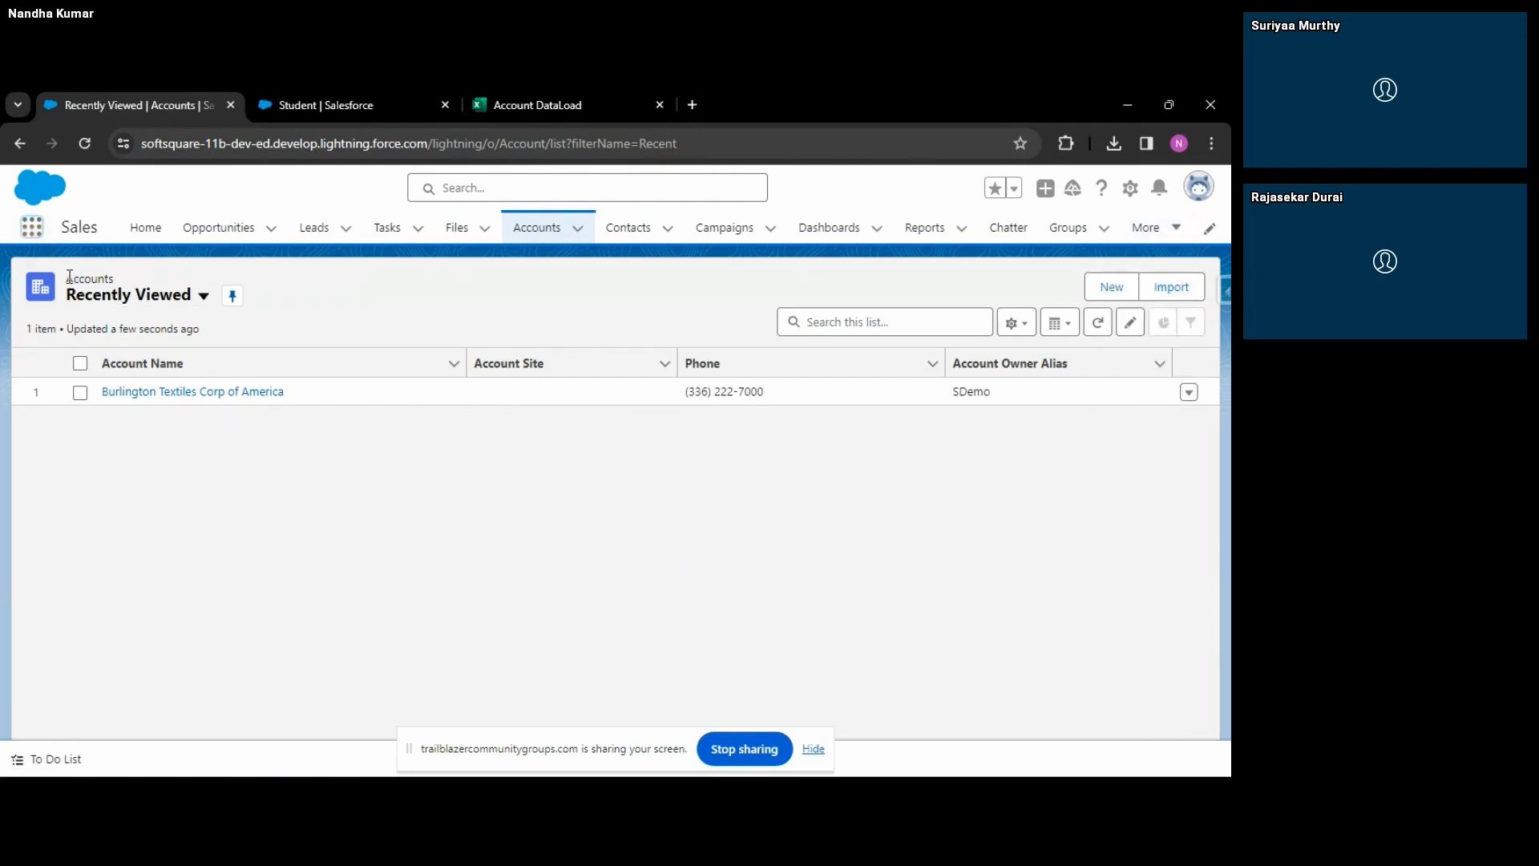
# Search the available apps and items for "studen" and open the Students item.
pyautogui.click(32, 226)
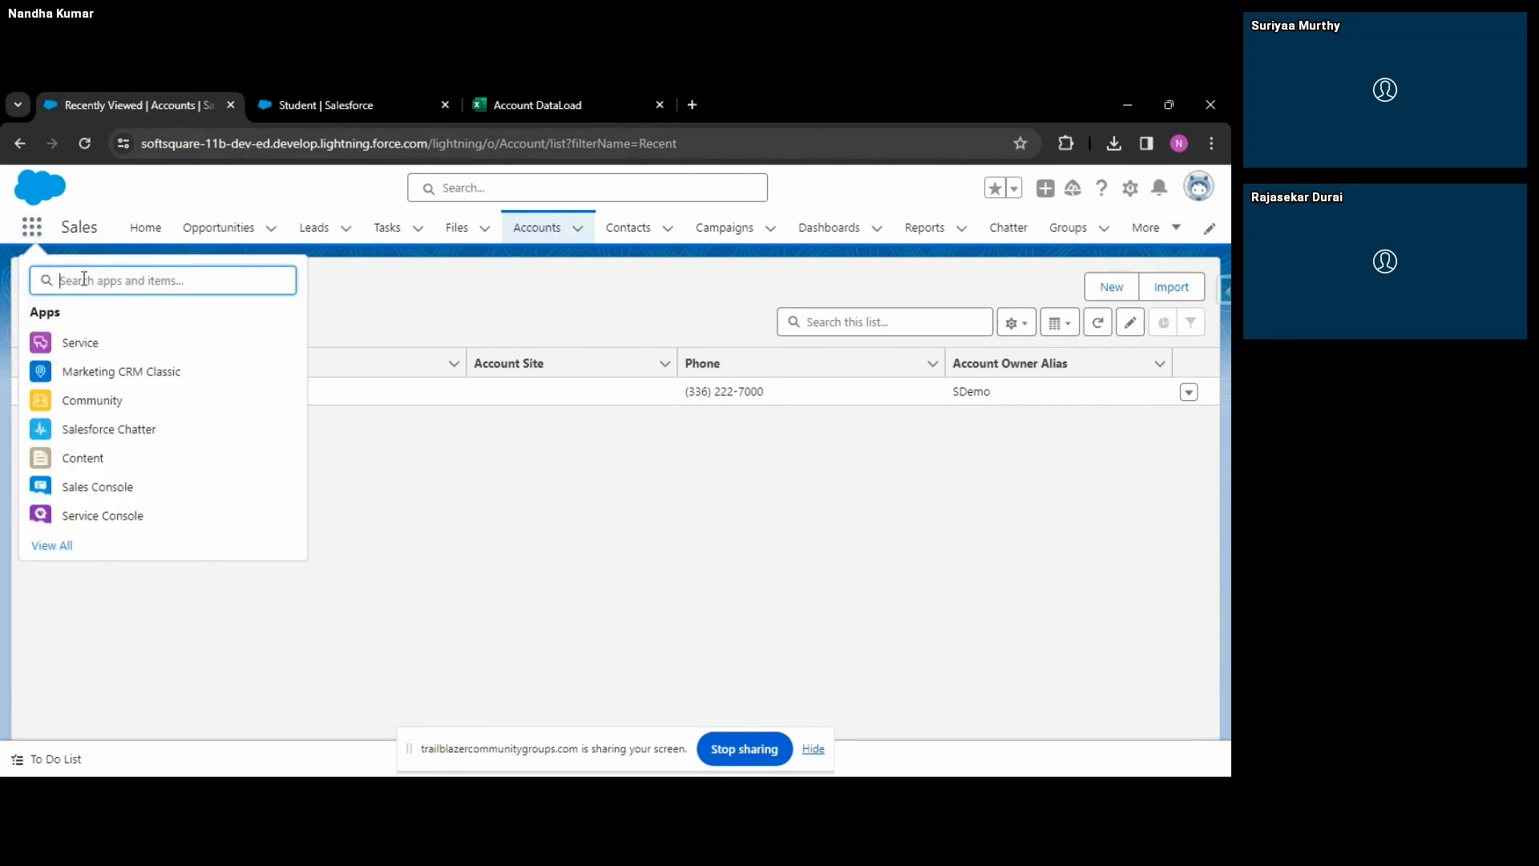
pyautogui.write('studen')
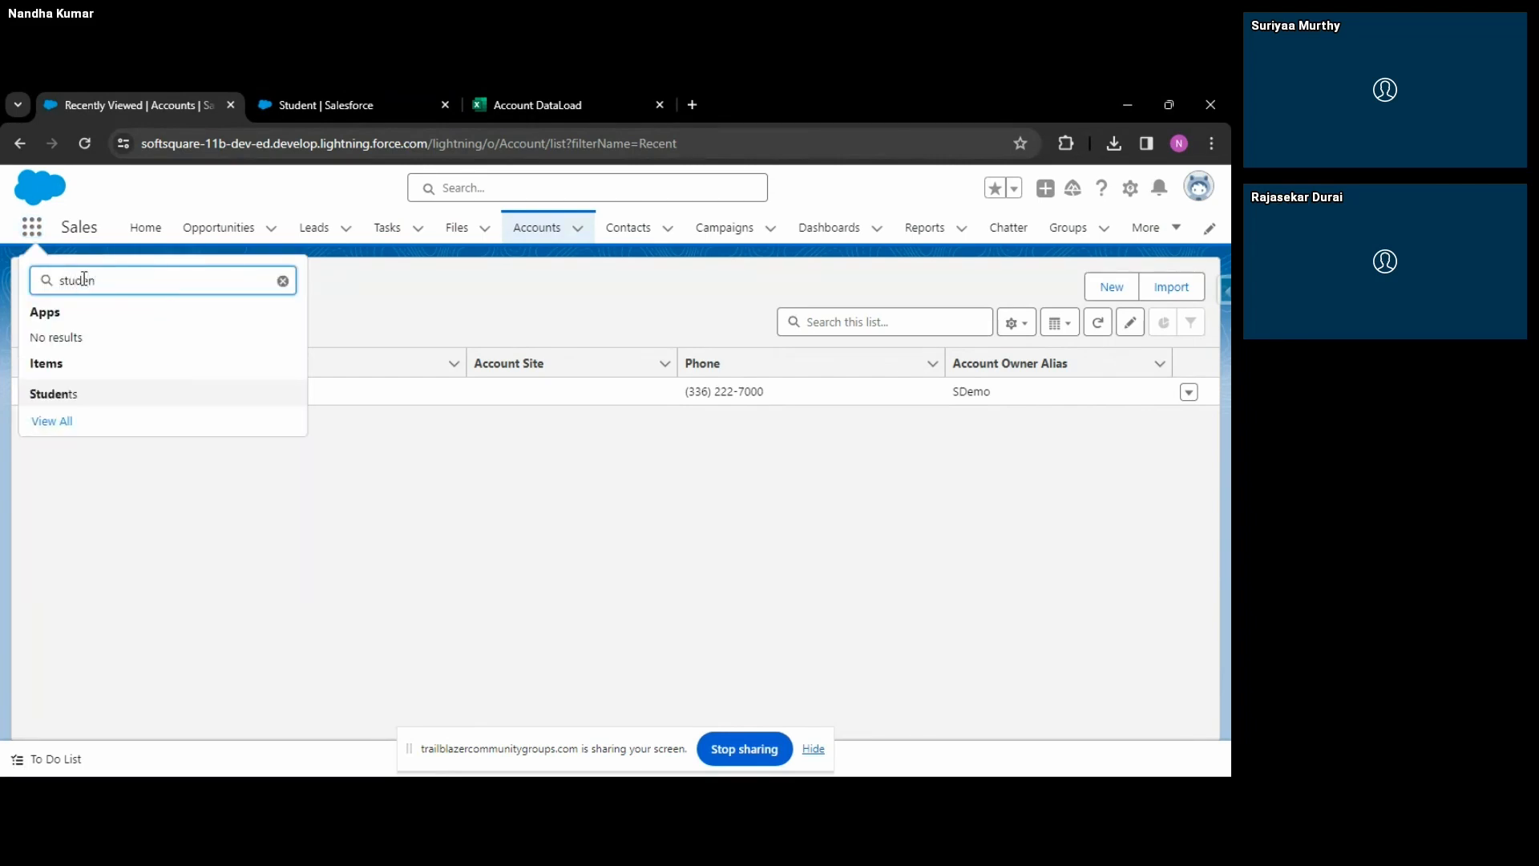
pyautogui.click(56, 399)
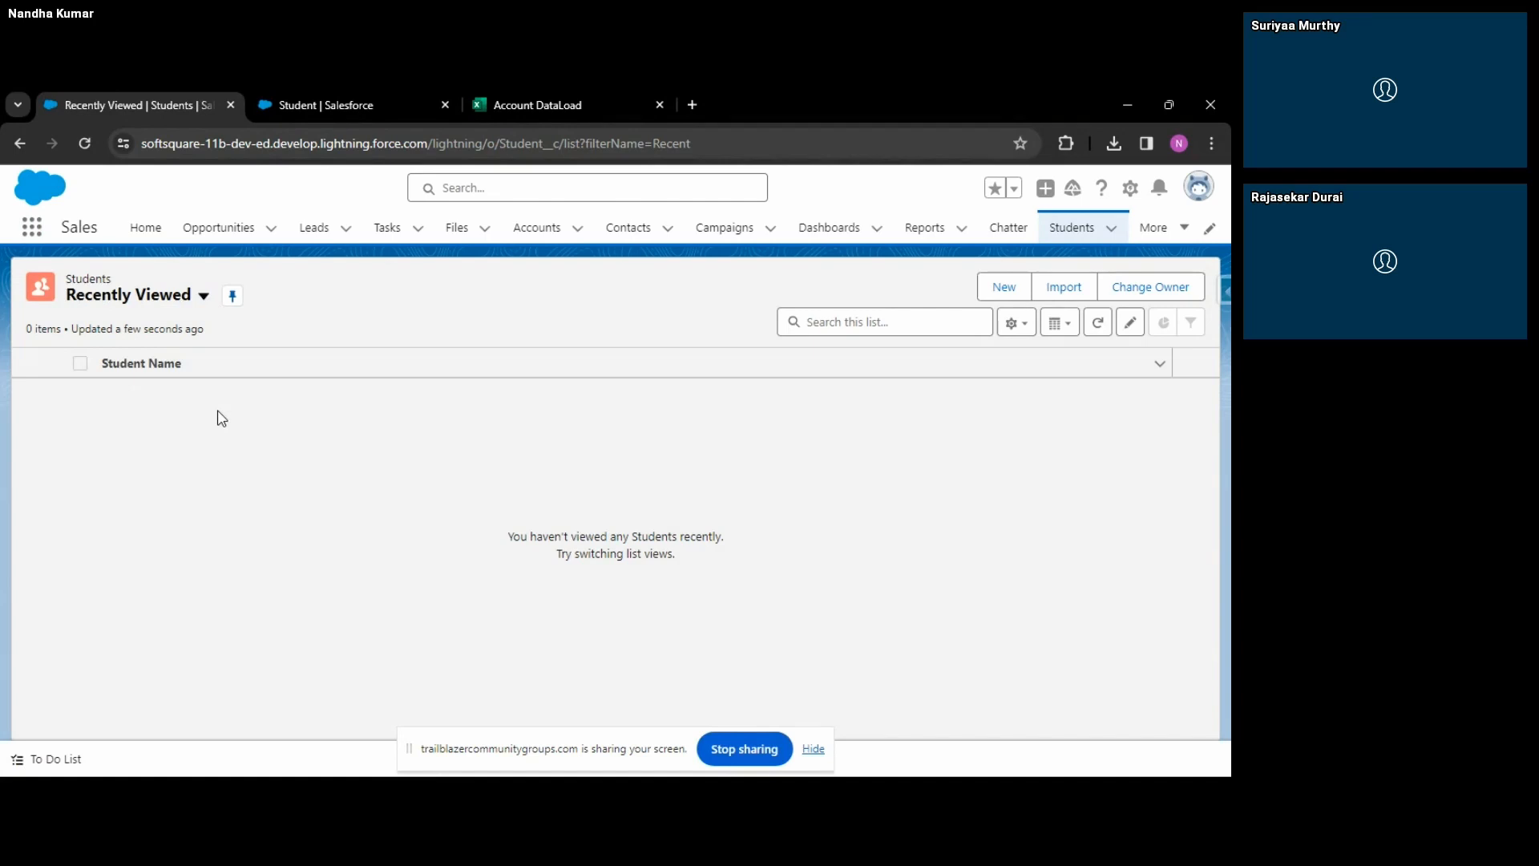
# Create a Student record by entering the student's name, save it and dismiss the confirmation message.
pyautogui.click(1010, 293)
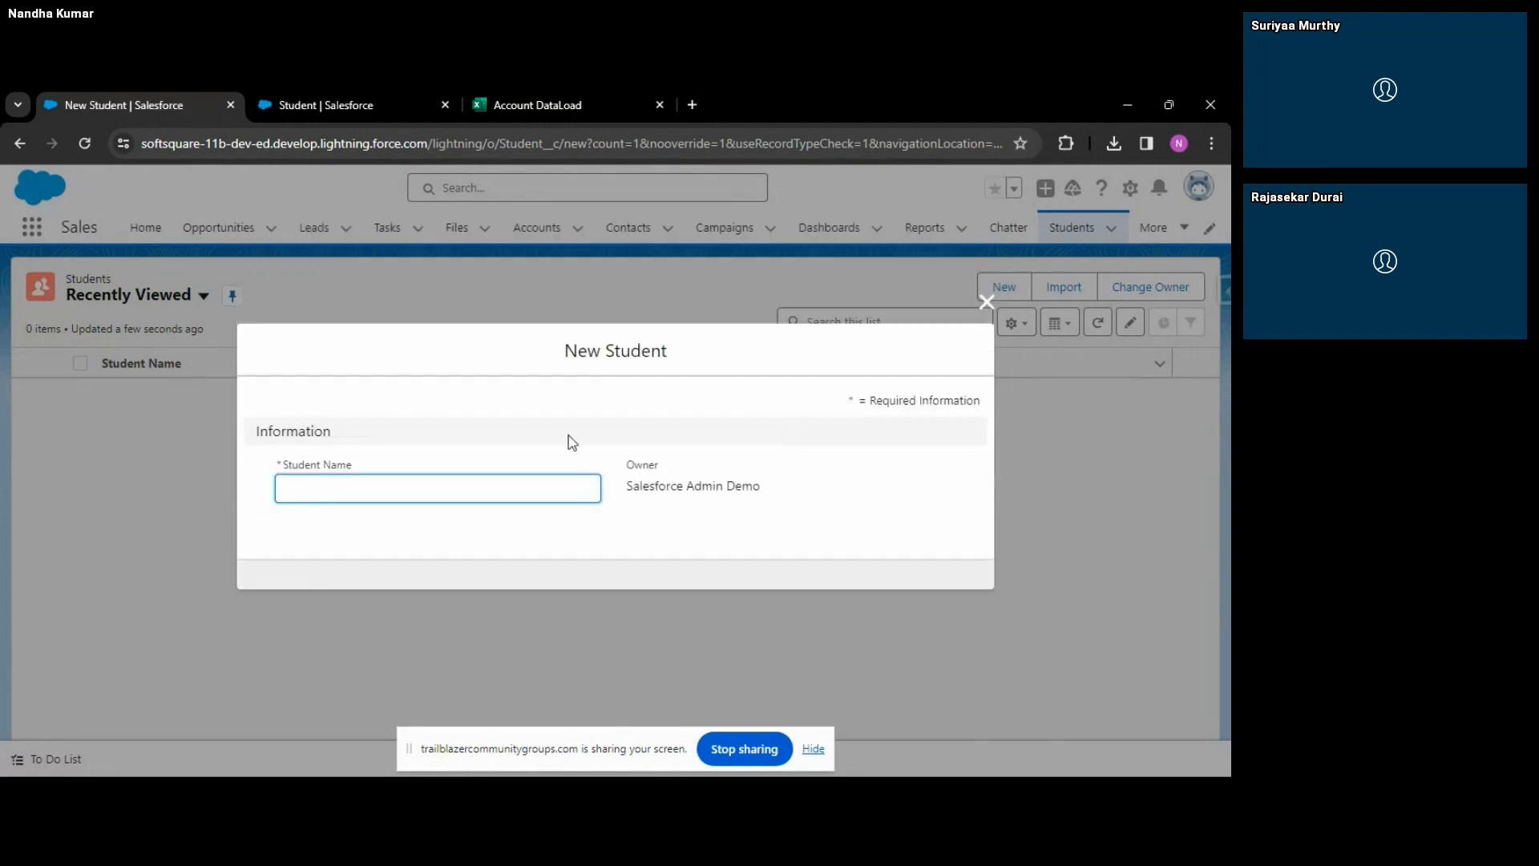
pyautogui.click(360, 421)
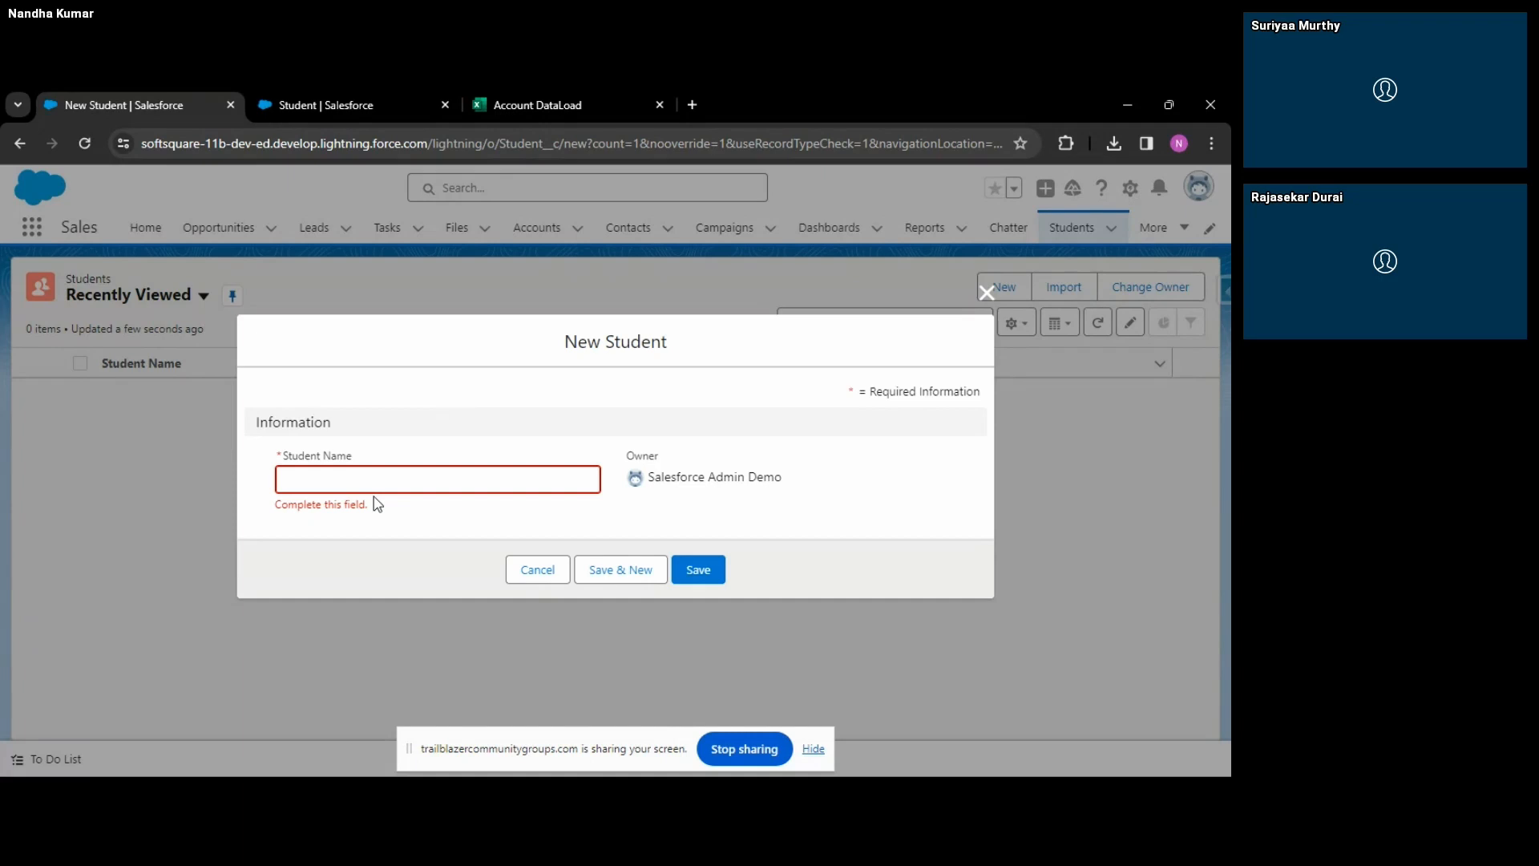
pyautogui.click(348, 481)
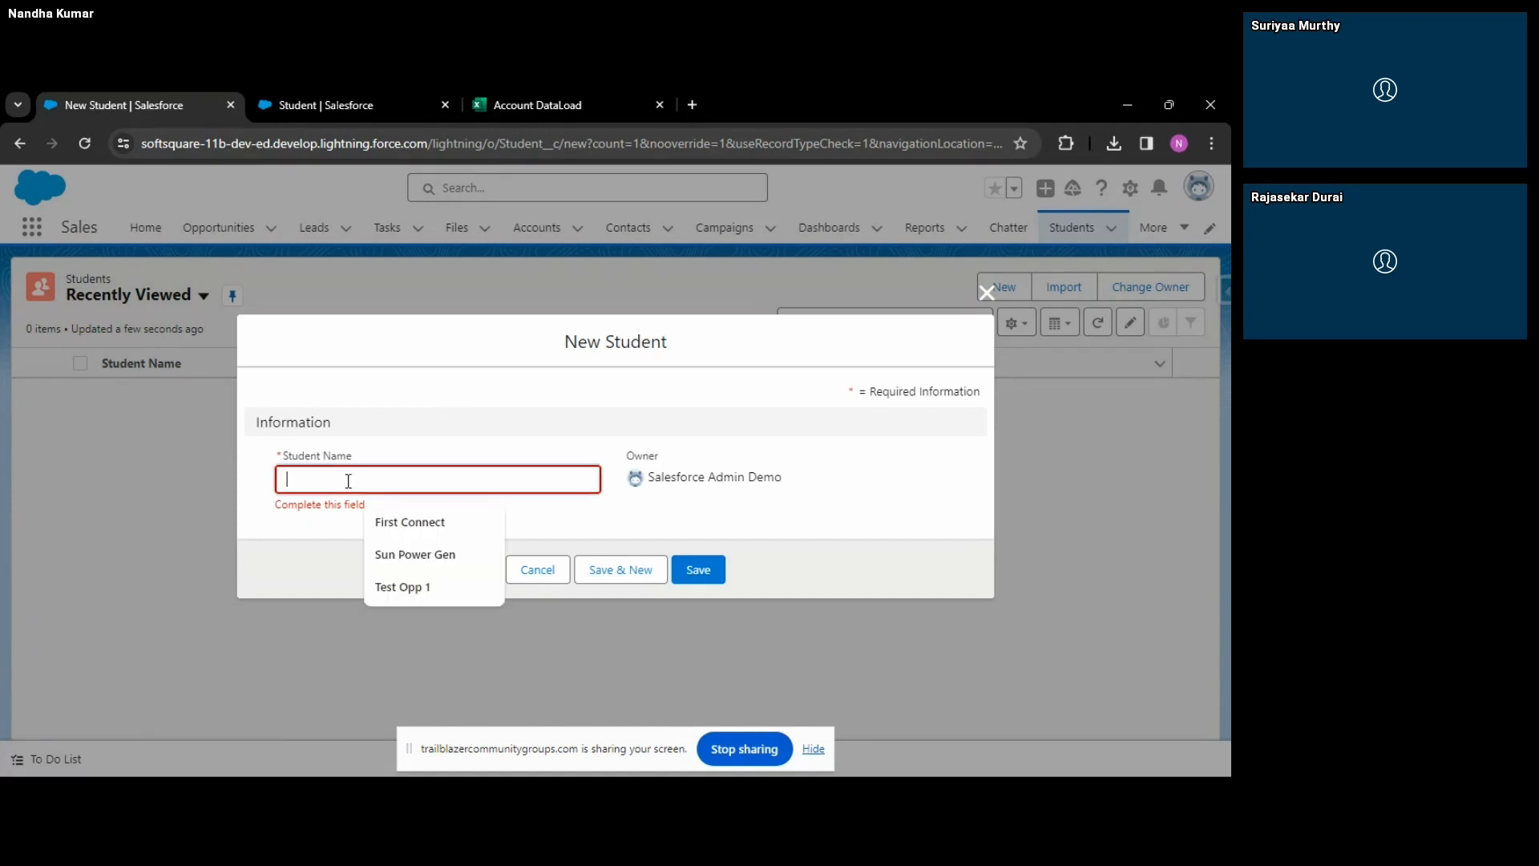
pyautogui.write('NANDH')
pyautogui.press('BackSpace')
pyautogui.press('BackSpace')
pyautogui.press('BackSpace')
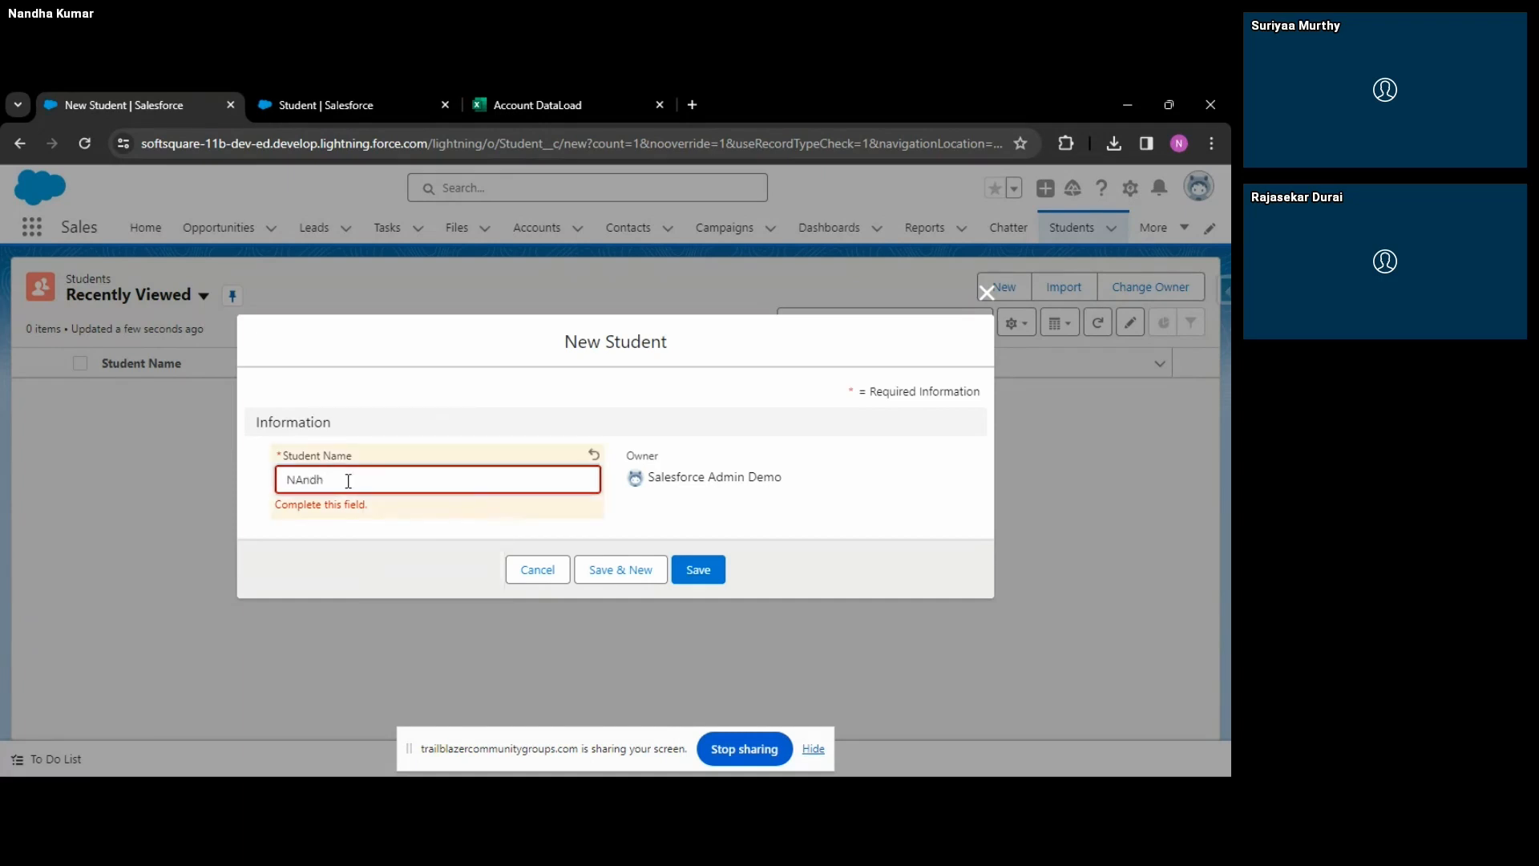
pyautogui.press('BackSpace')
pyautogui.write('andha')
pyautogui.click(711, 558)
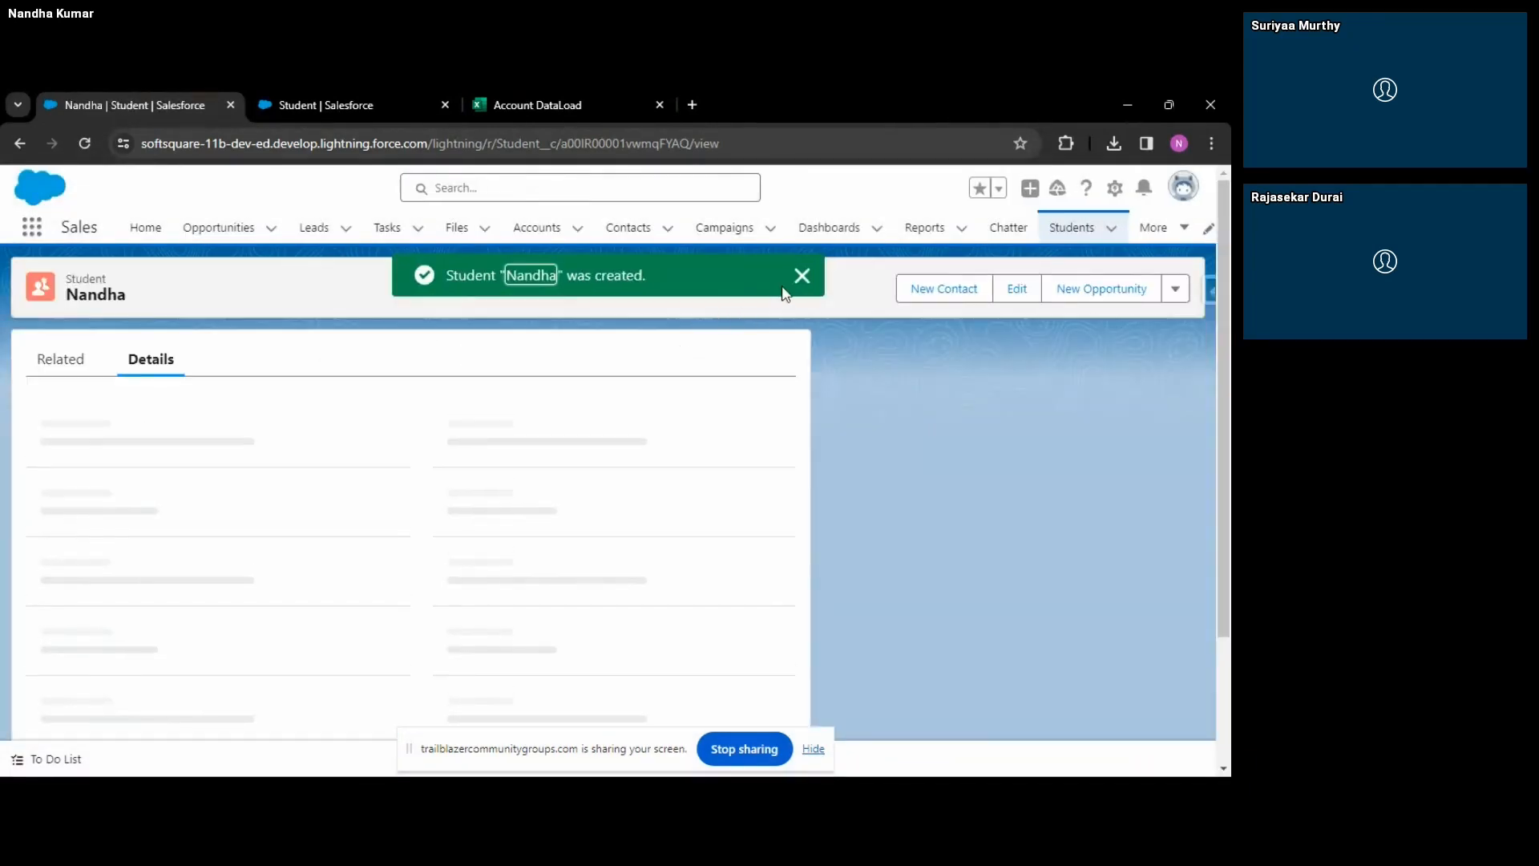
pyautogui.click(810, 277)
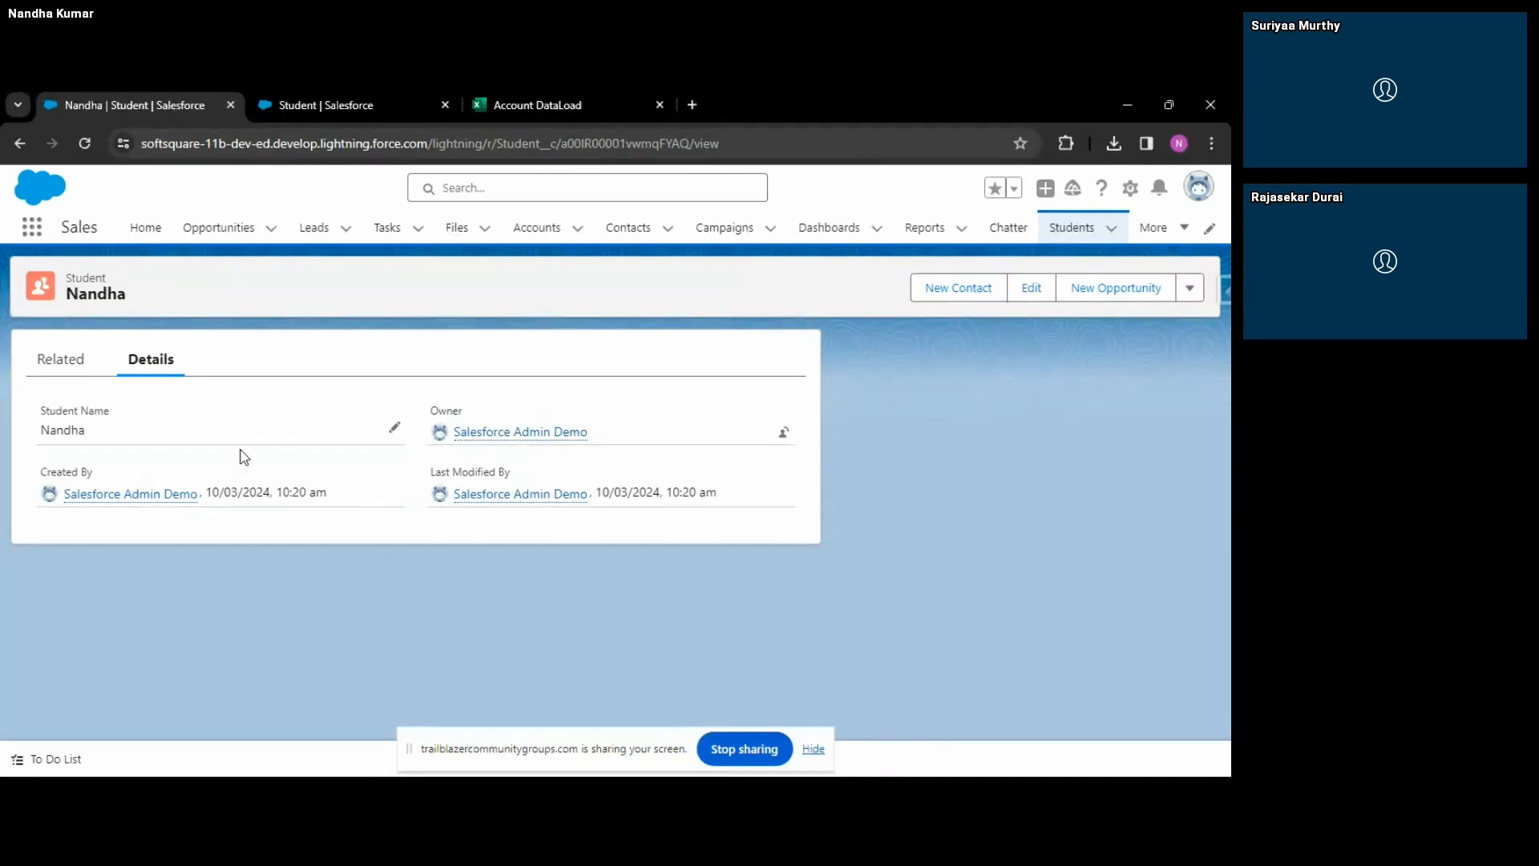
pyautogui.hotkey('alt', 'Tab')
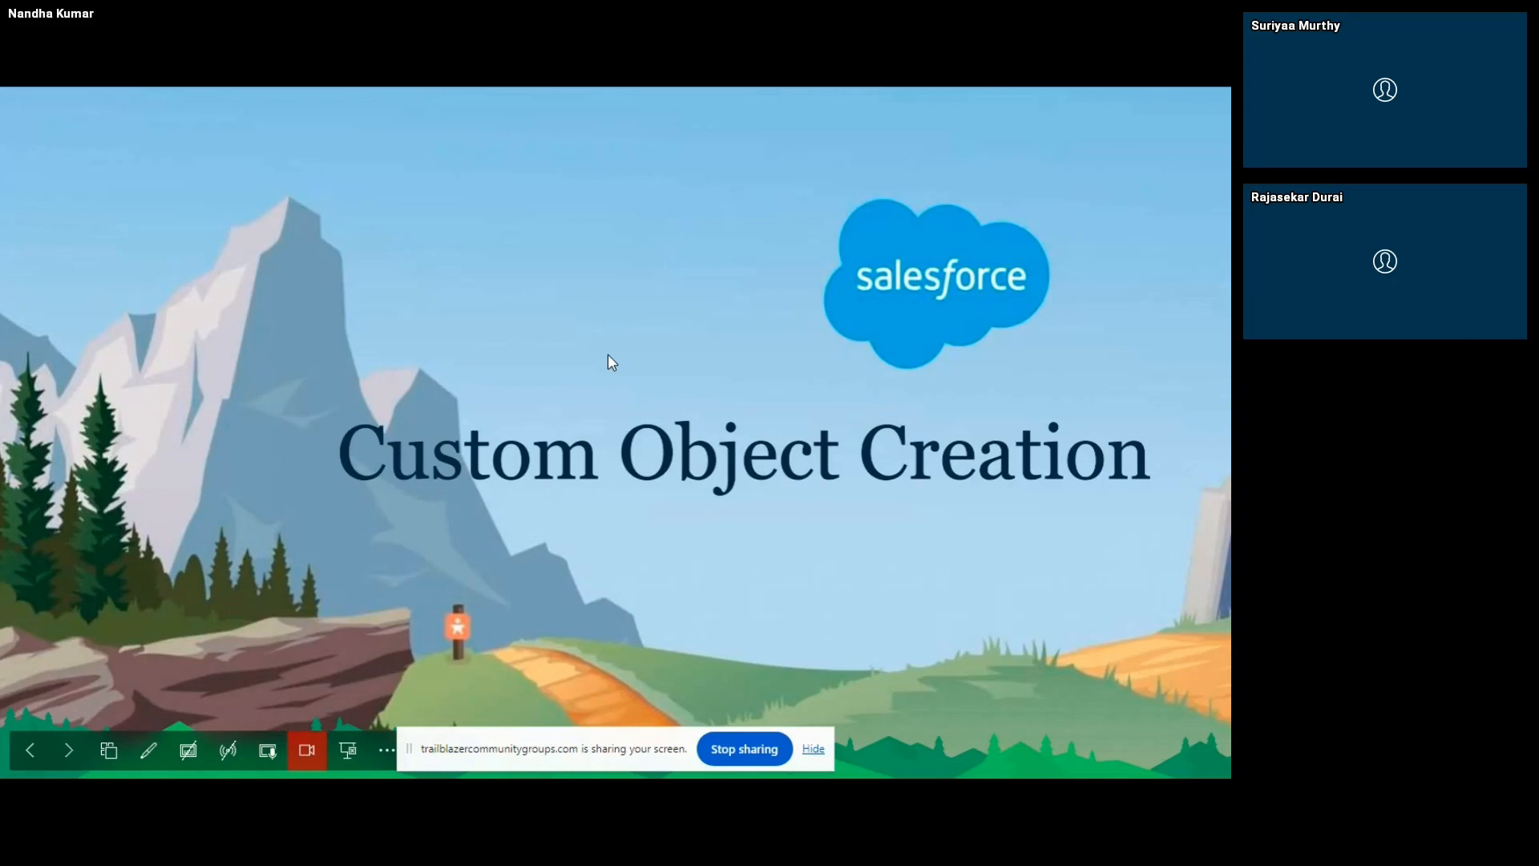
pyautogui.click(609, 363)
pyautogui.hotkey('alt', 'Tab')
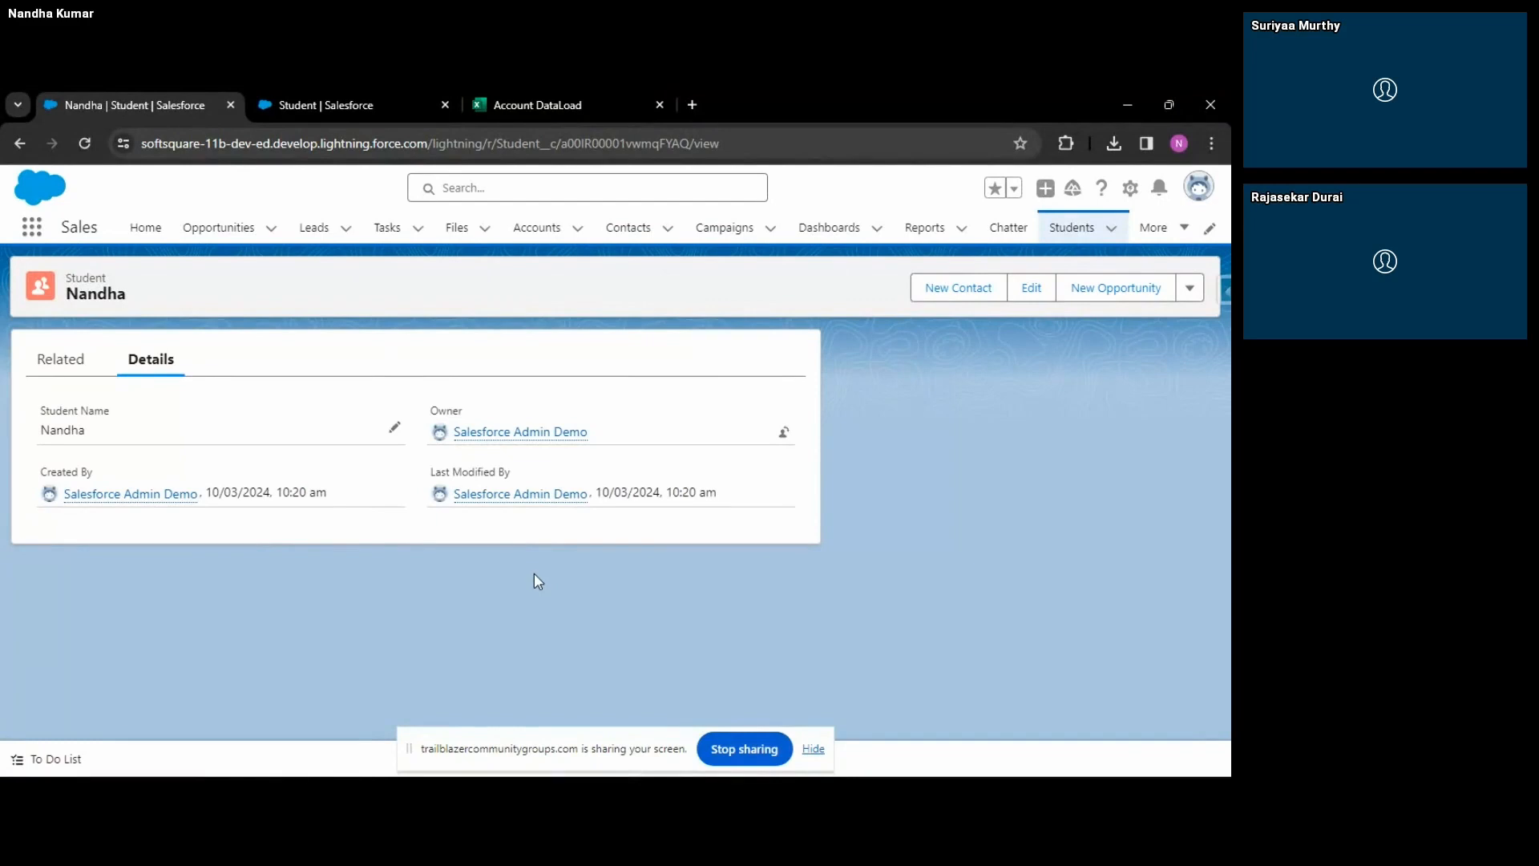
# Return to the full Object Manager list in Setup and look over the standard objects.
pyautogui.click(290, 98)
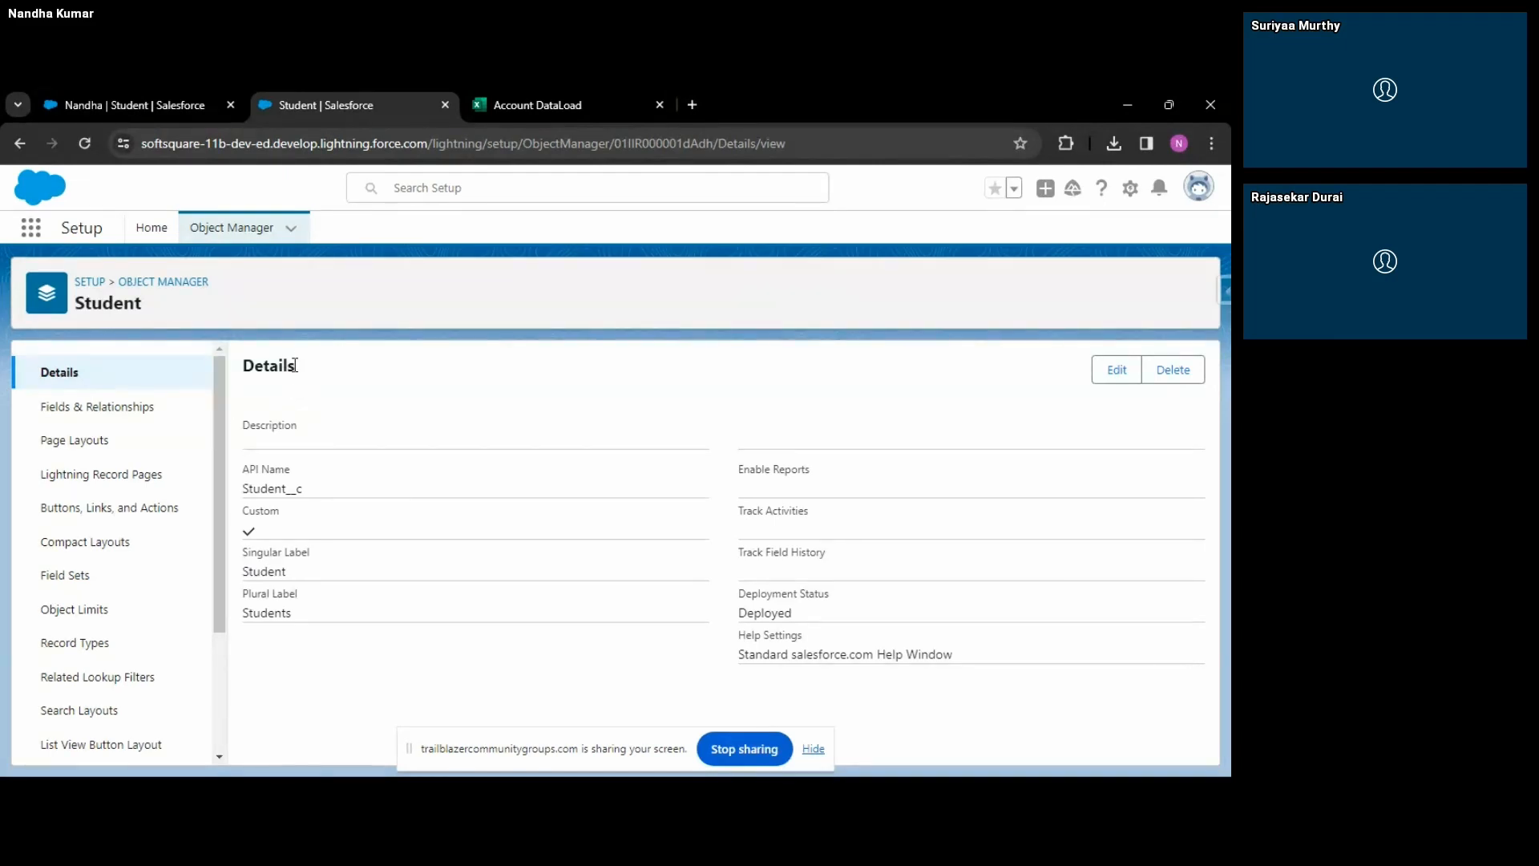
pyautogui.click(220, 230)
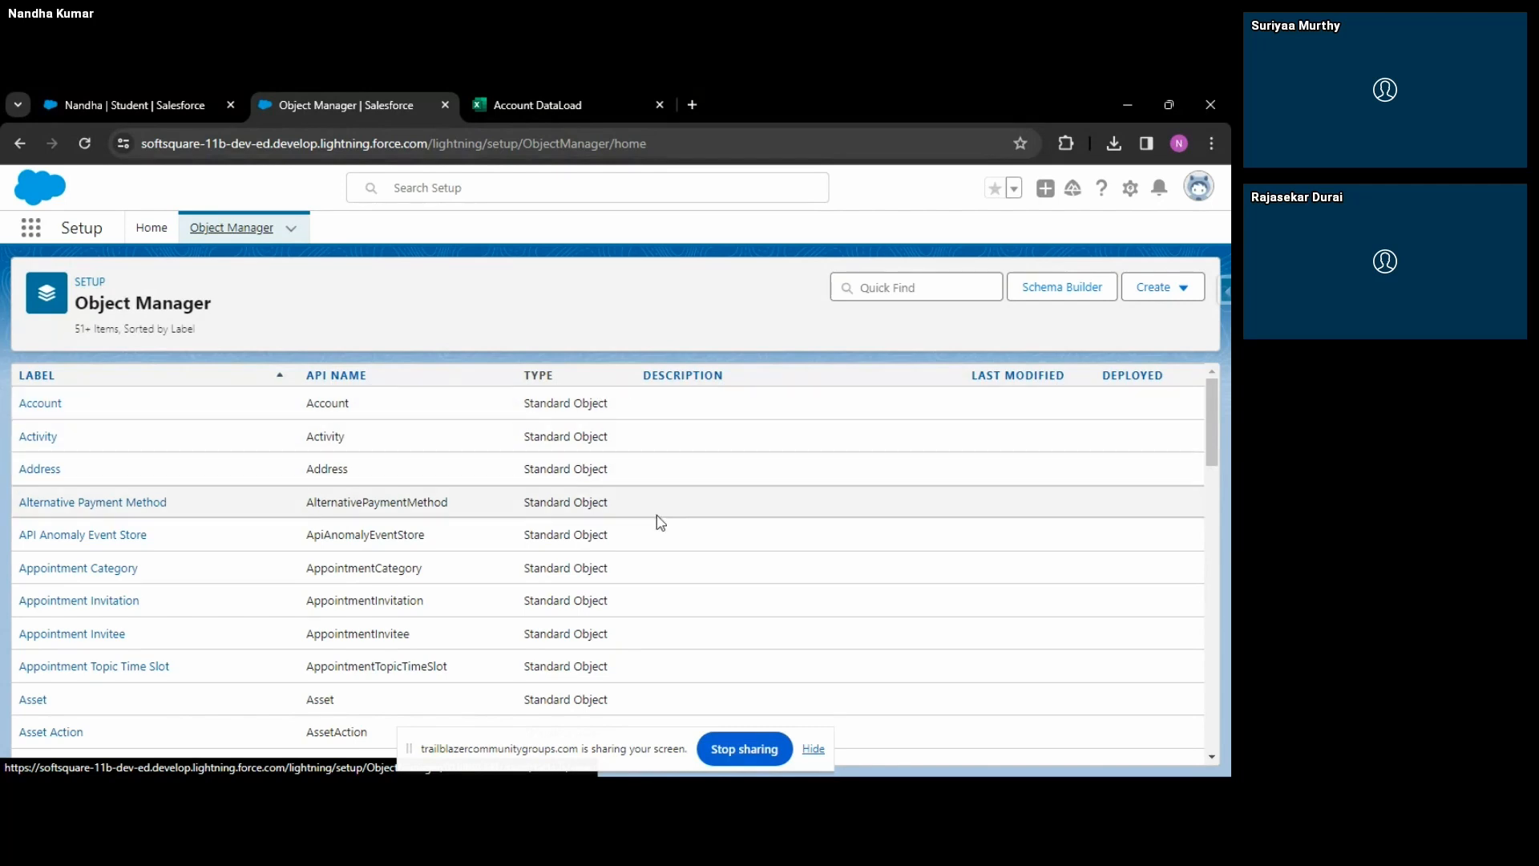
pyautogui.scroll(-2, 660, 522)
pyautogui.scroll(2, 660, 522)
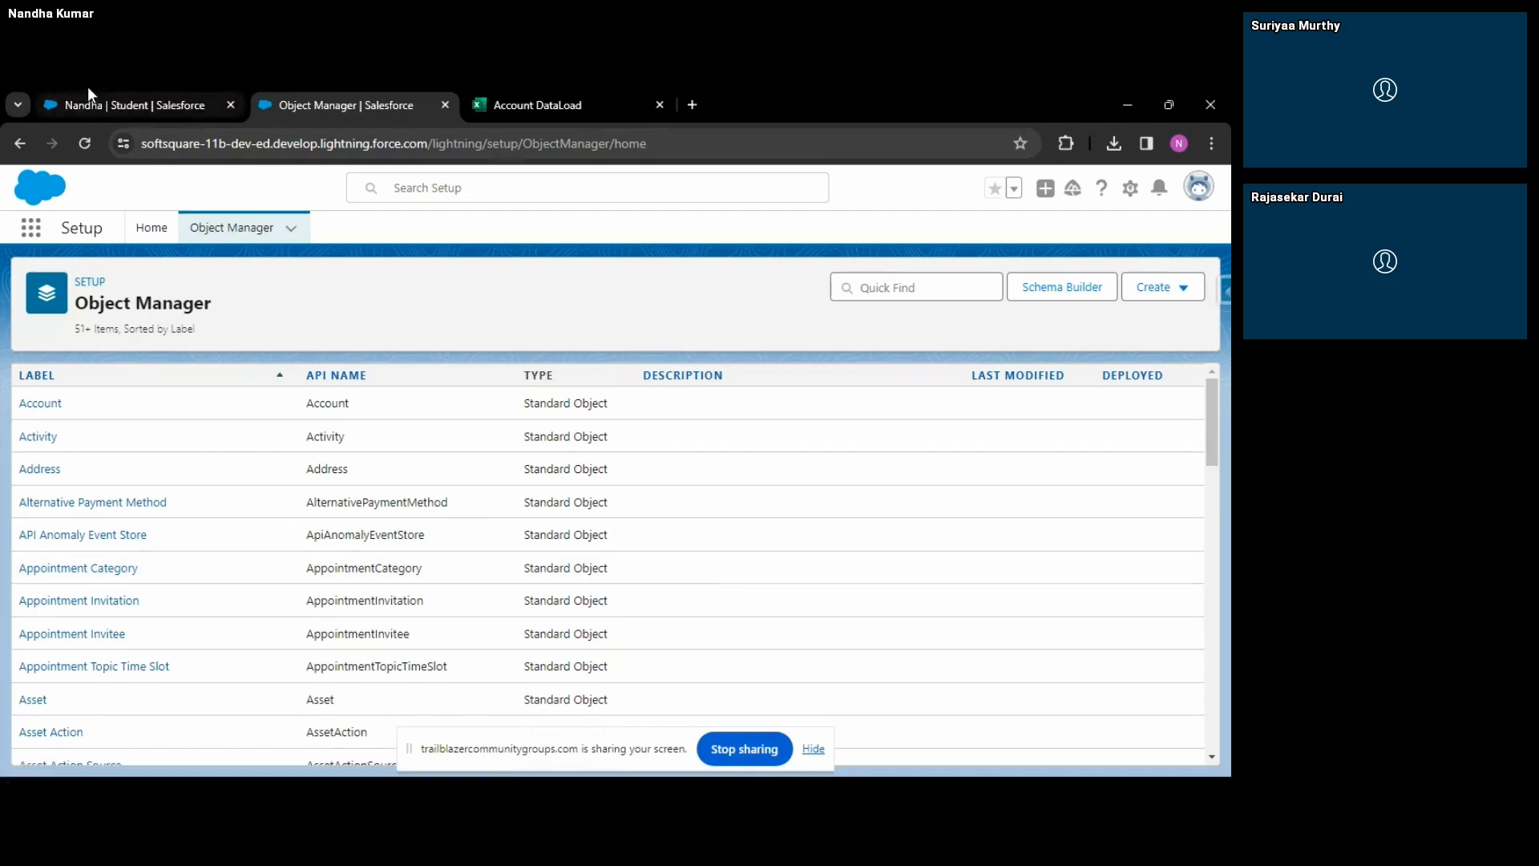
pyautogui.hotkey('alt', 'Tab')
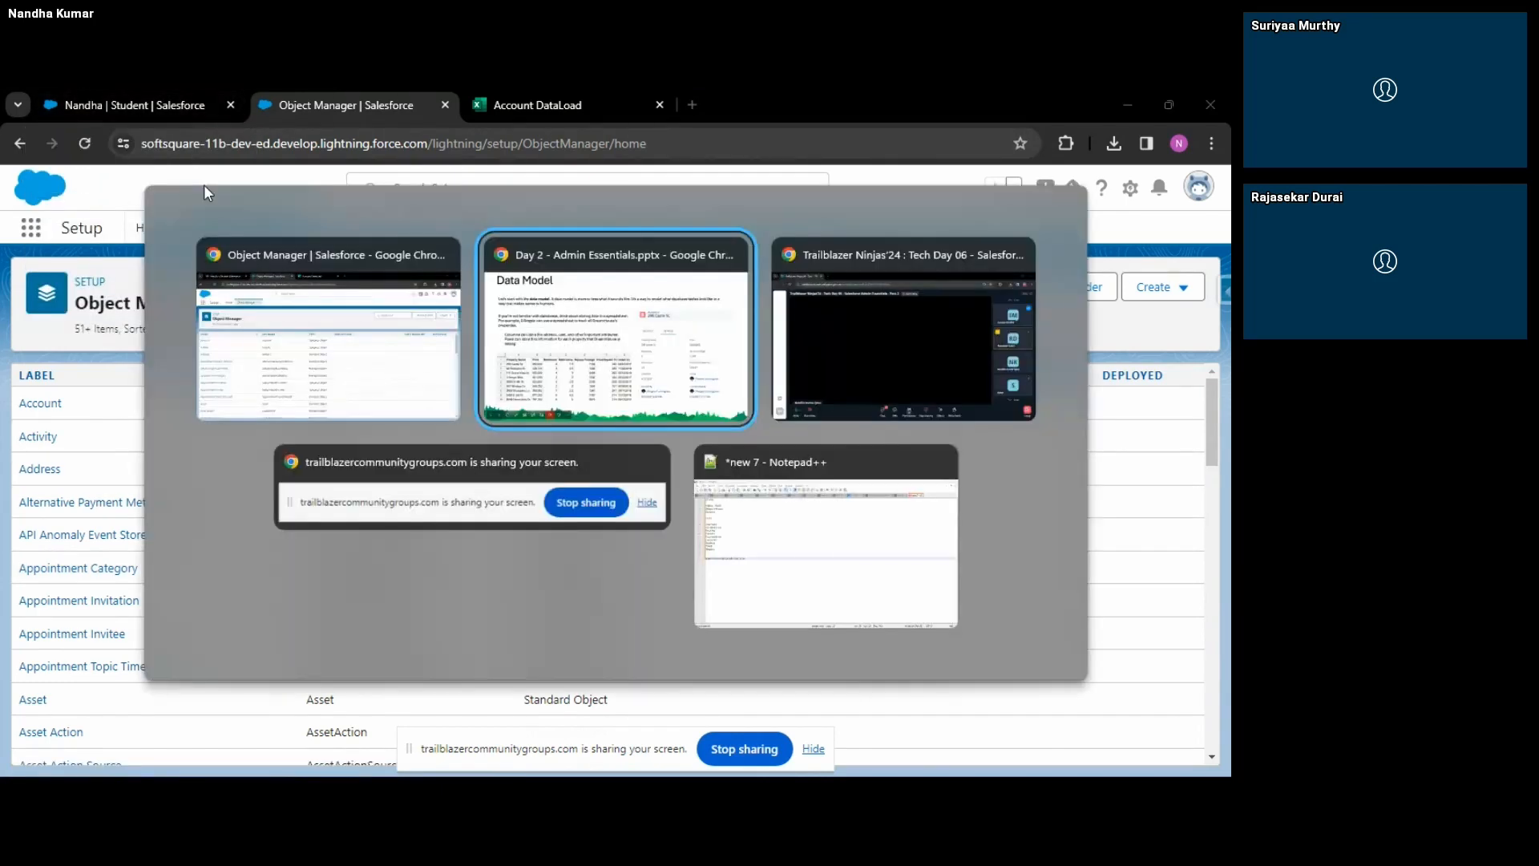
pyautogui.click(378, 371)
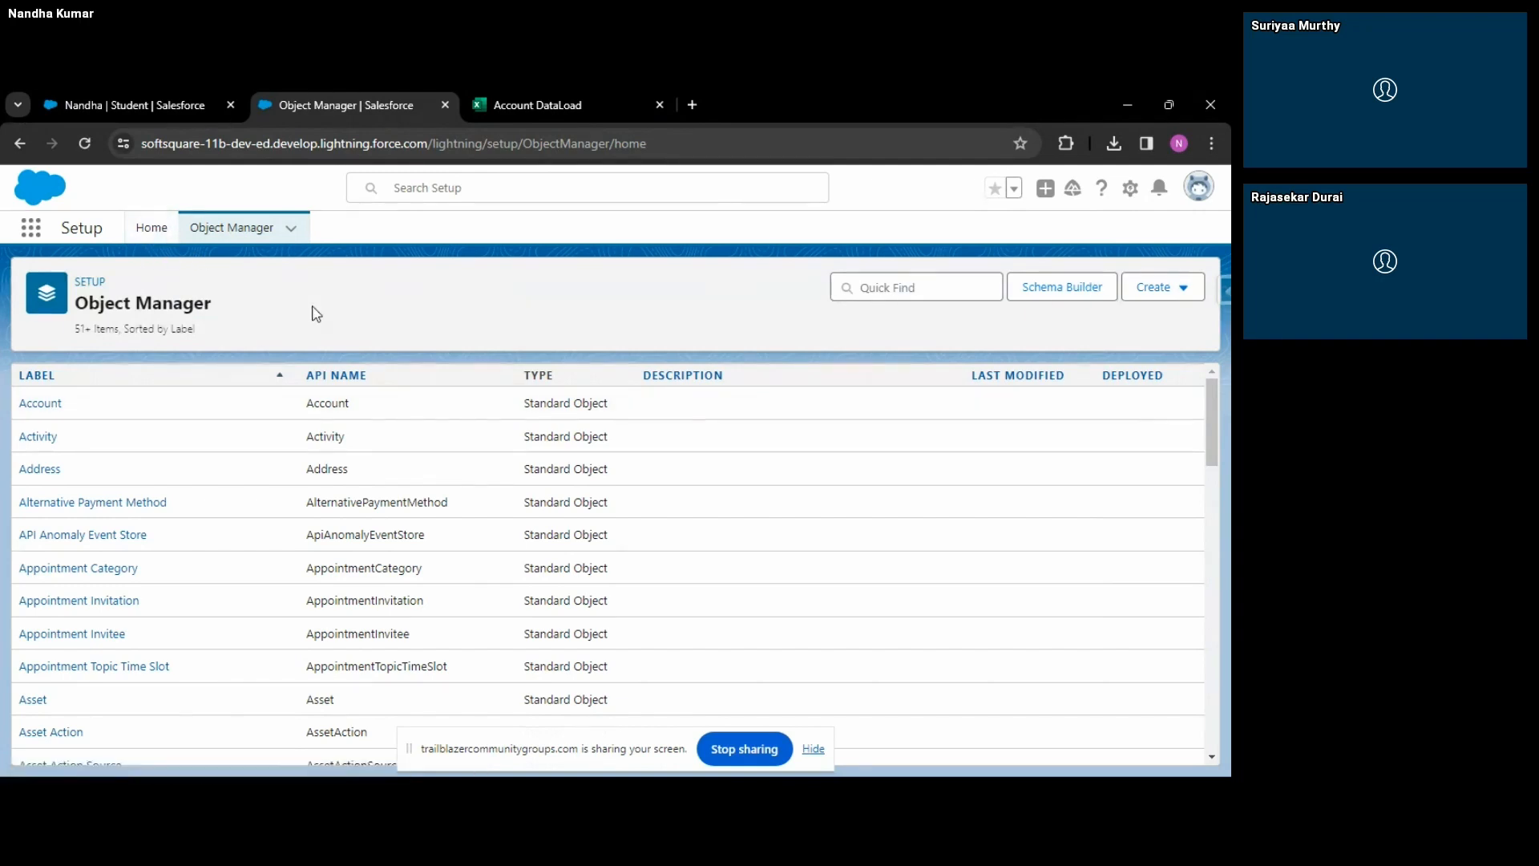
# Search Setup for "rena", open Rename Tabs and Labels and look through the standard tabs.
pyautogui.click(152, 229)
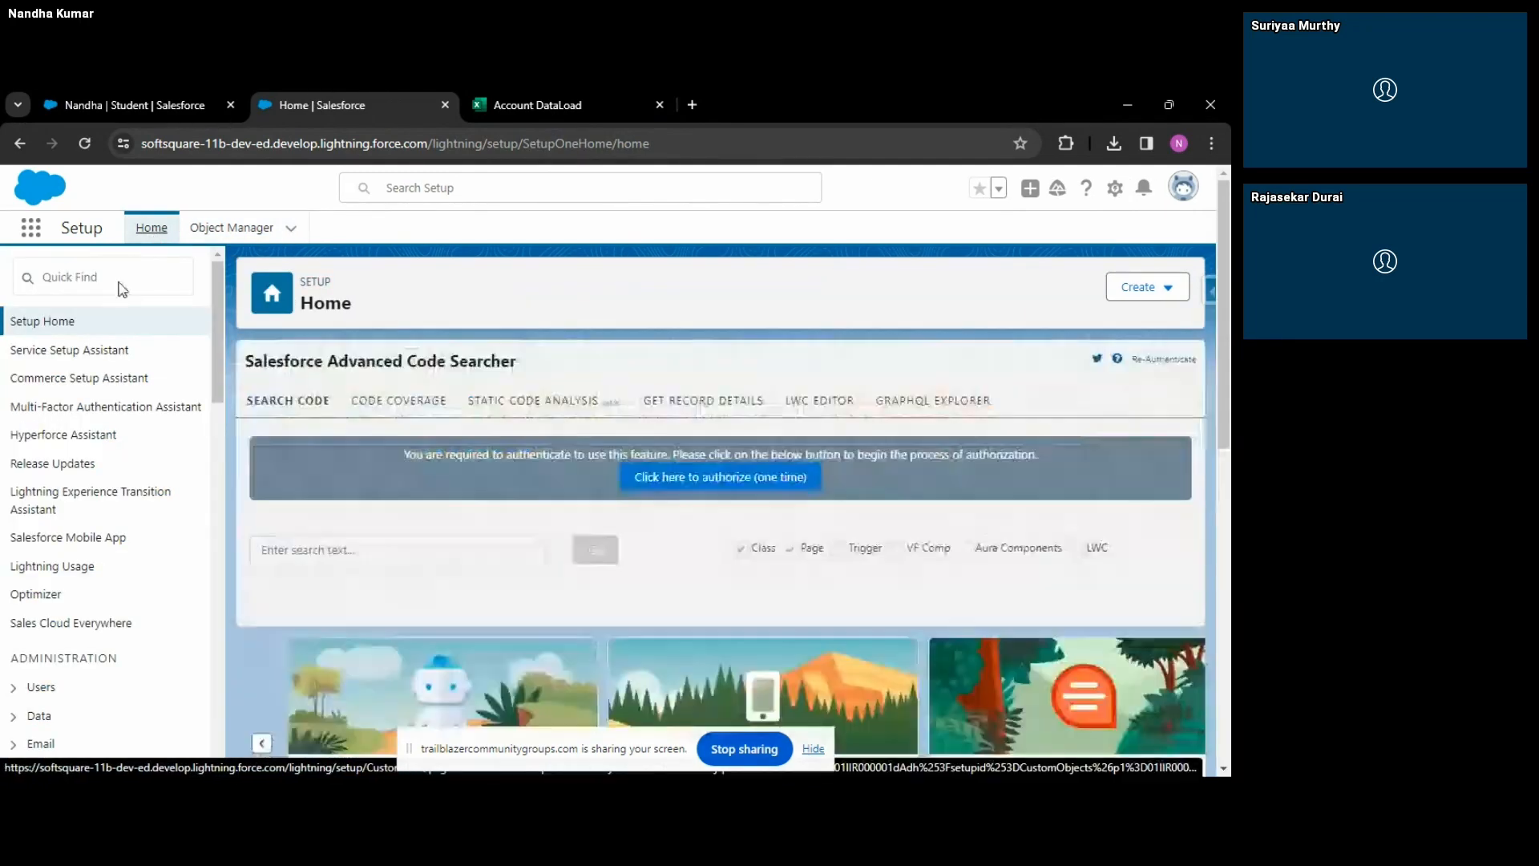
pyautogui.click(120, 281)
pyautogui.write('re')
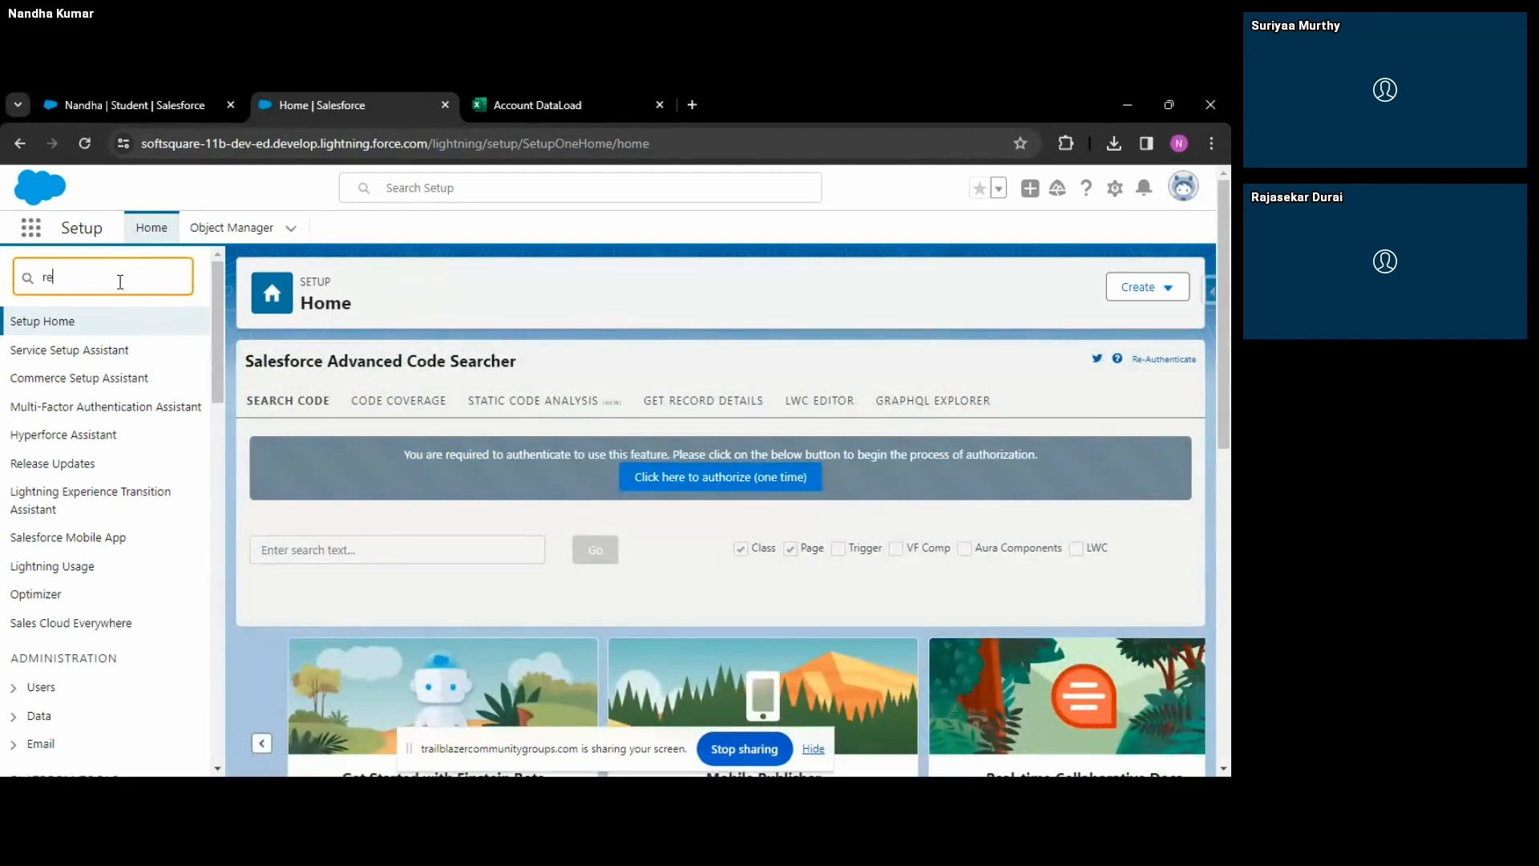
pyautogui.write('na')
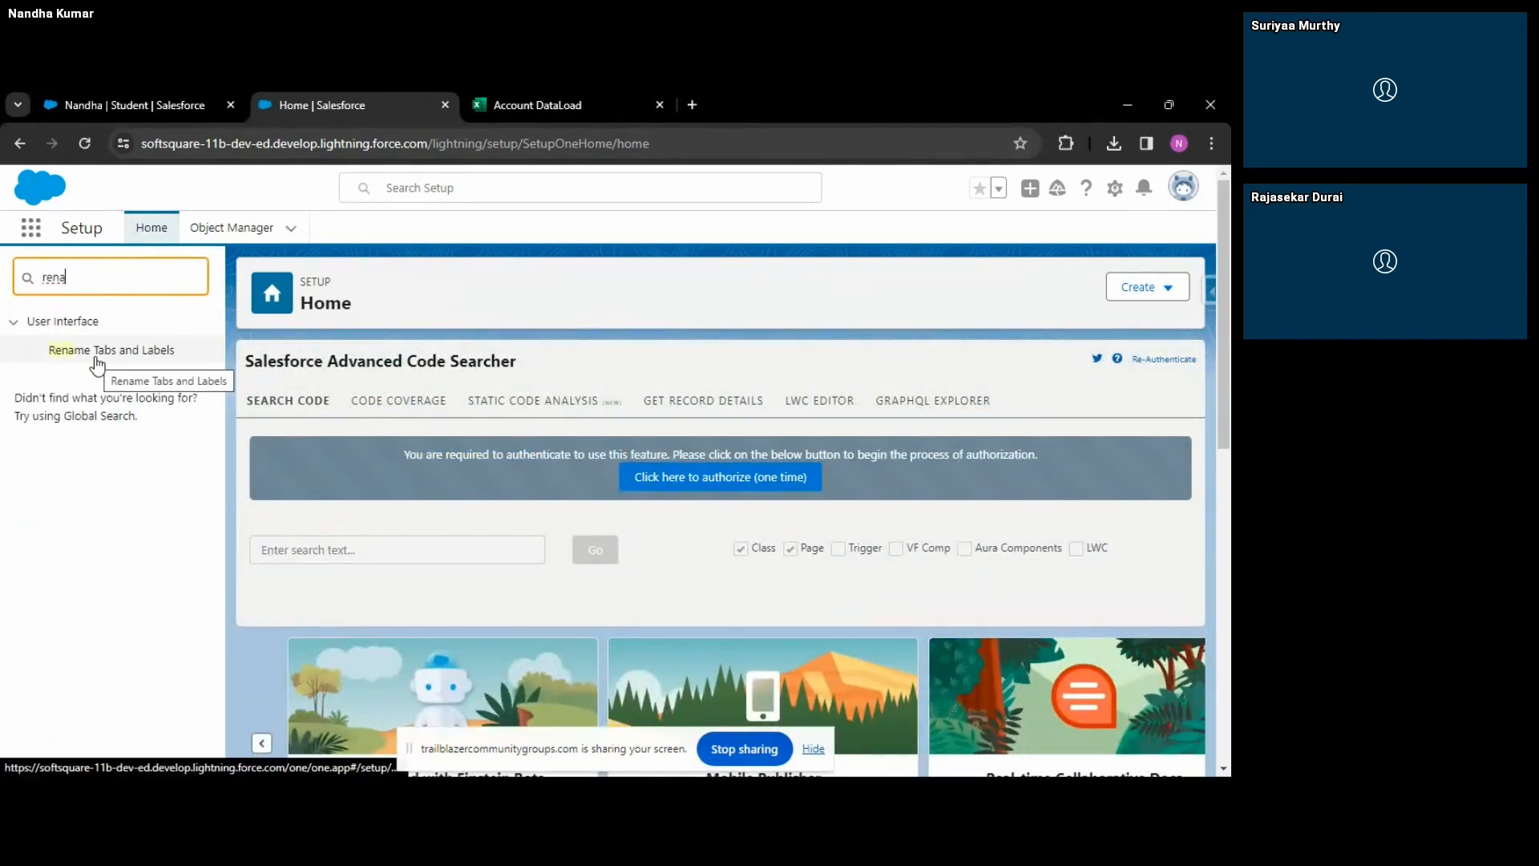
pyautogui.click(159, 357)
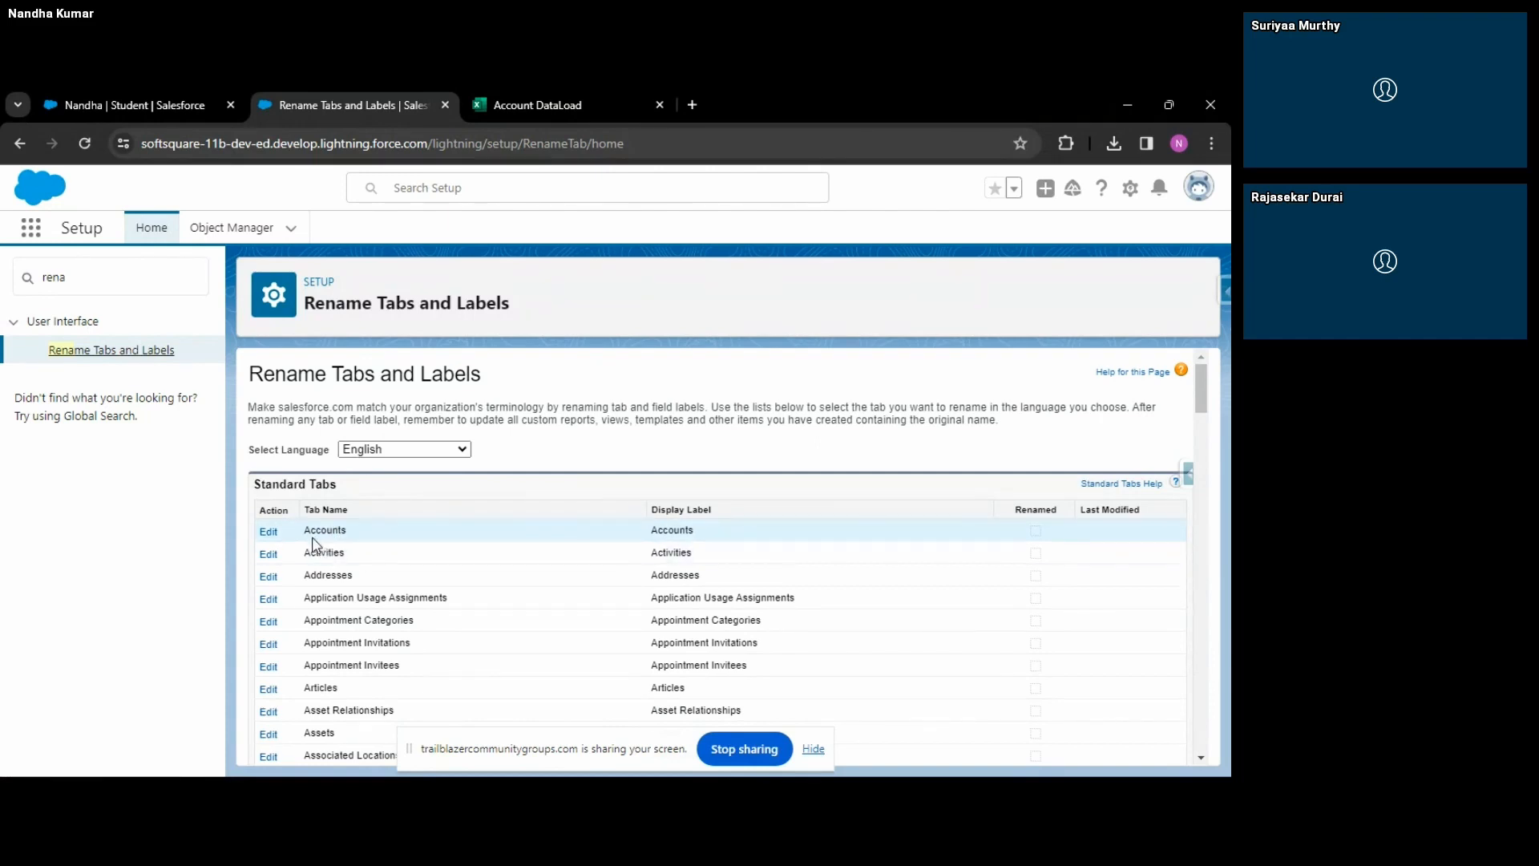
pyautogui.scroll(-5, 369, 613)
pyautogui.scroll(5, 375, 616)
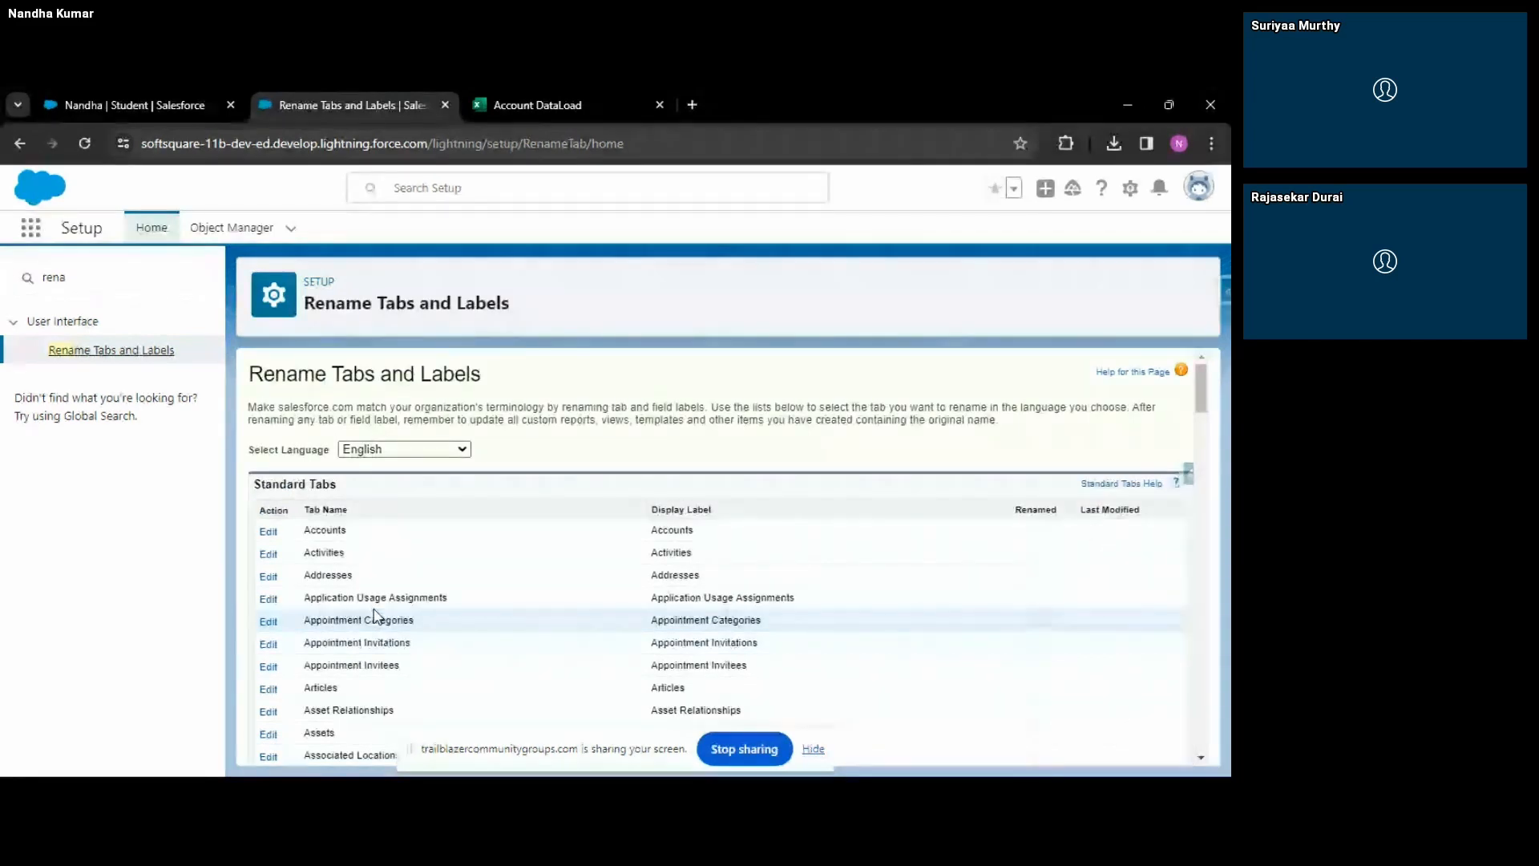
pyautogui.click(110, 91)
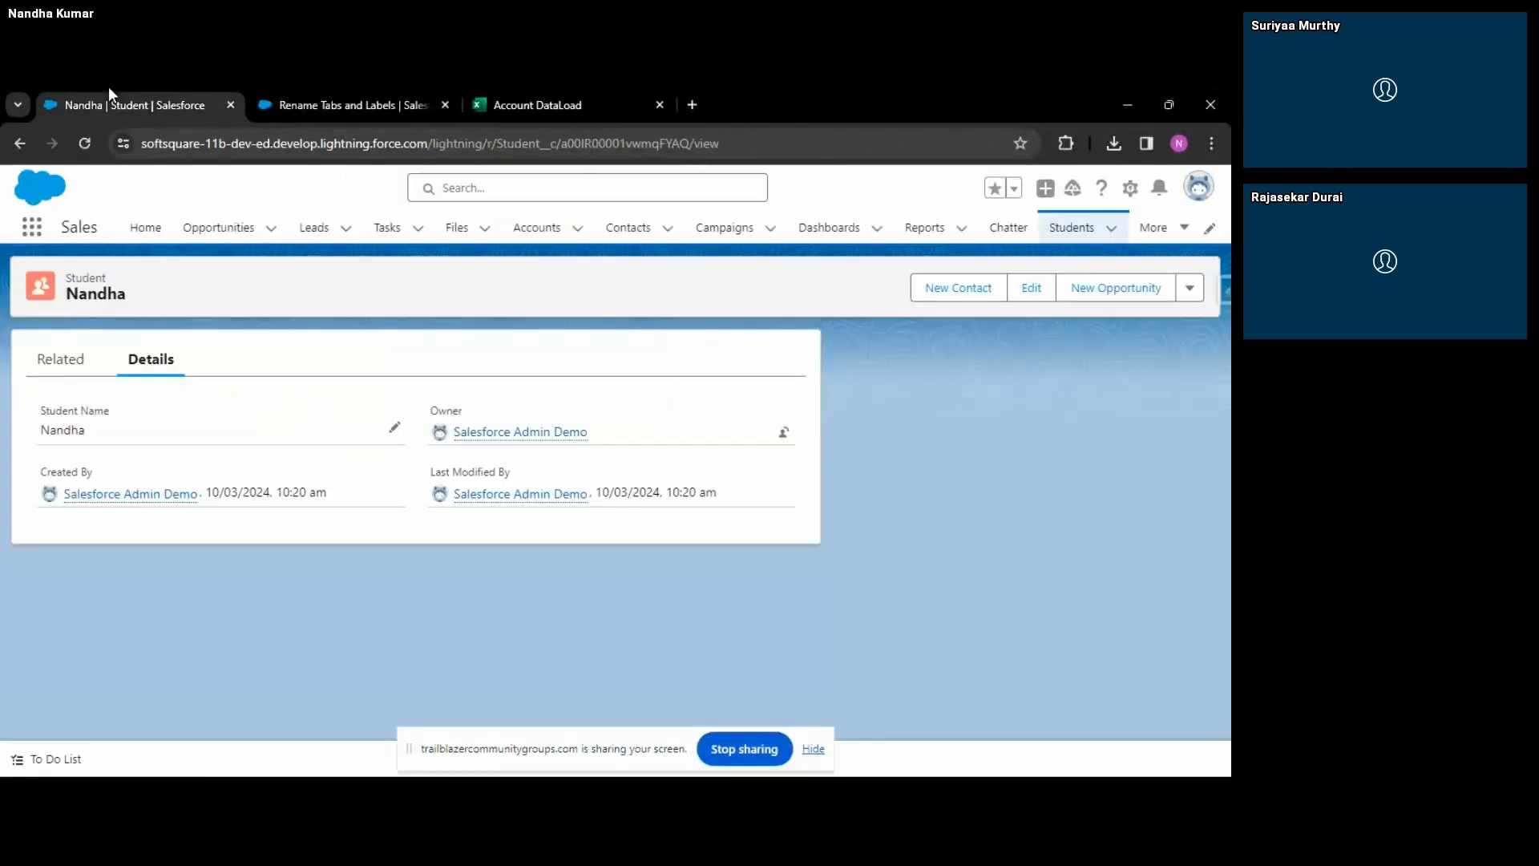
pyautogui.hotkey('alt', 'Tab')
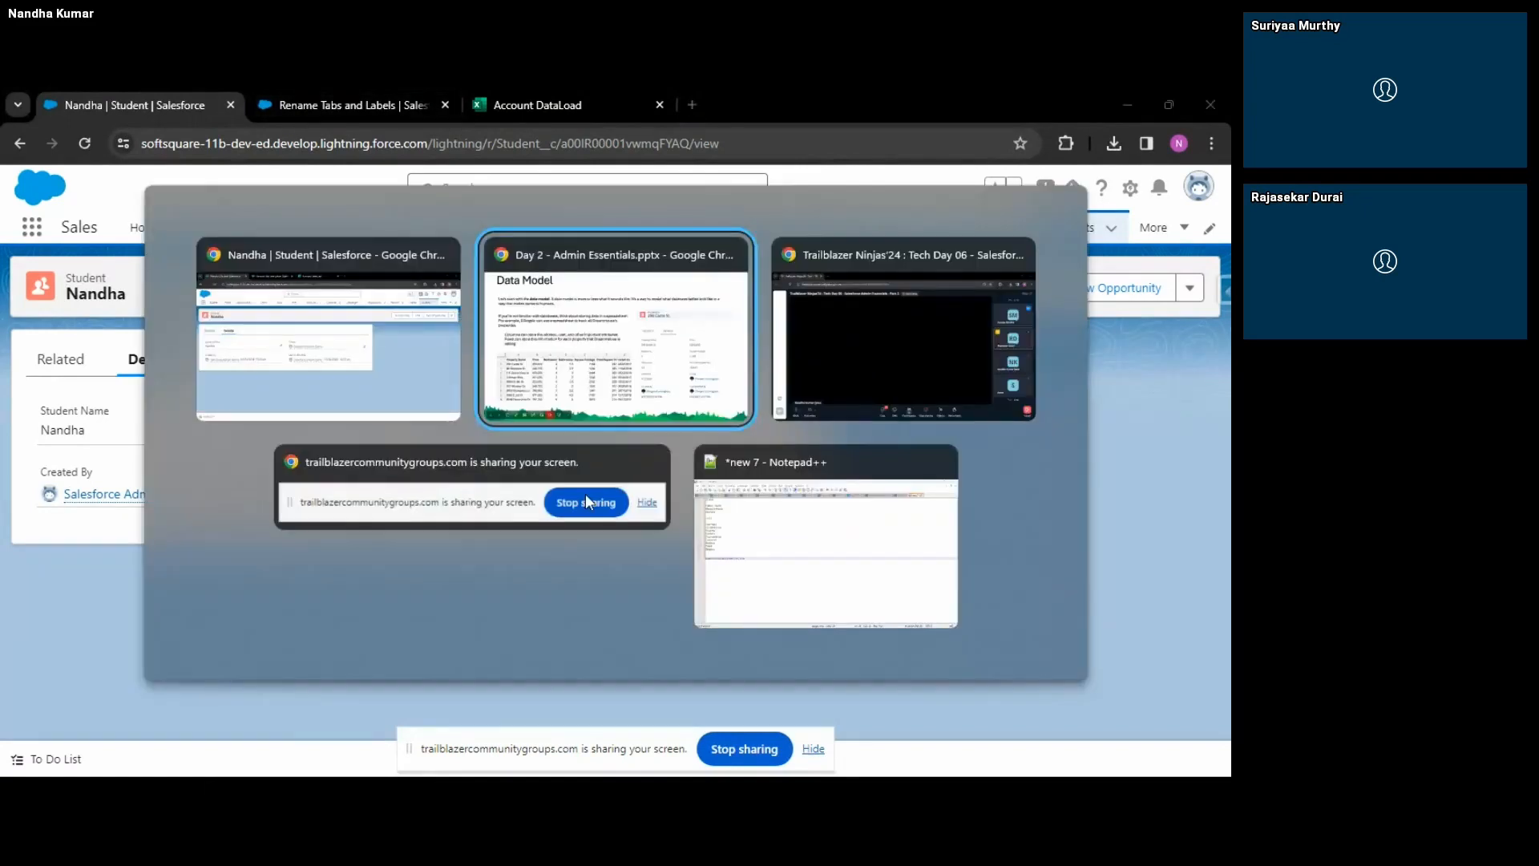
pyautogui.click(564, 370)
pyautogui.click(563, 370)
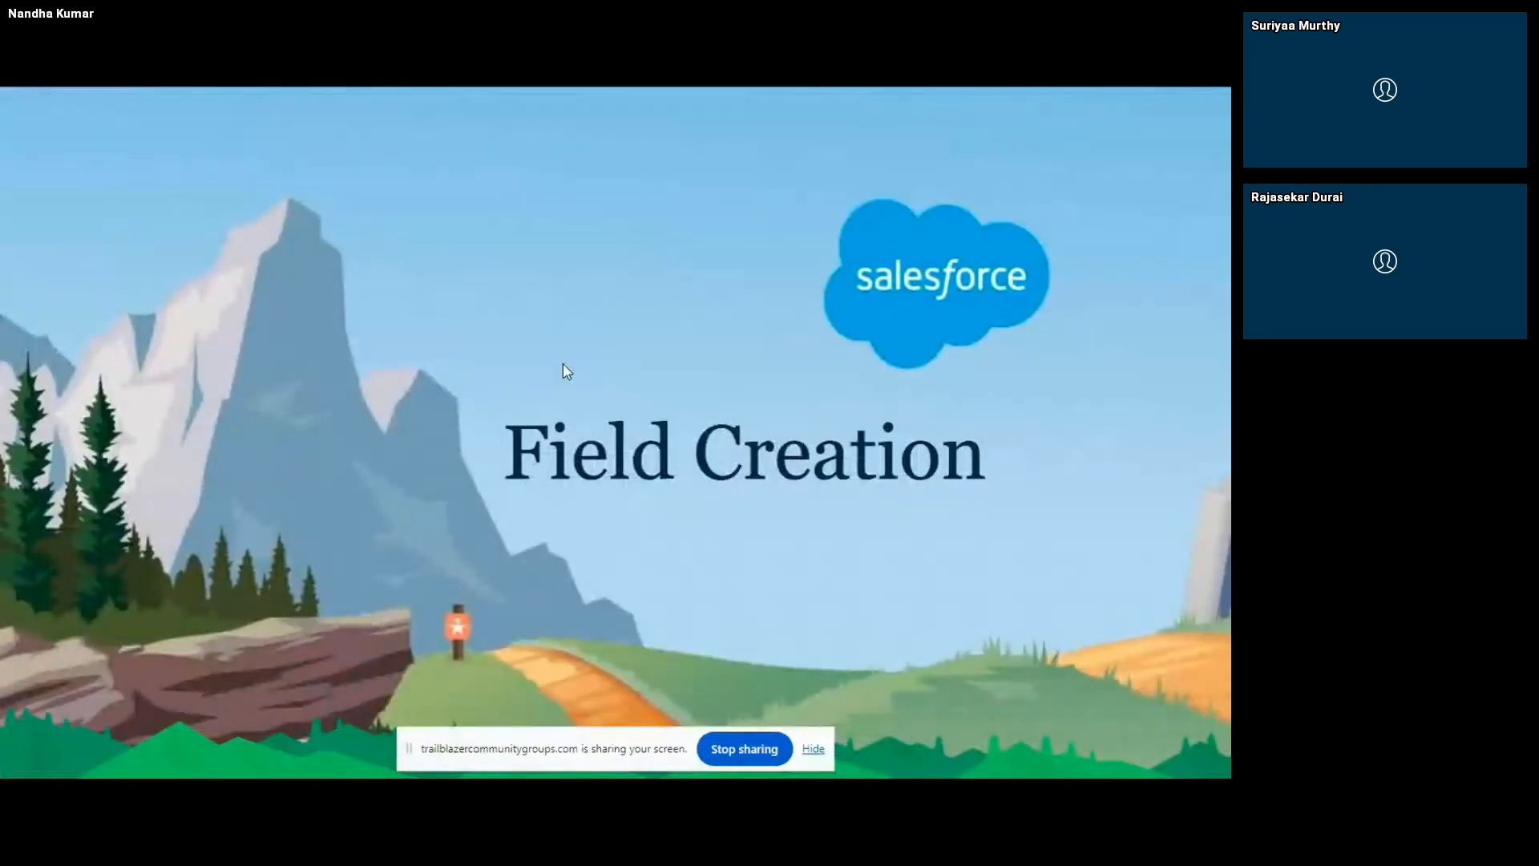
pyautogui.click(564, 371)
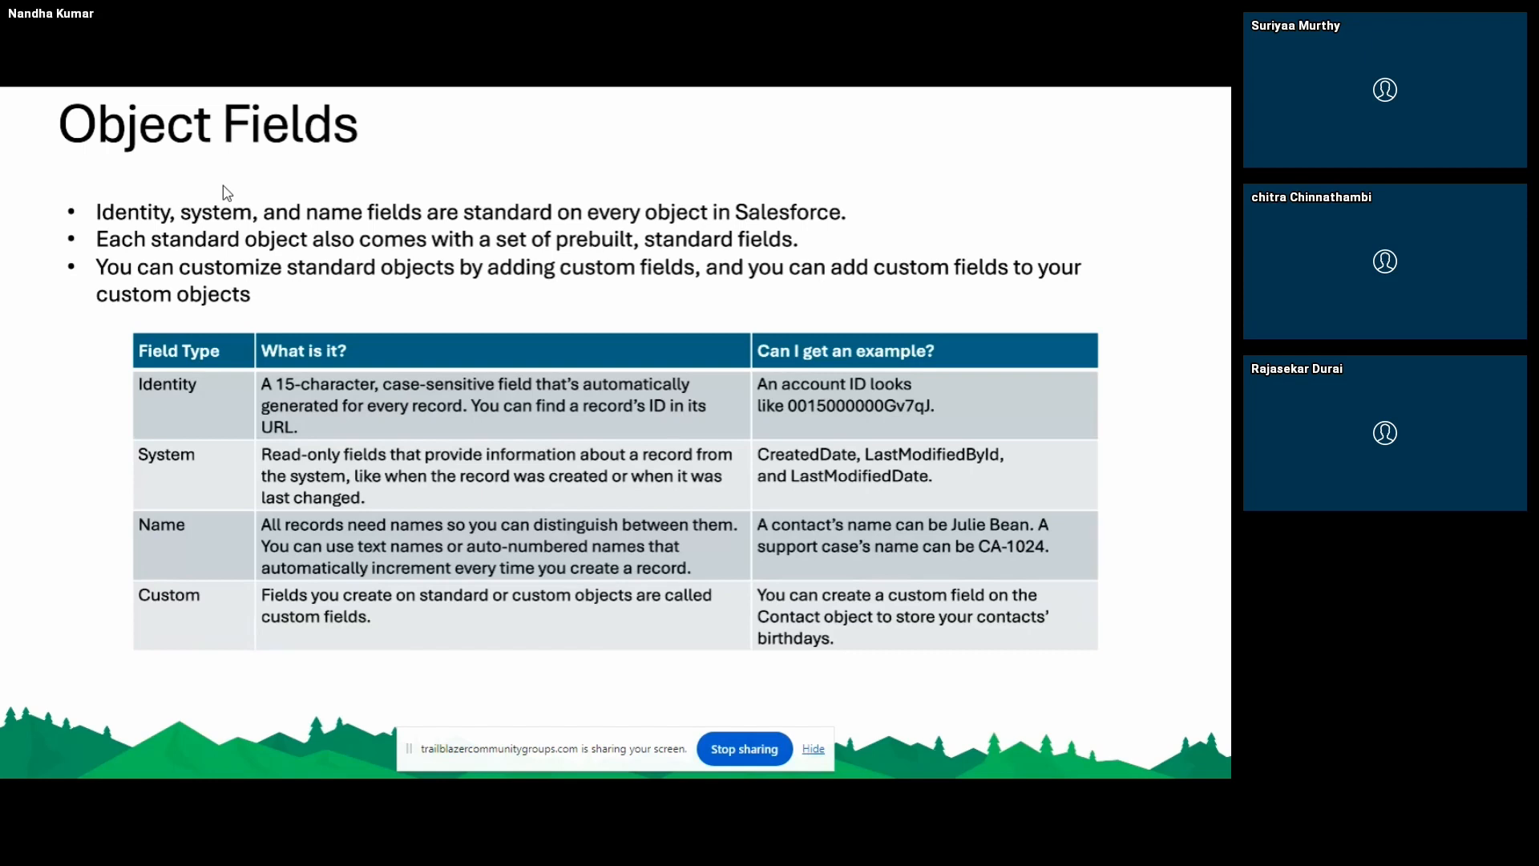
pyautogui.hotkey('alt', 'Tab')
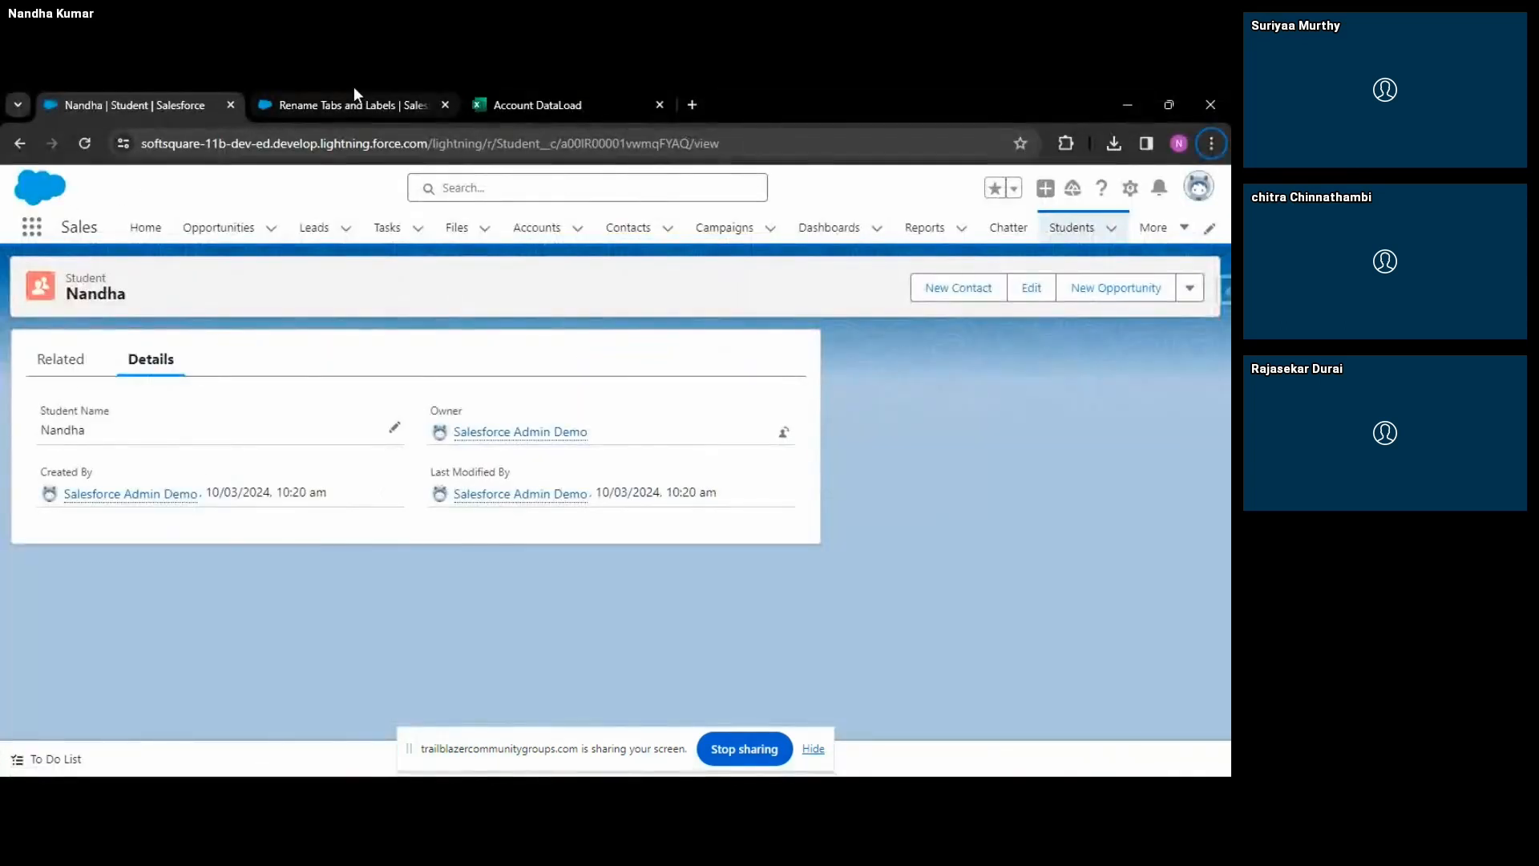
# Find the Student object in Object Manager with "stude" and examine its Student Name field under Fields & Relationships.
pyautogui.click(354, 100)
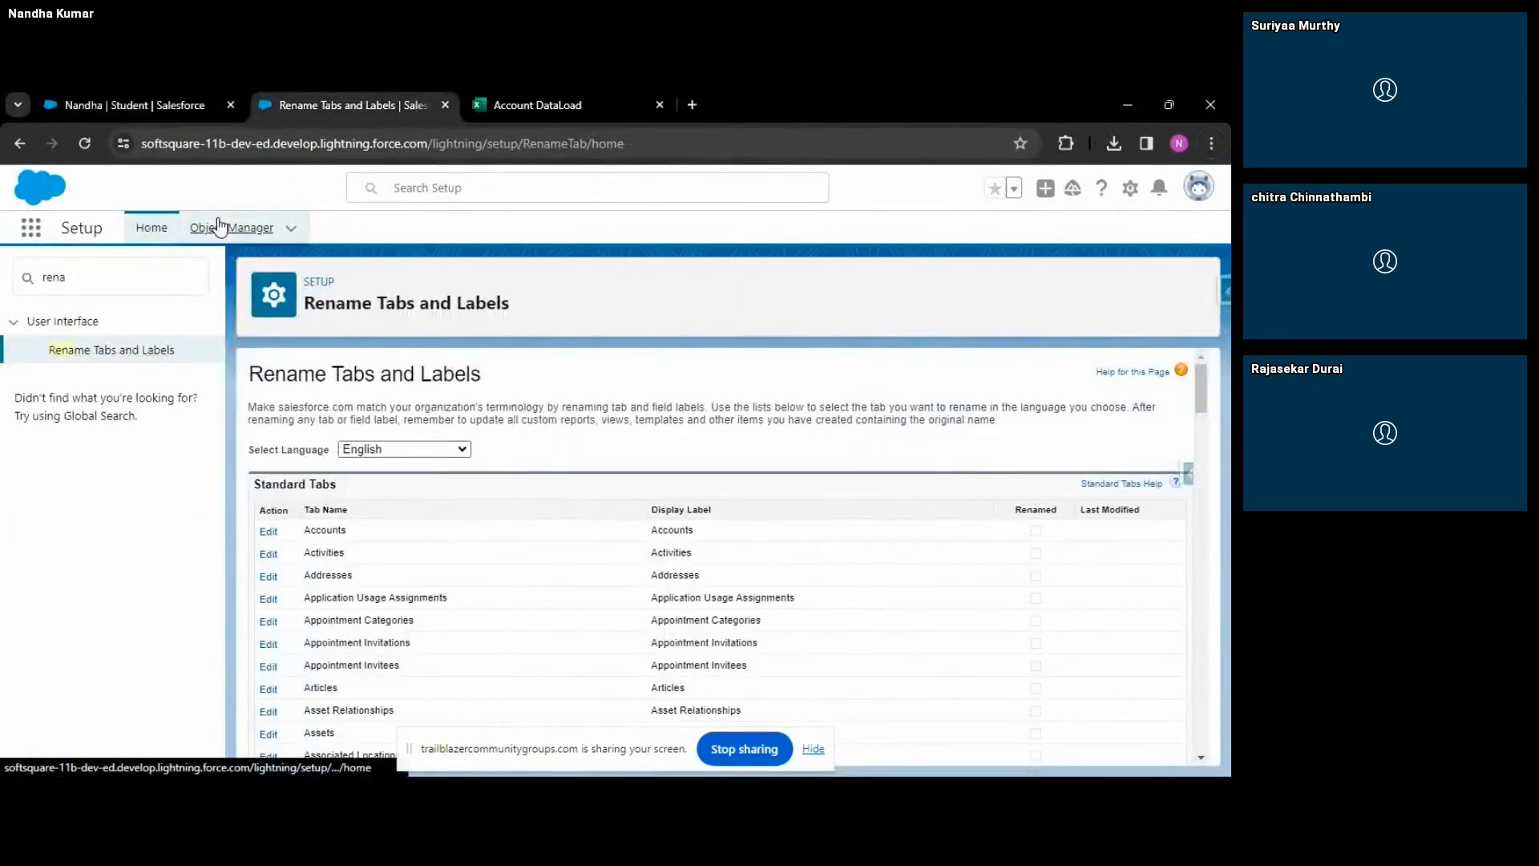
pyautogui.click(212, 228)
pyautogui.click(934, 286)
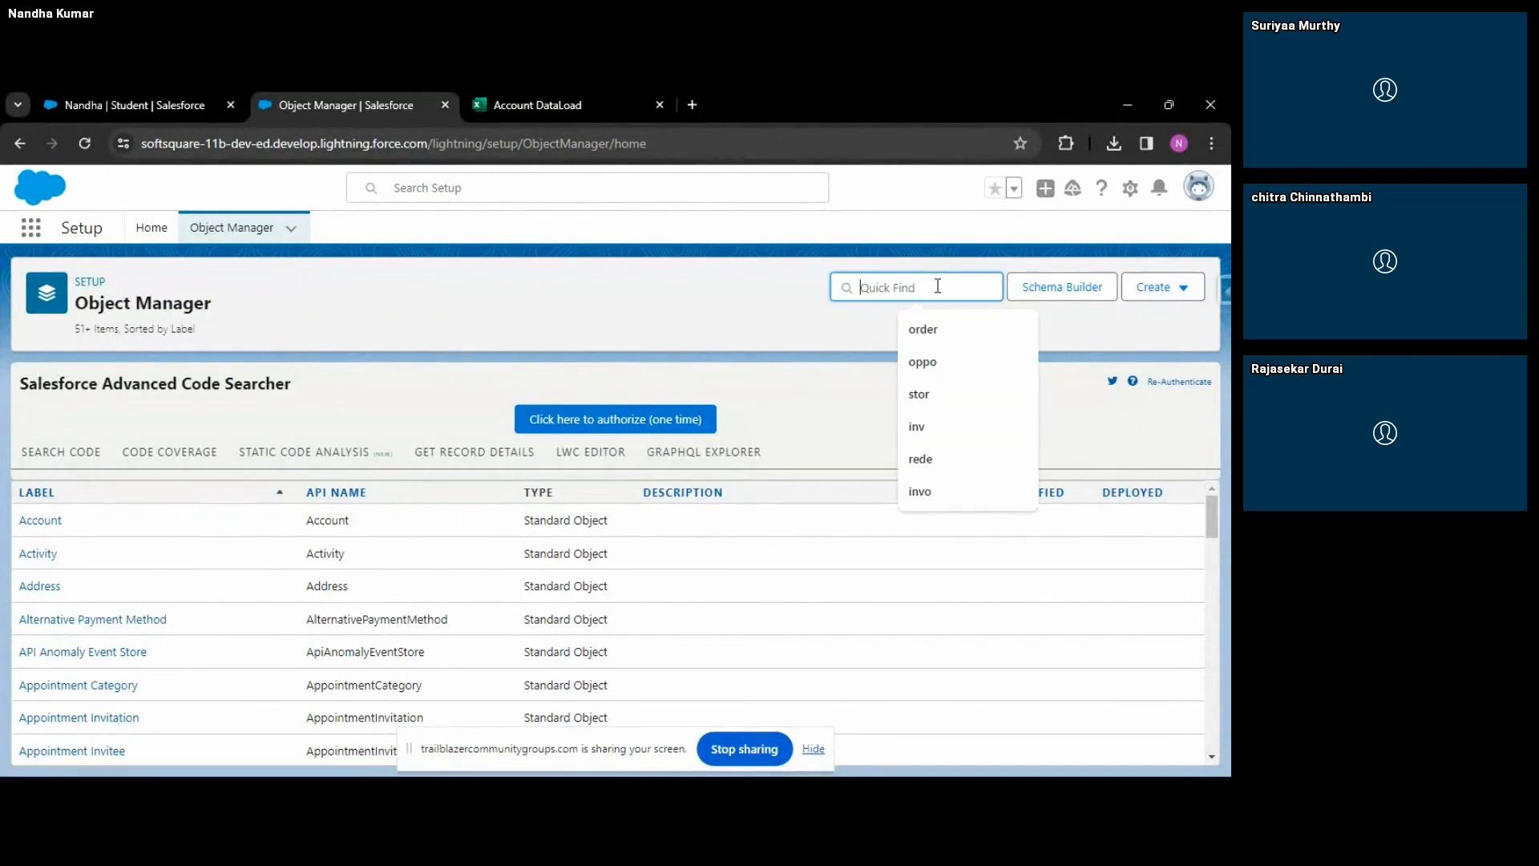
pyautogui.write('stude')
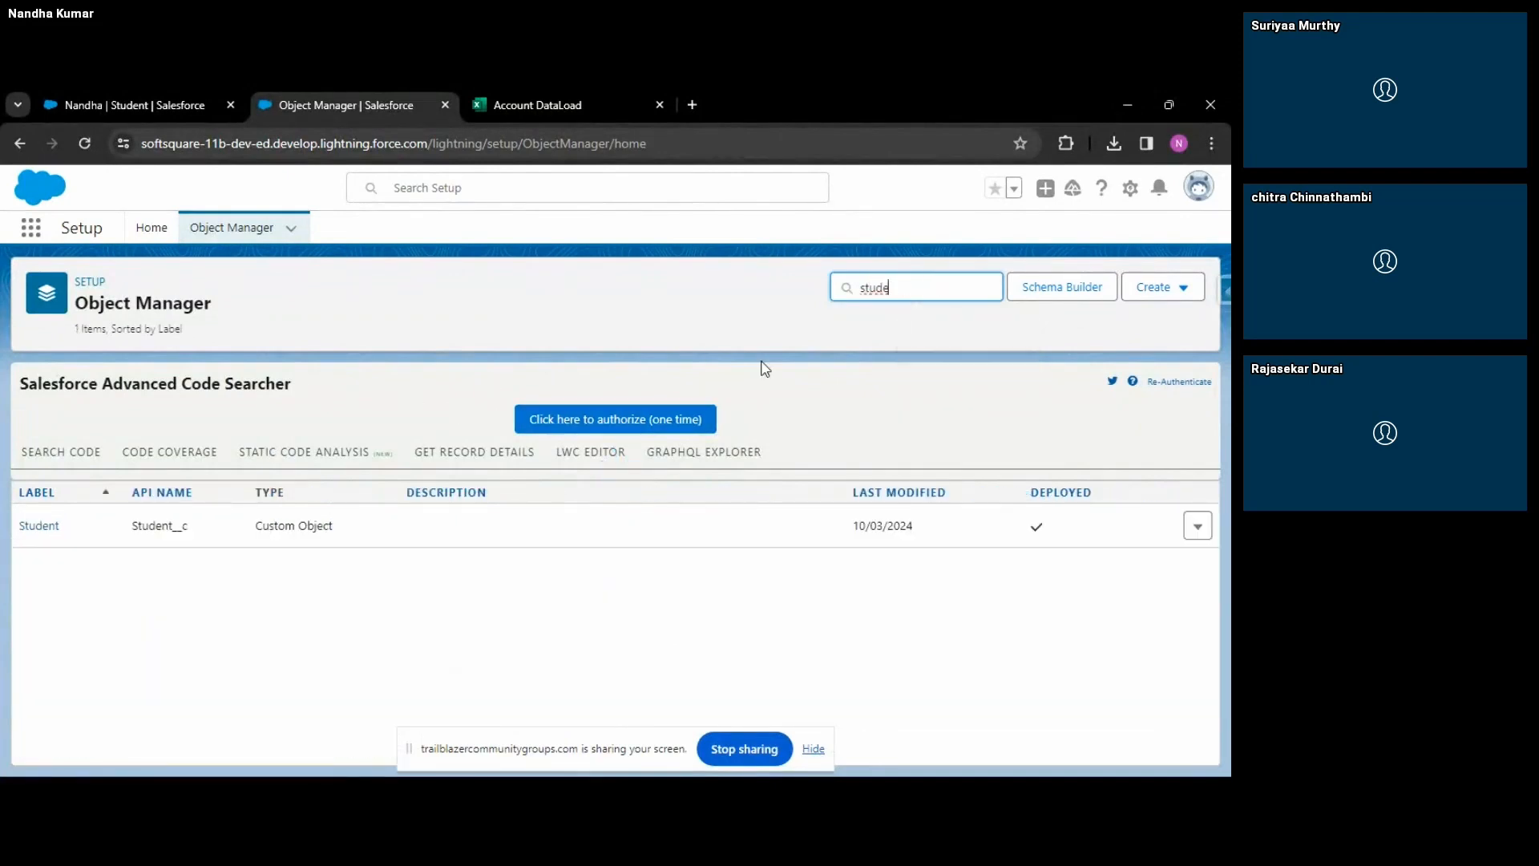
pyautogui.click(40, 525)
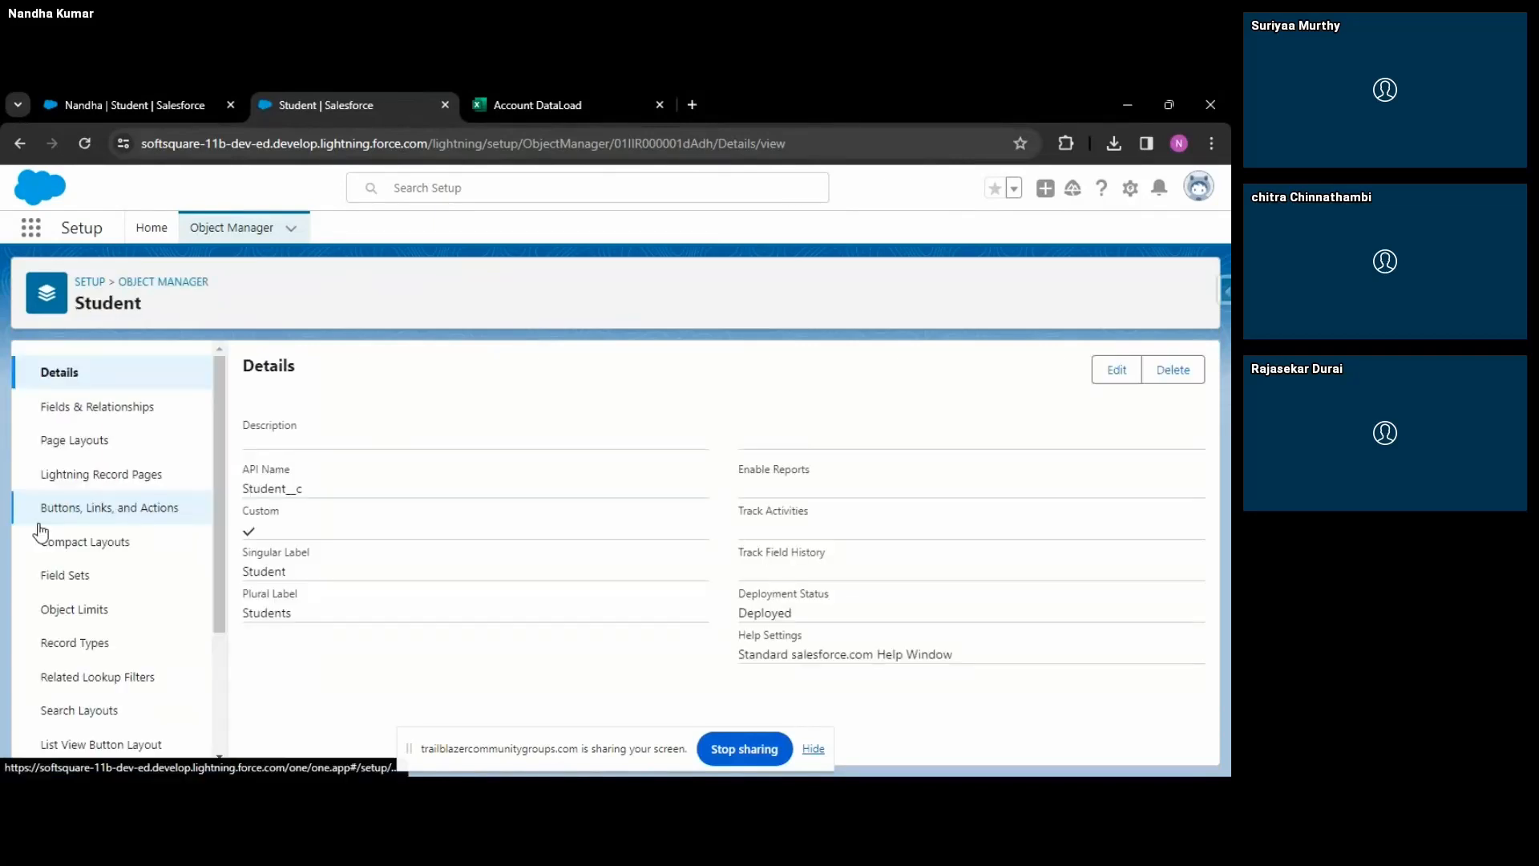
pyautogui.click(118, 414)
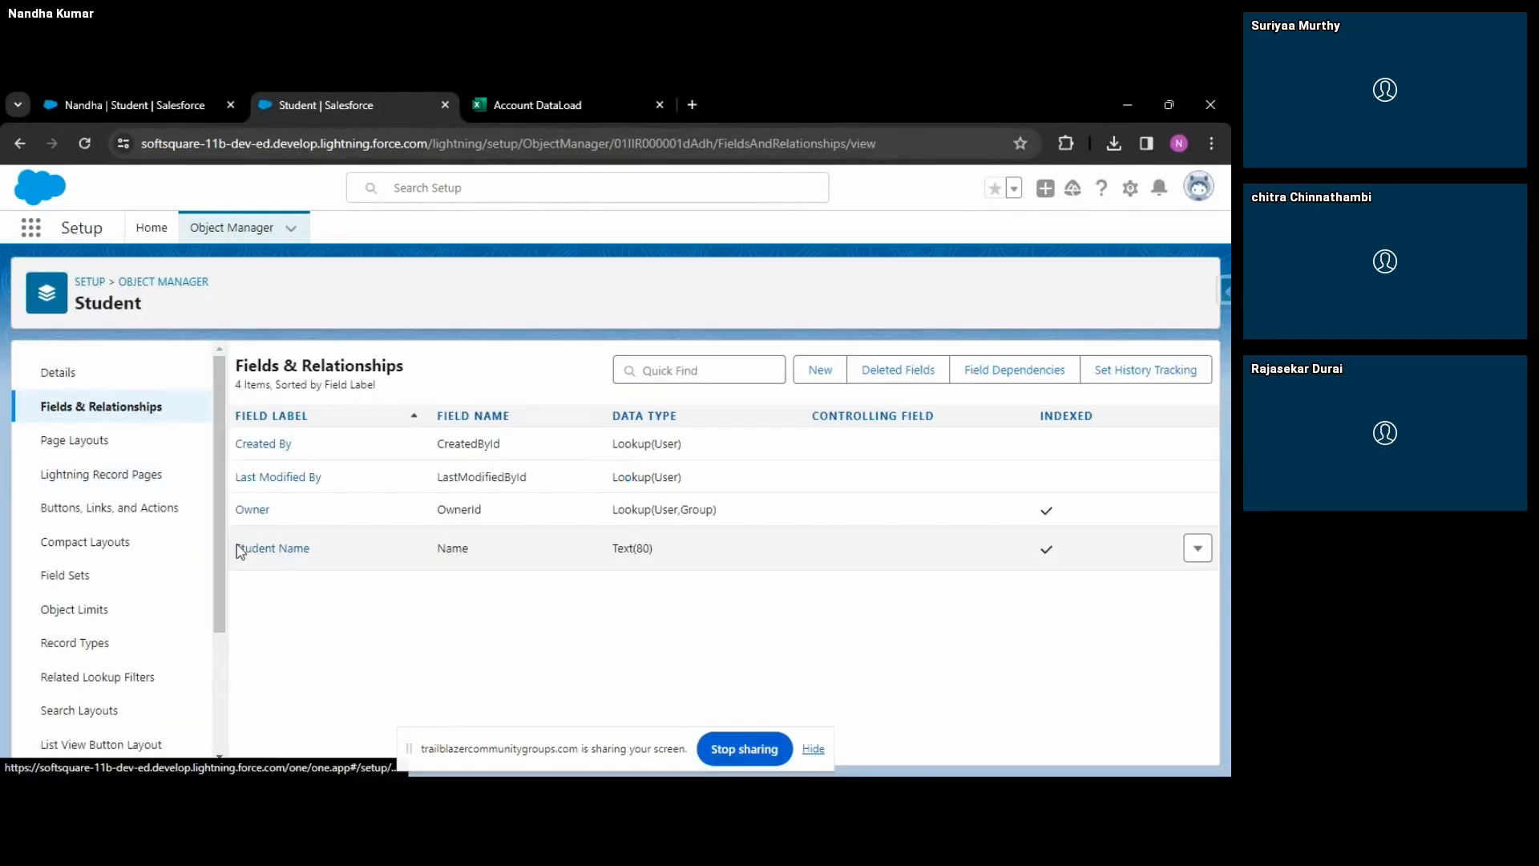
pyautogui.click(270, 550)
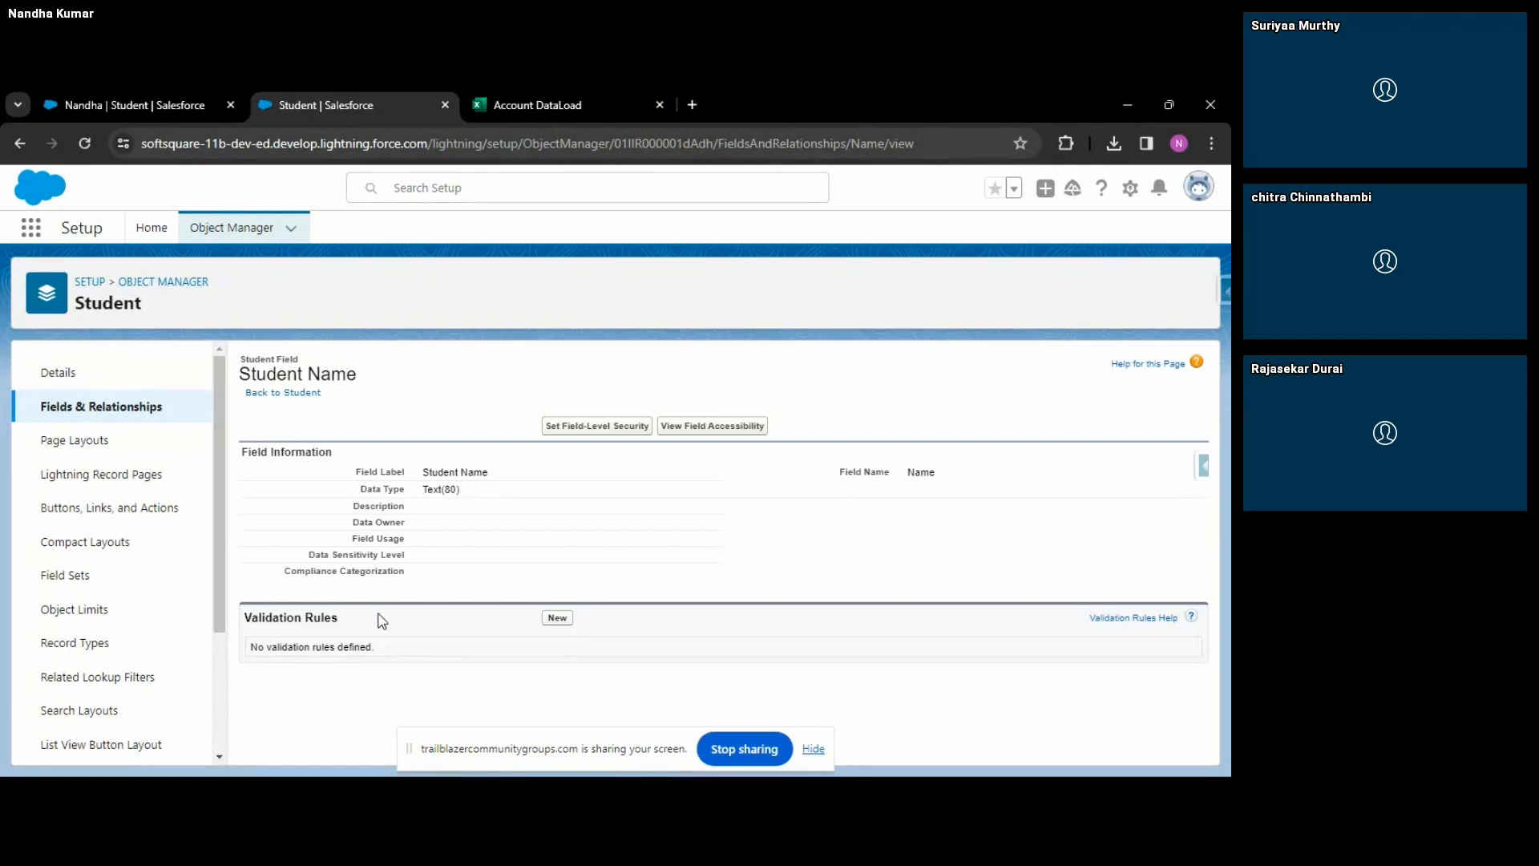
# Edit the Student object's details and try an Auto Number record name with display format Stu-{0000} and starting number 1.
pyautogui.click(61, 374)
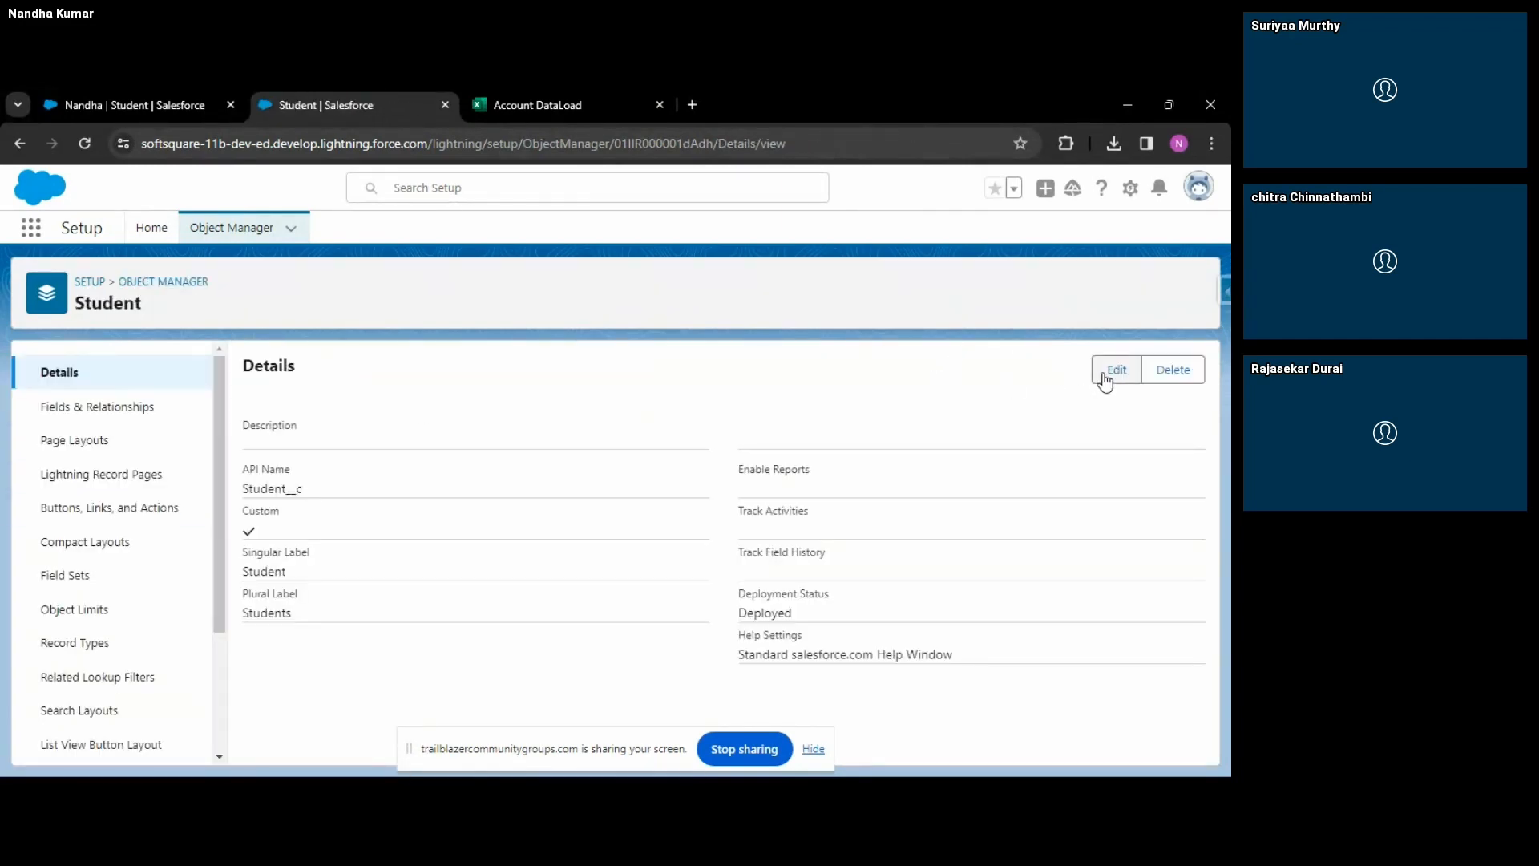
pyautogui.click(1118, 376)
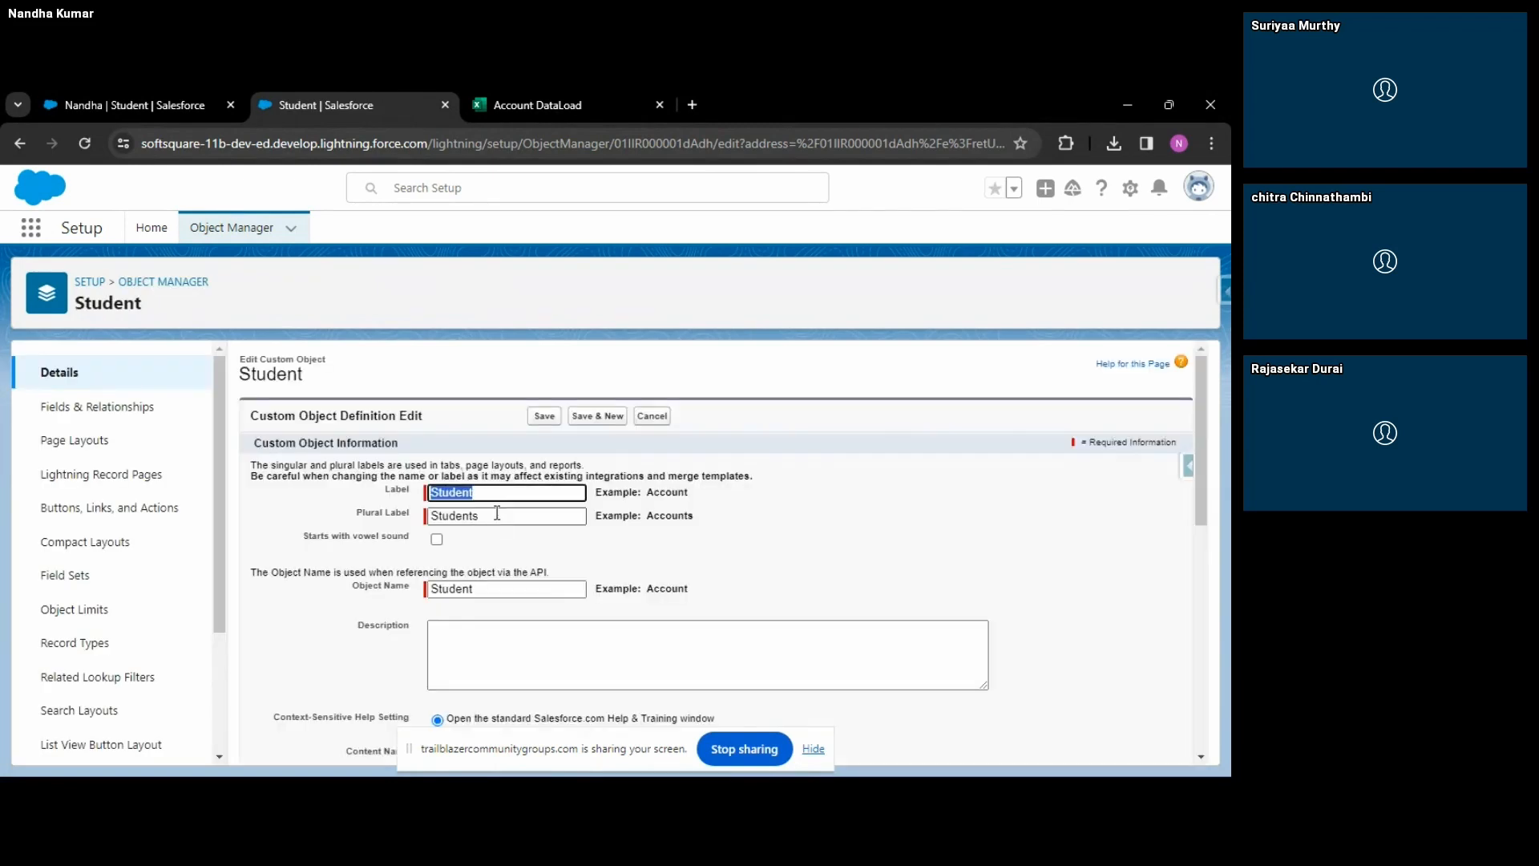
pyautogui.scroll(-5, 497, 513)
pyautogui.scroll(1, 502, 531)
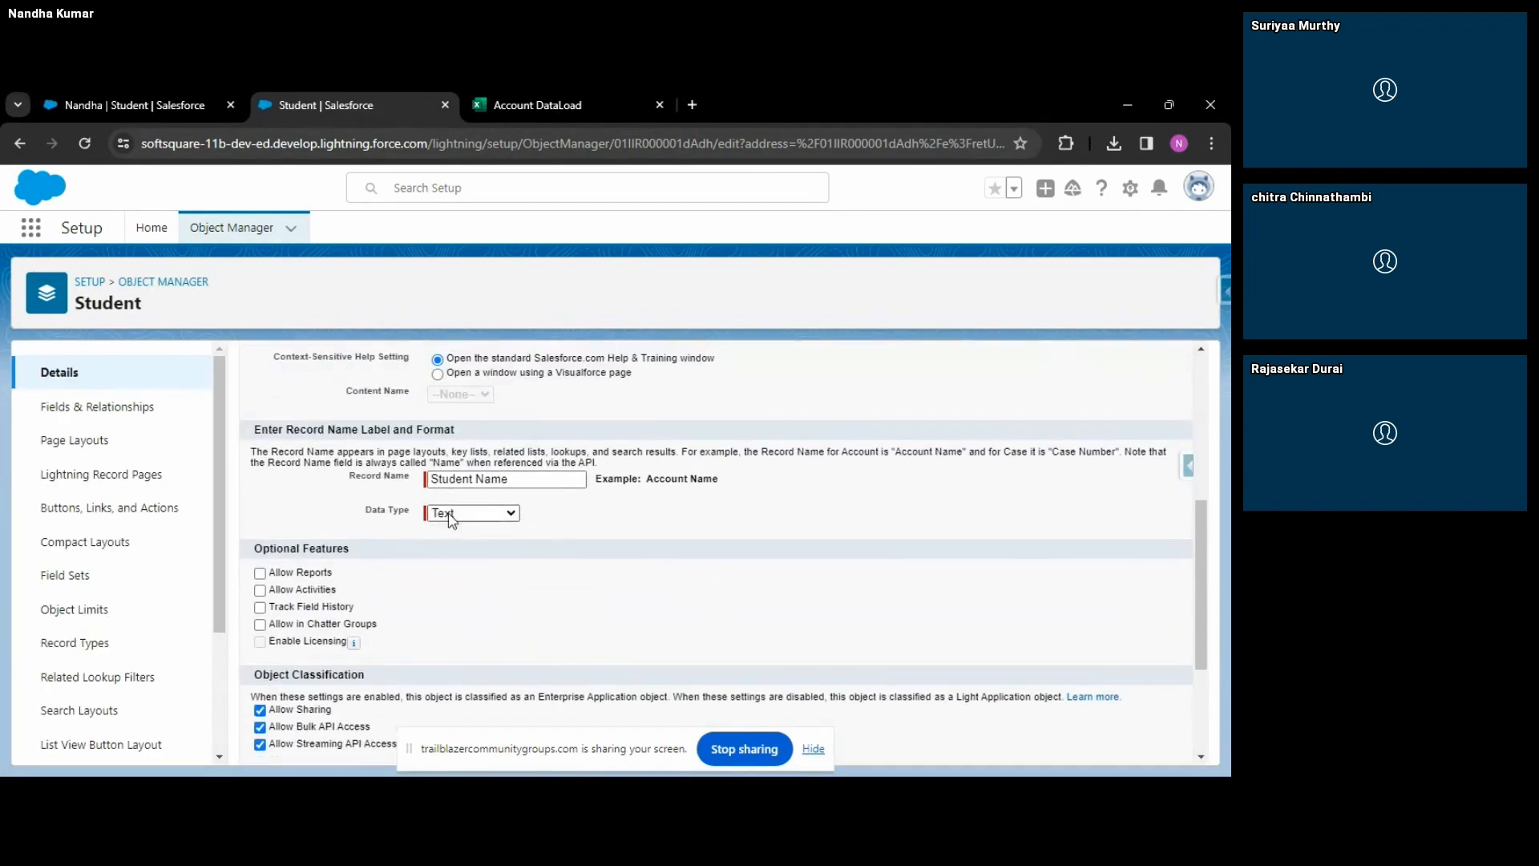
pyautogui.click(465, 515)
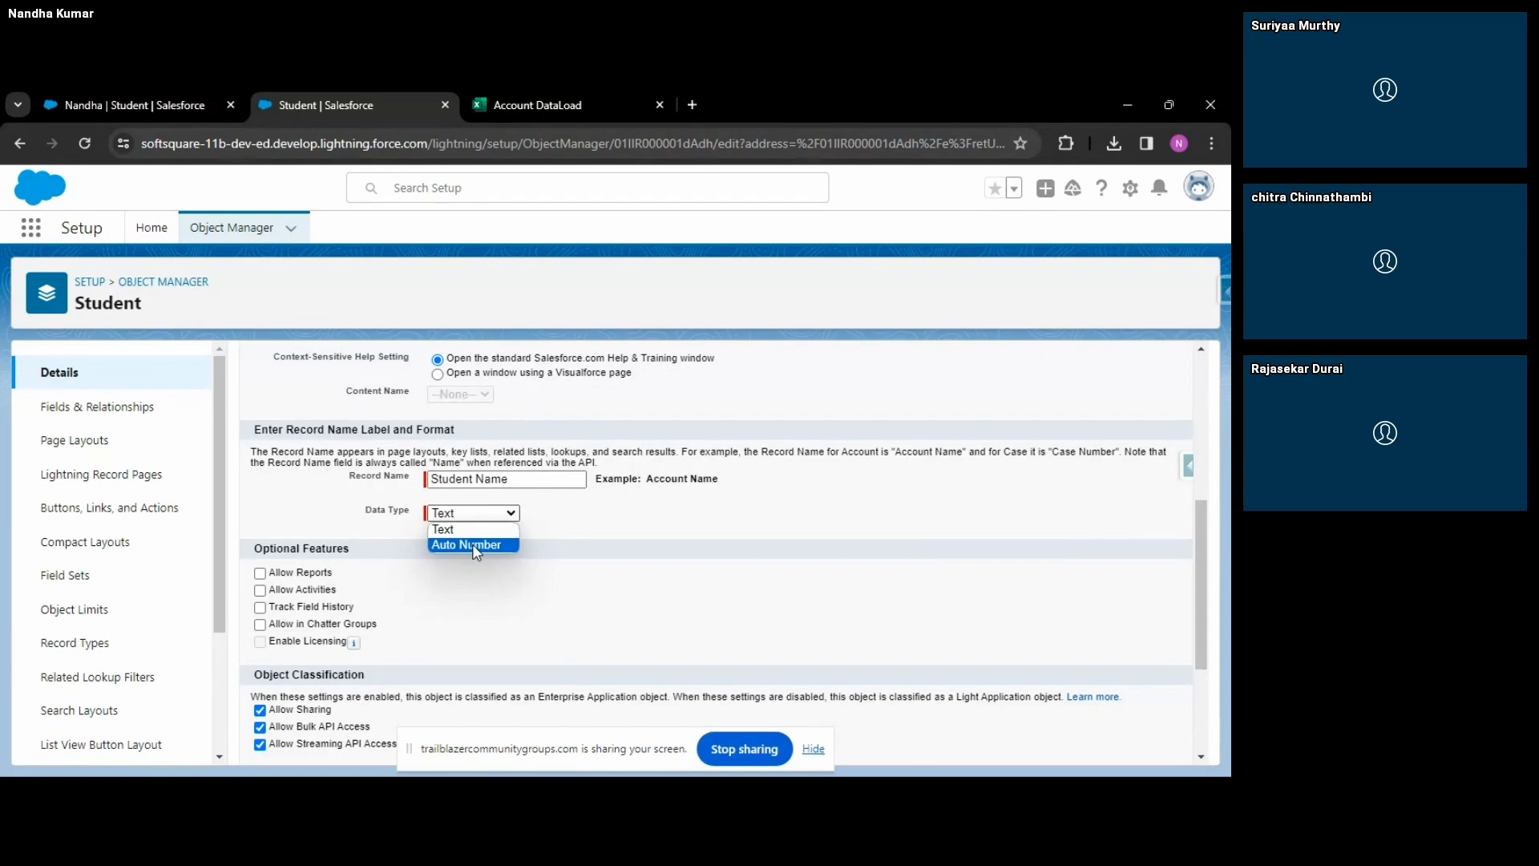
pyautogui.click(473, 545)
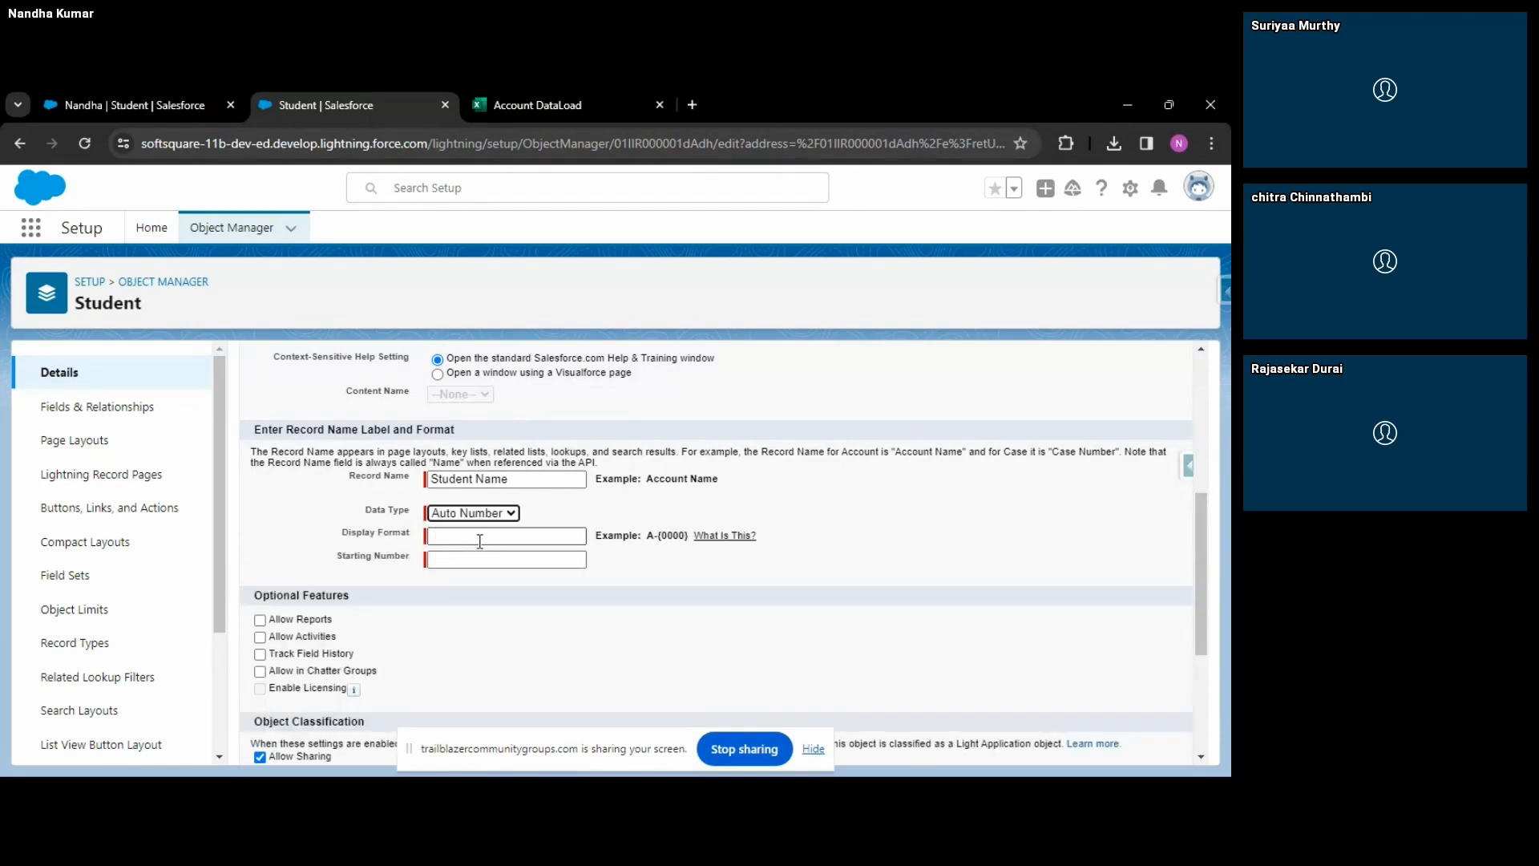
pyautogui.click(479, 537)
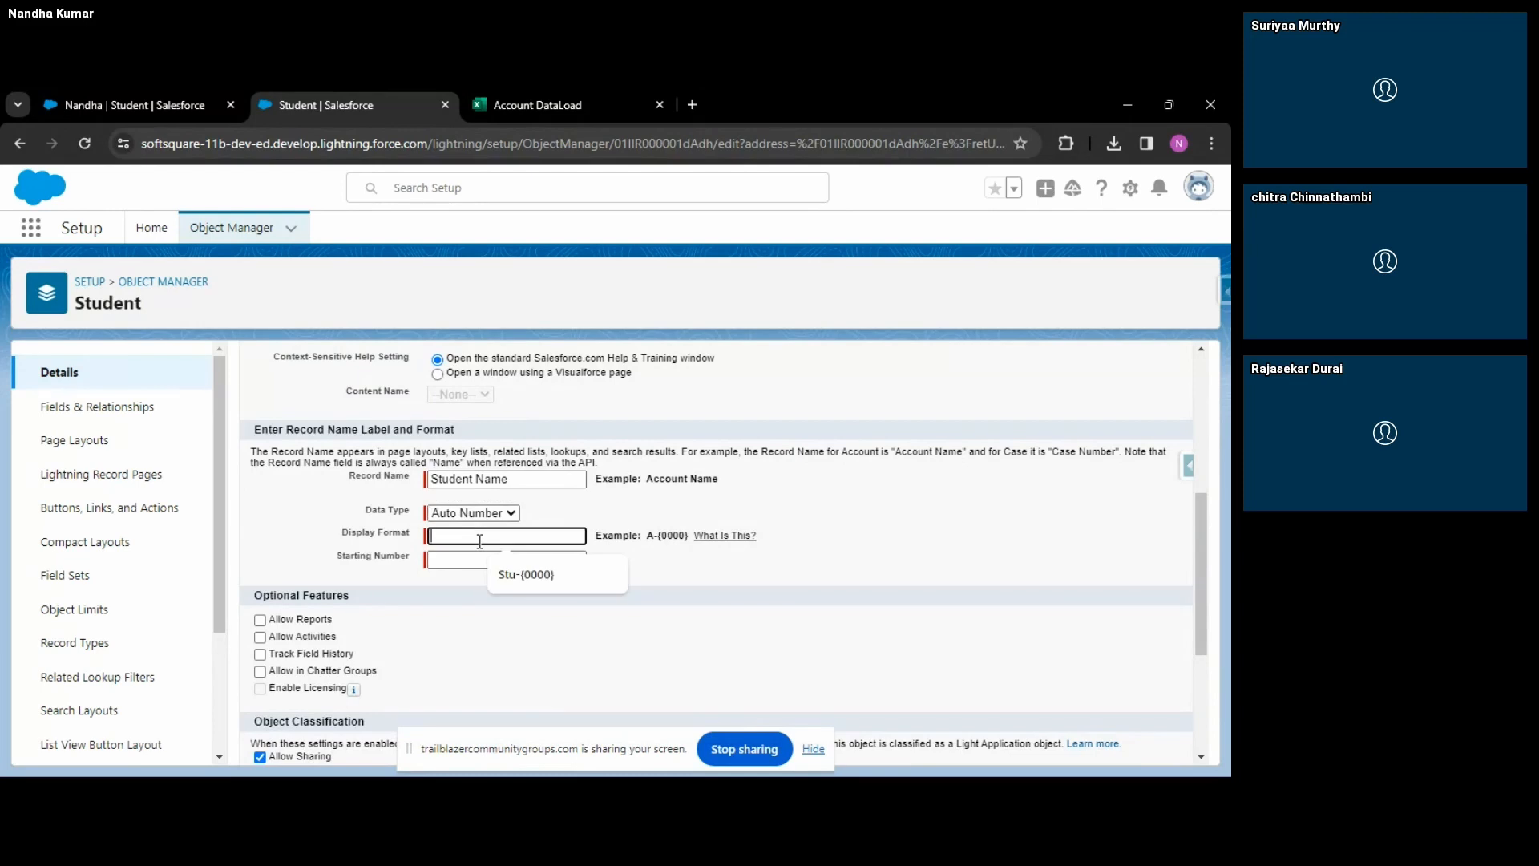
pyautogui.write('u-{0000}')
pyautogui.click(480, 560)
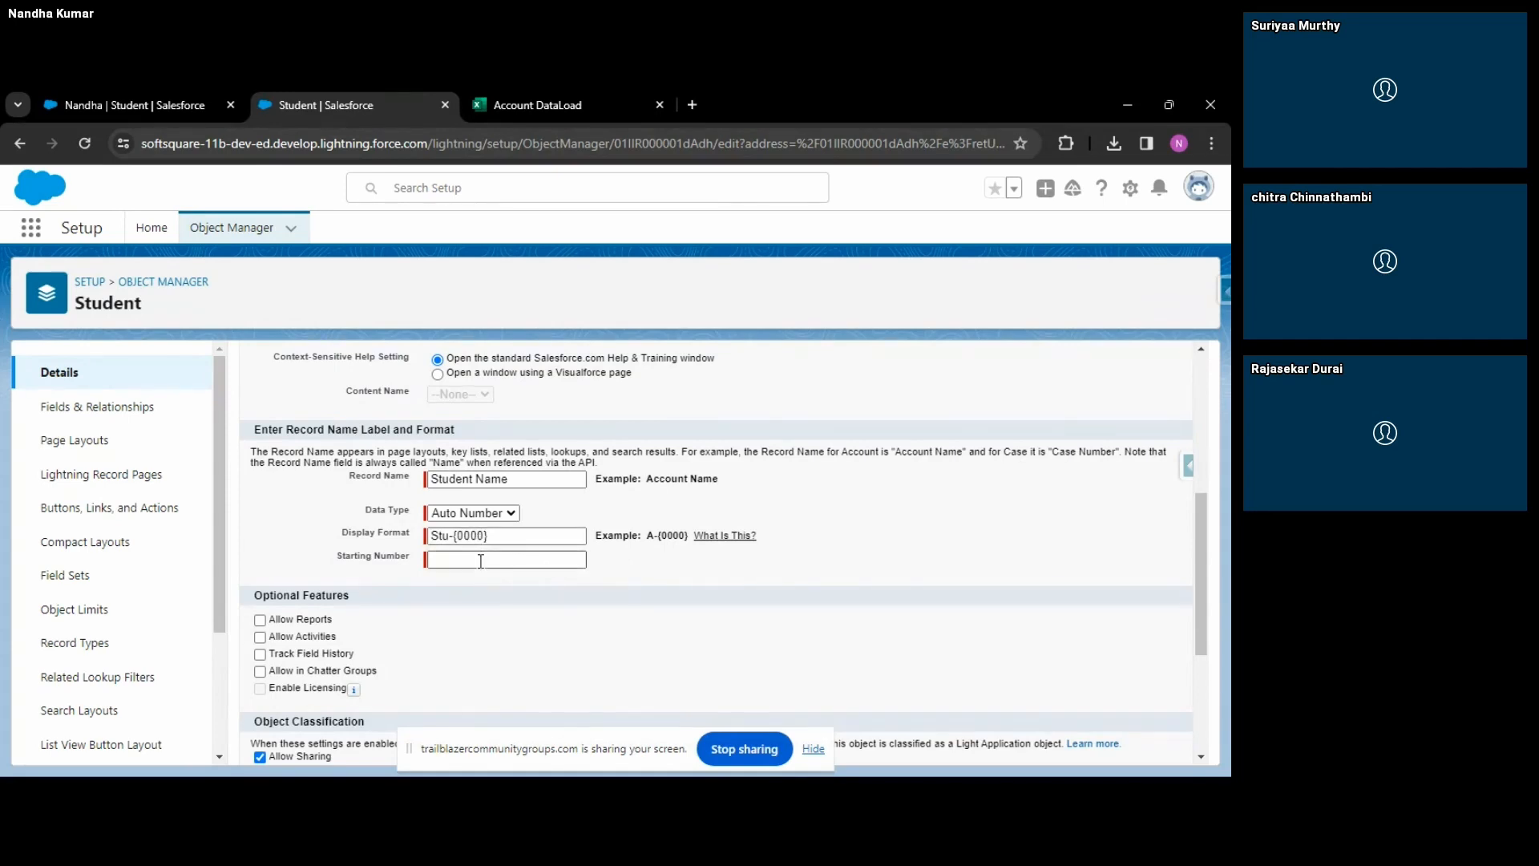
pyautogui.write('1')
pyautogui.click(667, 632)
pyautogui.scroll(1, 464, 521)
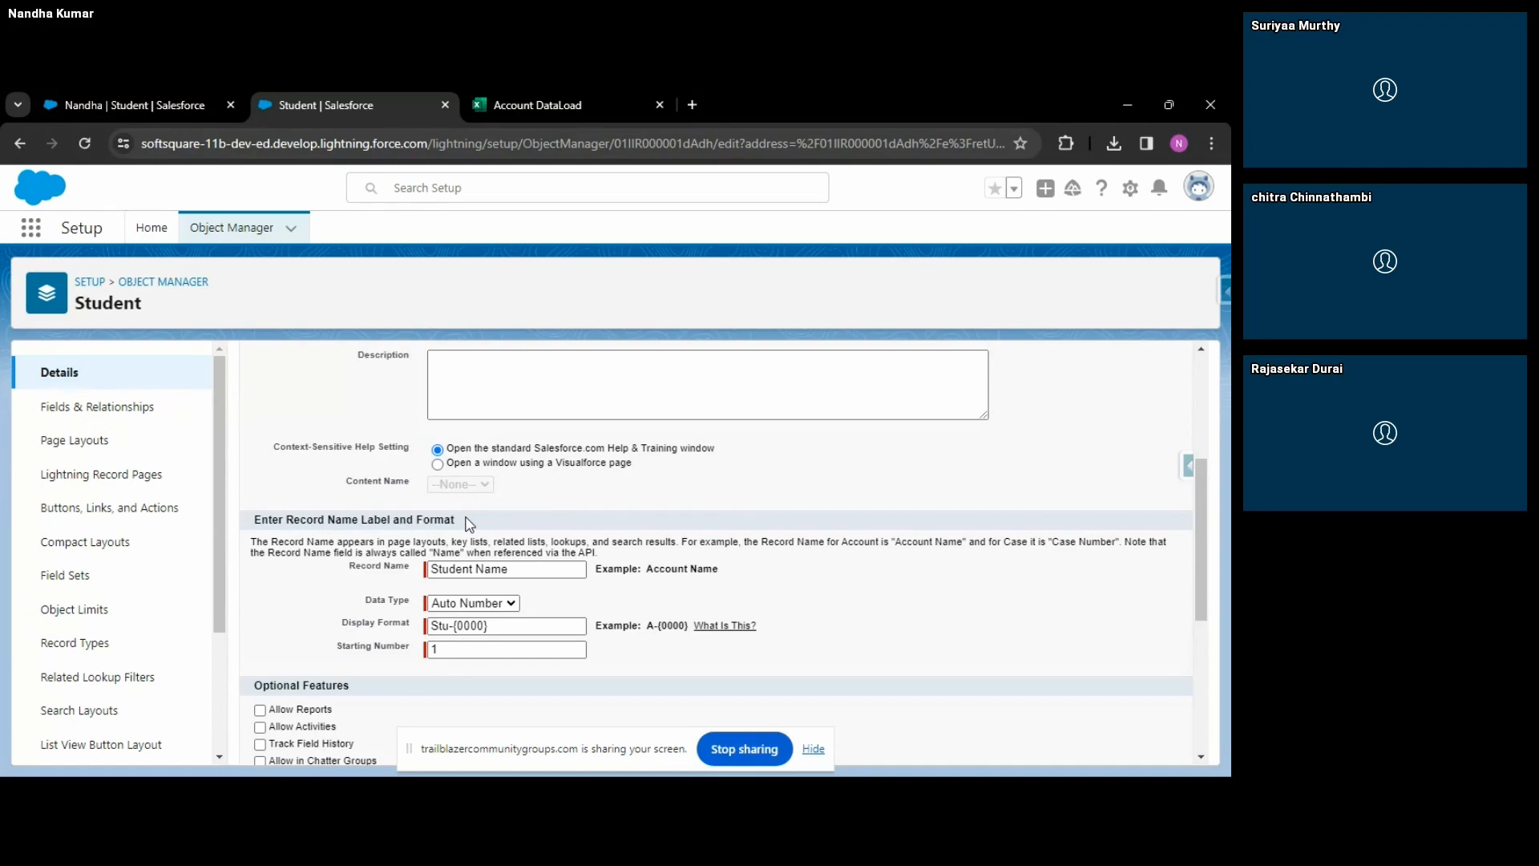
# Review the record name's data type options and the other Student object settings, and cancel the edit.
pyautogui.click(471, 611)
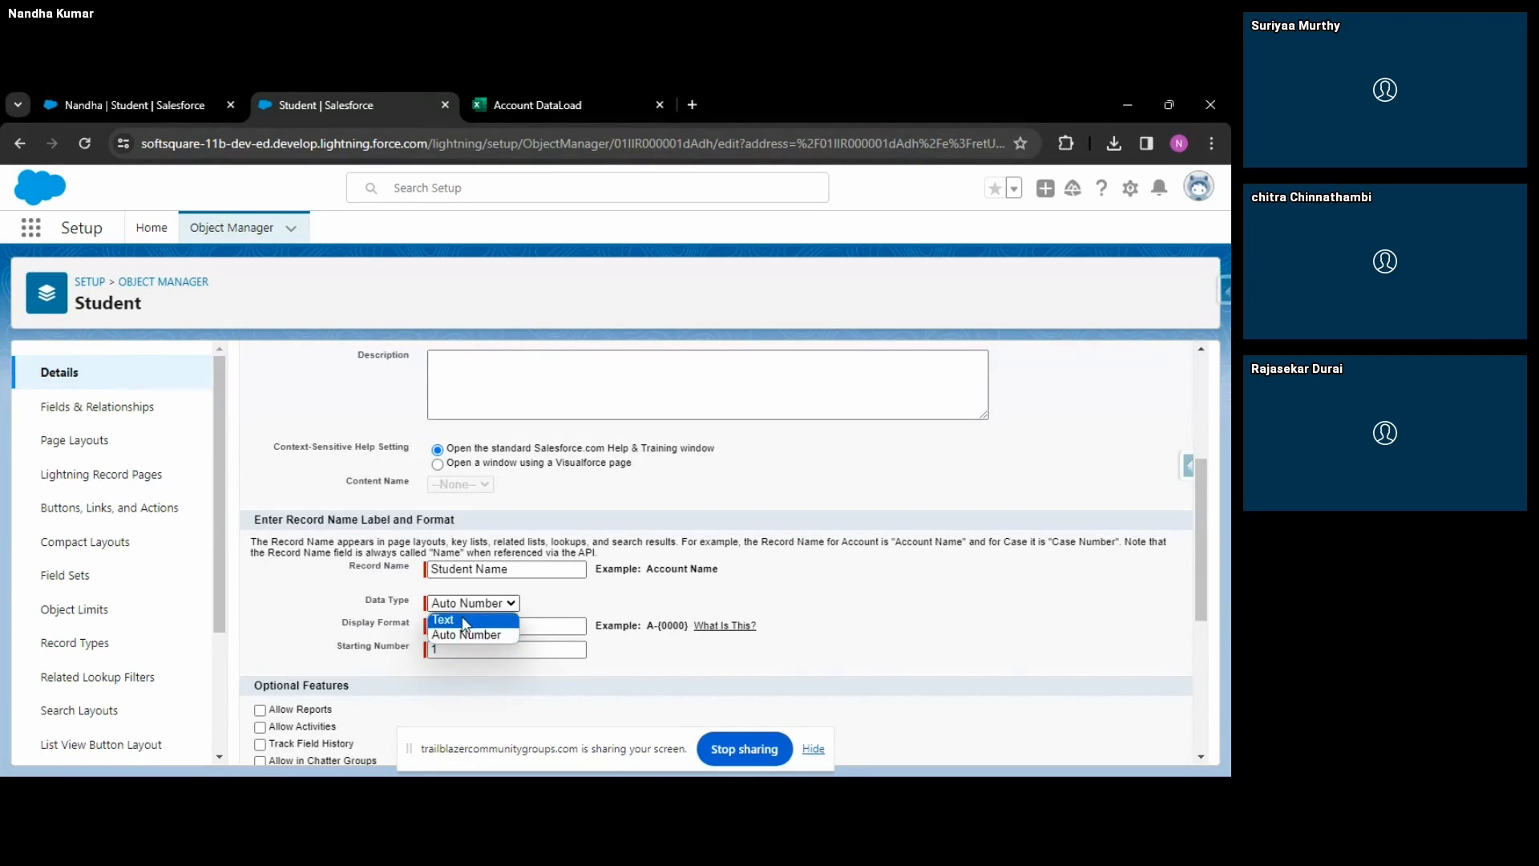
pyautogui.click(589, 607)
pyautogui.scroll(-3, 589, 607)
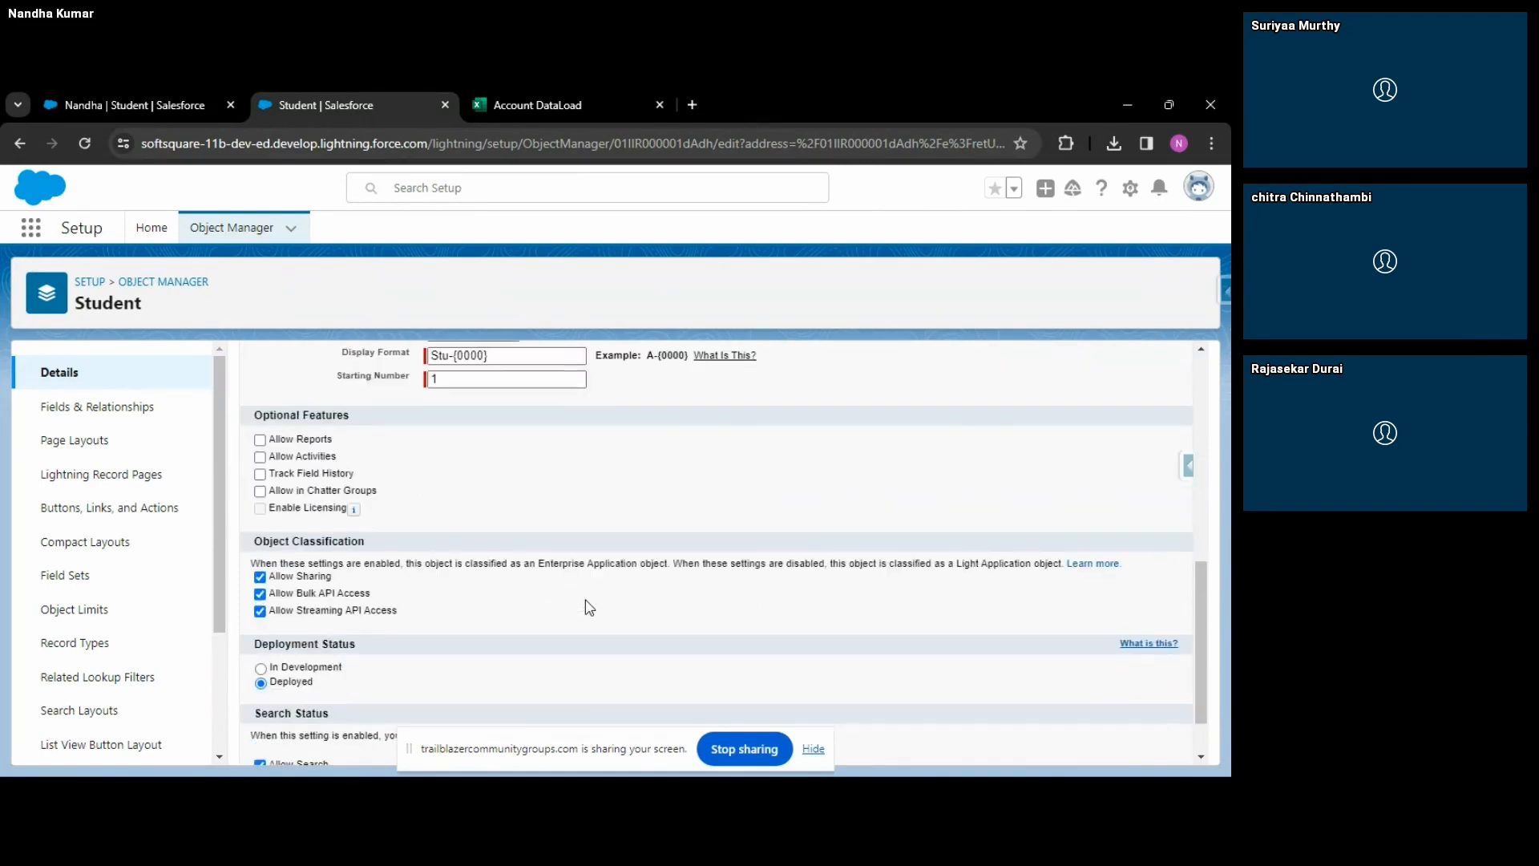
pyautogui.scroll(1, 589, 606)
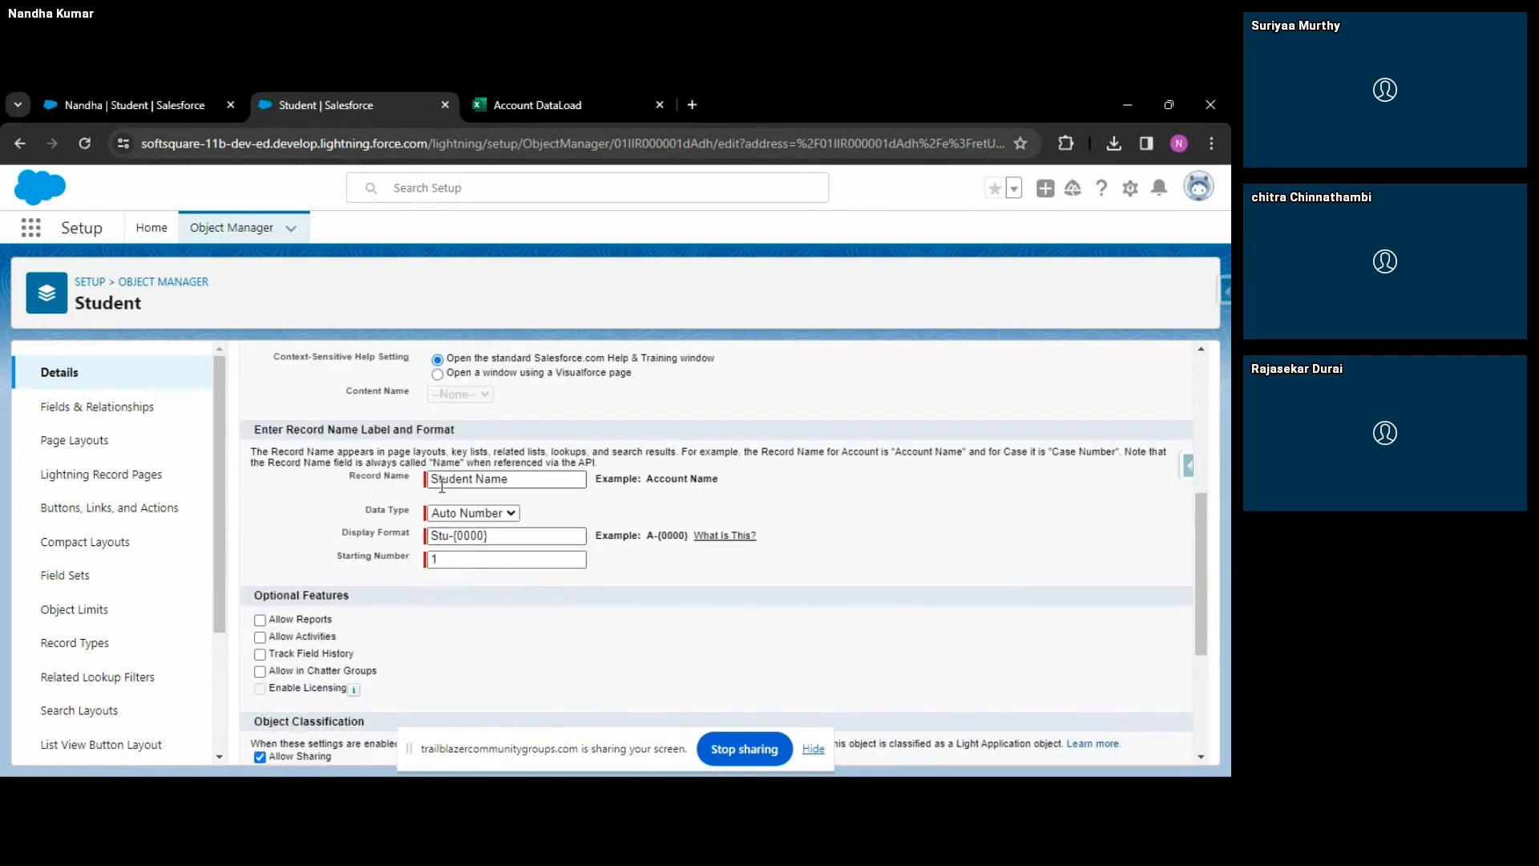
pyautogui.moveTo(430, 478); pyautogui.dragTo(508, 479)
pyautogui.scroll(5, 767, 507)
pyautogui.scroll(-5, 632, 593)
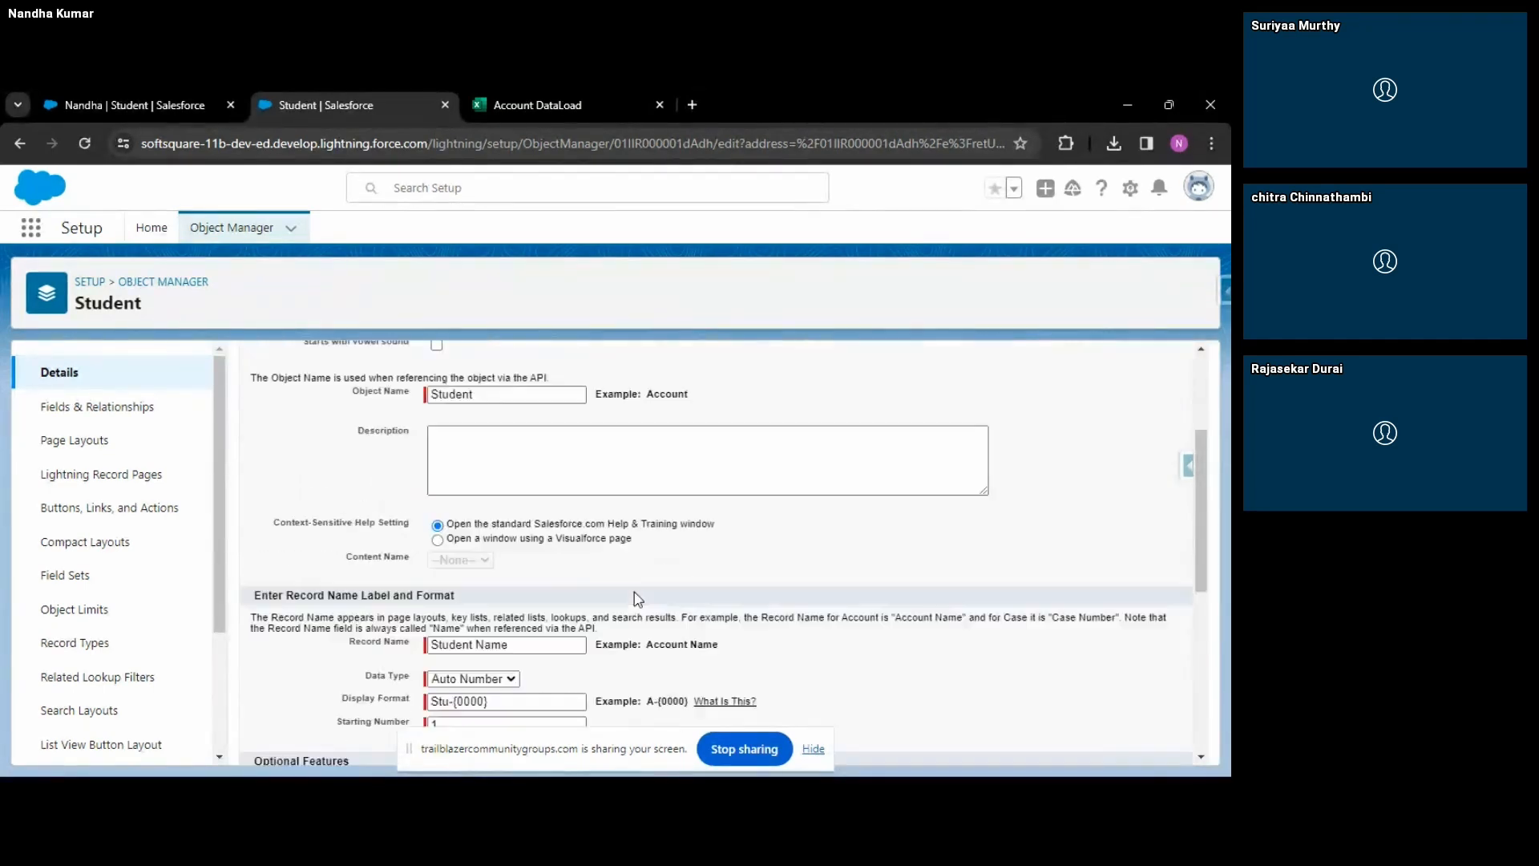
pyautogui.scroll(5, 641, 561)
pyautogui.click(653, 417)
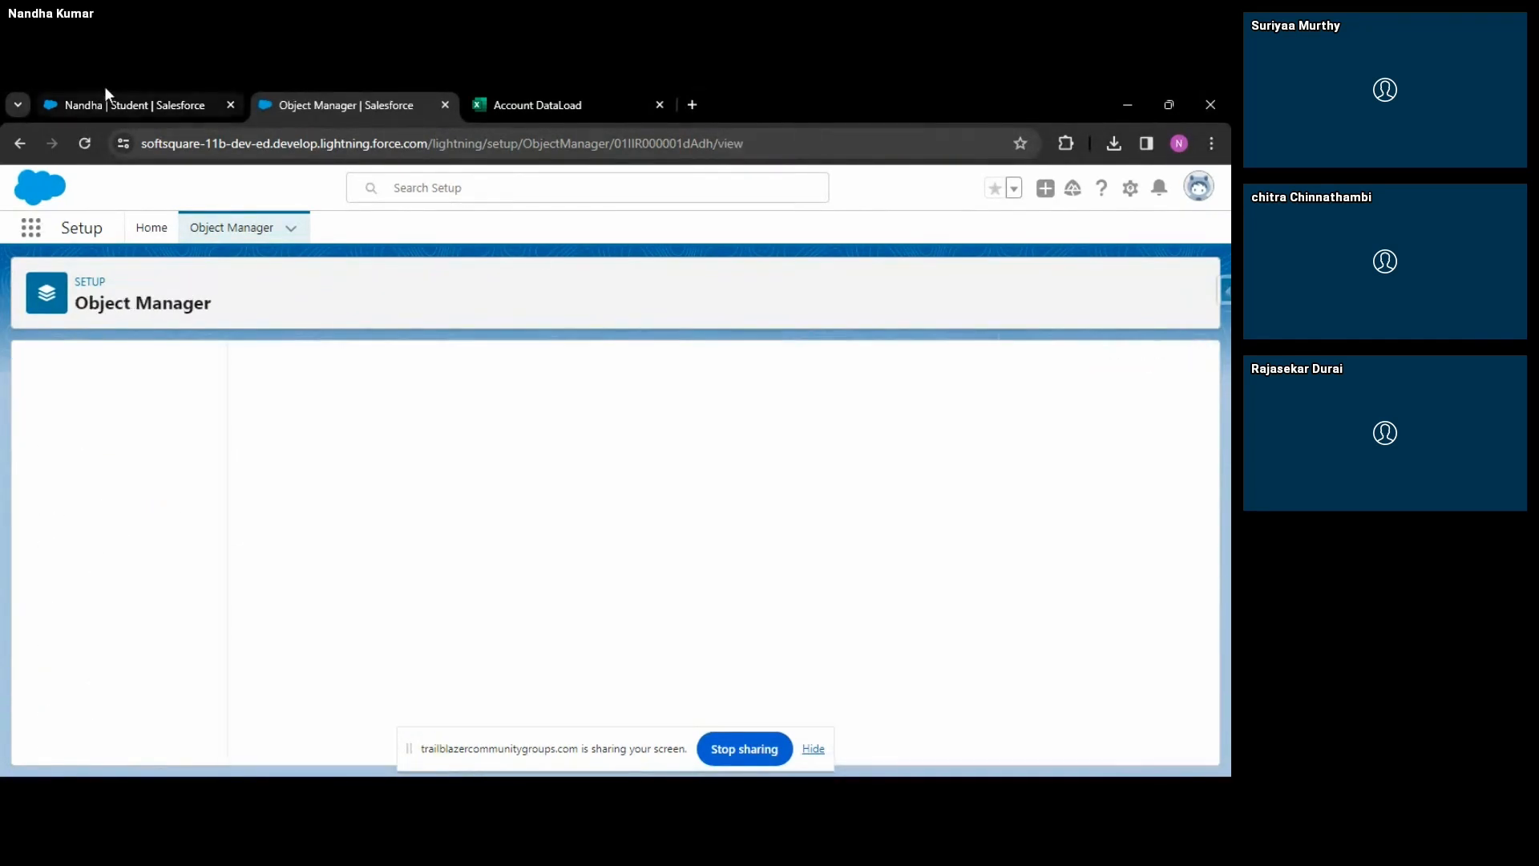
# Switch to the presentation to view the Object Fields slide and return to the Student object in Salesforce.
pyautogui.click(121, 105)
pyautogui.click(361, 105)
pyautogui.hotkey('alt', 'Tab')
pyautogui.click(549, 333)
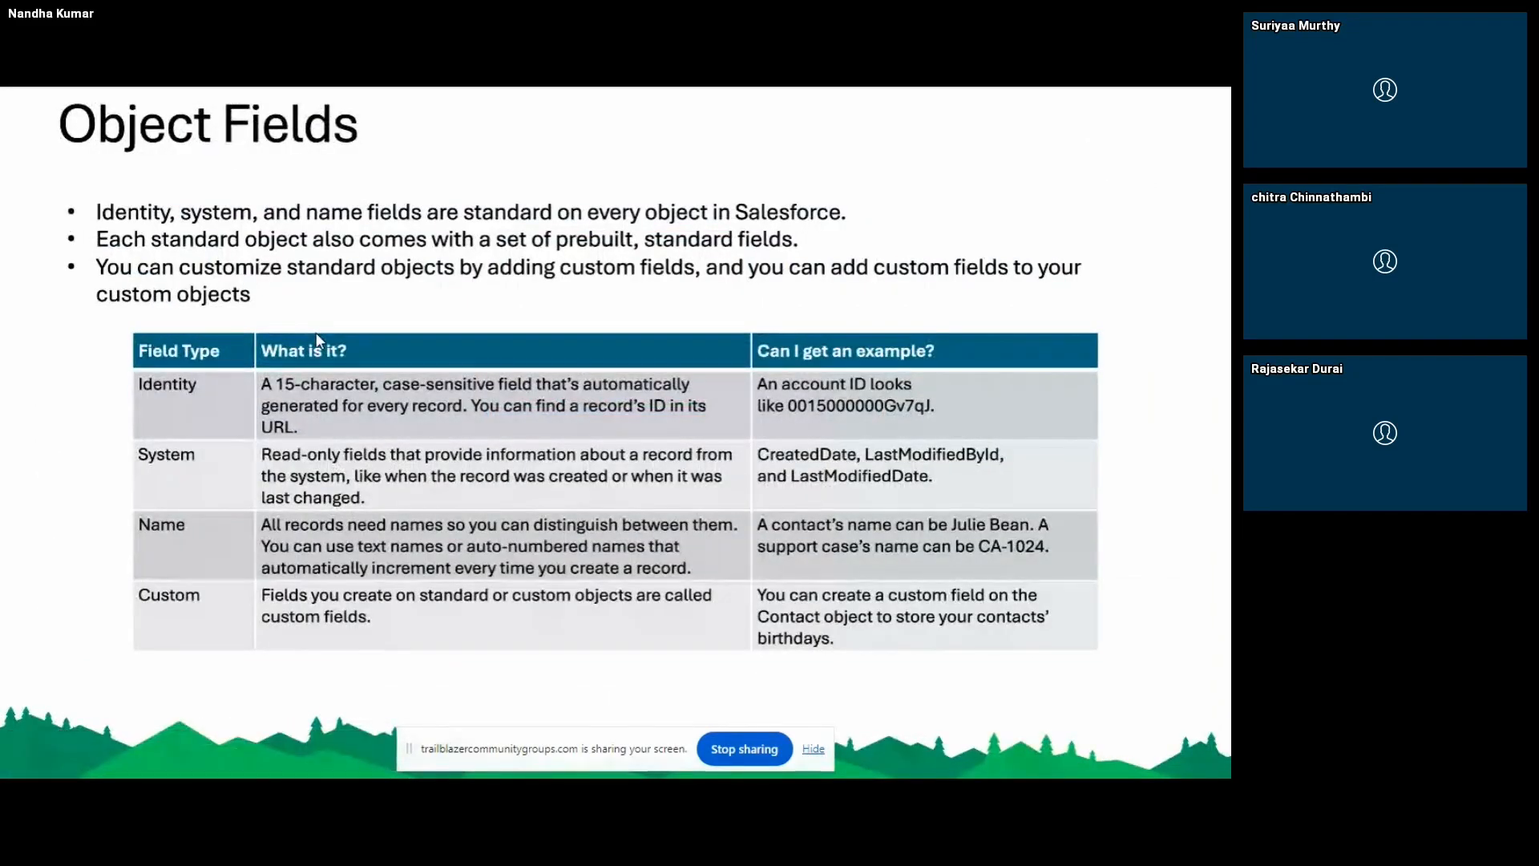
pyautogui.hotkey('alt', 'Tab')
pyautogui.click(569, 334)
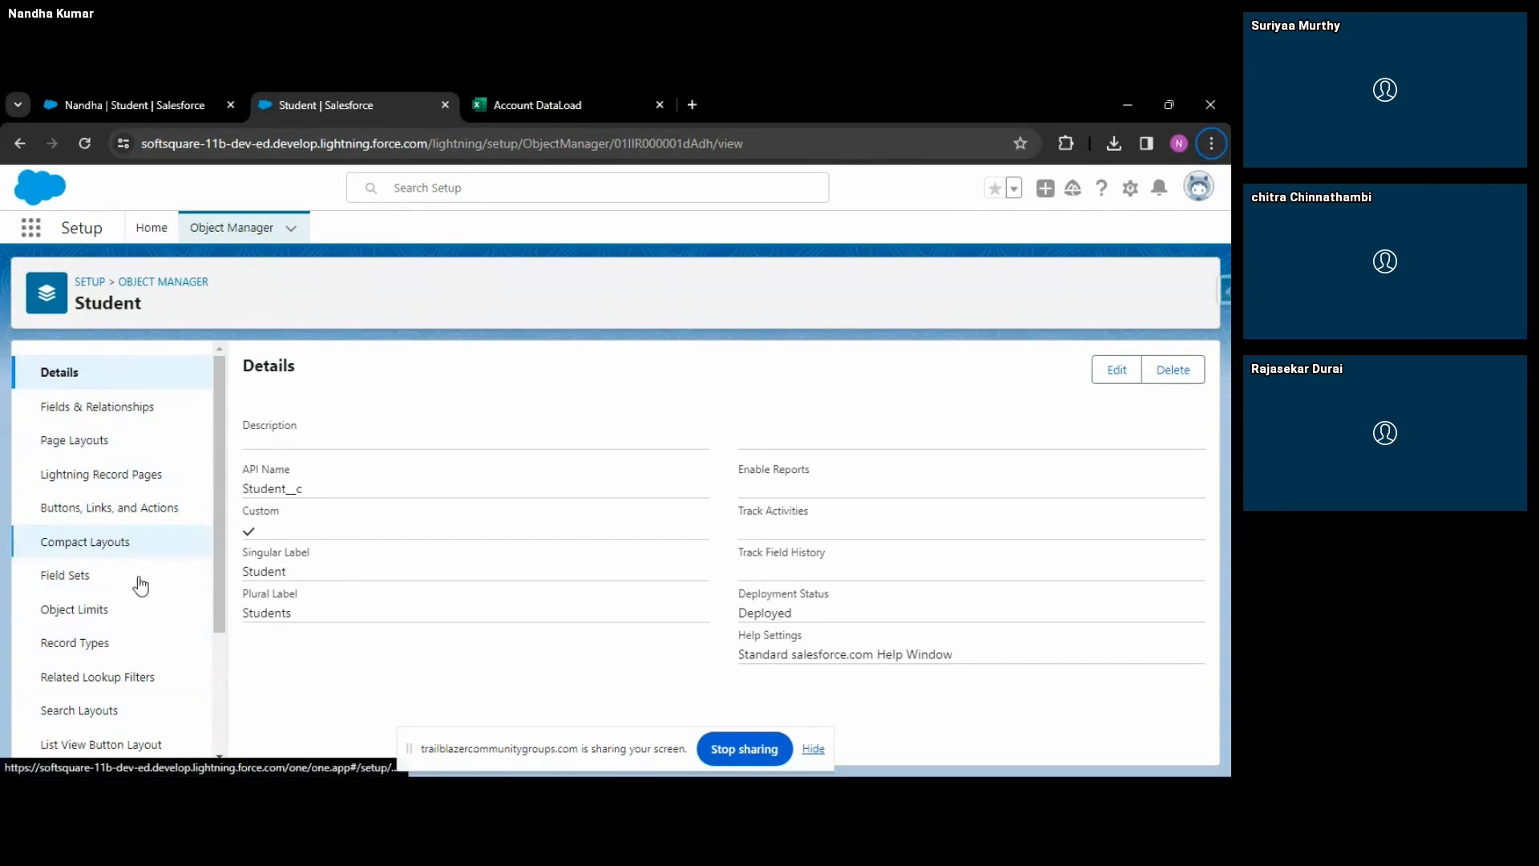
# Examine the Student object's Fields & Relationships and compare them with the field types on the Object Fields slide.
pyautogui.scroll(-2, 108, 673)
pyautogui.scroll(2, 111, 577)
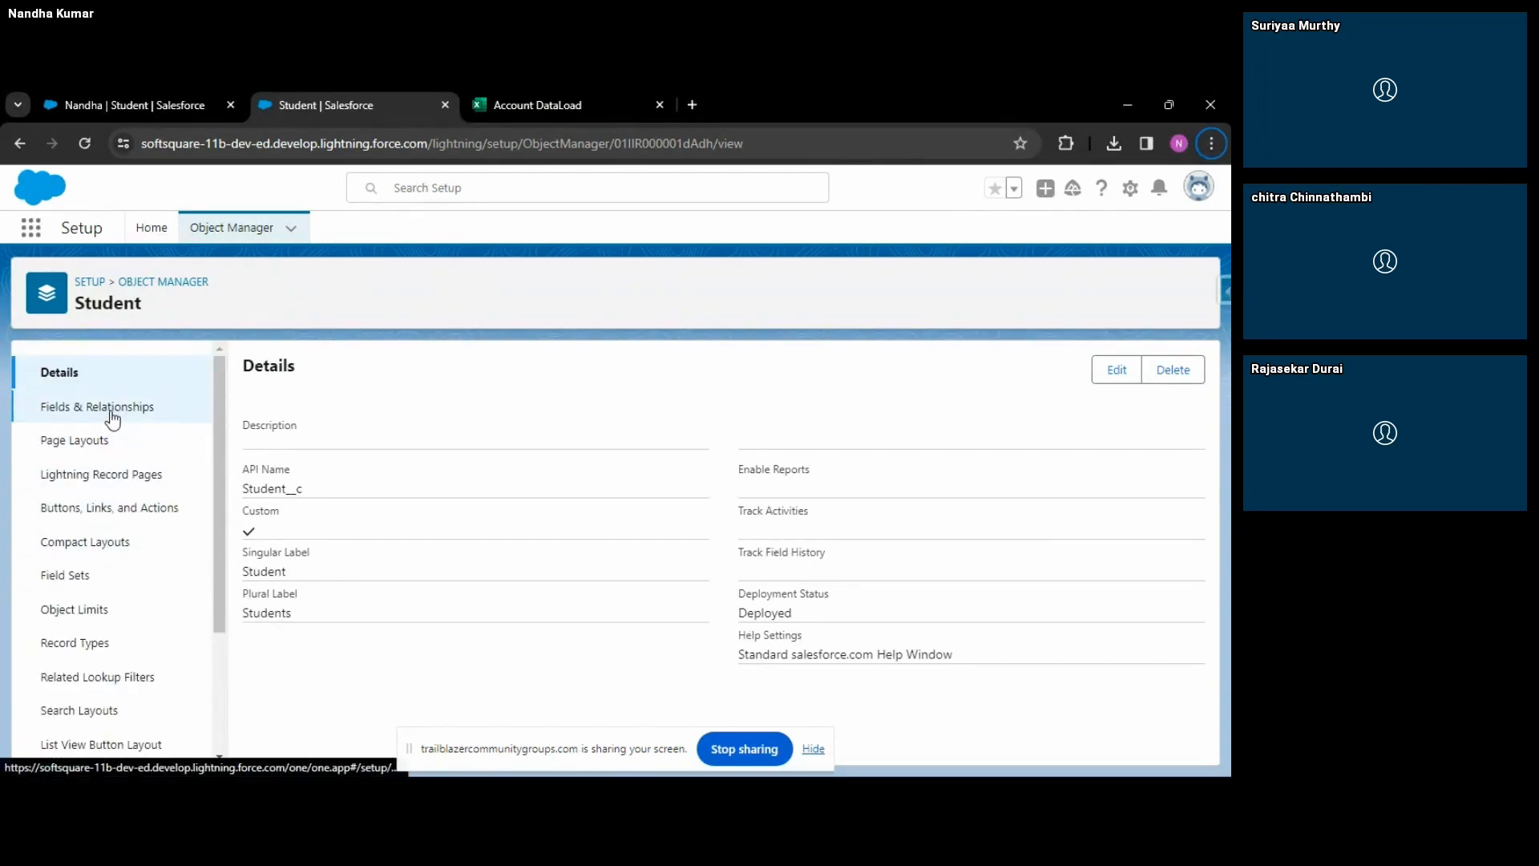
pyautogui.click(60, 415)
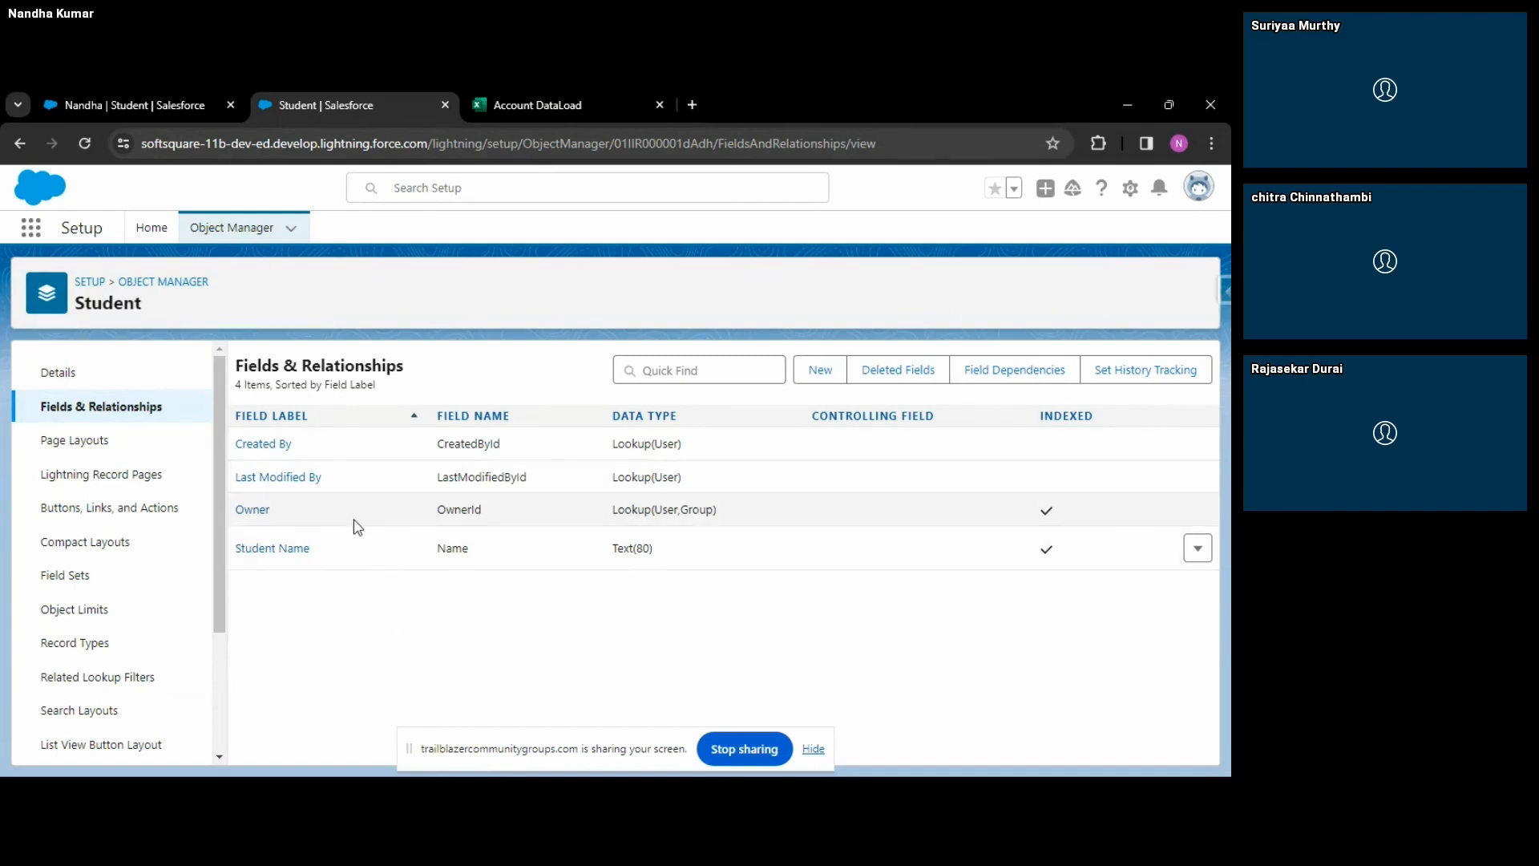
pyautogui.hotkey('alt', 'Tab')
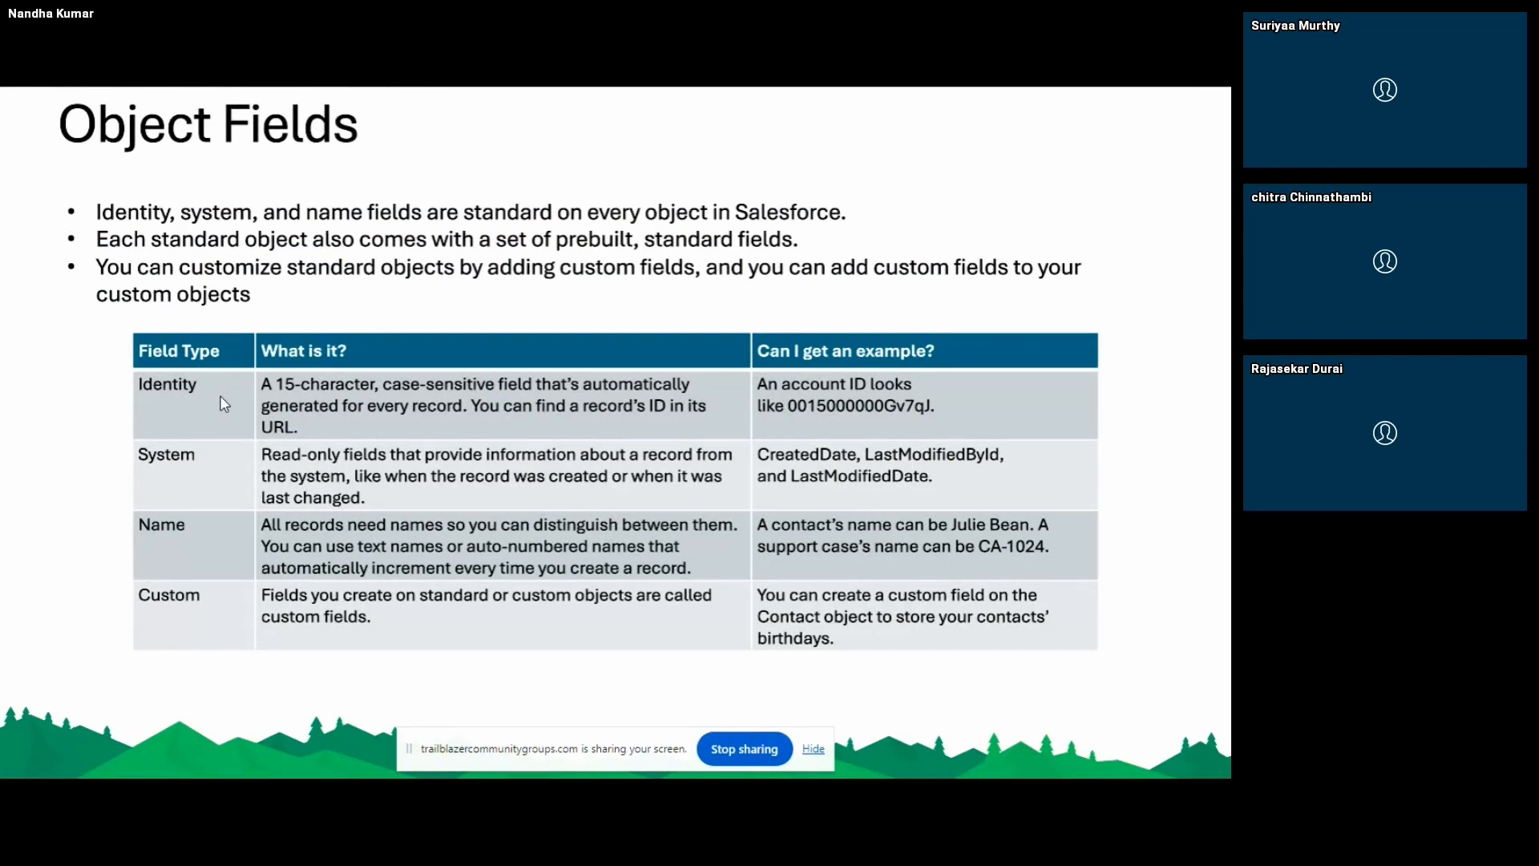
pyautogui.hotkey('alt', 'Tab')
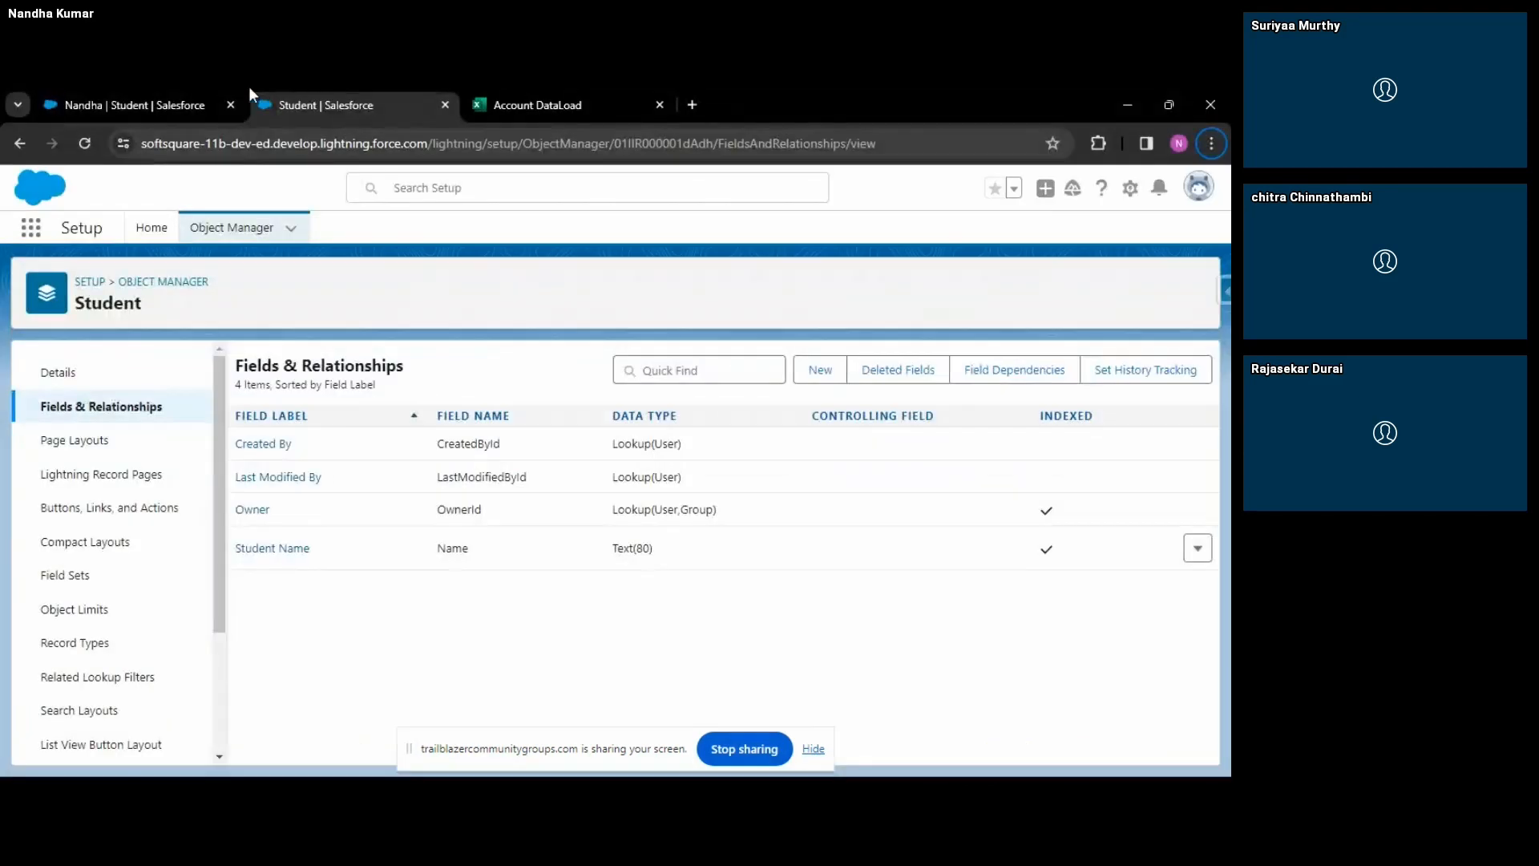
# Highlight the Student record's ID in its URL and compare it with the Identity field description on the Object Fields slide.
pyautogui.click(112, 102)
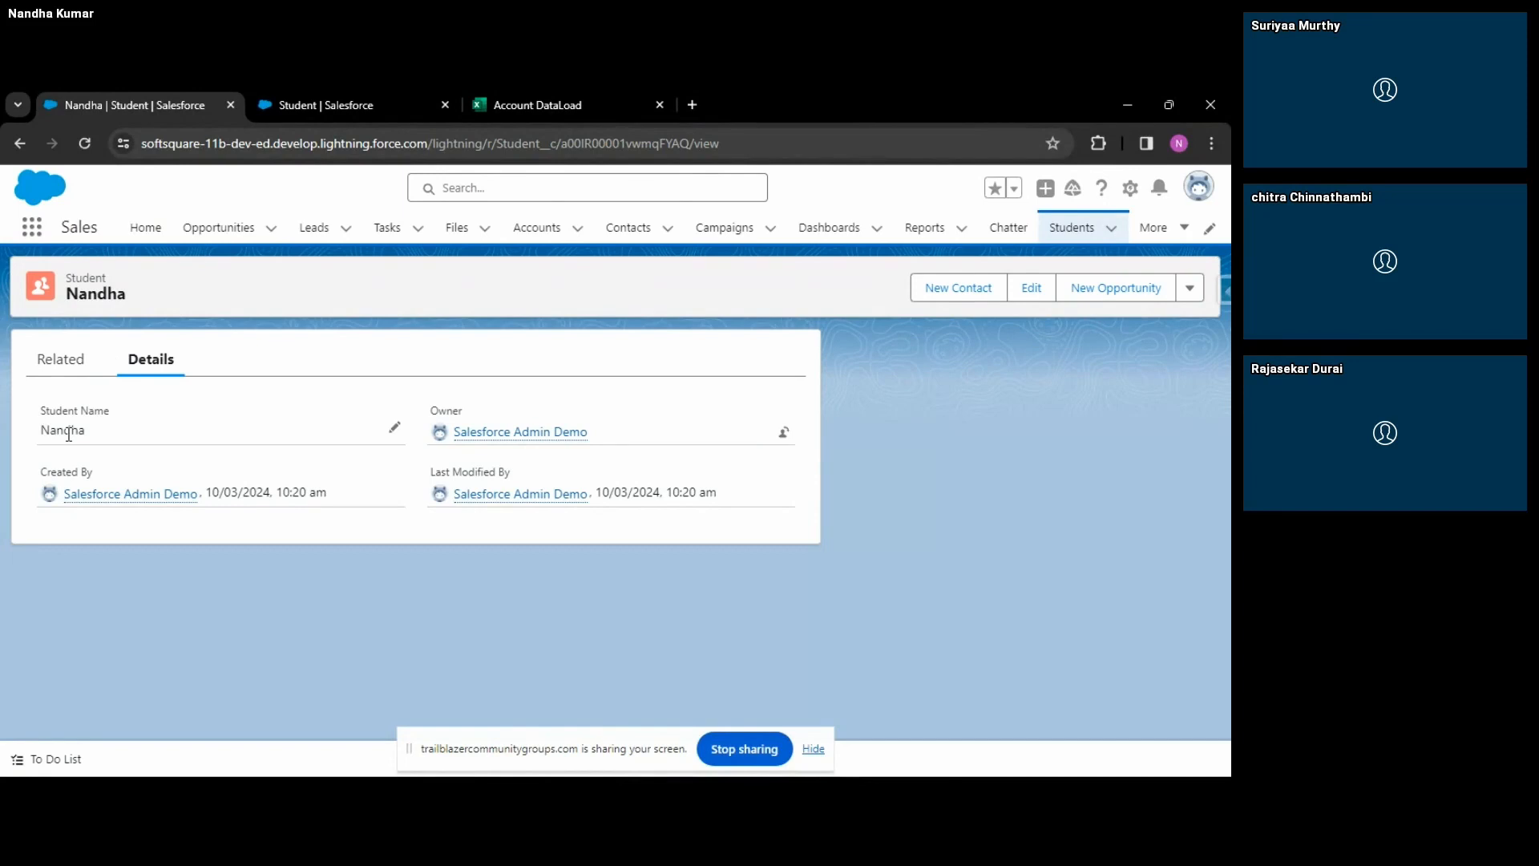
pyautogui.doubleClick(642, 144)
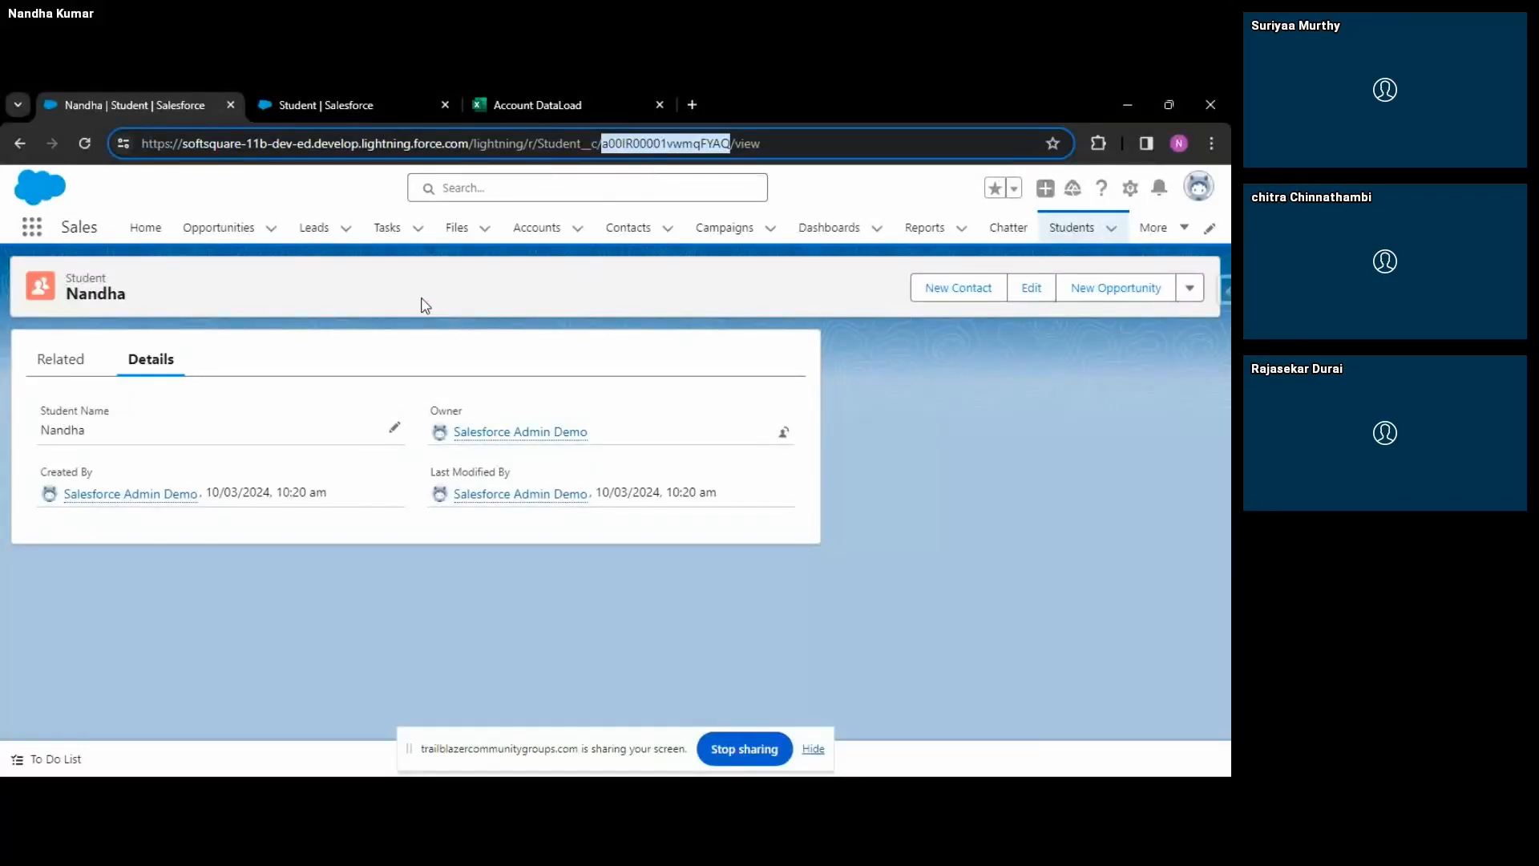
pyautogui.doubleClick(664, 152)
pyautogui.hotkey('alt', 'Tab')
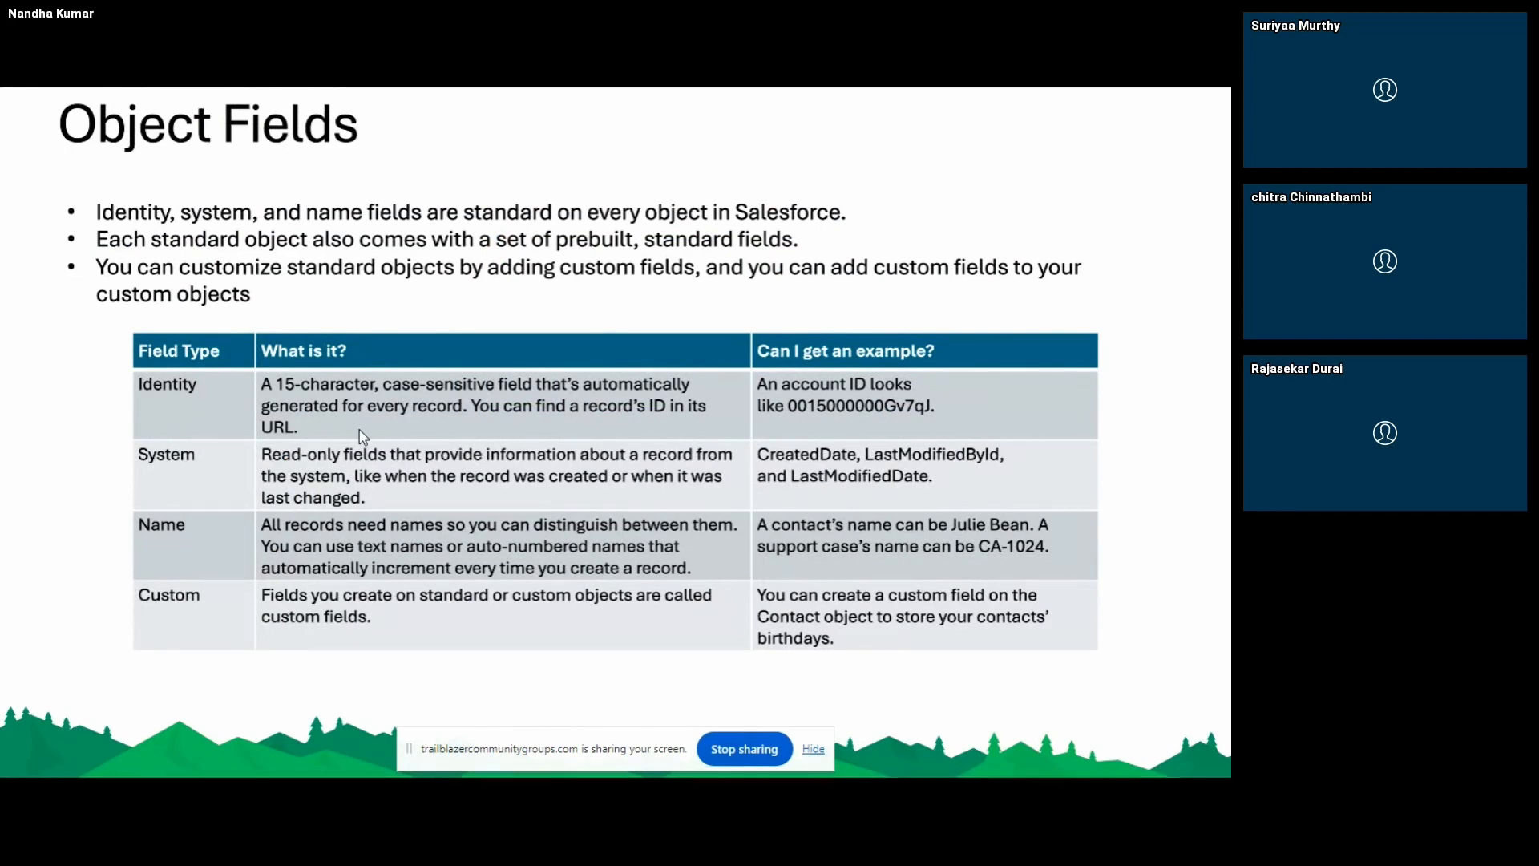
pyautogui.hotkey('alt', 'Tab')
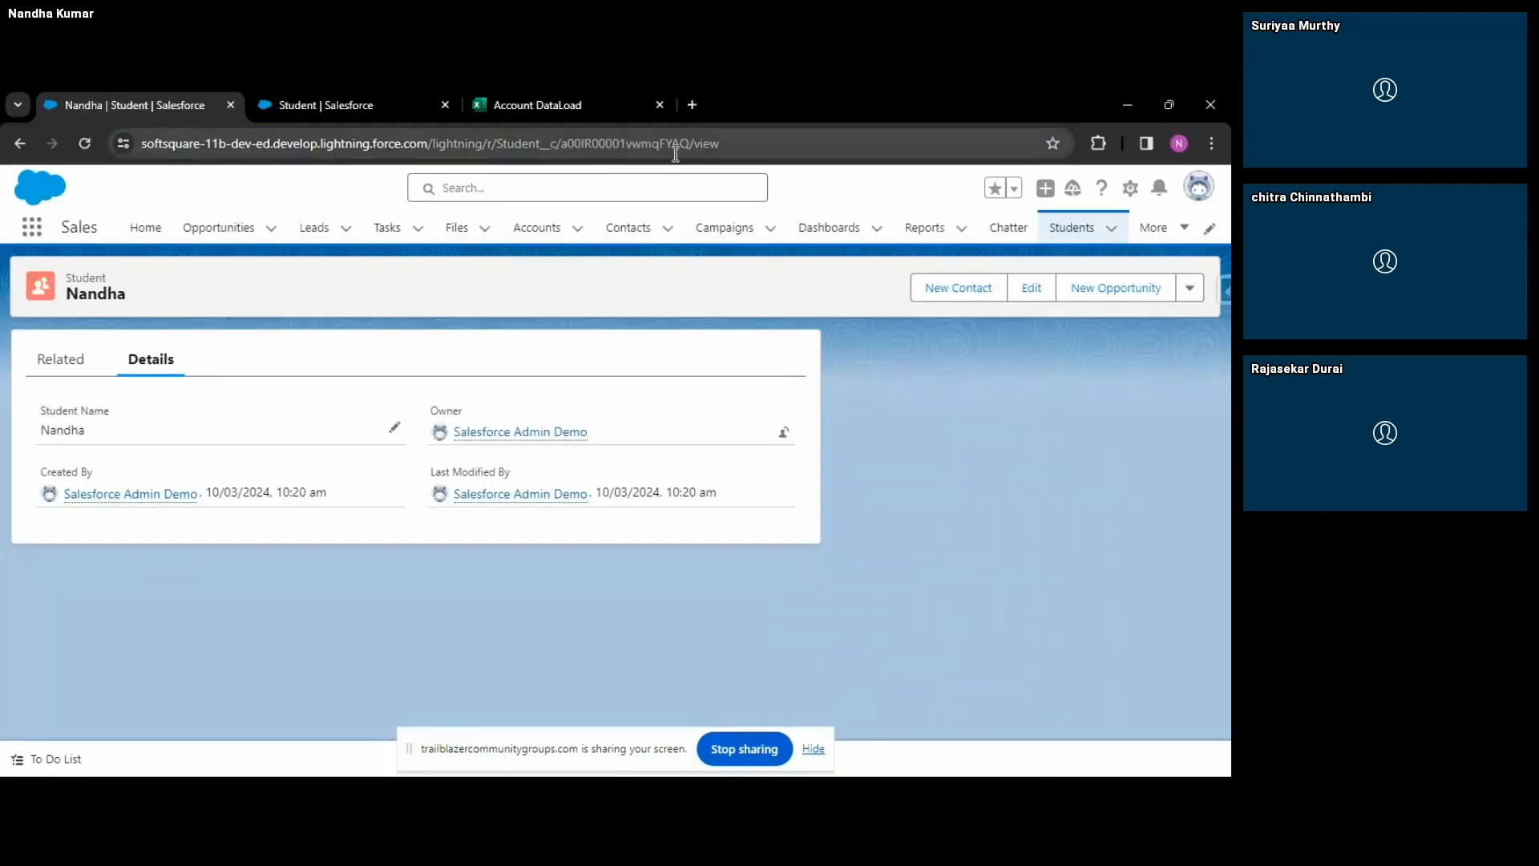
pyautogui.hotkey('alt', 'Tab')
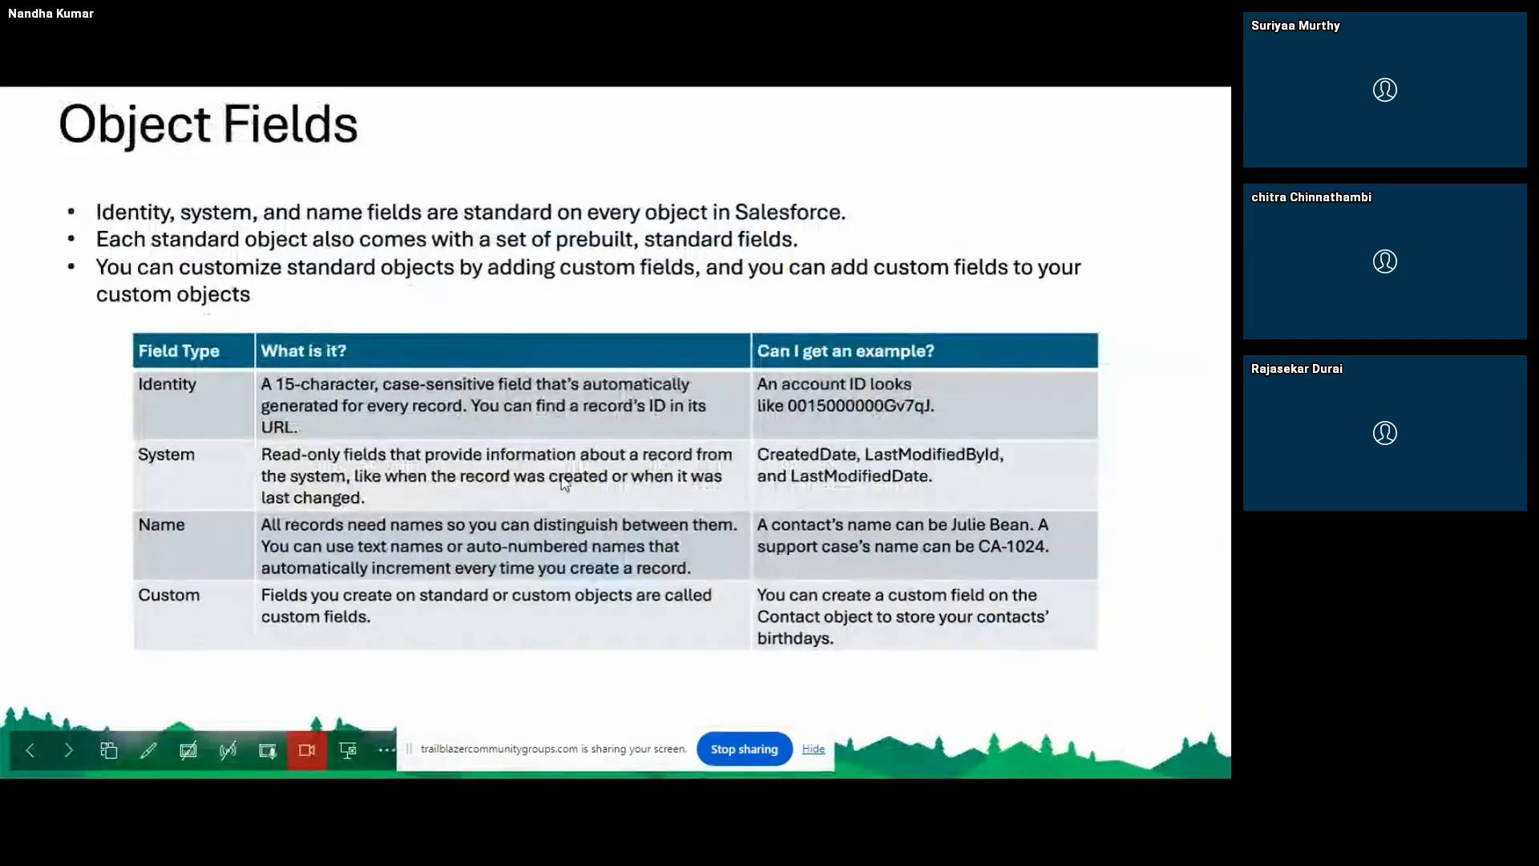
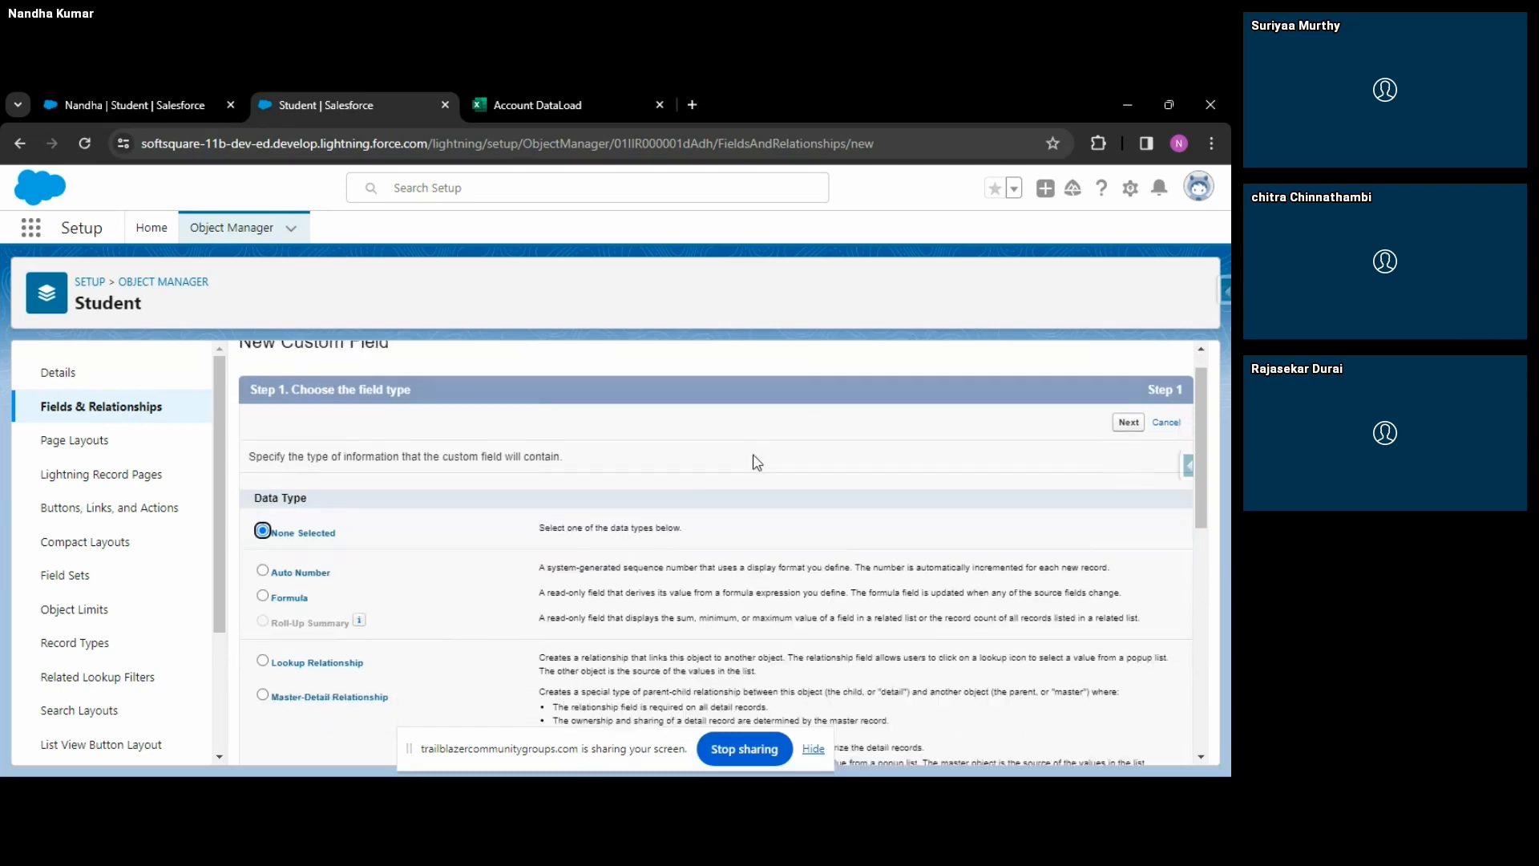
# Examine the data types available for a new custom field on the Student object, from Auto Number to URL.
pyautogui.scroll(2, 309, 591)
pyautogui.scroll(-2, 356, 523)
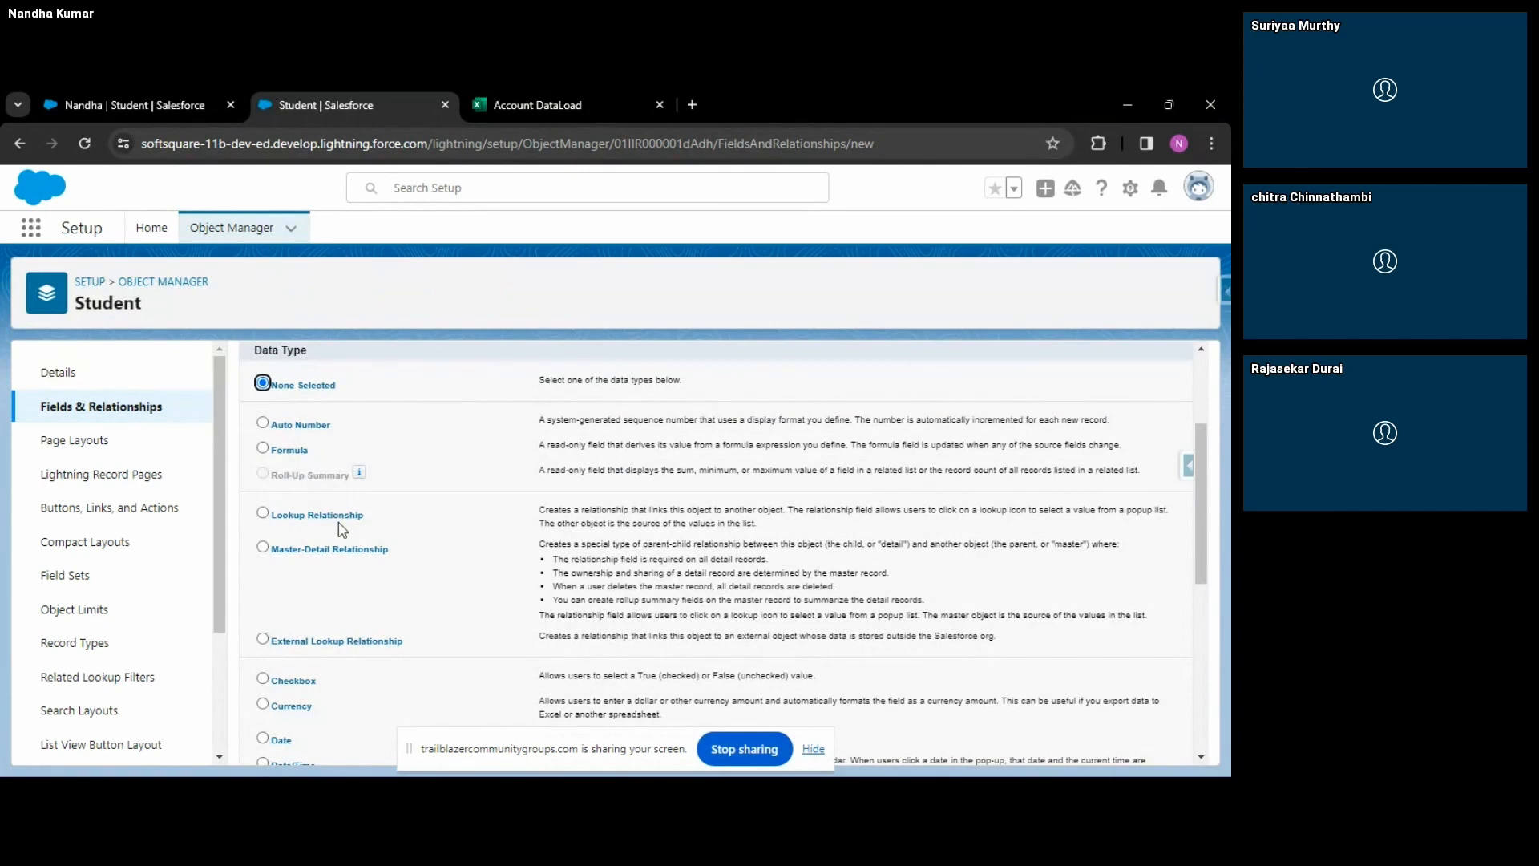
pyautogui.scroll(-1, 345, 525)
pyautogui.scroll(-2, 399, 540)
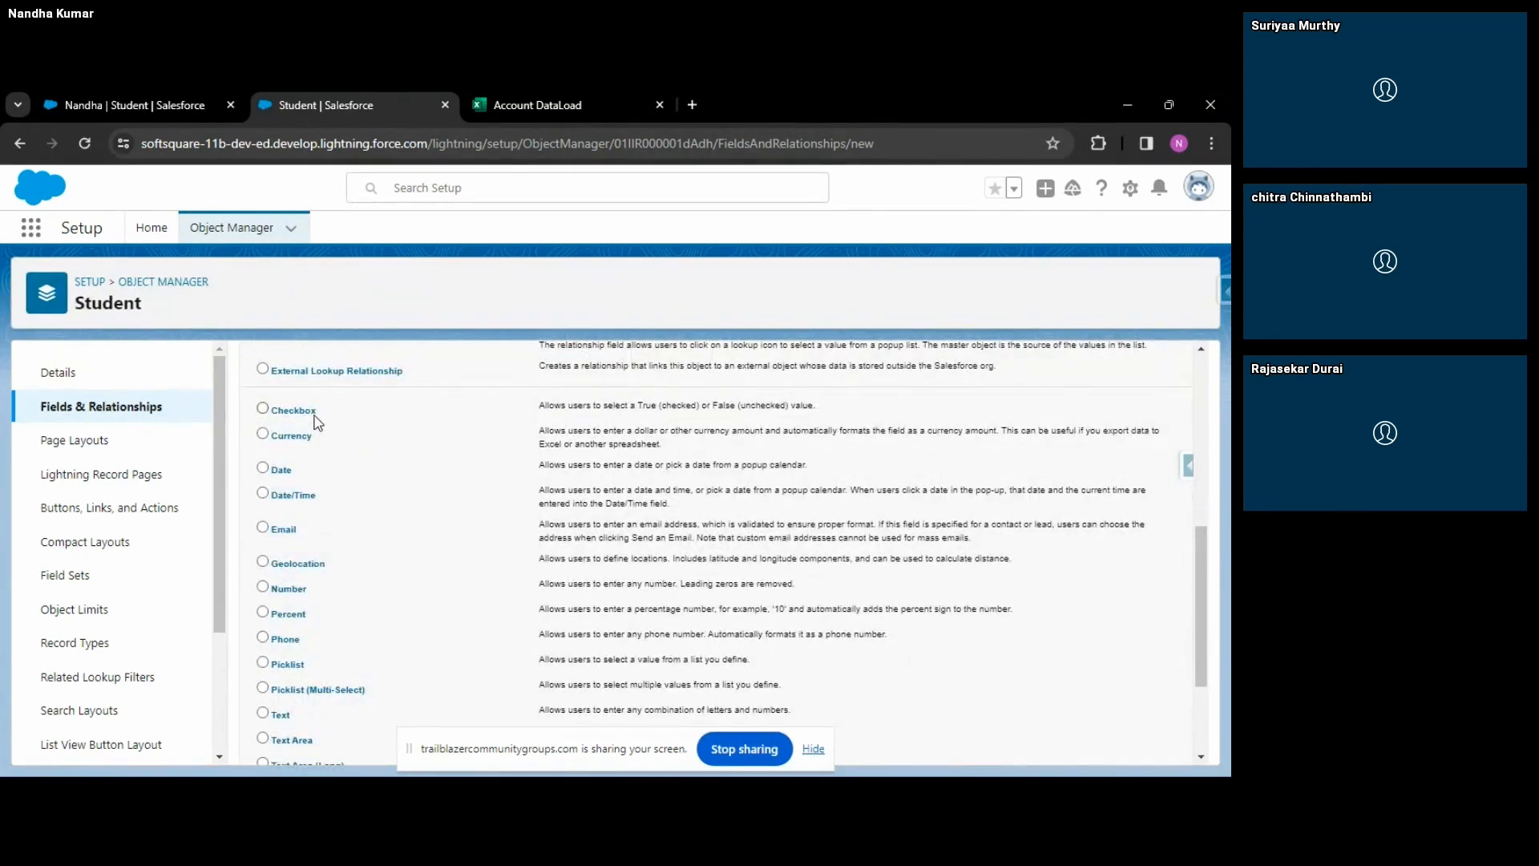
pyautogui.scroll(-2, 333, 613)
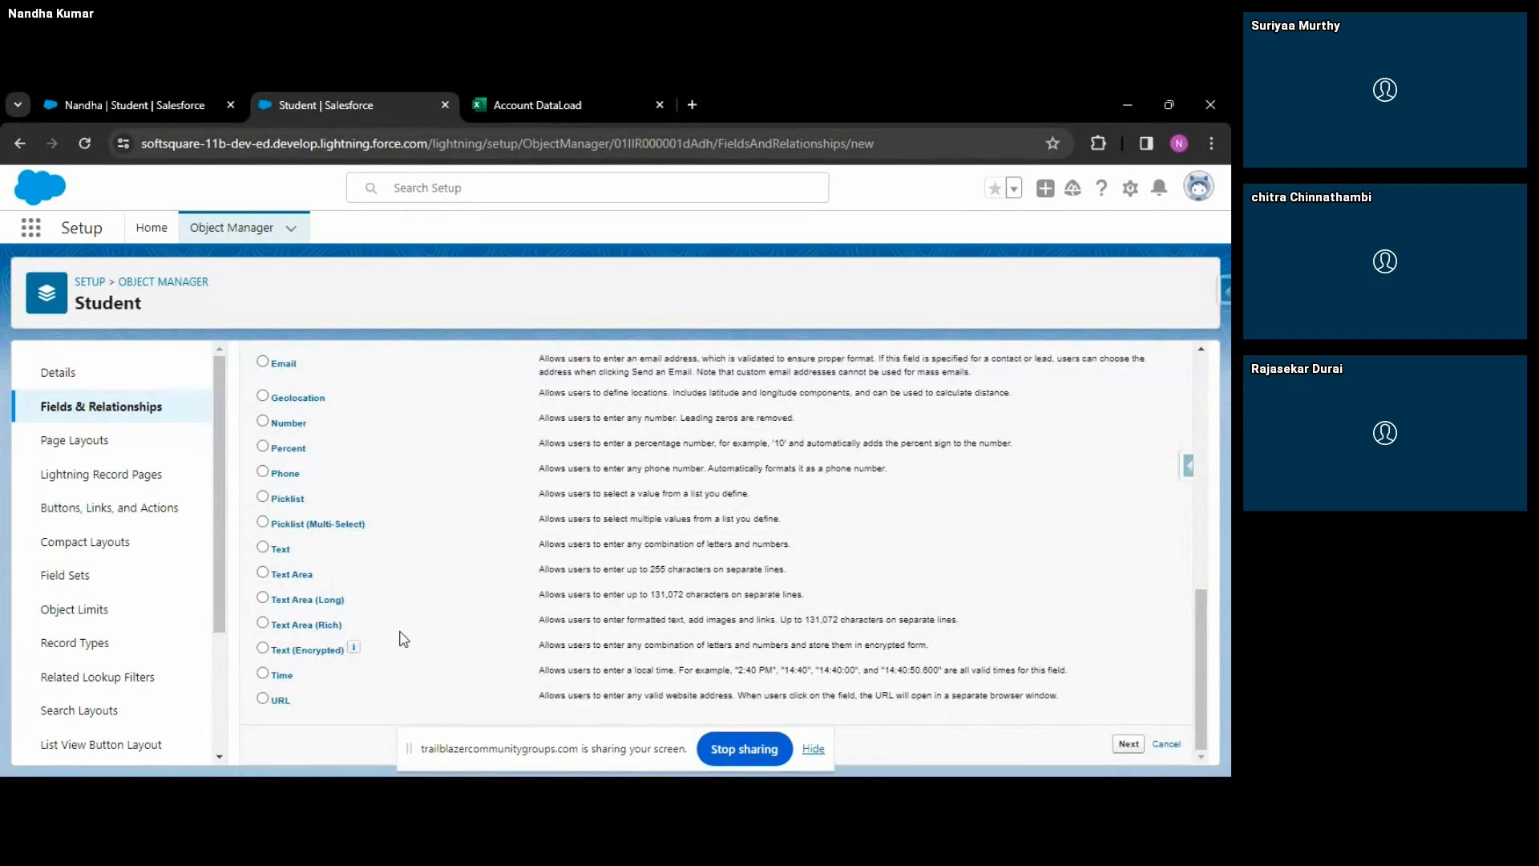
pyautogui.scroll(5, 403, 639)
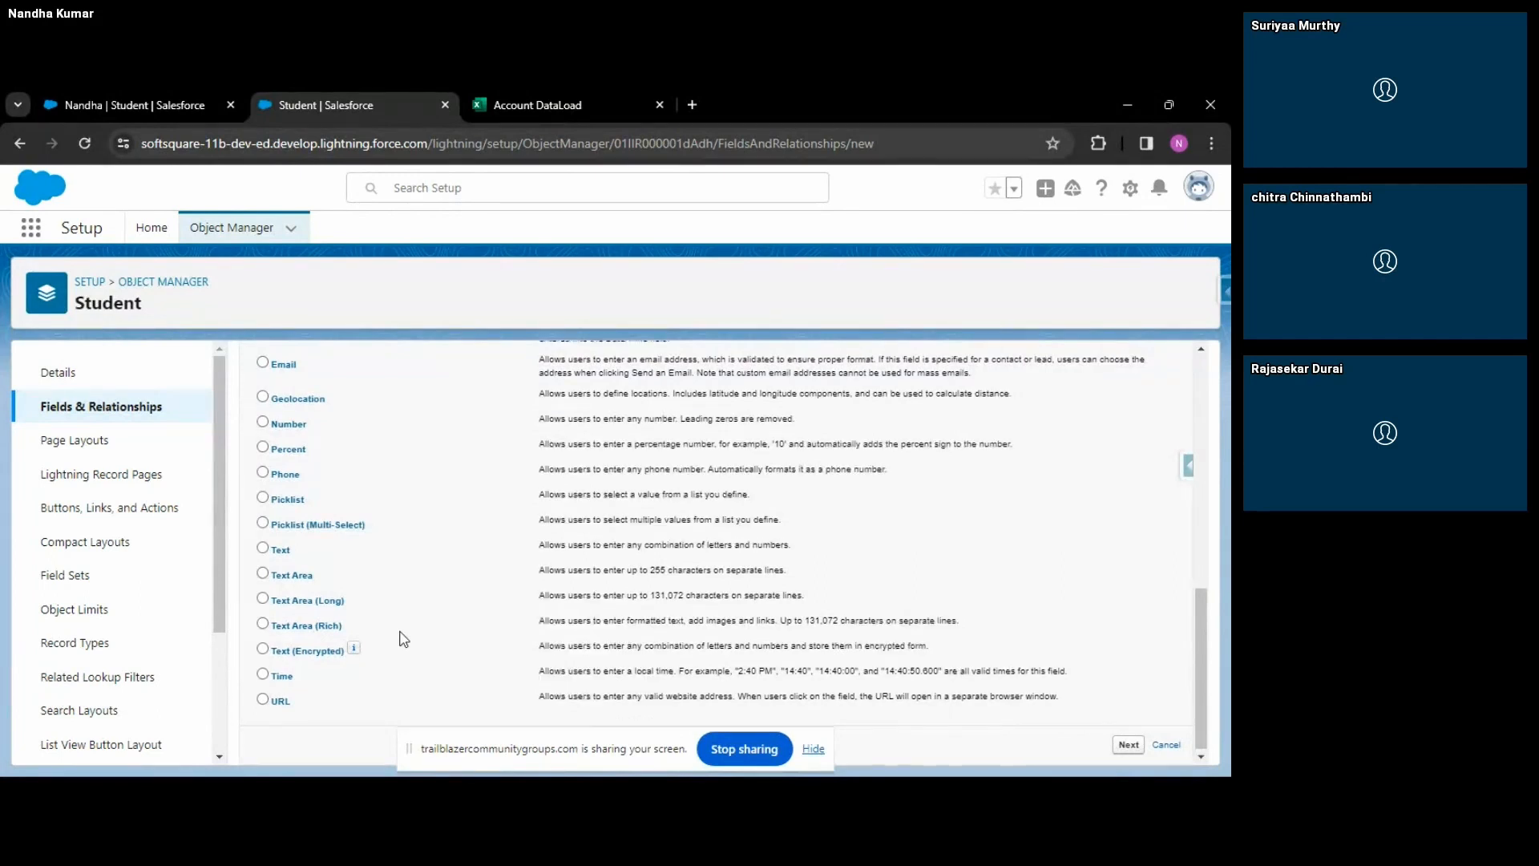
pyautogui.scroll(1, 403, 639)
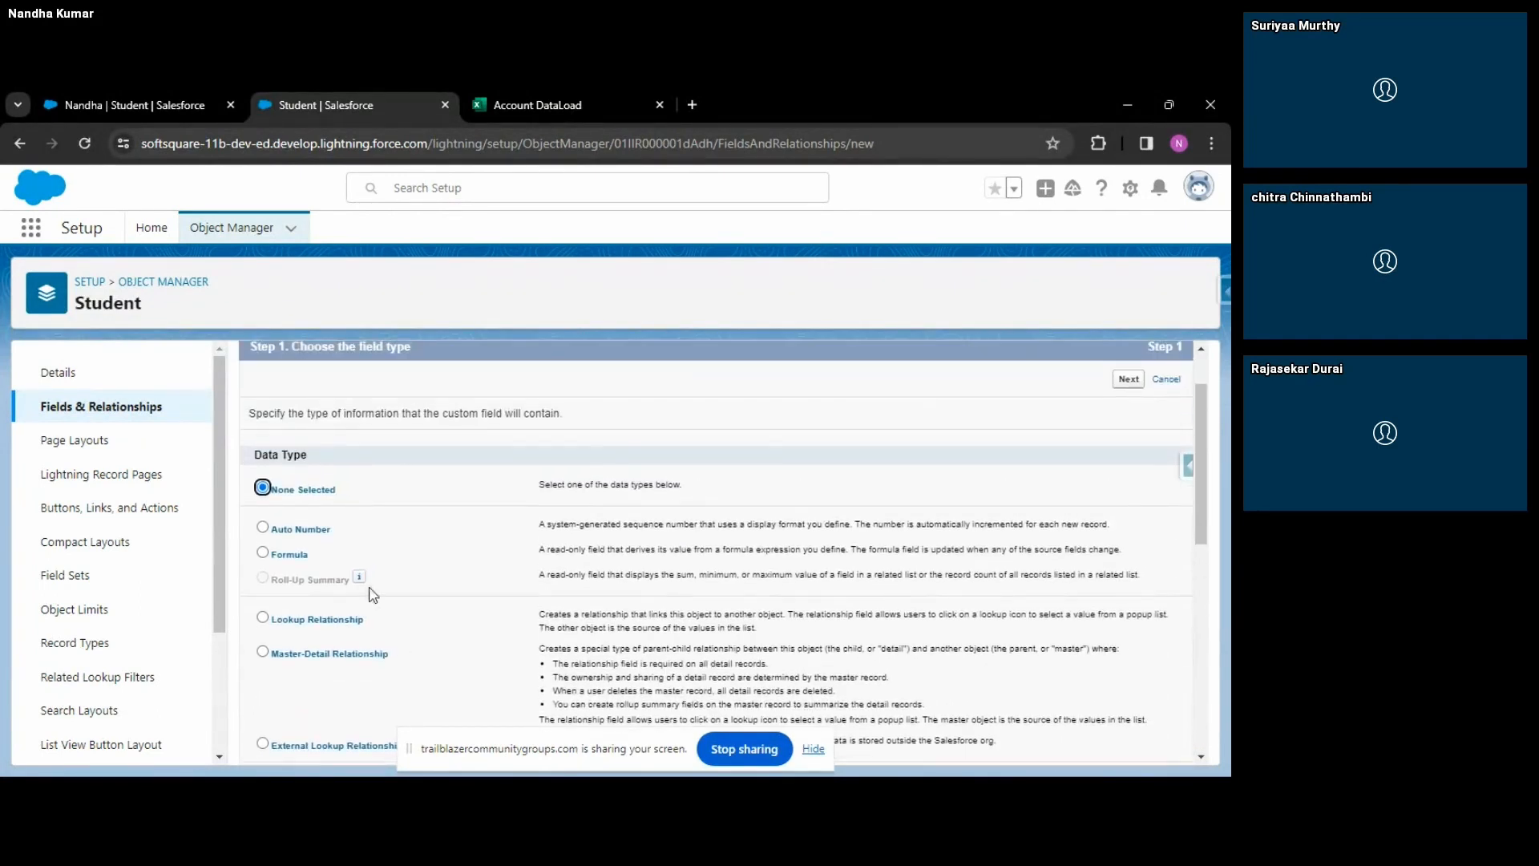
pyautogui.scroll(-1, 352, 570)
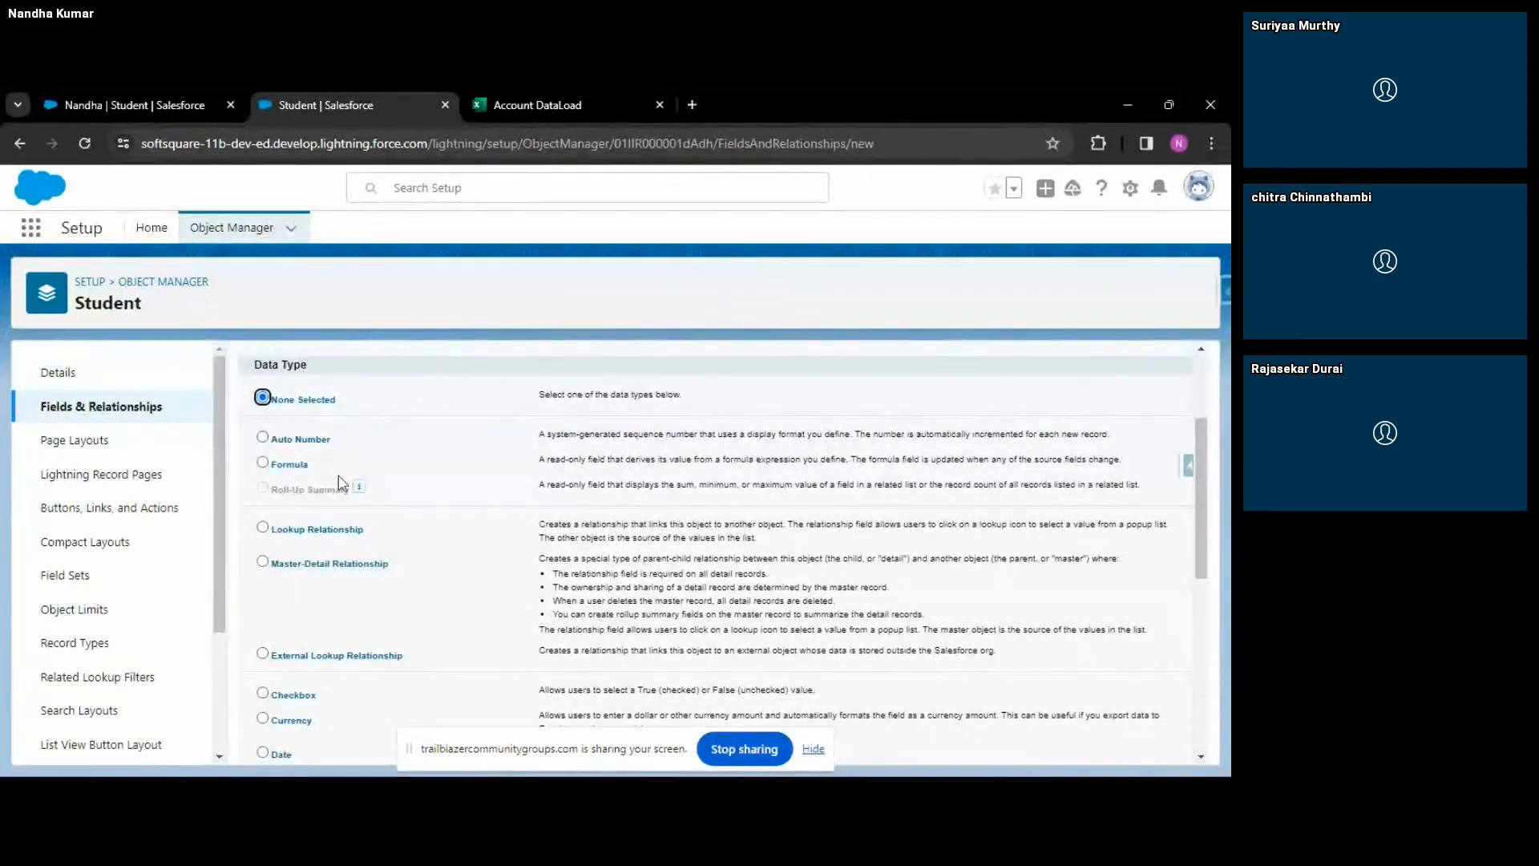
pyautogui.scroll(-5, 377, 542)
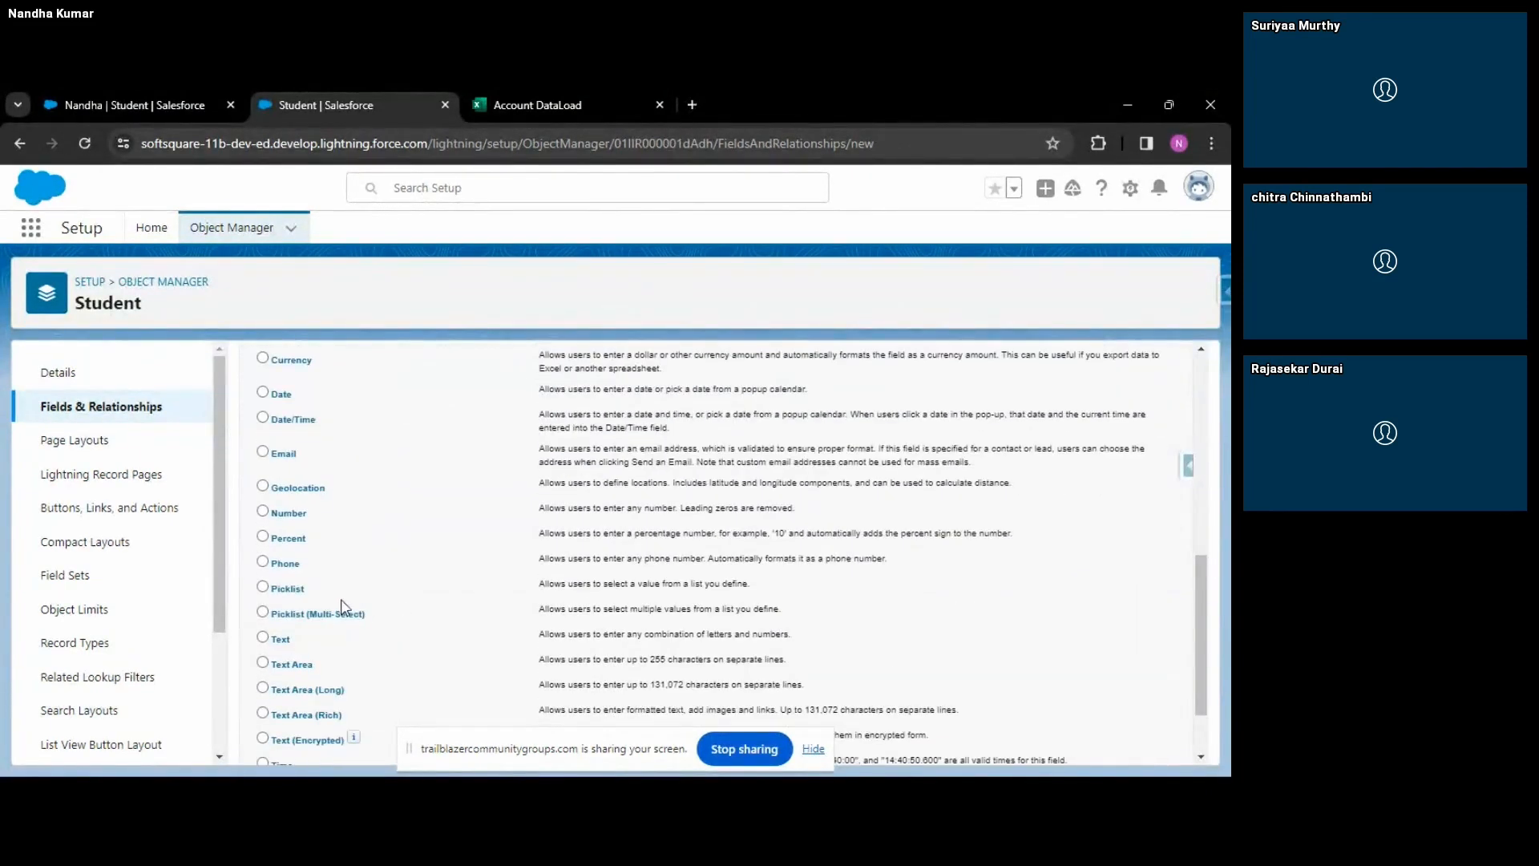
# Try the Text data type for the new custom field up to its details, and return to the Student object's field list.
pyautogui.click(280, 640)
pyautogui.scroll(-1, 561, 641)
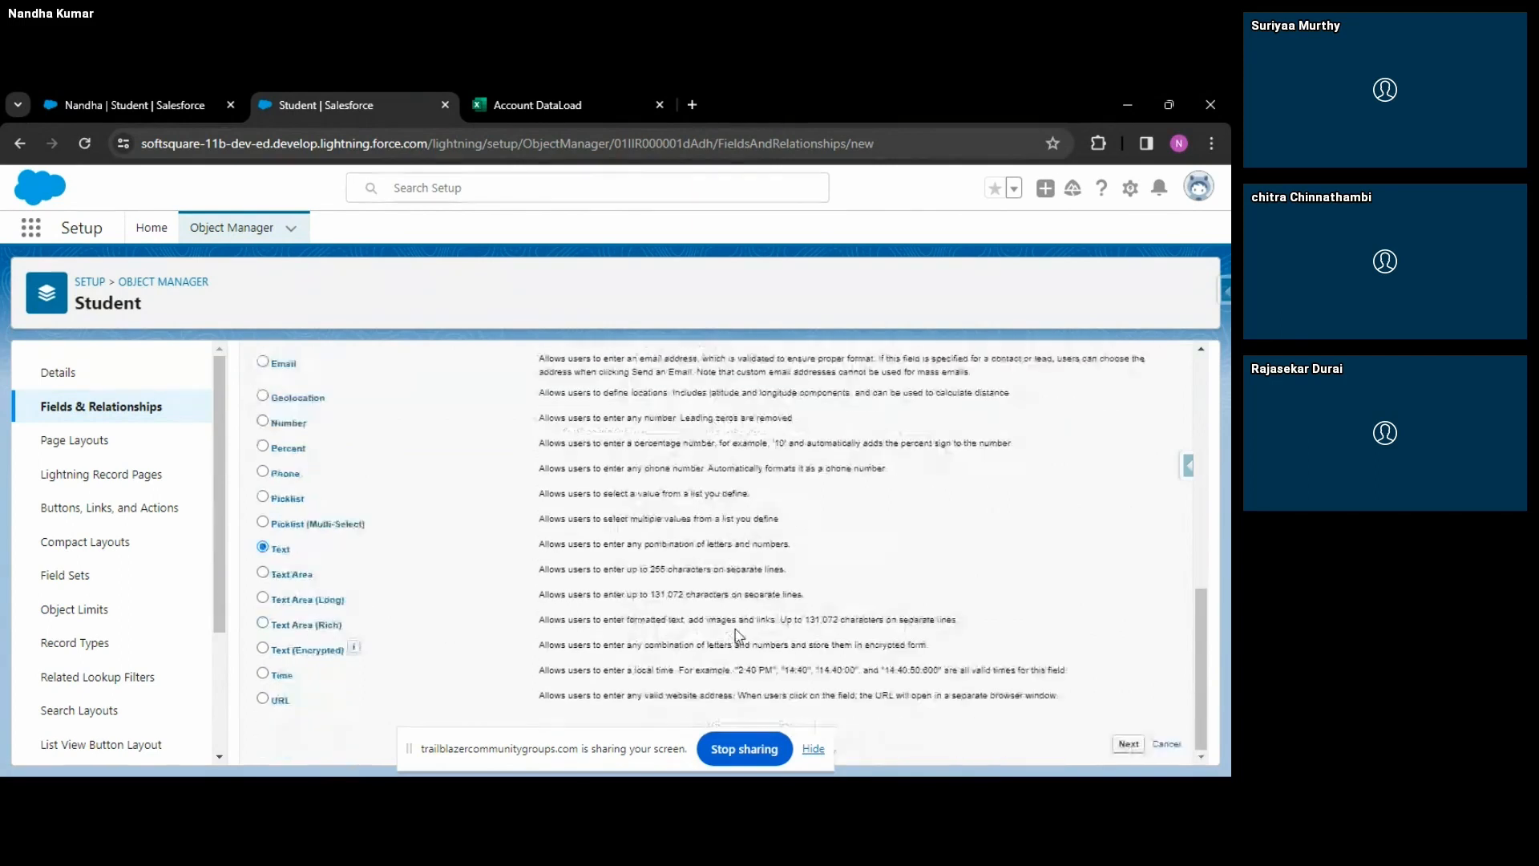
pyautogui.click(1130, 745)
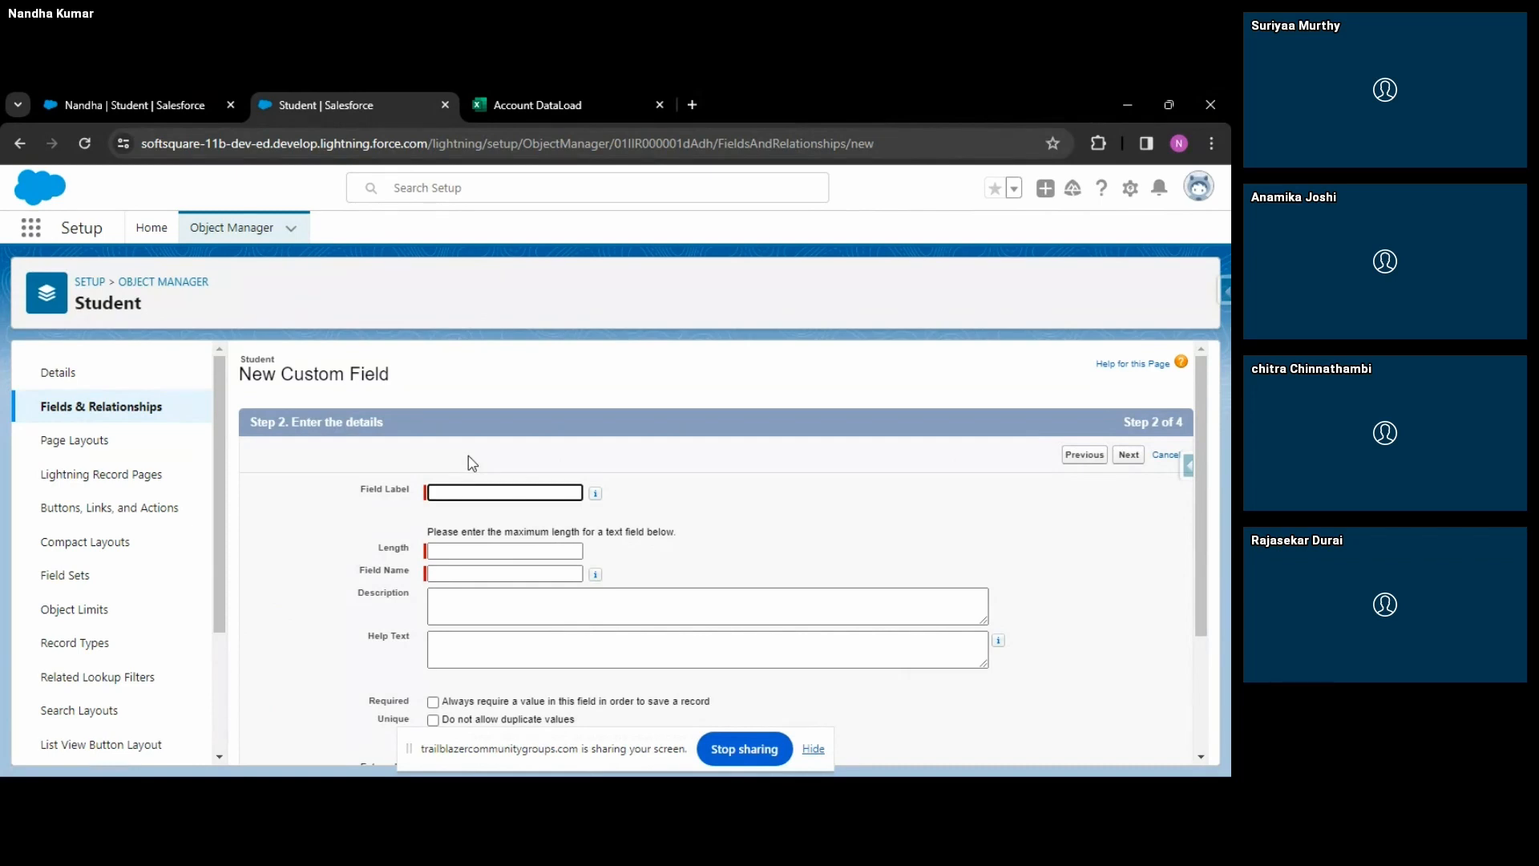
pyautogui.click(90, 407)
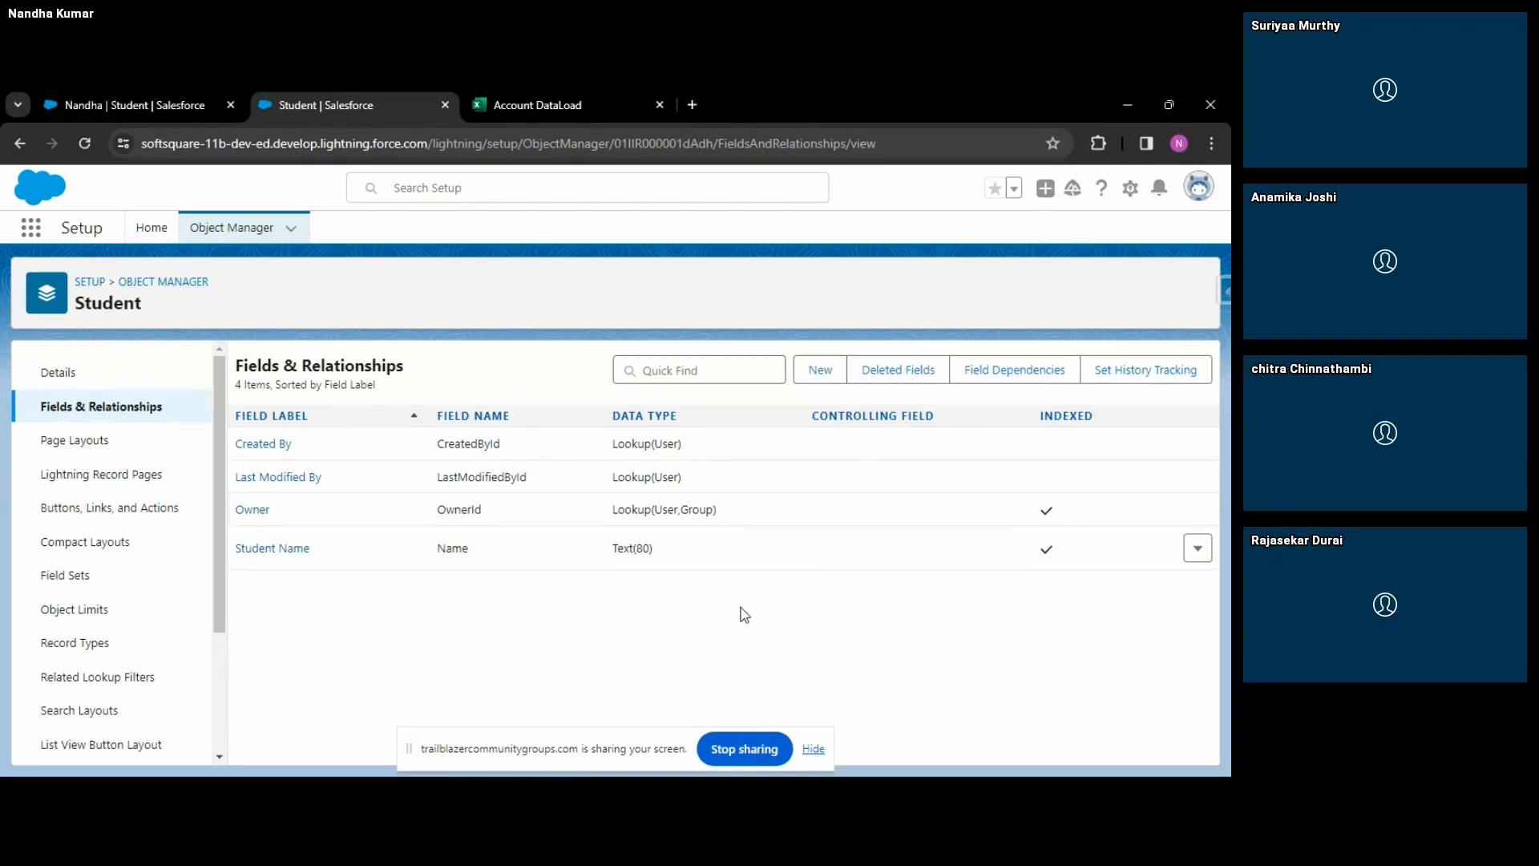
# Start a new custom field on the Student object with the Text data type and proceed to its details.
pyautogui.click(819, 378)
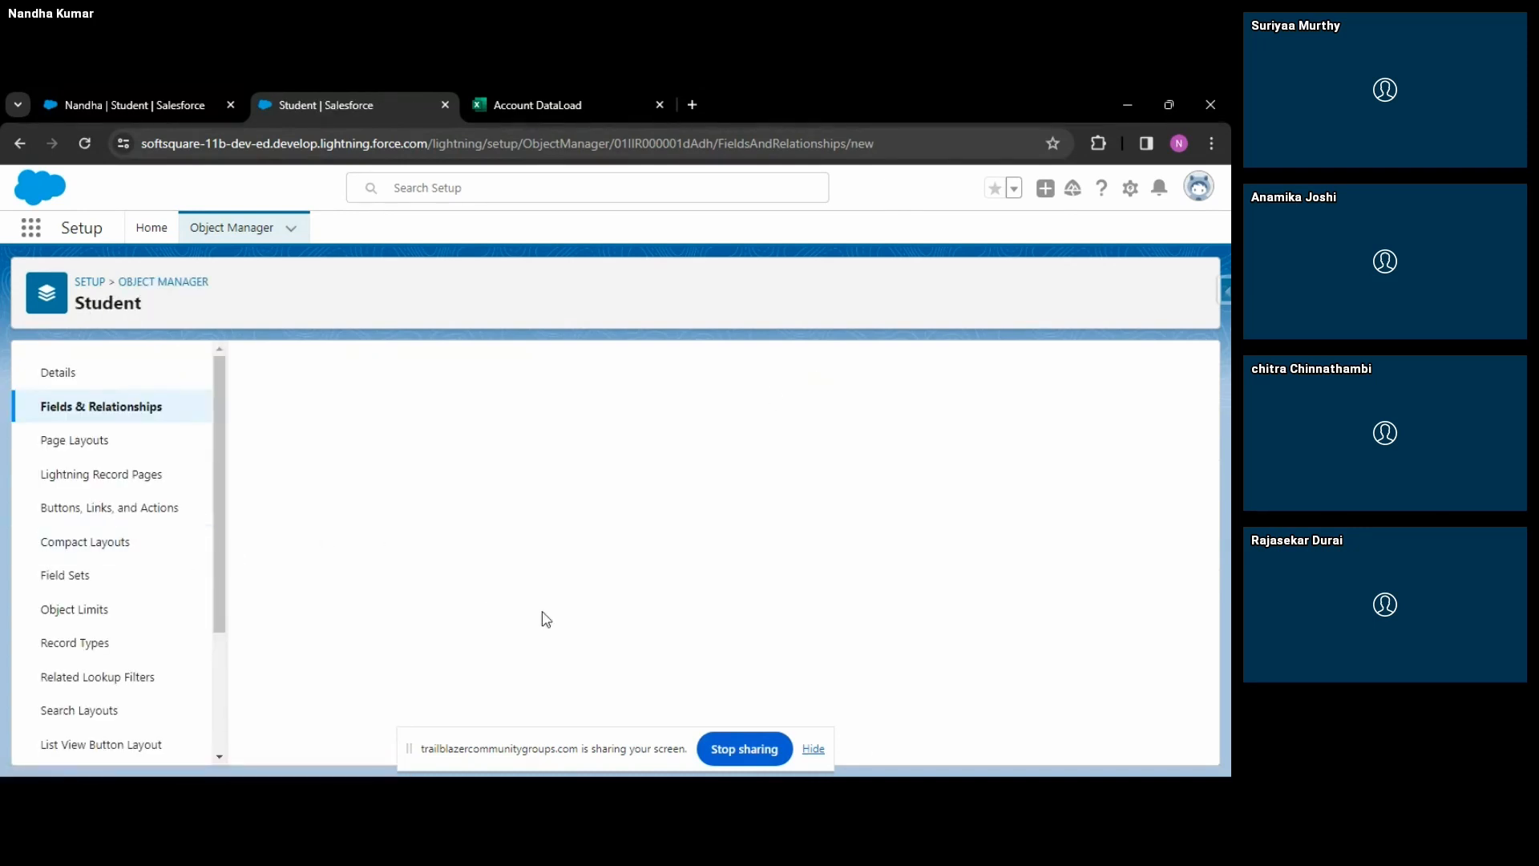
pyautogui.scroll(-8, 405, 628)
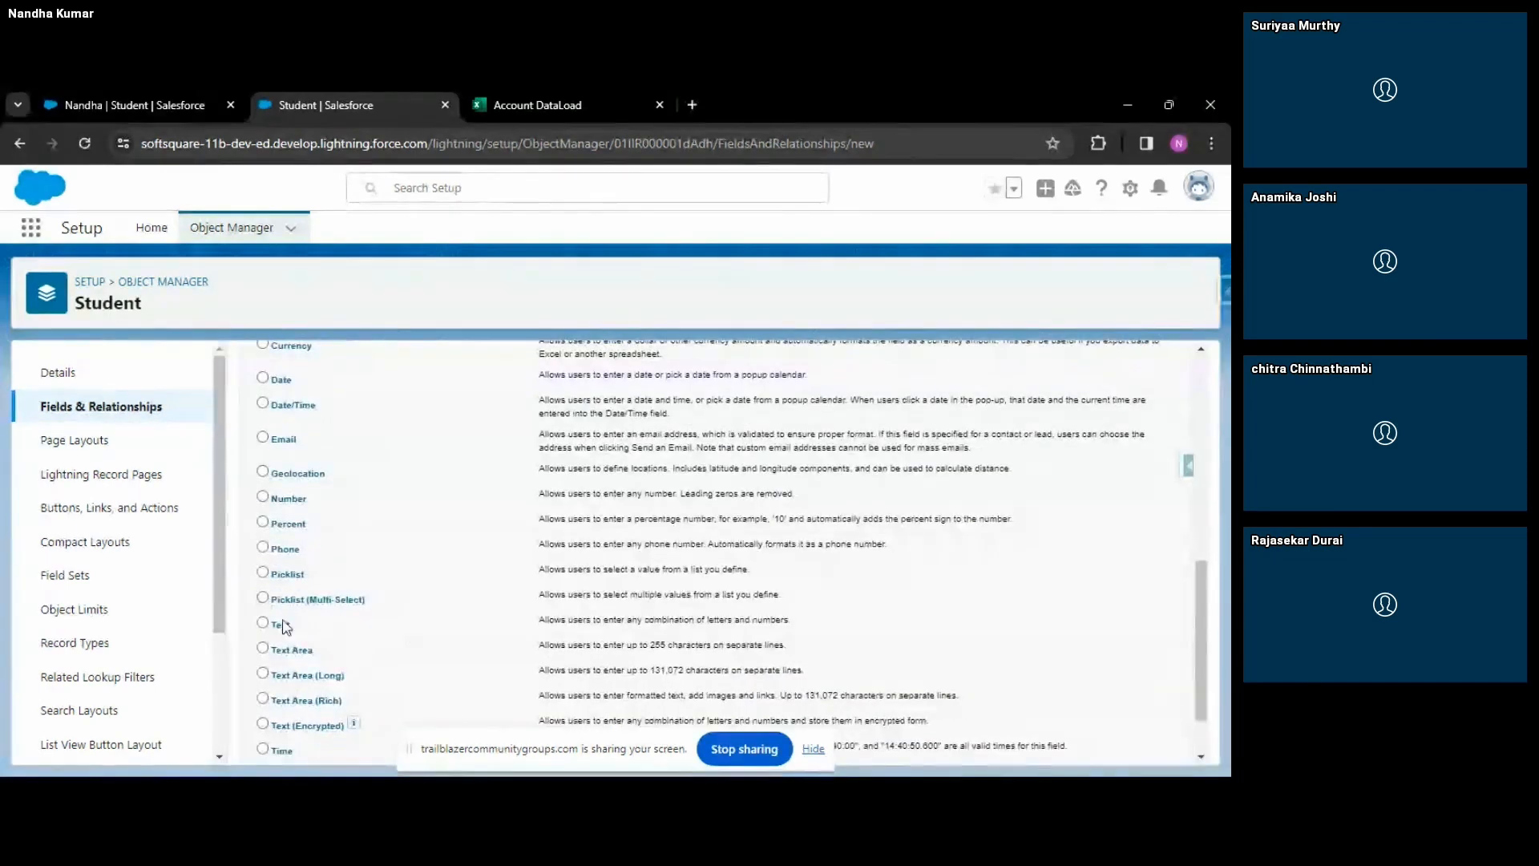
pyautogui.click(280, 624)
pyautogui.scroll(10, 289, 641)
pyautogui.click(1117, 465)
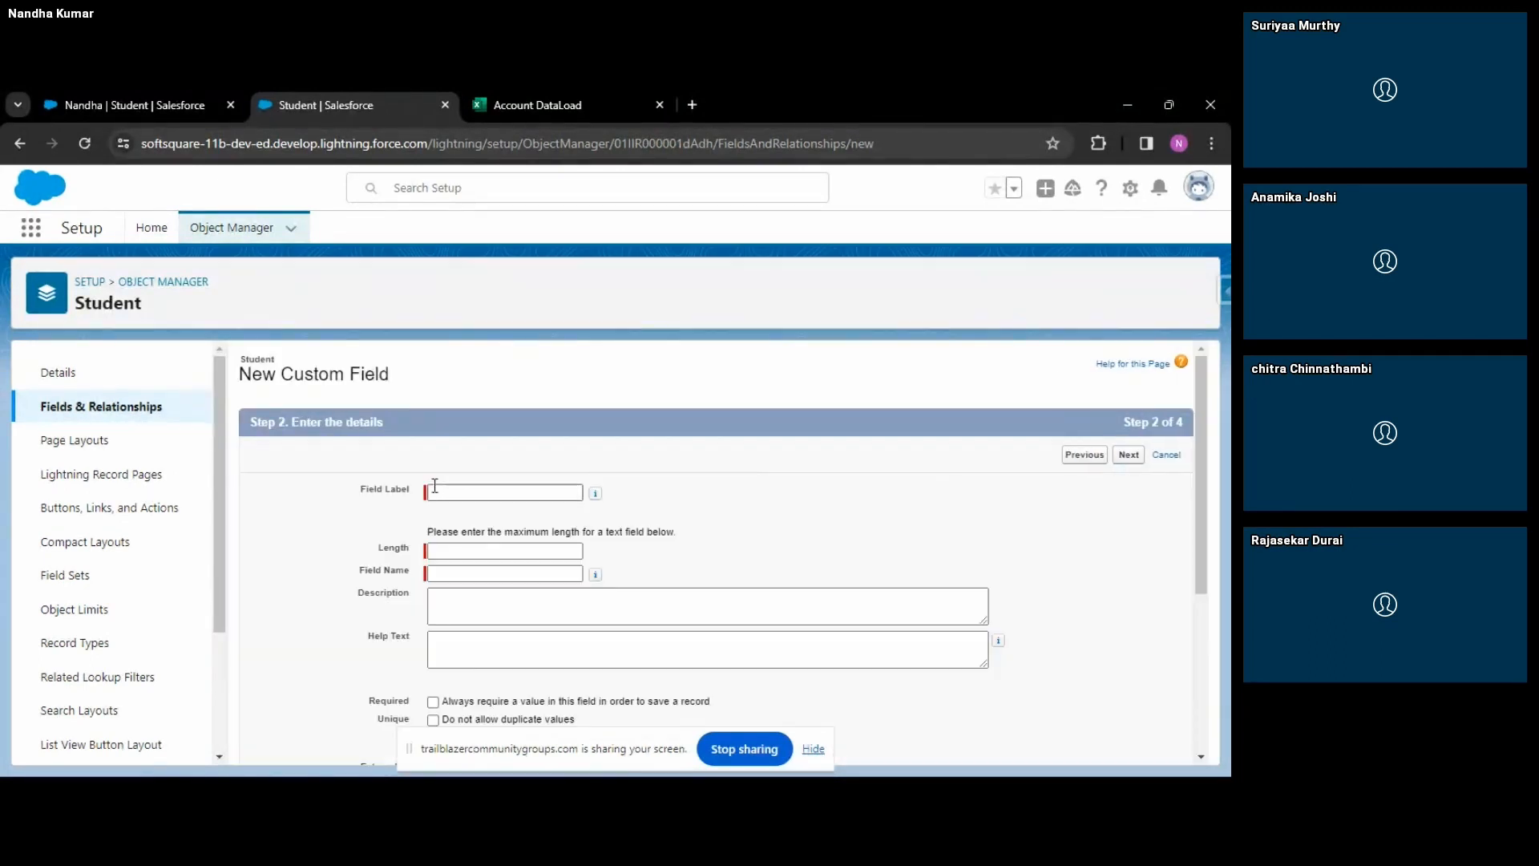
# Label the new text field "Father's Name" and set its maximum length to 255.
pyautogui.click(442, 488)
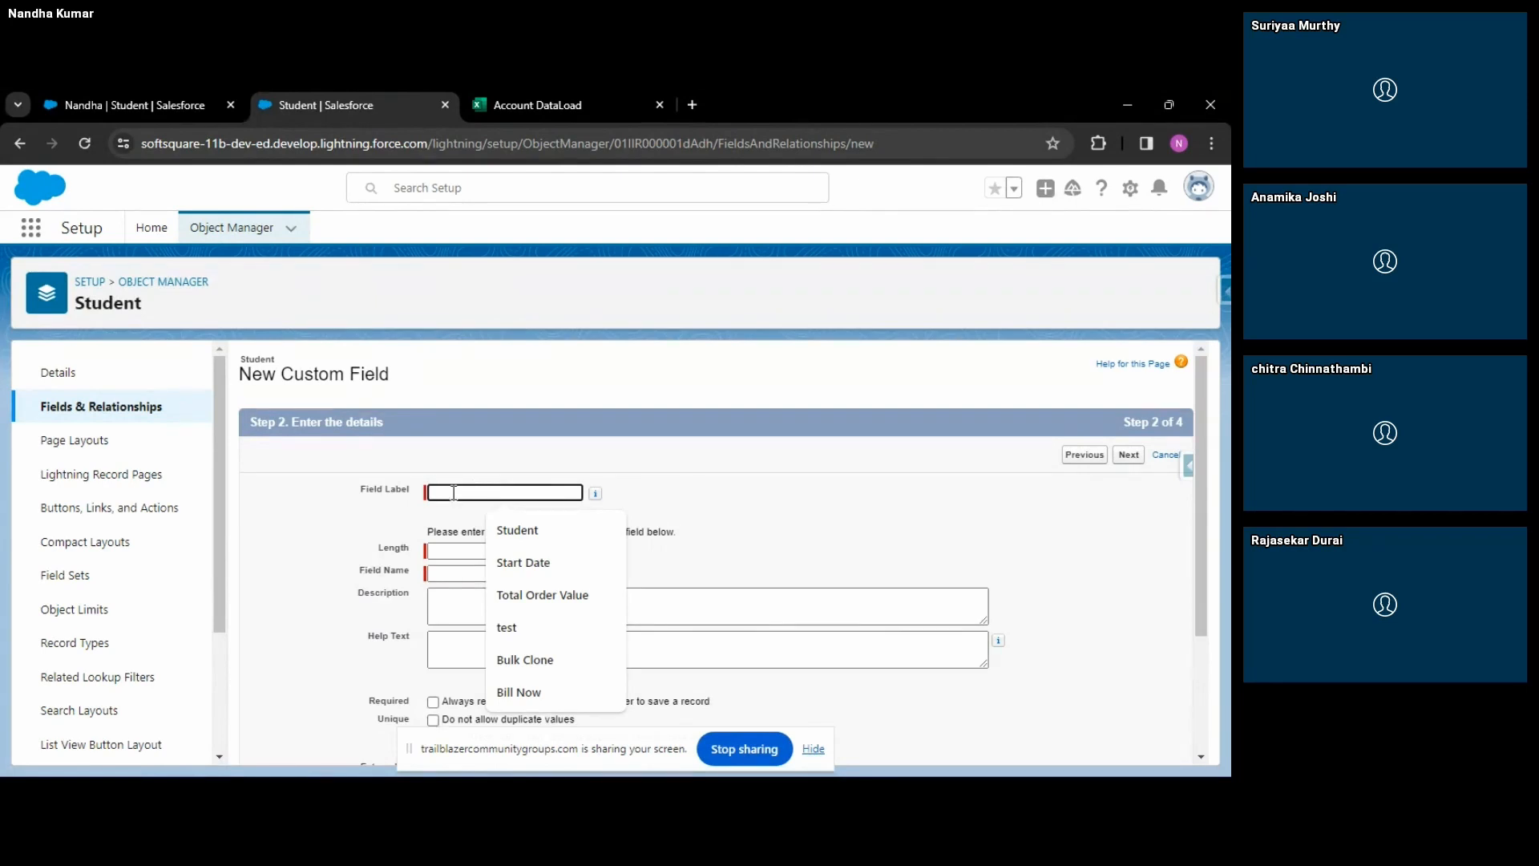
pyautogui.write('Parent')
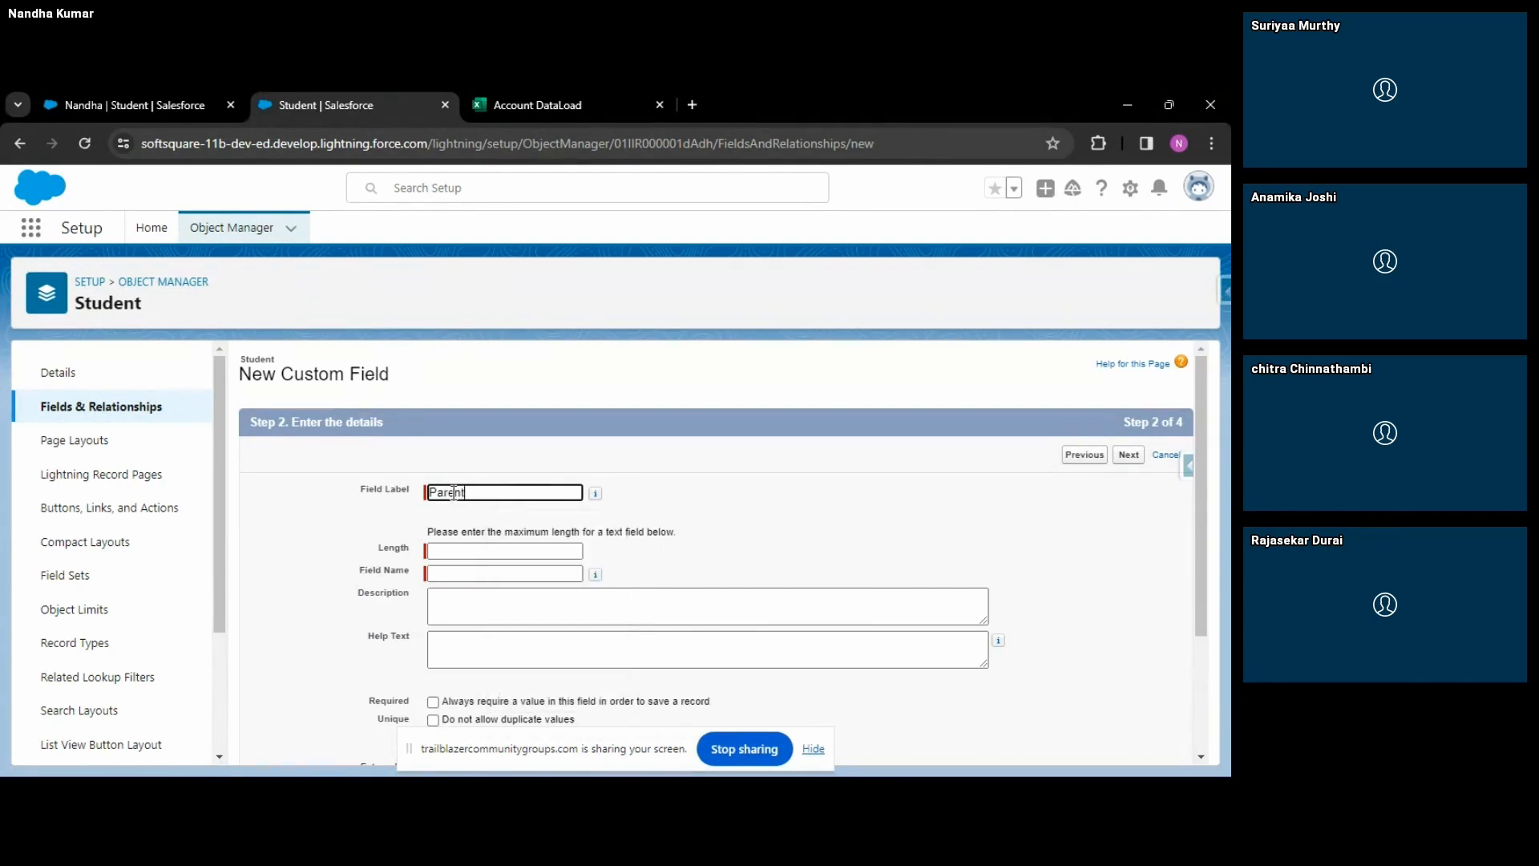
pyautogui.press('BackSpace')
pyautogui.press('BackSpace')
pyautogui.press('BackSpace')
pyautogui.press('BackSpace')
pyautogui.press('BackSpace')
pyautogui.press('BackSpace')
pyautogui.write('Fa')
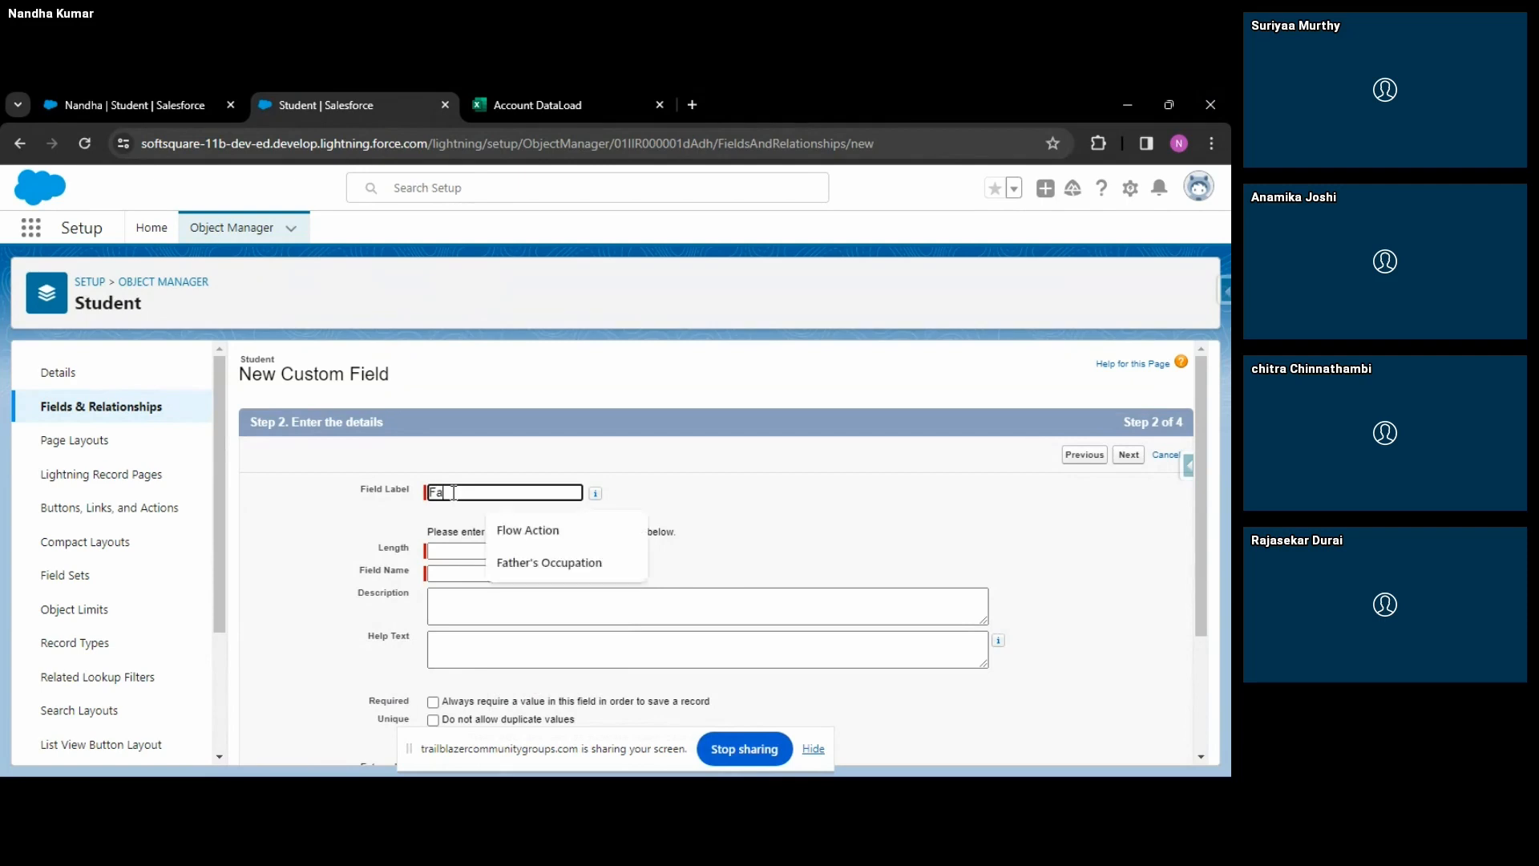
pyautogui.write("ther's ")
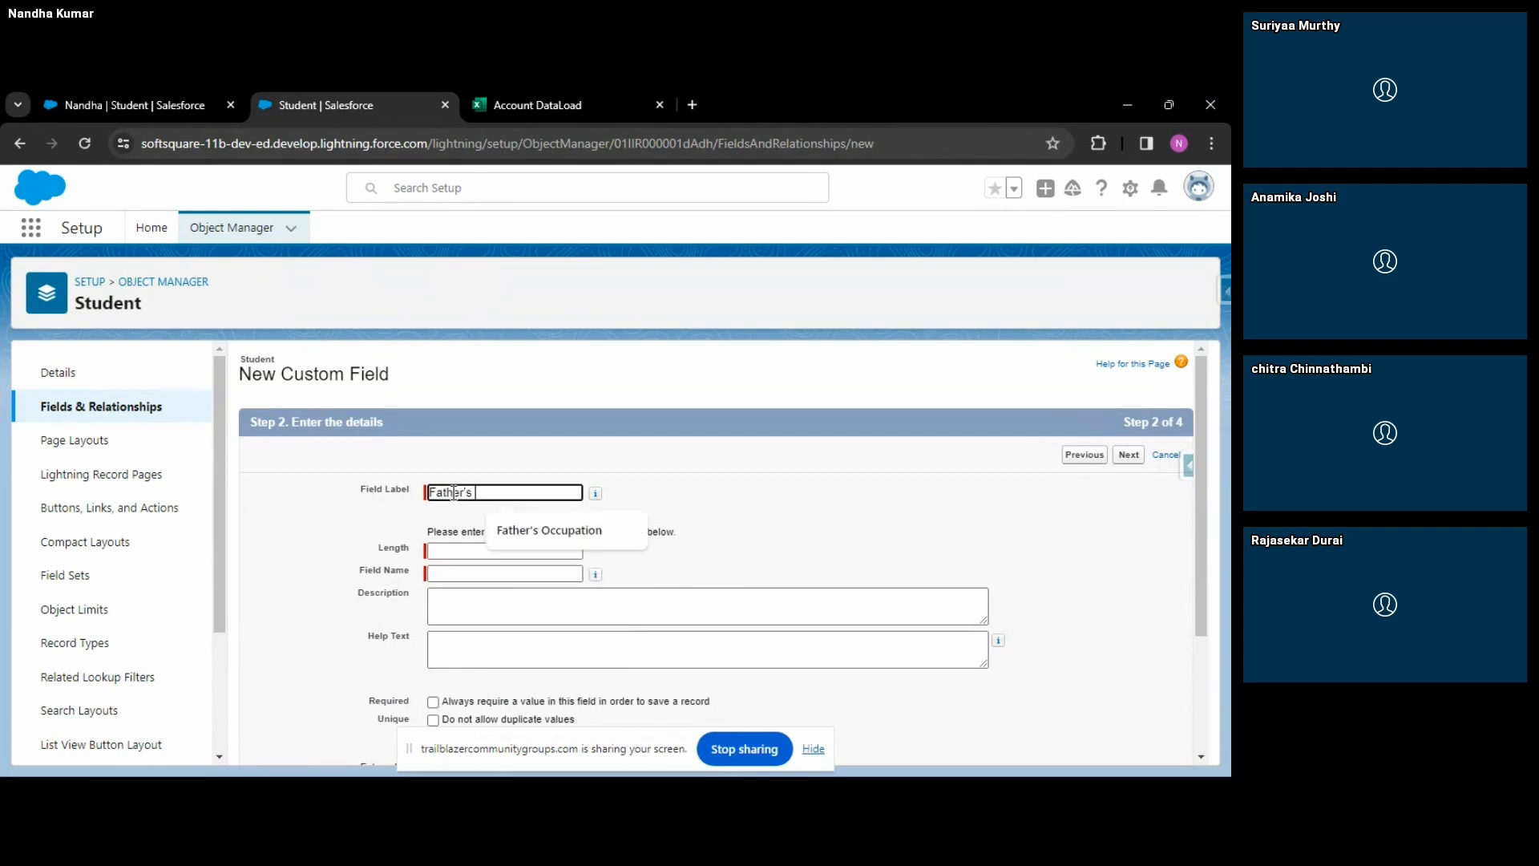
pyautogui.write('Name')
pyautogui.click(507, 551)
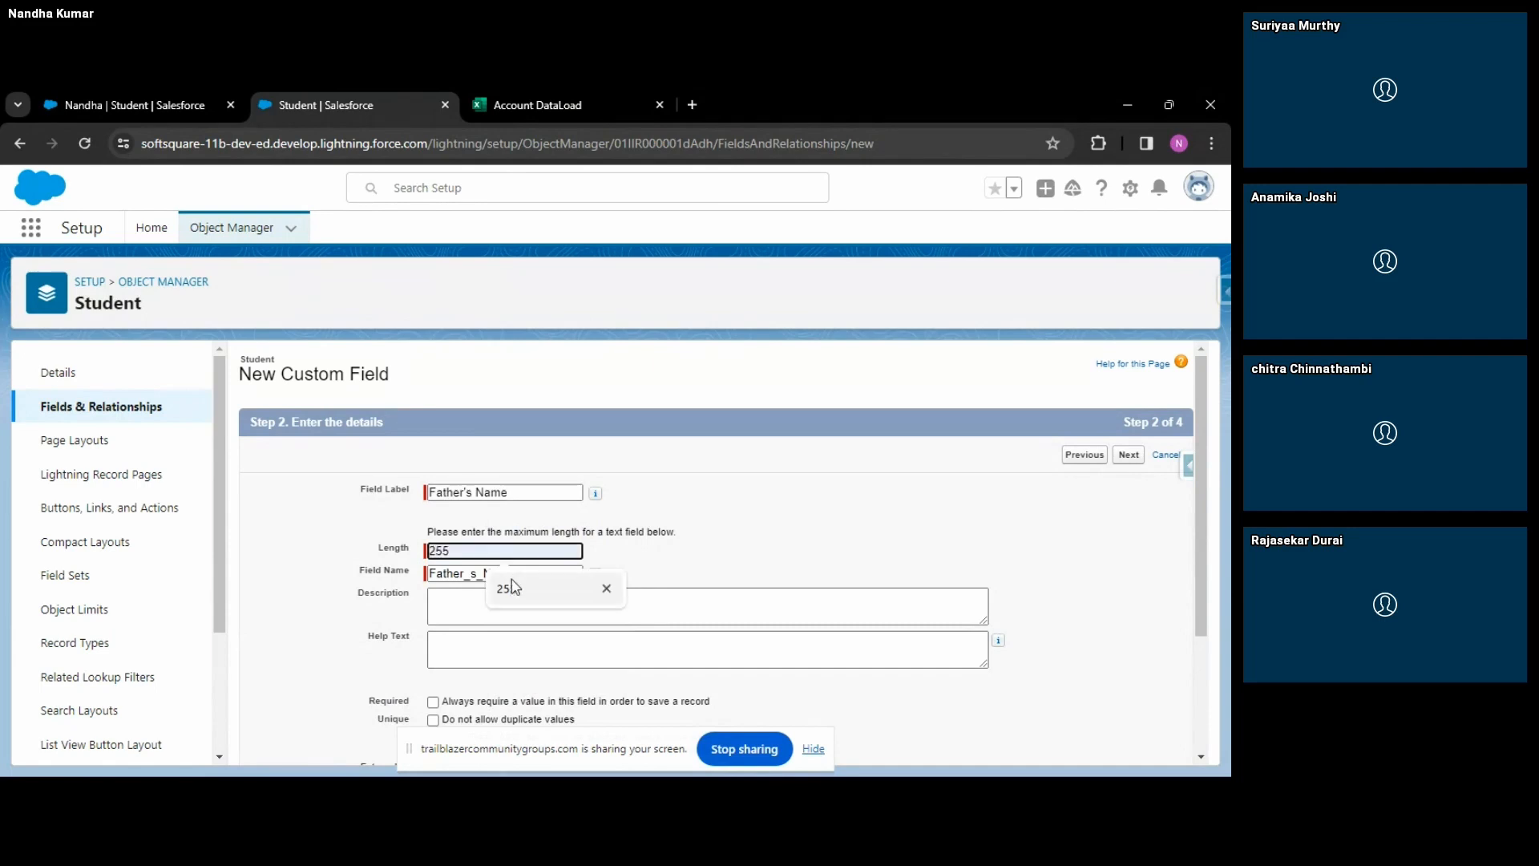
pyautogui.click(513, 589)
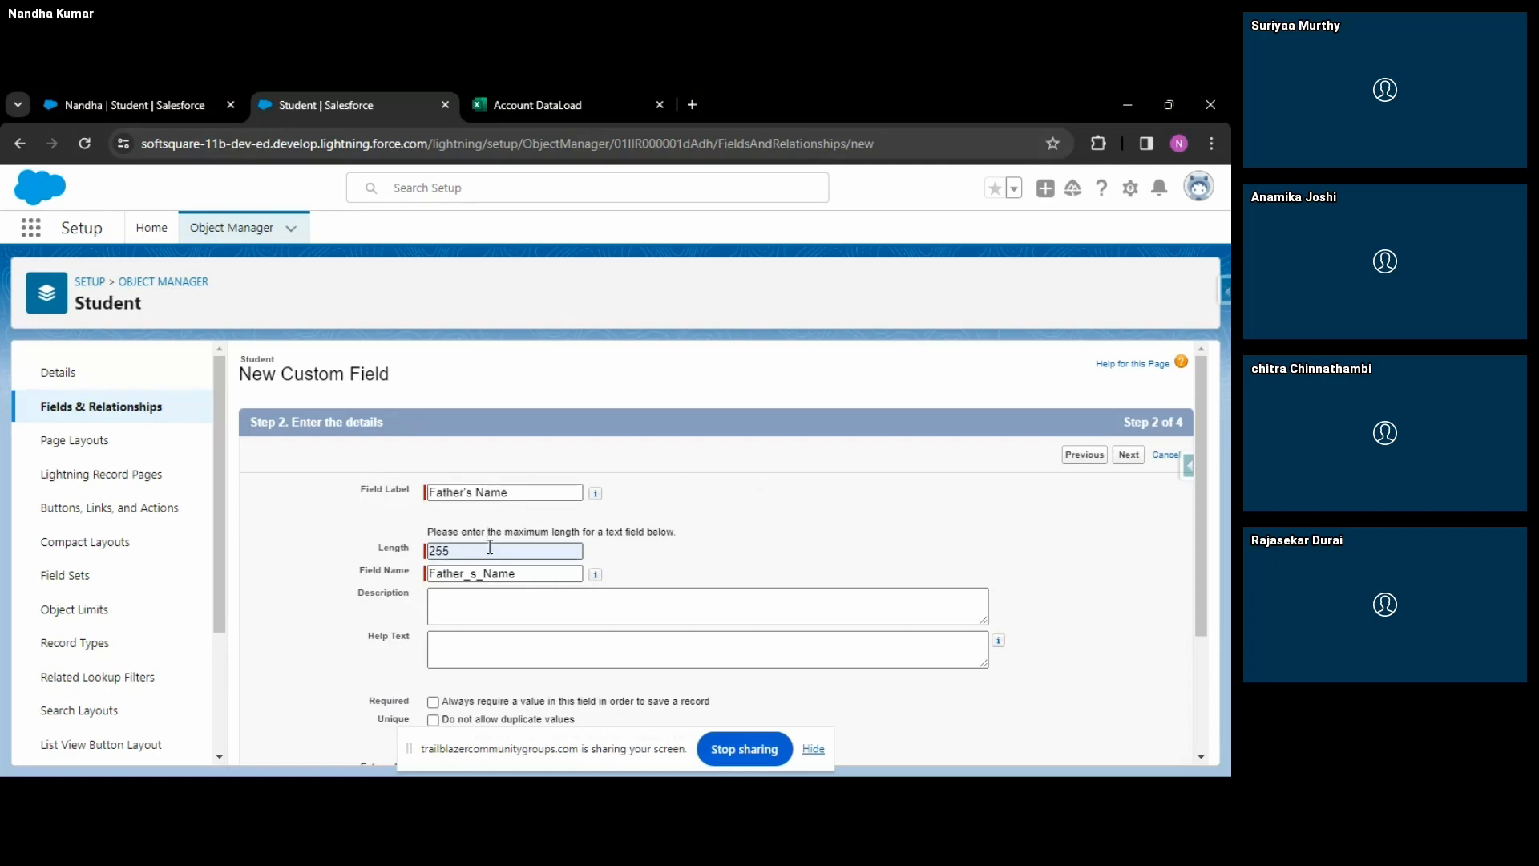
# Change the new field's API name to Fathers_Name, leaving its description and help text empty.
pyautogui.scroll(-1, 490, 550)
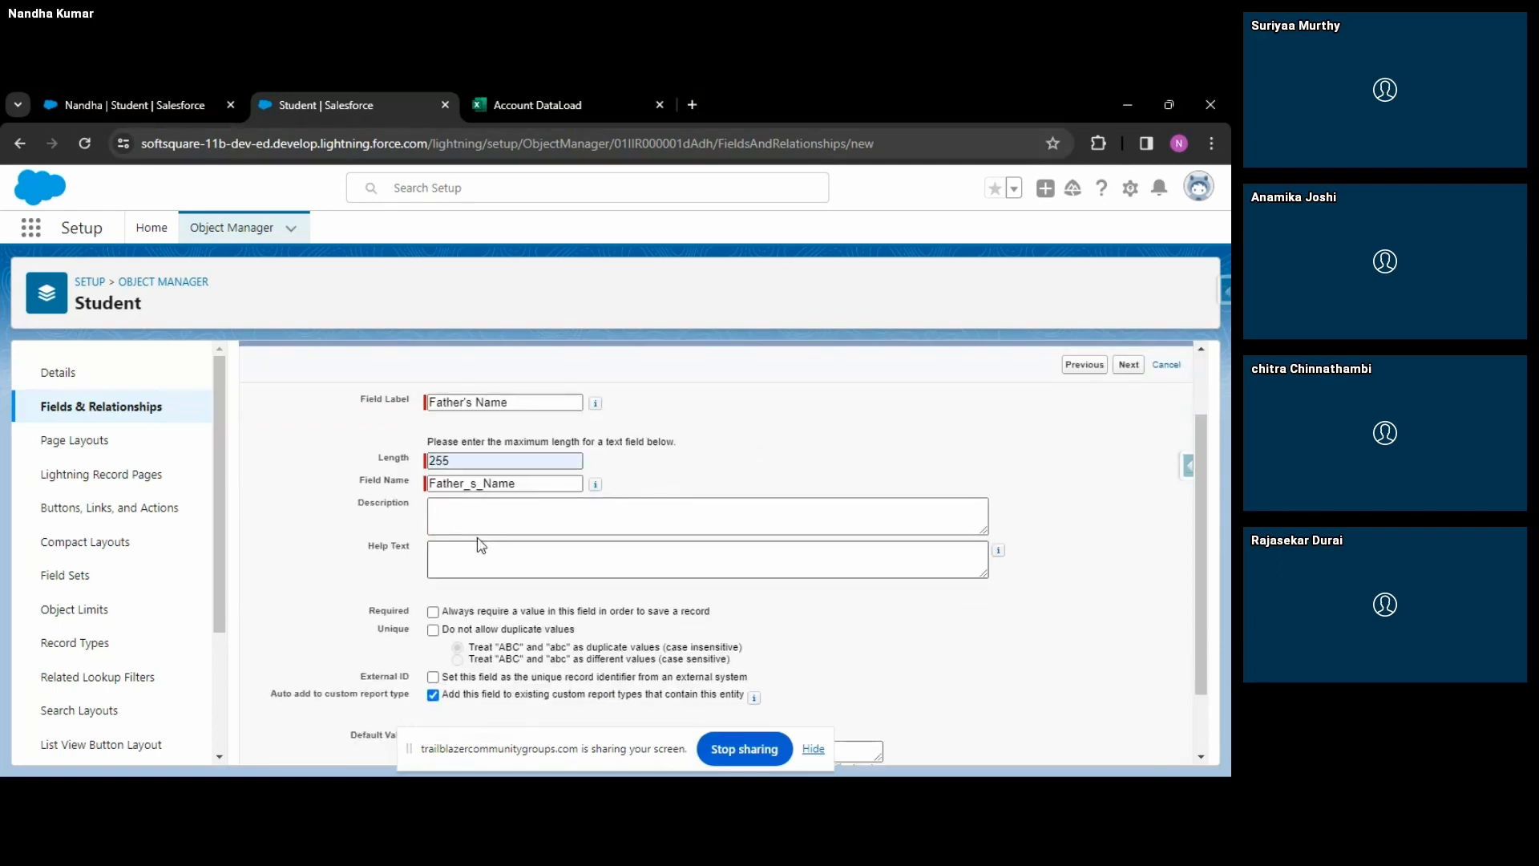
pyautogui.click(476, 483)
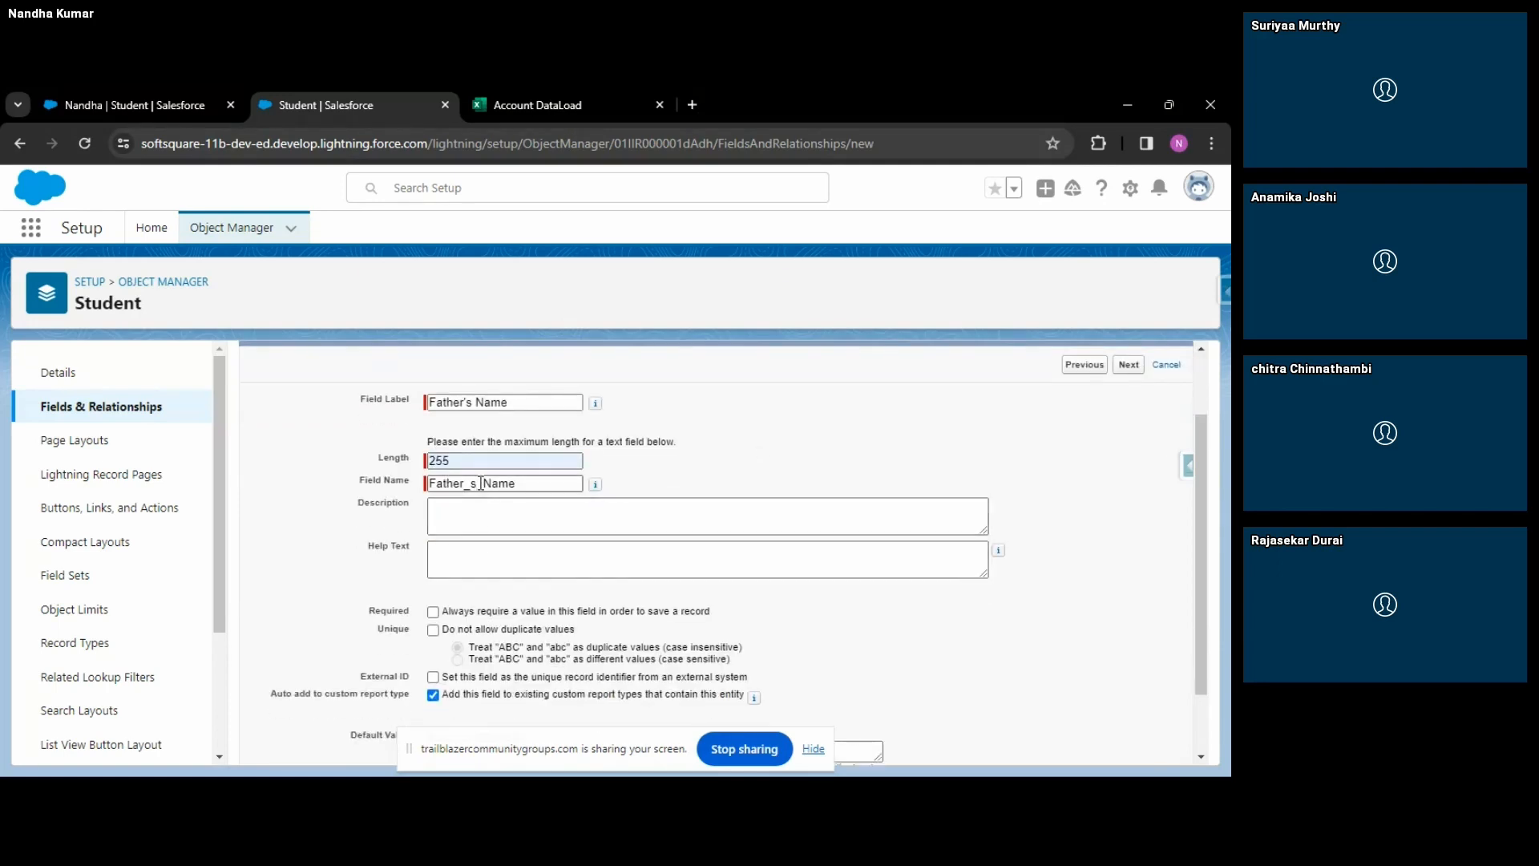
pyautogui.press('BackSpace')
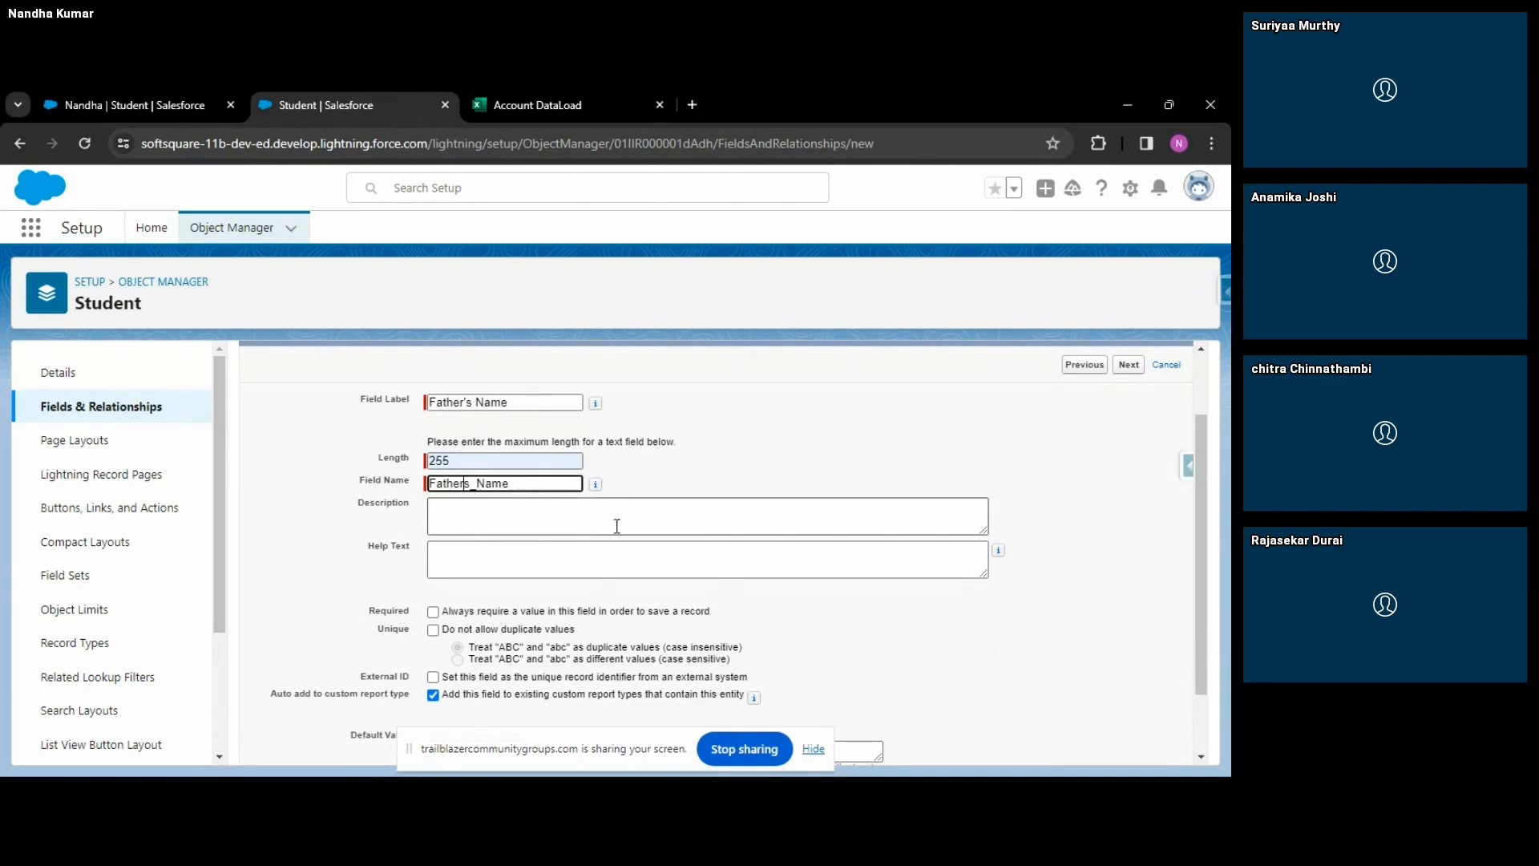
pyautogui.click(561, 523)
pyautogui.click(505, 553)
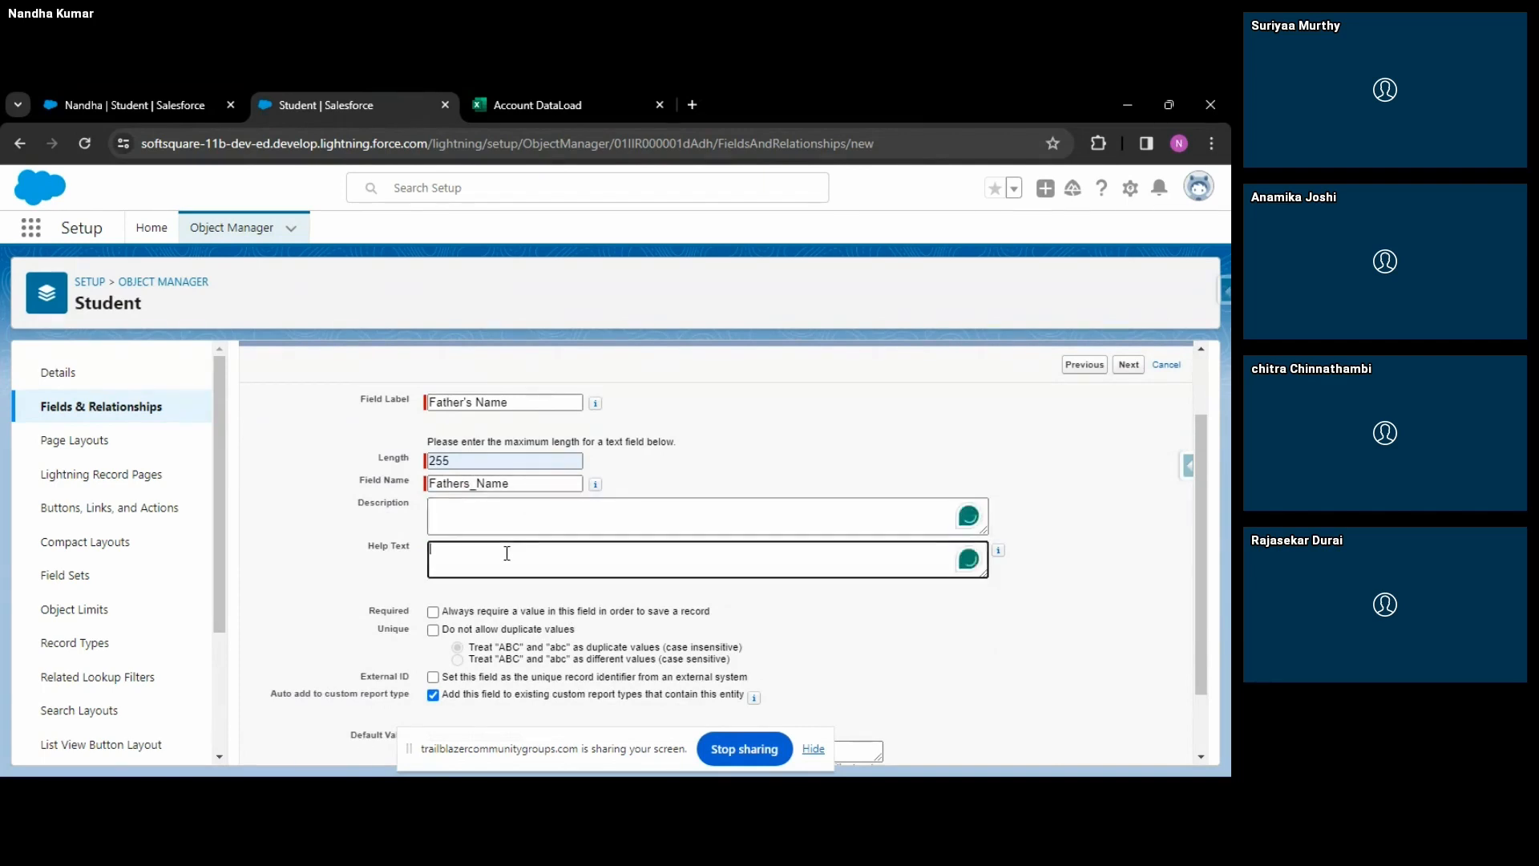
pyautogui.scroll(-1, 336, 530)
pyautogui.click(281, 522)
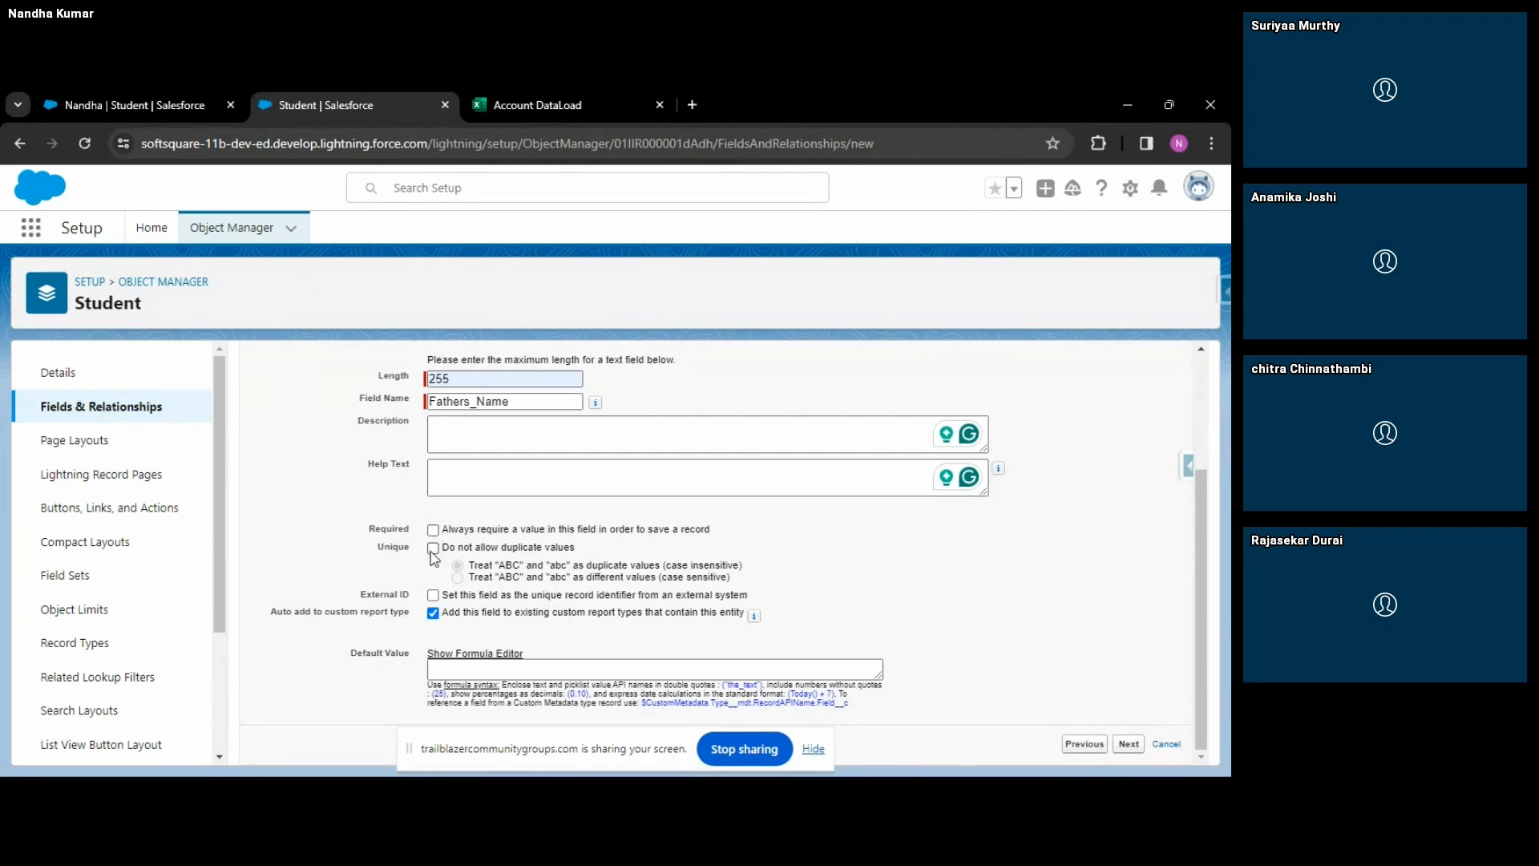
pyautogui.scroll(3, 358, 589)
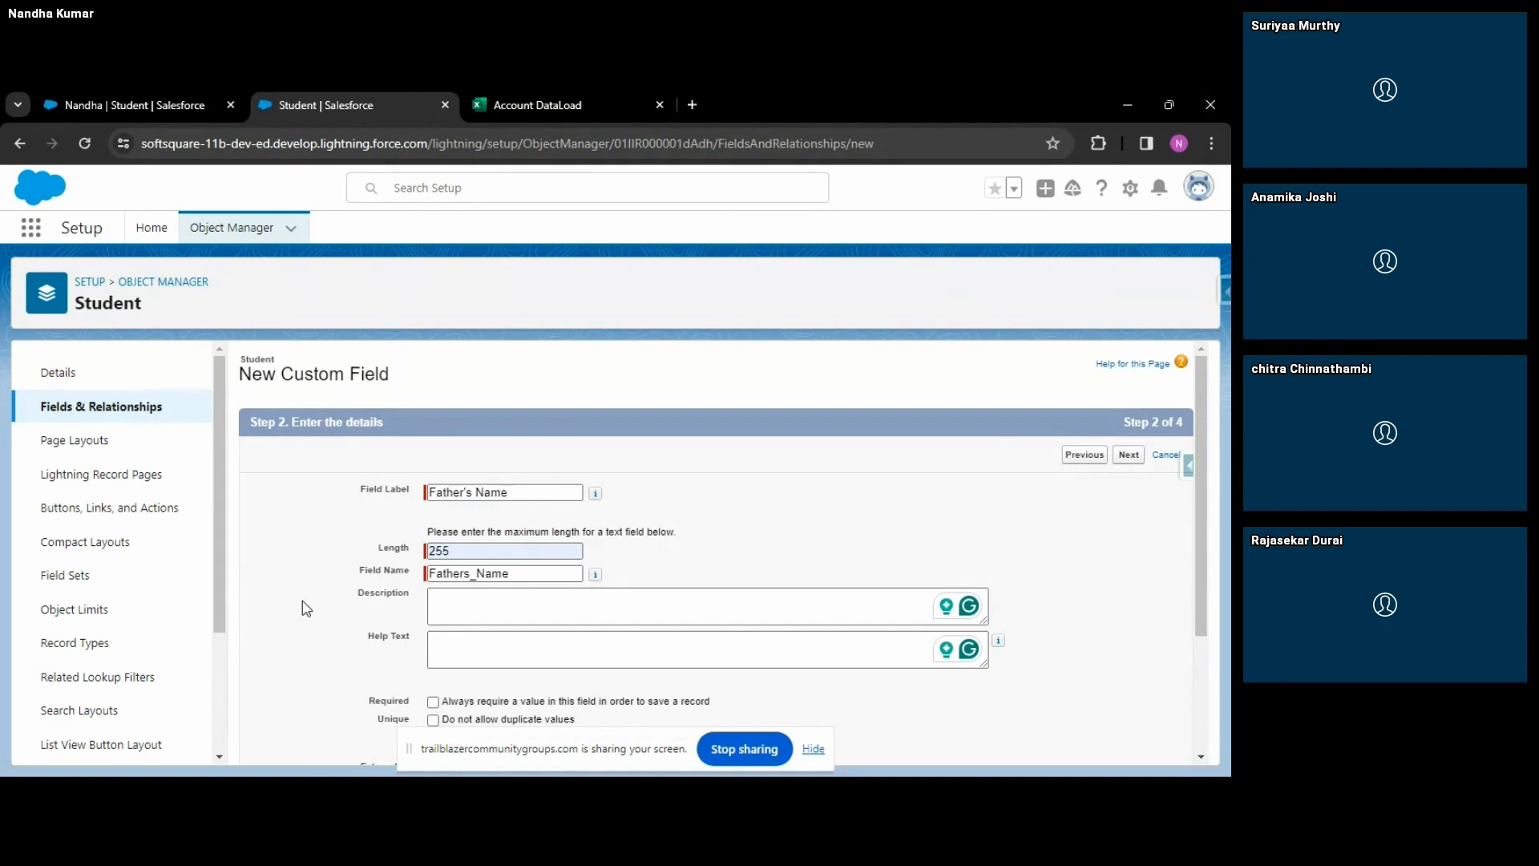
pyautogui.click(467, 573)
pyautogui.press('BackSpace')
# Make the Father's Name field always required for saving a record and continue to its field-level security.
pyautogui.scroll(-1, 473, 577)
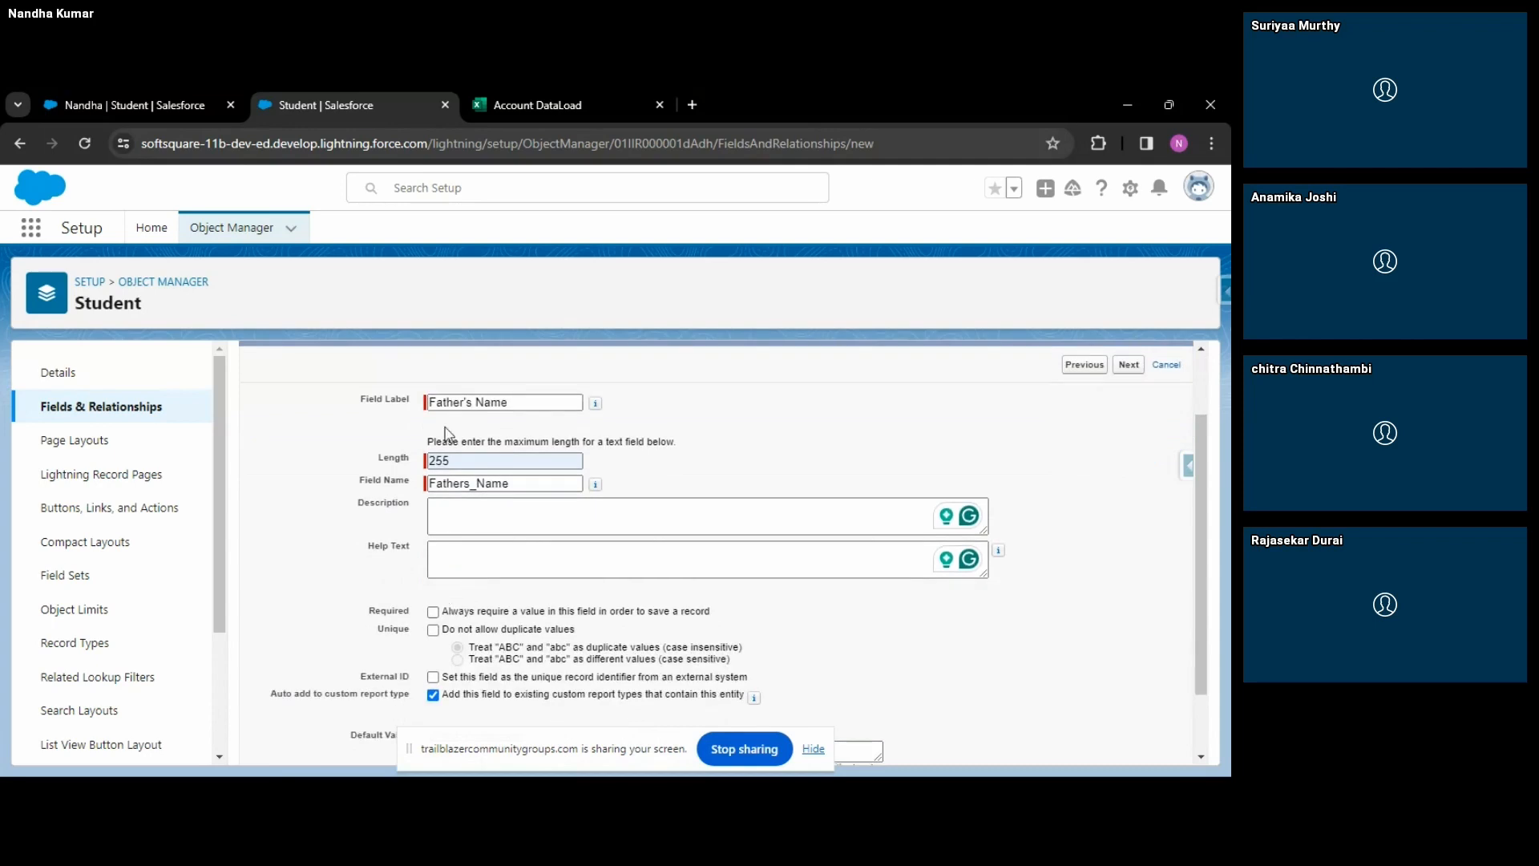
pyautogui.click(432, 611)
pyautogui.scroll(-1, 287, 572)
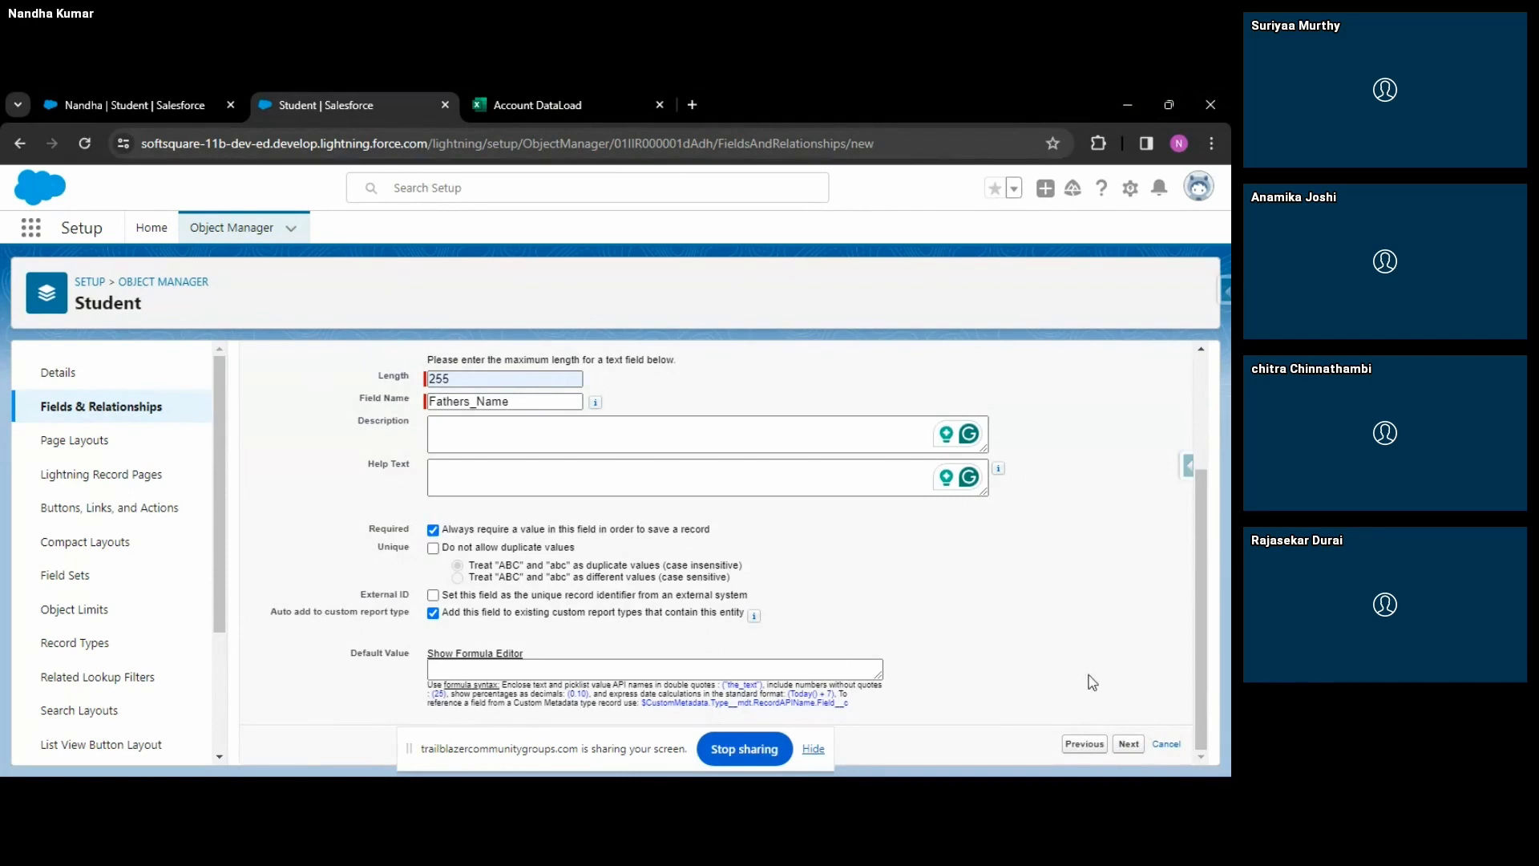
pyautogui.click(1127, 745)
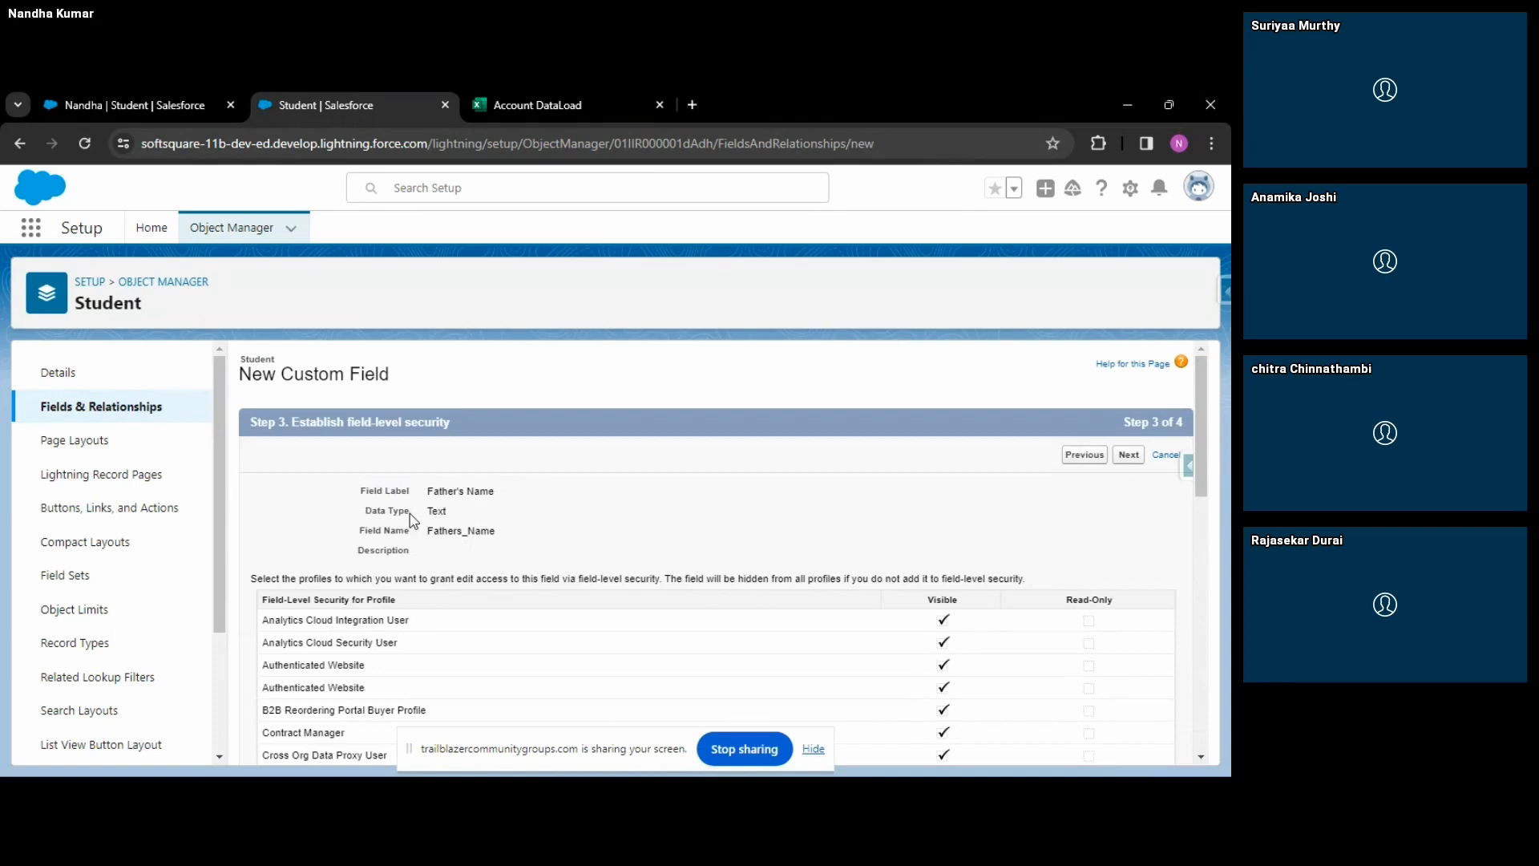
# Examine the visible and read-only settings per profile for the Father's Name field, and continue to the page layout selection.
pyautogui.scroll(-2, 420, 522)
pyautogui.scroll(2, 422, 521)
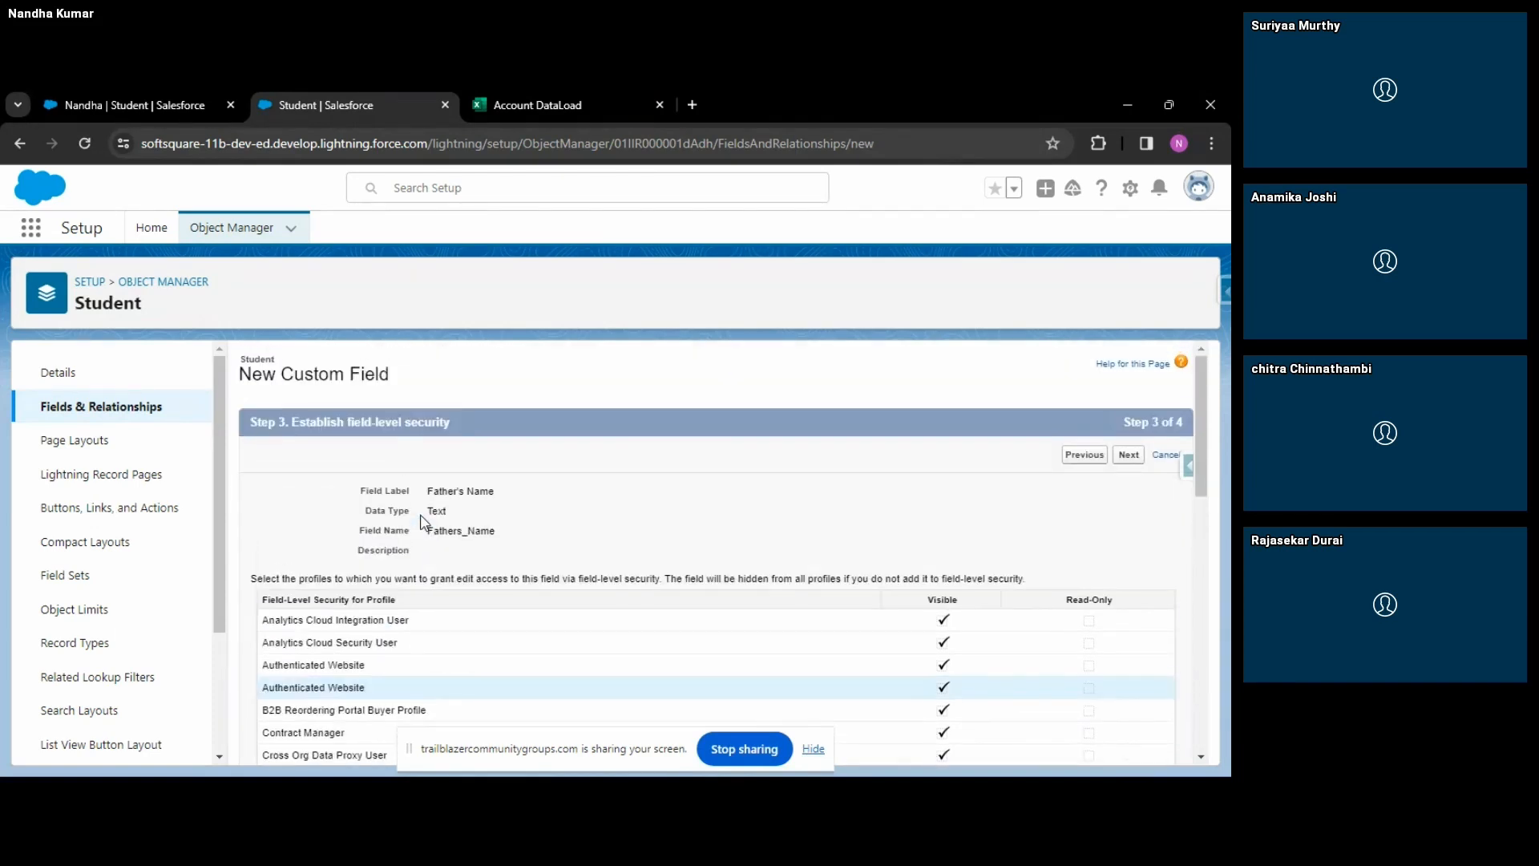
pyautogui.scroll(-3, 423, 522)
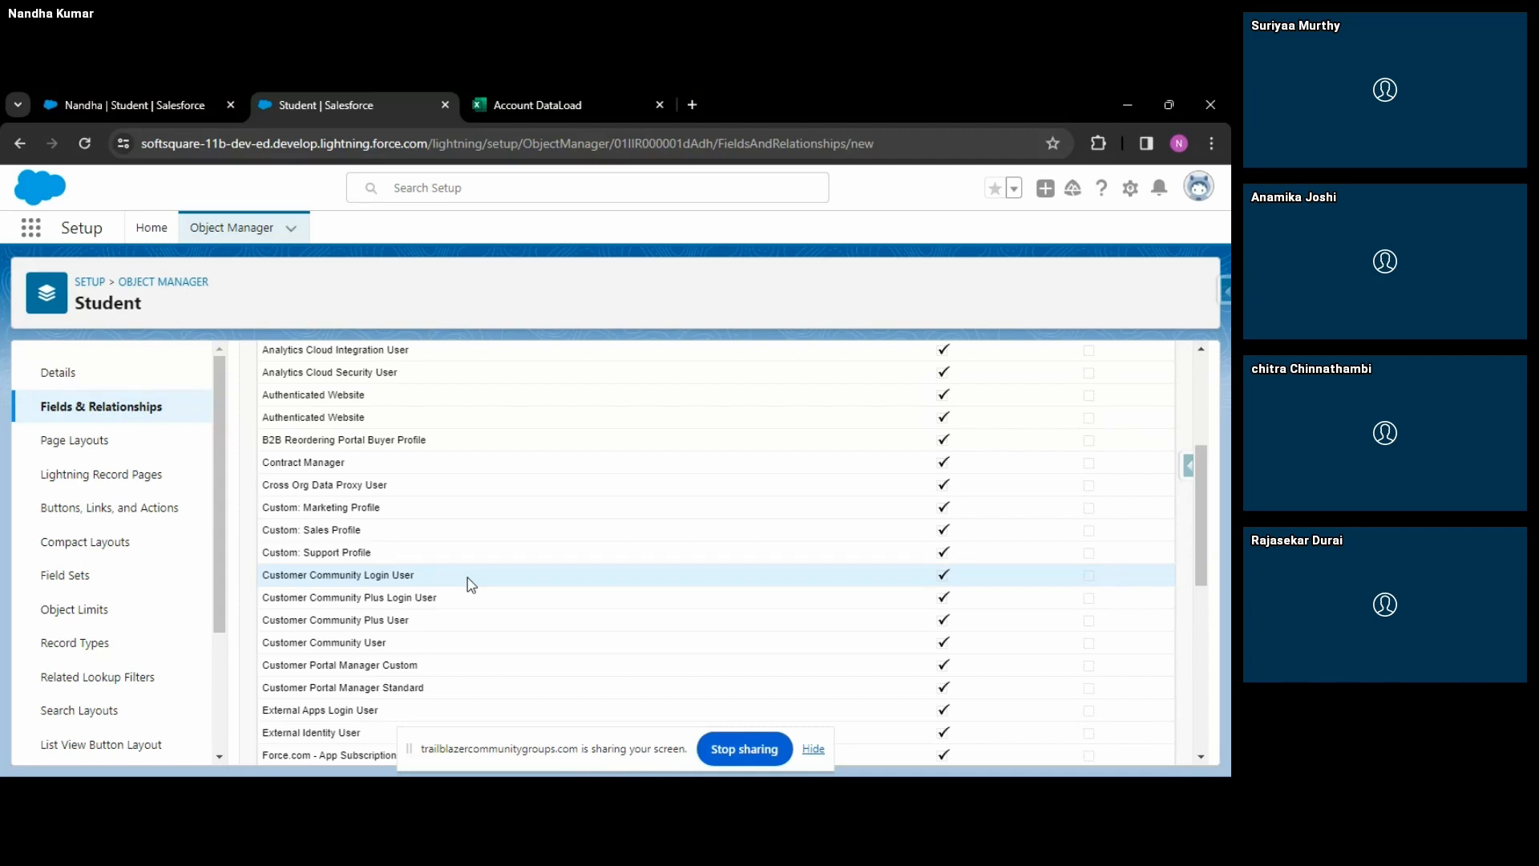
pyautogui.scroll(3, 653, 557)
pyautogui.scroll(-2, 767, 581)
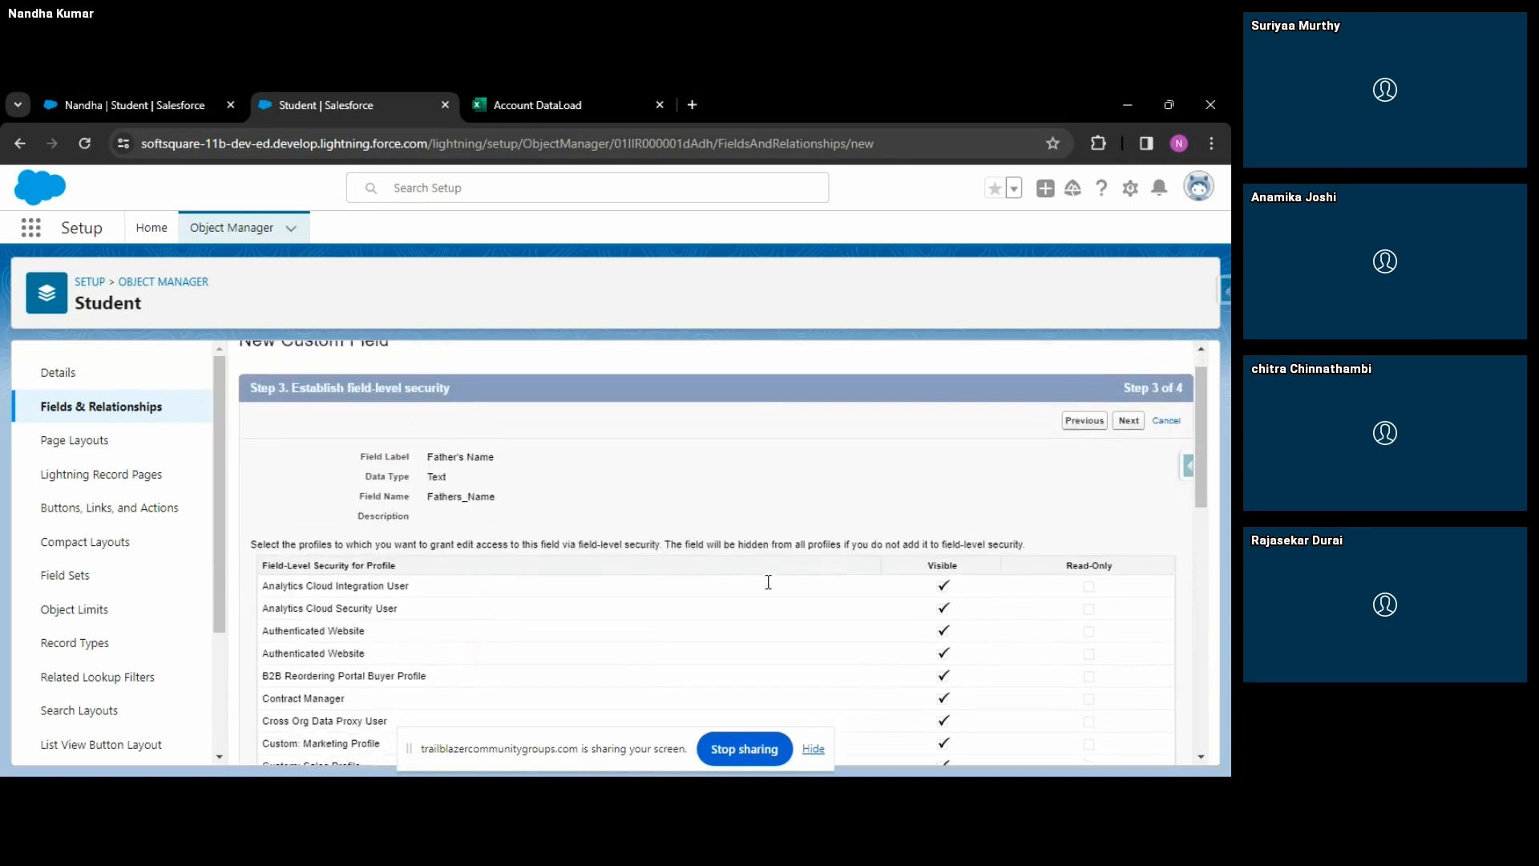
pyautogui.scroll(-6, 768, 581)
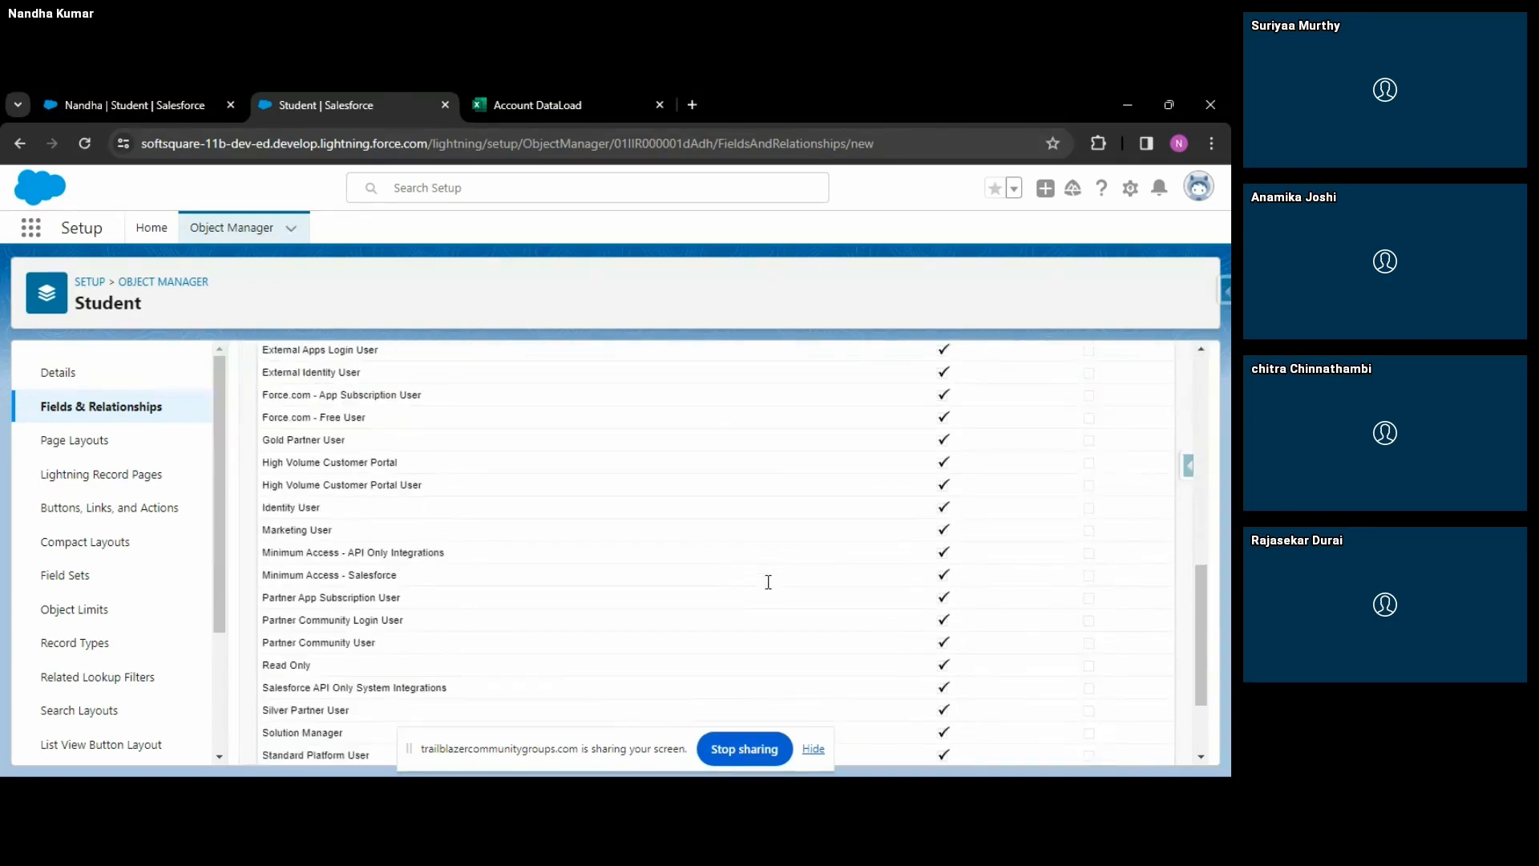
pyautogui.scroll(8, 767, 581)
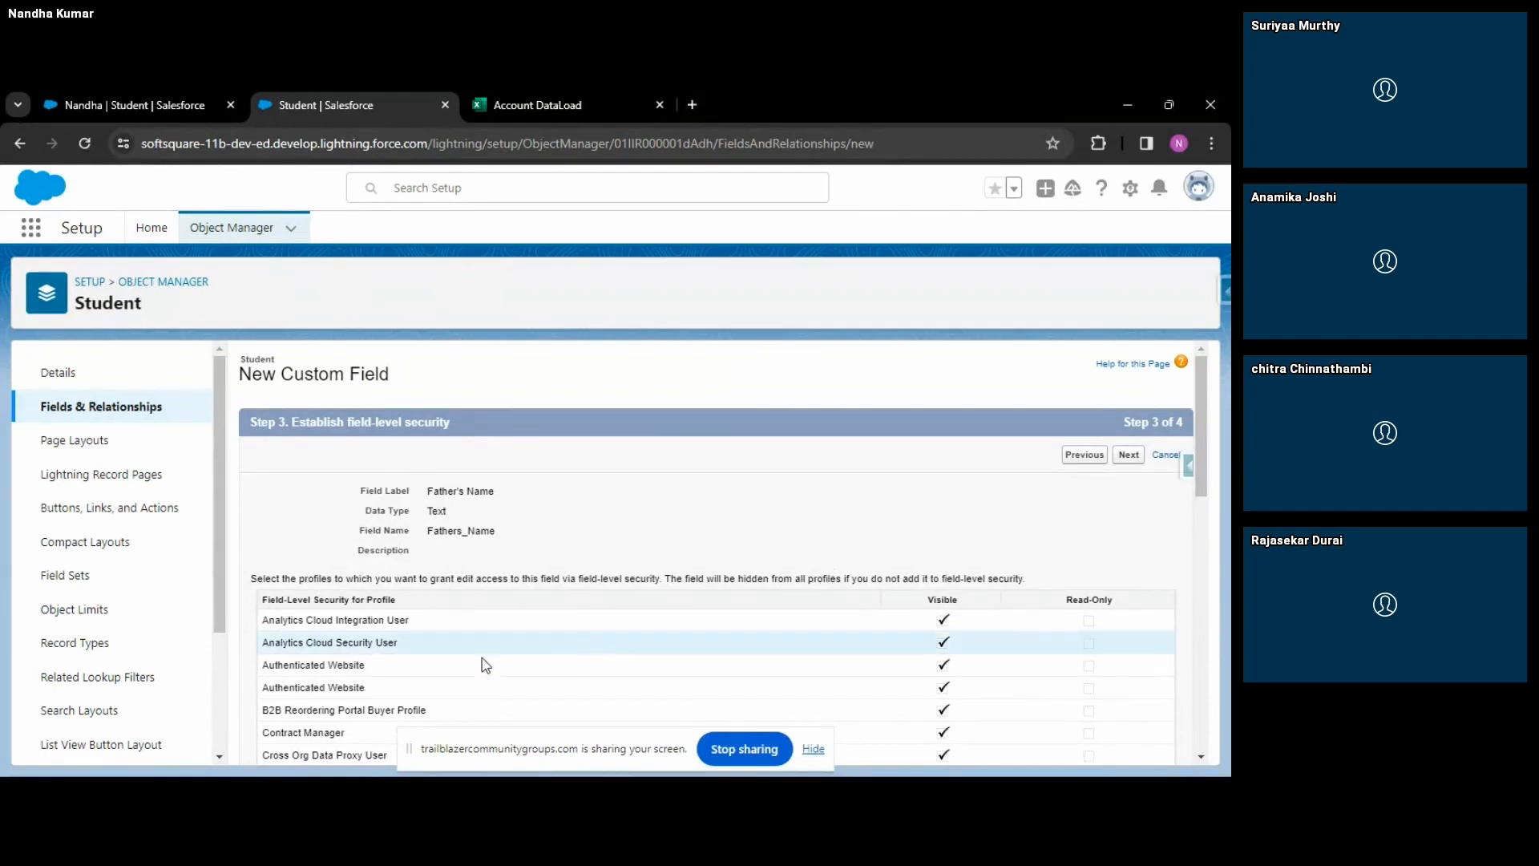
pyautogui.scroll(-5, 392, 665)
pyautogui.scroll(5, 392, 664)
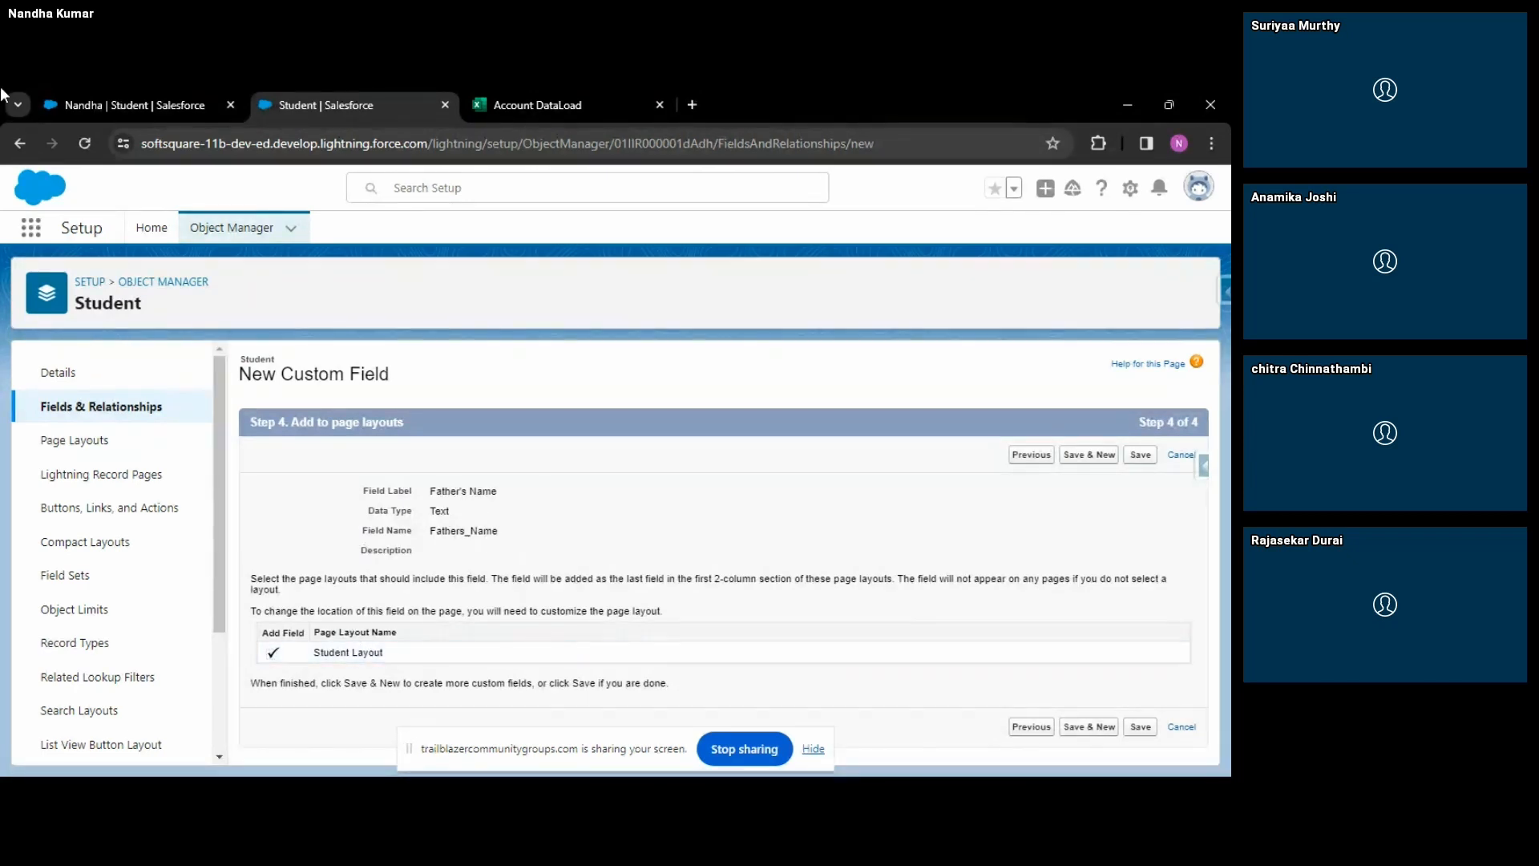
# Open the New Student form in the Sales app and compare it with the Student Layout selected for the new field.
pyautogui.click(112, 102)
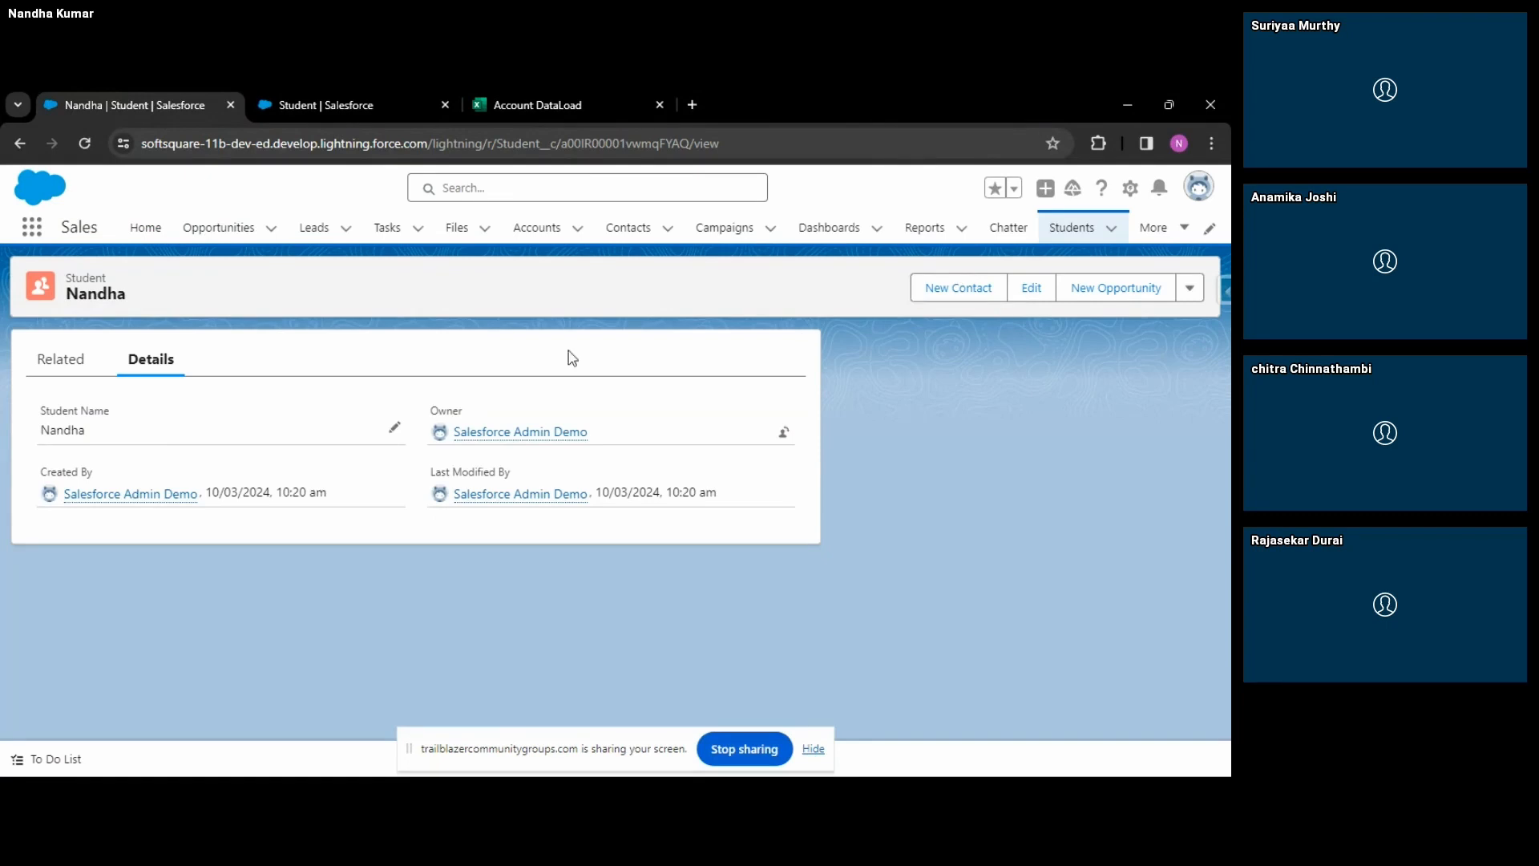
pyautogui.click(1071, 227)
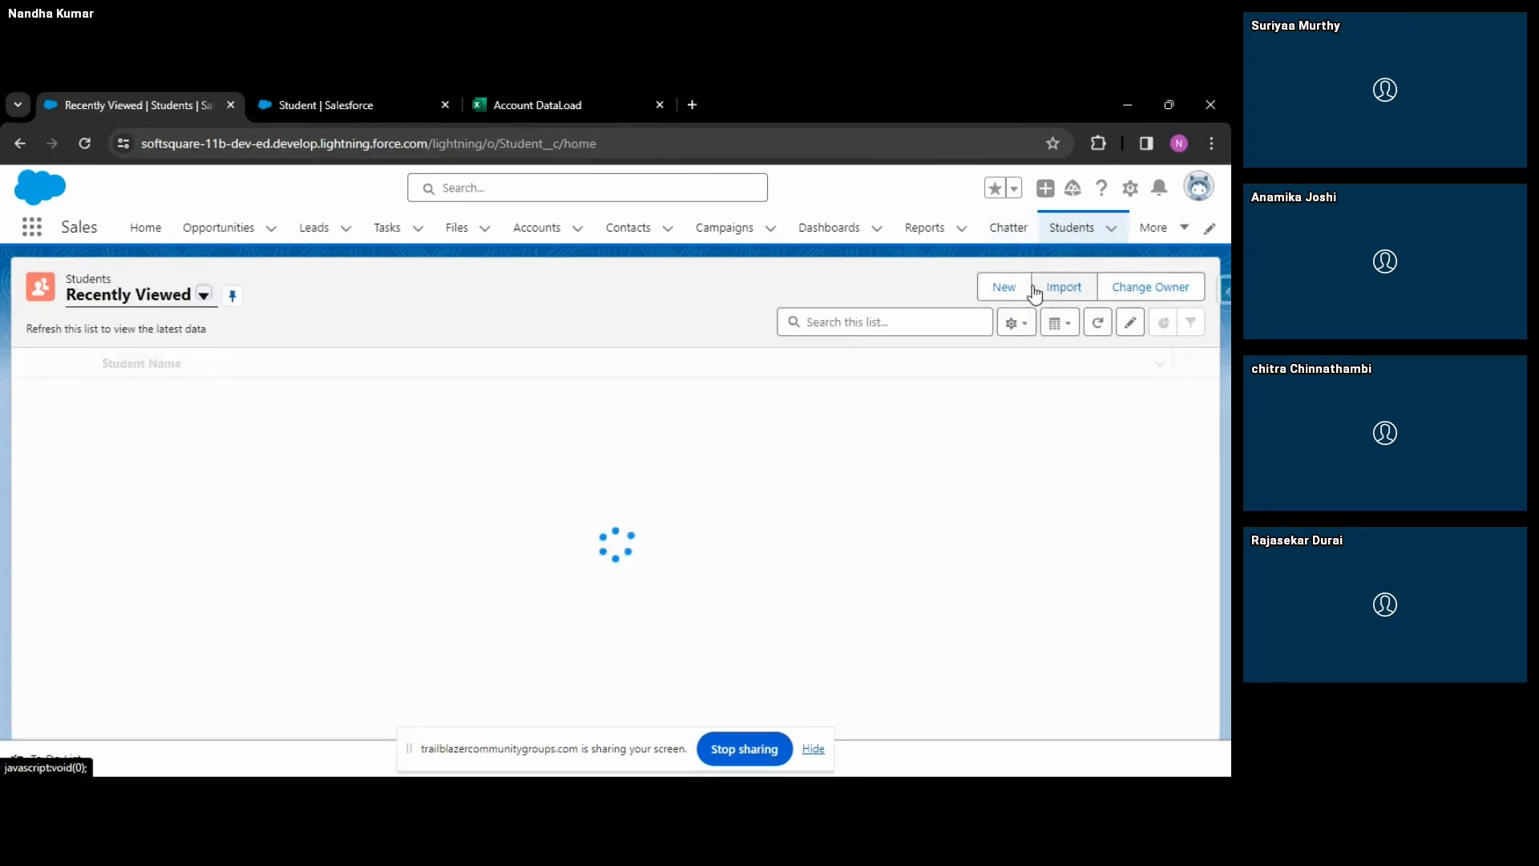
pyautogui.click(1002, 293)
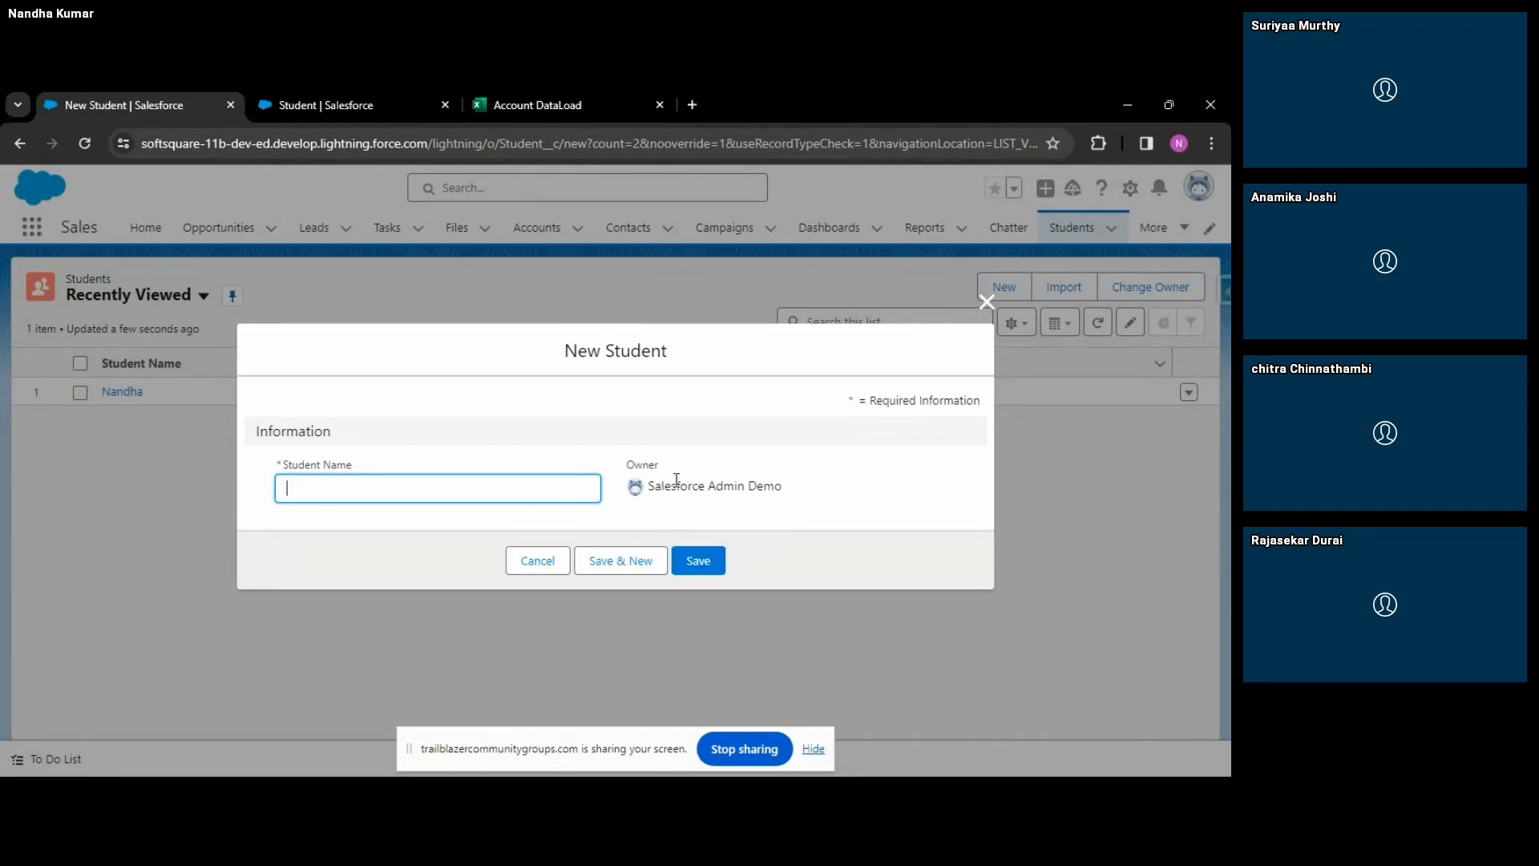
pyautogui.click(425, 101)
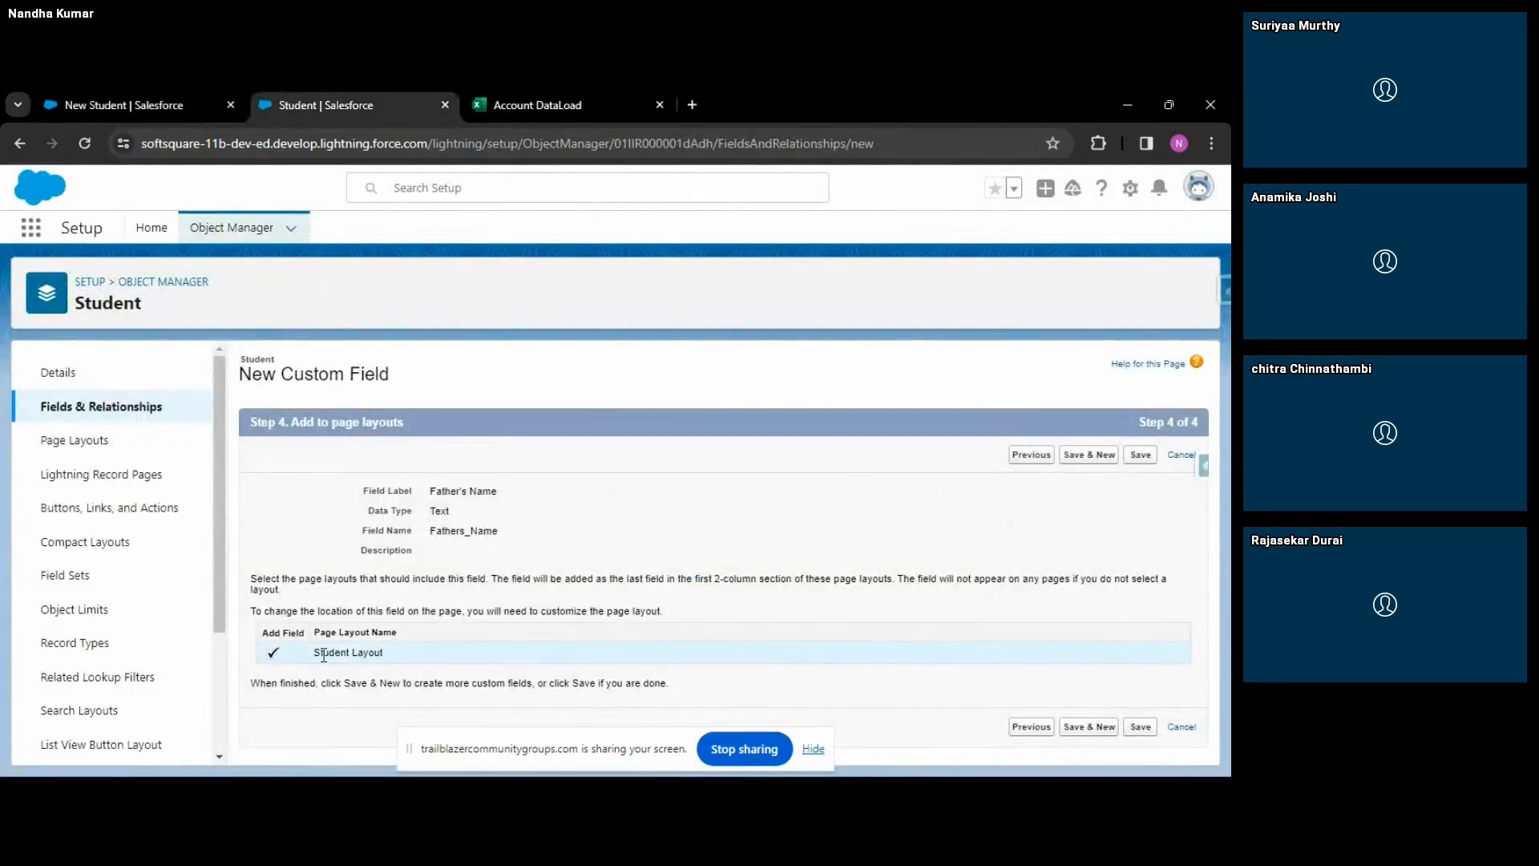
pyautogui.scroll(-1, 201, 653)
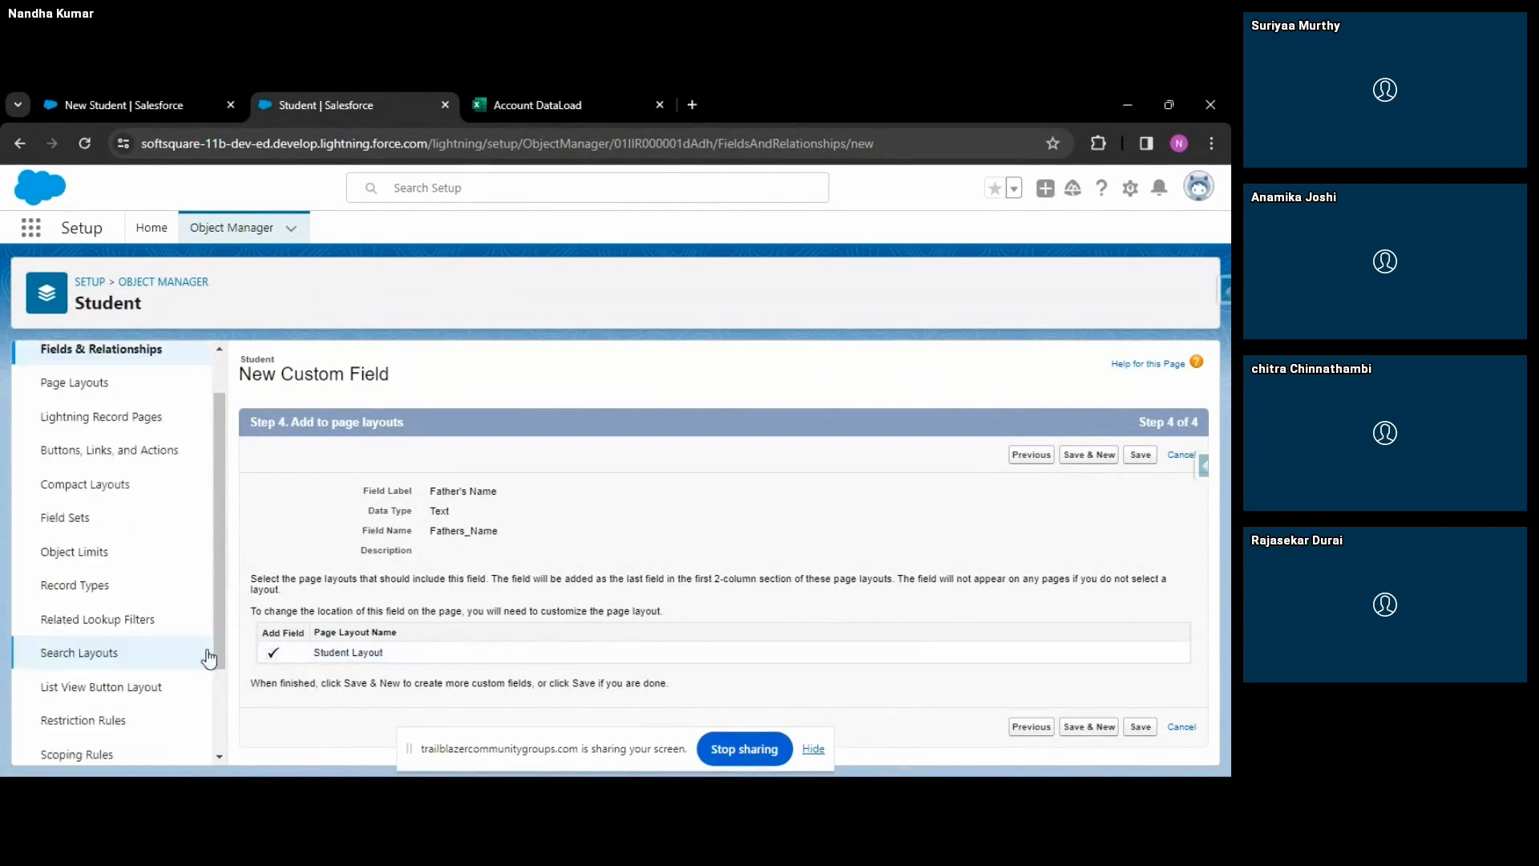
pyautogui.click(61, 96)
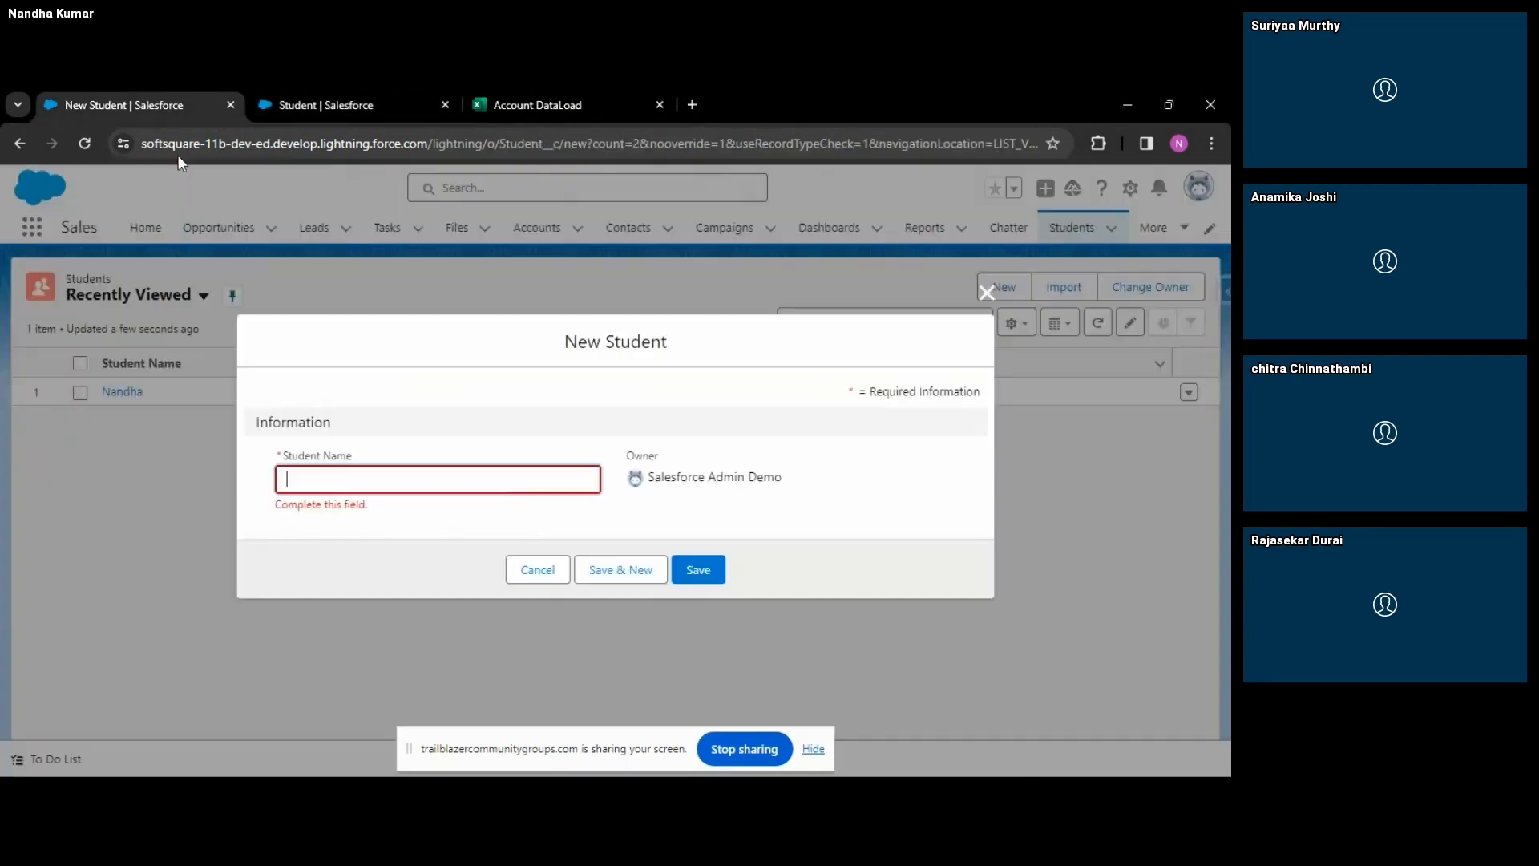
# Save the Father's Name field with the Student Layout selected, and reopen a fresh New Student form in the Sales app.
pyautogui.click(340, 96)
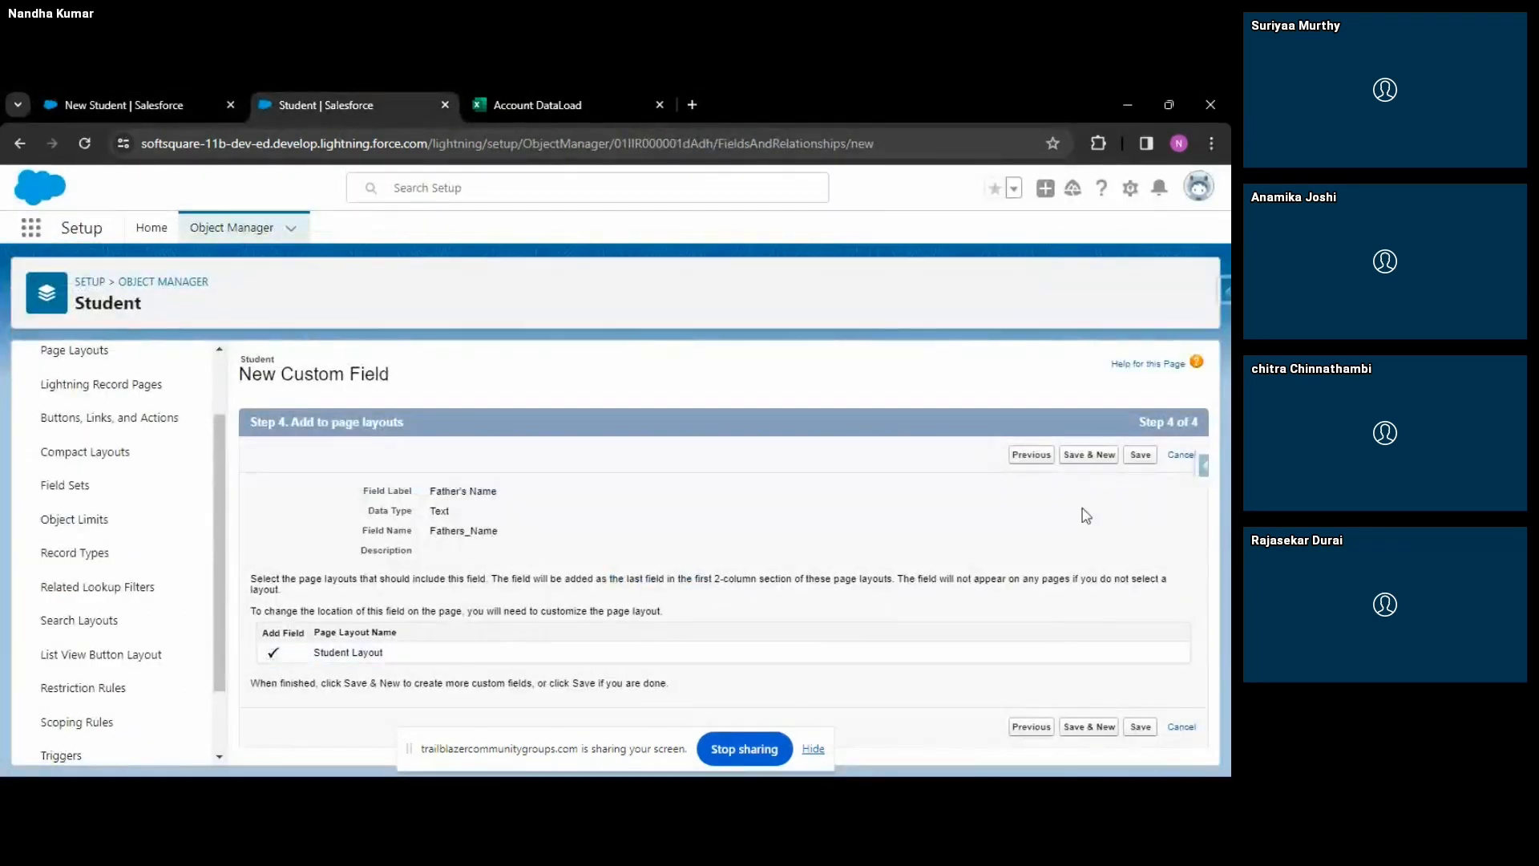
pyautogui.click(1140, 455)
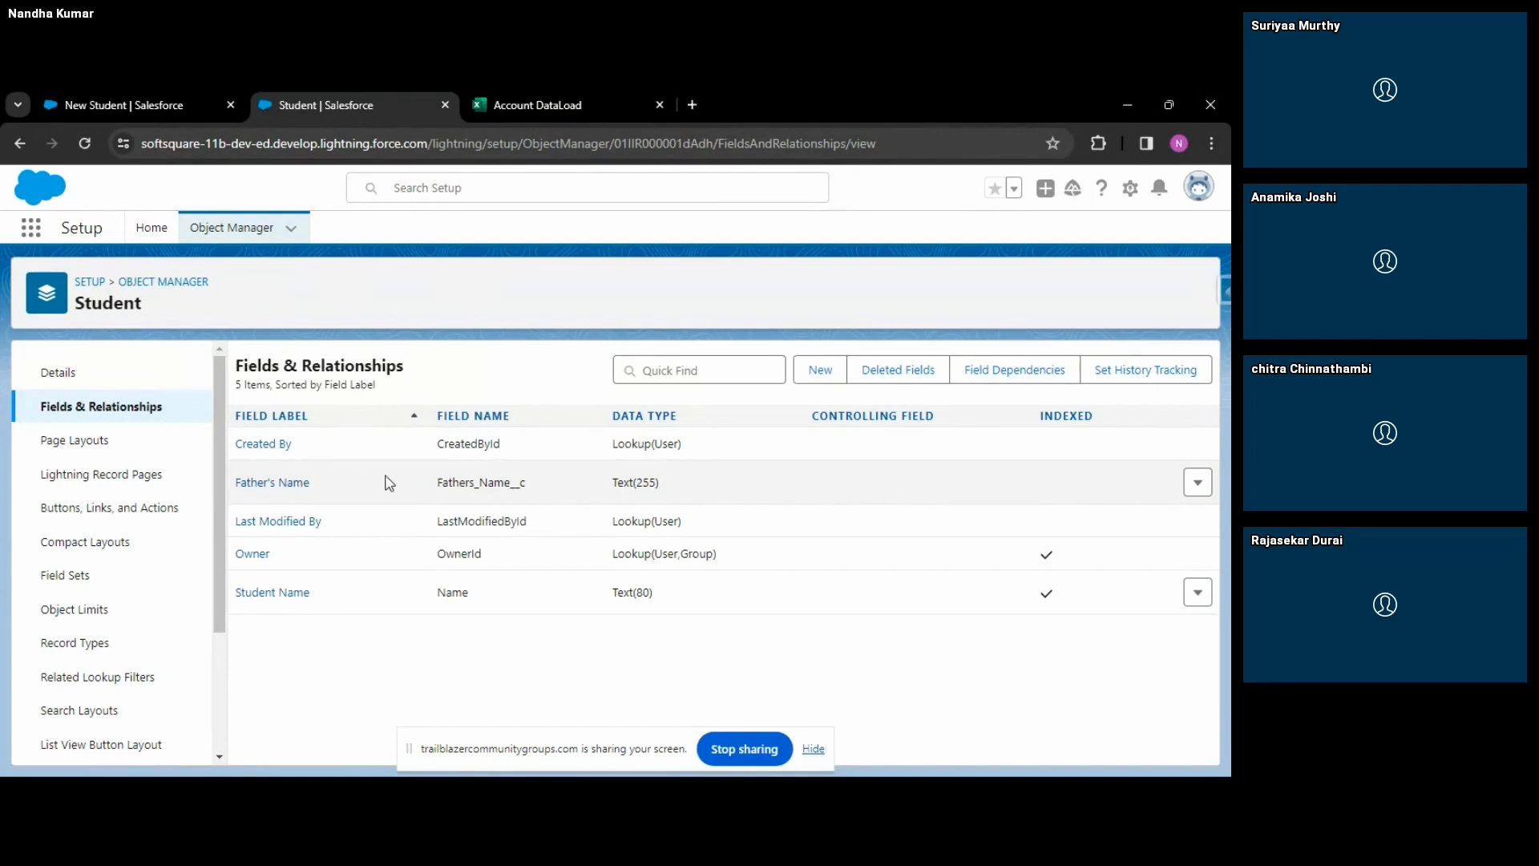
pyautogui.click(97, 95)
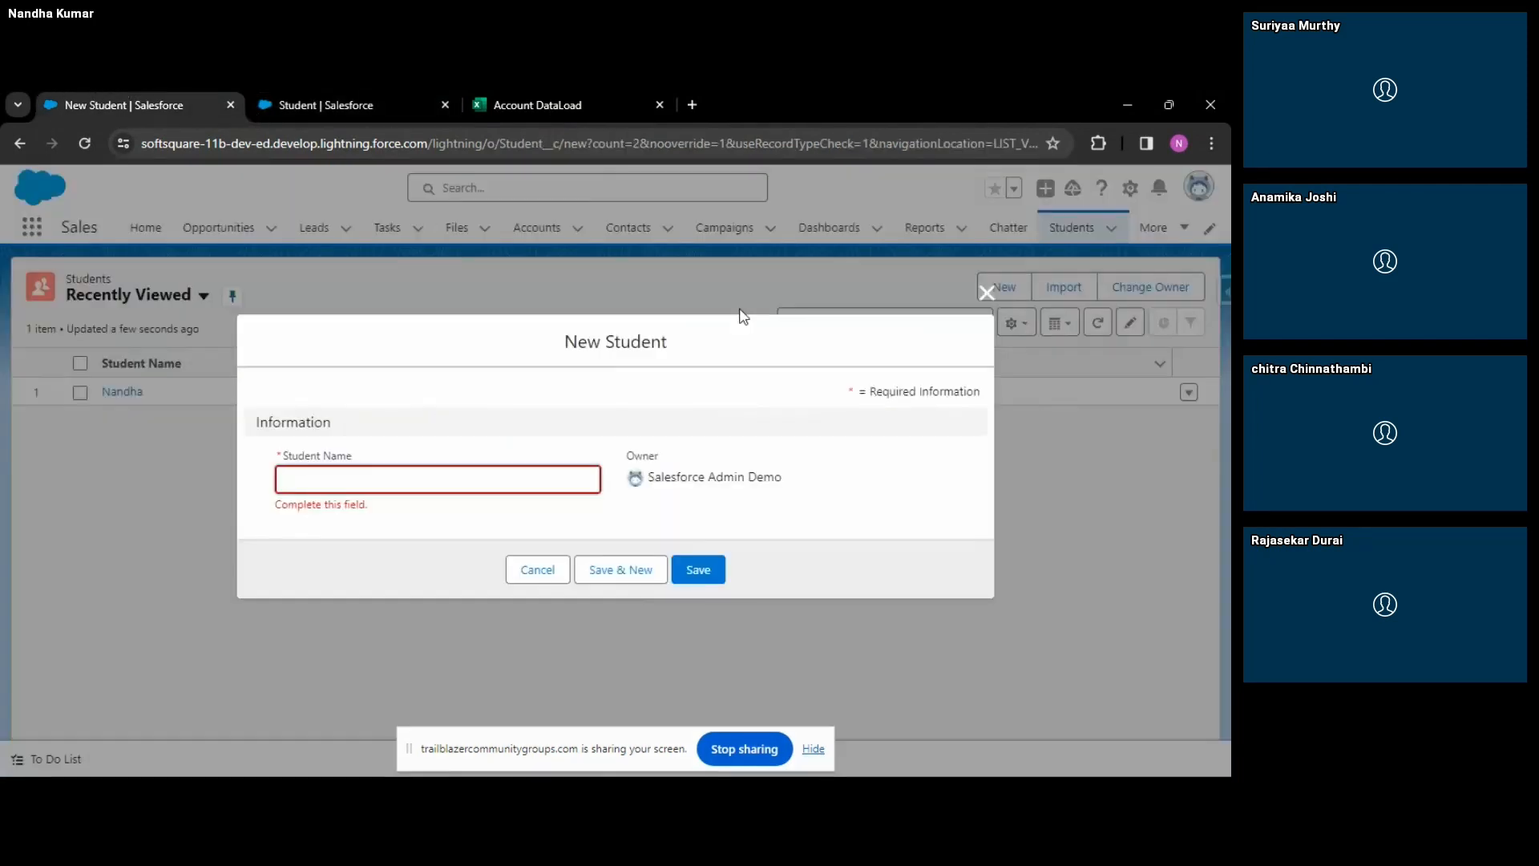
pyautogui.click(990, 298)
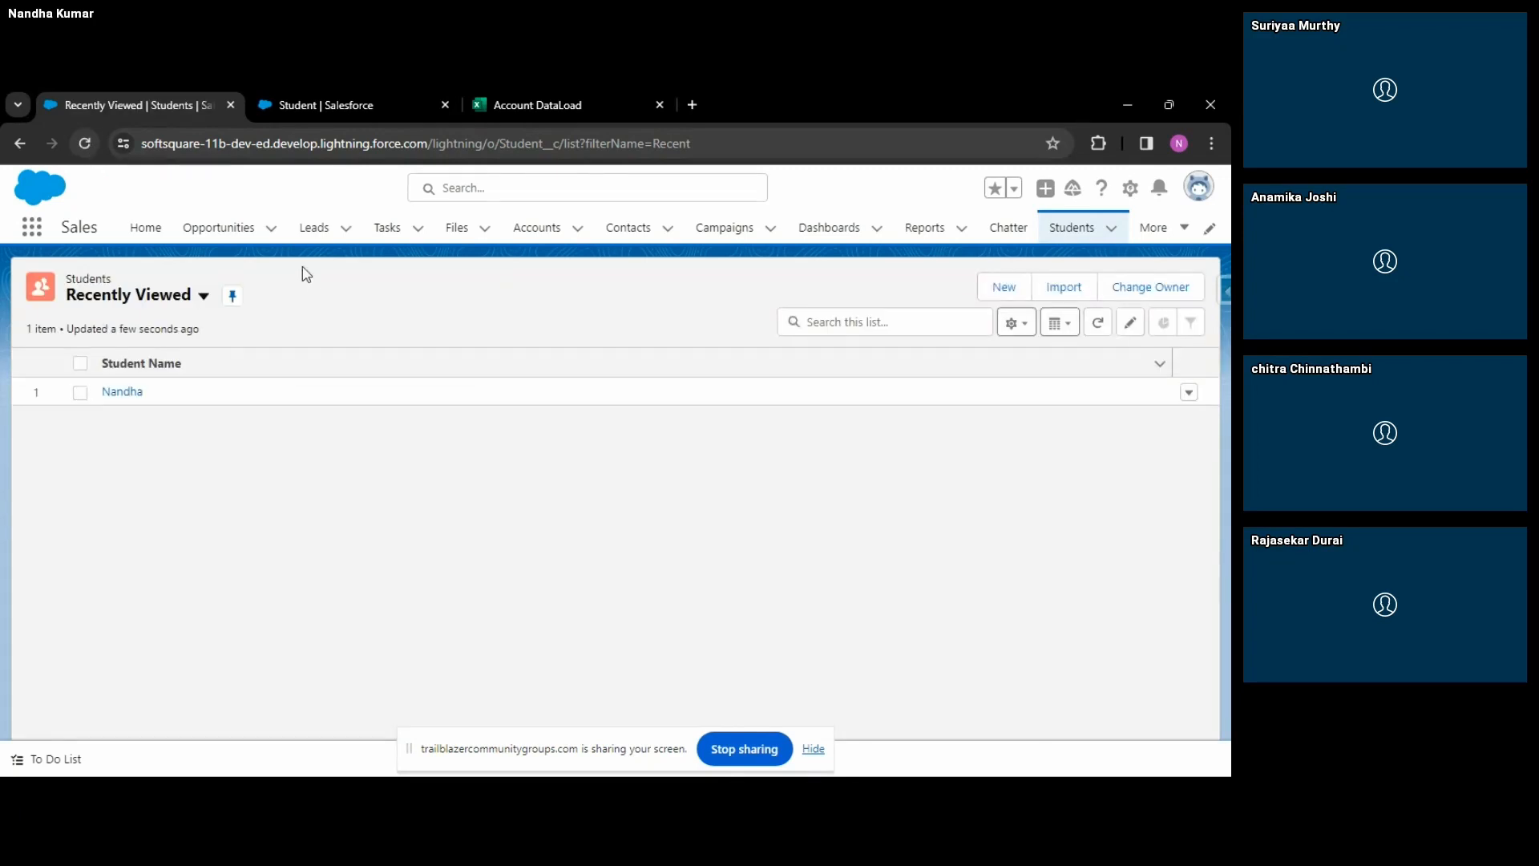
pyautogui.click(994, 290)
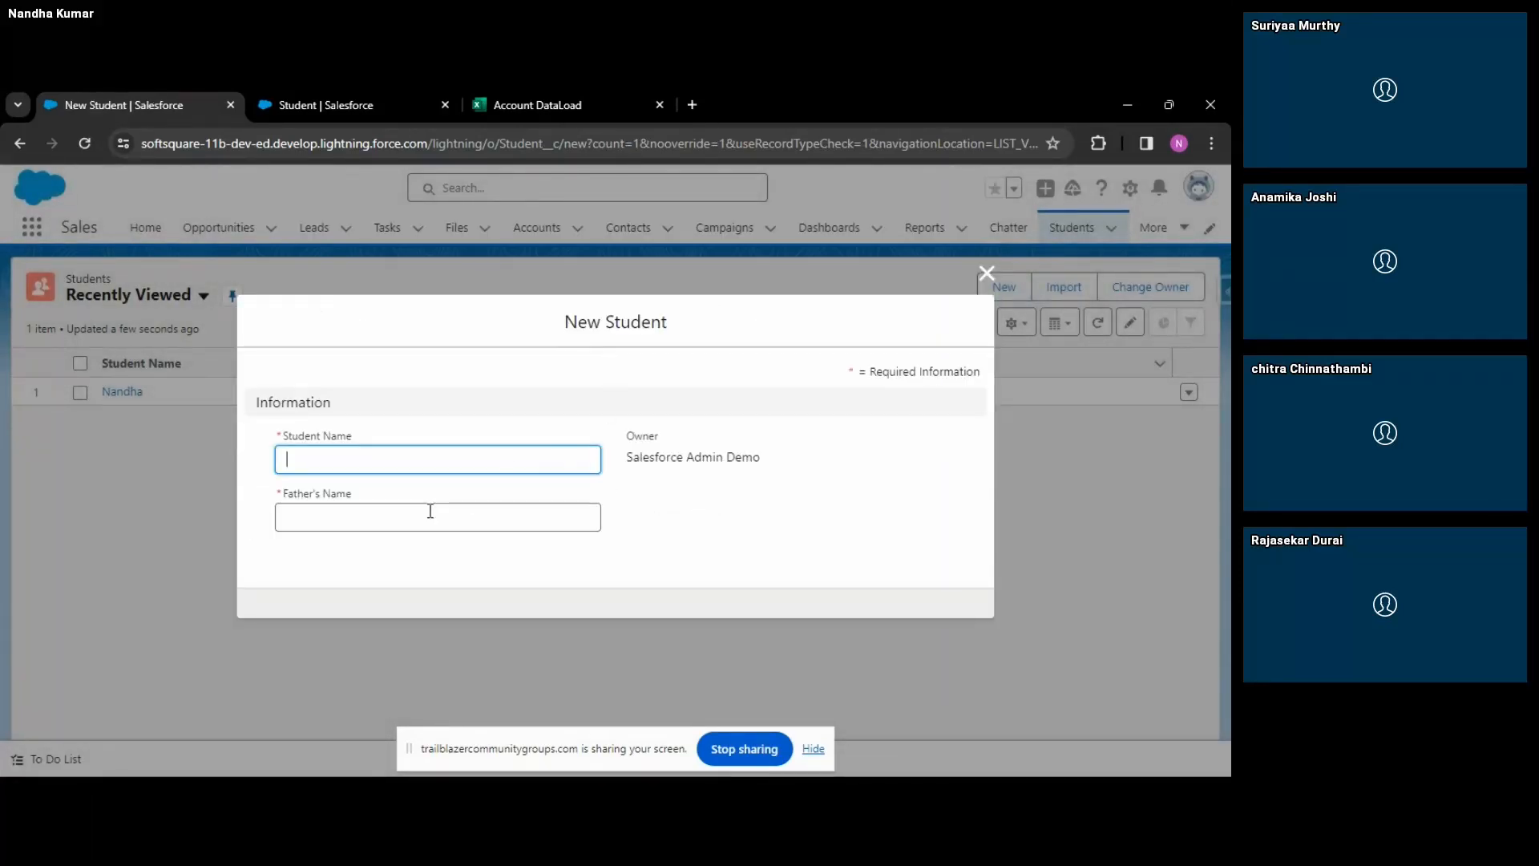
# Enter the student's name in the New Student form and try to save the record with Father's Name left empty.
pyautogui.click(346, 462)
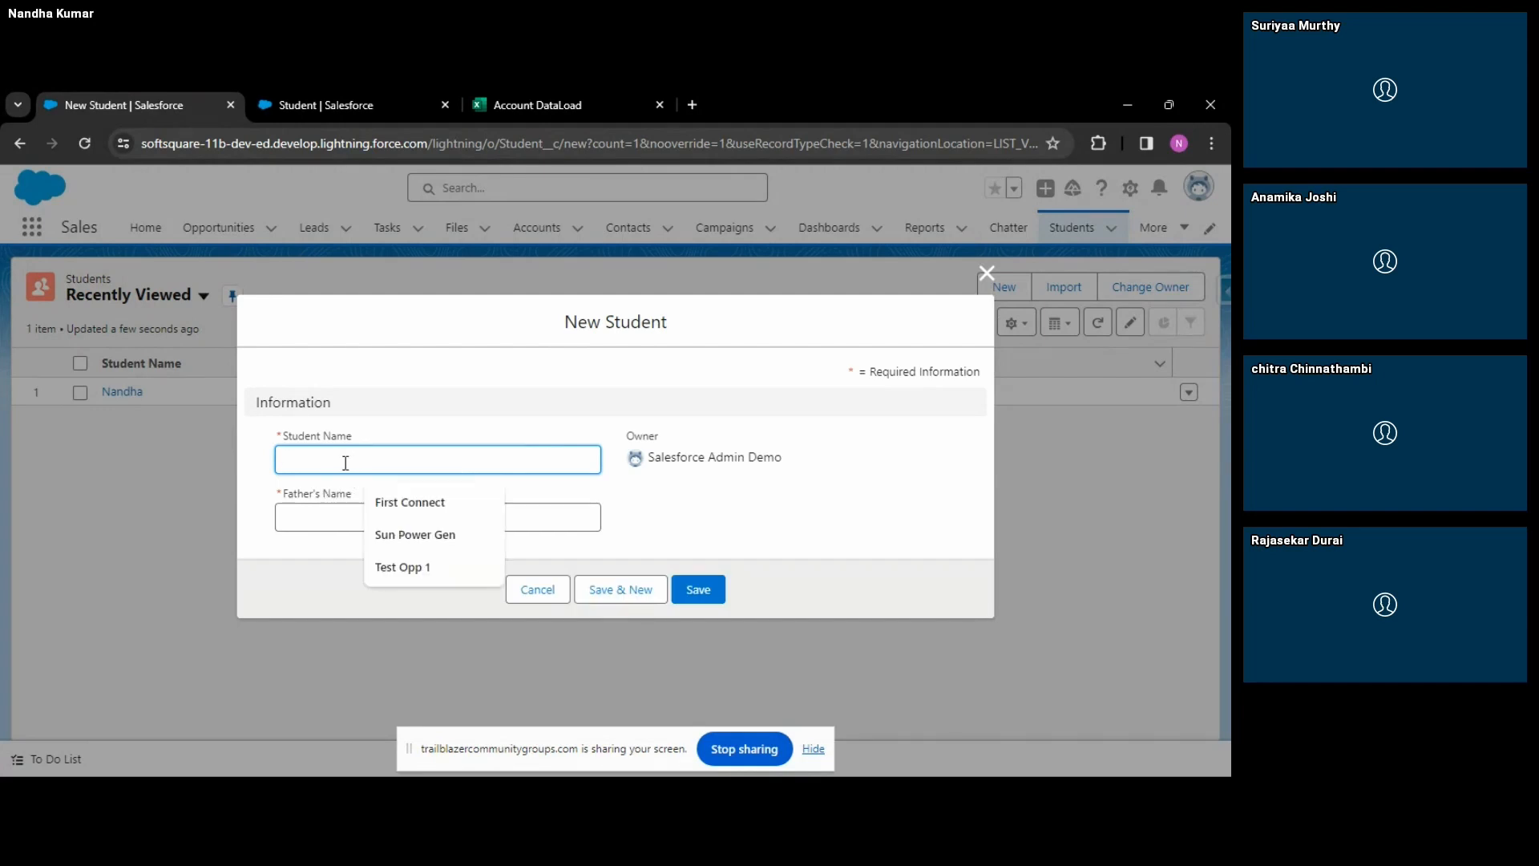
pyautogui.write('Nandha')
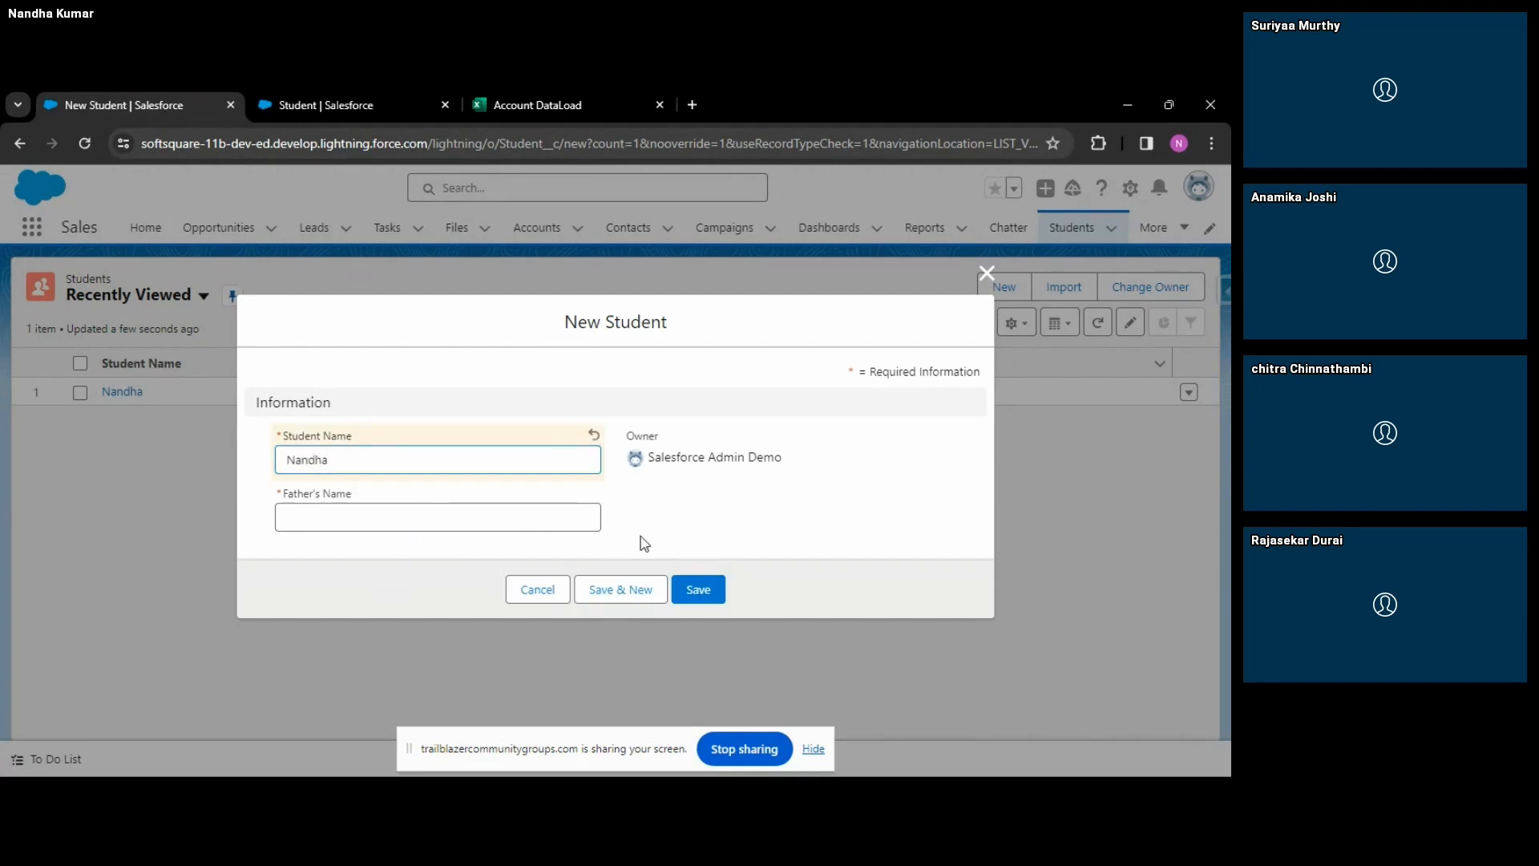
pyautogui.click(696, 586)
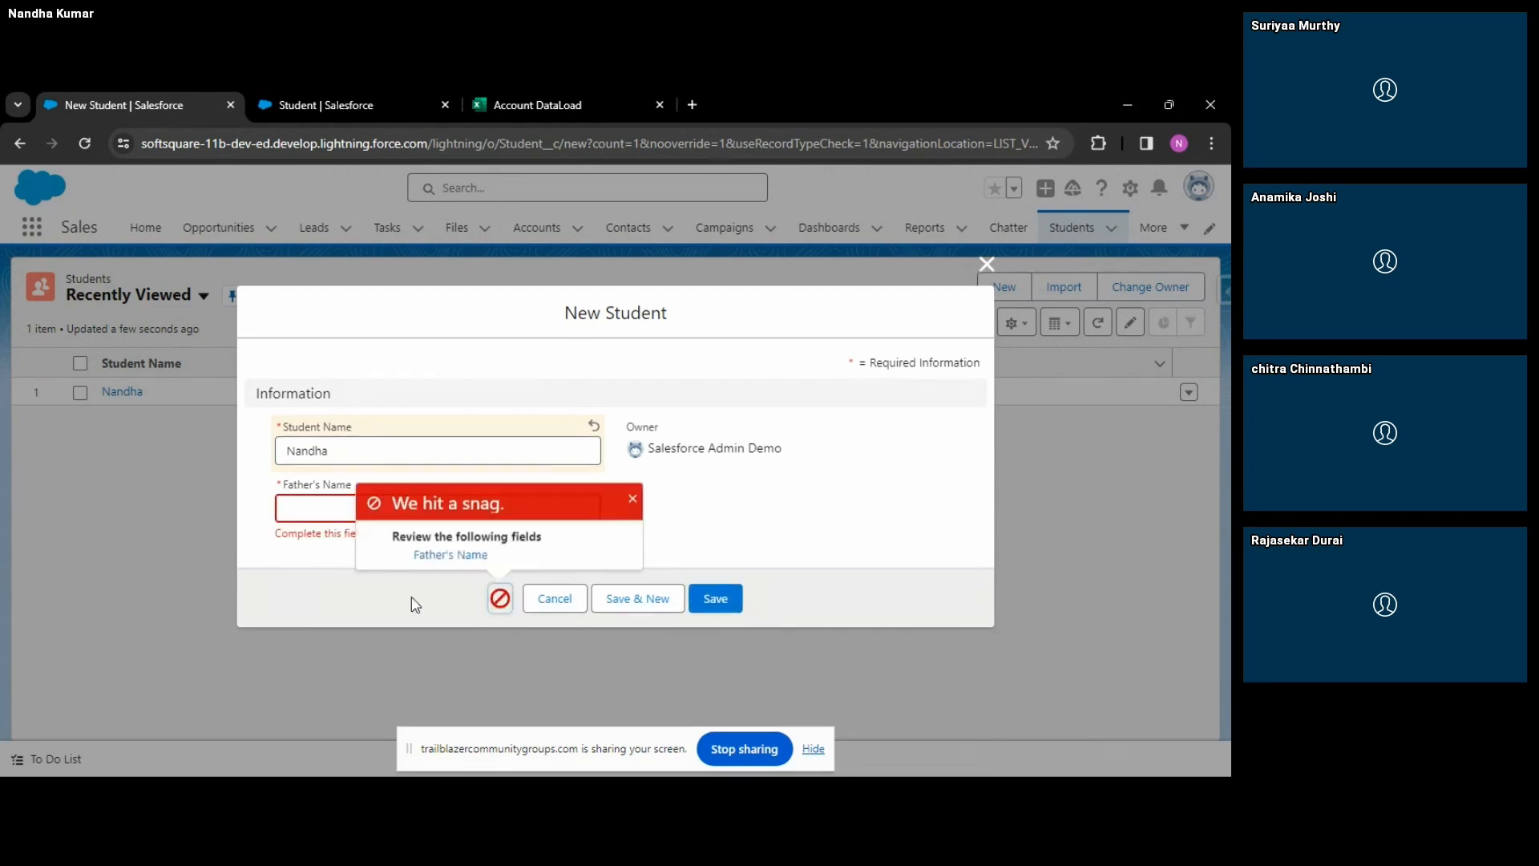
pyautogui.click(633, 501)
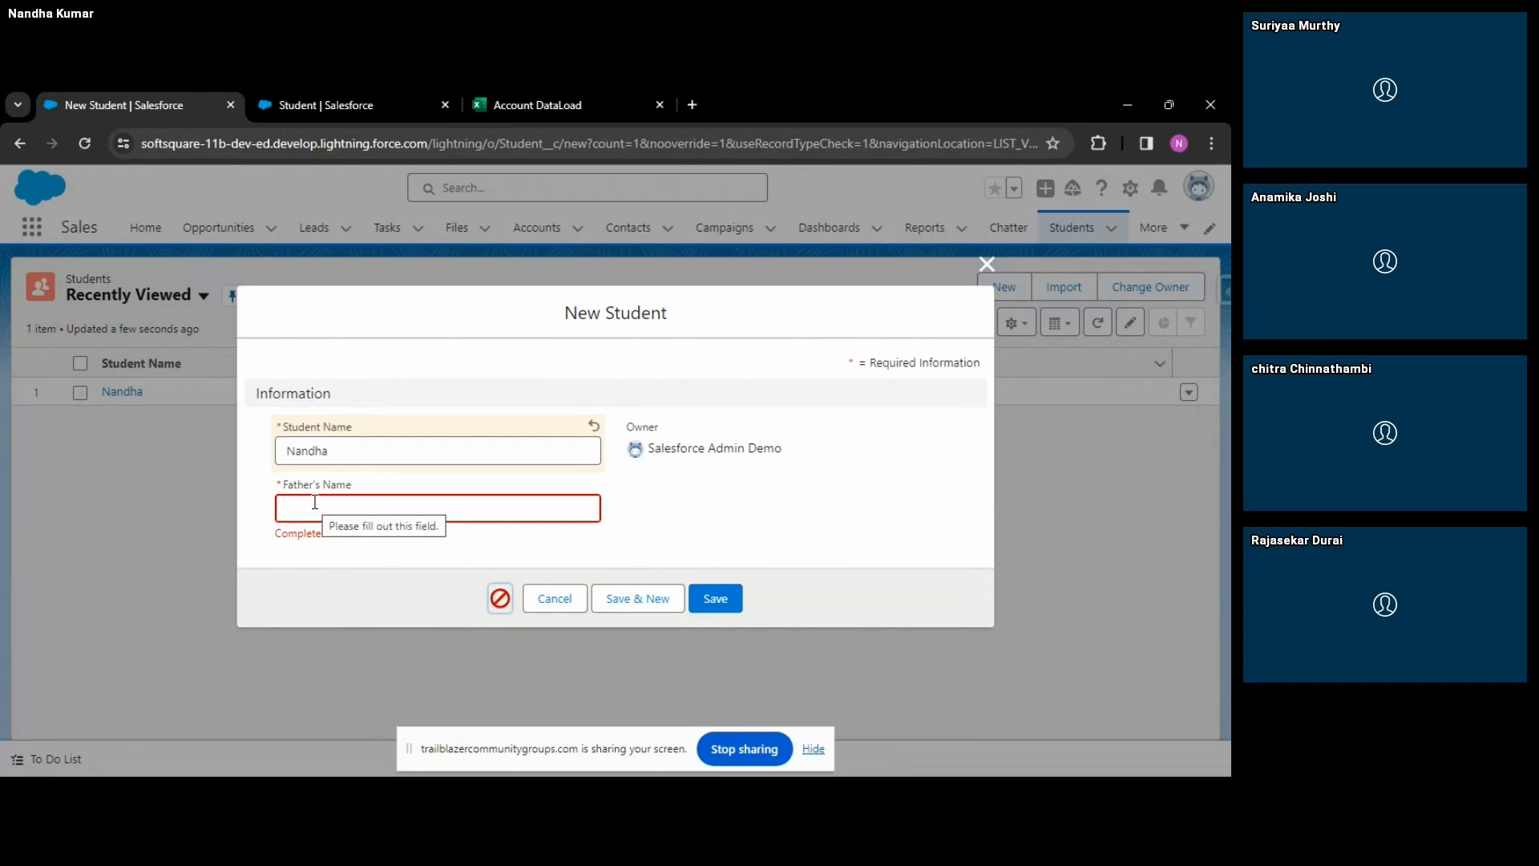
# Open the Father's Name field definition in the Student object's setup and examine its general options, including Required.
pyautogui.click(317, 95)
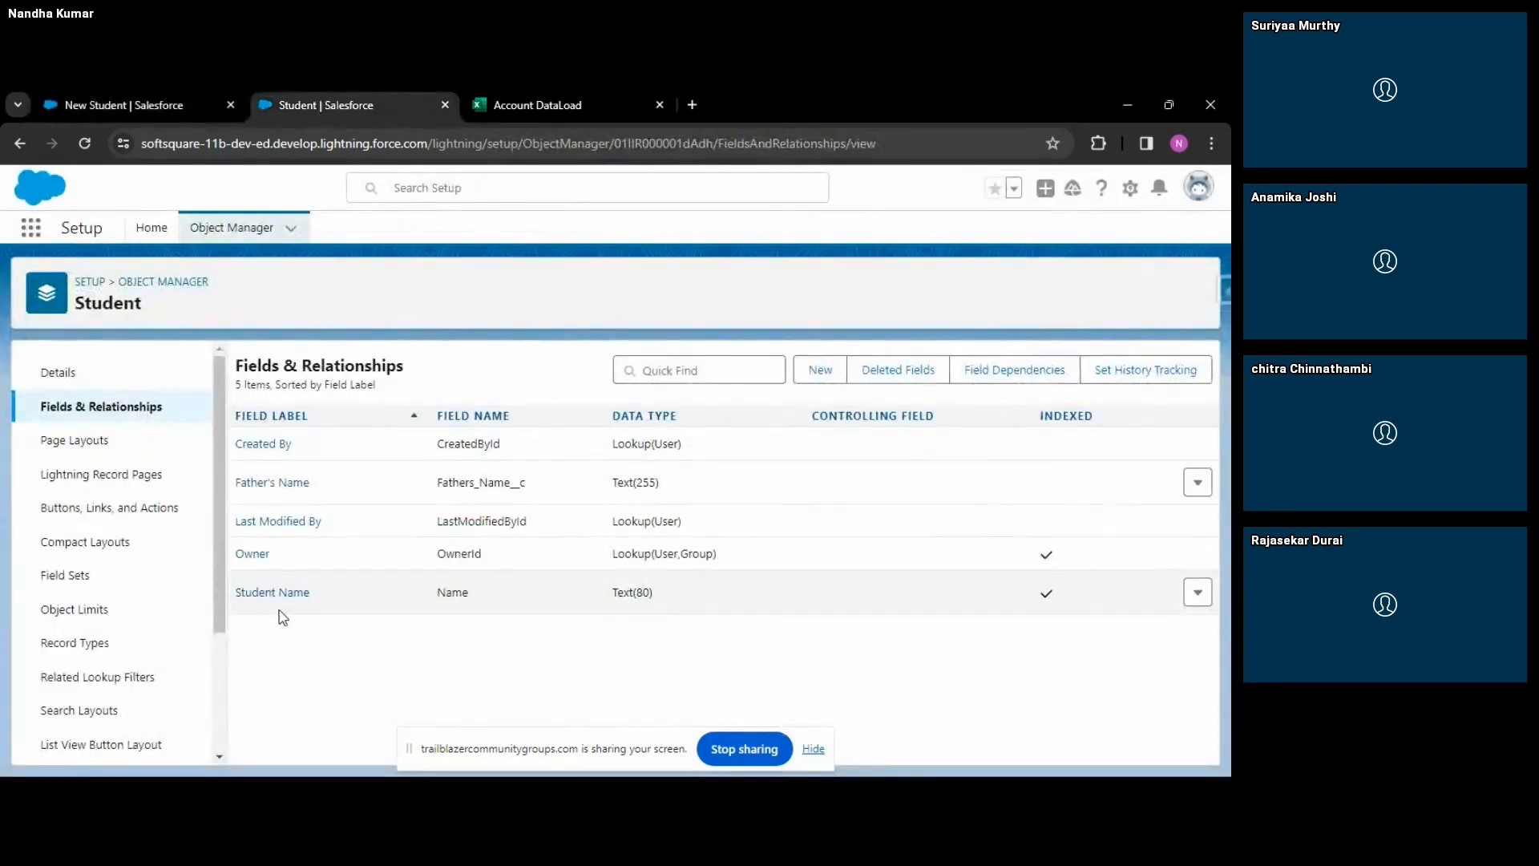
pyautogui.click(273, 481)
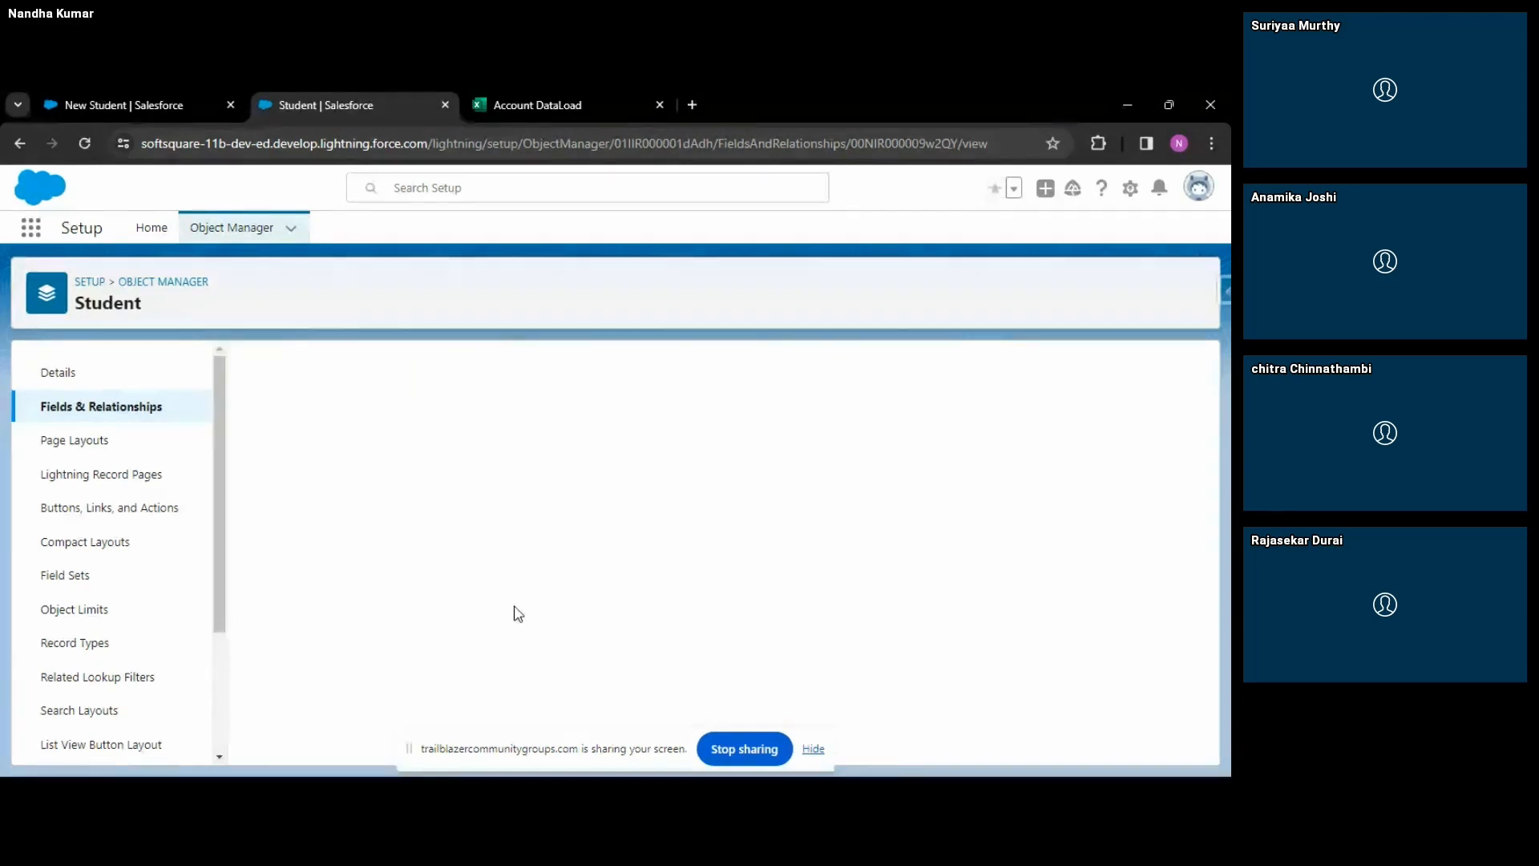
pyautogui.scroll(-3, 441, 605)
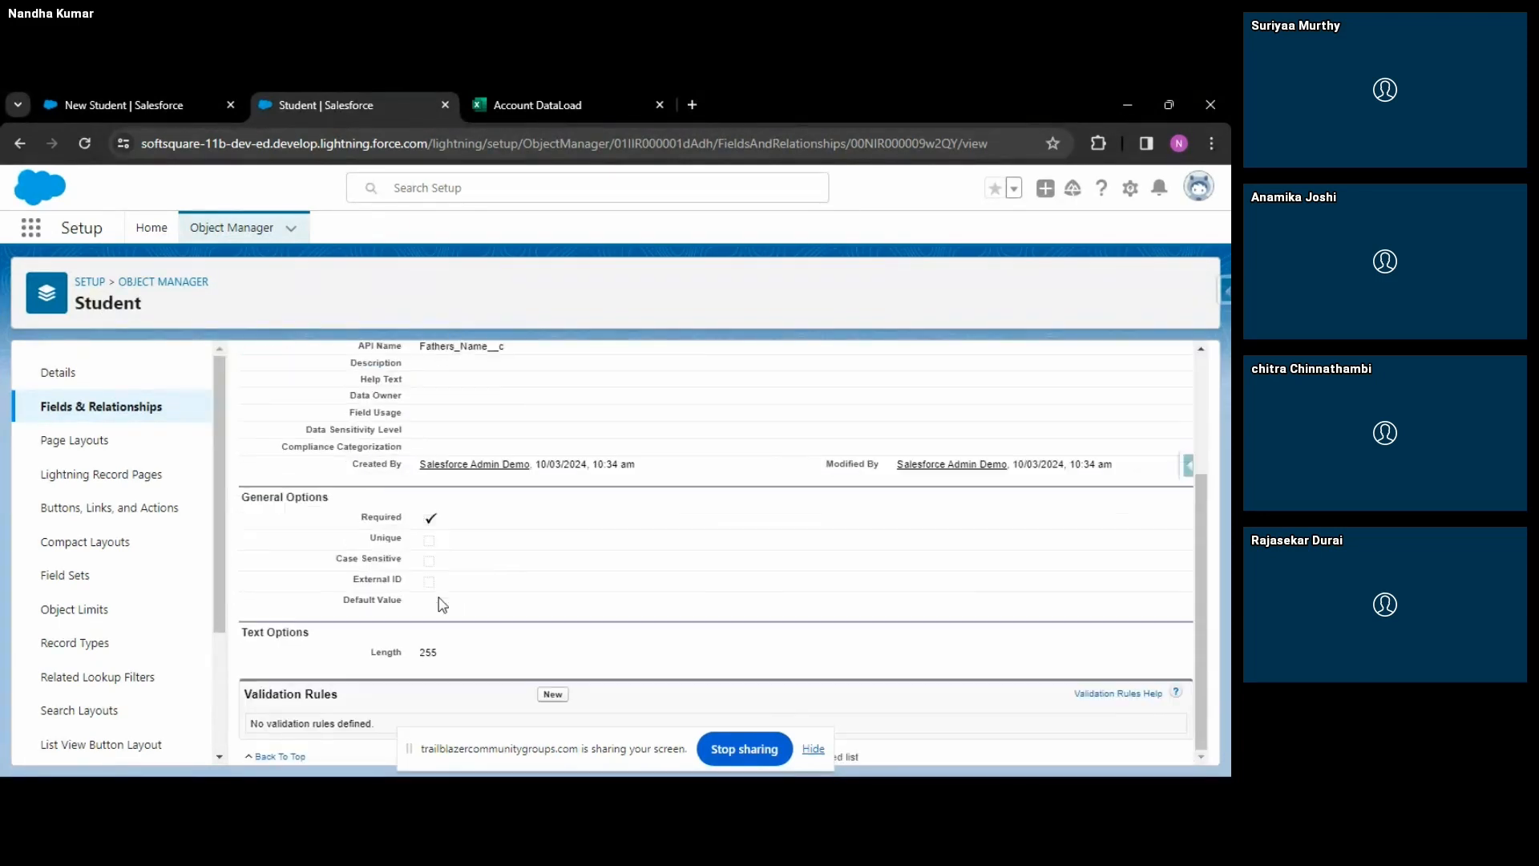
pyautogui.scroll(3, 441, 555)
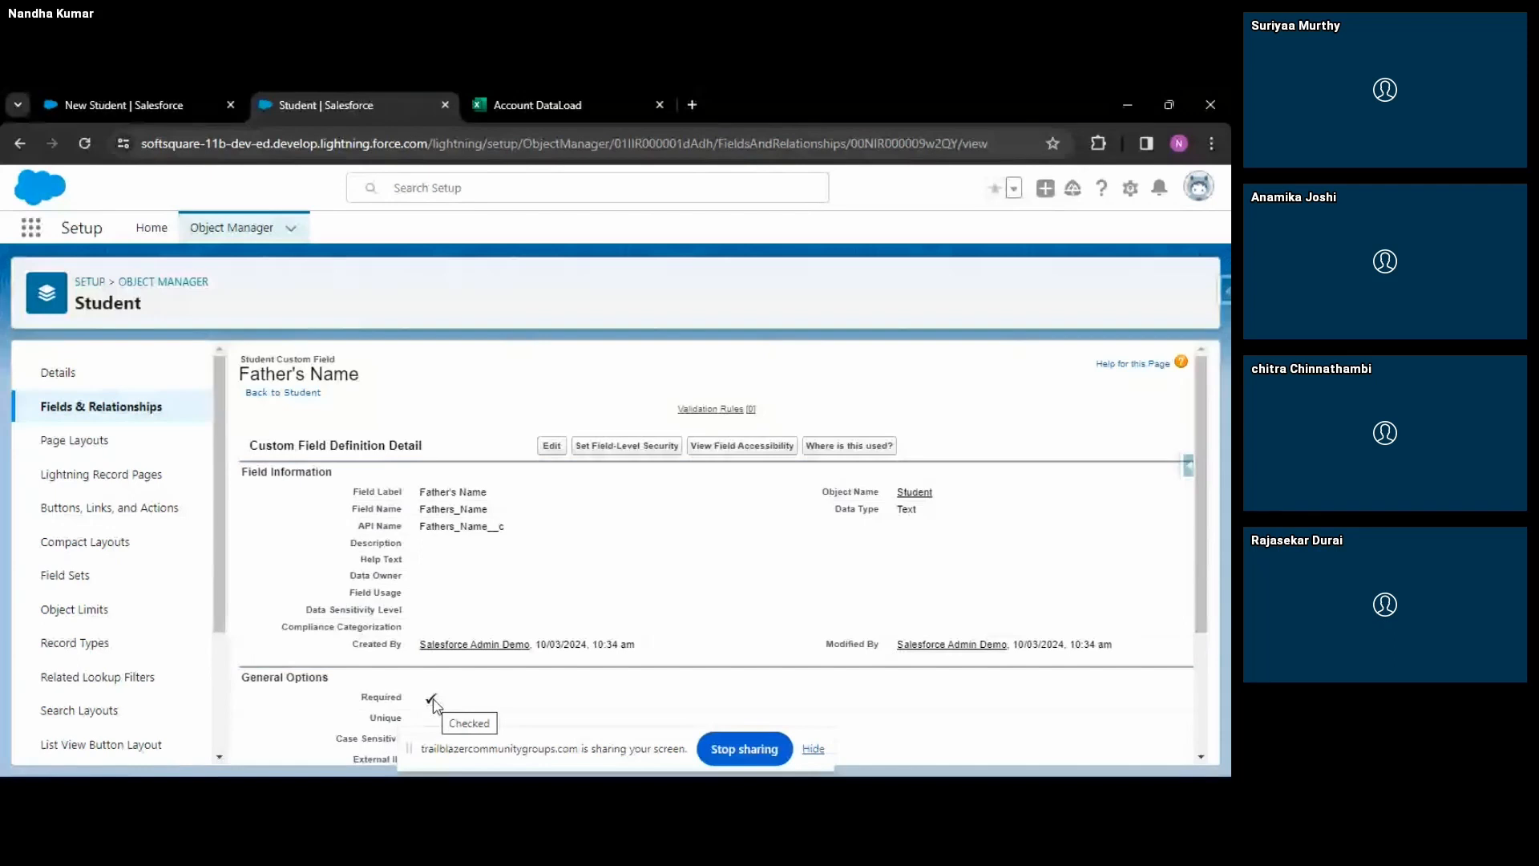
pyautogui.scroll(-1, 437, 673)
pyautogui.scroll(1, 440, 646)
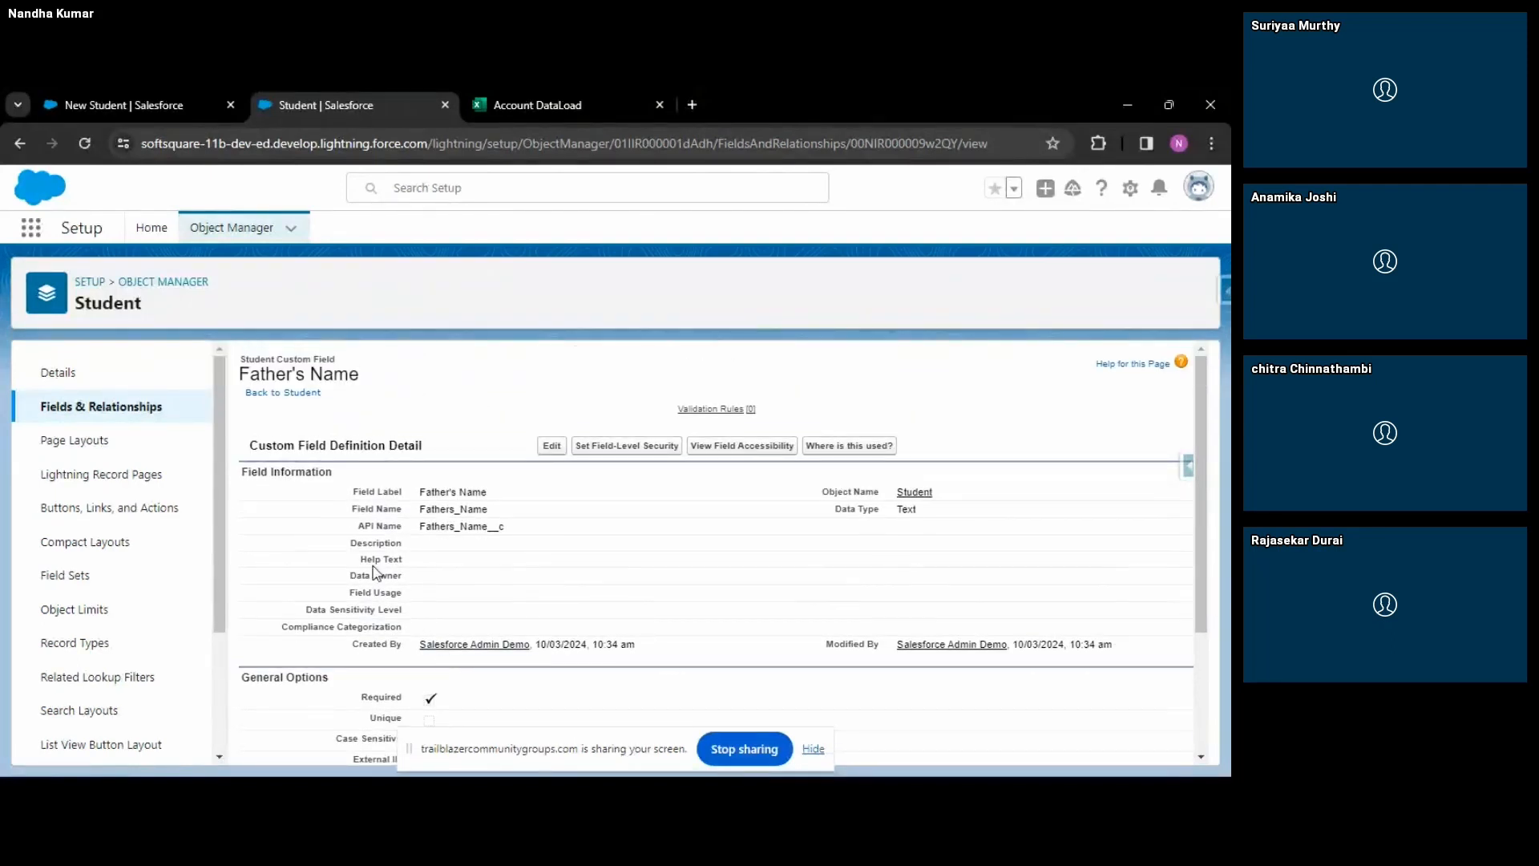
# Open the Father's Name field for editing and review the option that always requires a value to save a record.
pyautogui.click(551, 447)
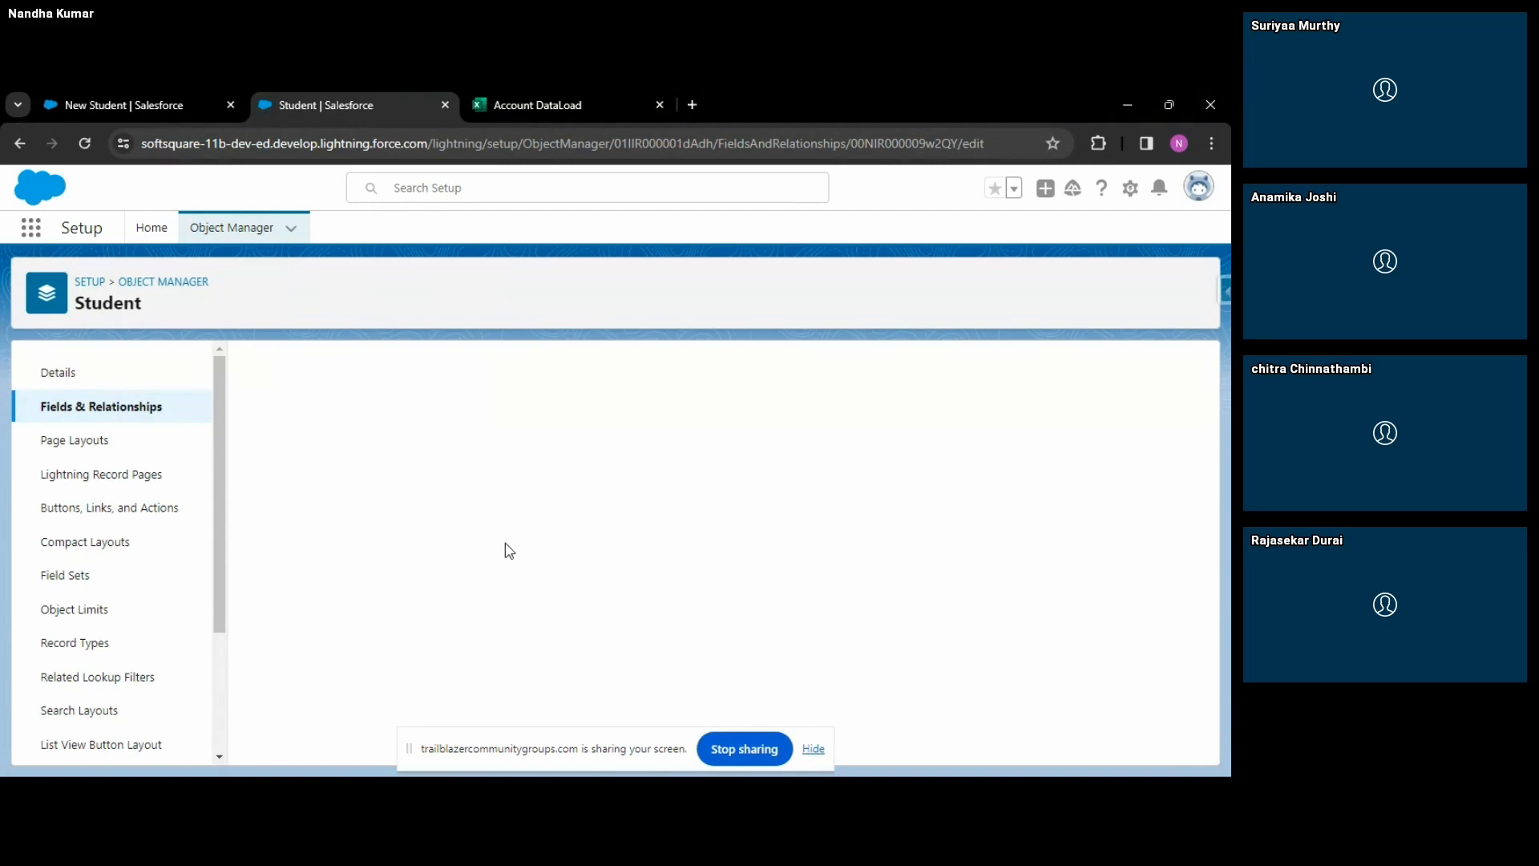
pyautogui.scroll(-4, 577, 589)
pyautogui.scroll(1, 513, 613)
pyautogui.scroll(-1, 437, 610)
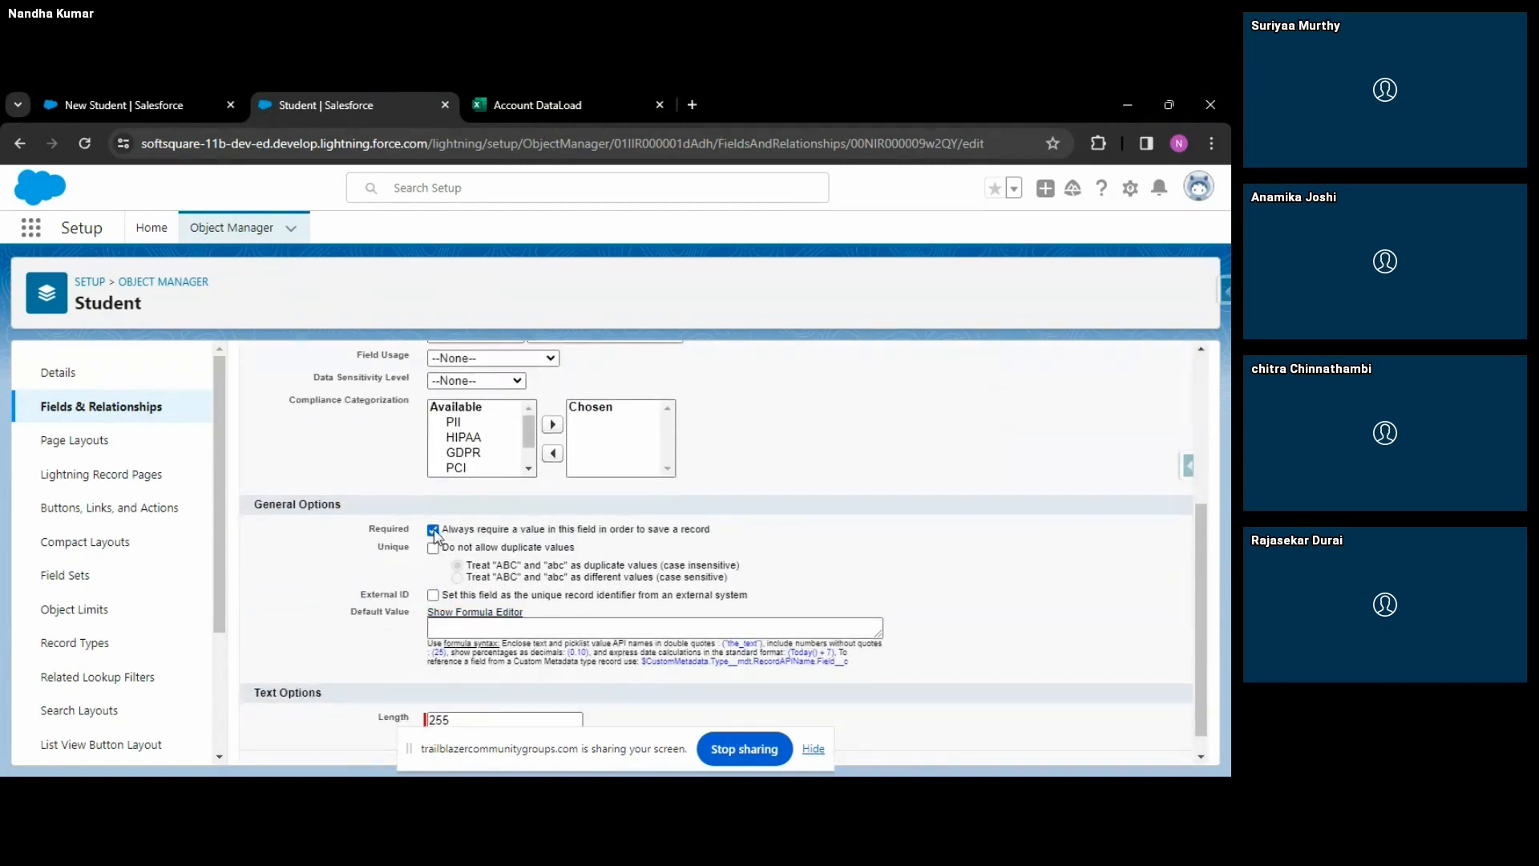
pyautogui.scroll(5, 433, 537)
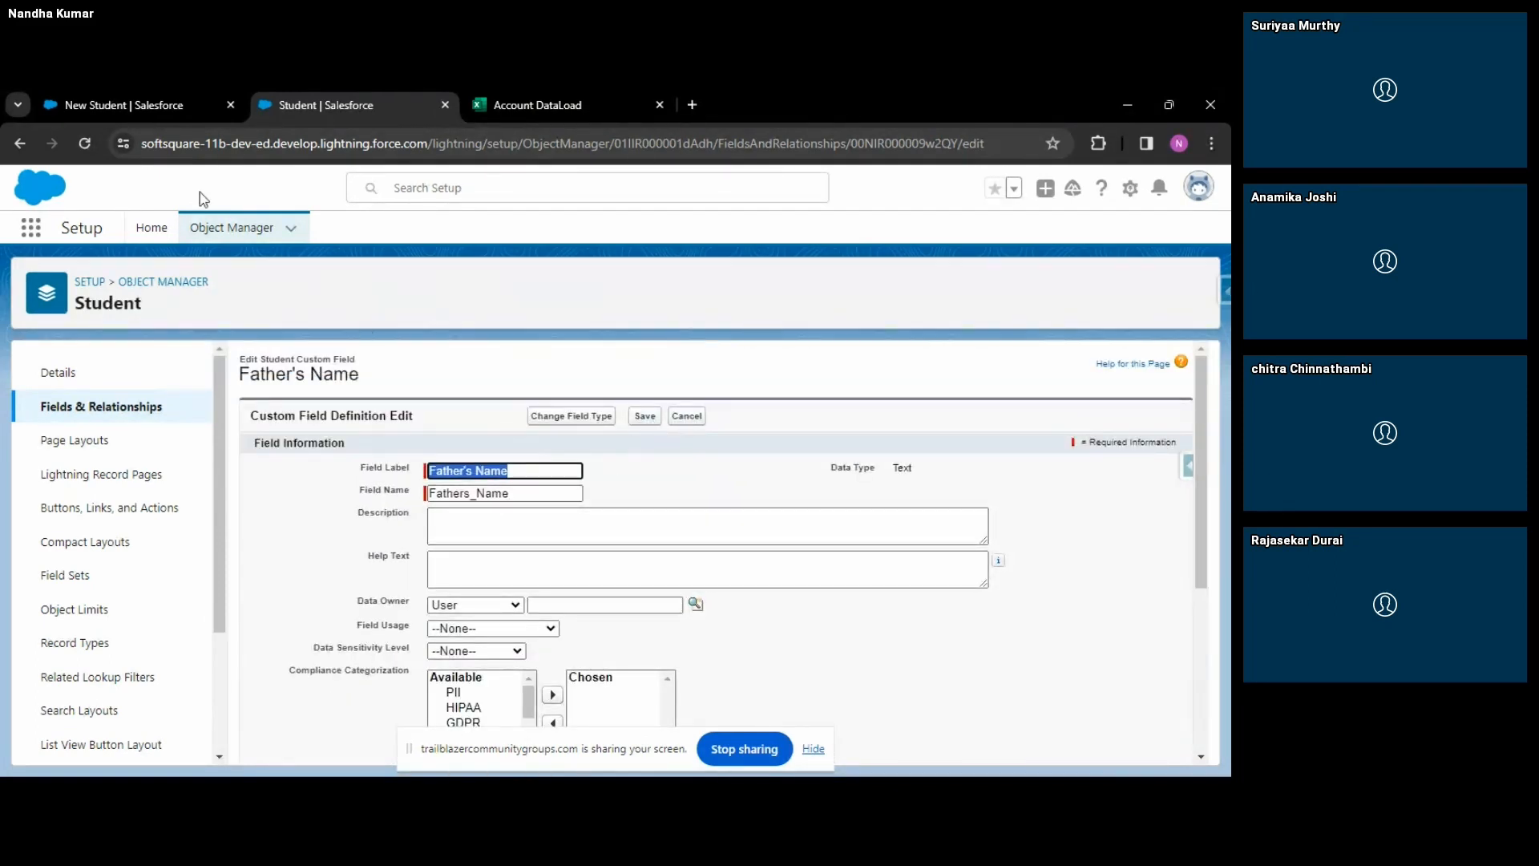
# Fill in the father's name in the New Student form and save the record.
pyautogui.click(157, 105)
pyautogui.click(325, 513)
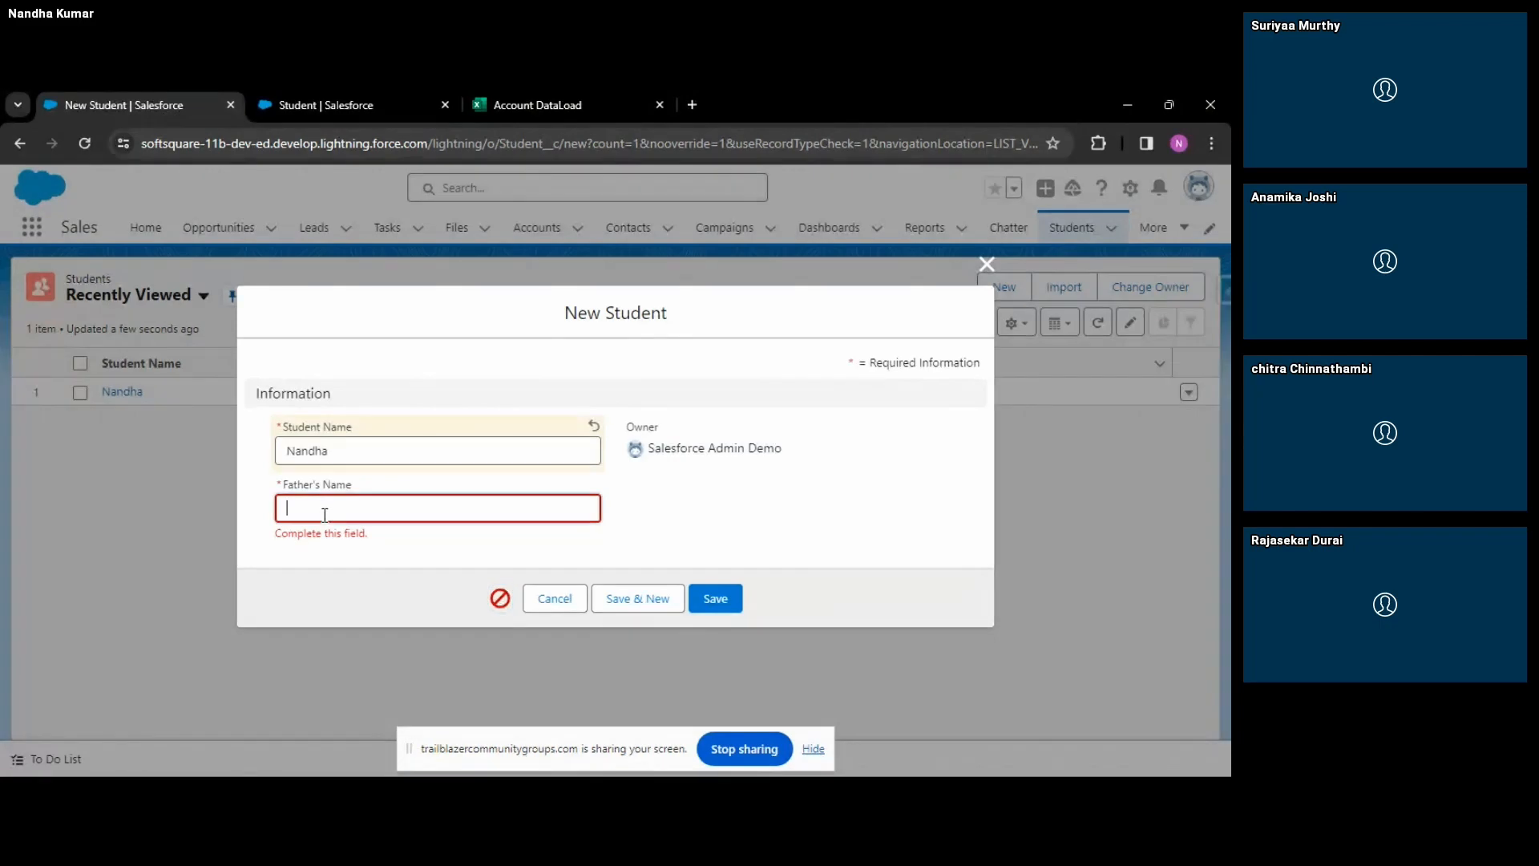
pyautogui.write('Vijay')
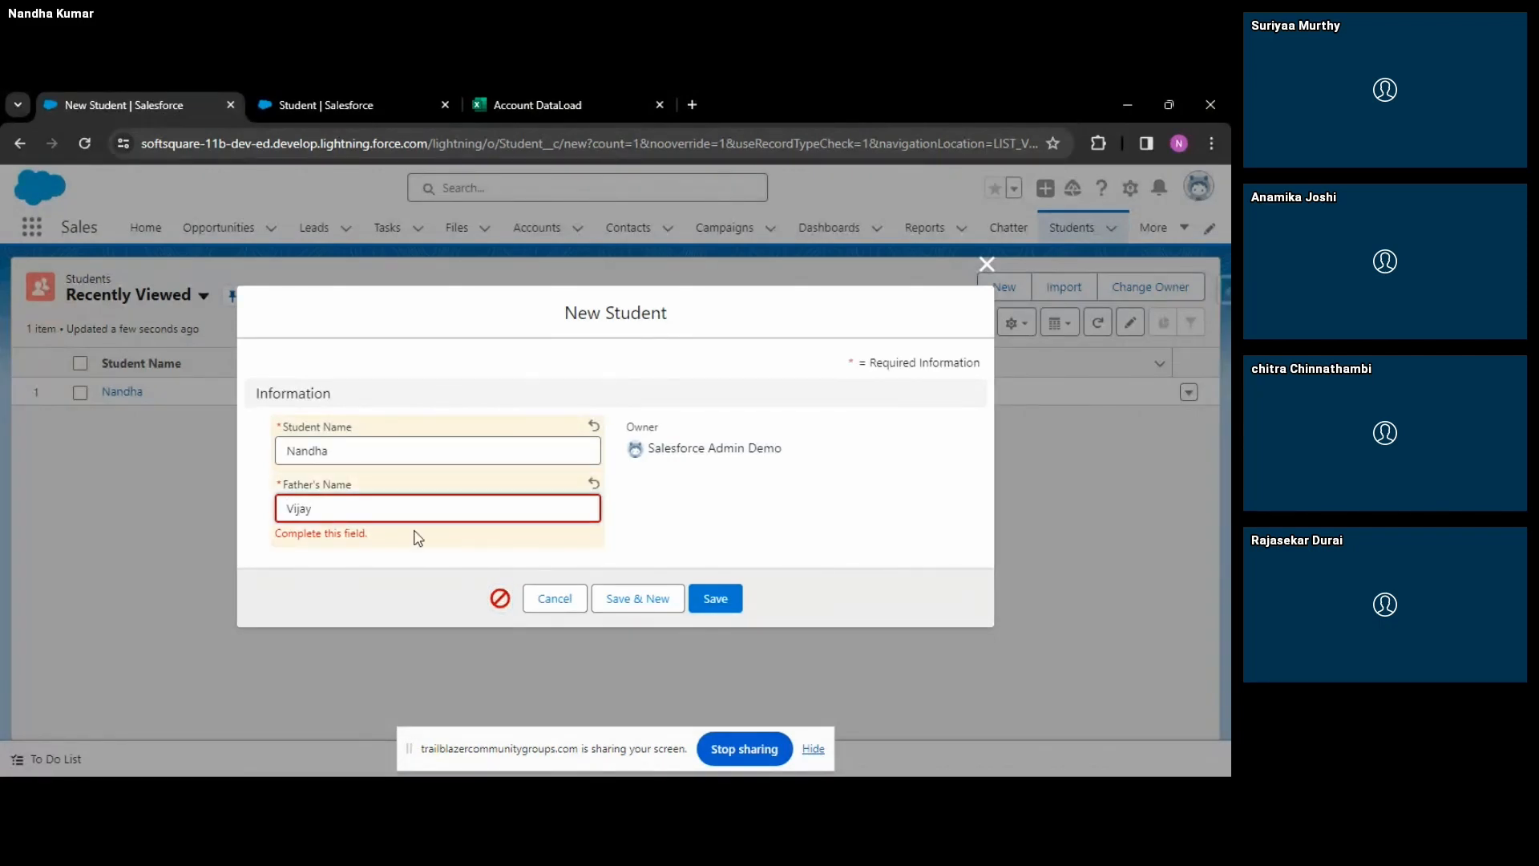
pyautogui.click(727, 558)
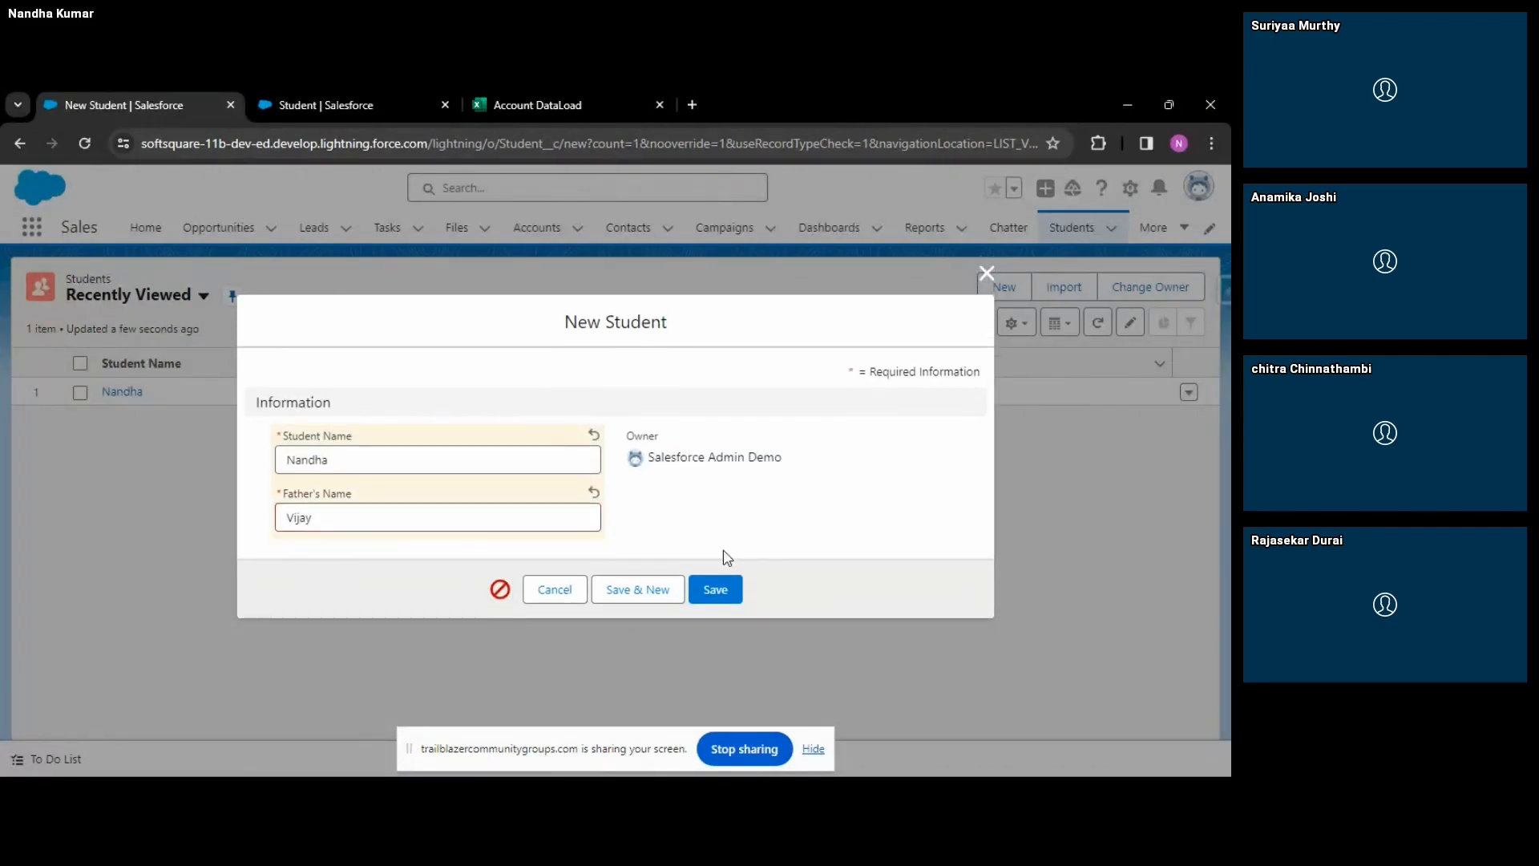
pyautogui.click(714, 593)
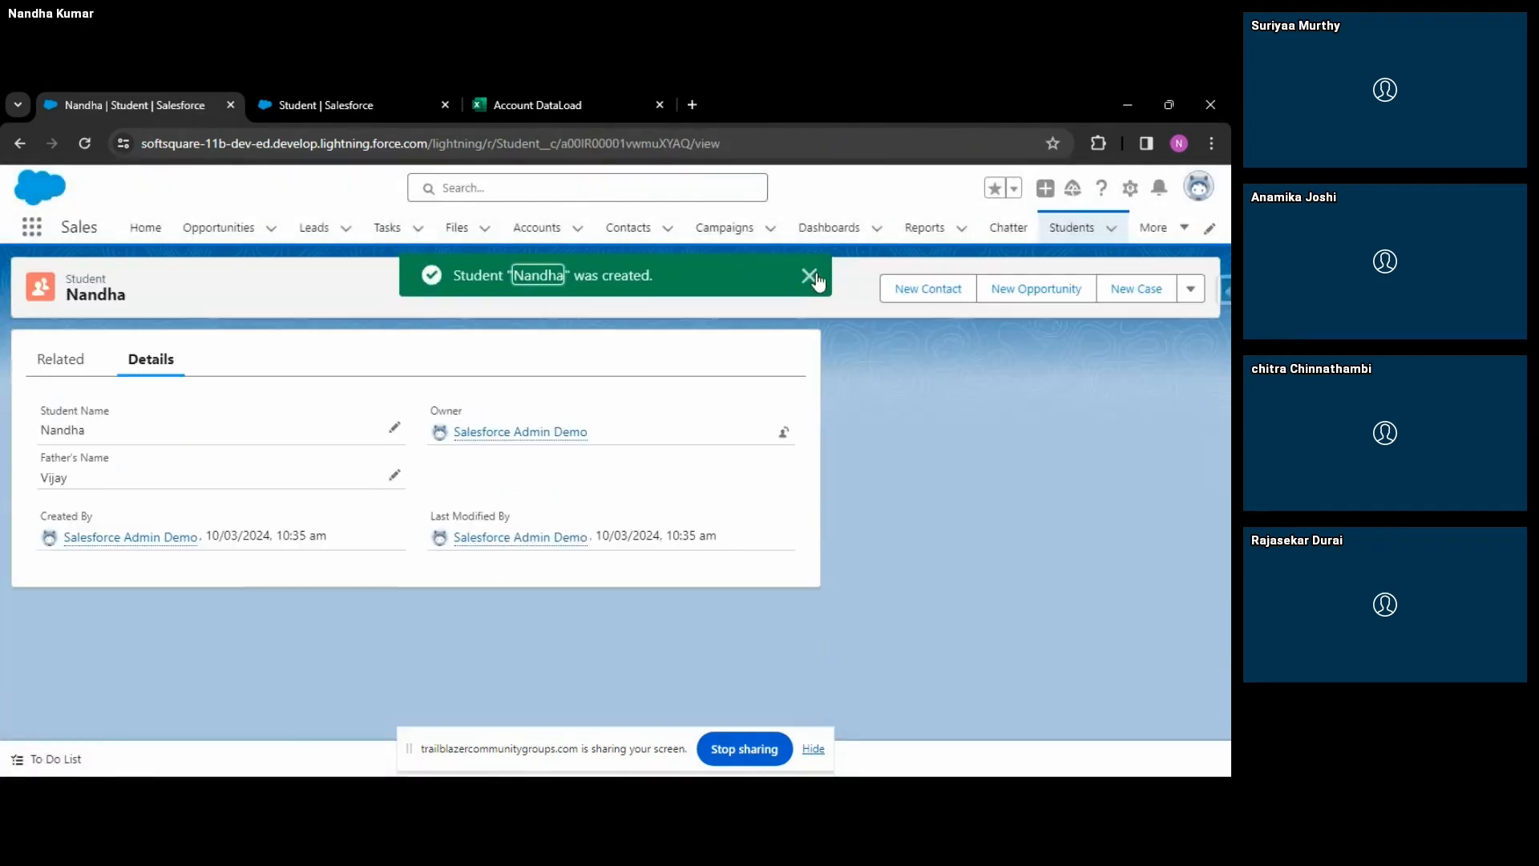
pyautogui.click(811, 277)
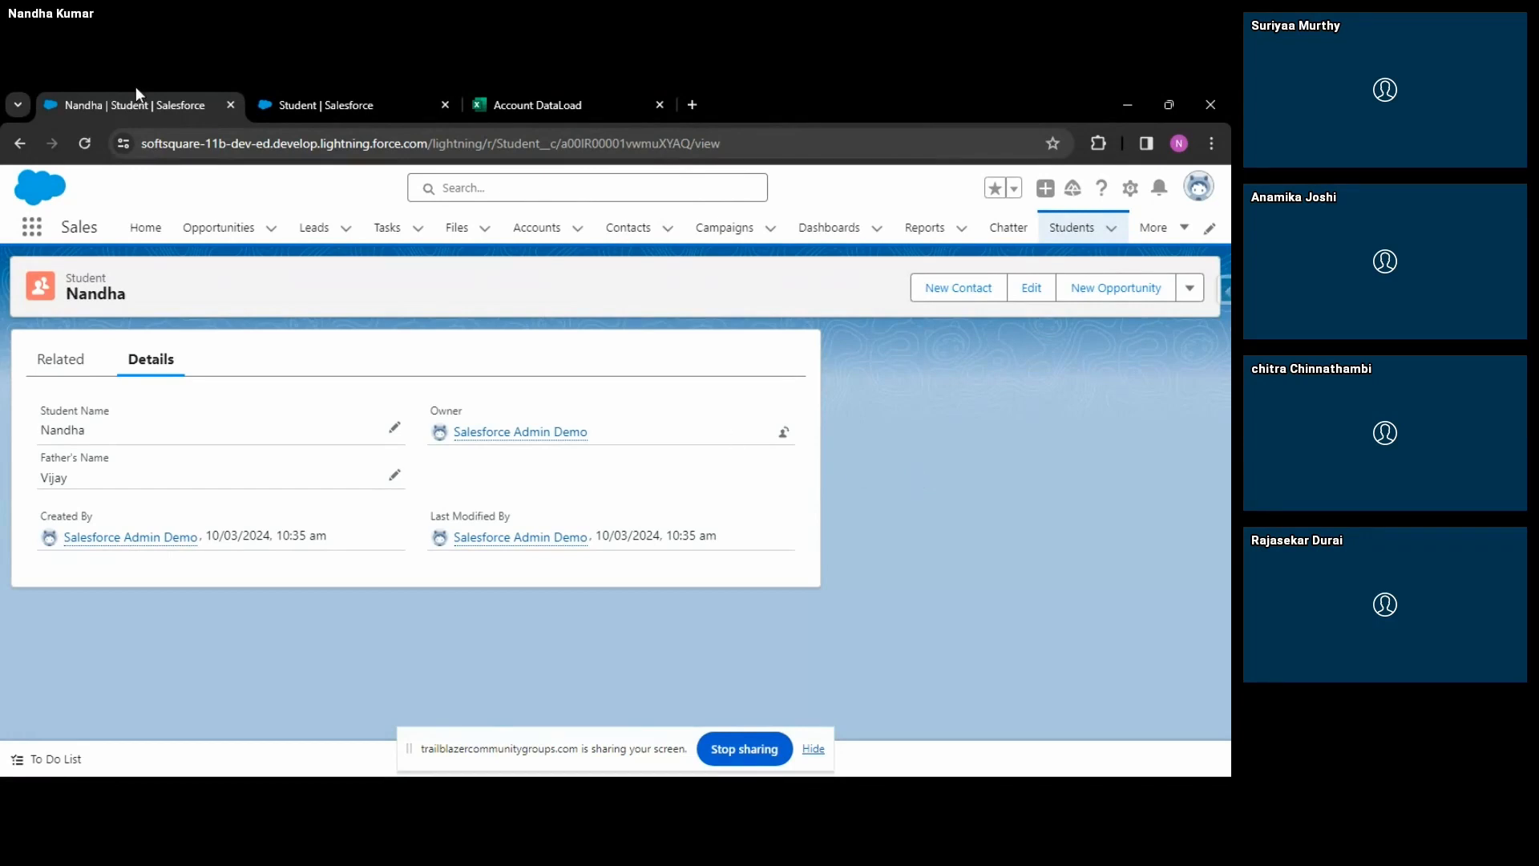
# Switch to the Day 2 - Admin Essentials.pptx presentation to review the Custom Fields slide.
pyautogui.click(348, 92)
pyautogui.hotkey('alt', 'Tab')
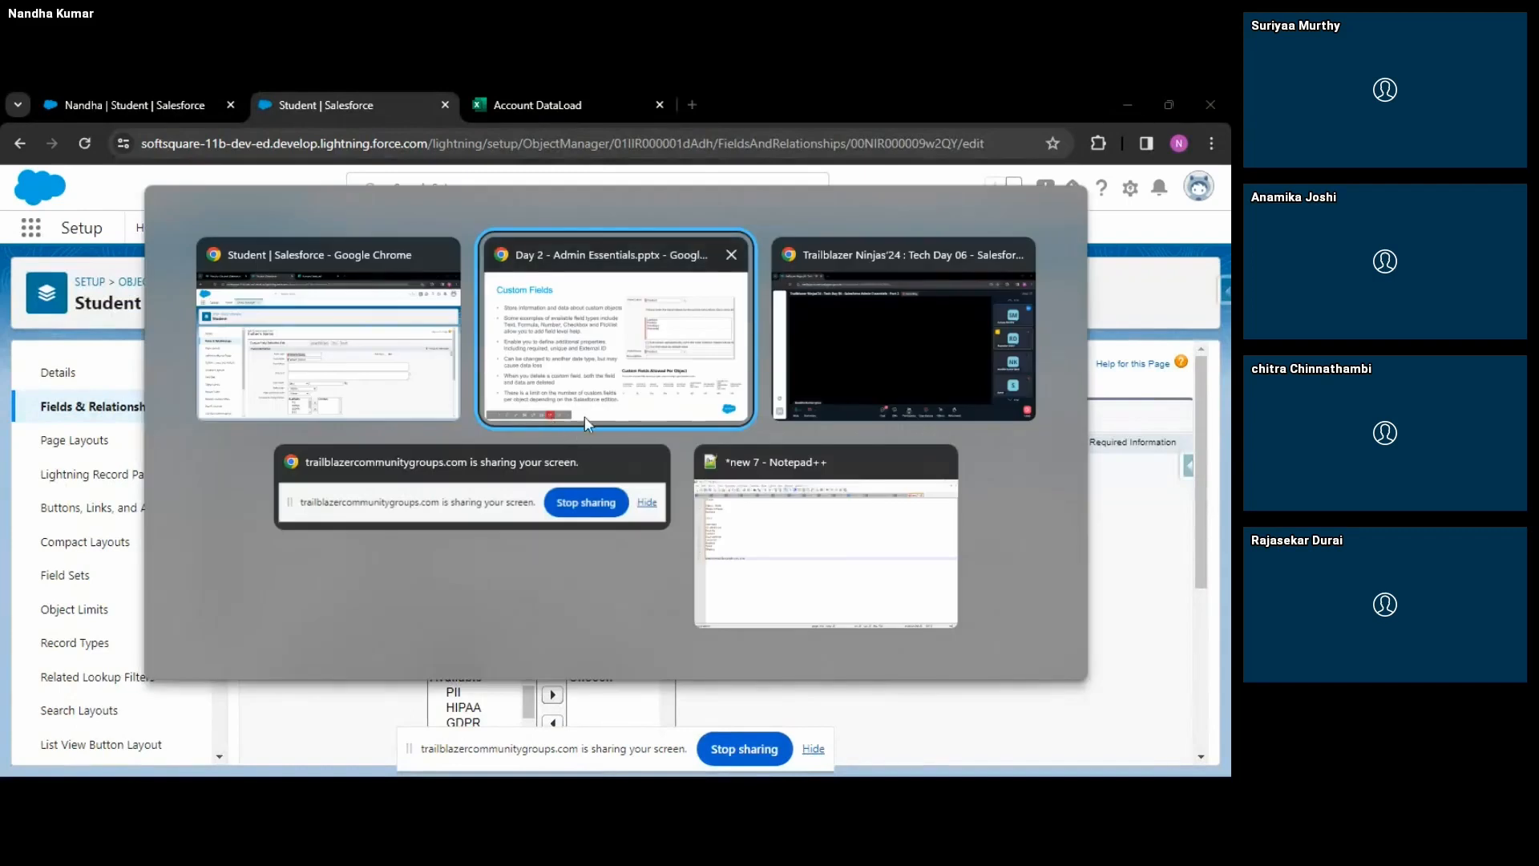
pyautogui.click(584, 416)
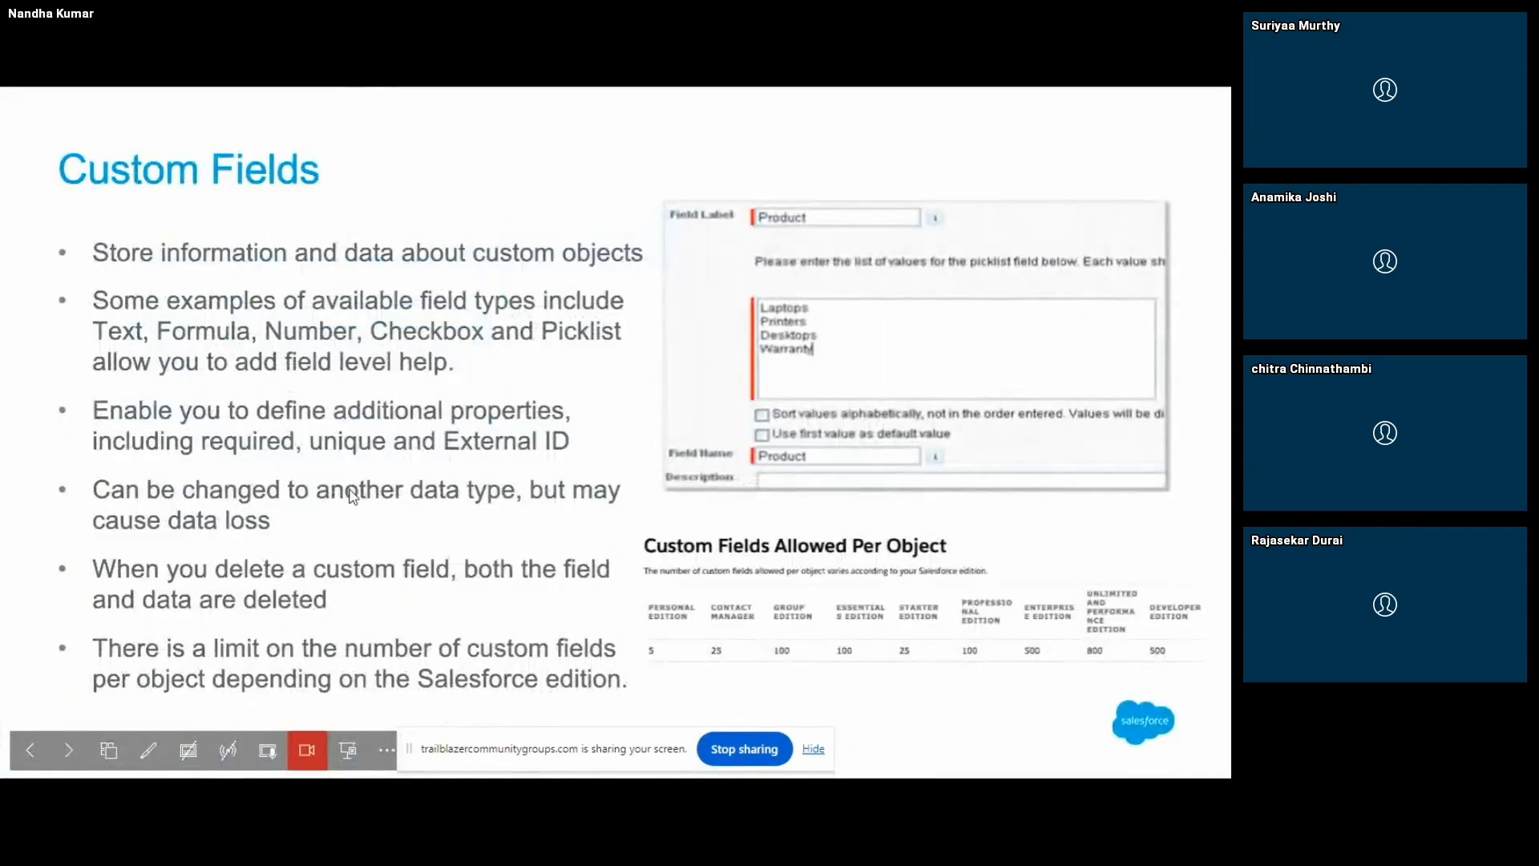
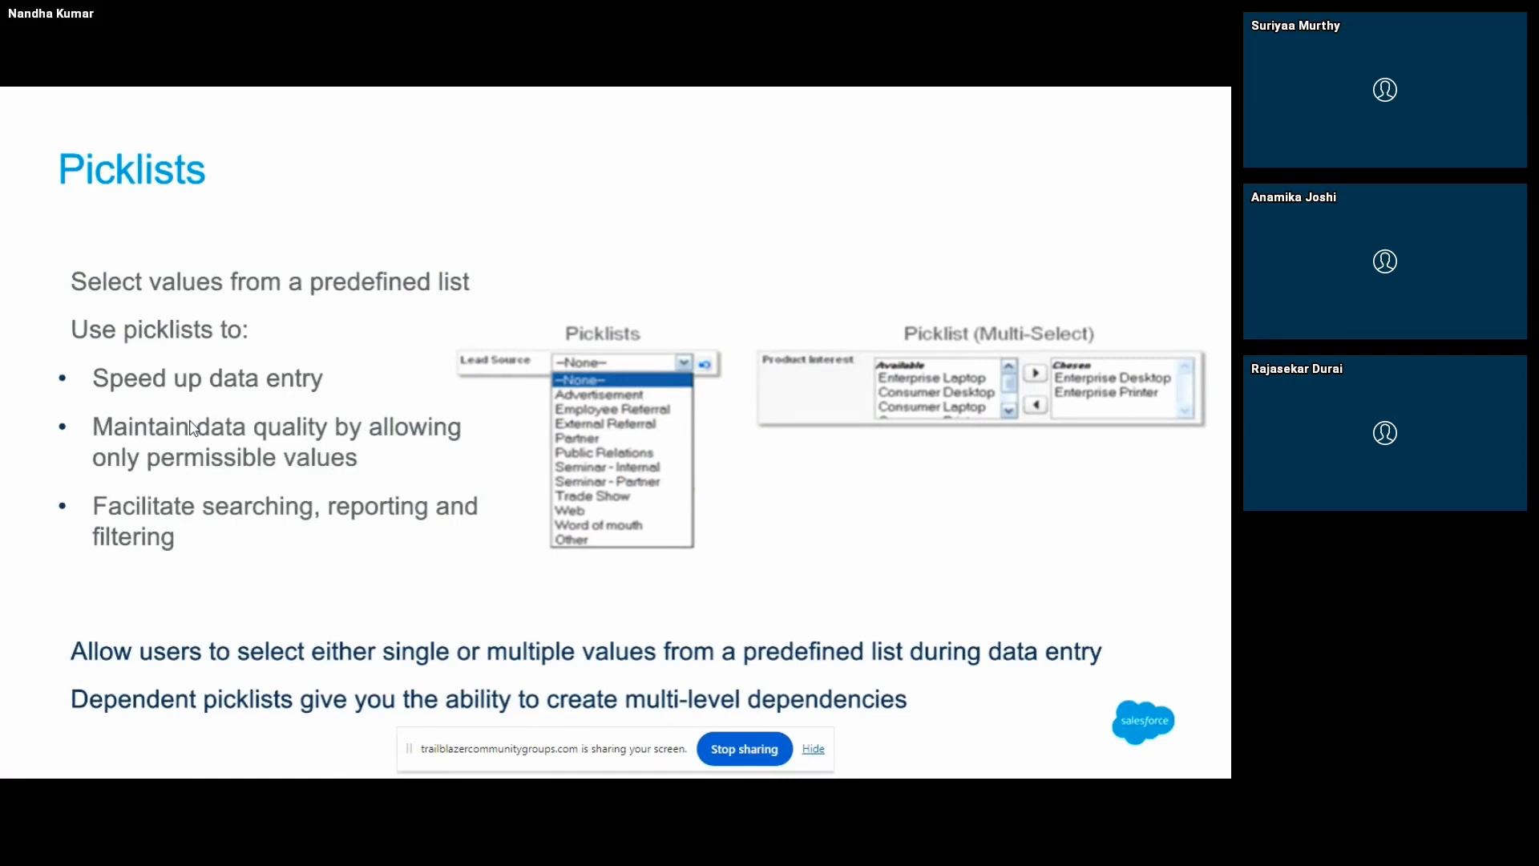
# Switch back to Salesforce from the presentation and return to the Student object's Fields & Relationships in setup.
pyautogui.hotkey('alt', 'Tab')
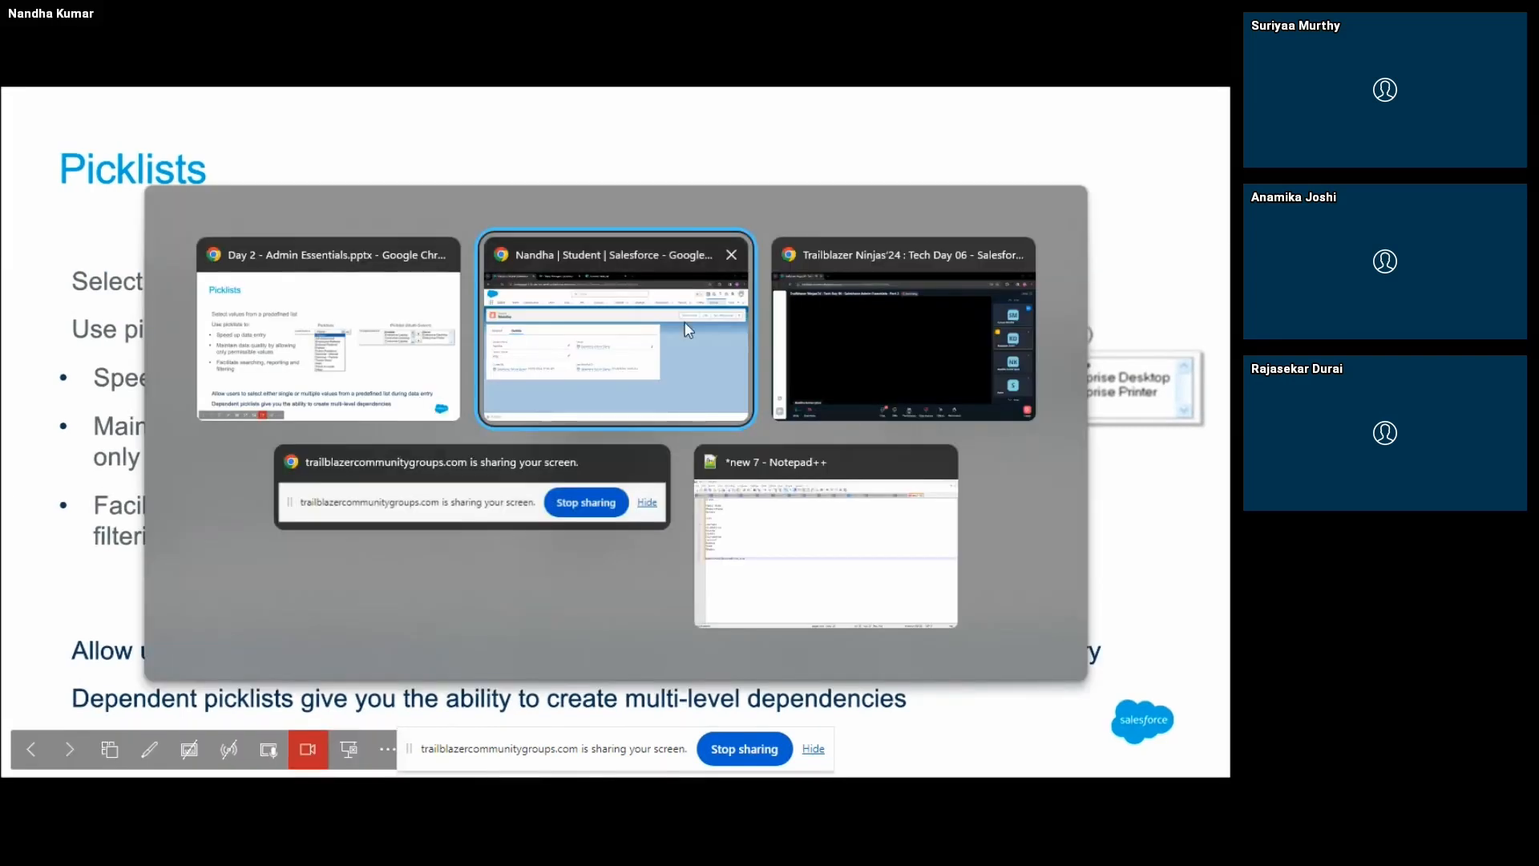
pyautogui.click(626, 356)
pyautogui.click(325, 103)
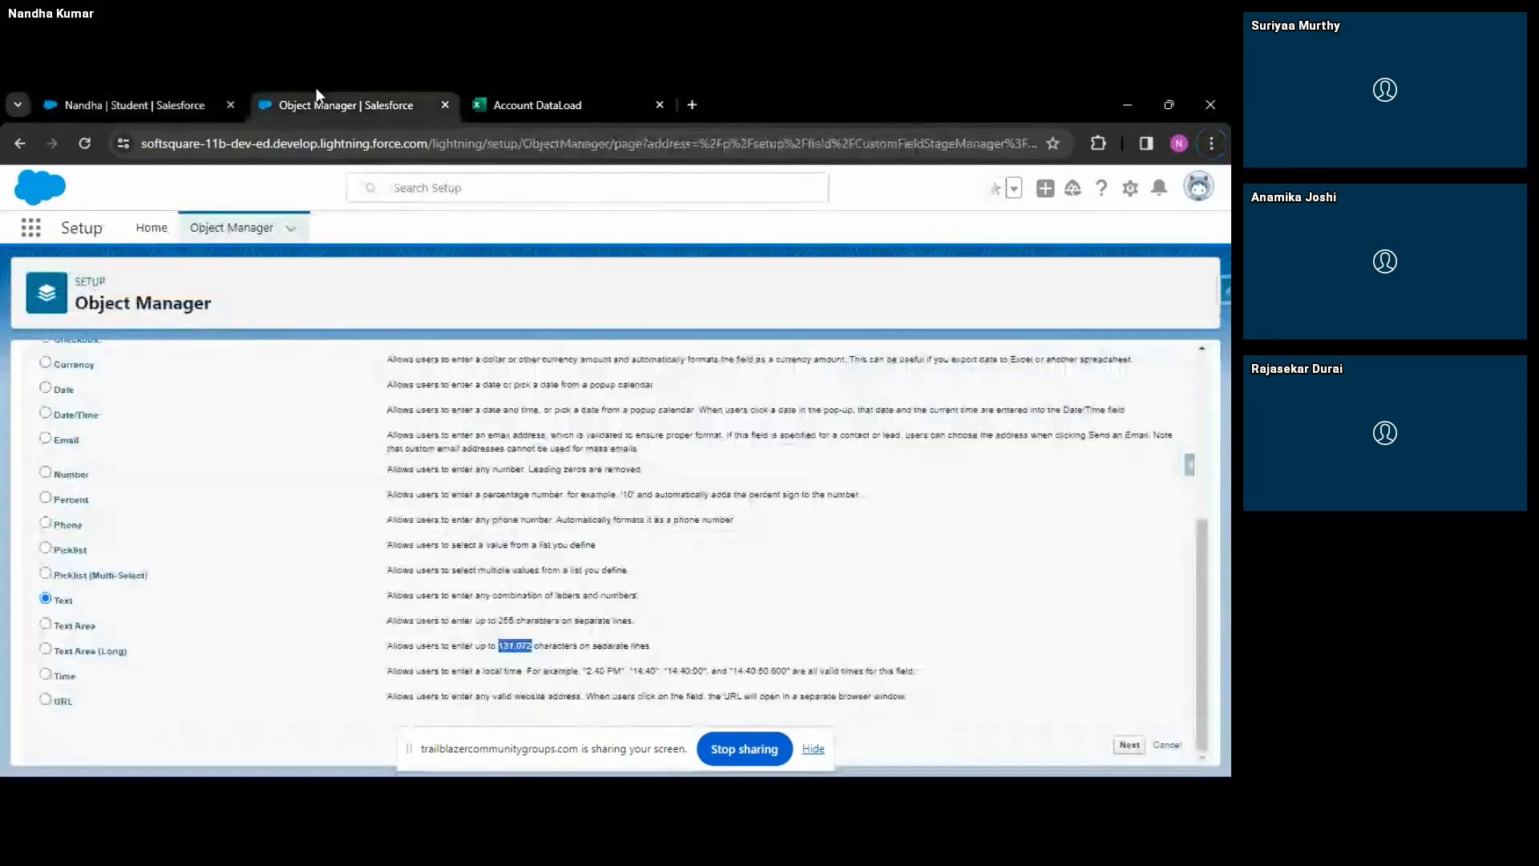
pyautogui.scroll(4, 408, 430)
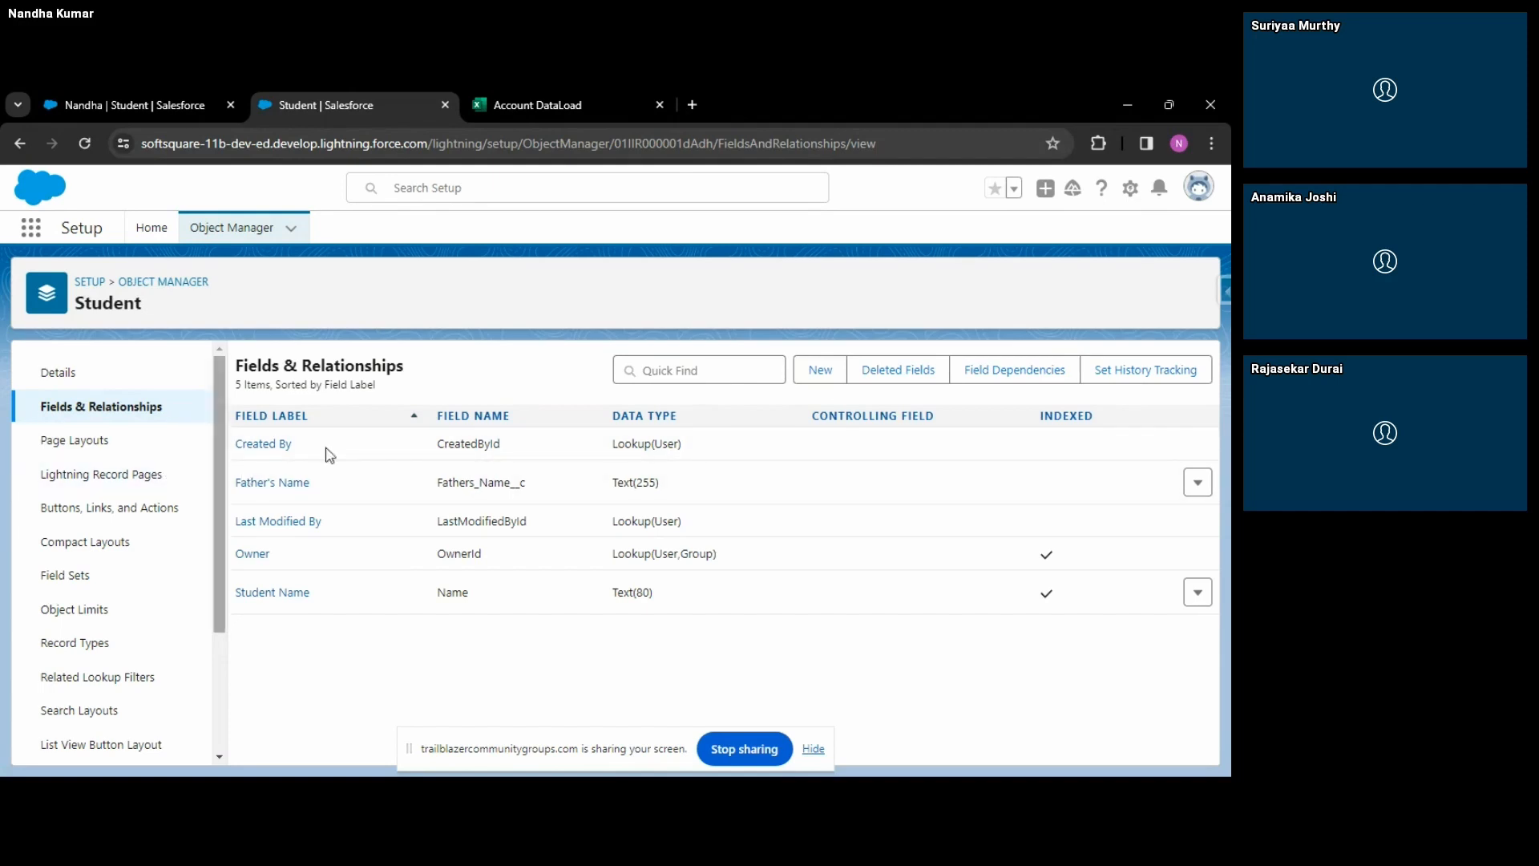
# Start a new custom field on the Student object and choose Picklist as its data type.
pyautogui.click(821, 388)
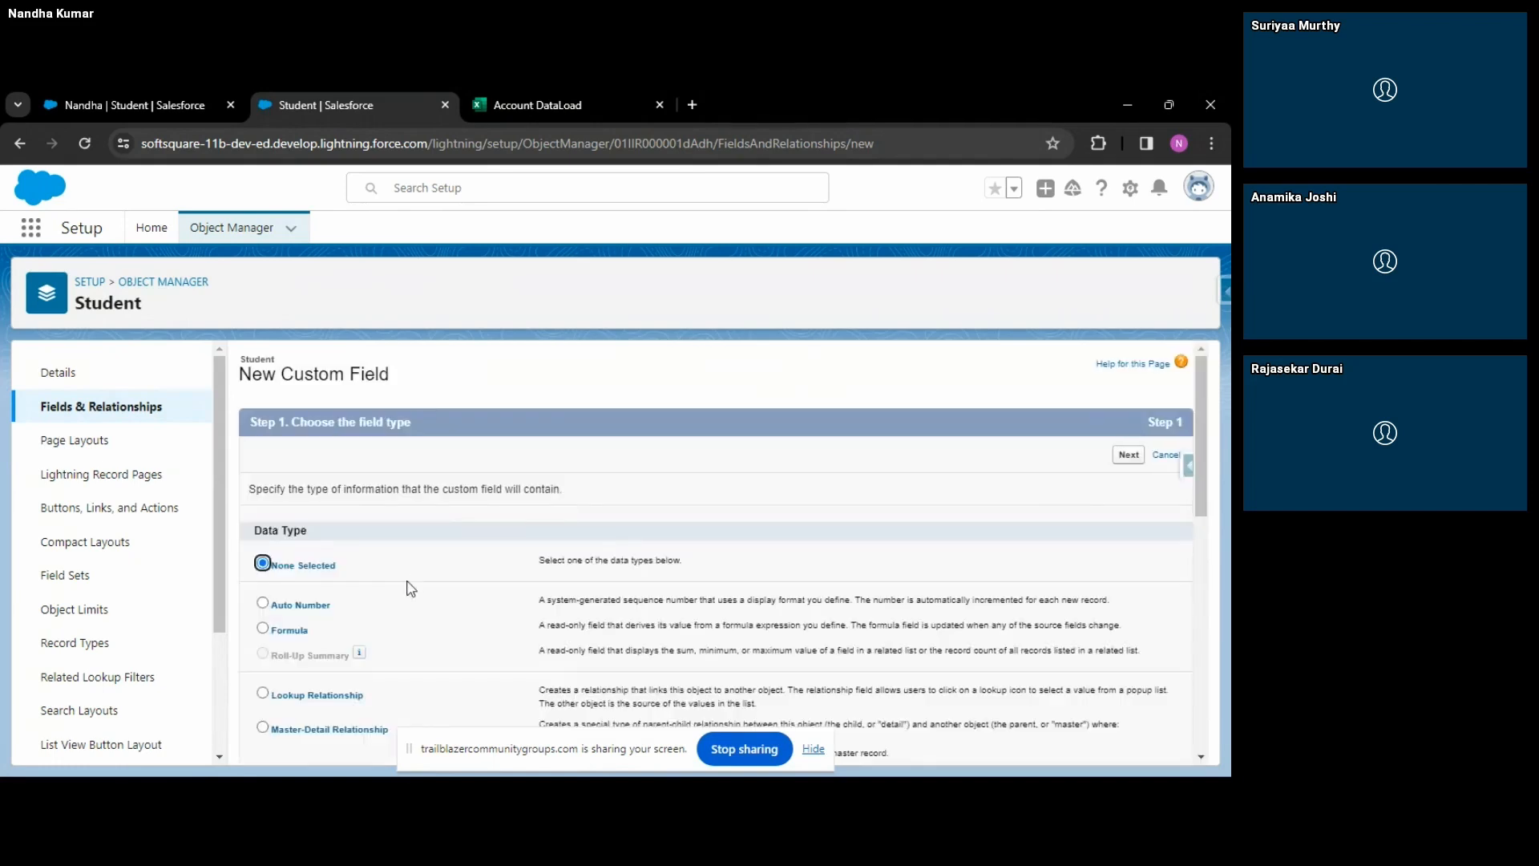
pyautogui.scroll(-3, 405, 584)
pyautogui.scroll(-3, 371, 592)
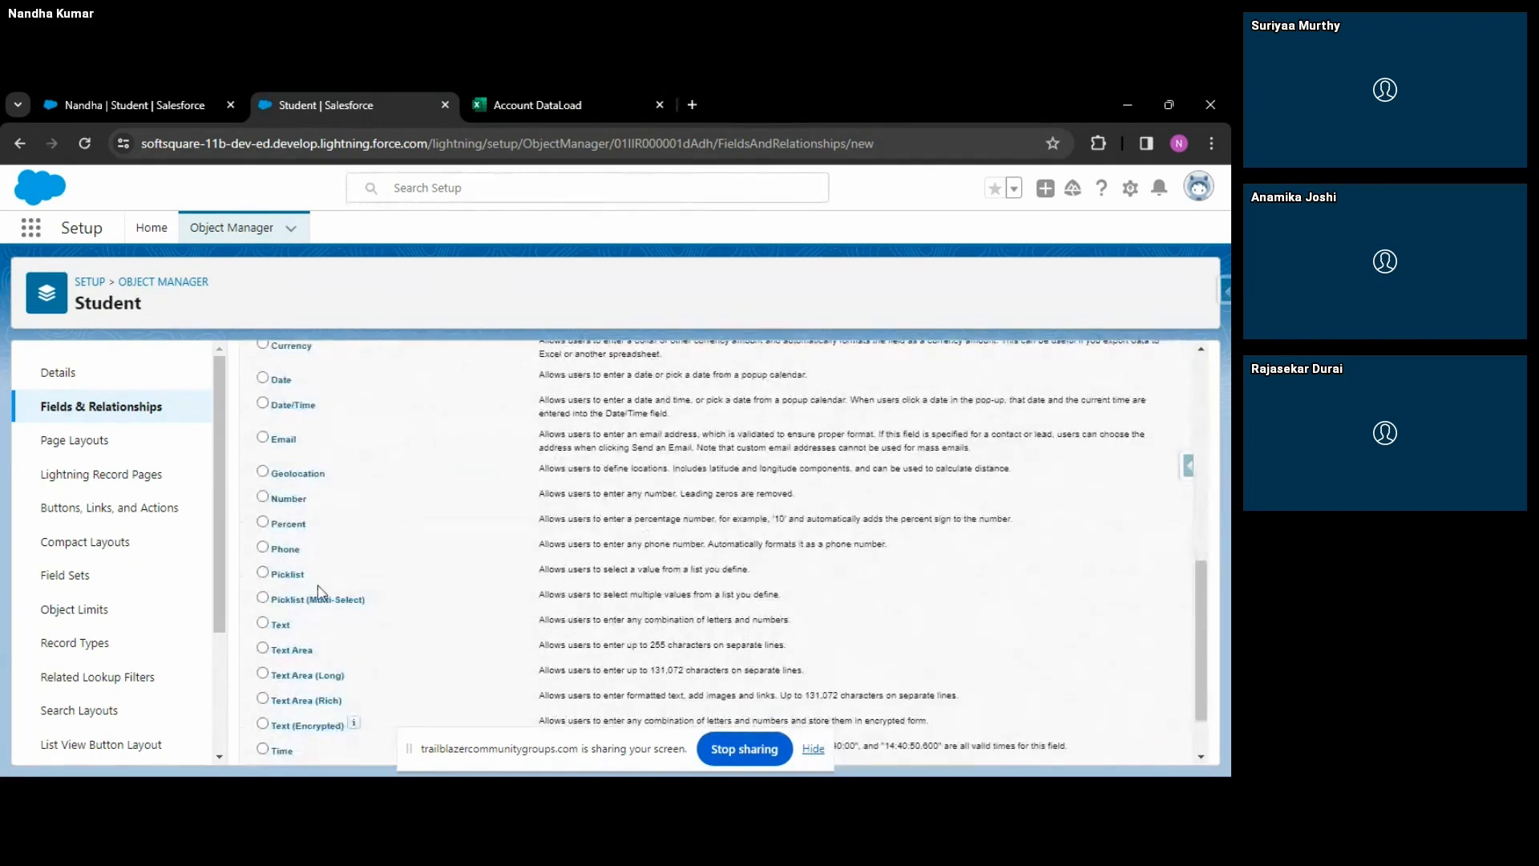
pyautogui.click(262, 573)
pyautogui.scroll(5, 888, 555)
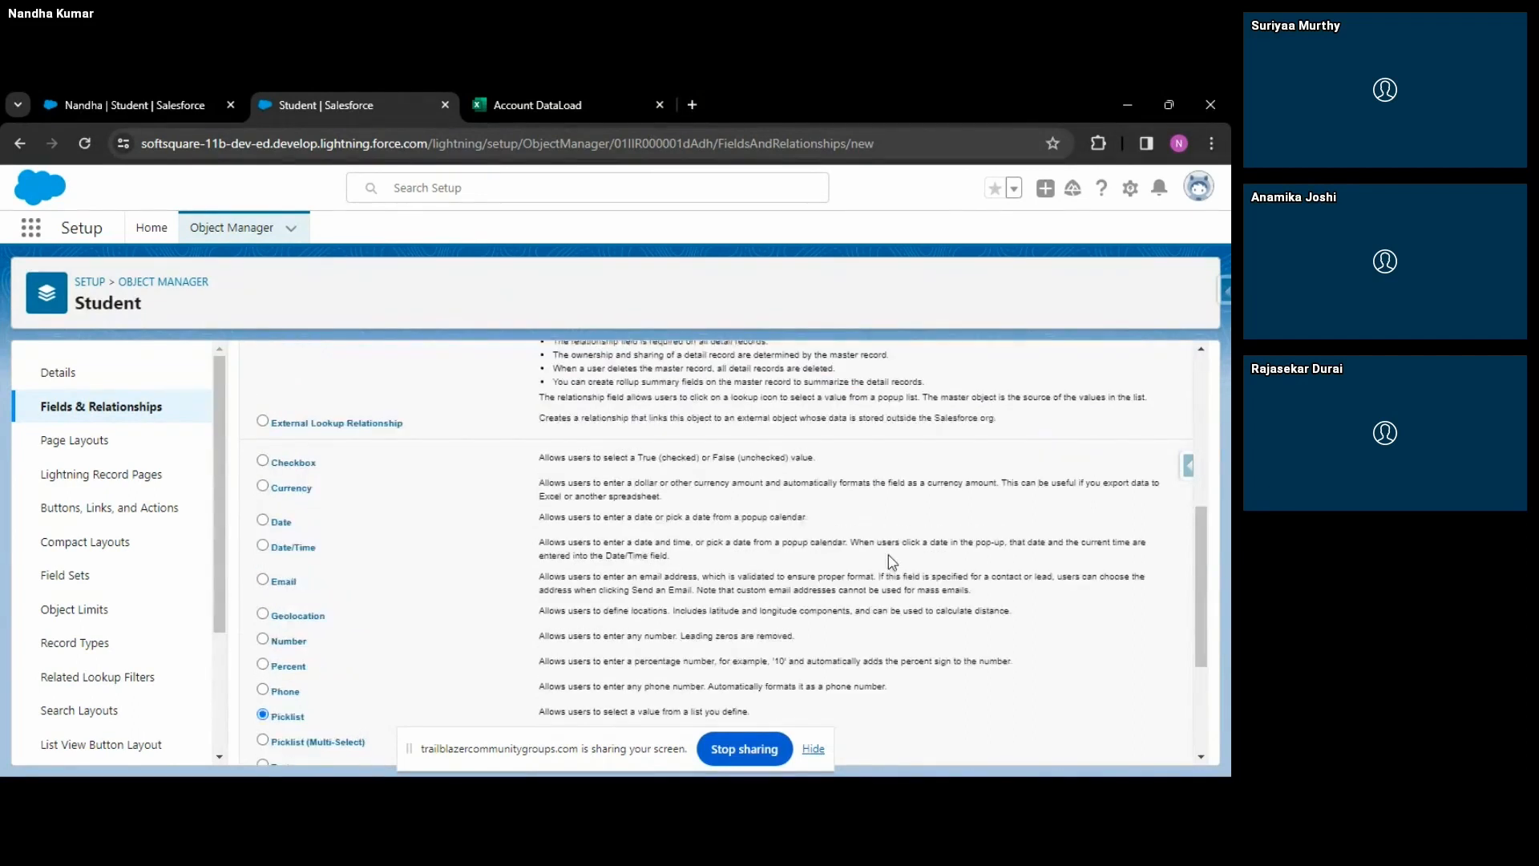
# Continue with the Picklist data type for the new Student field and label the field State.
pyautogui.click(1124, 457)
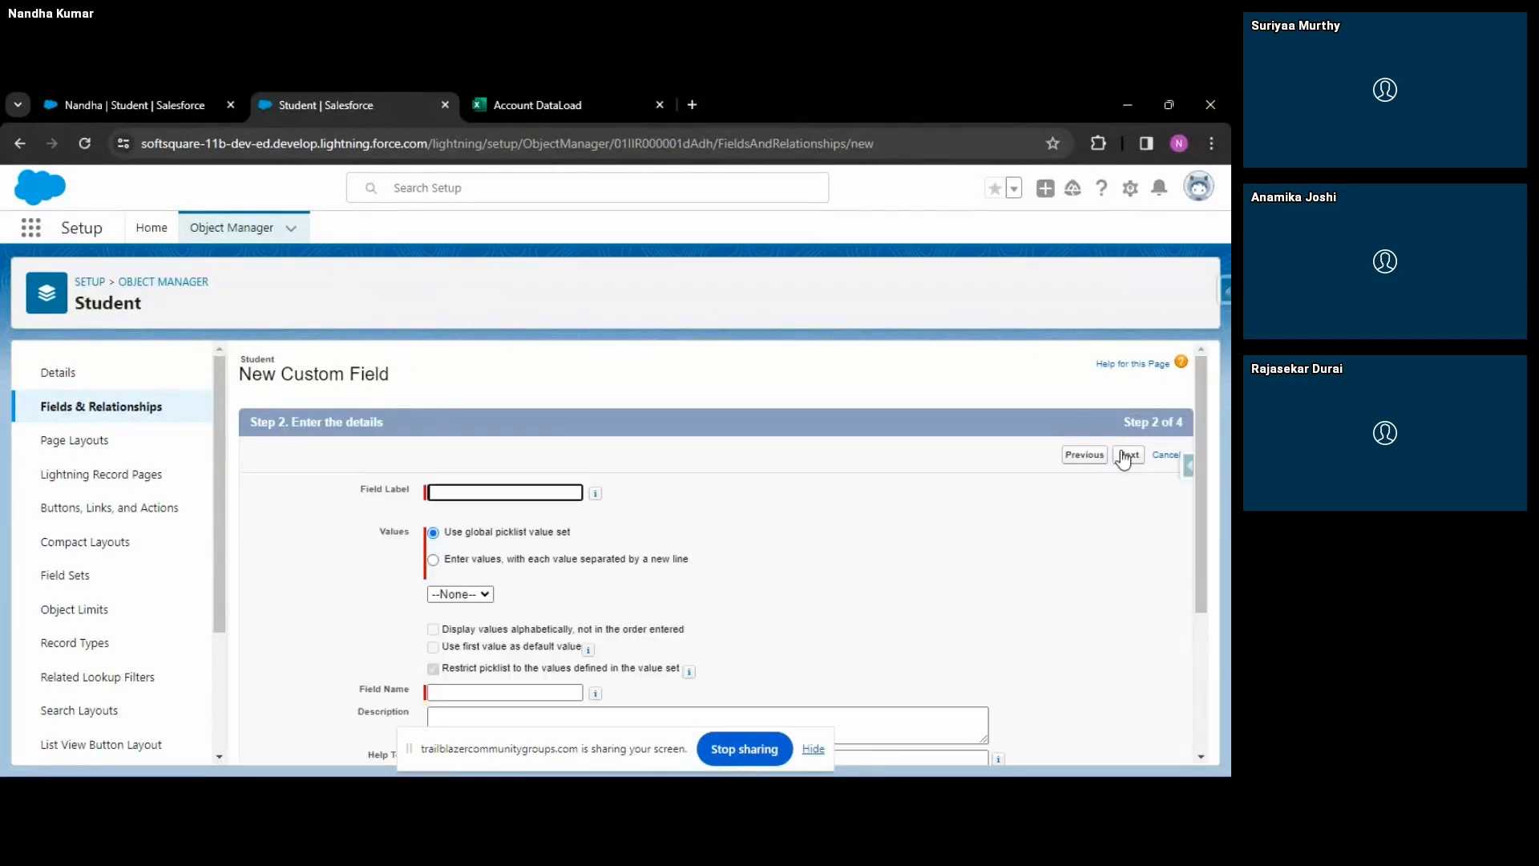
pyautogui.click(487, 495)
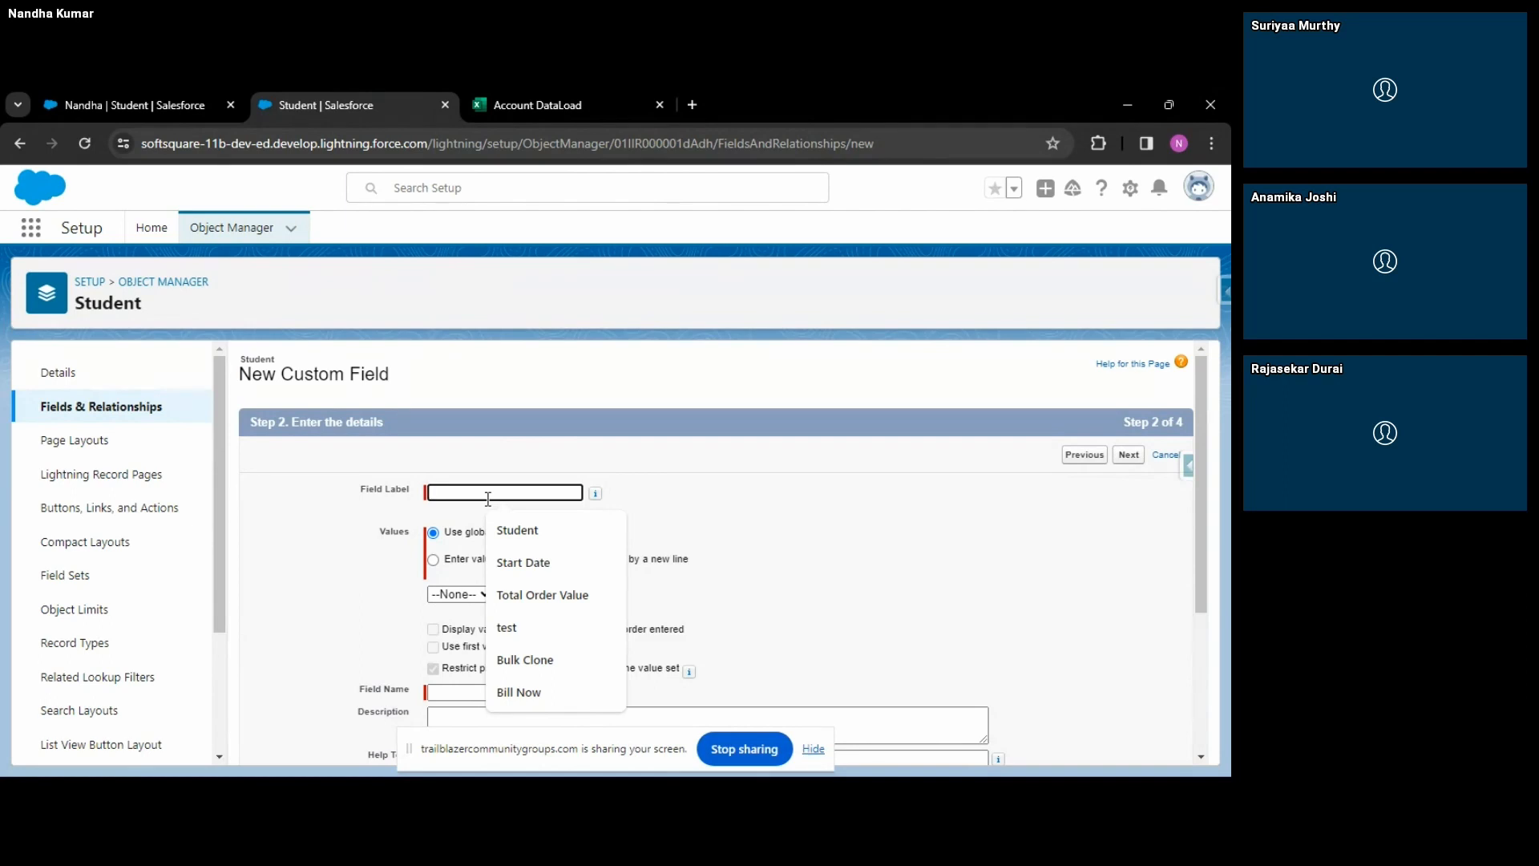
pyautogui.write('Stat')
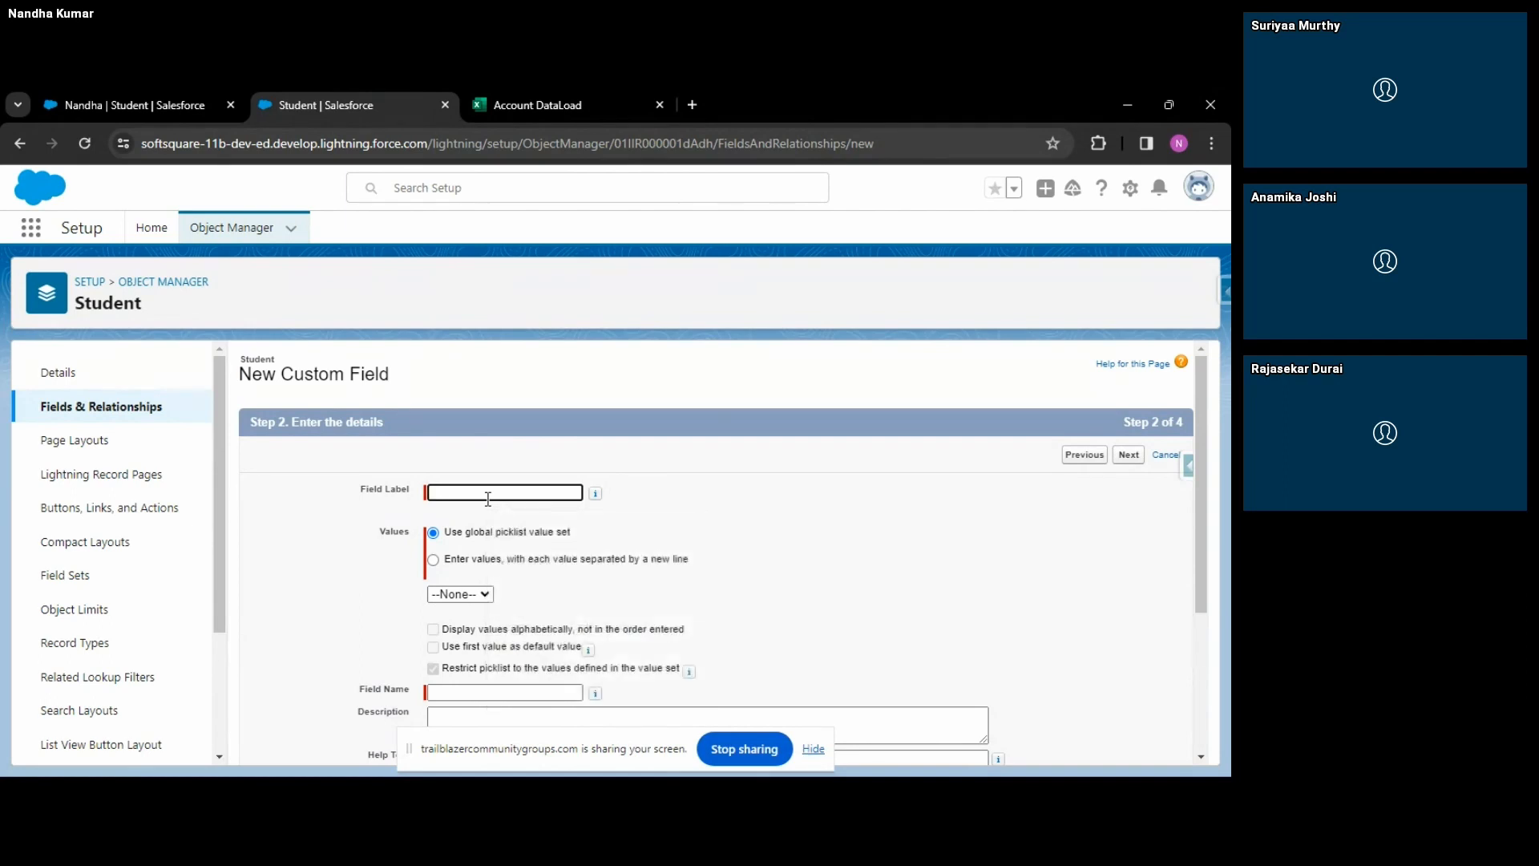
pyautogui.write('e')
pyautogui.click(856, 543)
pyautogui.scroll(-1, 589, 543)
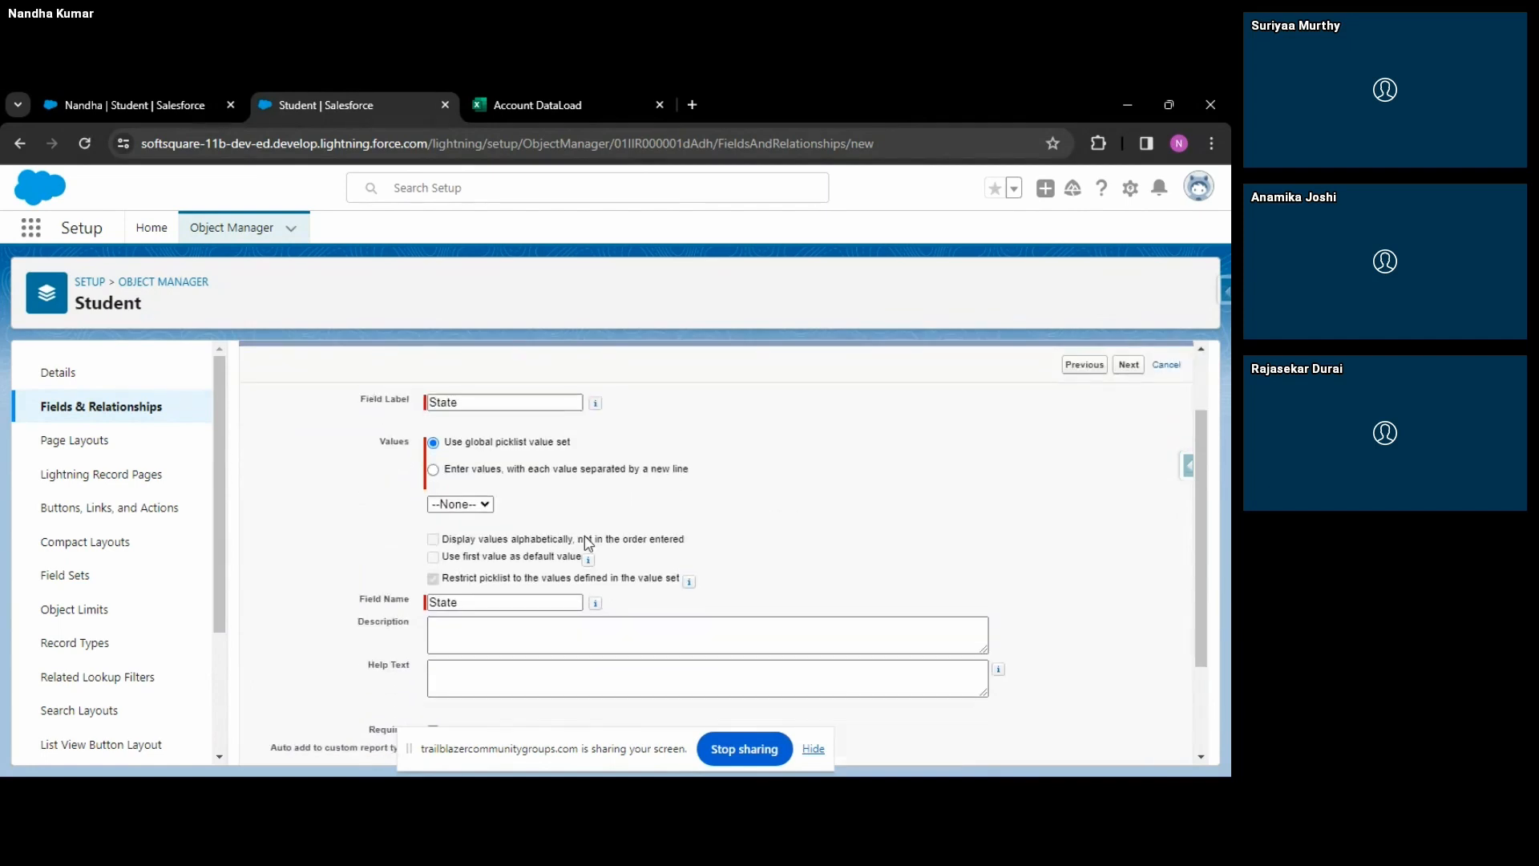
# Choose to enter the State picklist's own values and list Kerala, Maharashtra and Tamilnadu on separate lines.
pyautogui.click(455, 472)
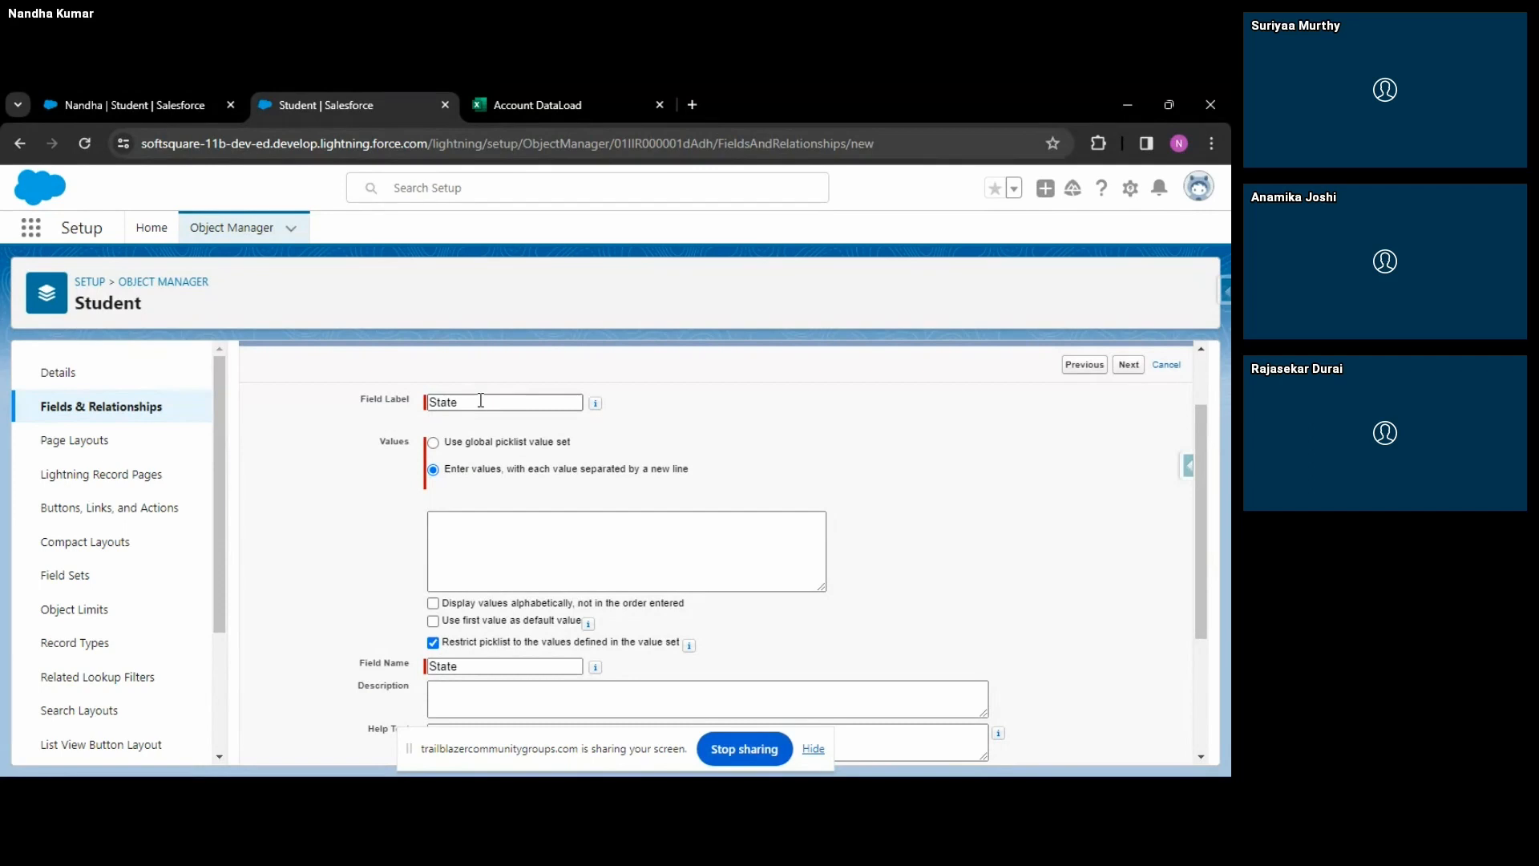
pyautogui.click(499, 553)
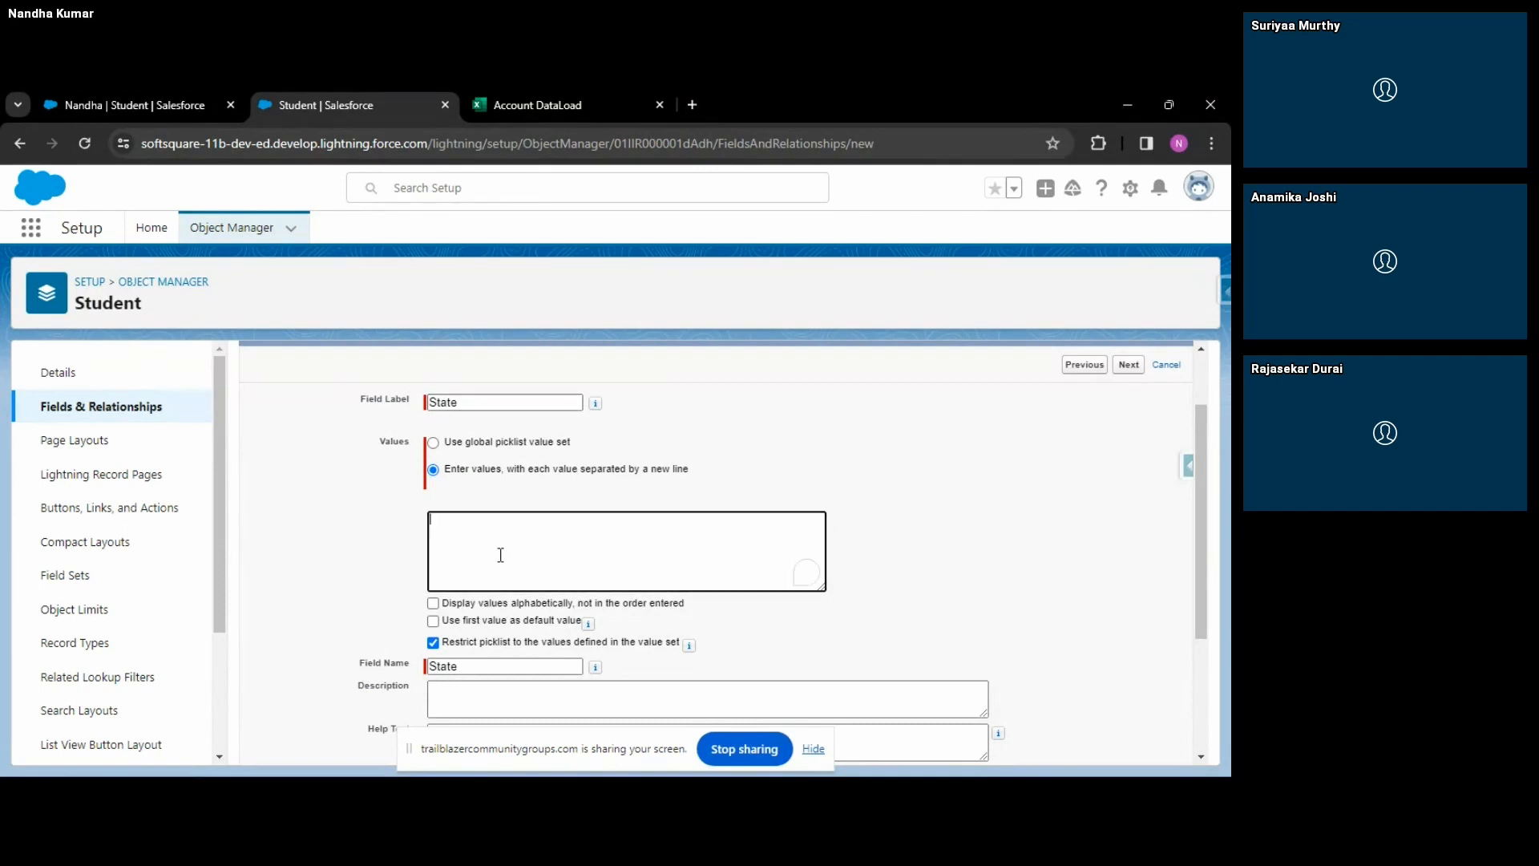
pyautogui.write('Kerala Maharashtra Tamilnadu')
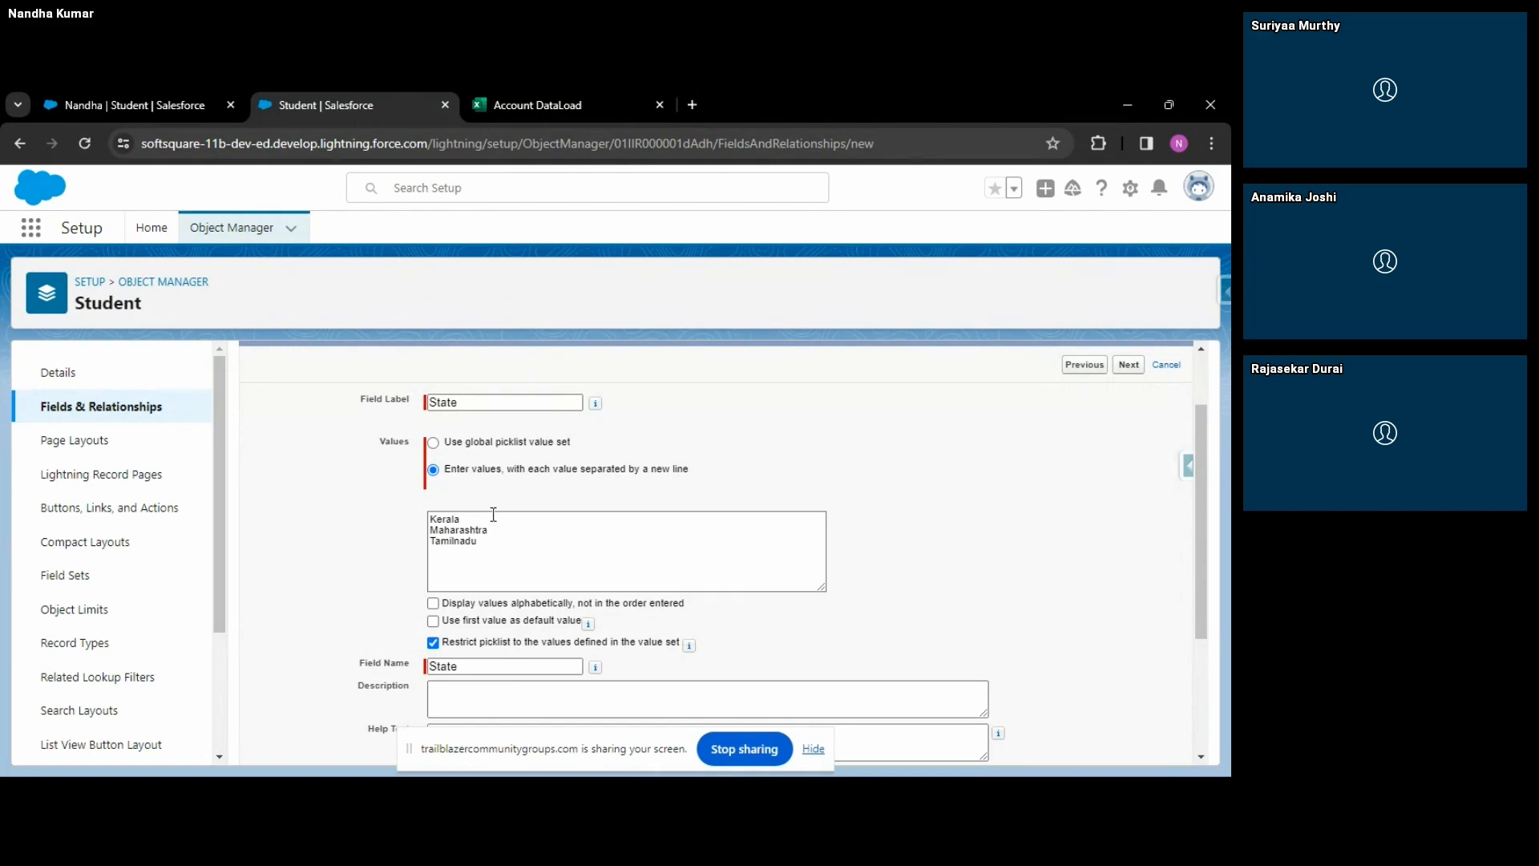
pyautogui.moveTo(480, 542); pyautogui.dragTo(431, 517)
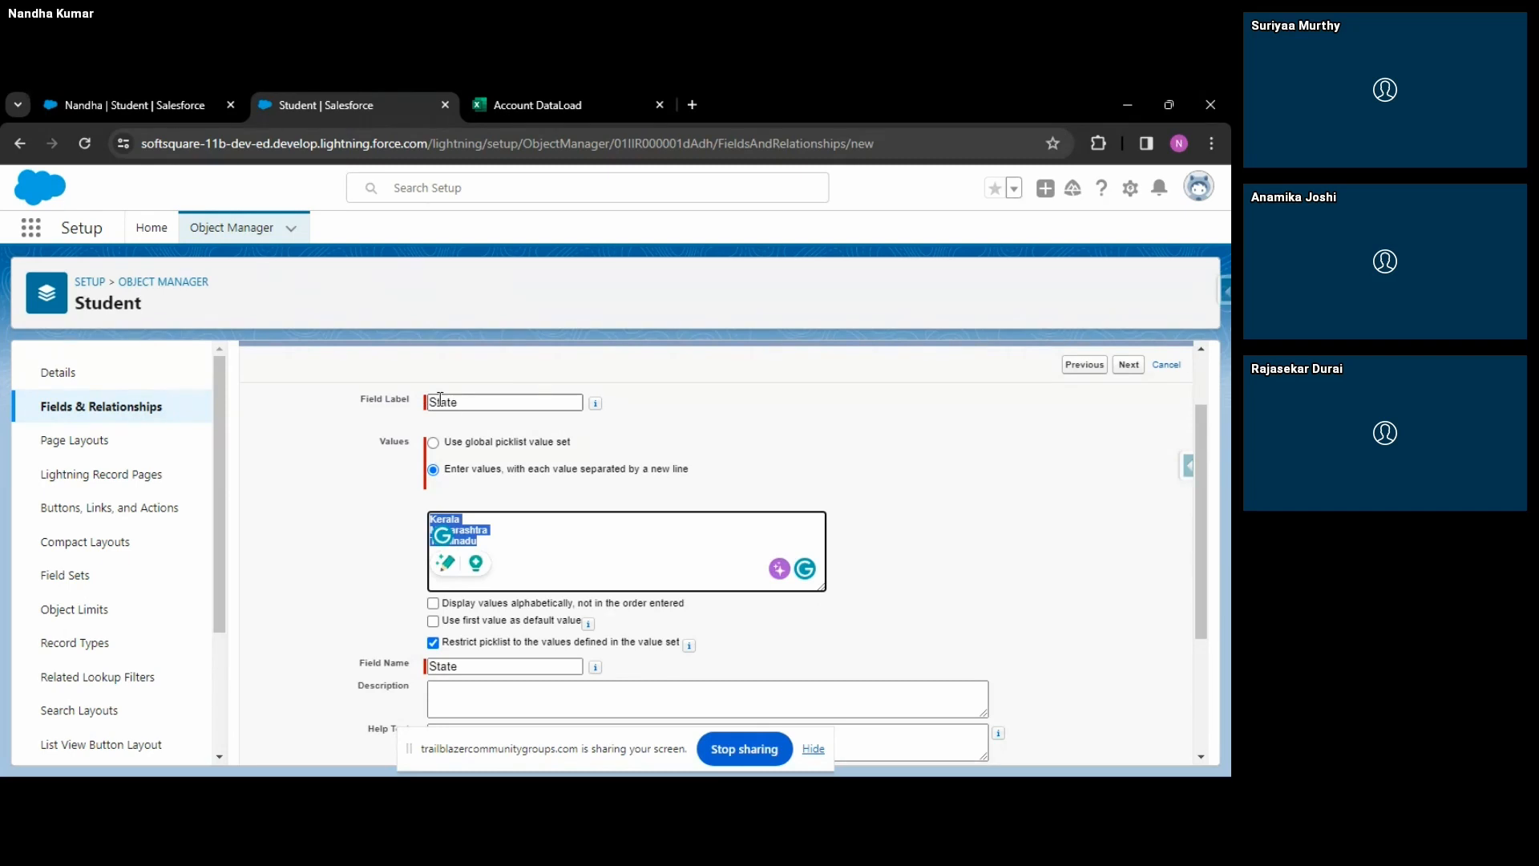
pyautogui.click(541, 545)
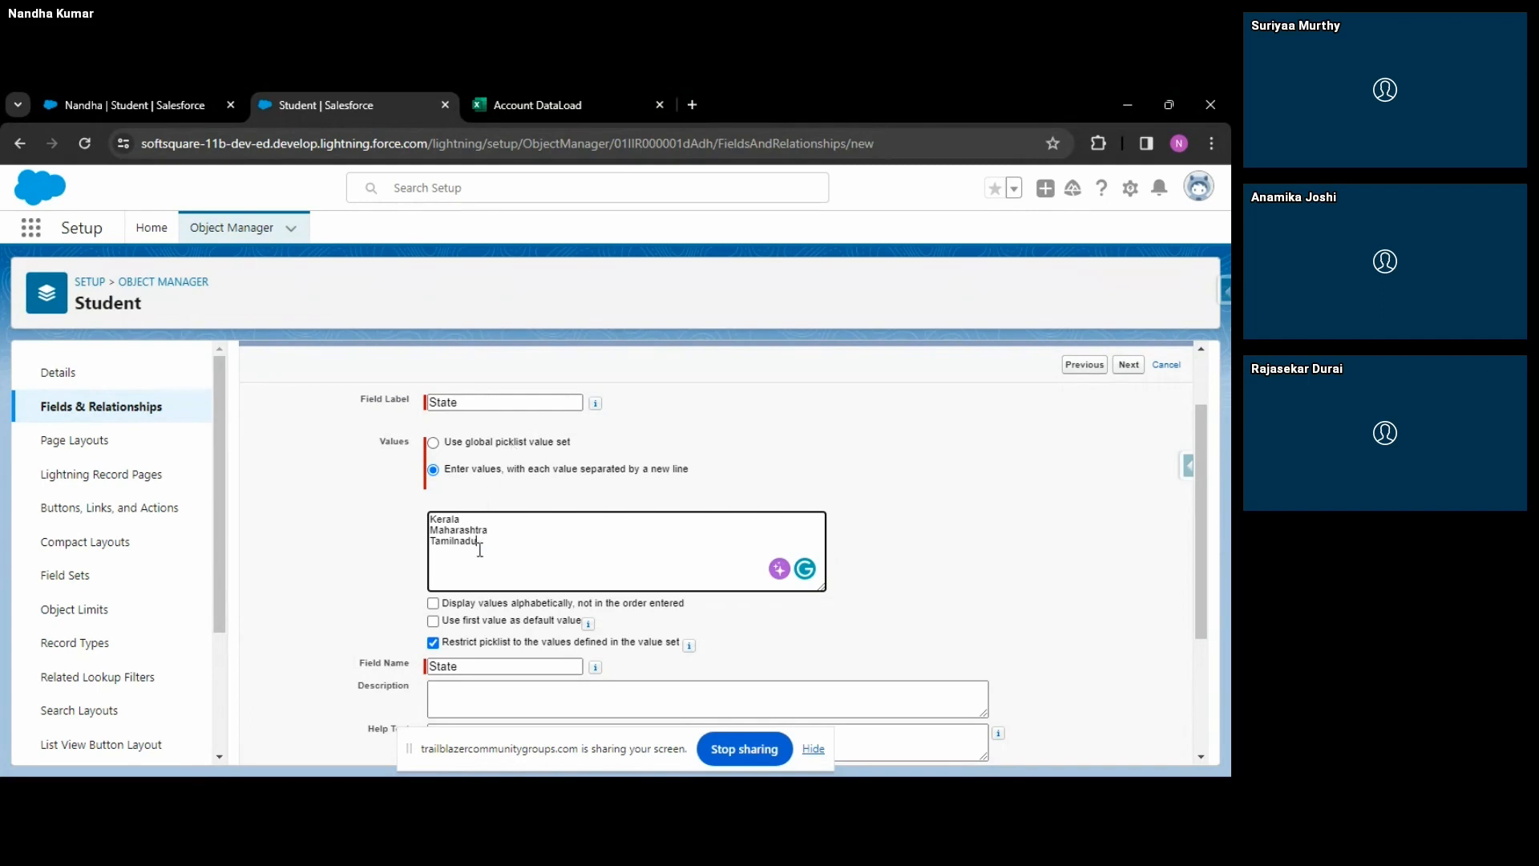
pyautogui.moveTo(480, 545); pyautogui.dragTo(429, 521)
pyautogui.click(510, 543)
# Switch the State field to a global picklist value set and look at the choice of sets.
pyautogui.click(434, 443)
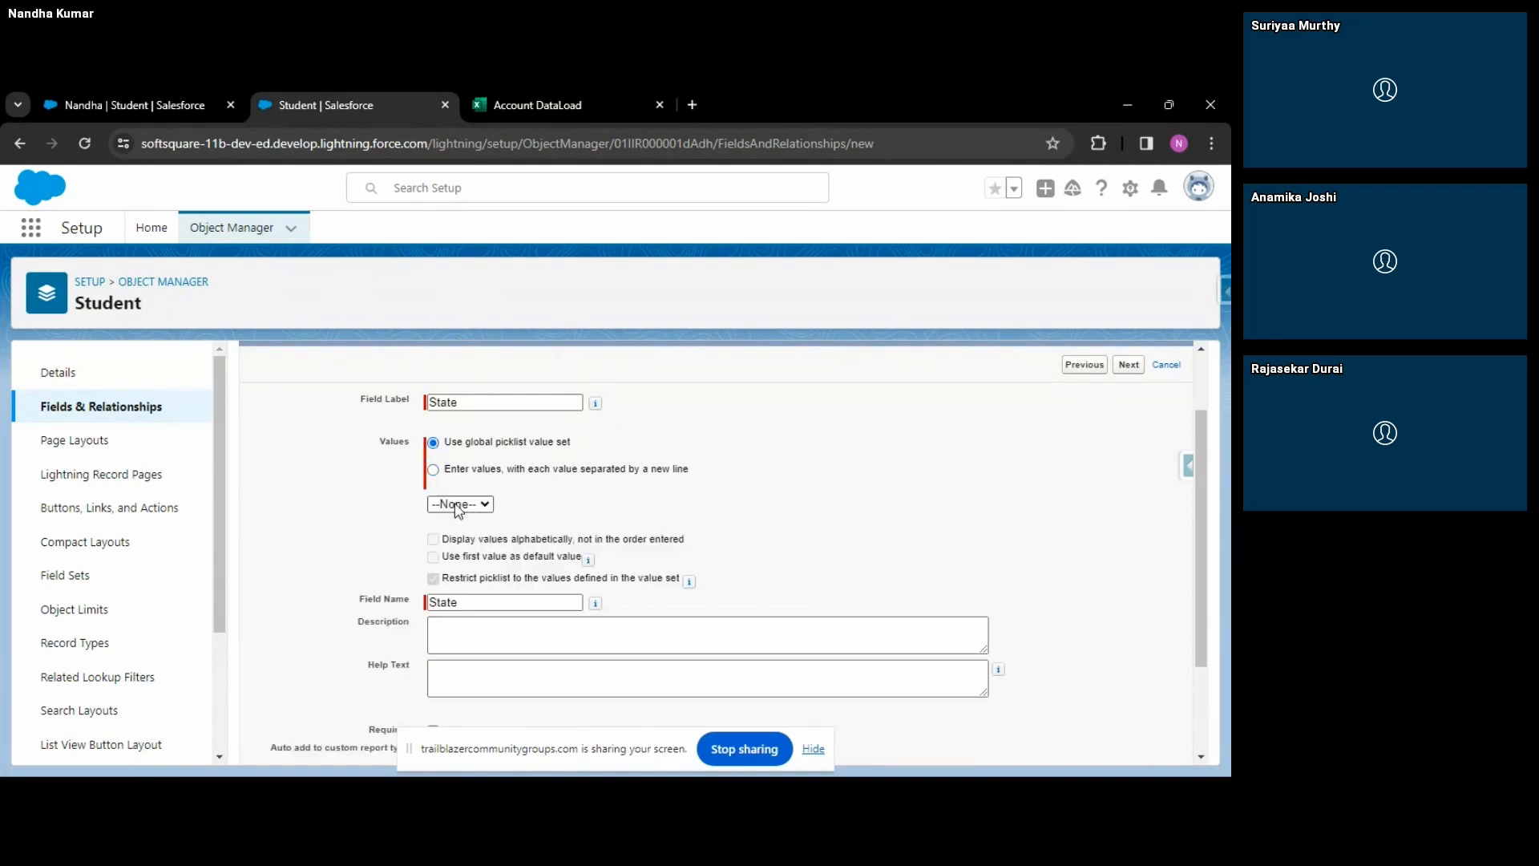
pyautogui.click(455, 503)
pyautogui.click(371, 416)
# Set the State field to manually entered values and list Kerala, Tamilnadu and Maharashtra on separate lines.
pyautogui.click(434, 470)
pyautogui.click(457, 540)
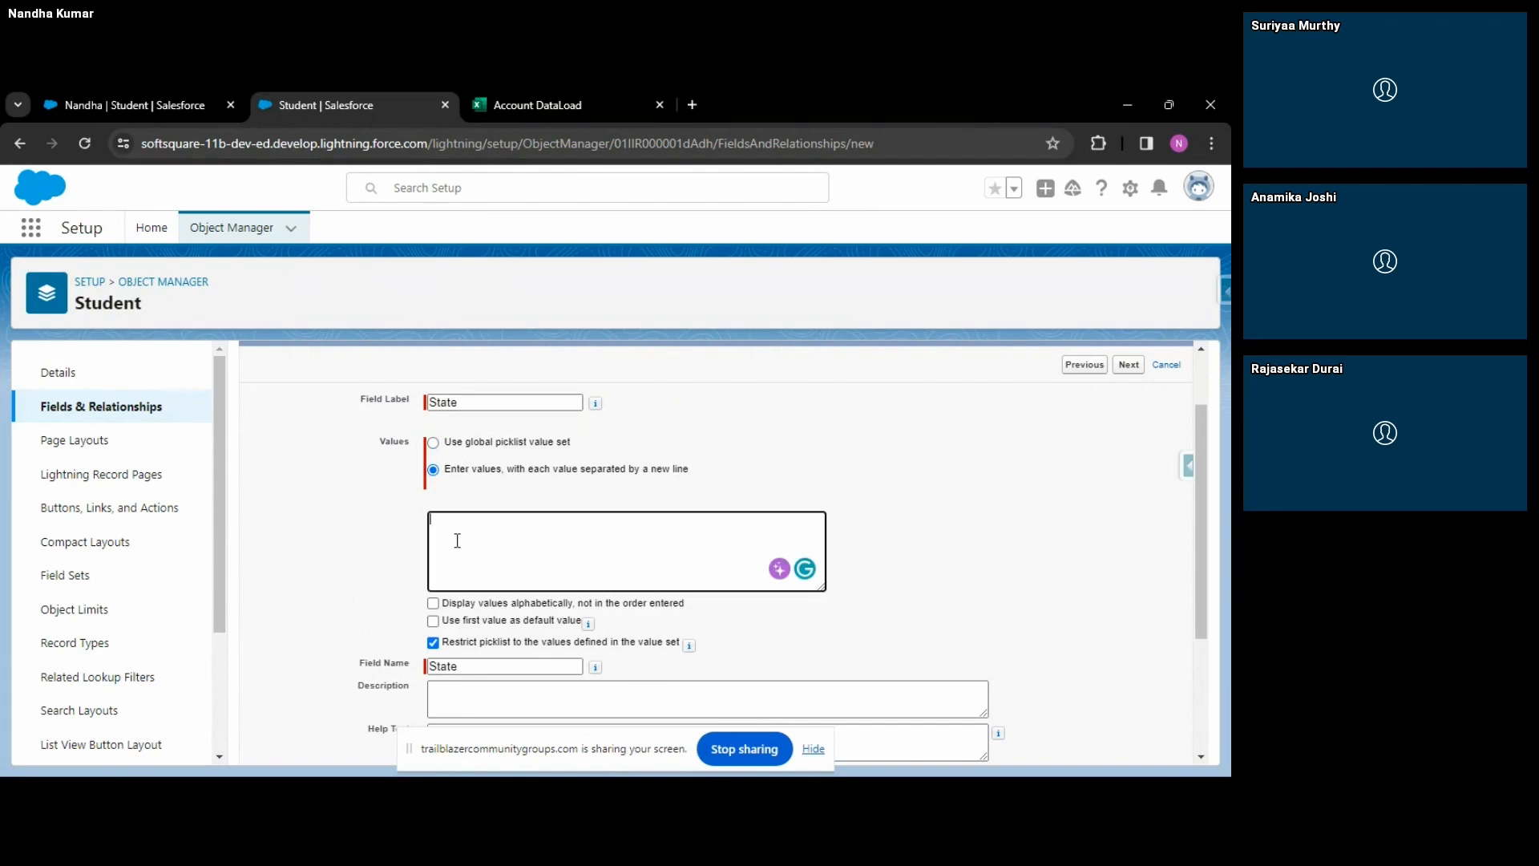
pyautogui.write('Kerala Tamilnadu Maharashtra')
pyautogui.scroll(-1, 457, 540)
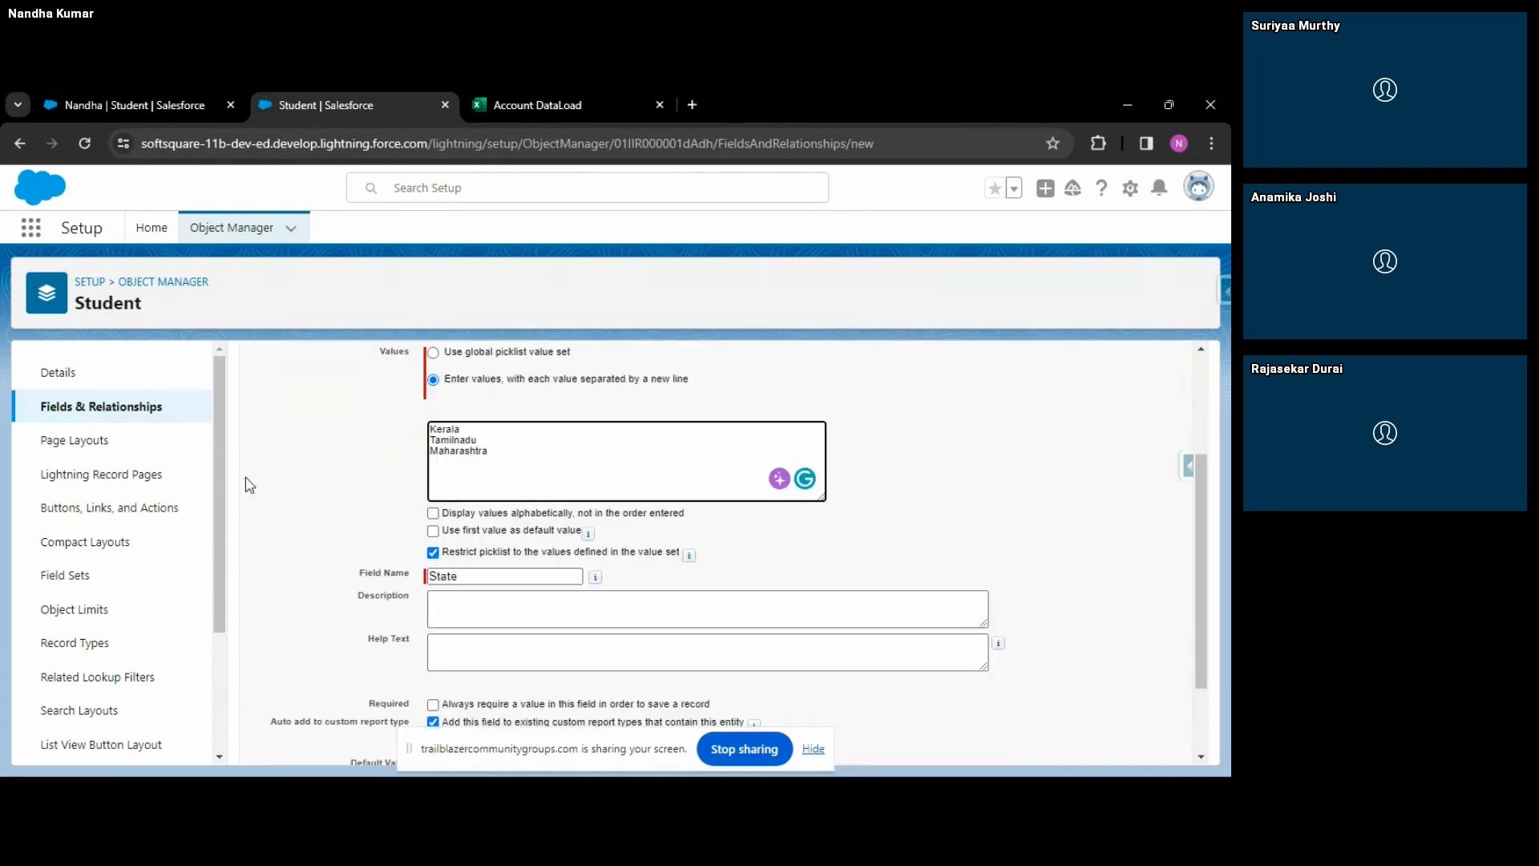
pyautogui.scroll(2, 441, 593)
pyautogui.scroll(-1, 425, 623)
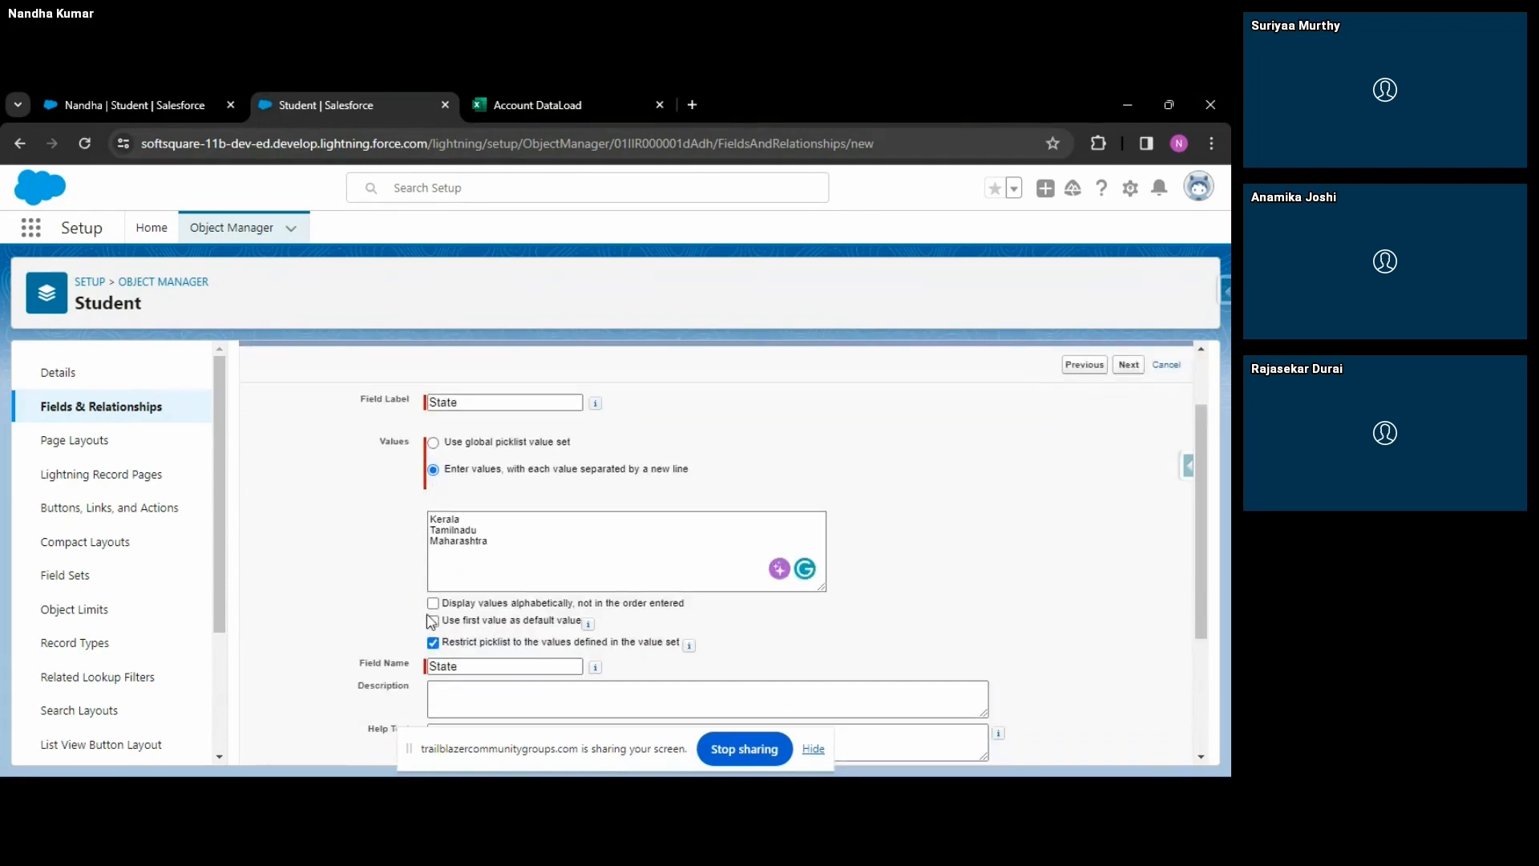
pyautogui.scroll(-2, 424, 624)
pyautogui.scroll(1, 439, 529)
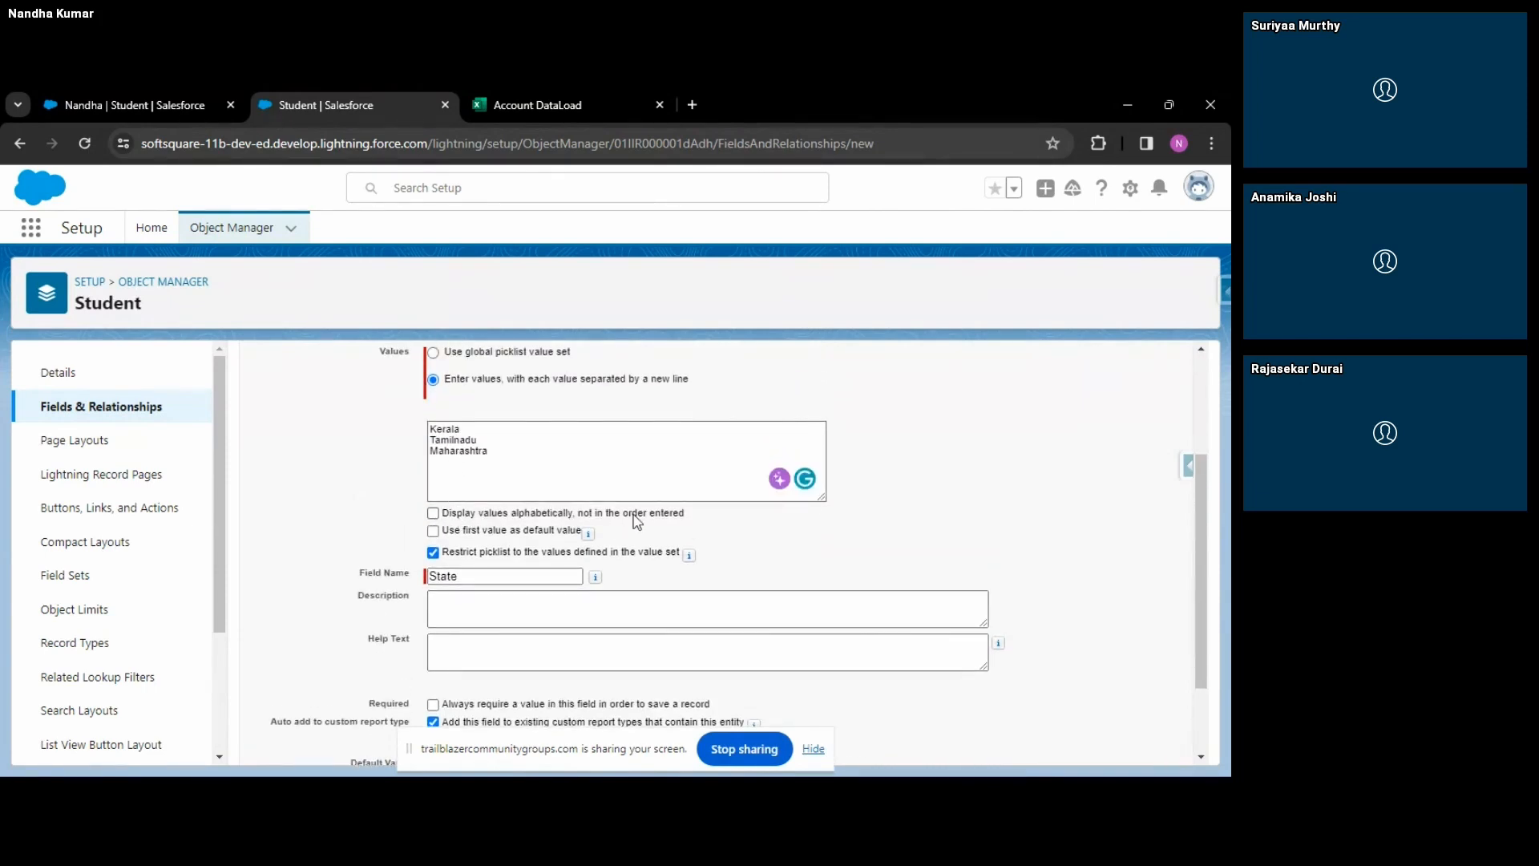
pyautogui.scroll(1, 637, 521)
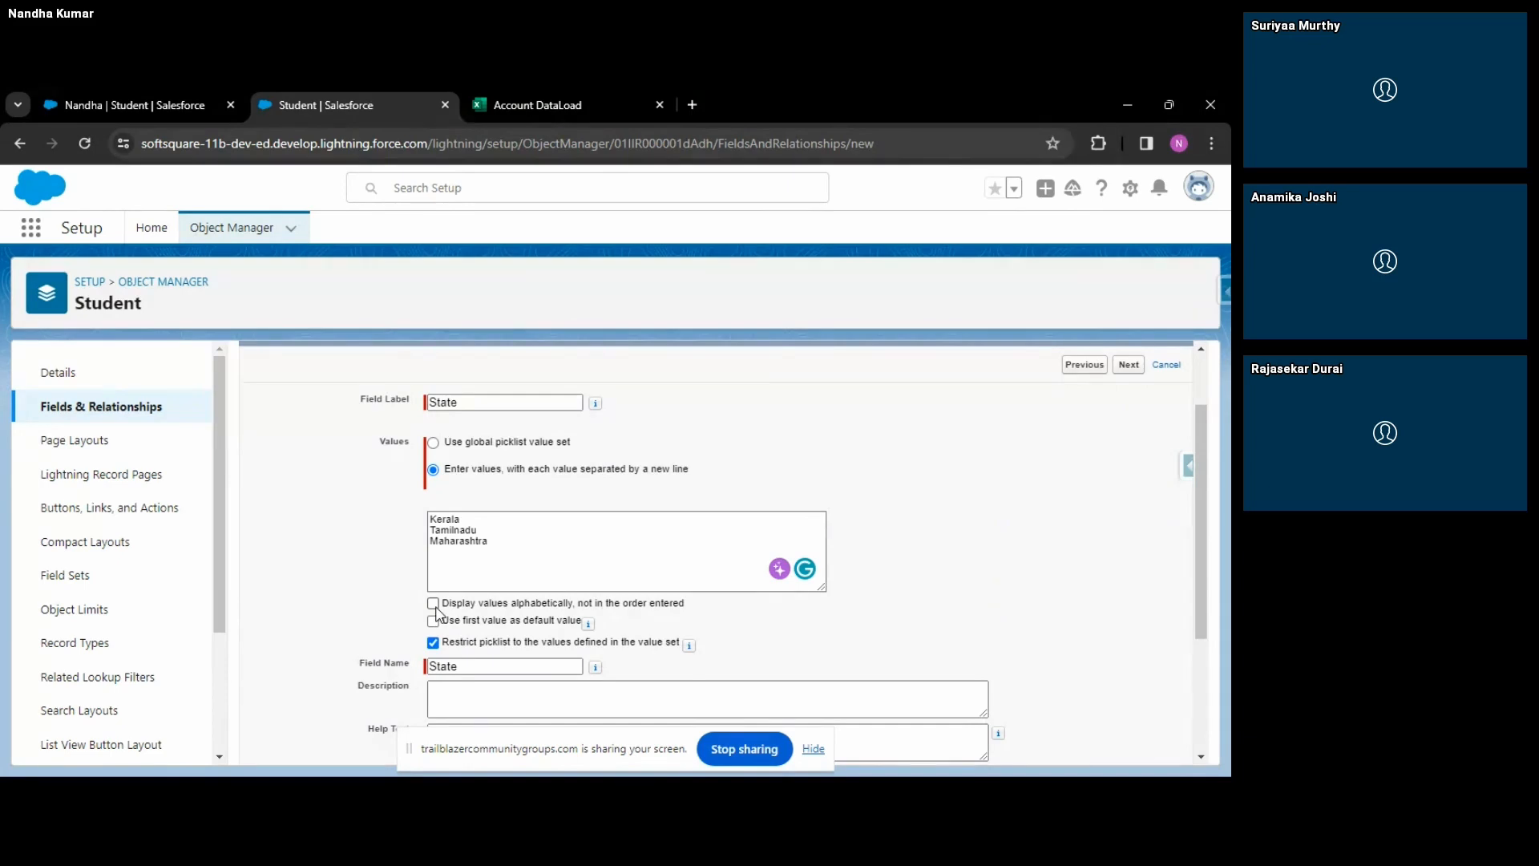
# View the existing student record's details in the Sales app, and return to the new field setup.
pyautogui.click(210, 95)
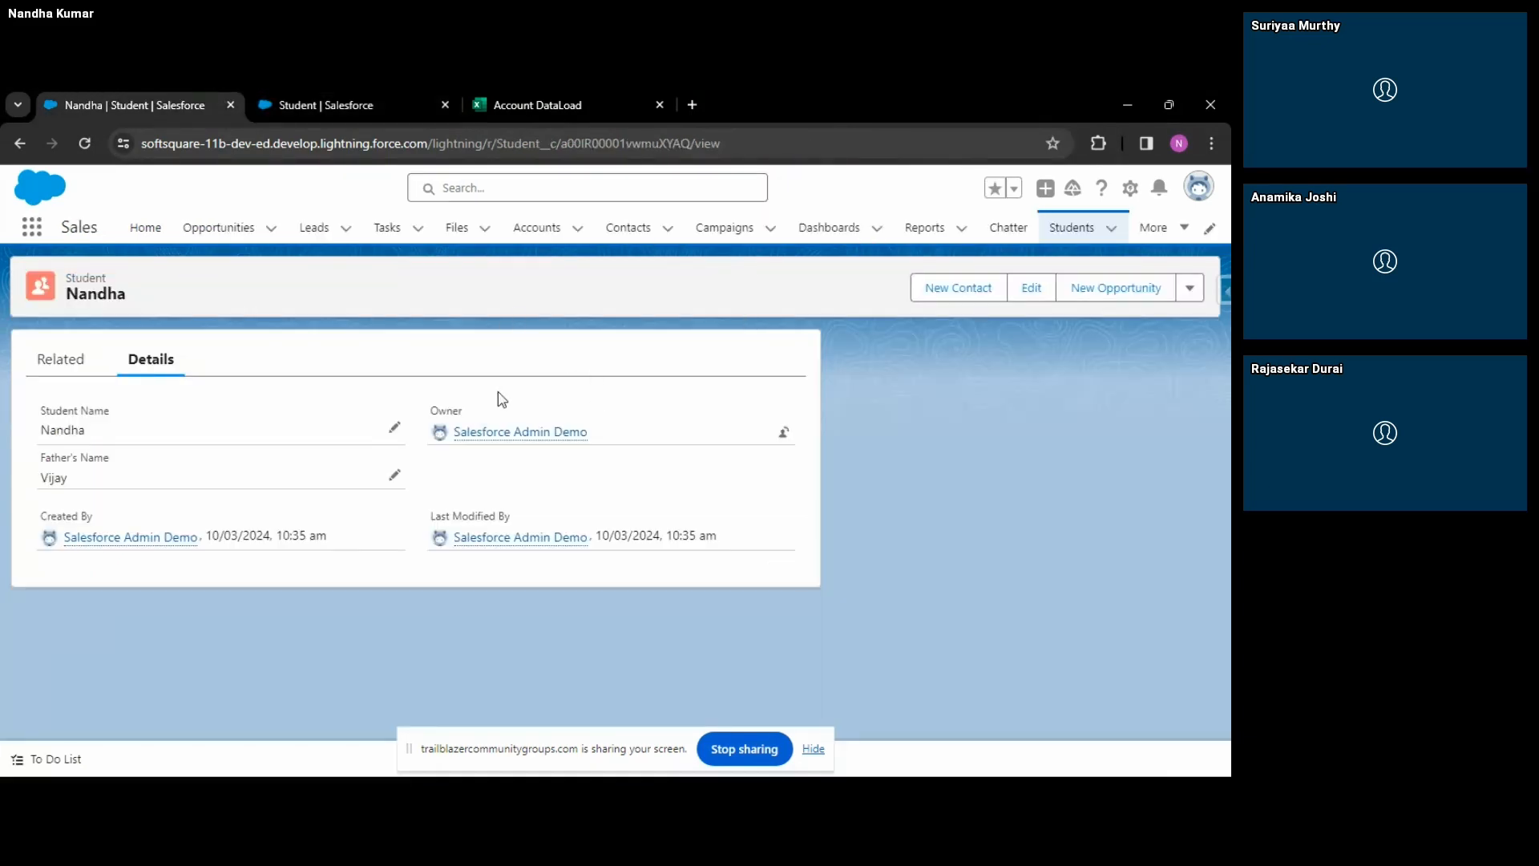
pyautogui.moveTo(563, 432)
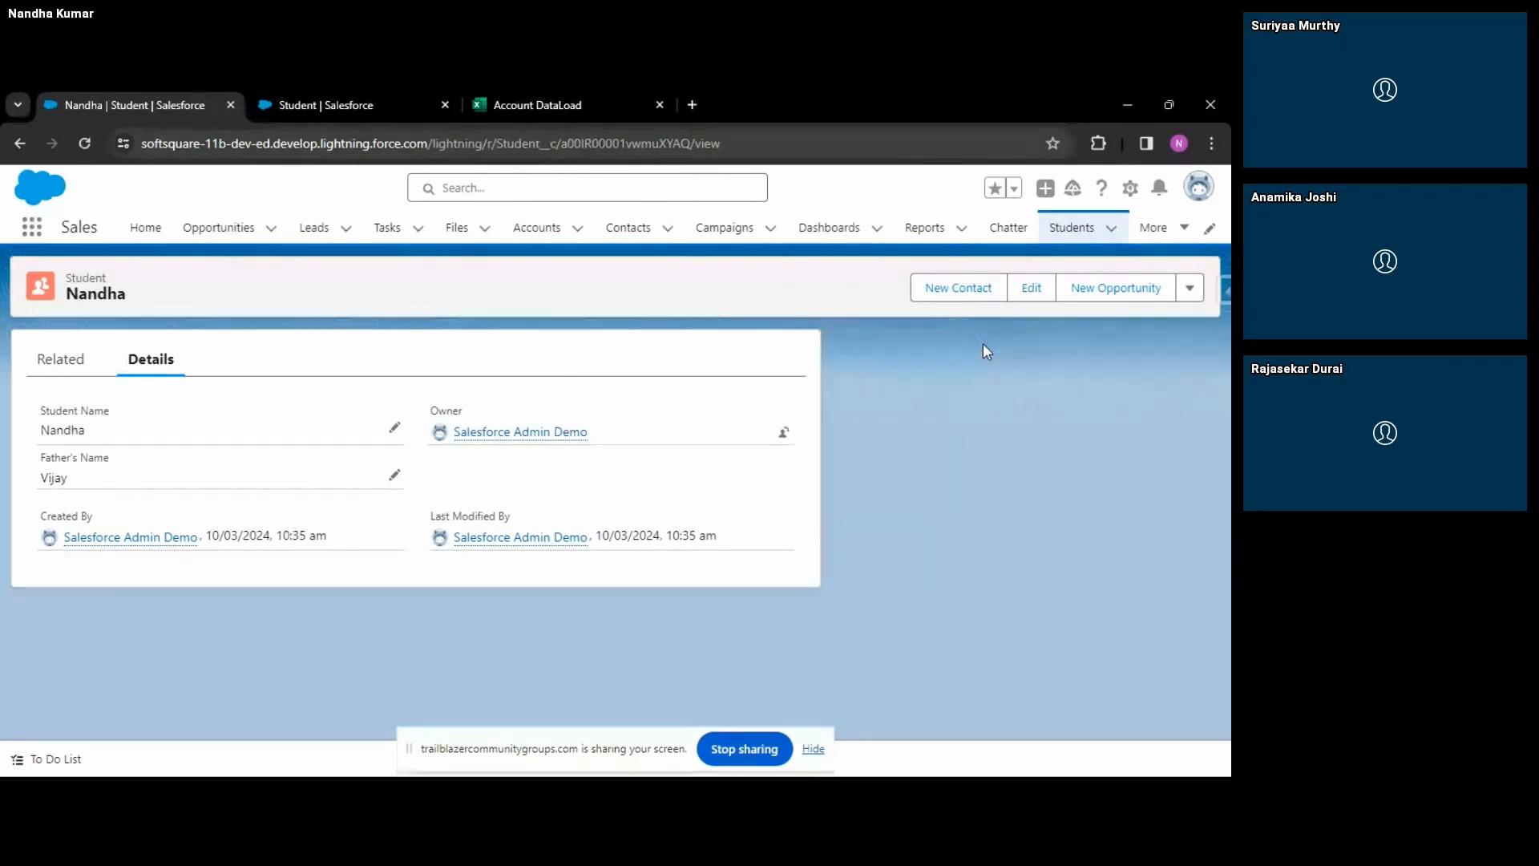
pyautogui.click(329, 105)
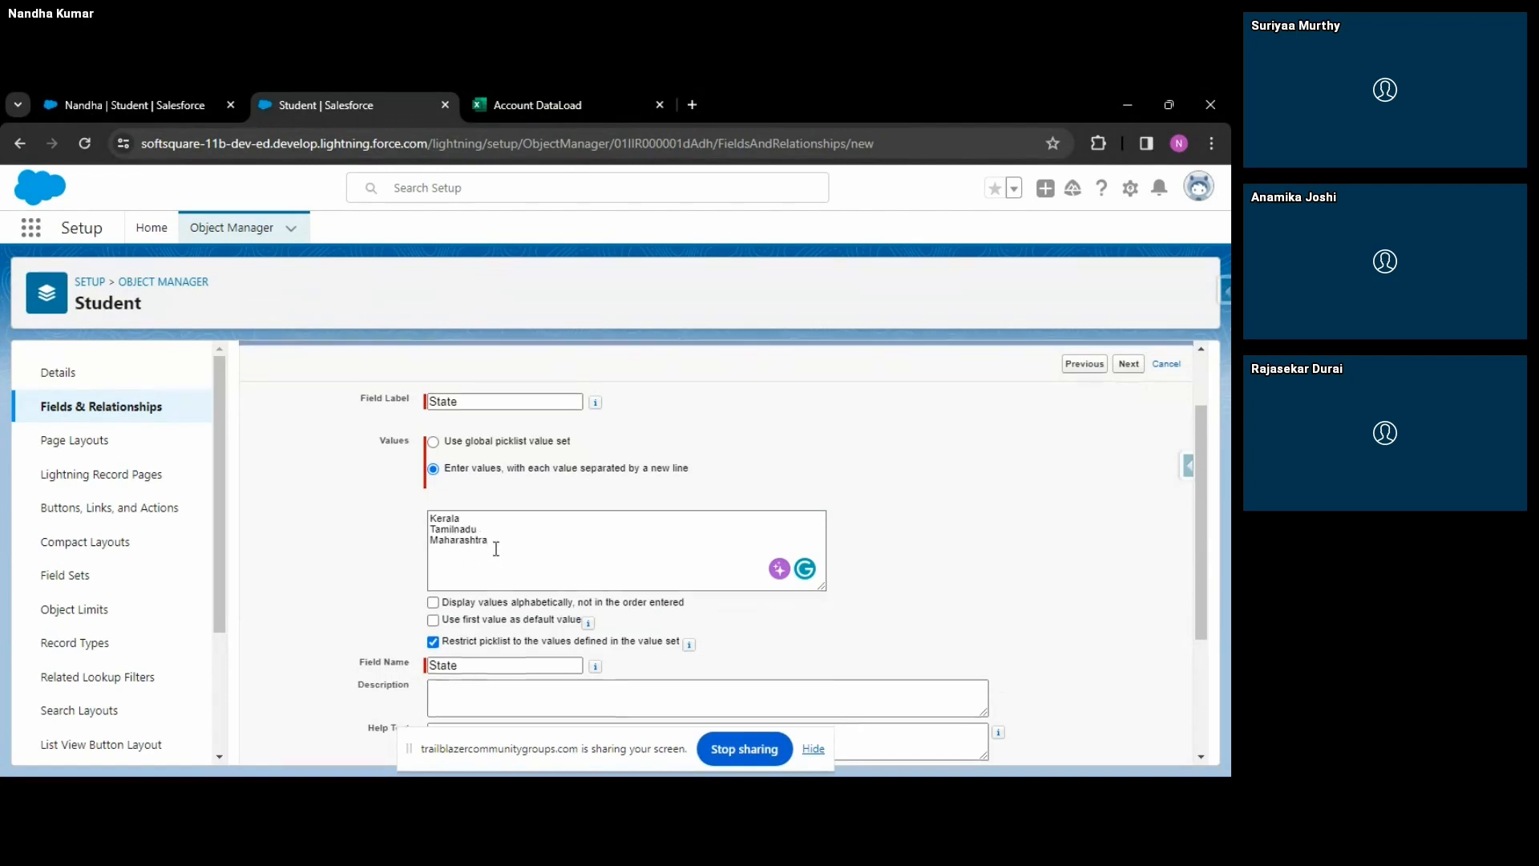
# Examine the State picklist's values and its alphabetical display, default value and value restriction options.
pyautogui.scroll(-2, 496, 549)
pyautogui.scroll(2, 489, 549)
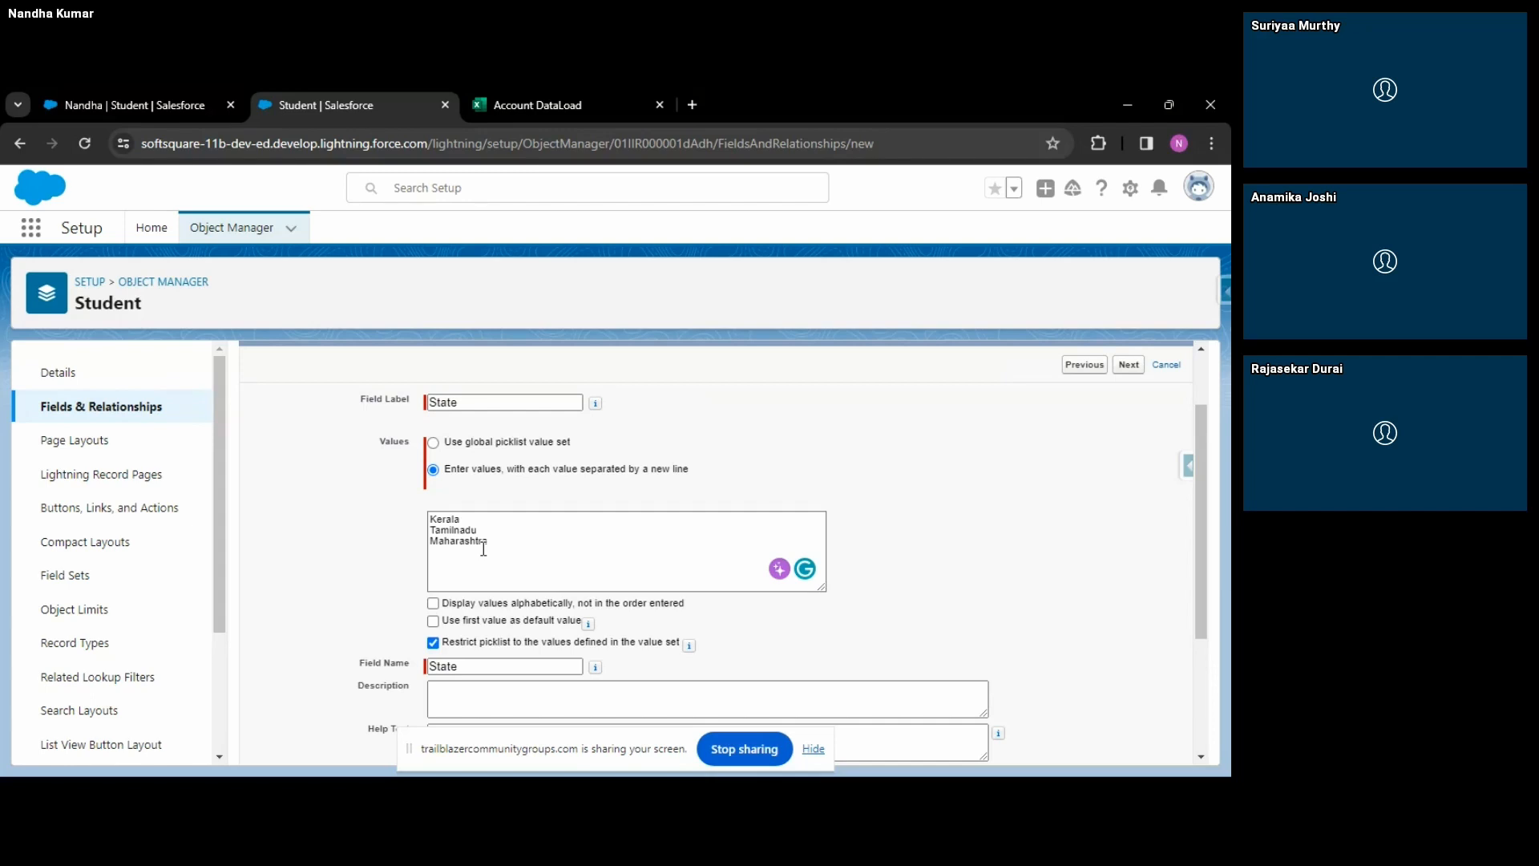
pyautogui.click(483, 549)
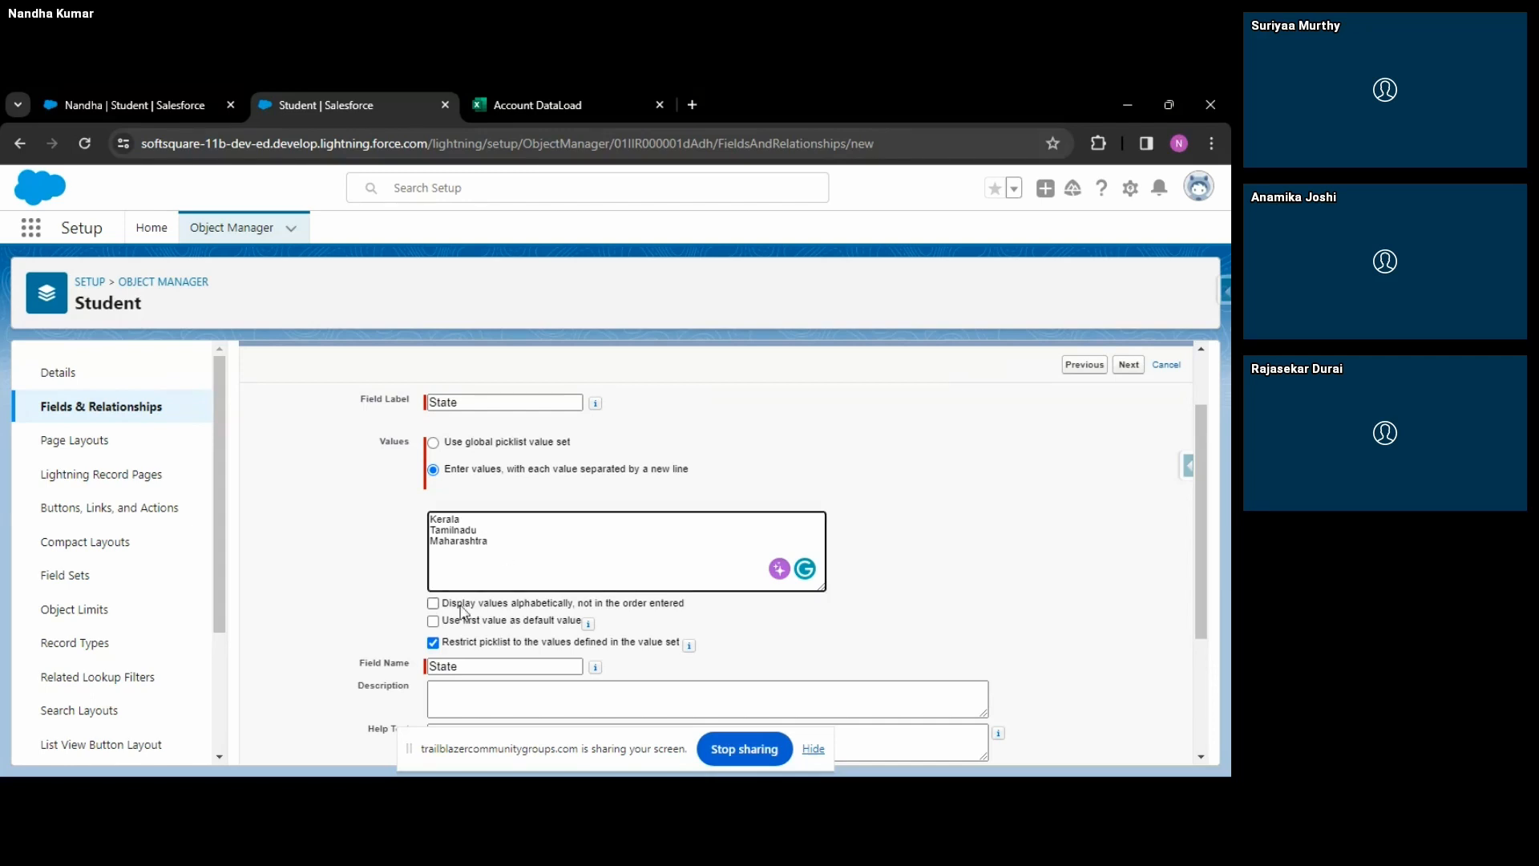
pyautogui.scroll(-1, 428, 616)
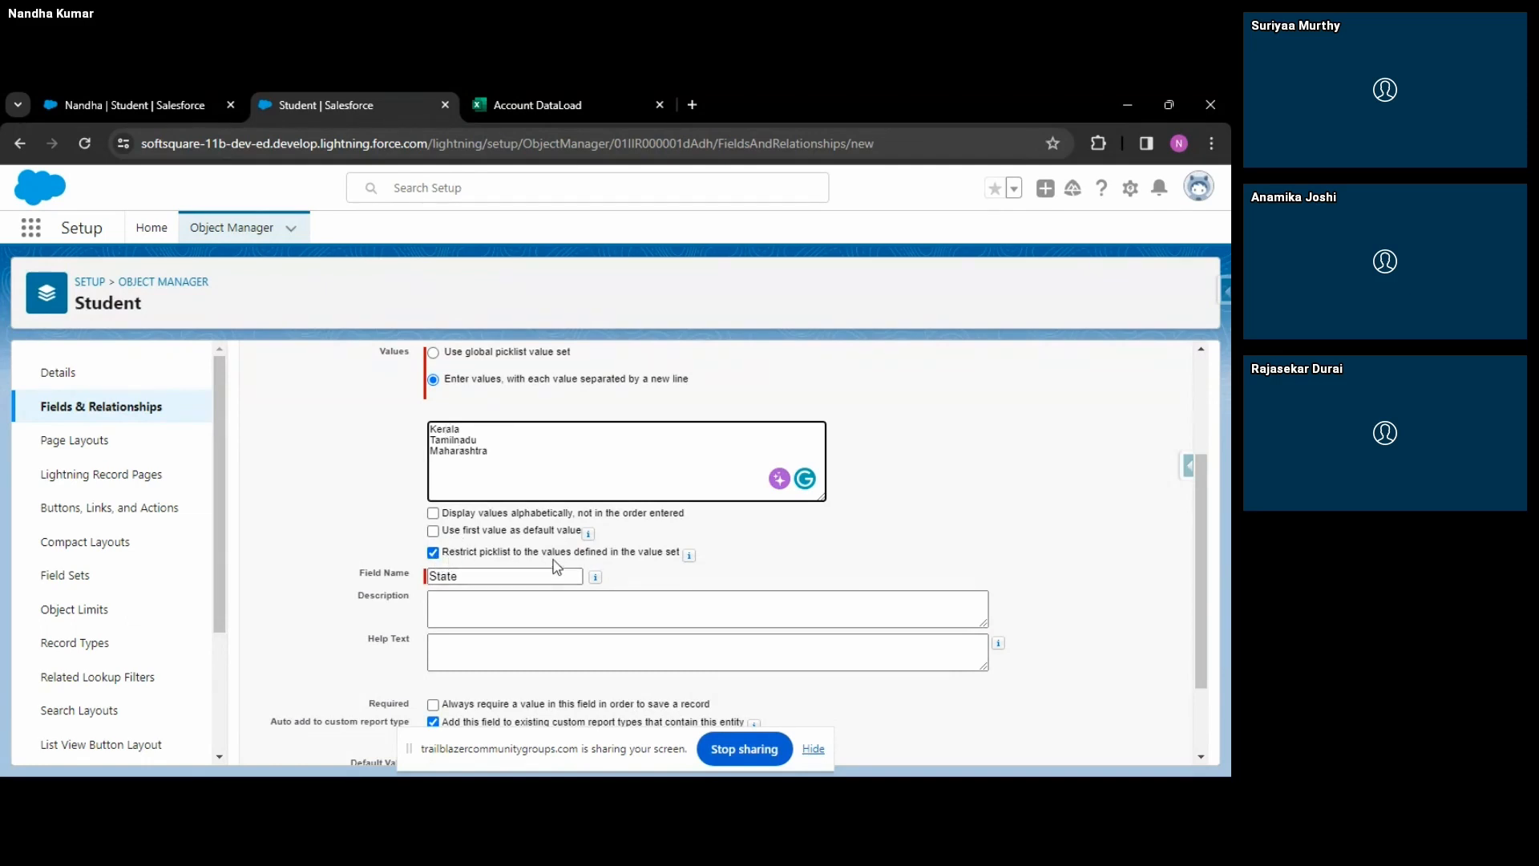
pyautogui.click(761, 548)
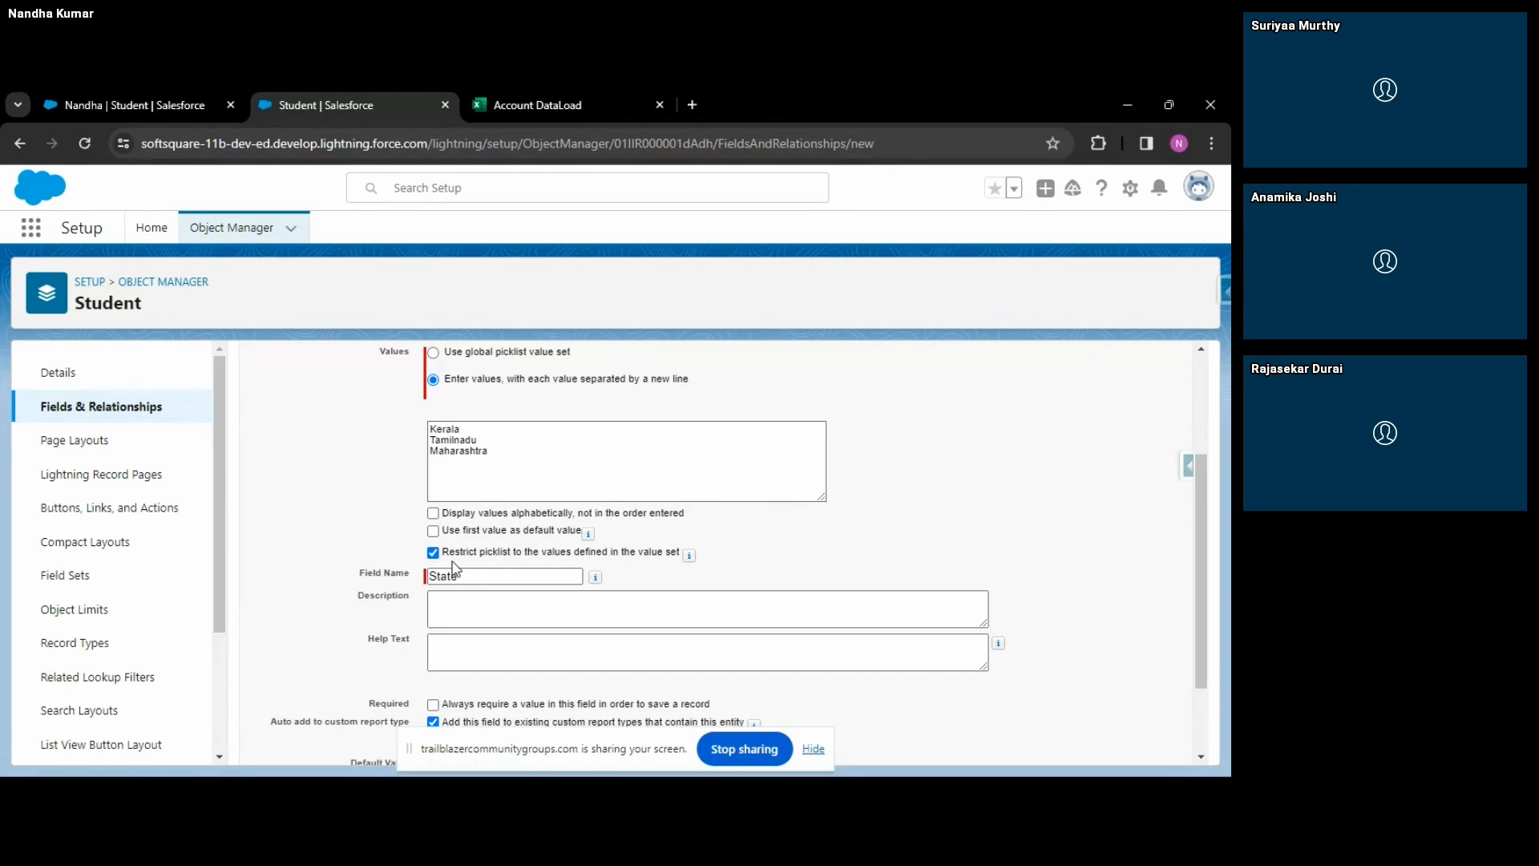
pyautogui.click(465, 459)
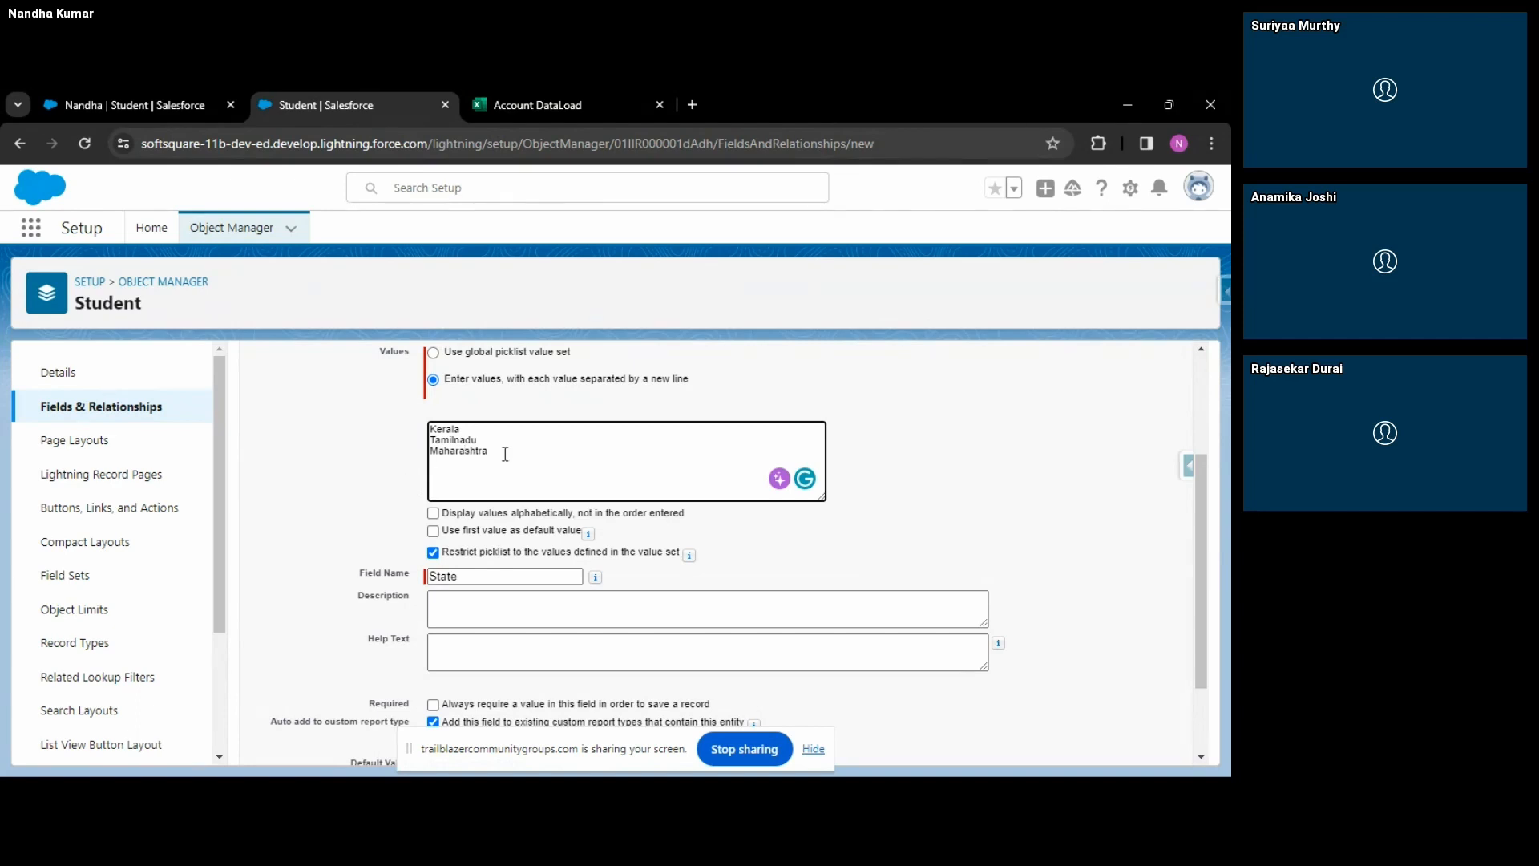
pyautogui.moveTo(503, 453); pyautogui.dragTo(427, 433)
pyautogui.click(469, 471)
pyautogui.click(343, 508)
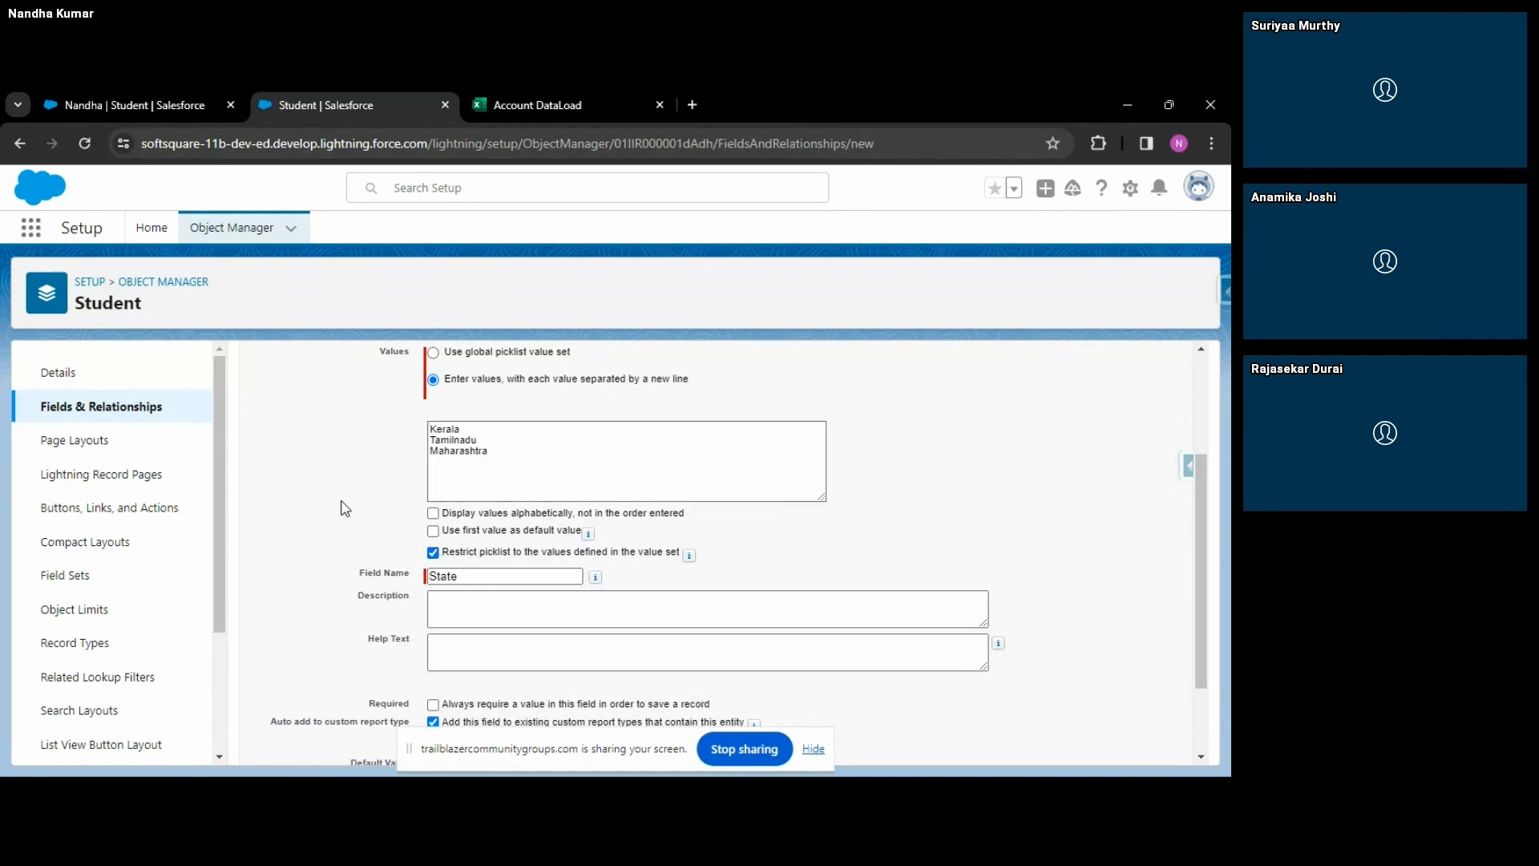
pyautogui.click(433, 553)
pyautogui.scroll(-1, 325, 545)
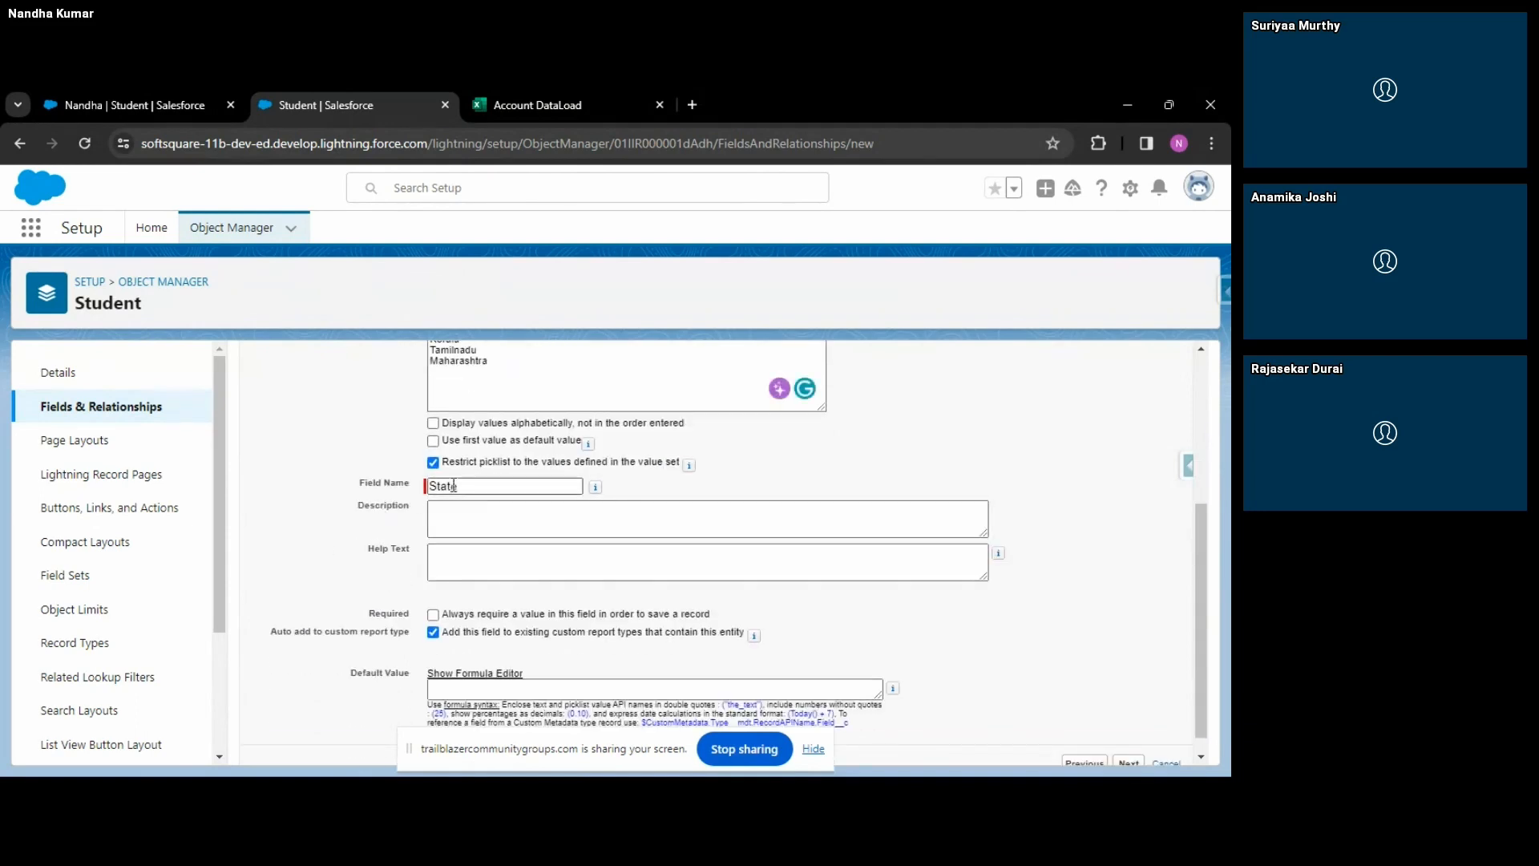
# Compare the new field's Field Label with its Field Name and review the remaining settings.
pyautogui.click(402, 490)
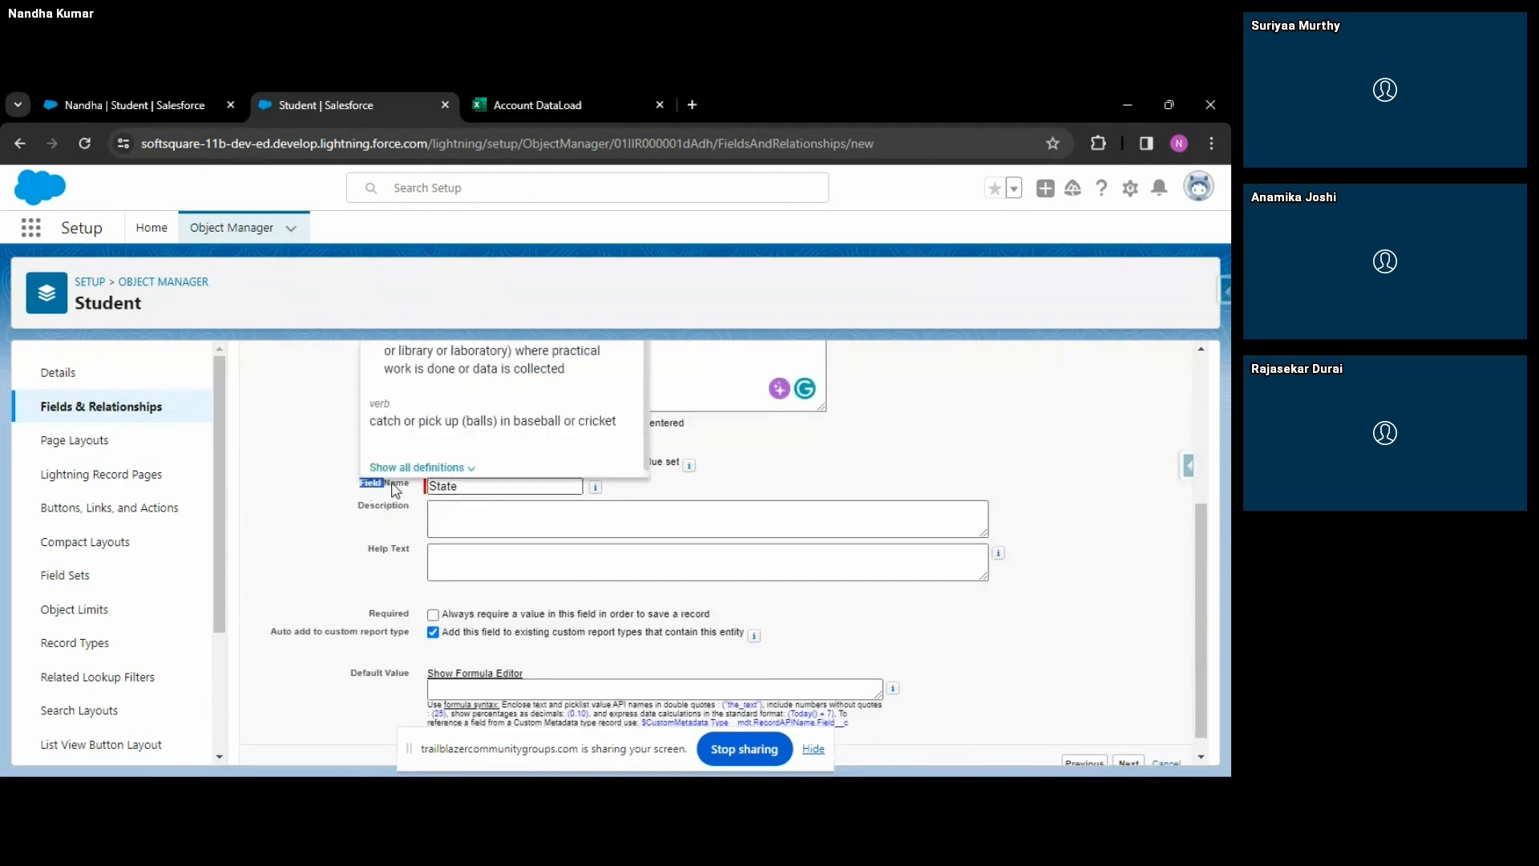
pyautogui.scroll(2, 362, 522)
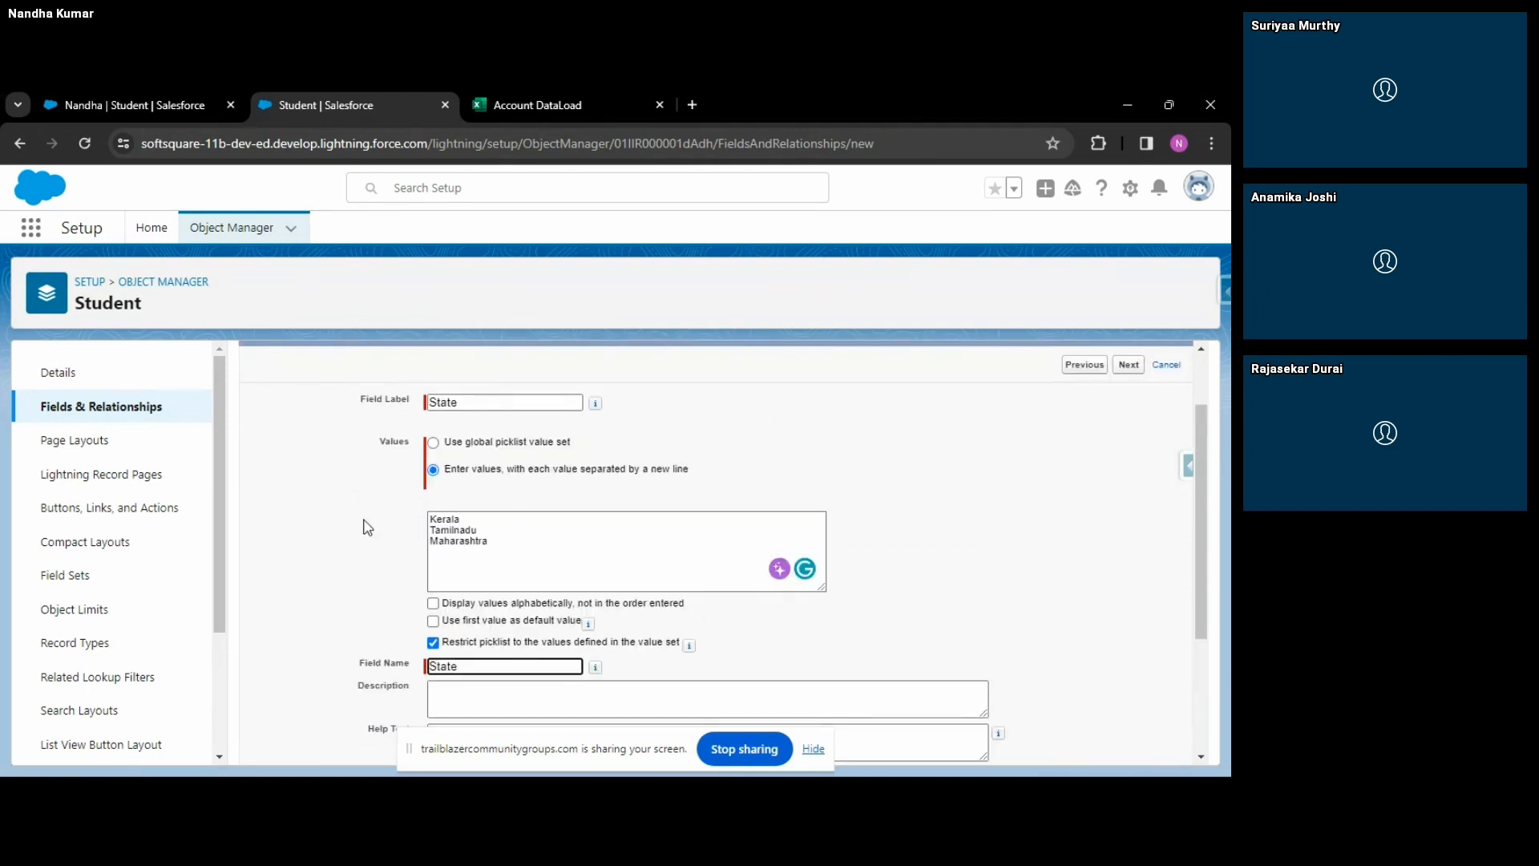
pyautogui.scroll(-2, 368, 522)
pyautogui.scroll(2, 425, 551)
pyautogui.scroll(-2, 469, 560)
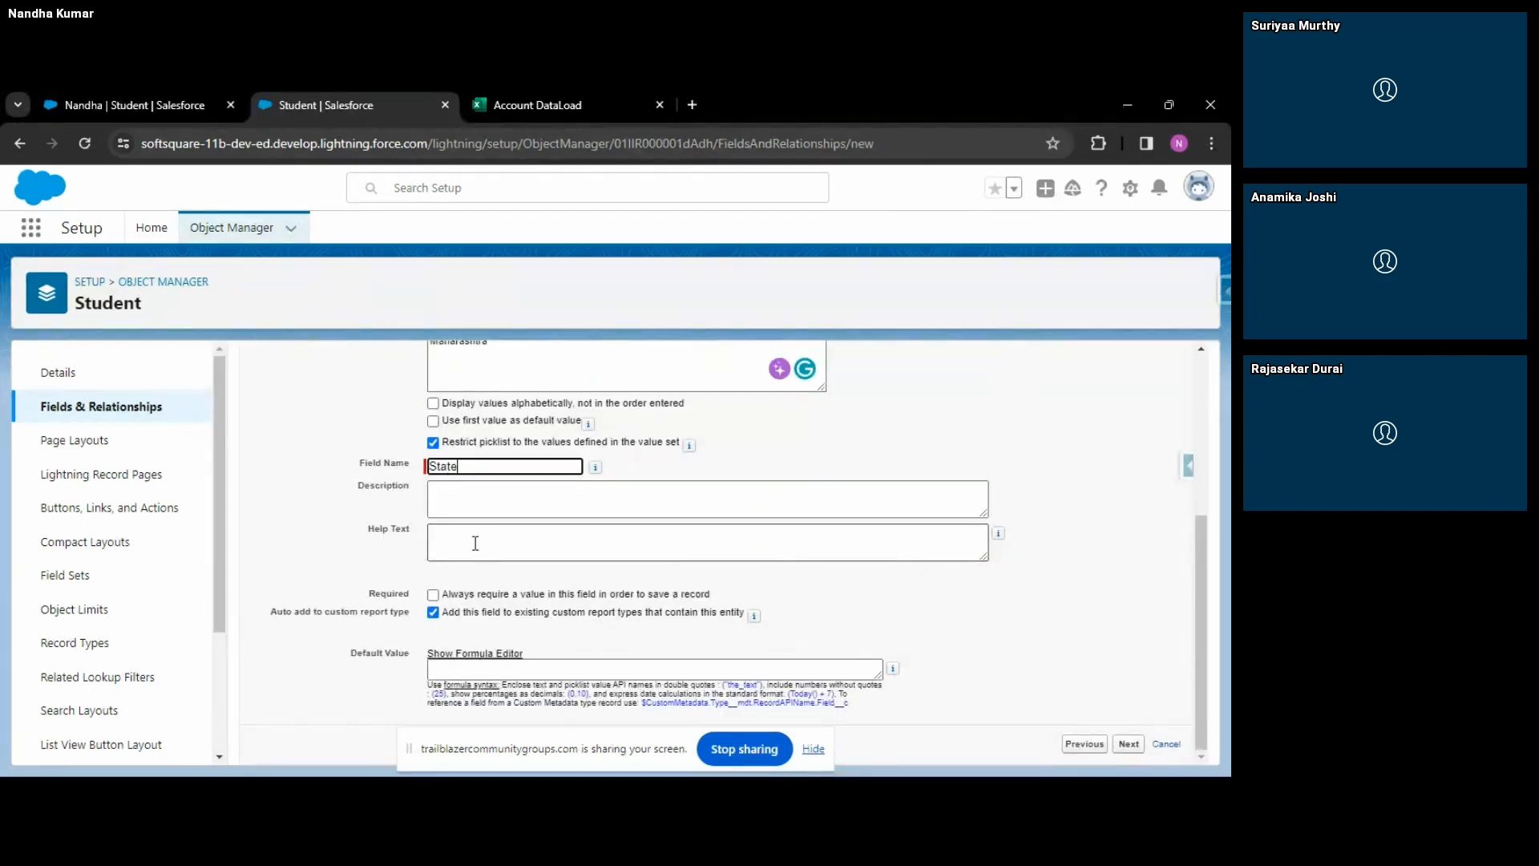
# Open the existing student record for editing to examine its form fields, and return to the new field setup.
pyautogui.click(165, 92)
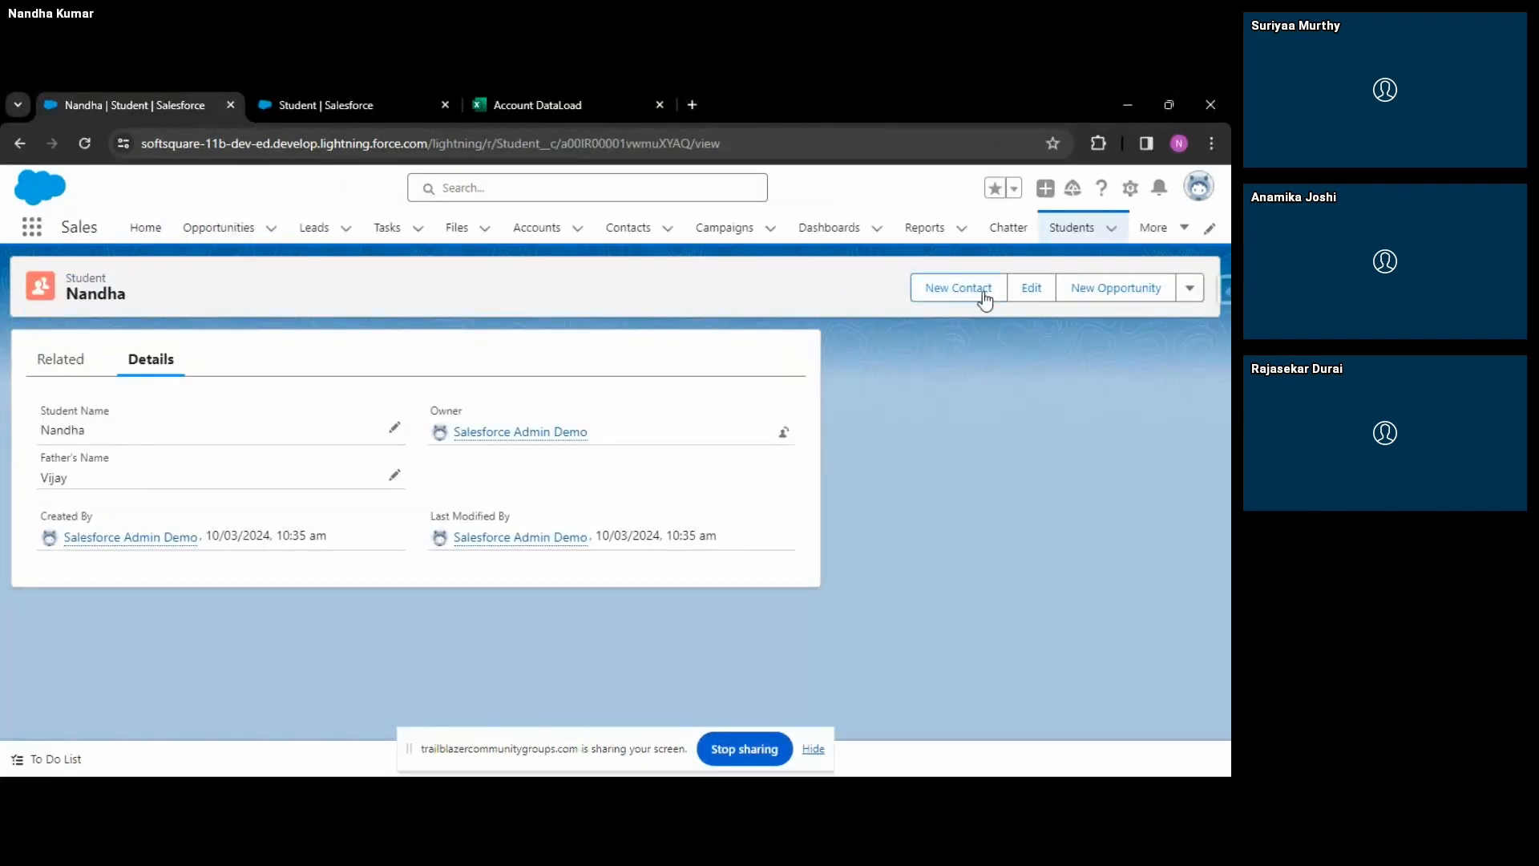
pyautogui.click(1034, 287)
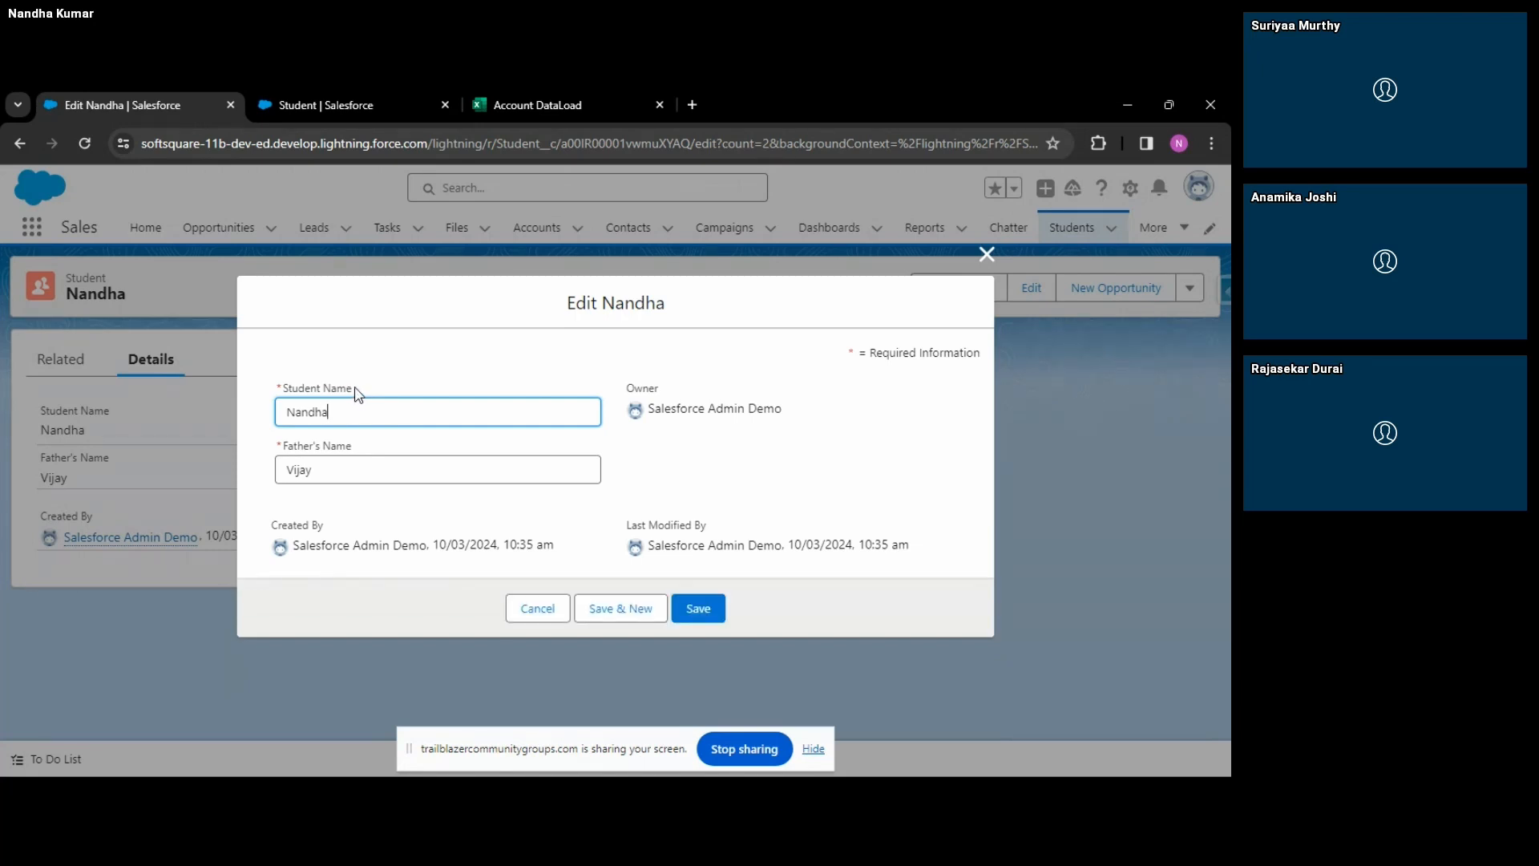
pyautogui.click(391, 97)
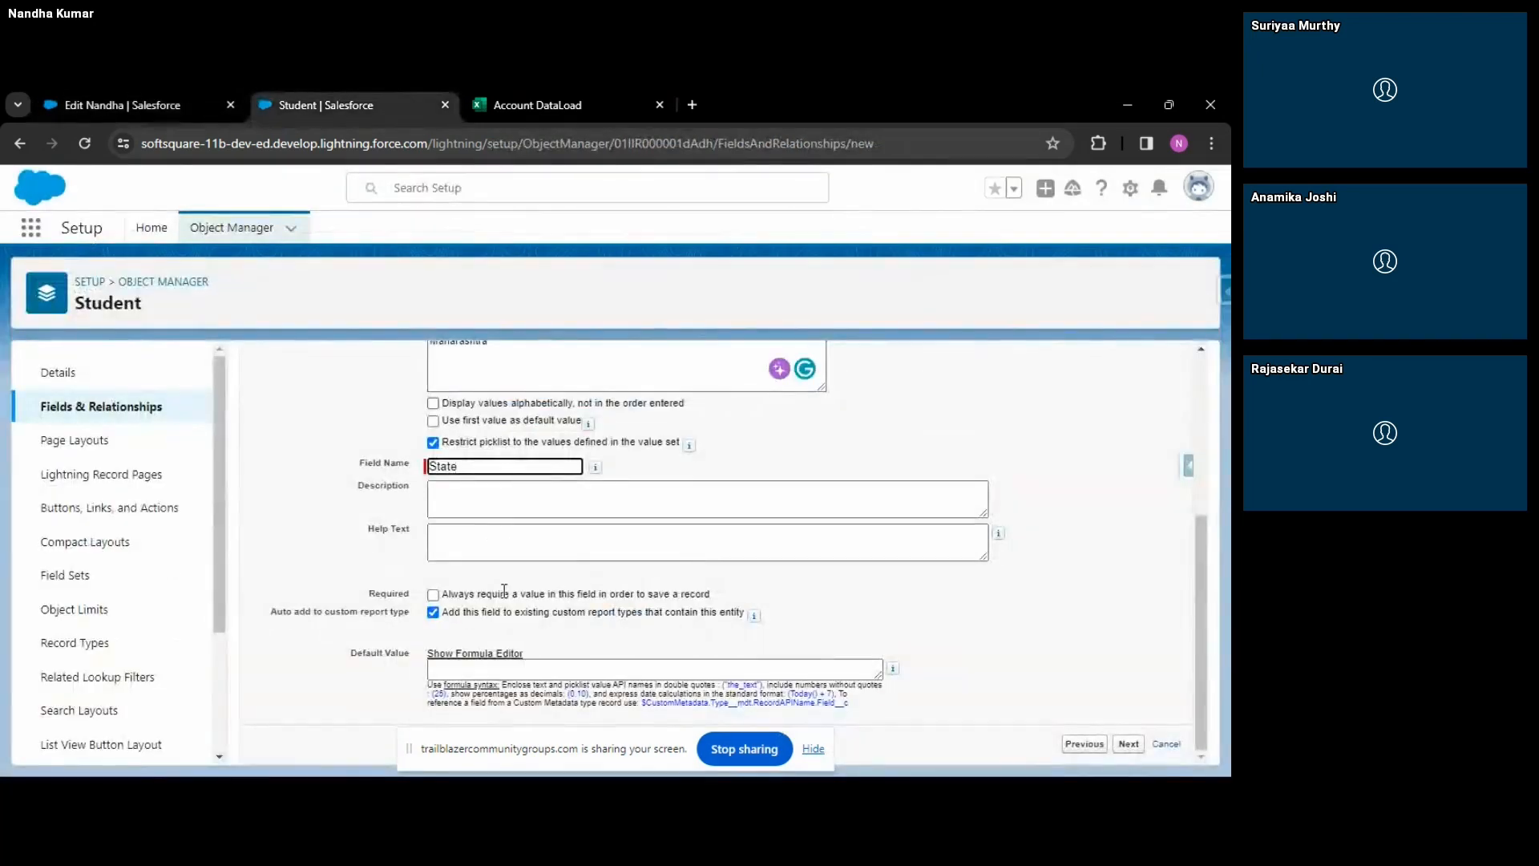
# Check the Description and Help Text fields, and continue the State field setup to its profile visibility settings.
pyautogui.click(470, 538)
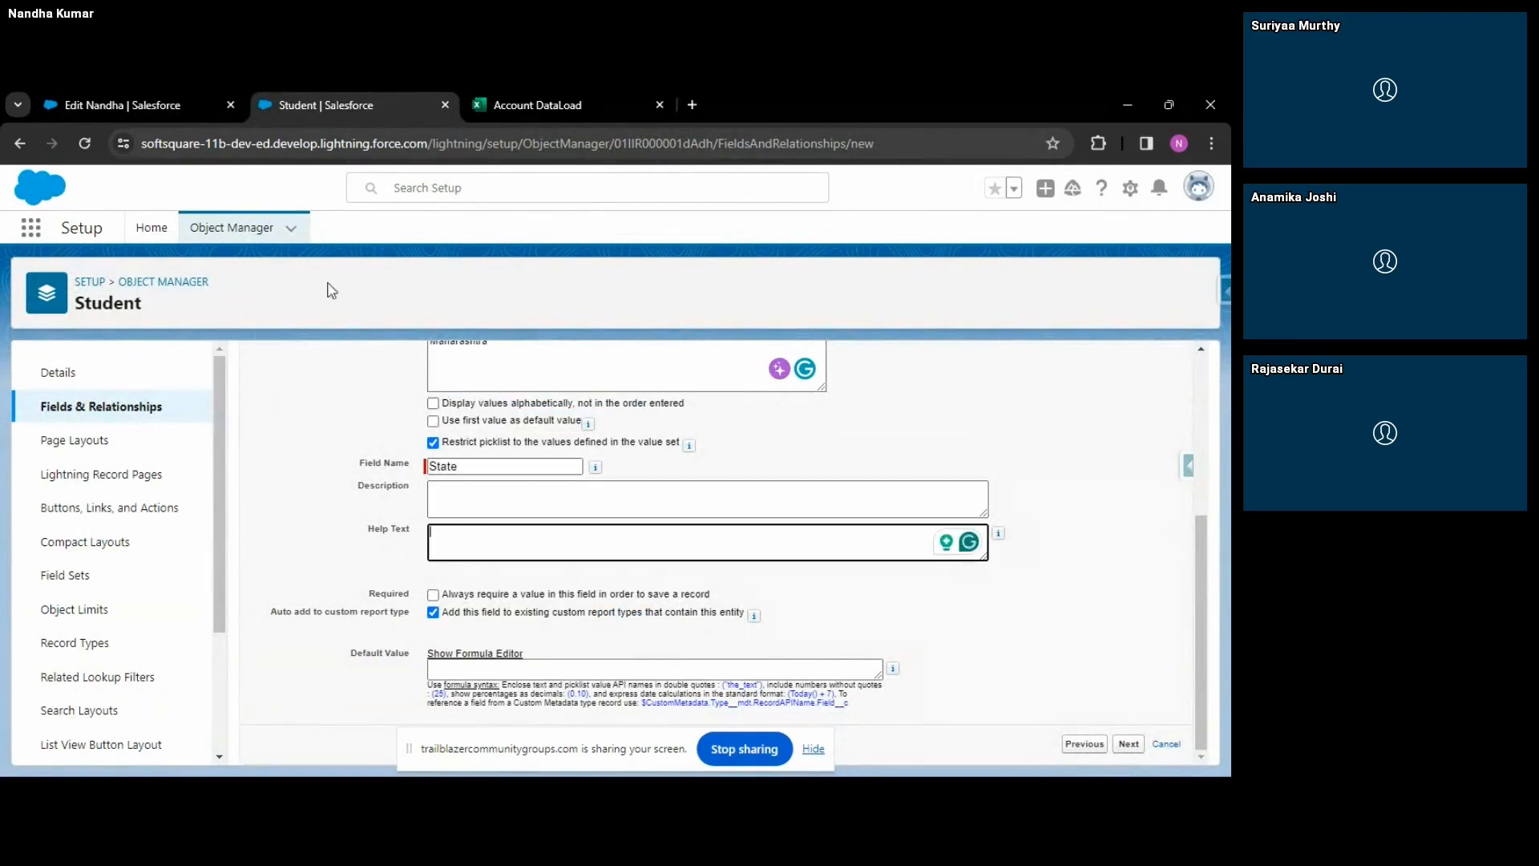
pyautogui.click(481, 497)
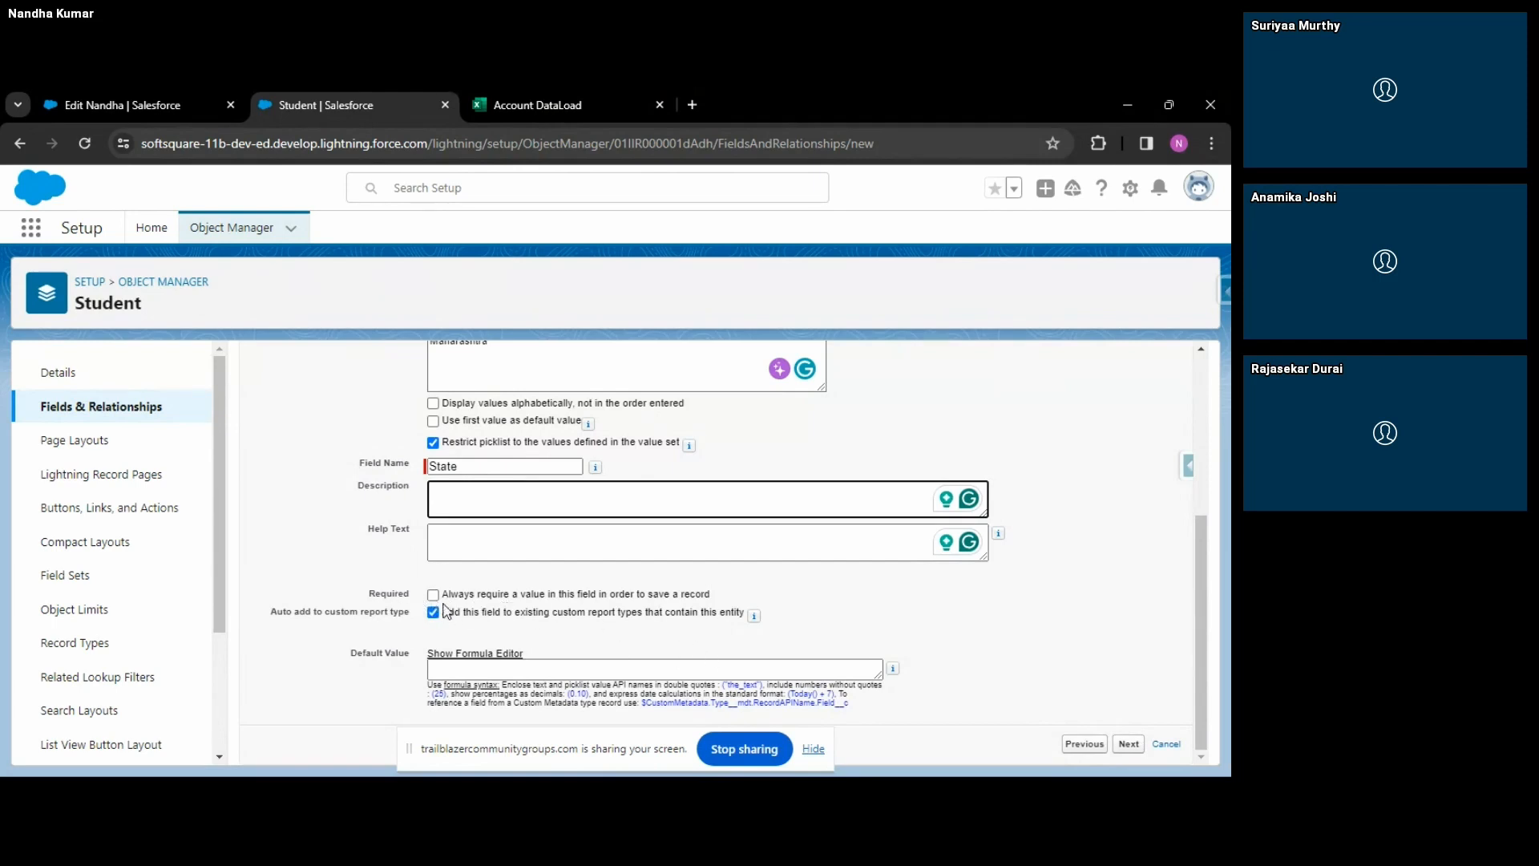
pyautogui.scroll(1, 713, 630)
pyautogui.scroll(-1, 802, 666)
pyautogui.click(1127, 743)
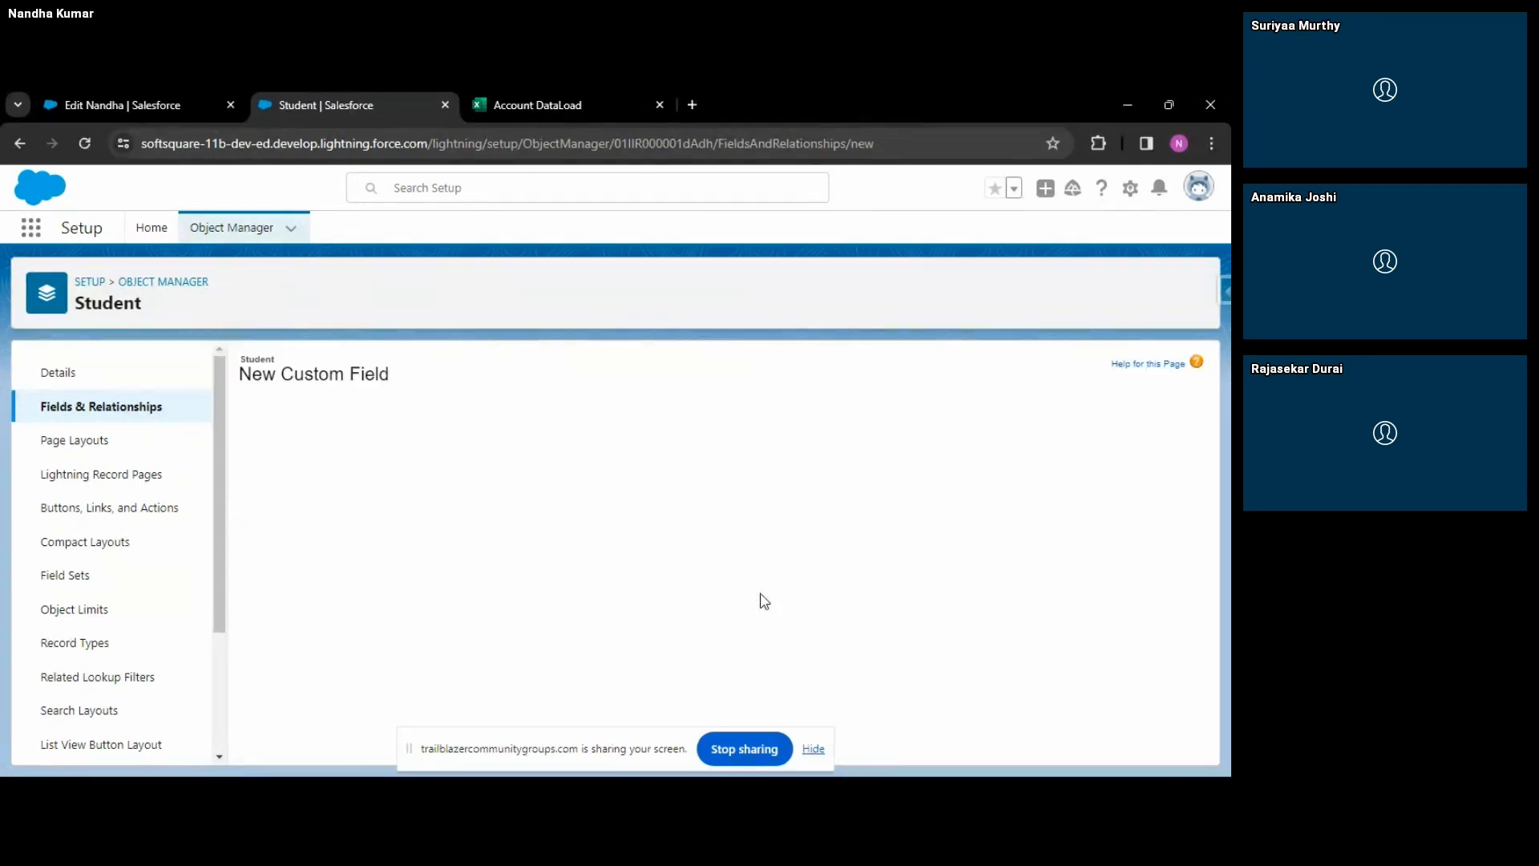
pyautogui.scroll(-3, 614, 571)
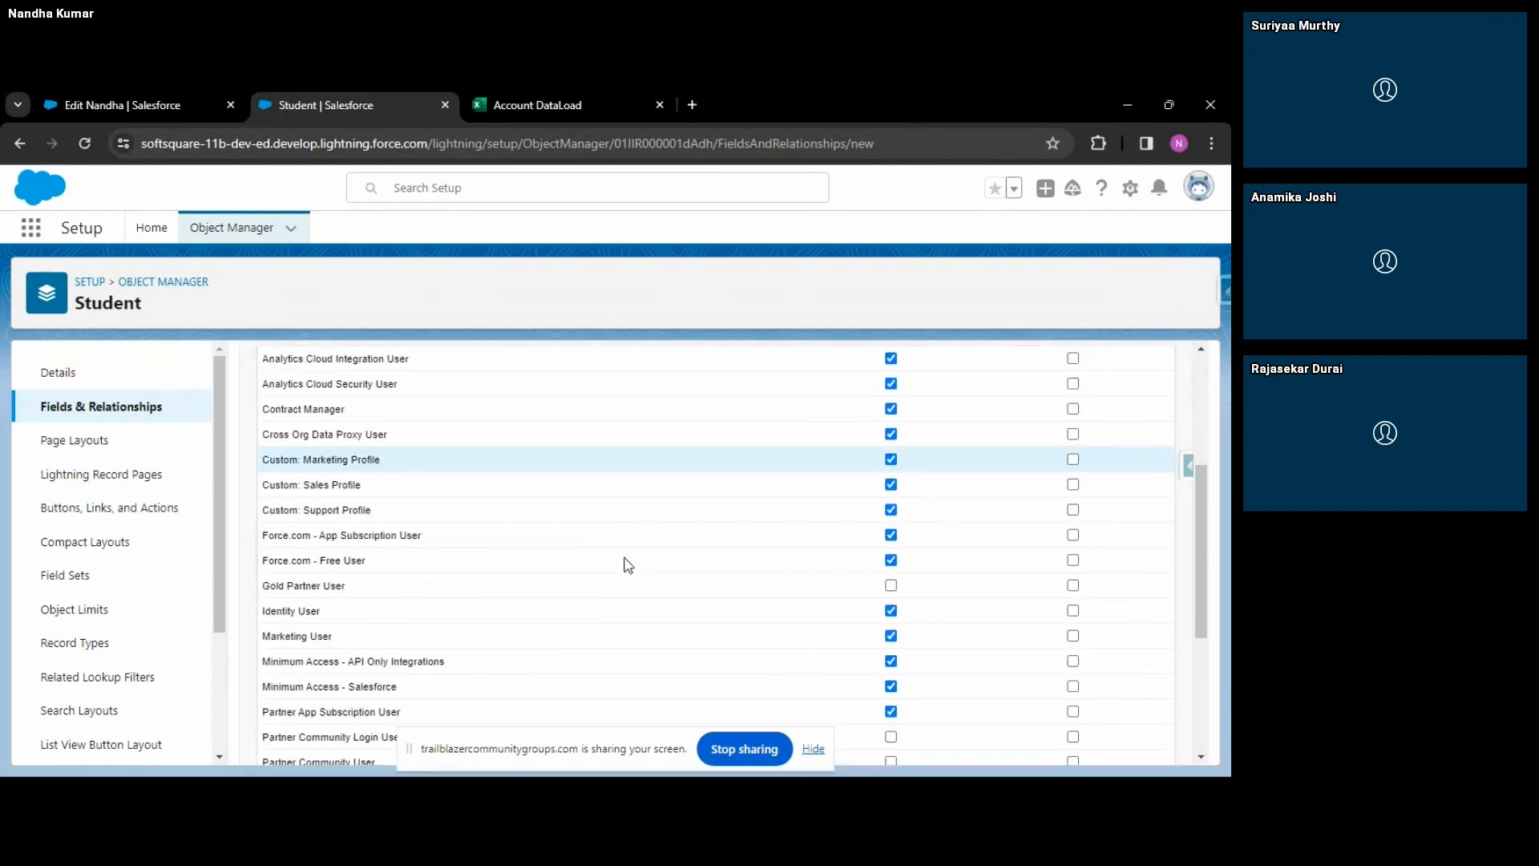
# Make the State field visible to all profiles, keep it on the Student Layout, and save the field.
pyautogui.scroll(1, 561, 537)
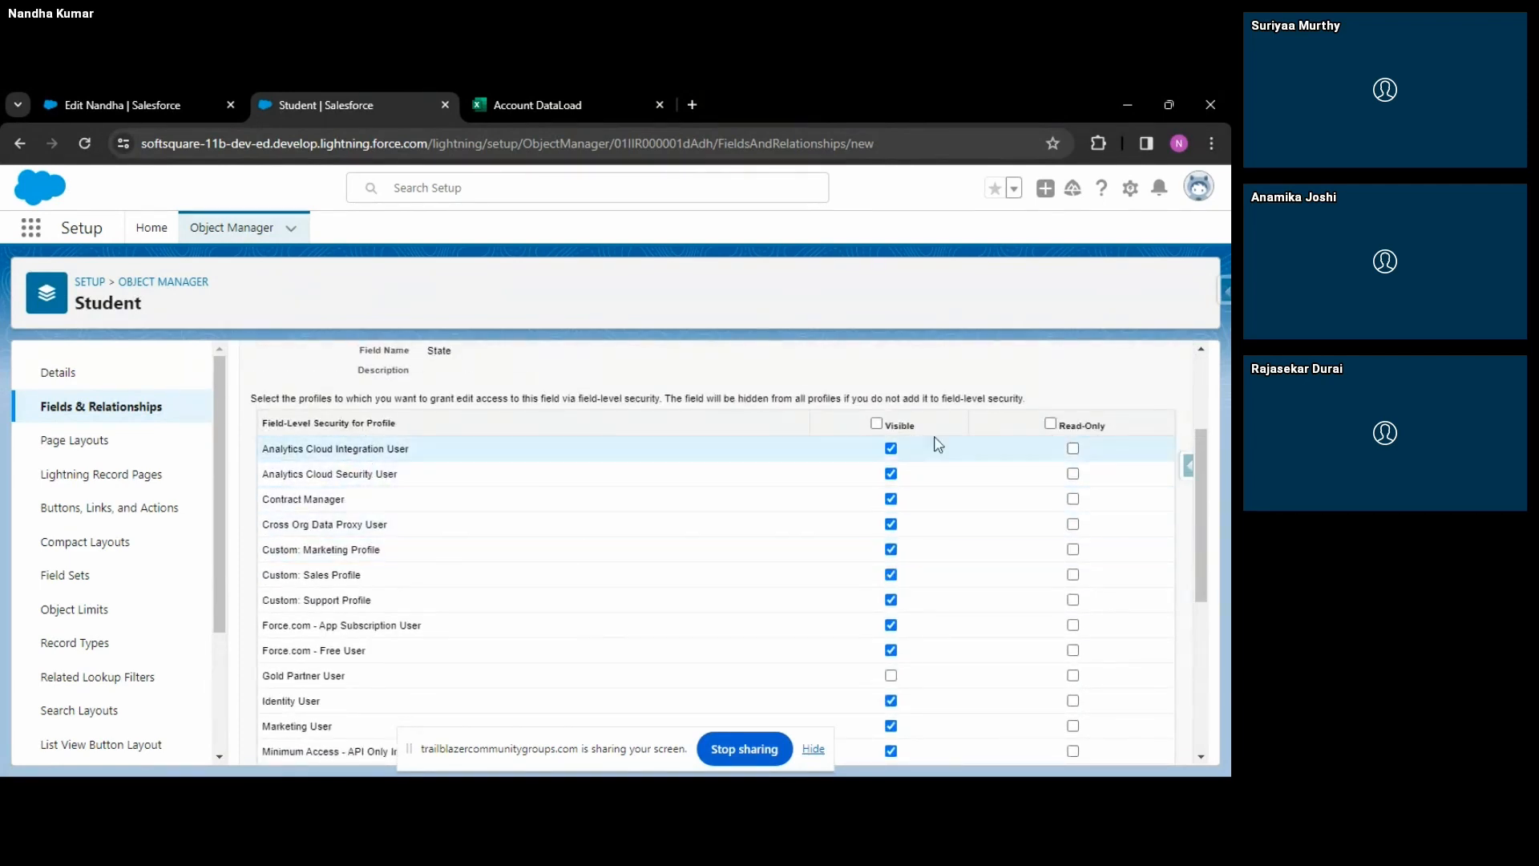
pyautogui.click(877, 426)
pyautogui.scroll(-4, 890, 601)
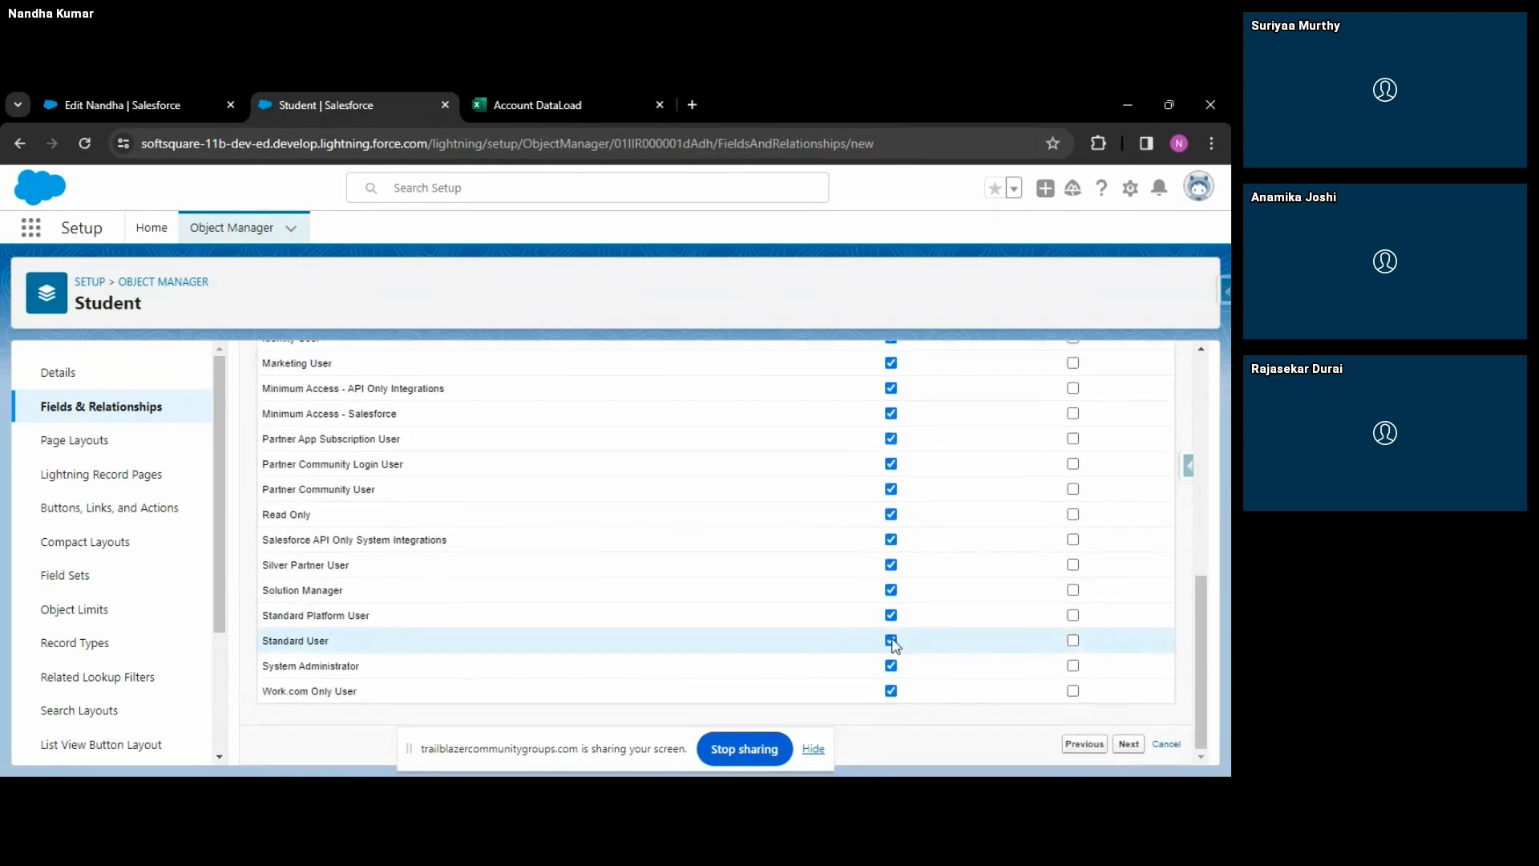
pyautogui.scroll(5, 921, 676)
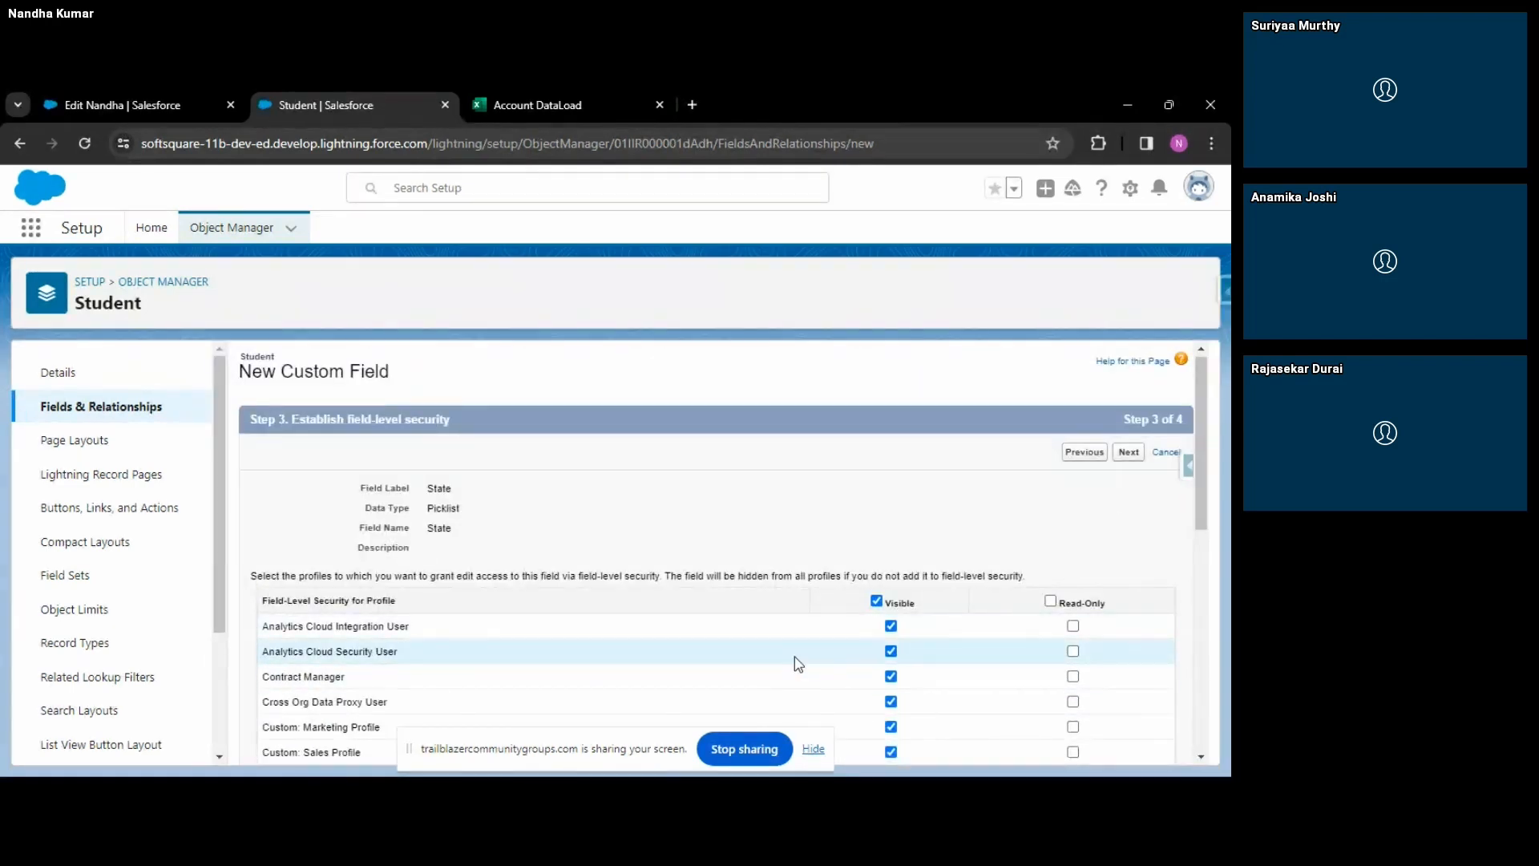
pyautogui.click(1127, 456)
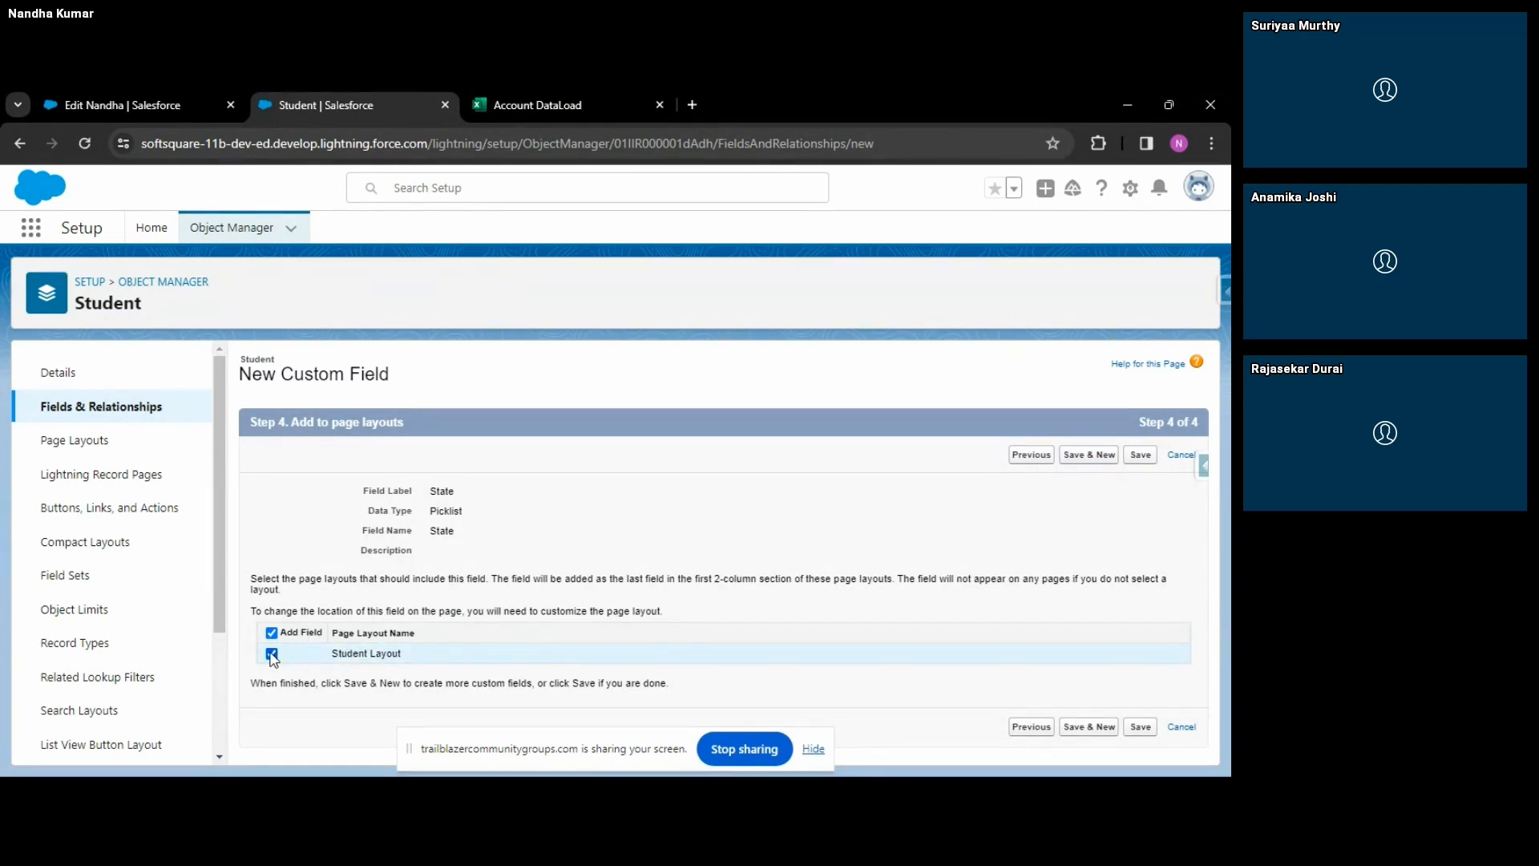
pyautogui.click(1141, 455)
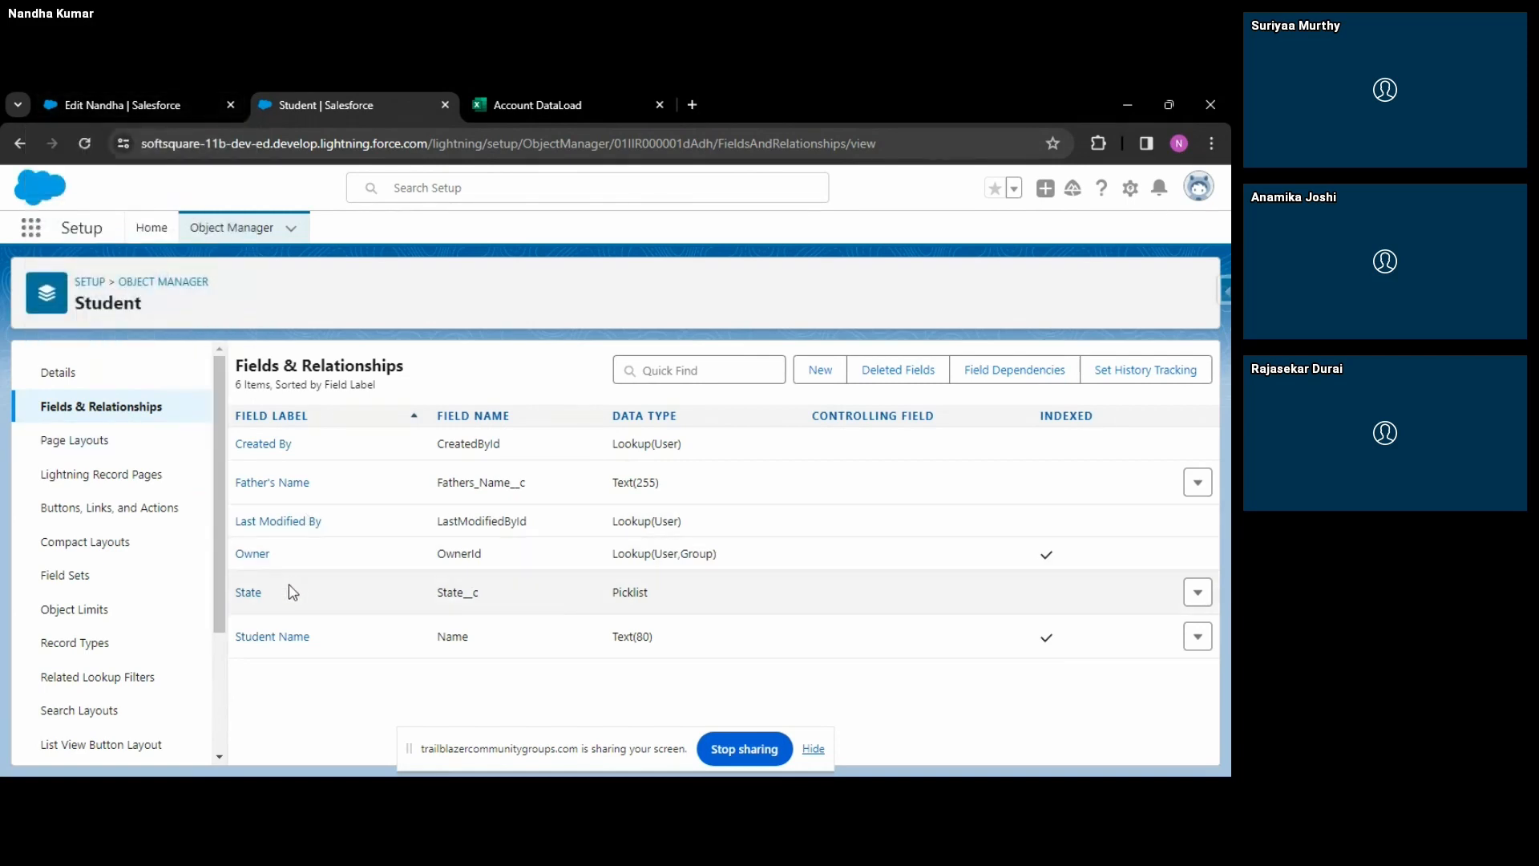
# Close the open record edit and check the New Student form from the Students list for the State field.
pyautogui.click(132, 93)
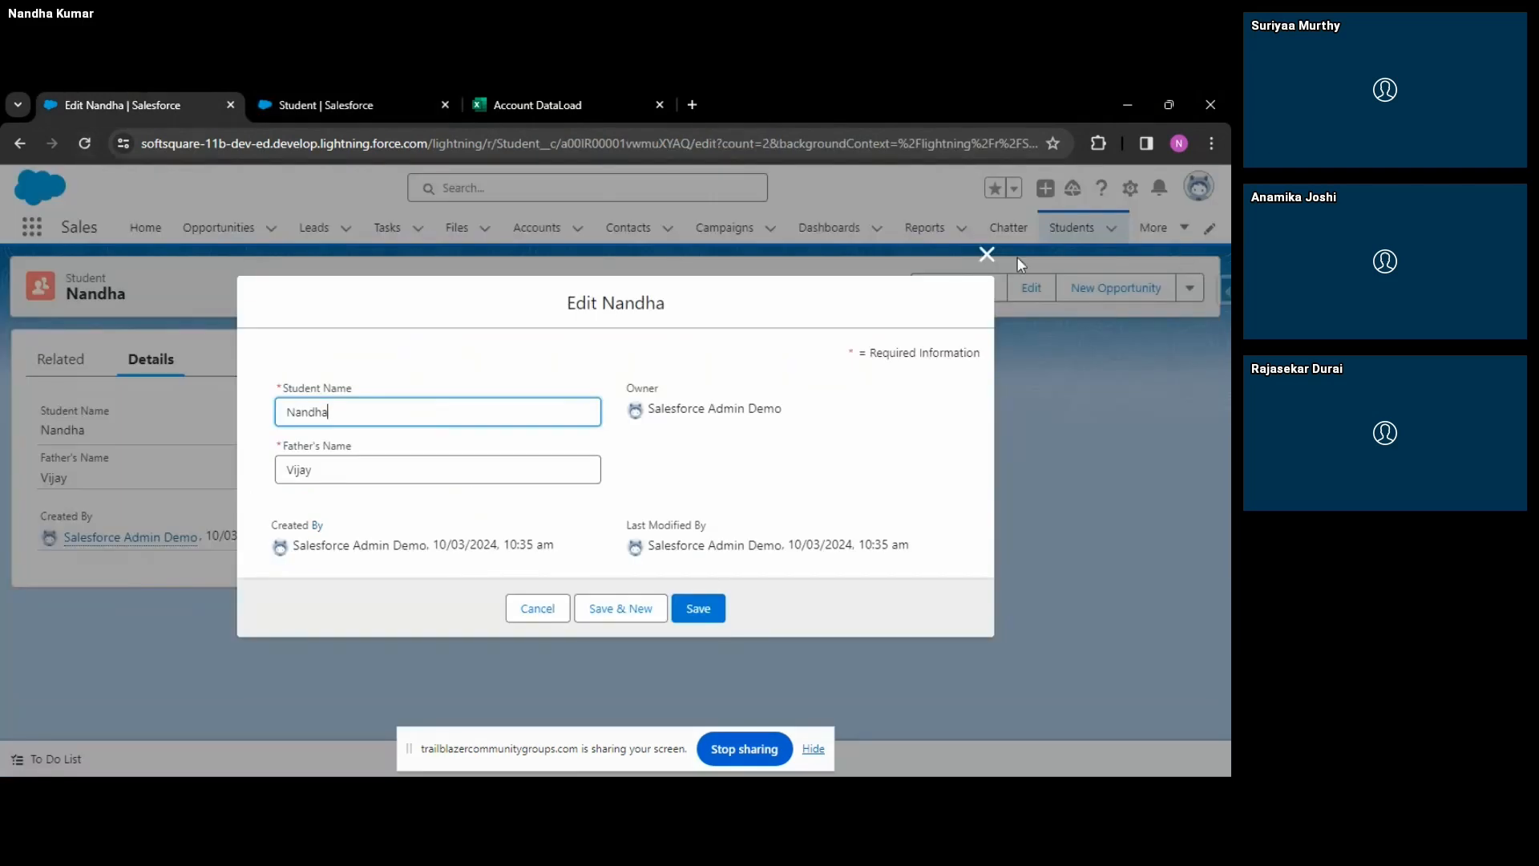
pyautogui.click(987, 254)
pyautogui.click(1073, 228)
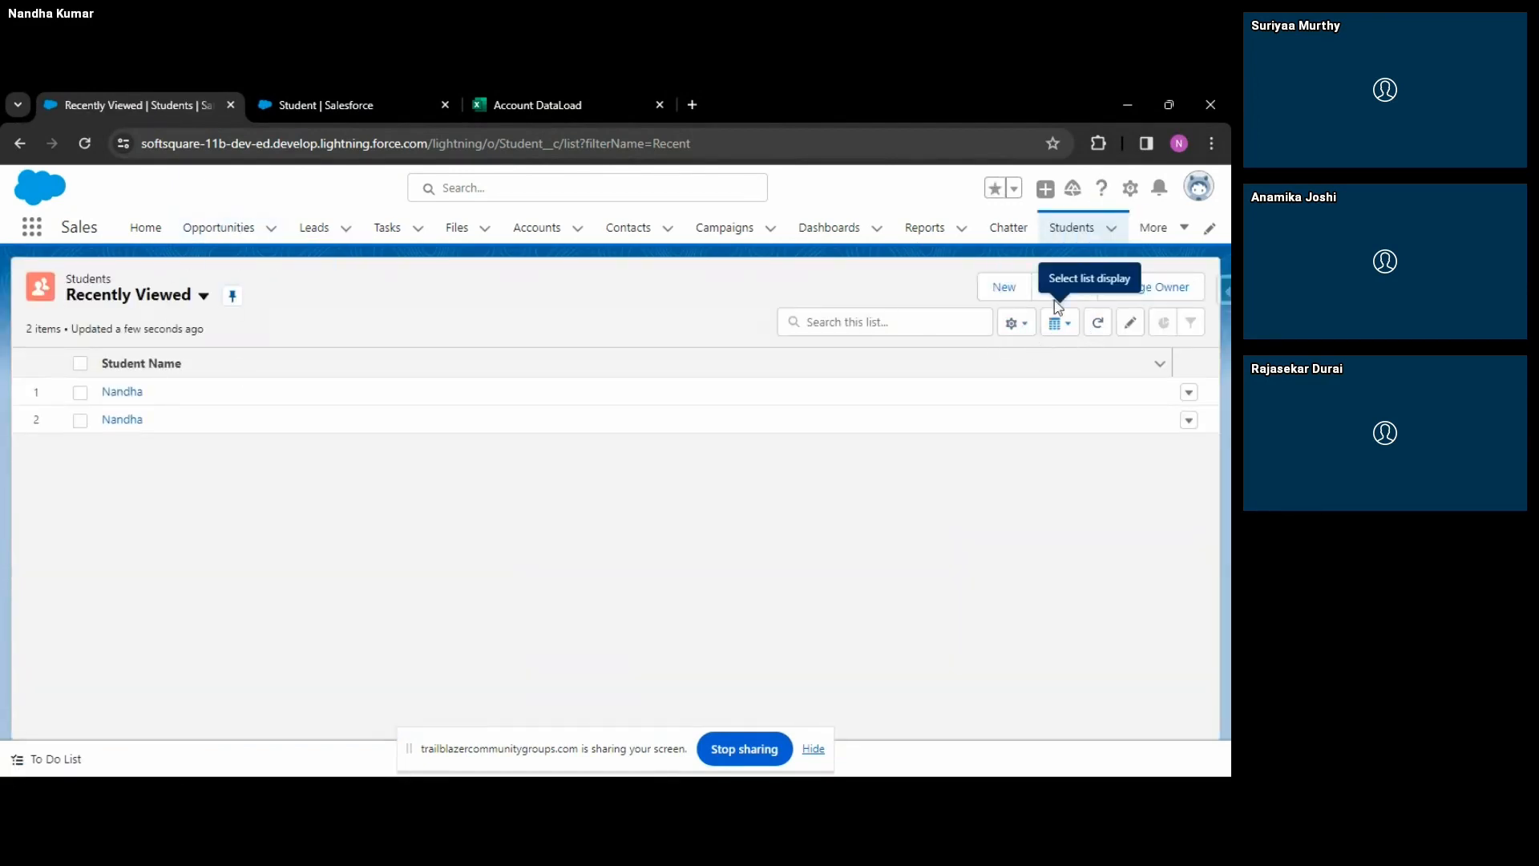
pyautogui.click(1004, 287)
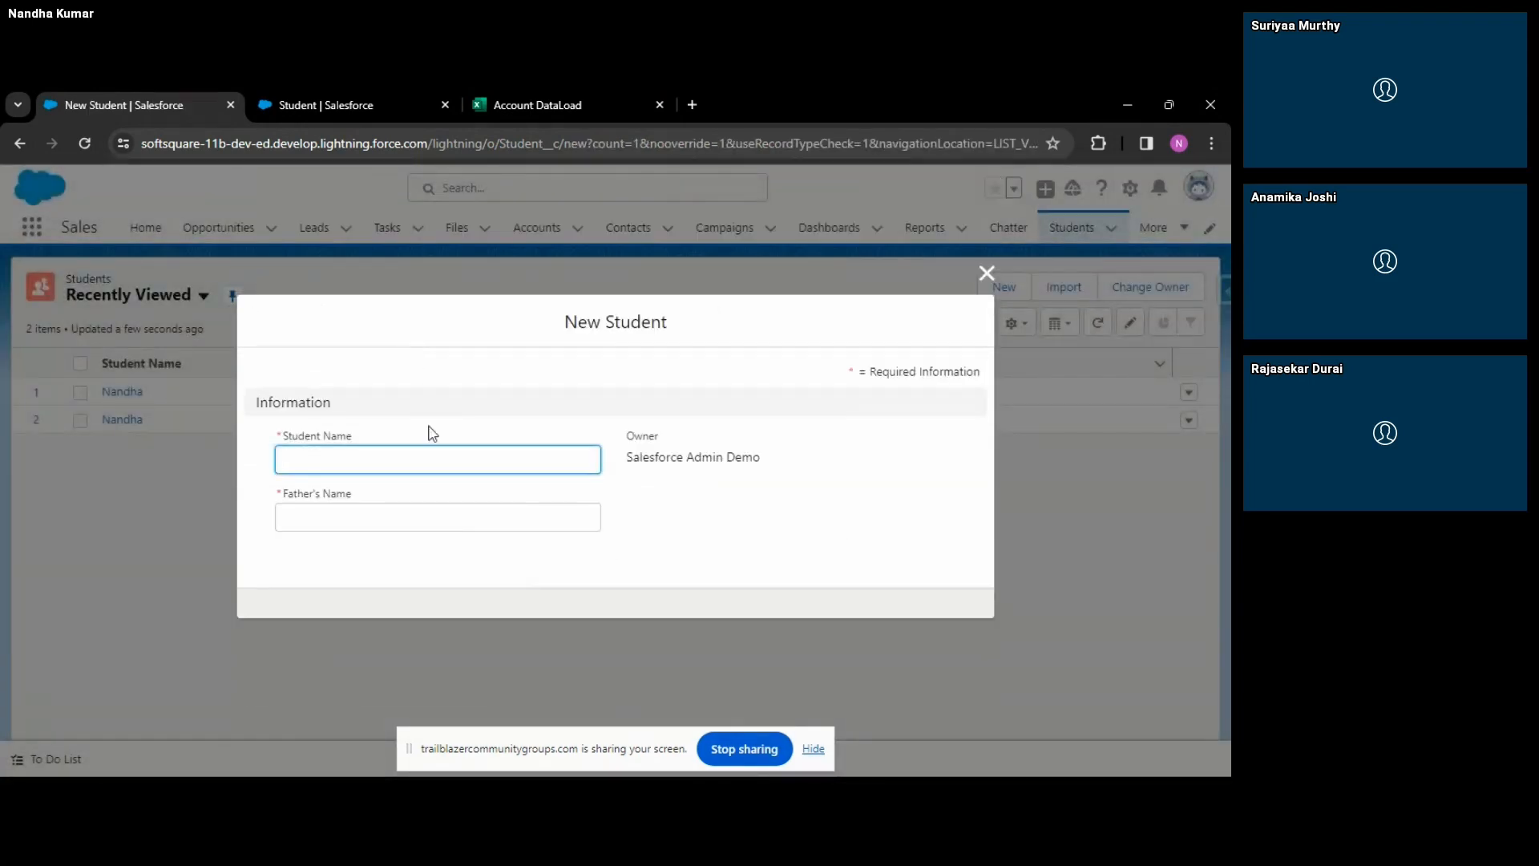
pyautogui.click(1016, 278)
pyautogui.click(987, 263)
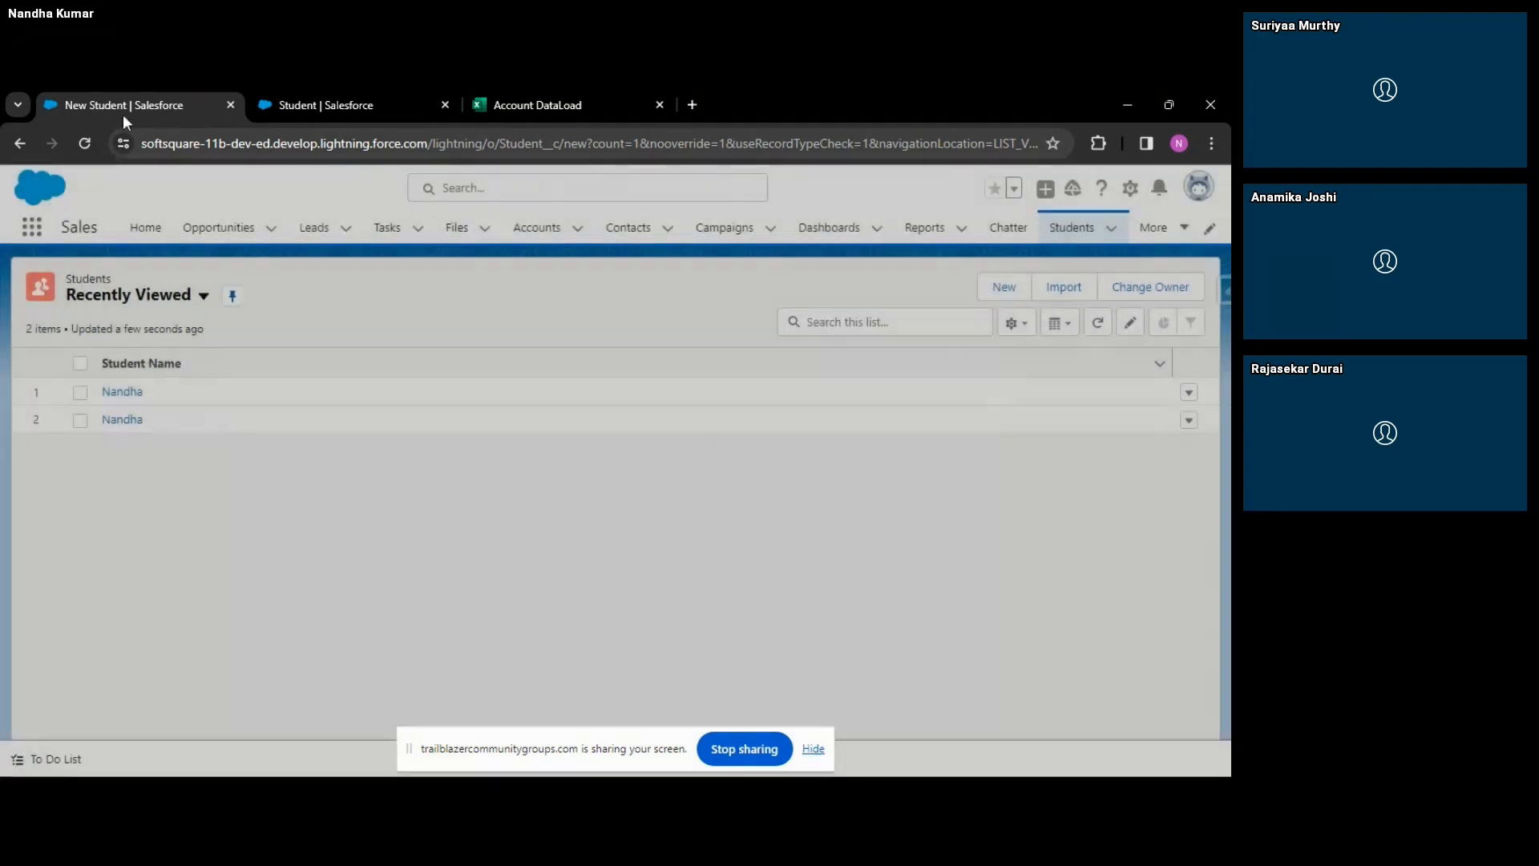
# Reload the Students list and check the New Student form again for the State field.
pyautogui.click(83, 143)
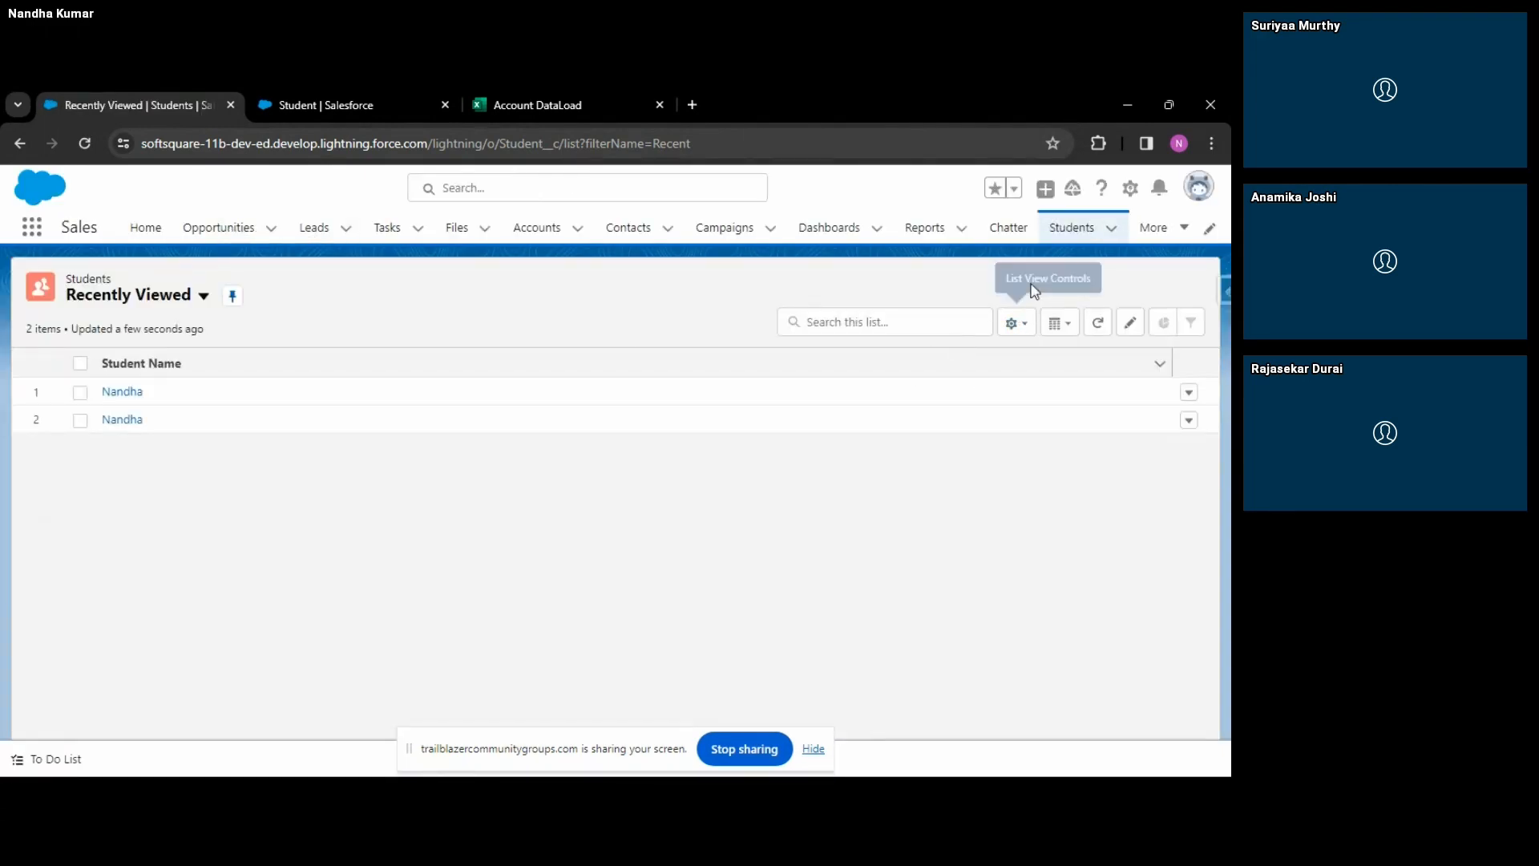
pyautogui.click(1007, 287)
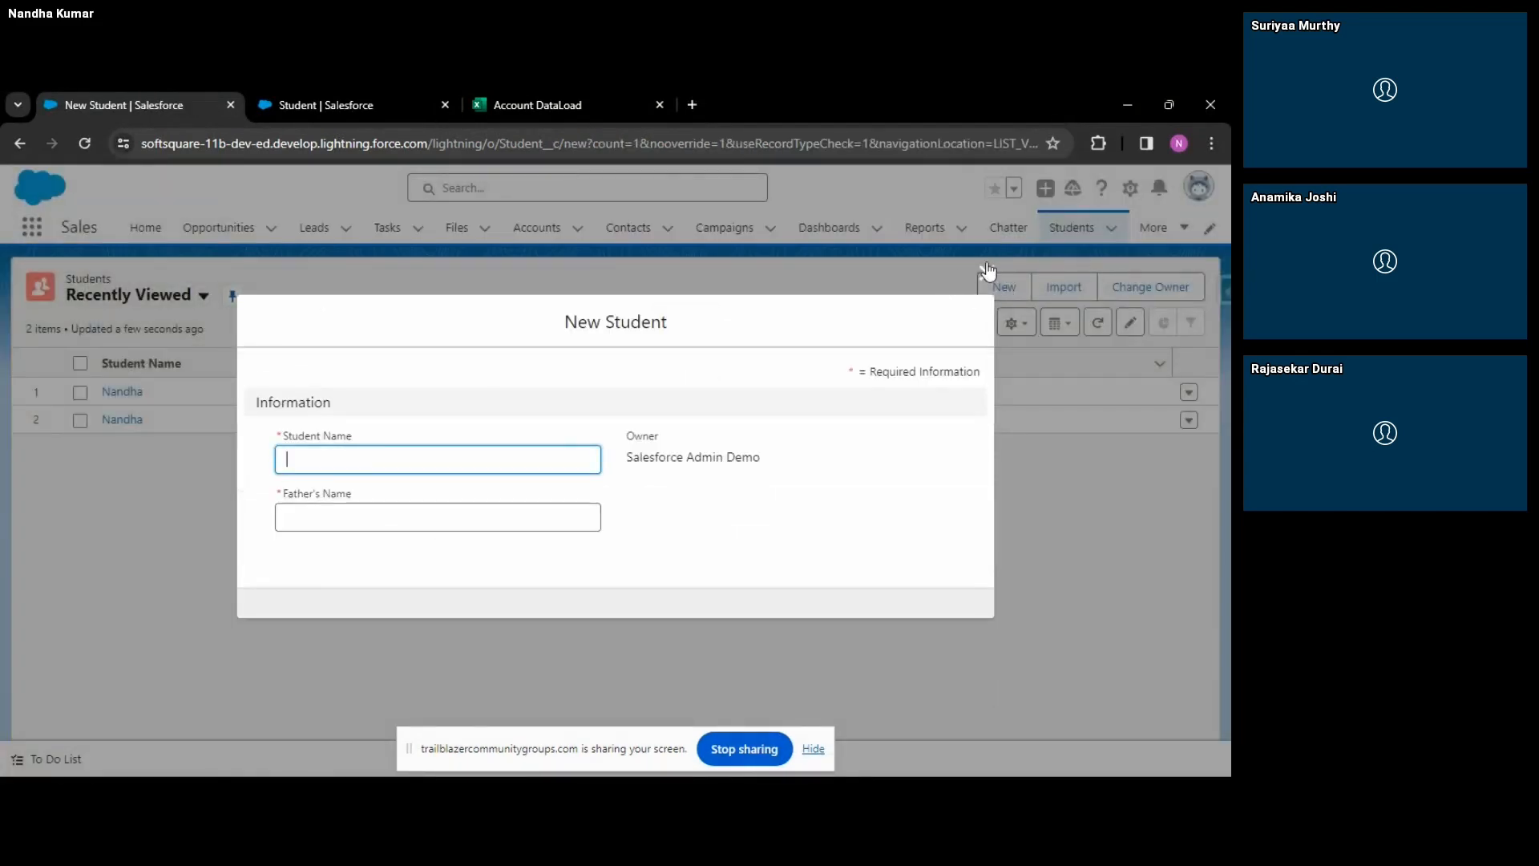
pyautogui.click(981, 272)
# Set the display density to Compact and refresh the page to apply it.
pyautogui.click(1198, 186)
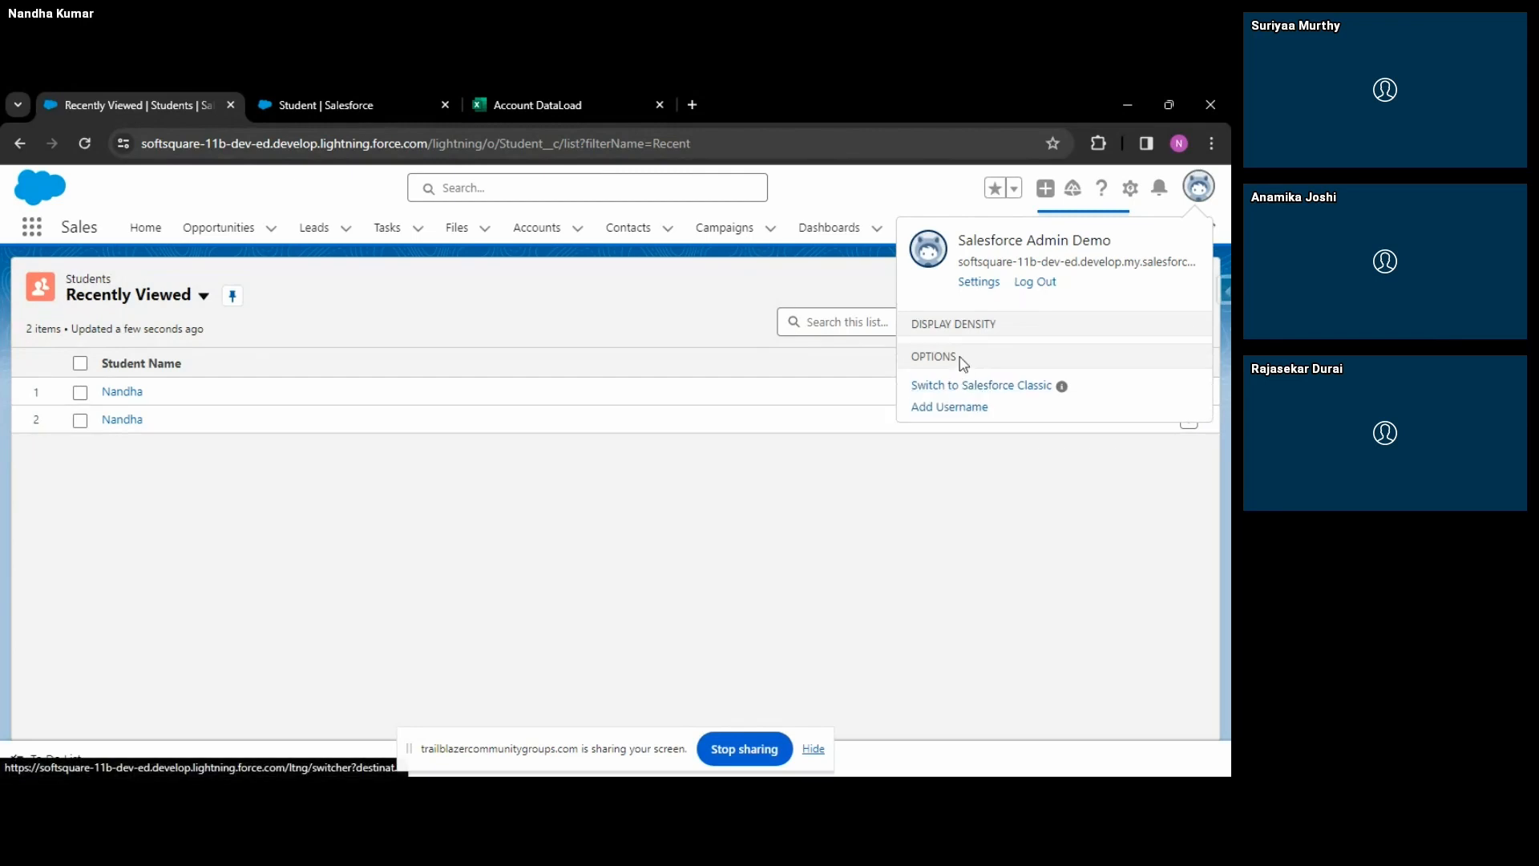
pyautogui.click(966, 387)
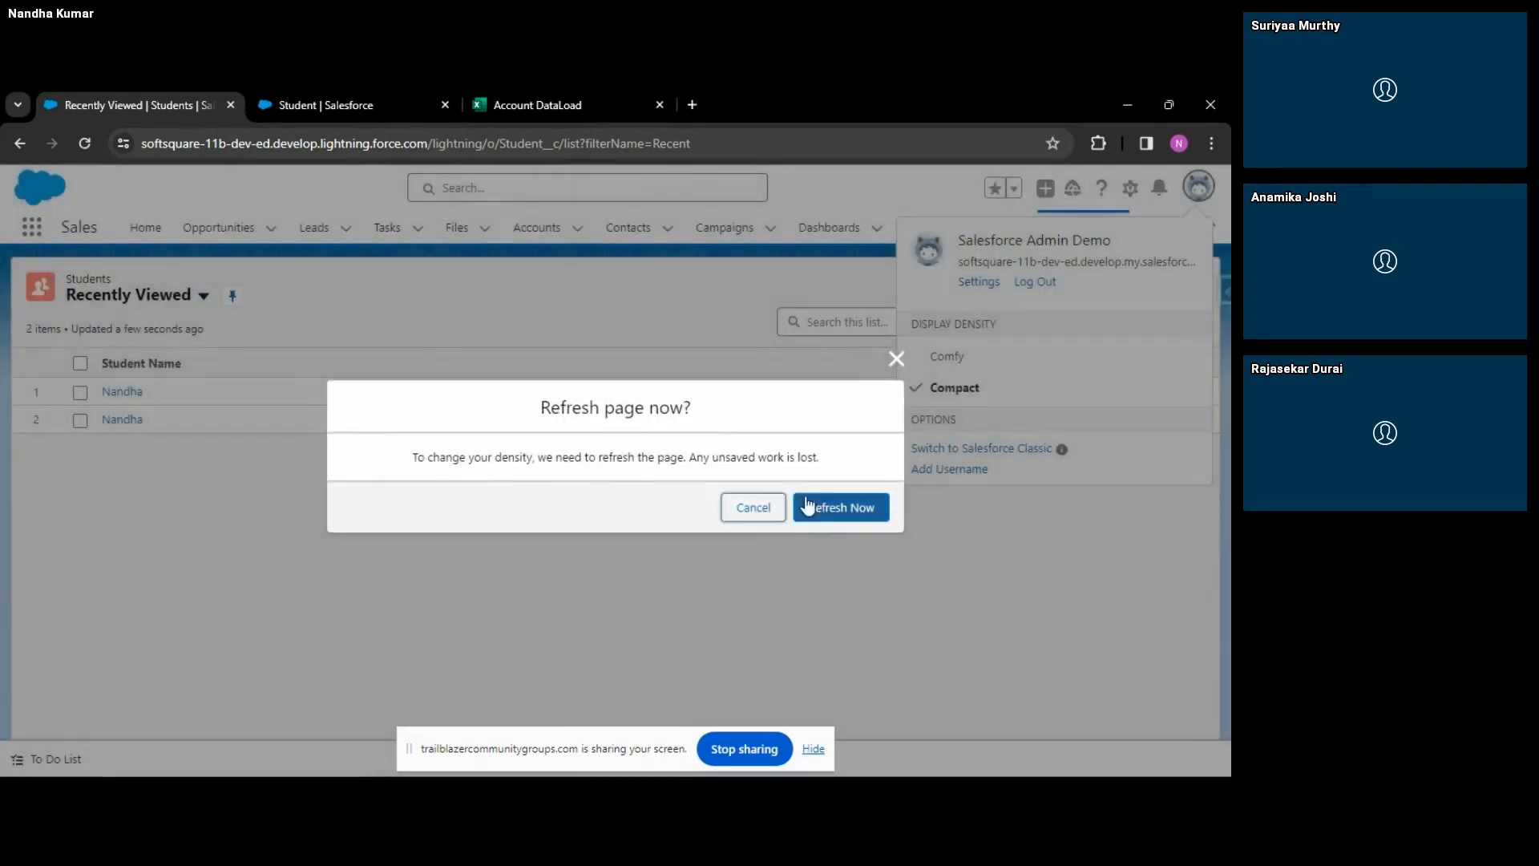
pyautogui.click(840, 521)
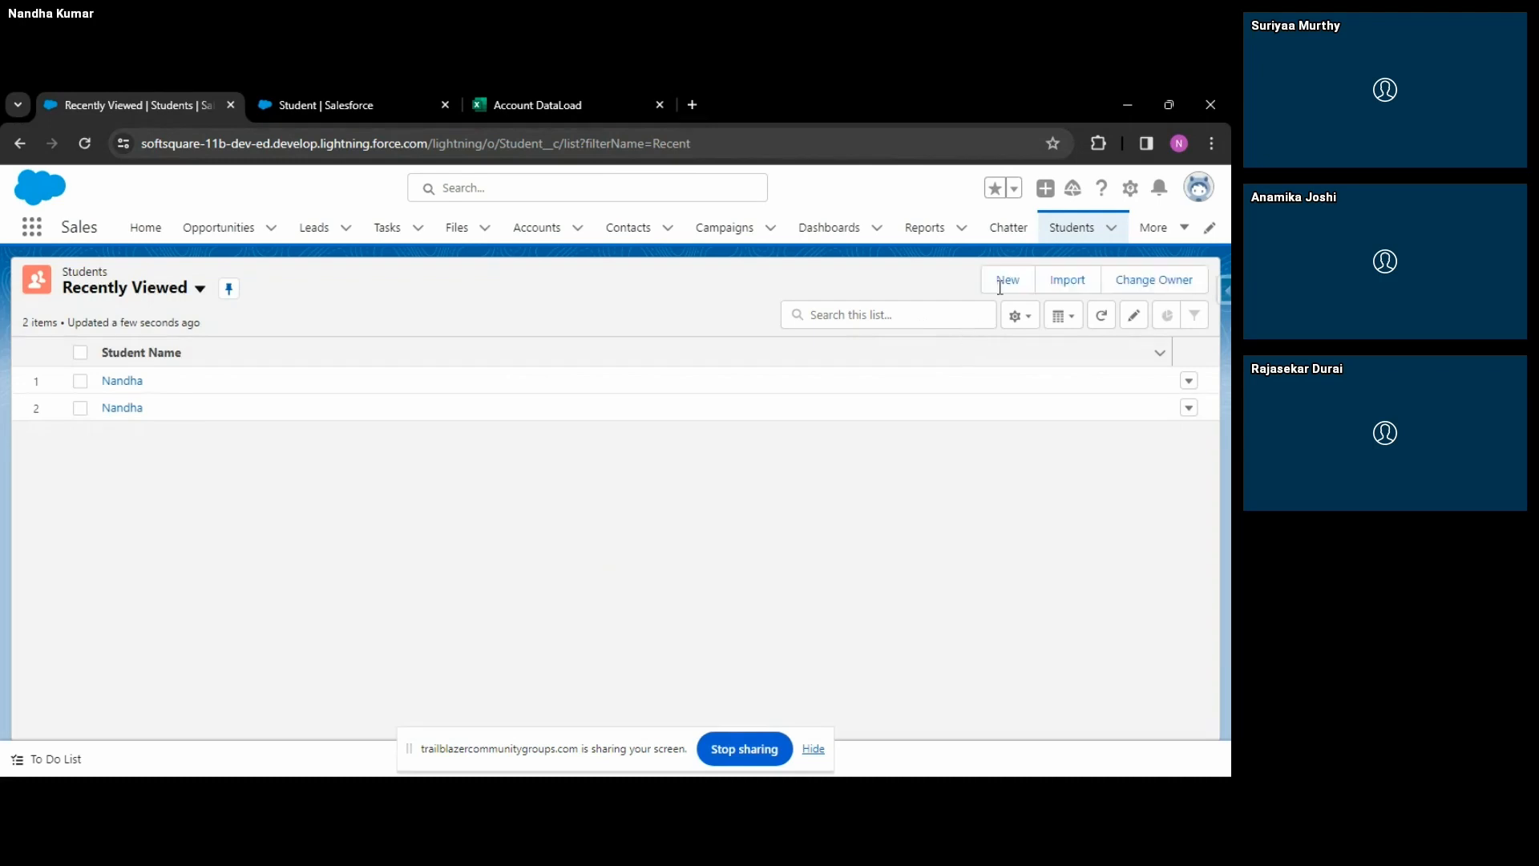
# Create and save a new student record with the student's name, father's name and State set to Tamilnadu.
pyautogui.click(997, 286)
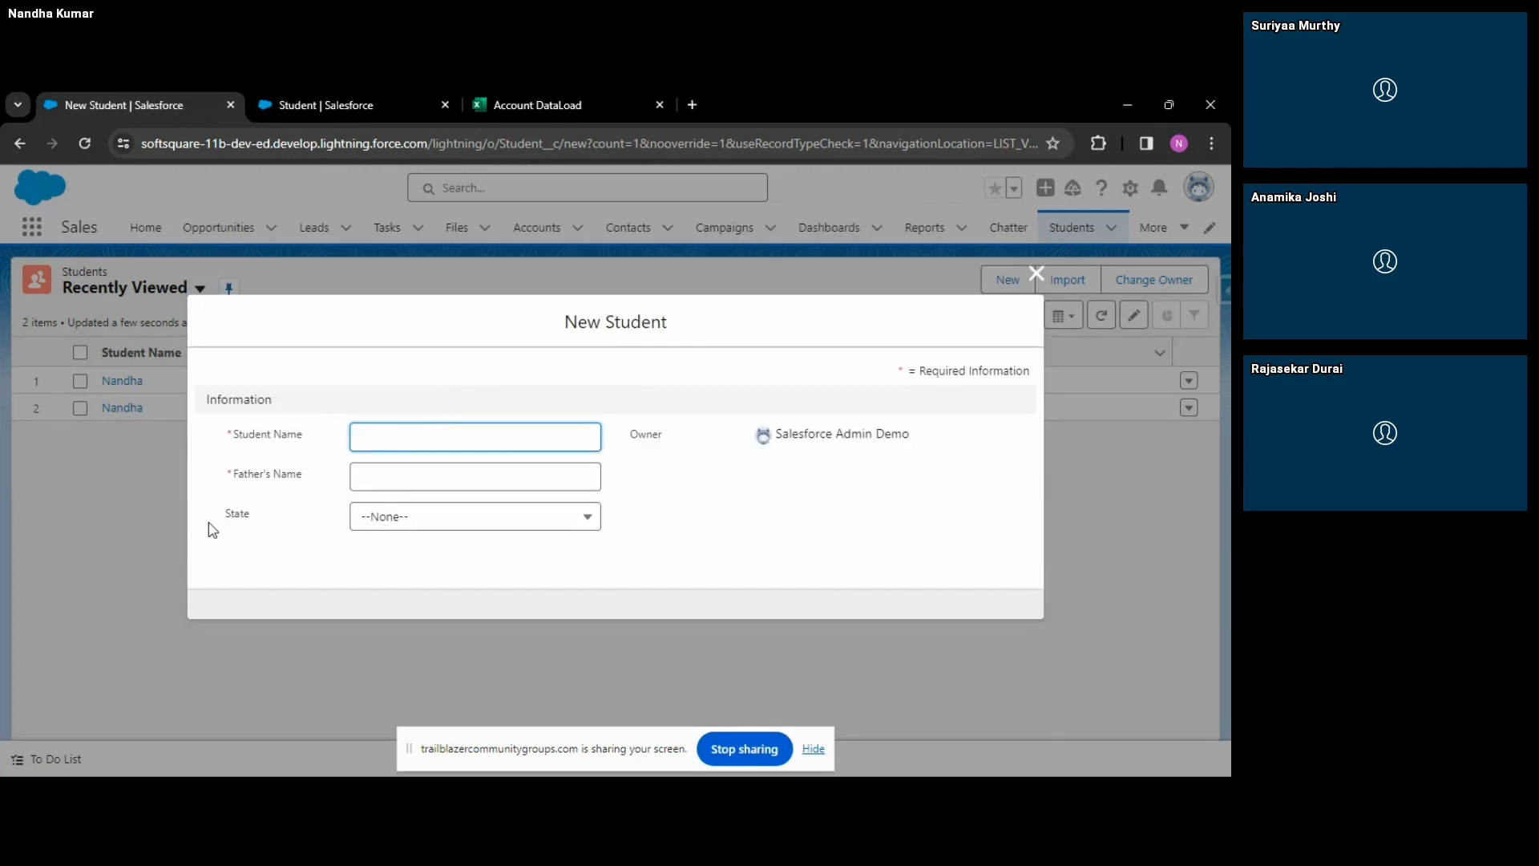
pyautogui.click(438, 525)
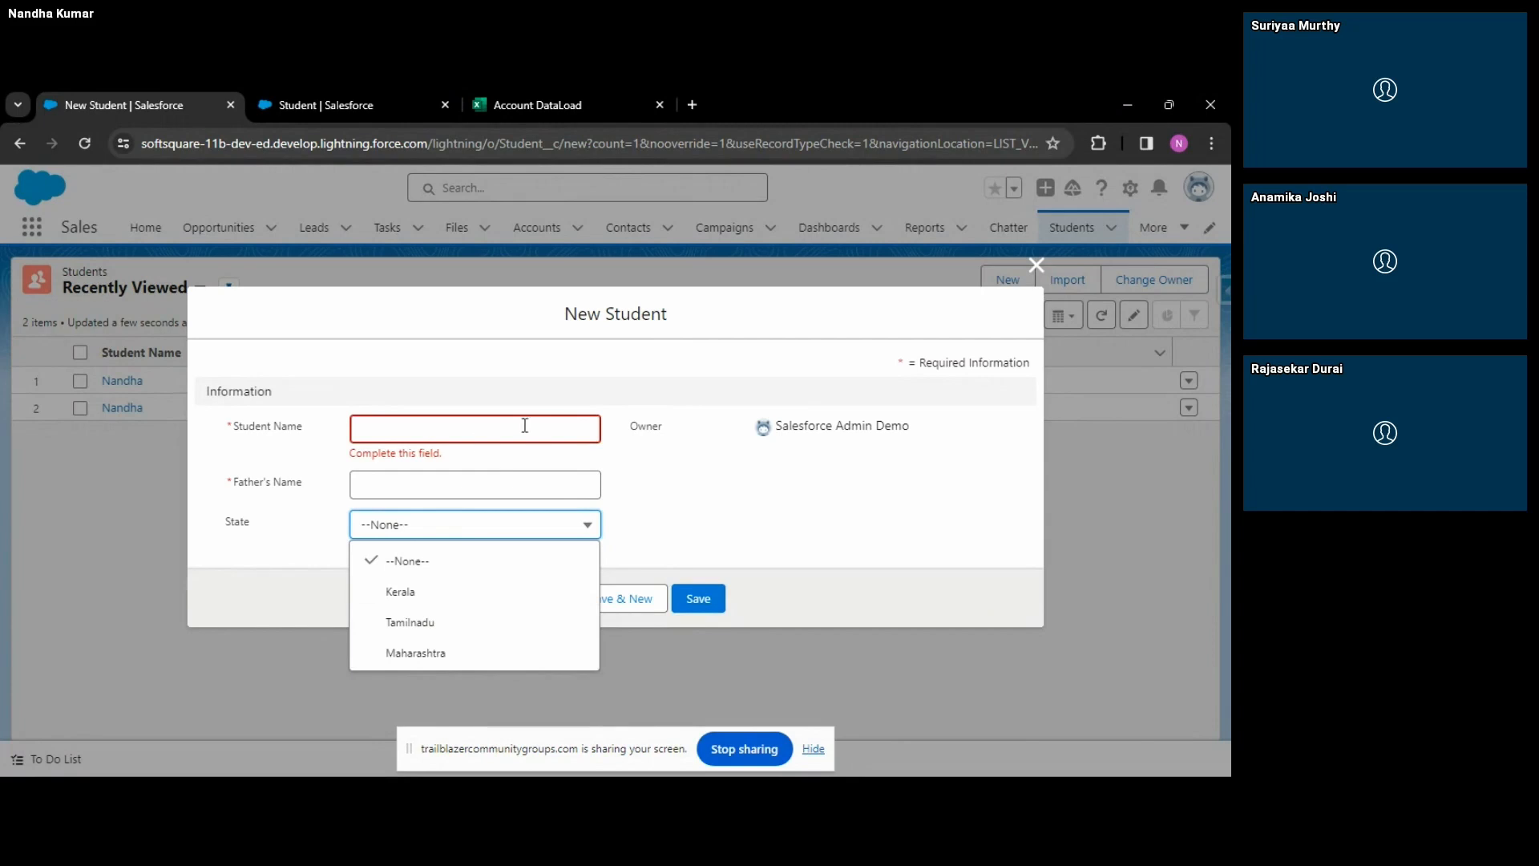
pyautogui.click(473, 427)
pyautogui.write('Suro')
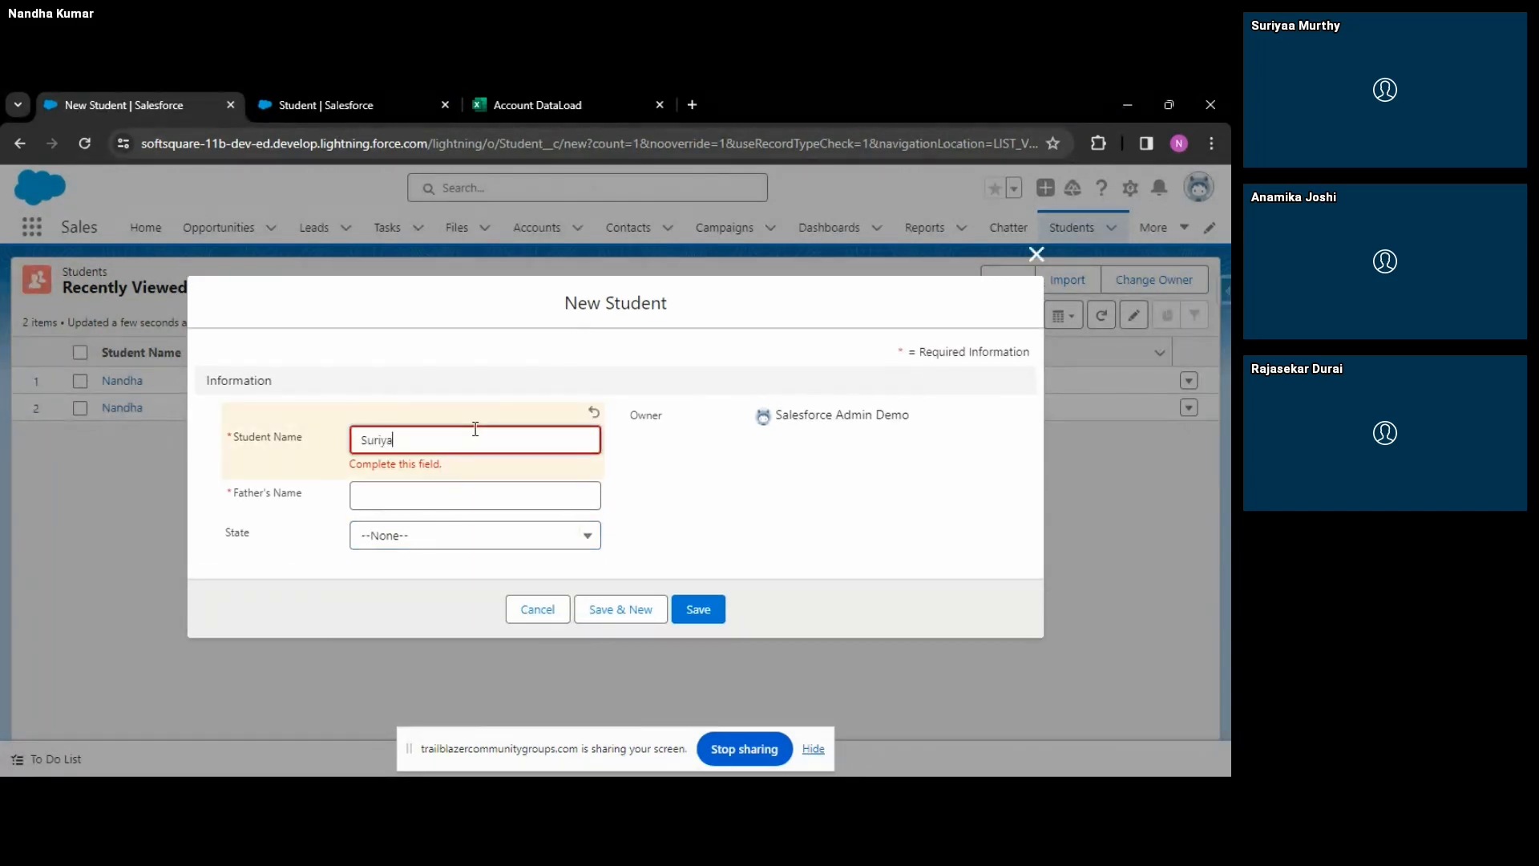
pyautogui.click(457, 498)
pyautogui.write('Murthy')
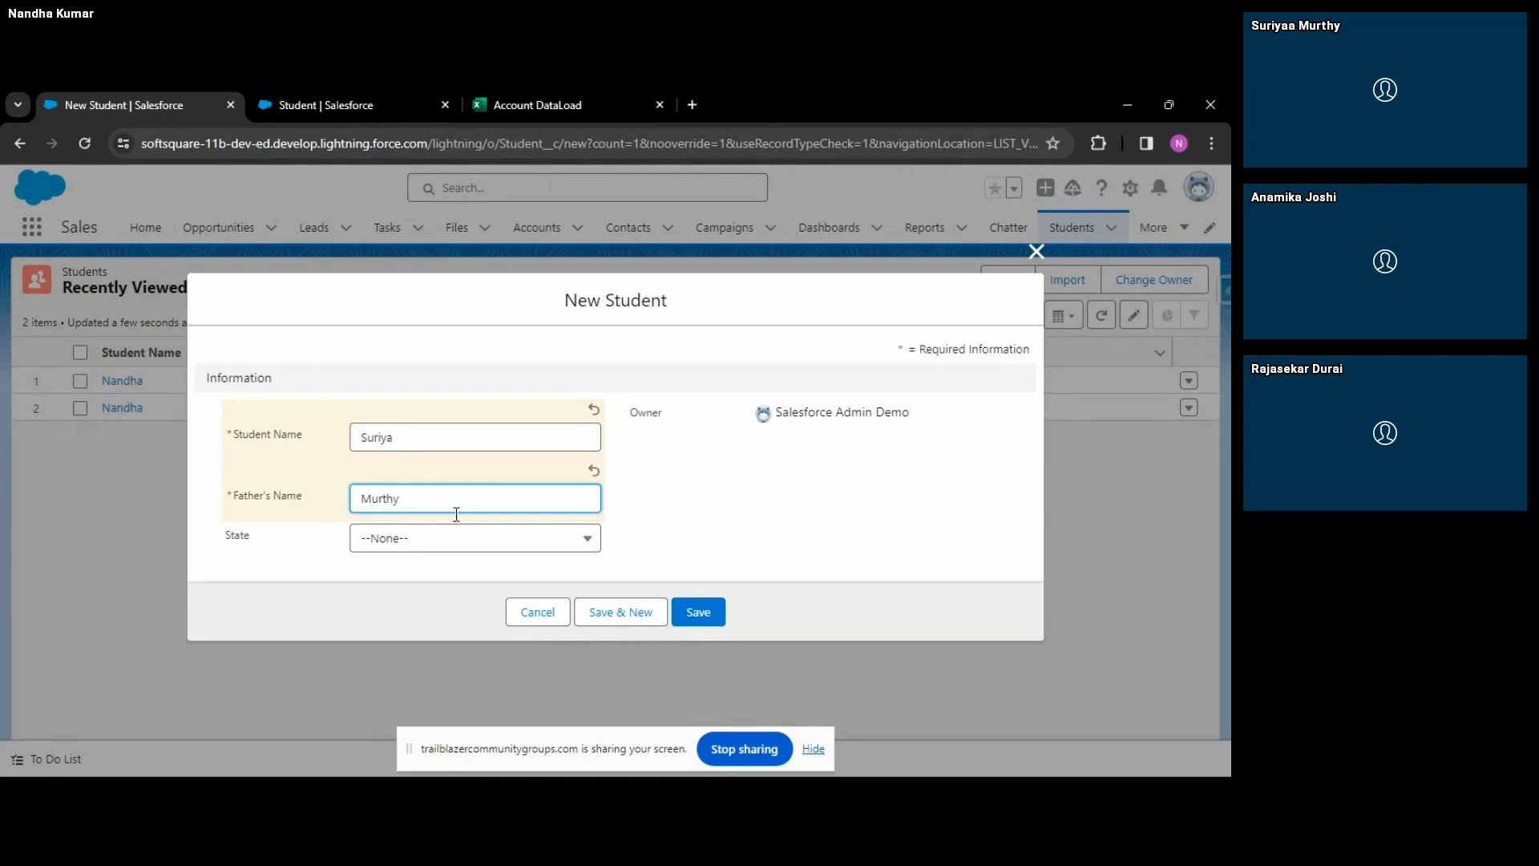
pyautogui.click(439, 538)
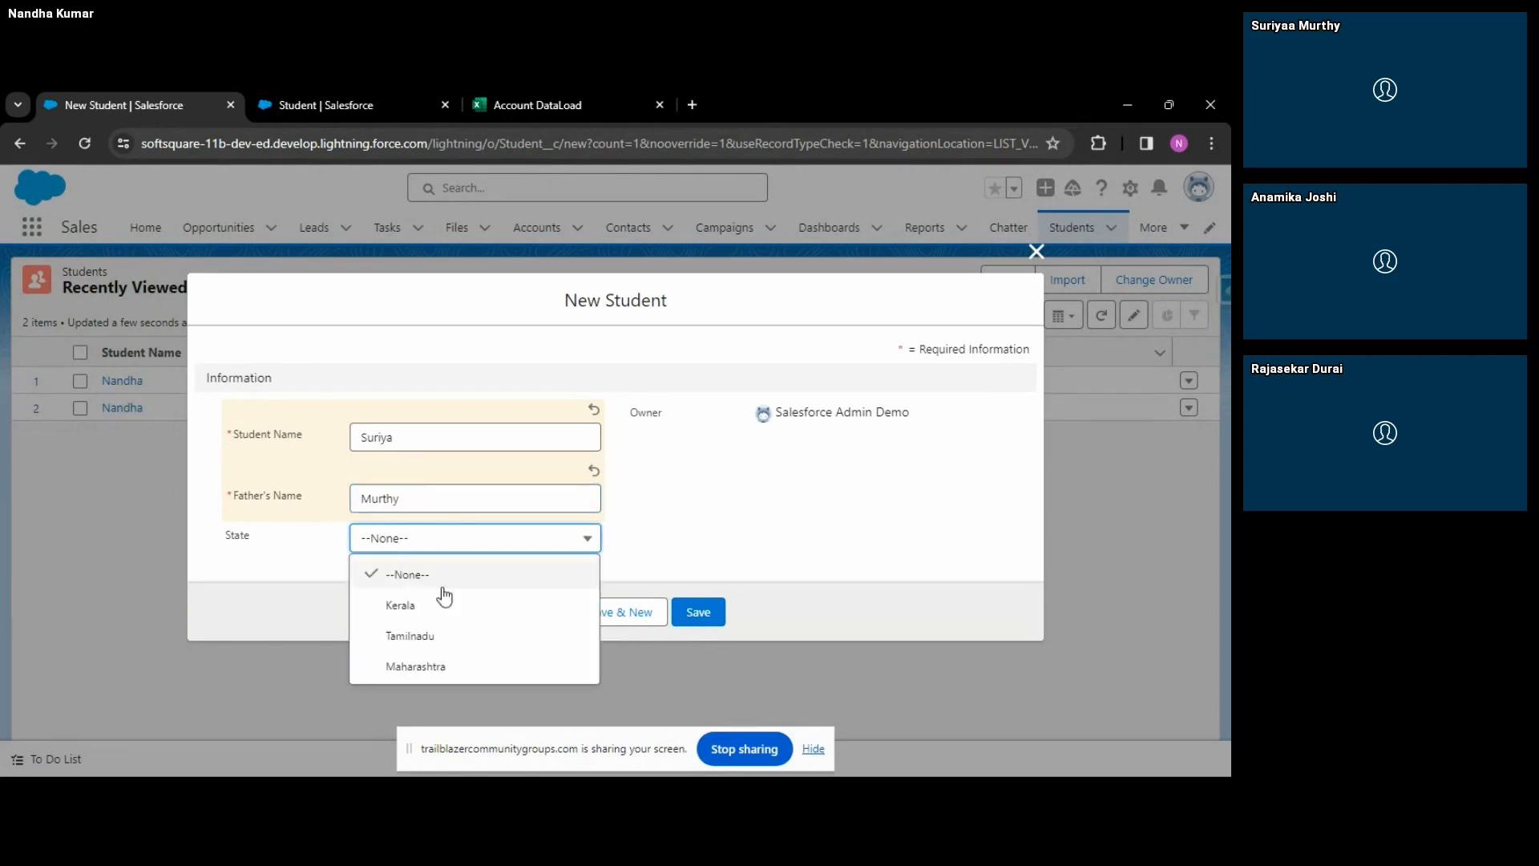
pyautogui.click(443, 636)
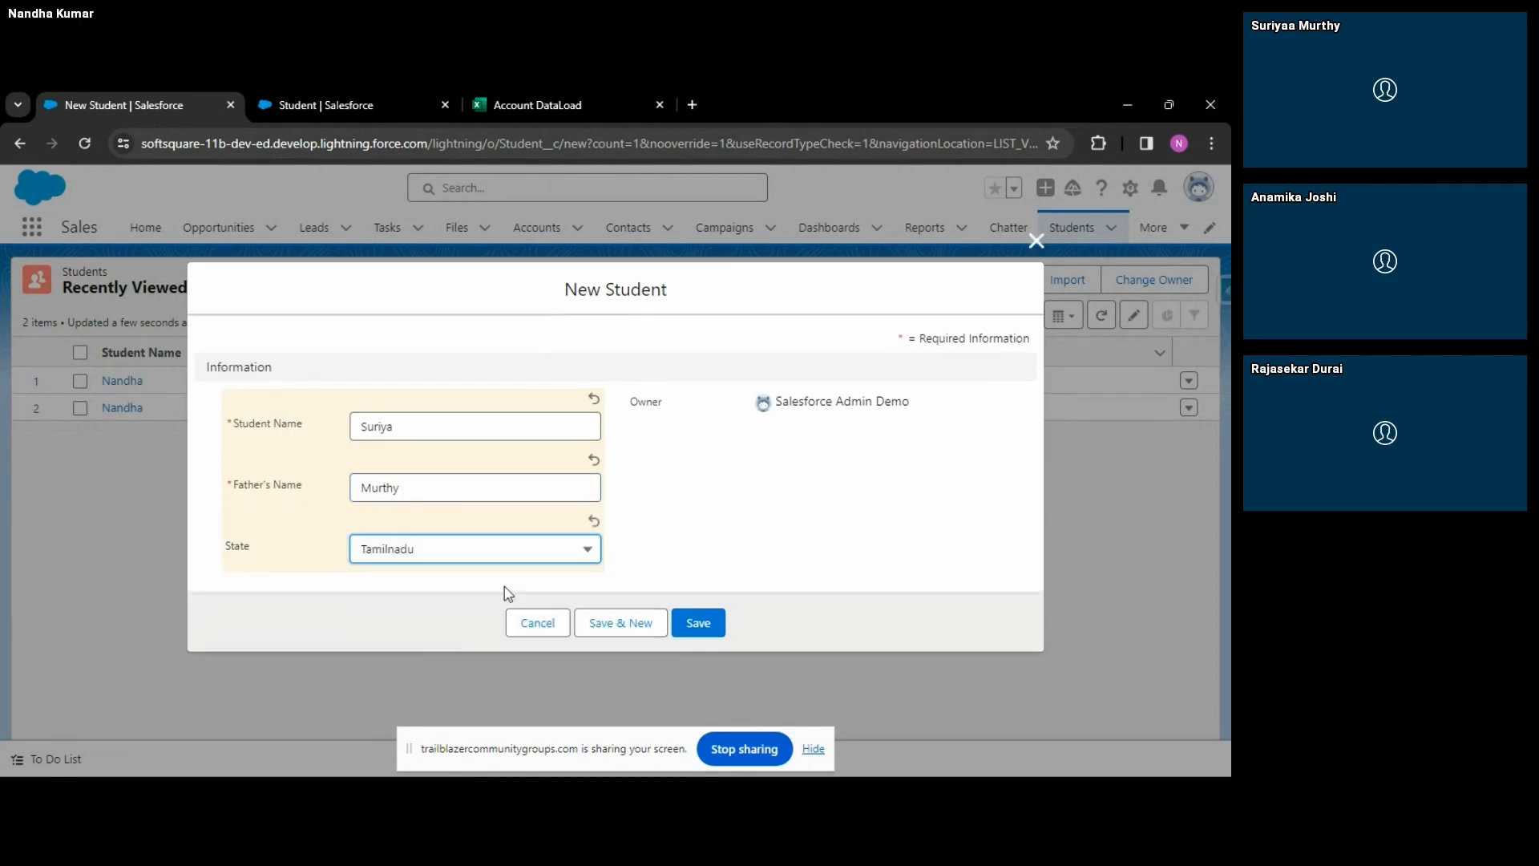
pyautogui.click(692, 627)
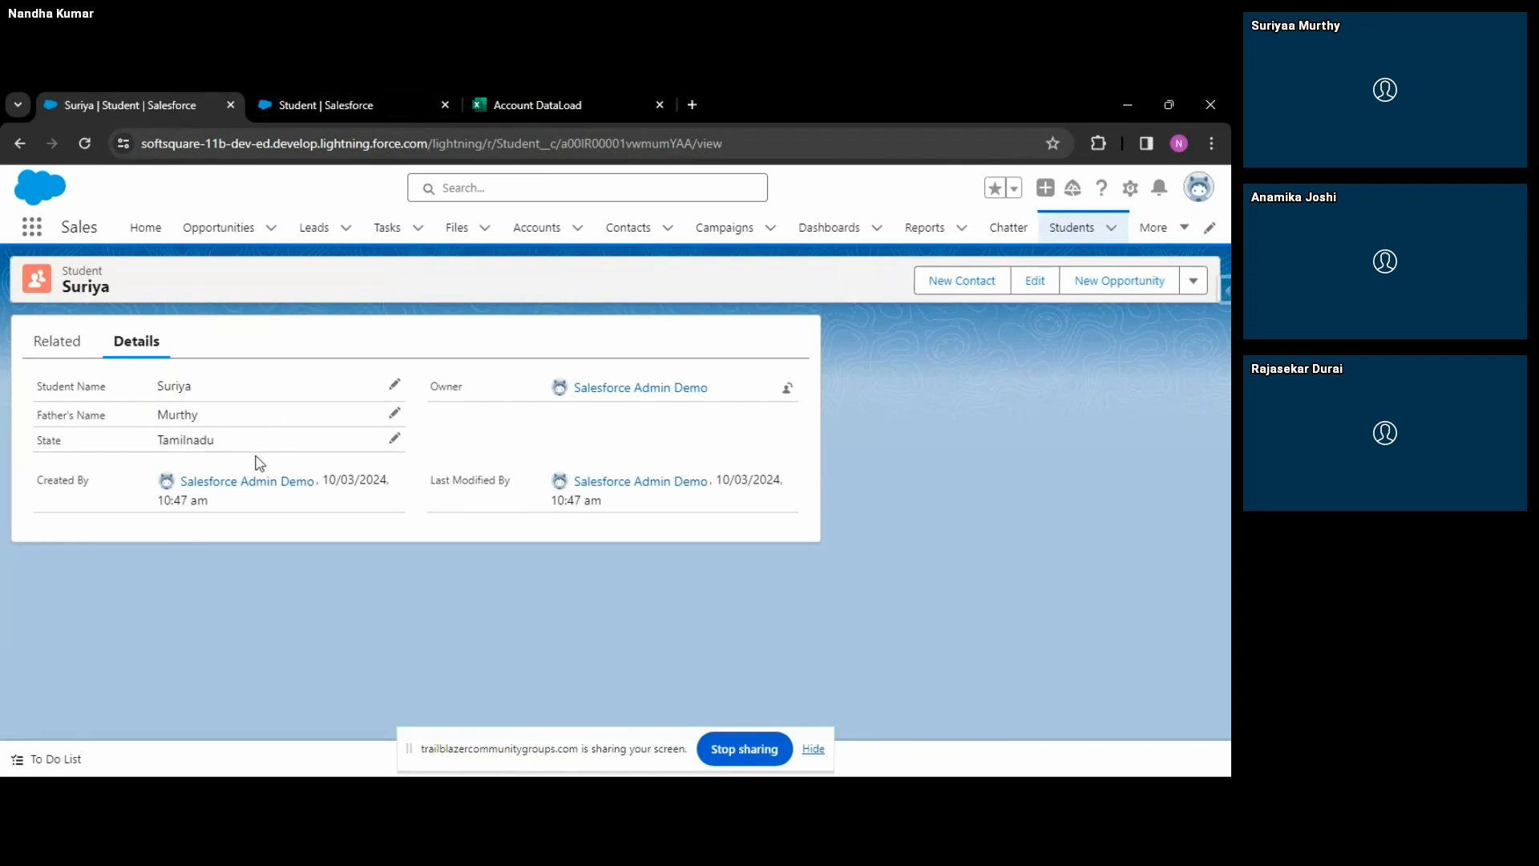
# Review the Picklists slide in the presentation and return to the student record.
pyautogui.hotkey('alt', 'Tab')
pyautogui.hotkey('alt', 'Tab')
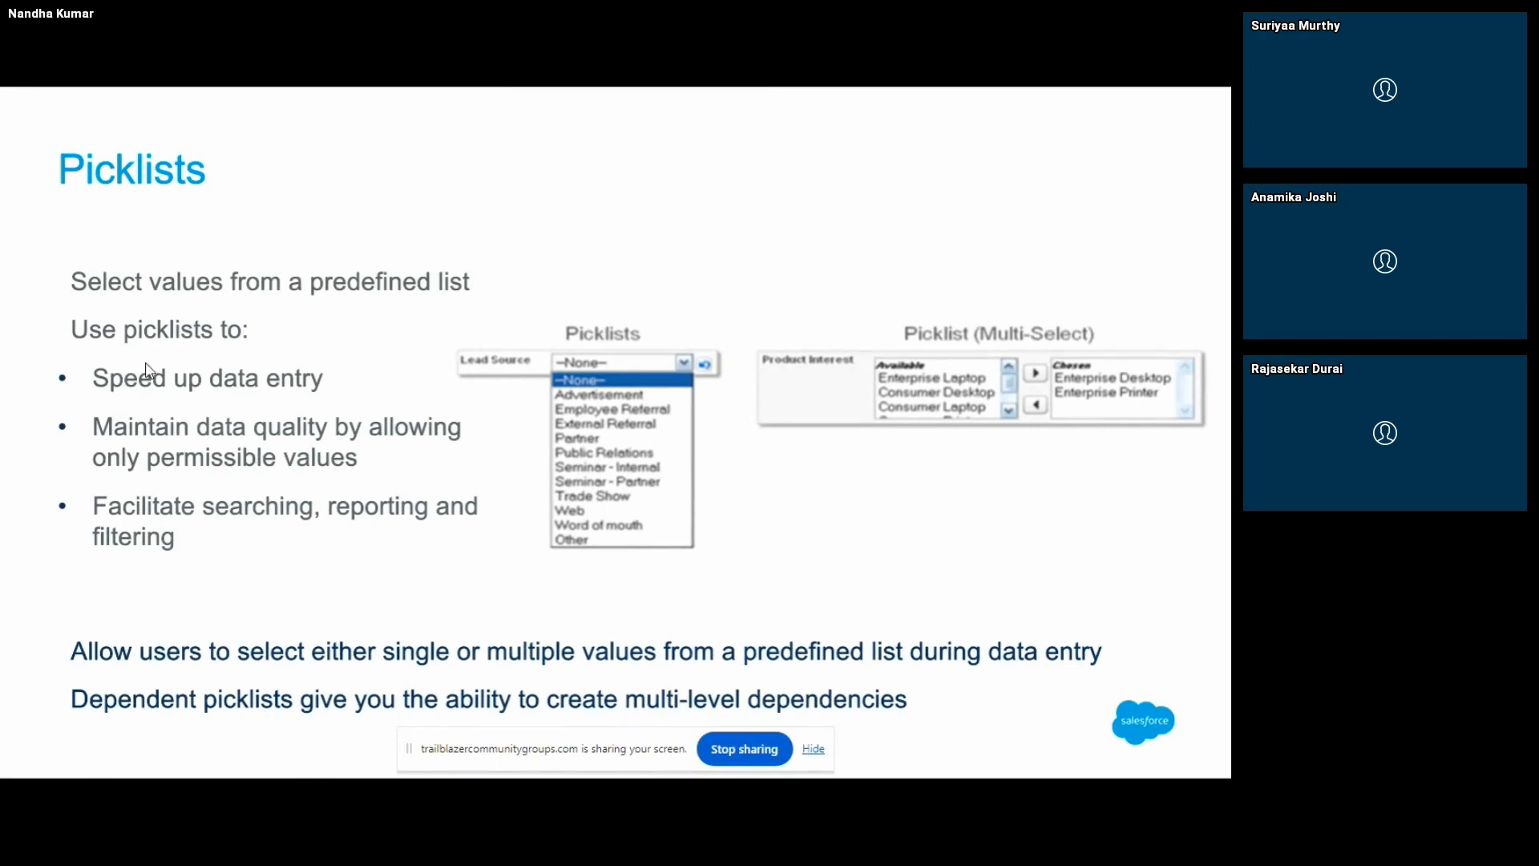
pyautogui.hotkey('alt', 'Tab')
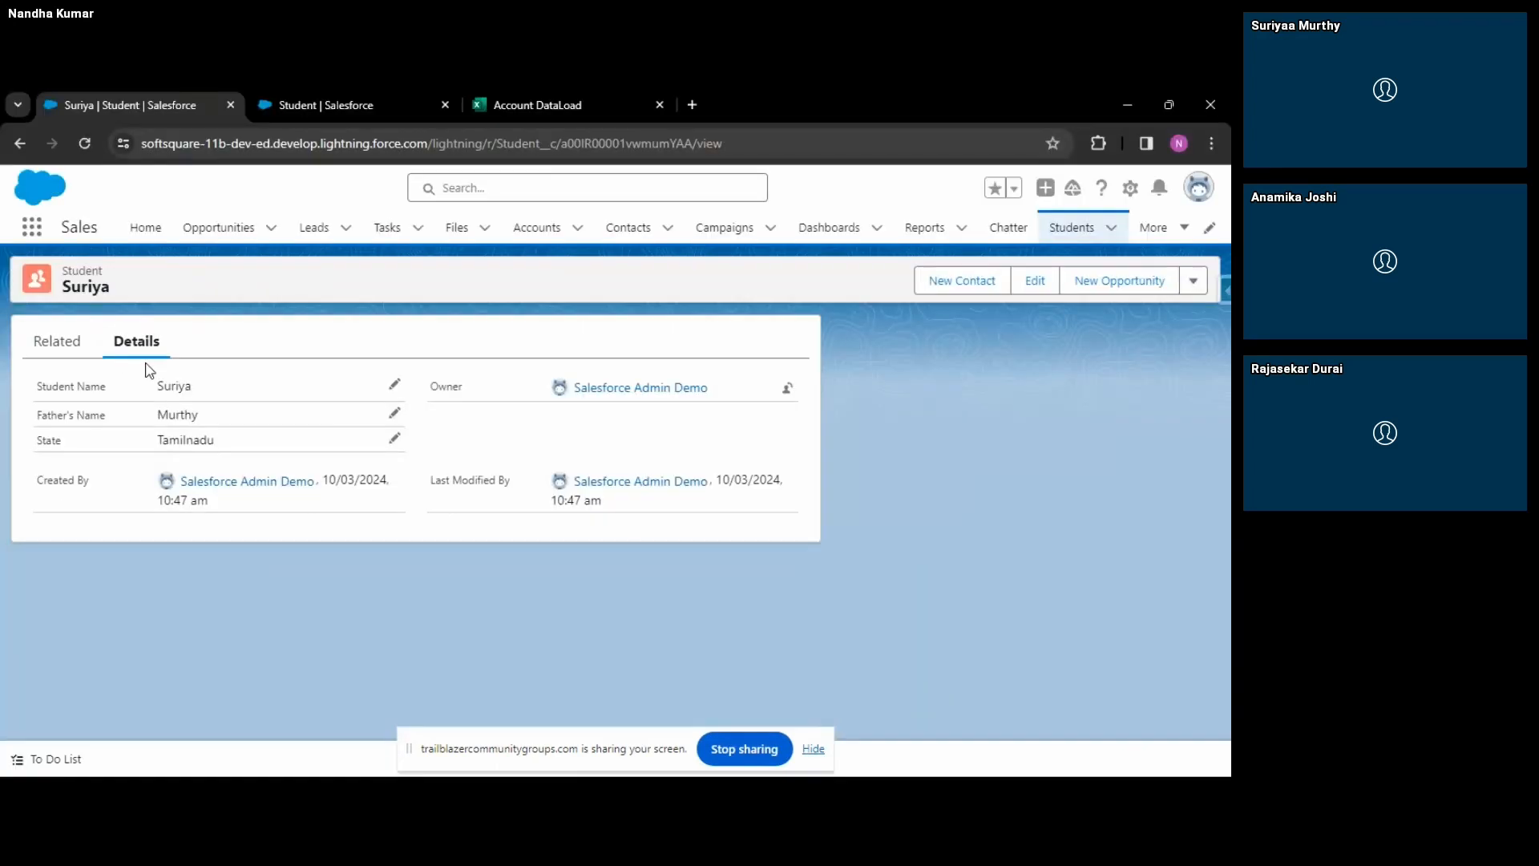
# Go back to Setup Home and search the setup options for "globa".
pyautogui.click(291, 99)
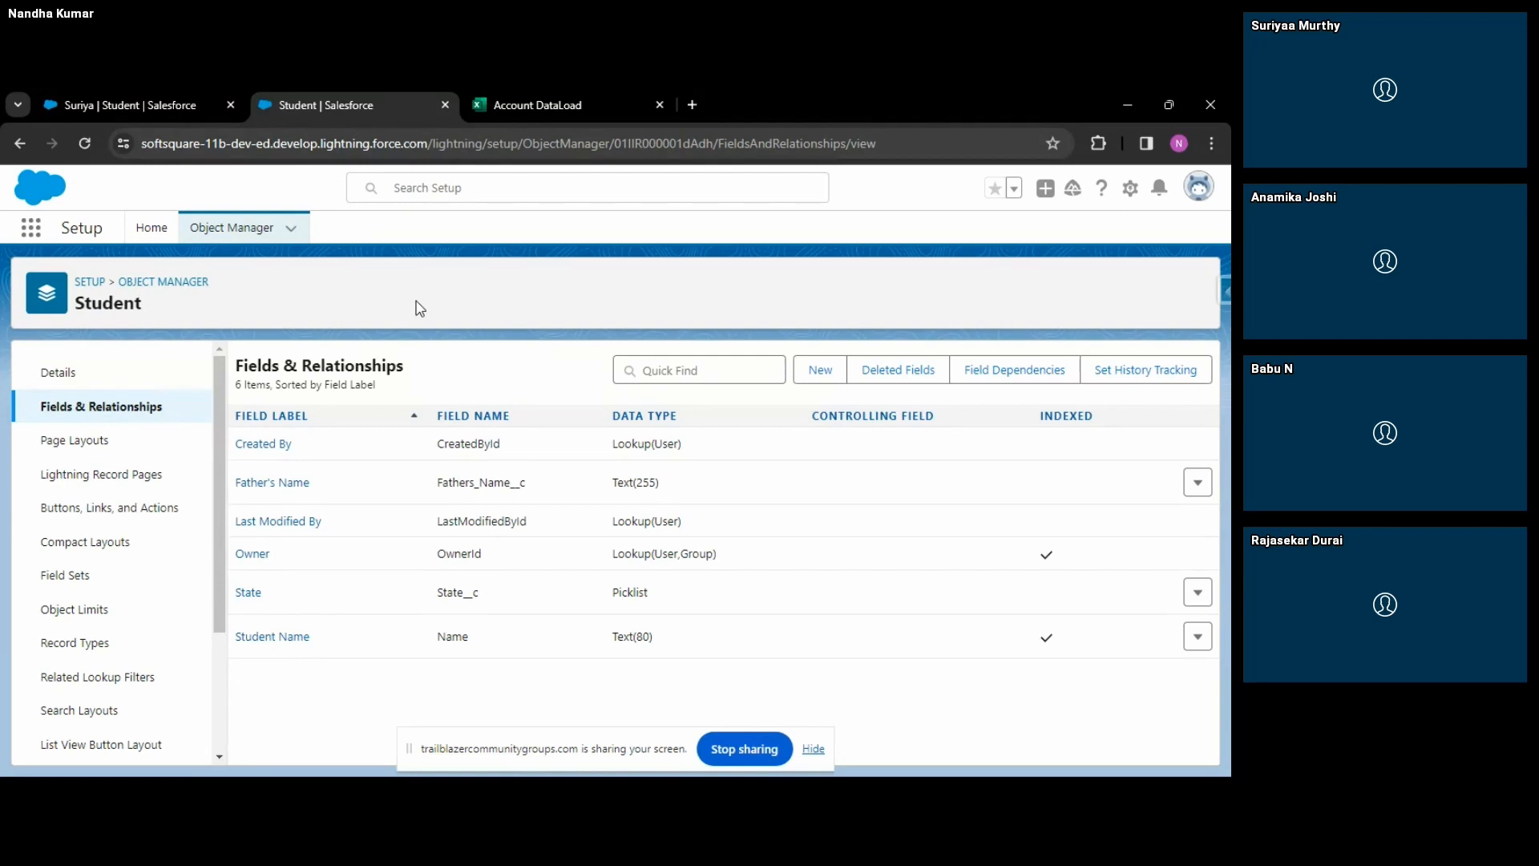
pyautogui.click(163, 231)
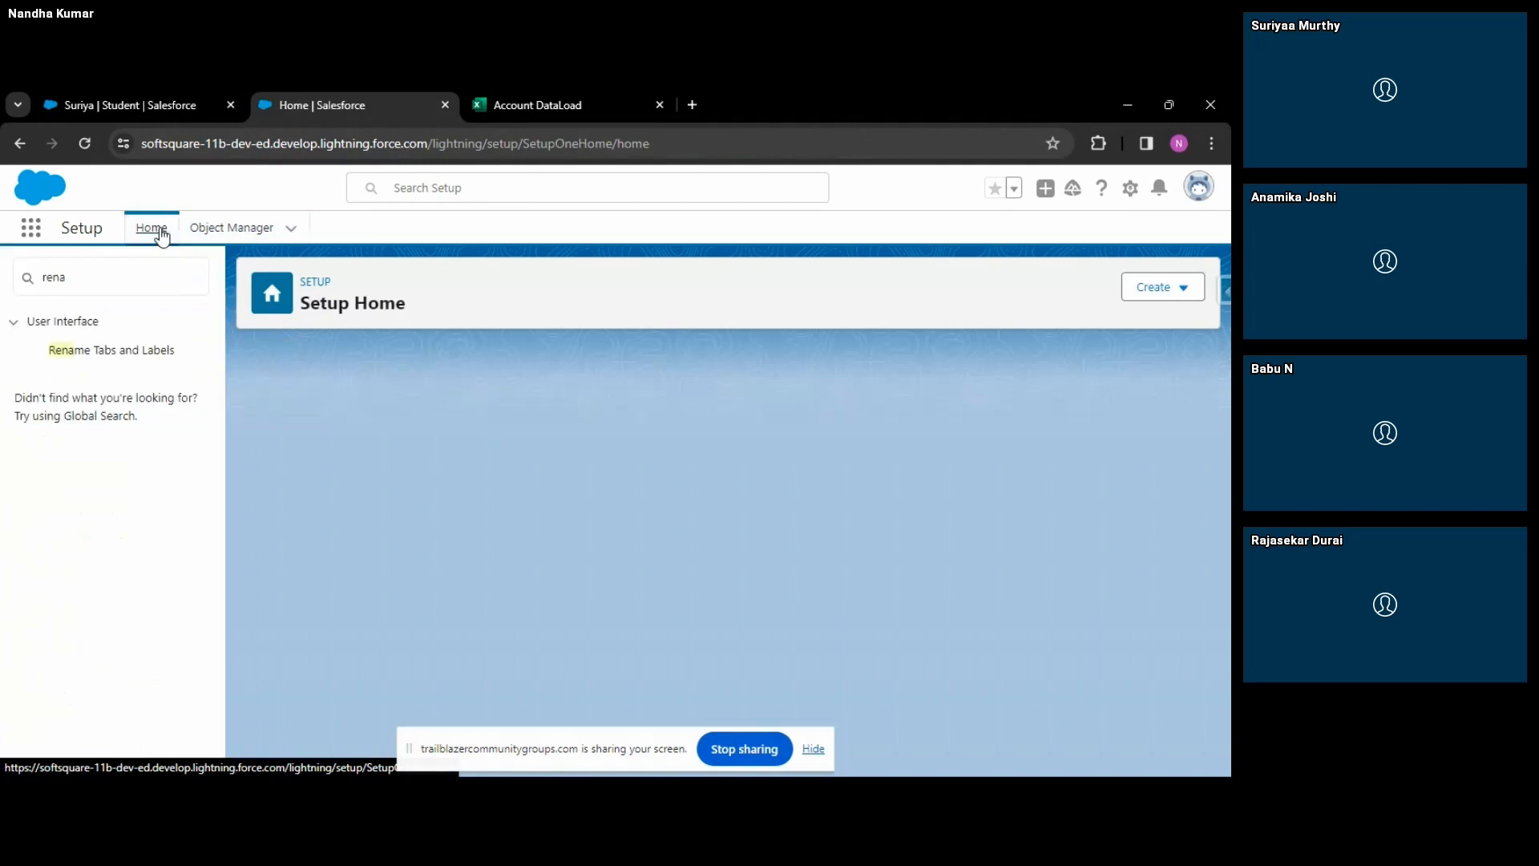
pyautogui.click(141, 277)
pyautogui.write('globa')
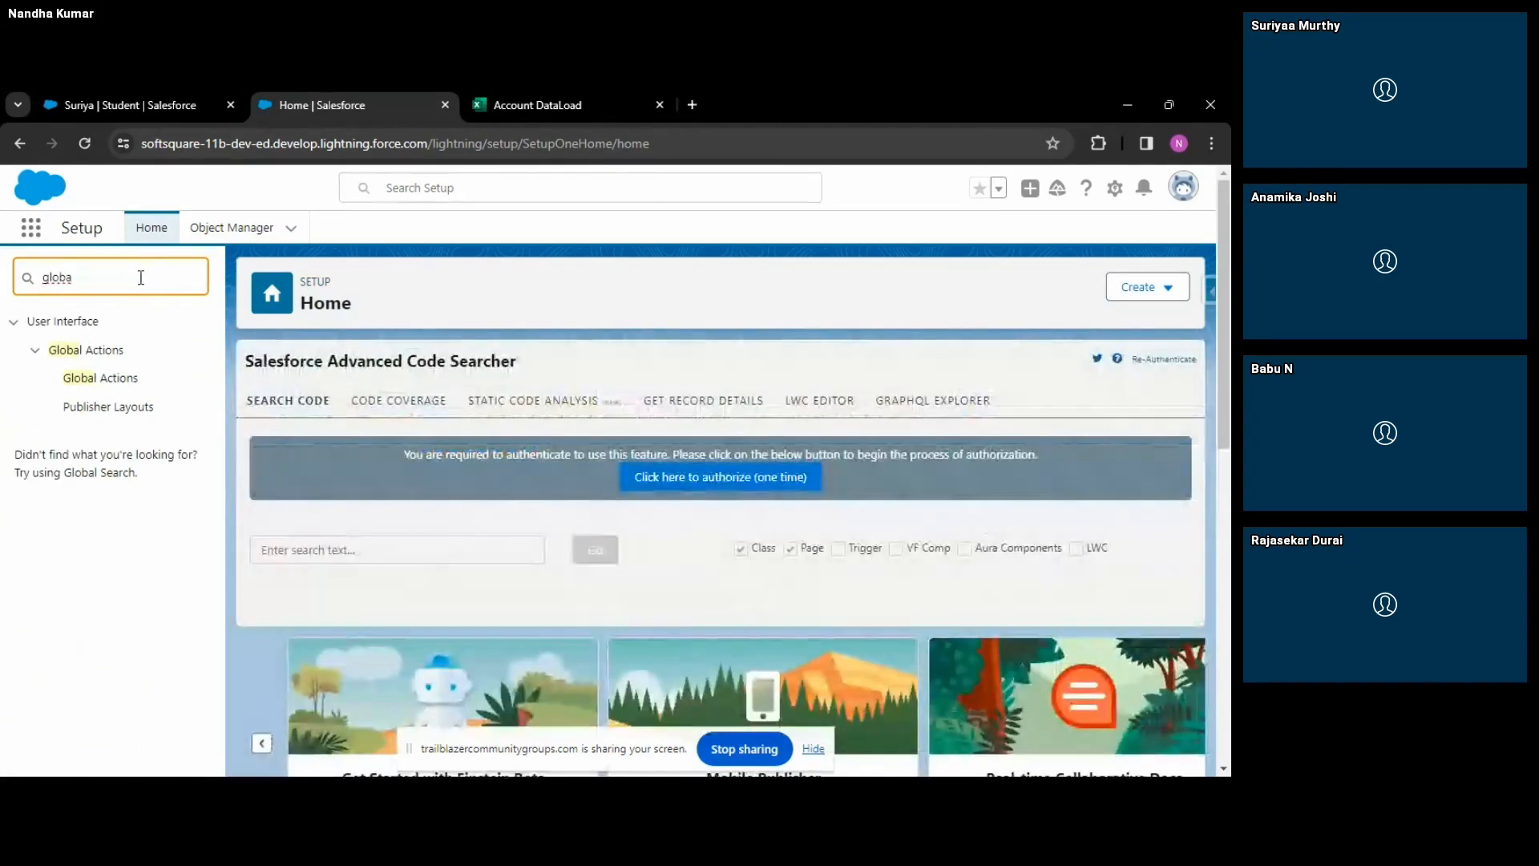
# Search the setup options for "pick" and open Picklist Value Sets.
pyautogui.press('BackSpace')
pyautogui.press('BackSpace')
pyautogui.press('BackSpace')
pyautogui.press('BackSpace')
pyautogui.press('BackSpace')
pyautogui.write('pl')
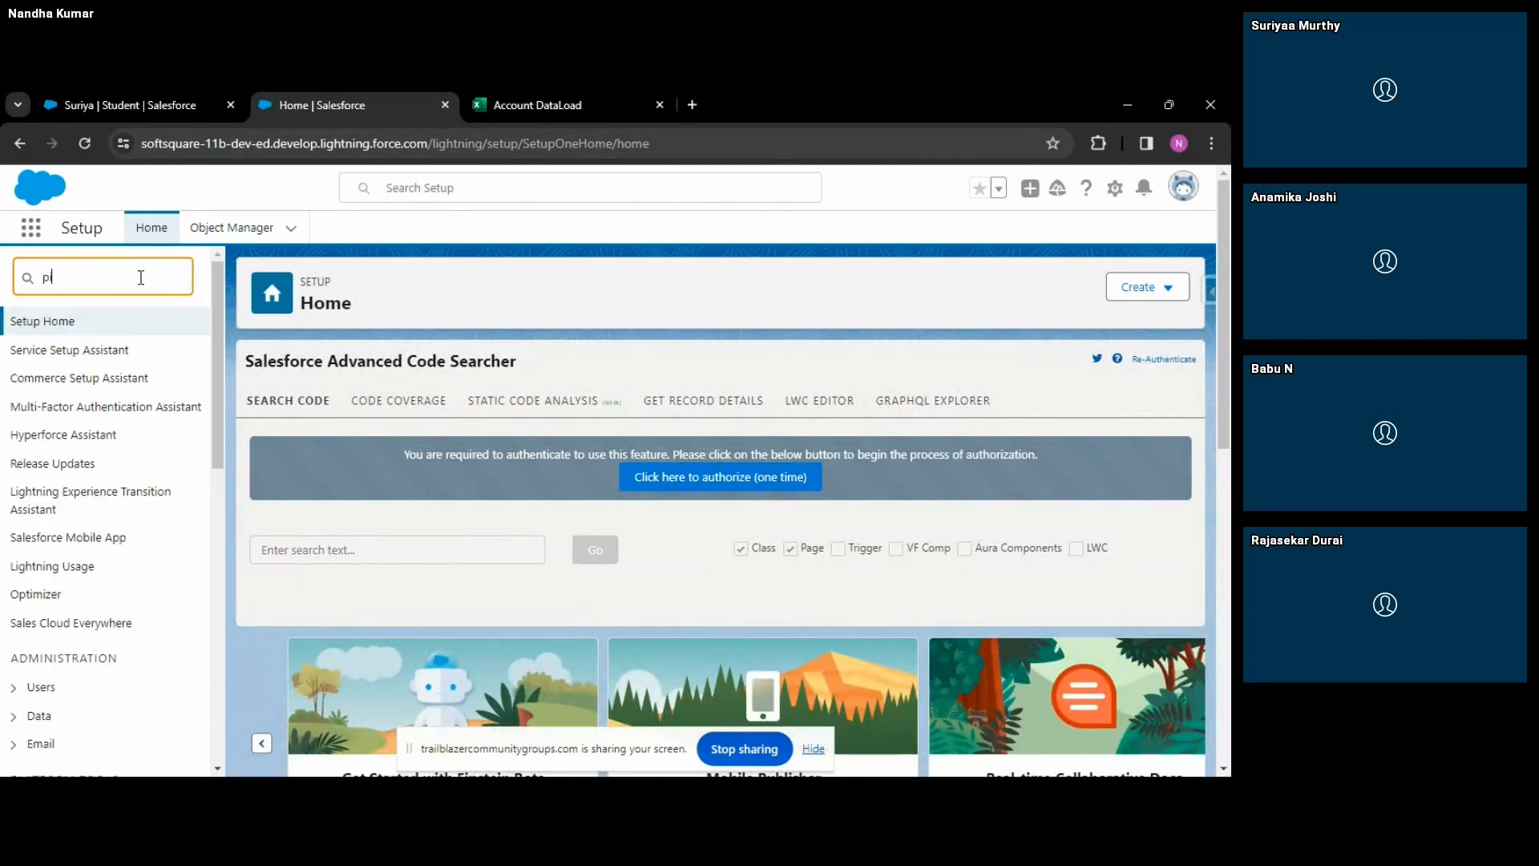
pyautogui.press('BackSpace')
pyautogui.write('ick')
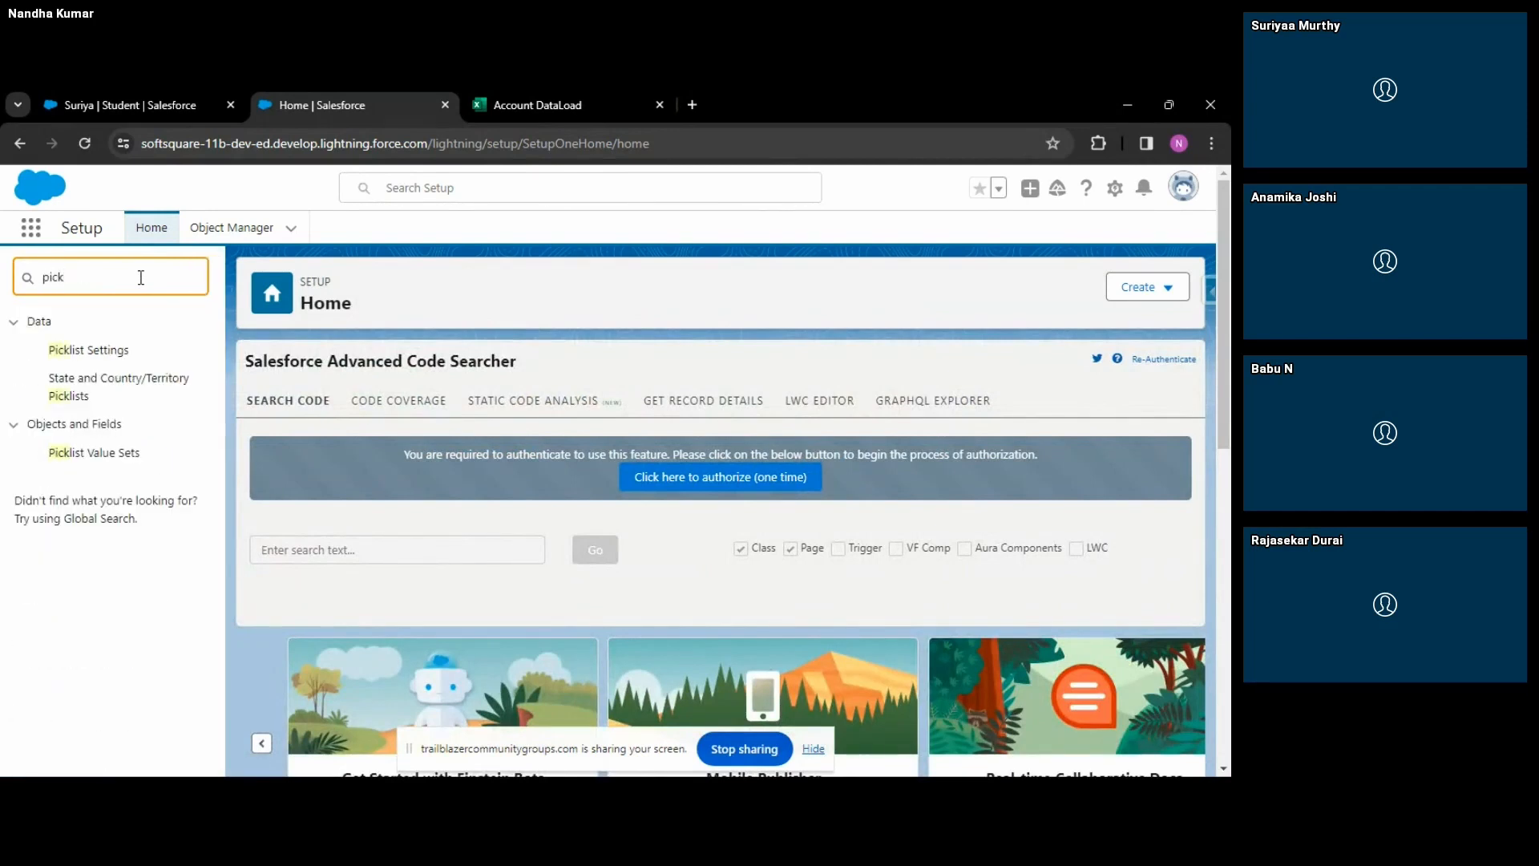
pyautogui.click(111, 457)
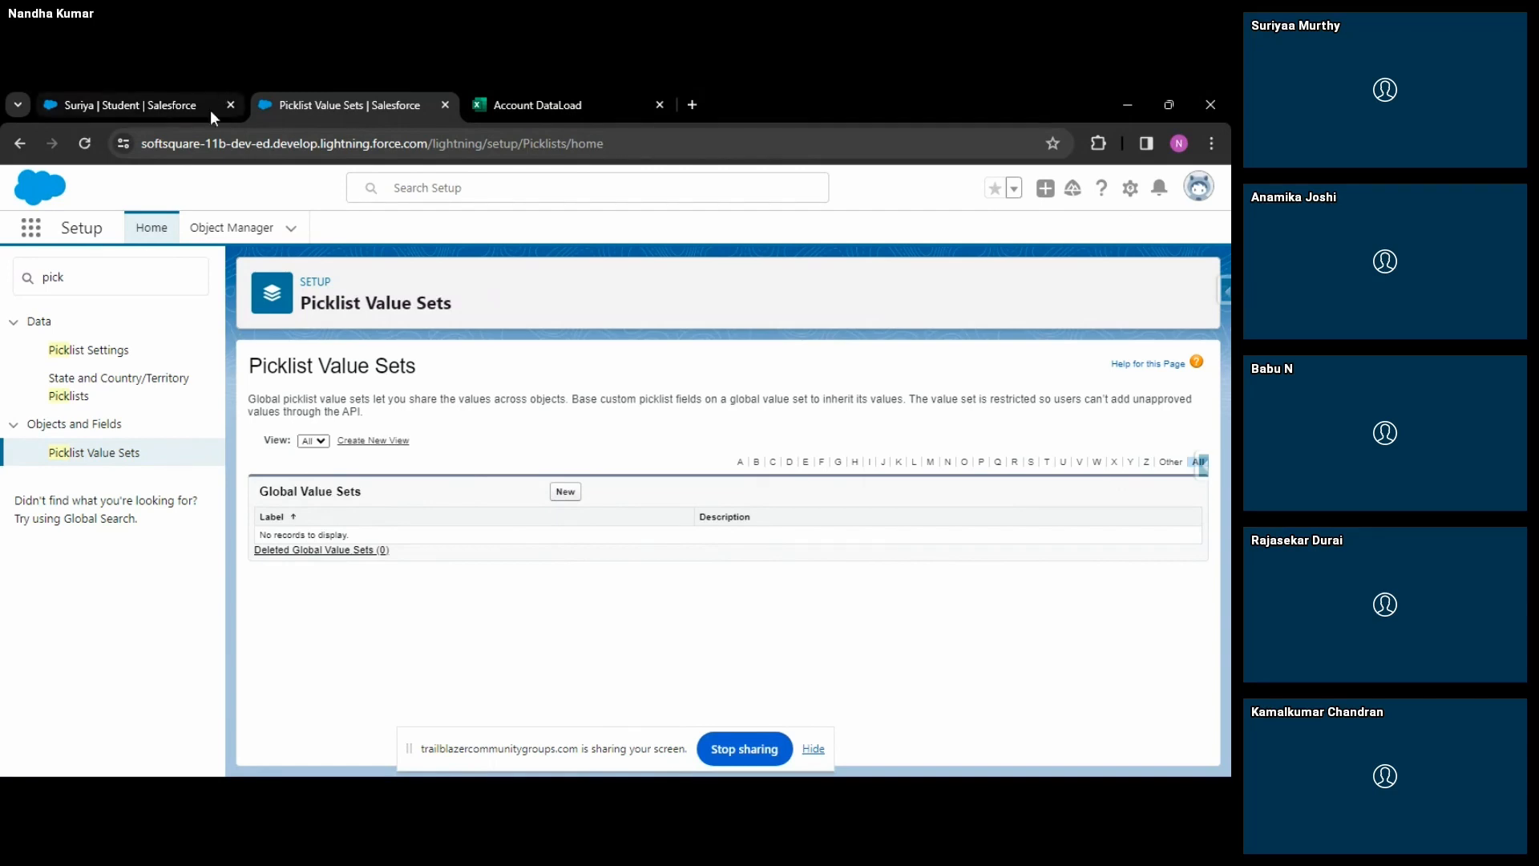
# Clear the setup search term to list all setup options again.
pyautogui.click(111, 267)
pyautogui.hotkey('ctrl', 'a')
pyautogui.press('BackSpace')
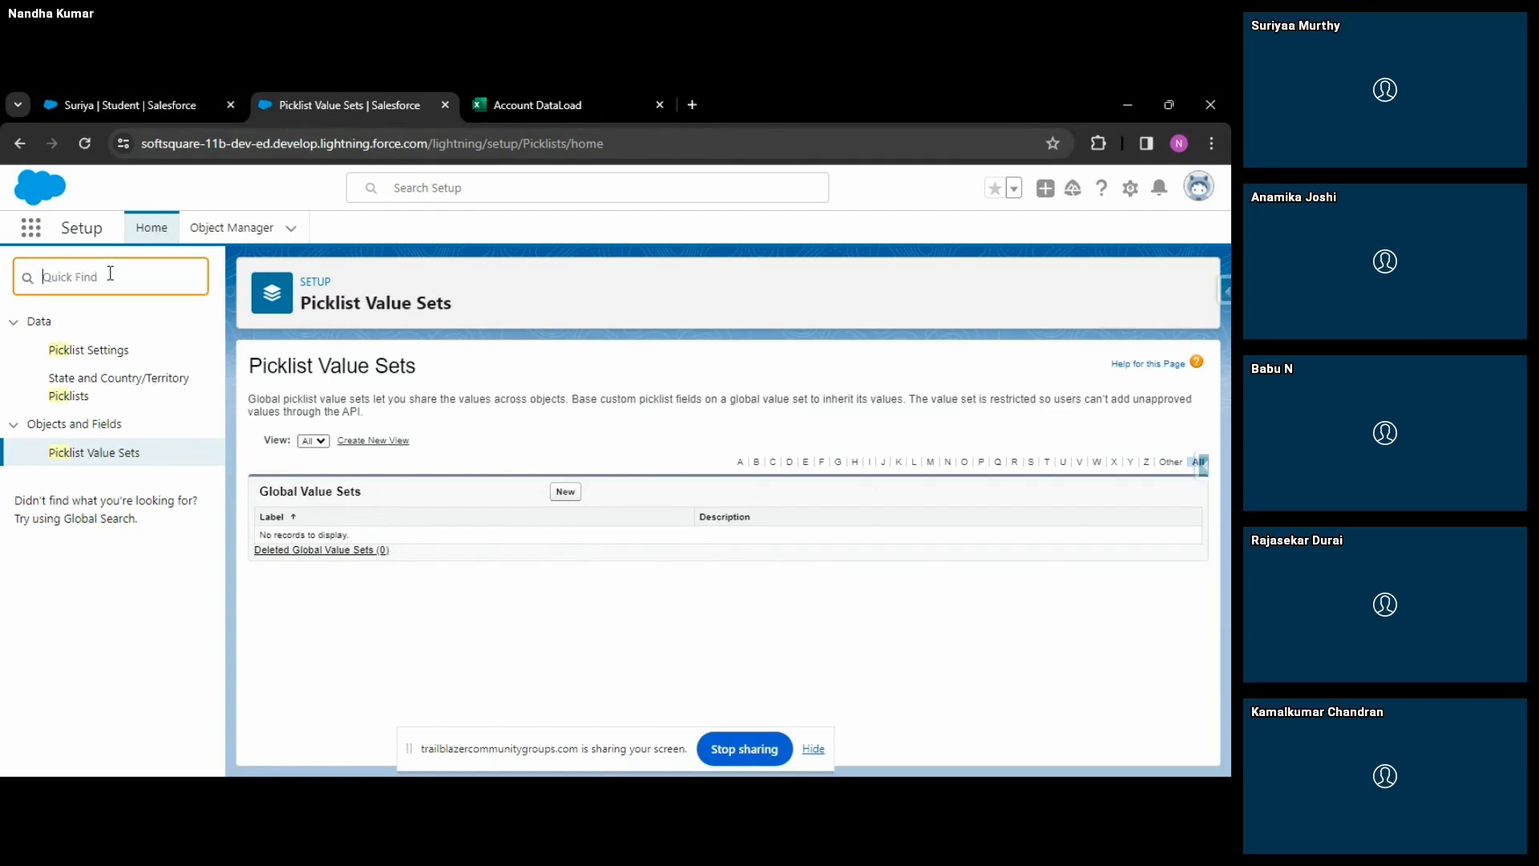
pyautogui.click(374, 644)
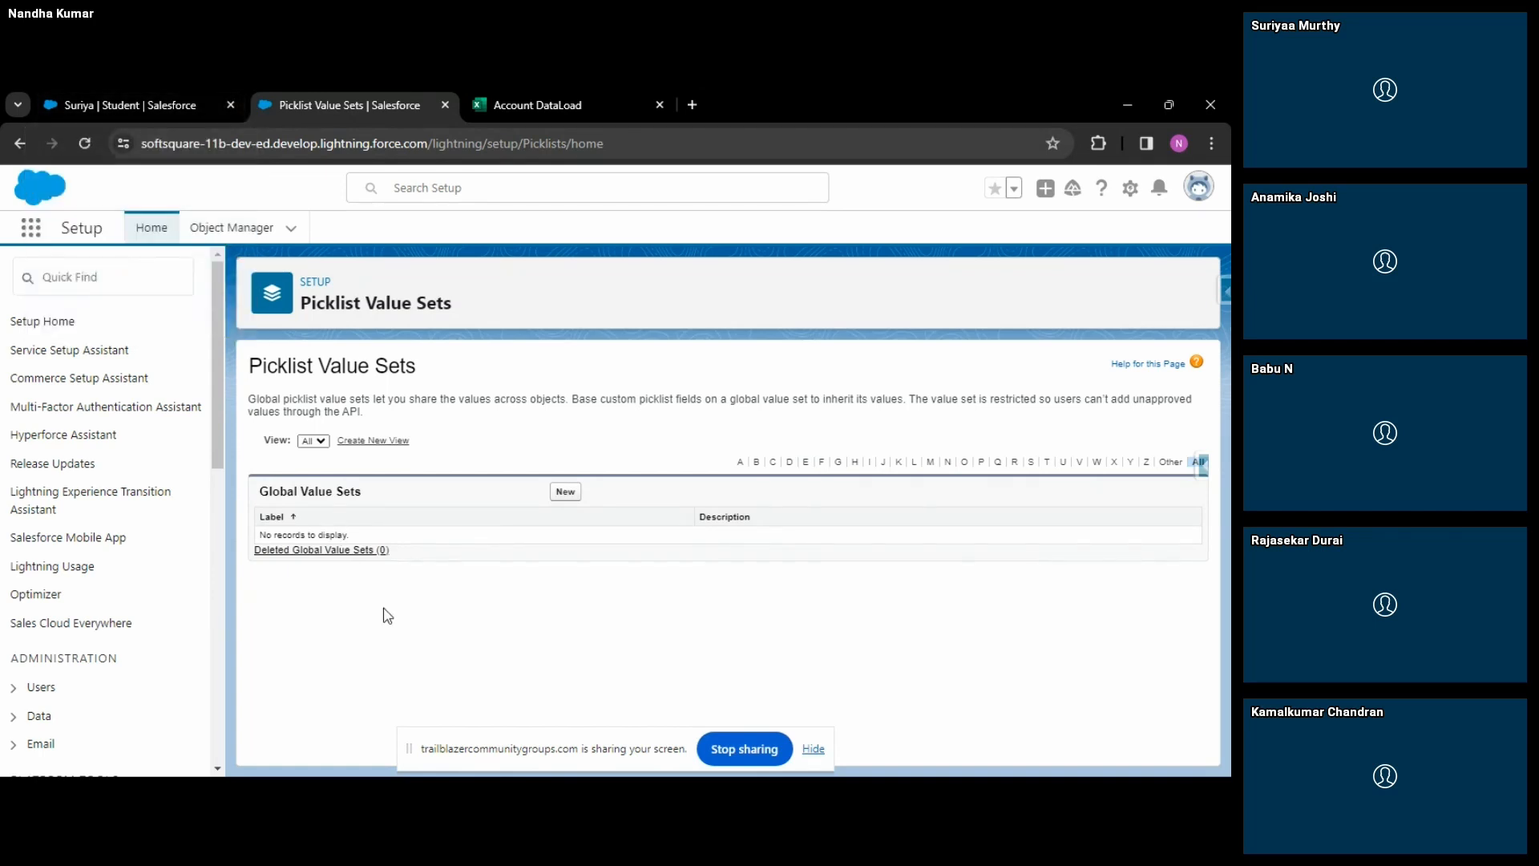
# On the new student record, change State to --None-- and cancel the edit.
pyautogui.click(112, 102)
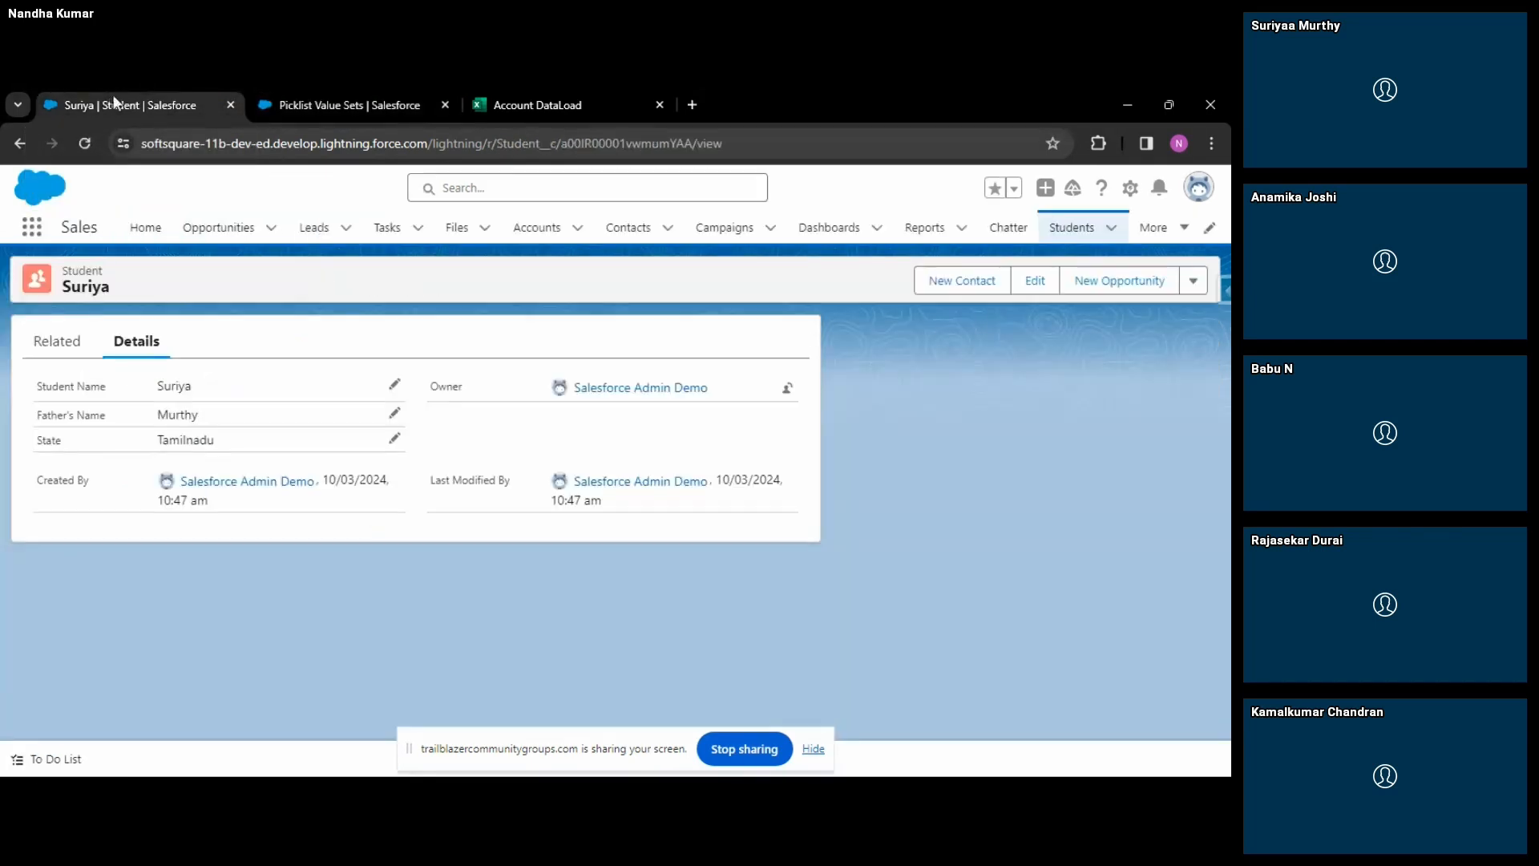
pyautogui.click(394, 439)
pyautogui.click(377, 525)
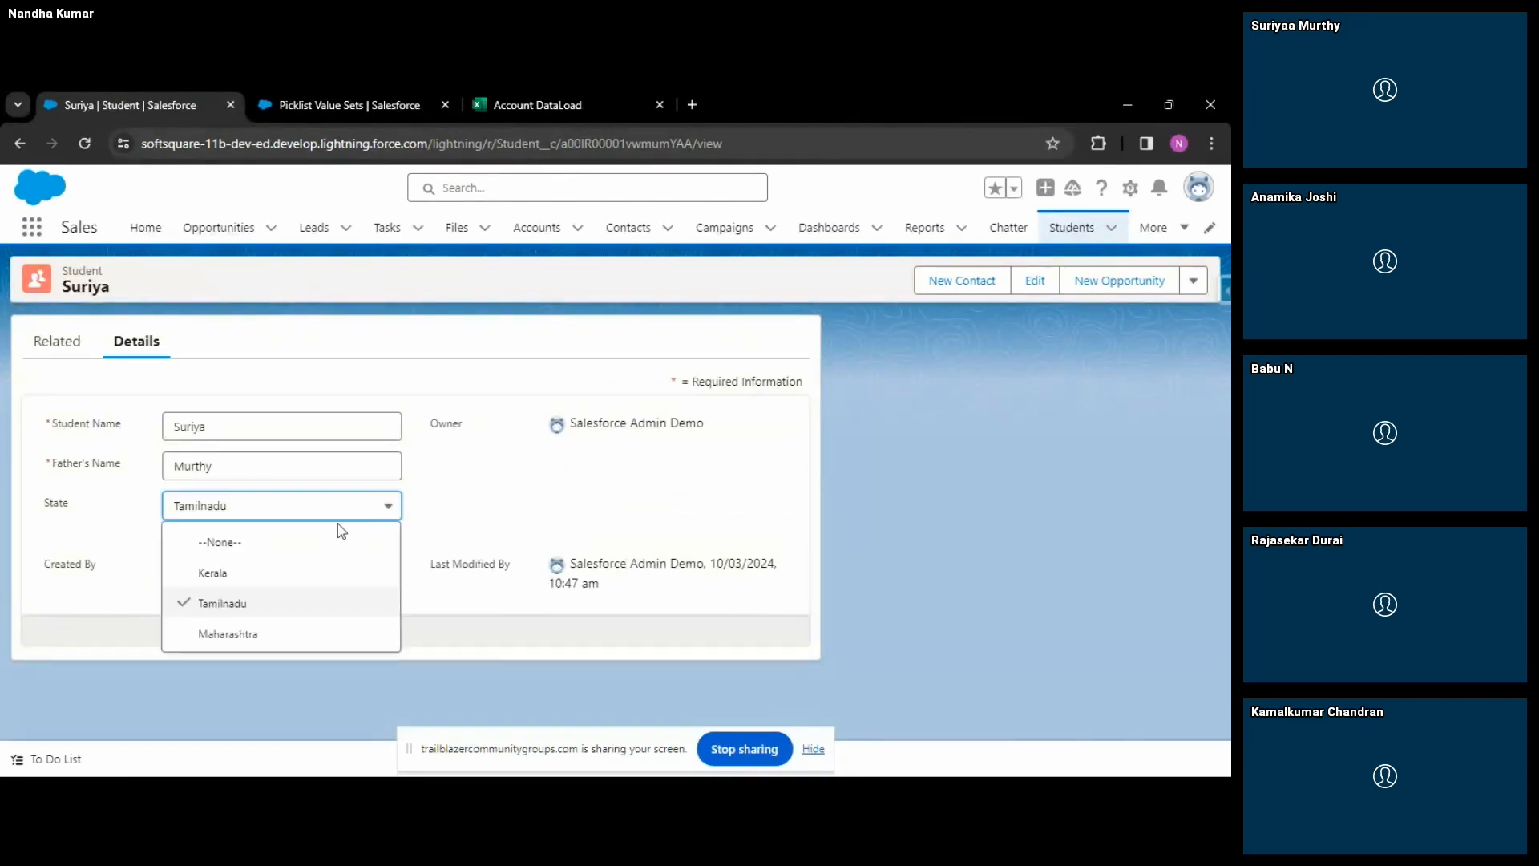
pyautogui.click(288, 542)
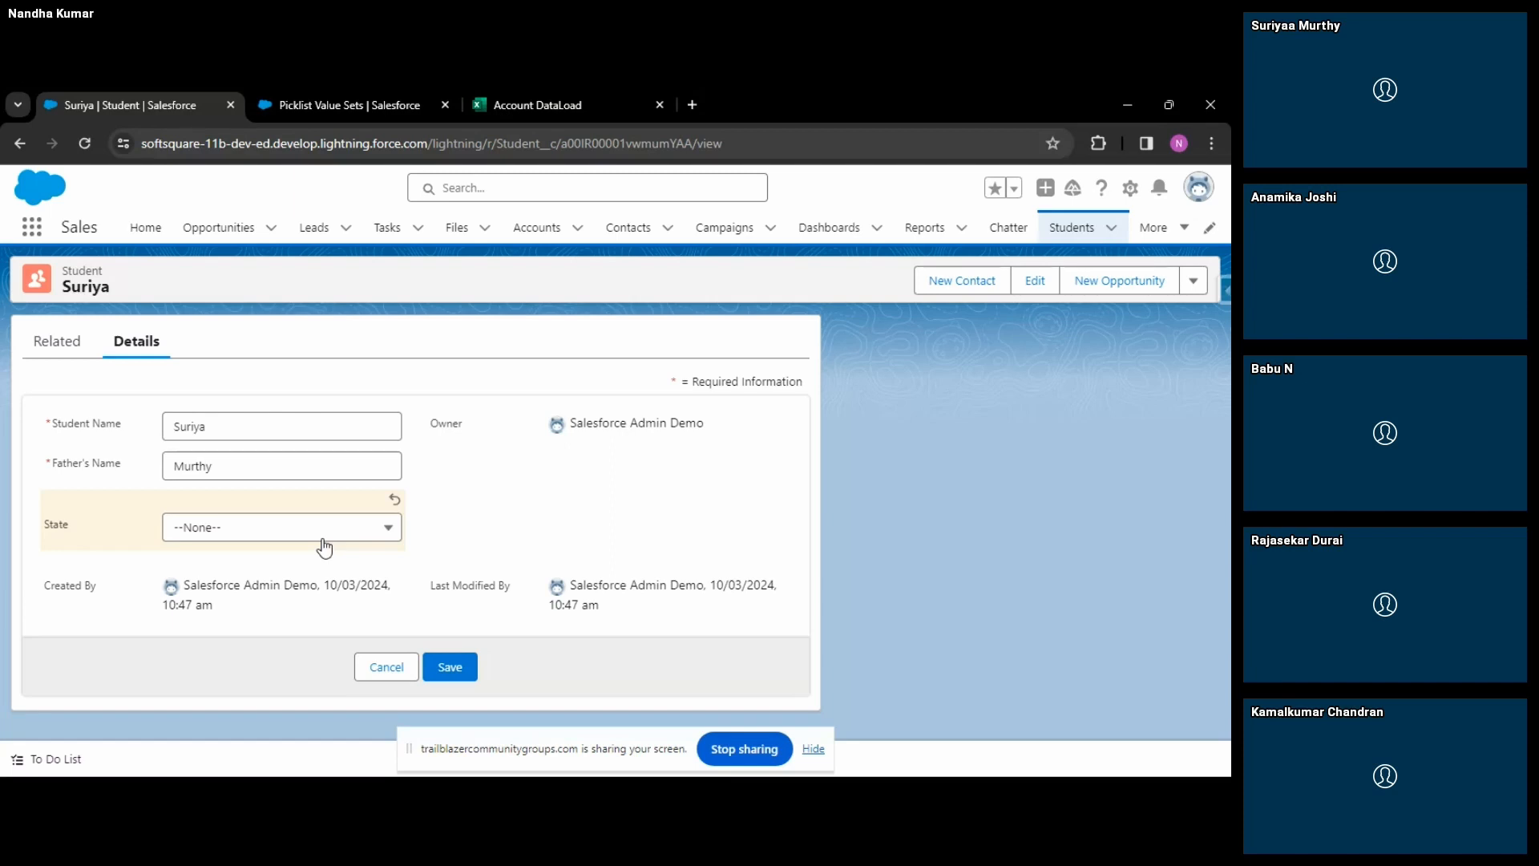
pyautogui.click(389, 675)
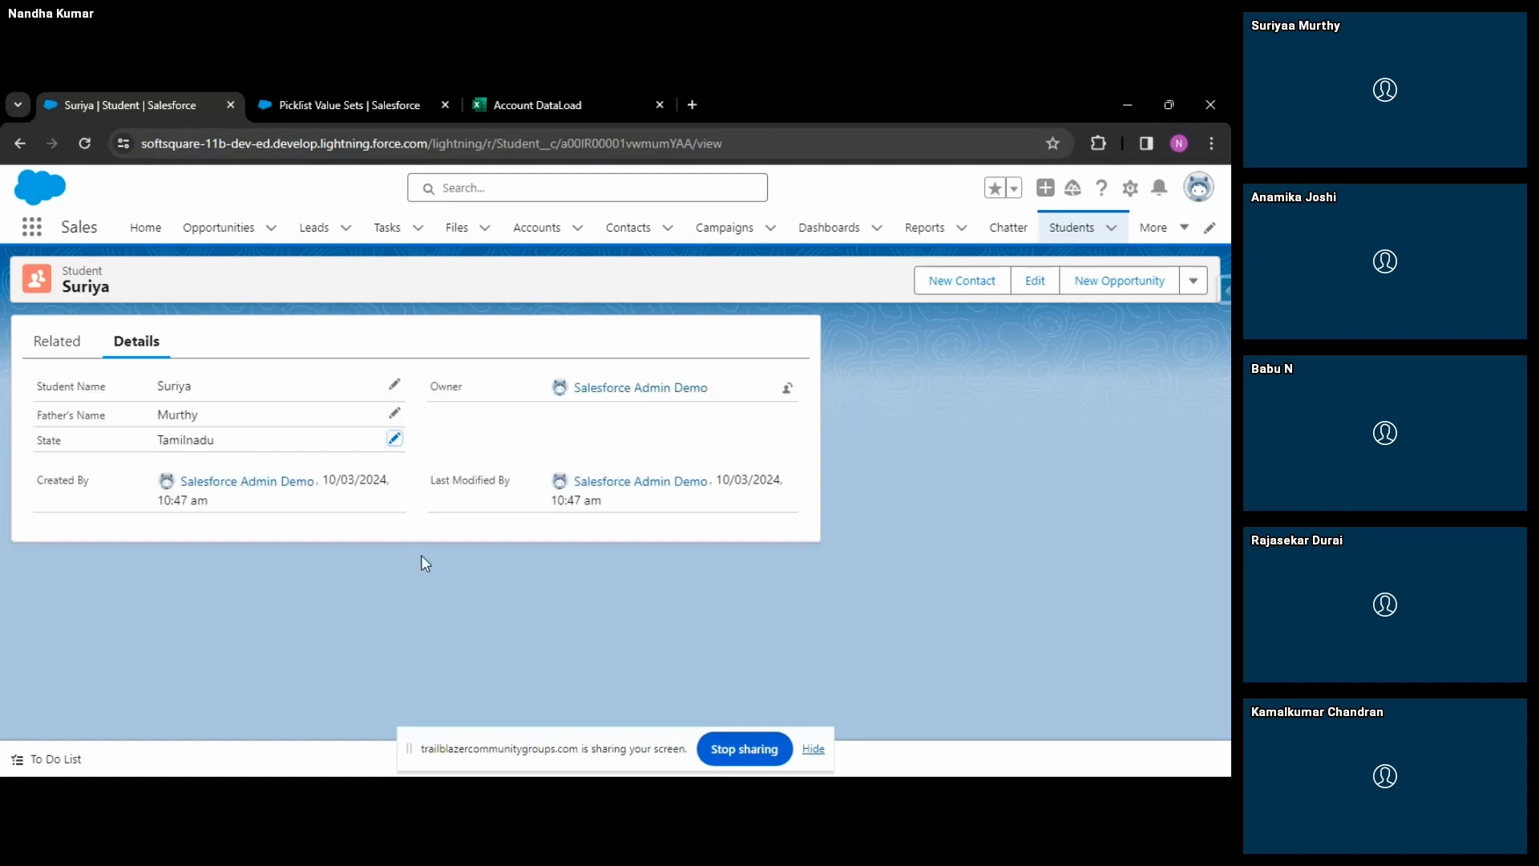
# Switch to the presentation and review the slides on picklists and their entry limits.
pyautogui.hotkey('alt', 'Tab')
pyautogui.hotkey('alt', 'Tab')
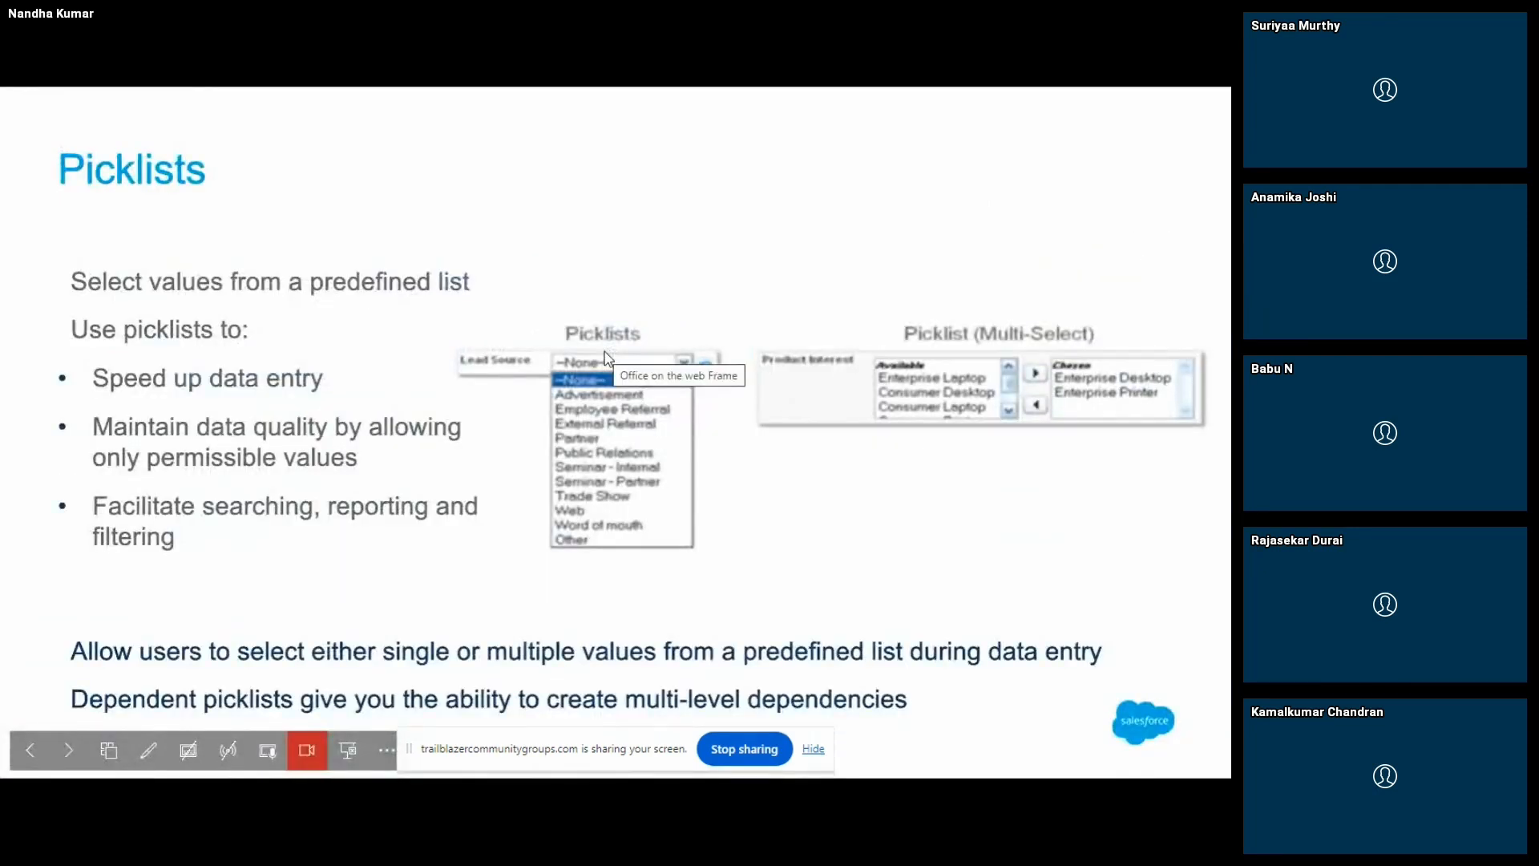
pyautogui.press('Right')
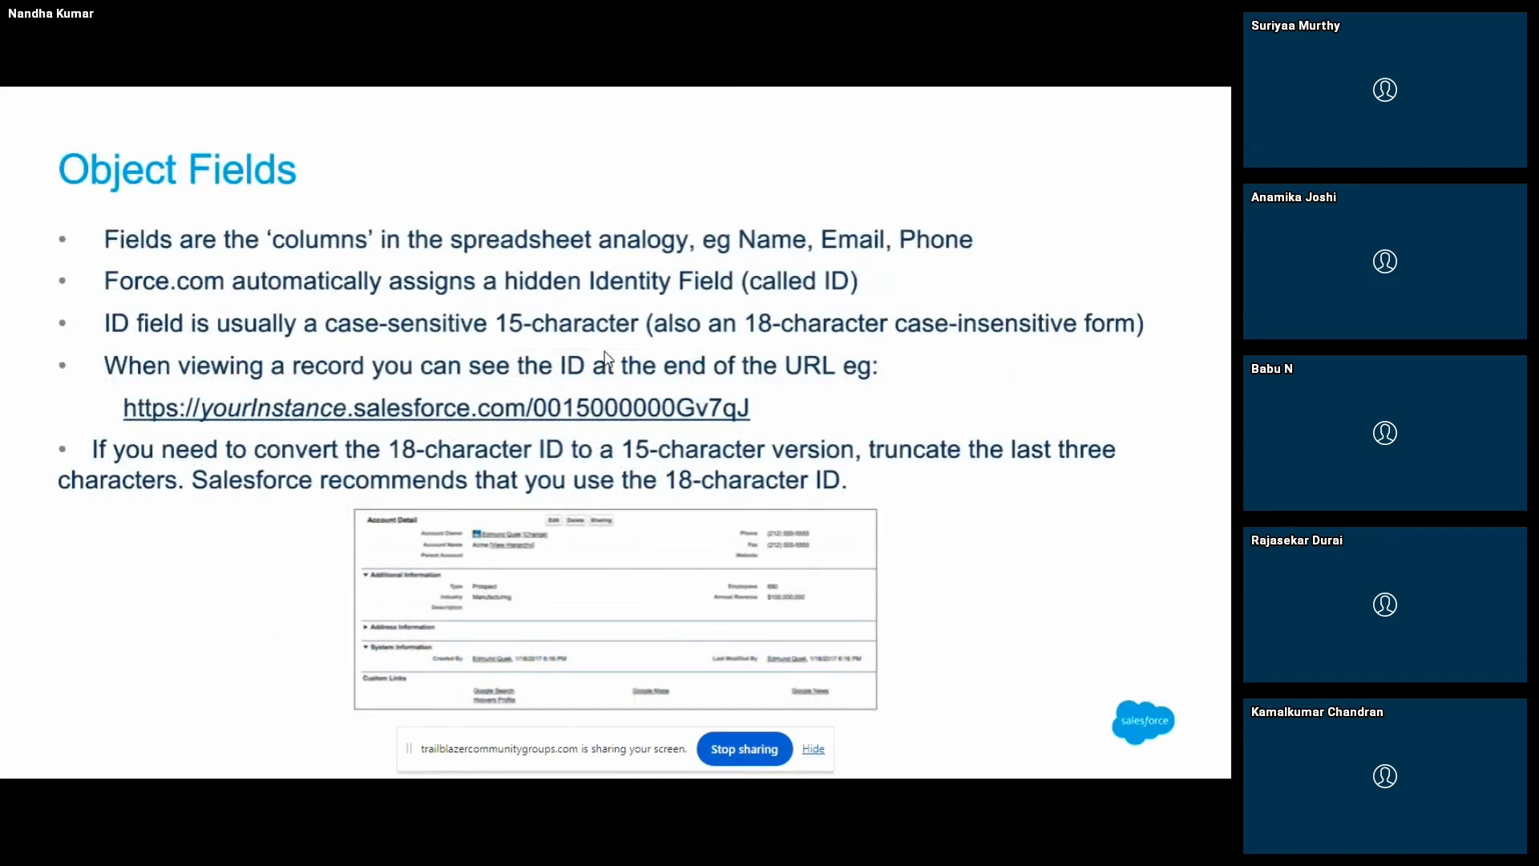
pyautogui.press('Left')
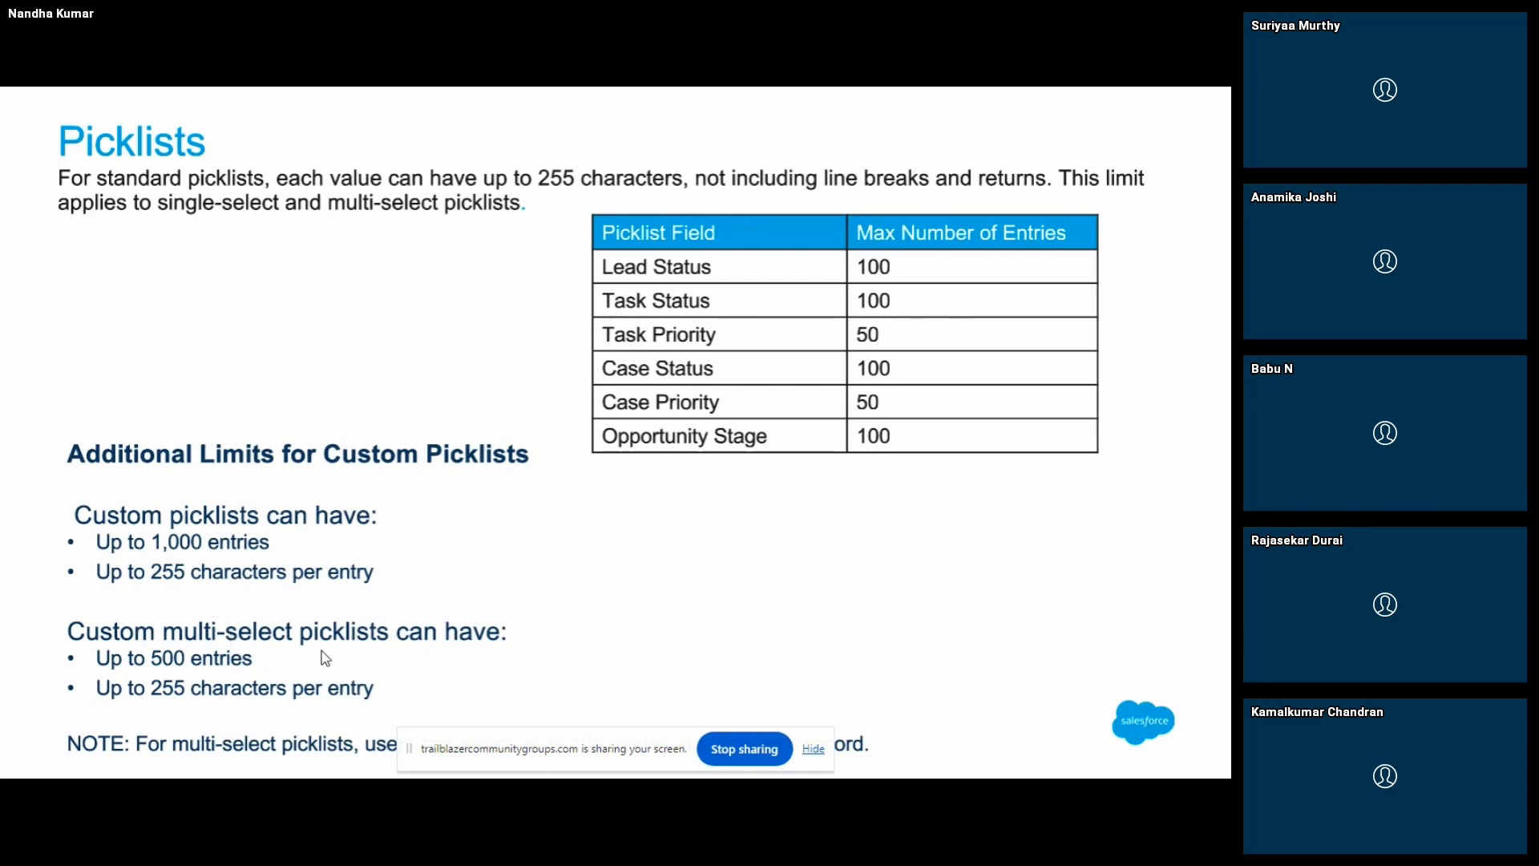
# Switch back to Salesforce Setup, find the Student object in Object Manager and open its Fields & Relationships.
pyautogui.hotkey('alt', 'Tab')
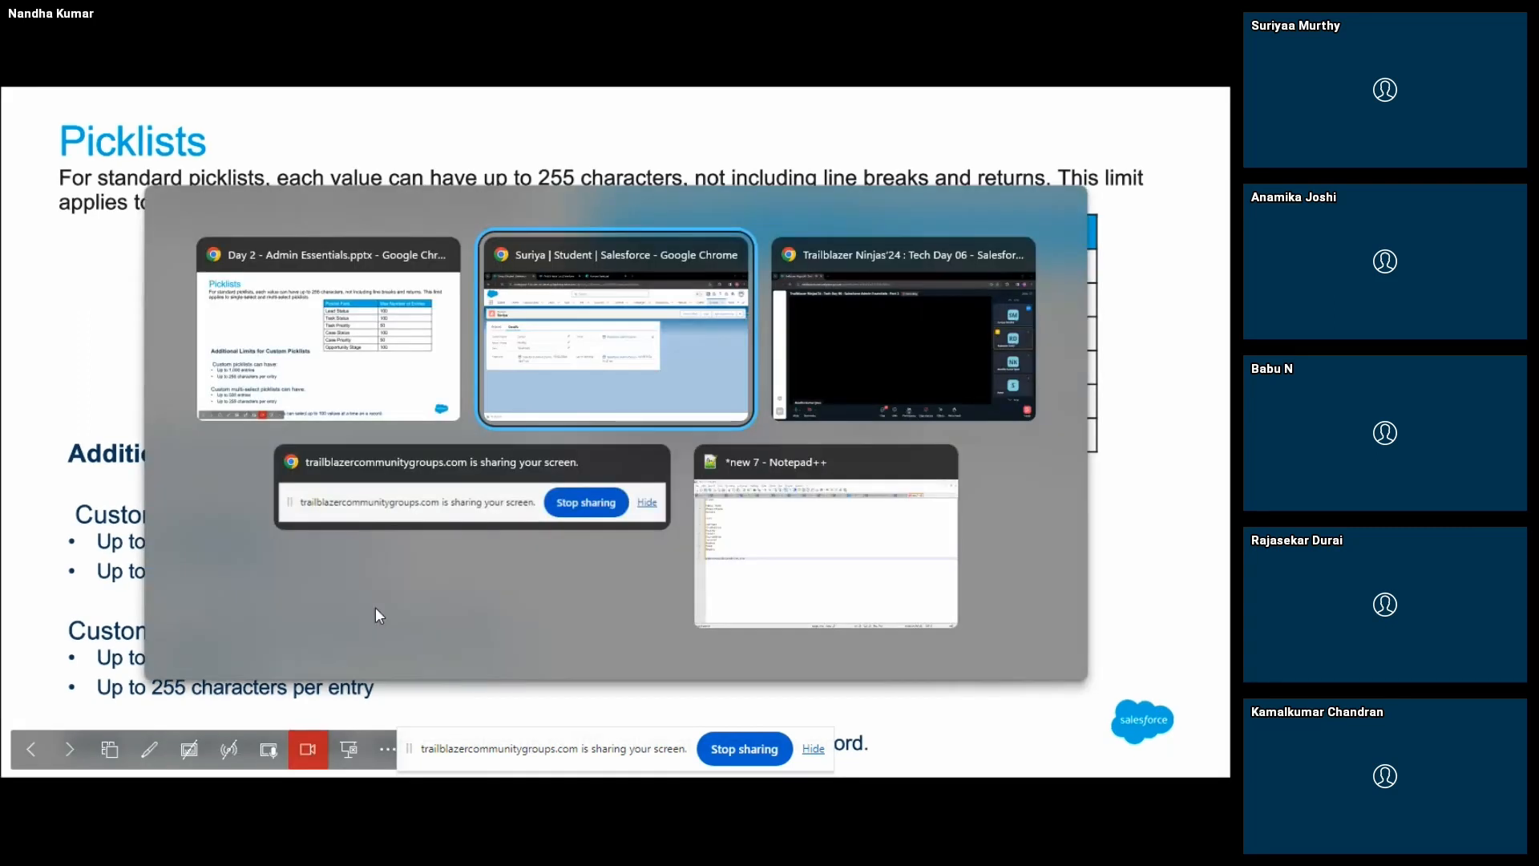
pyautogui.click(594, 407)
pyautogui.click(319, 103)
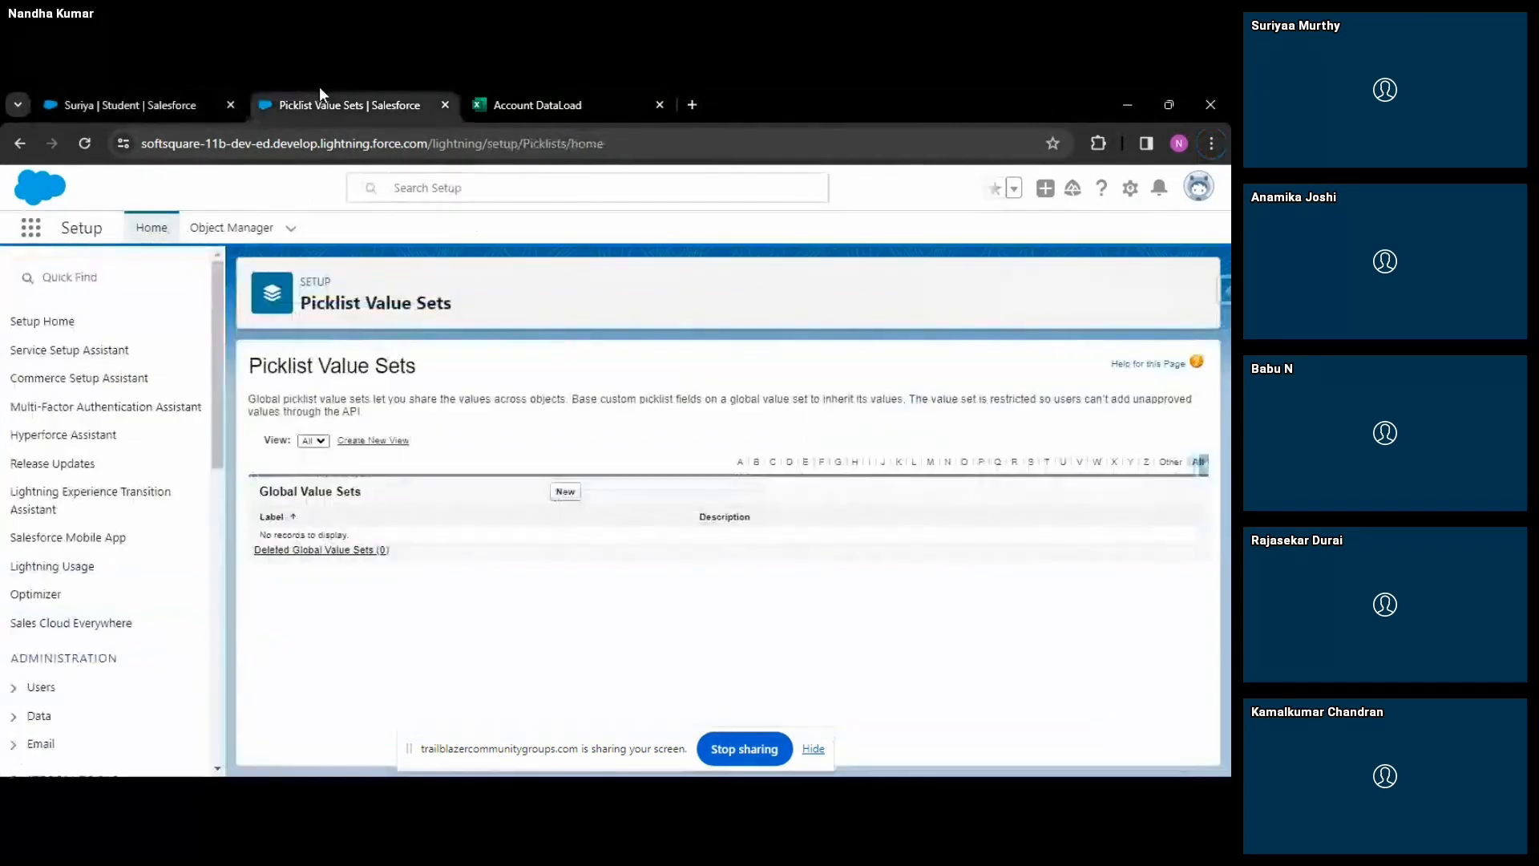
pyautogui.click(240, 230)
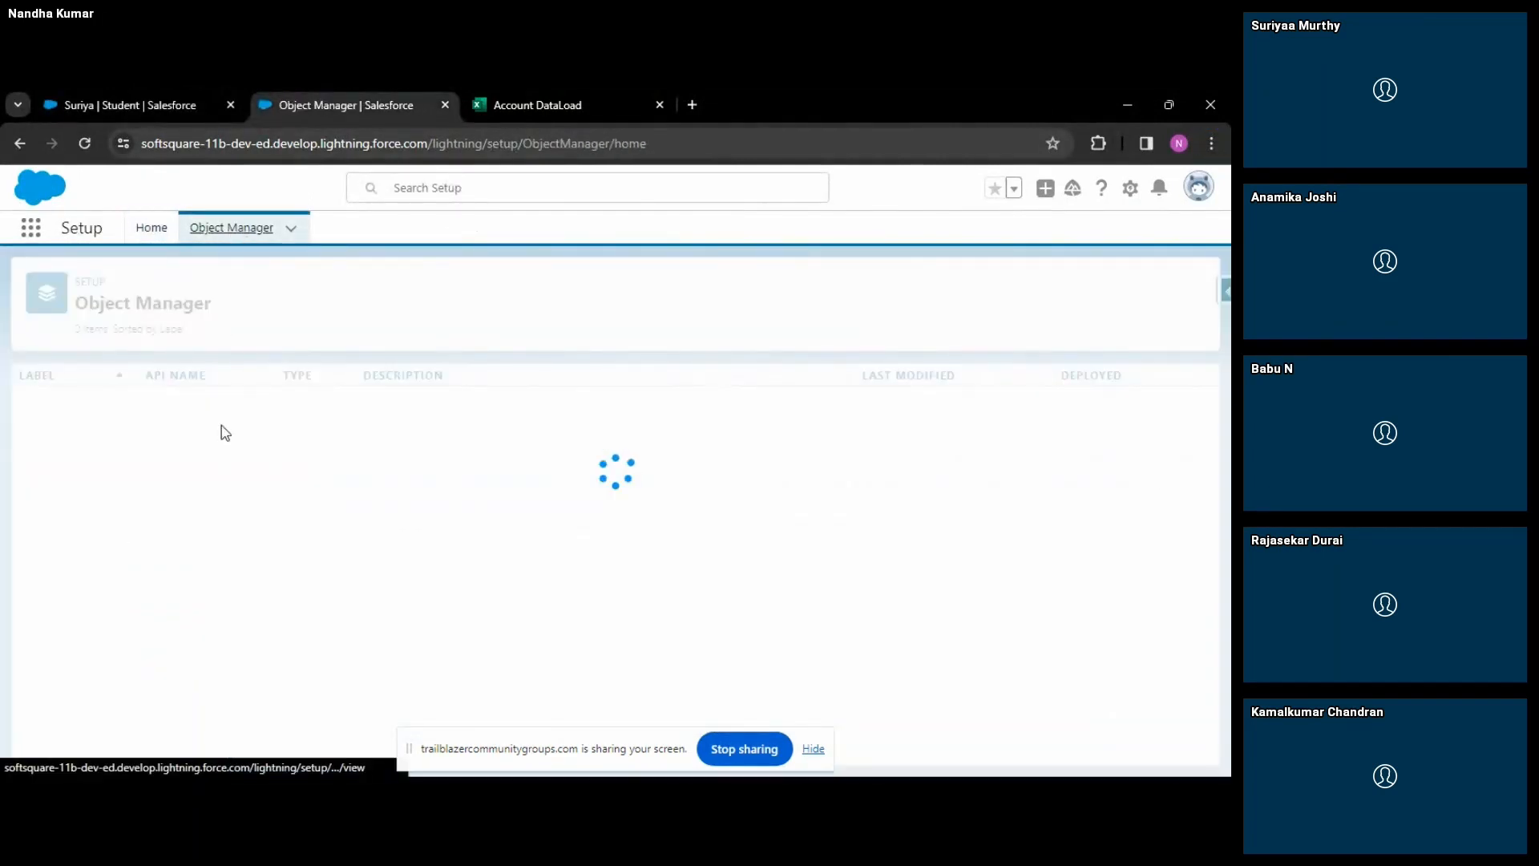
pyautogui.click(860, 295)
pyautogui.write('studen')
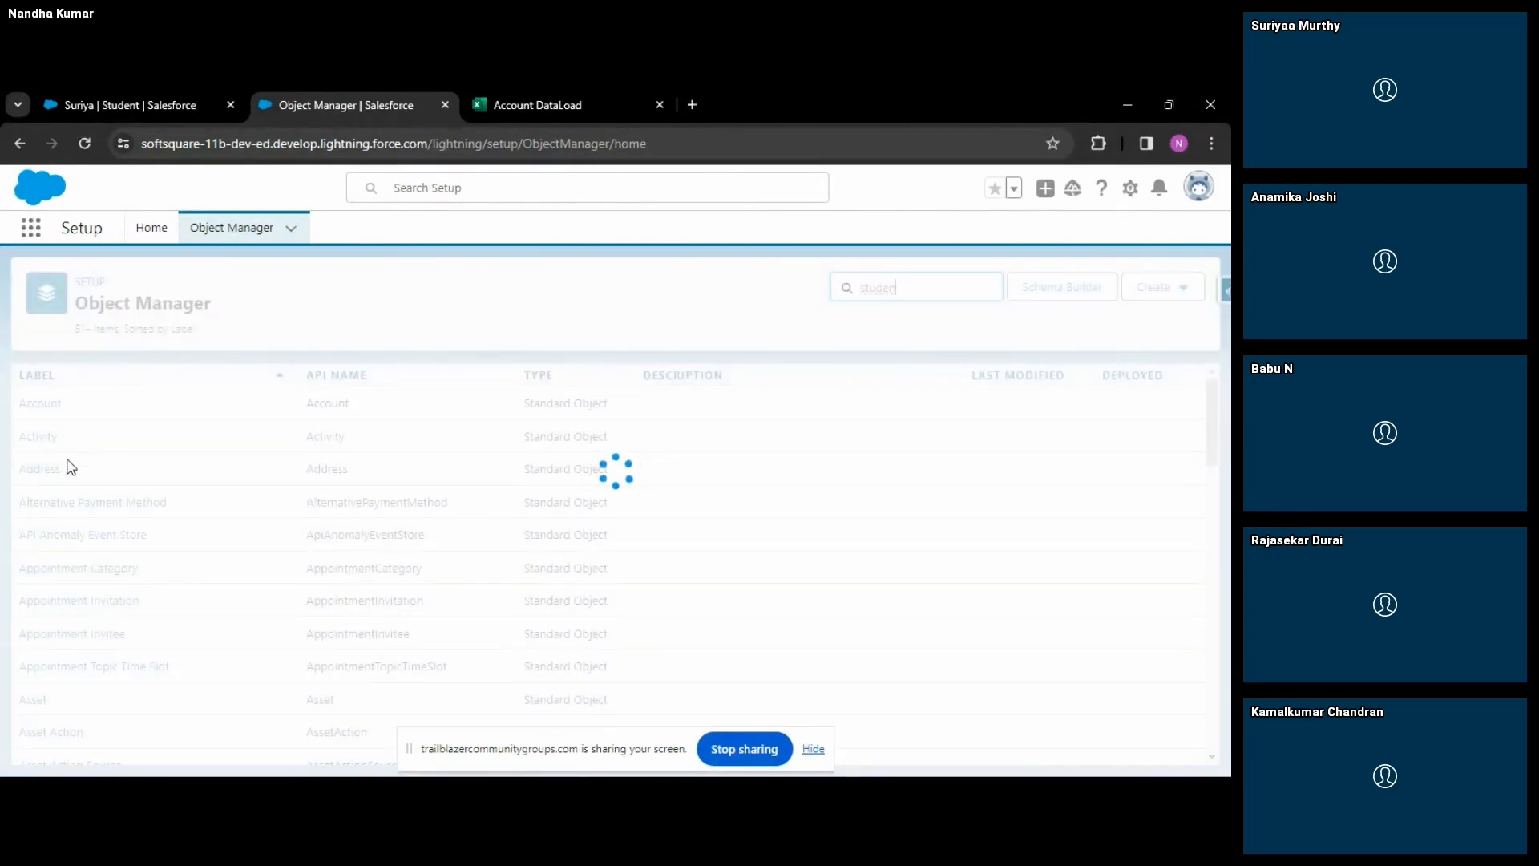
pyautogui.click(43, 410)
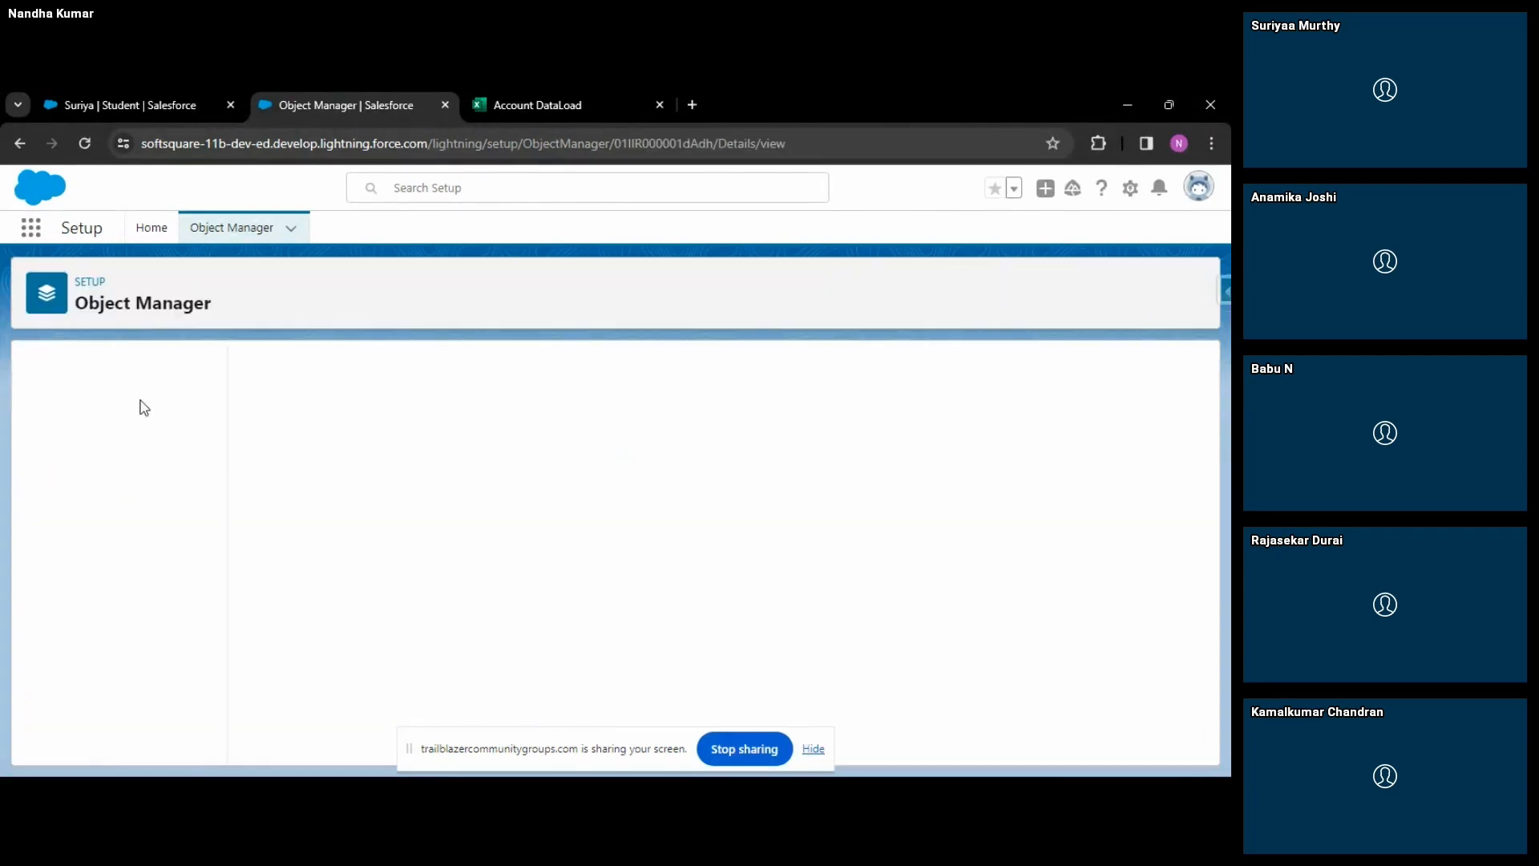
pyautogui.click(80, 408)
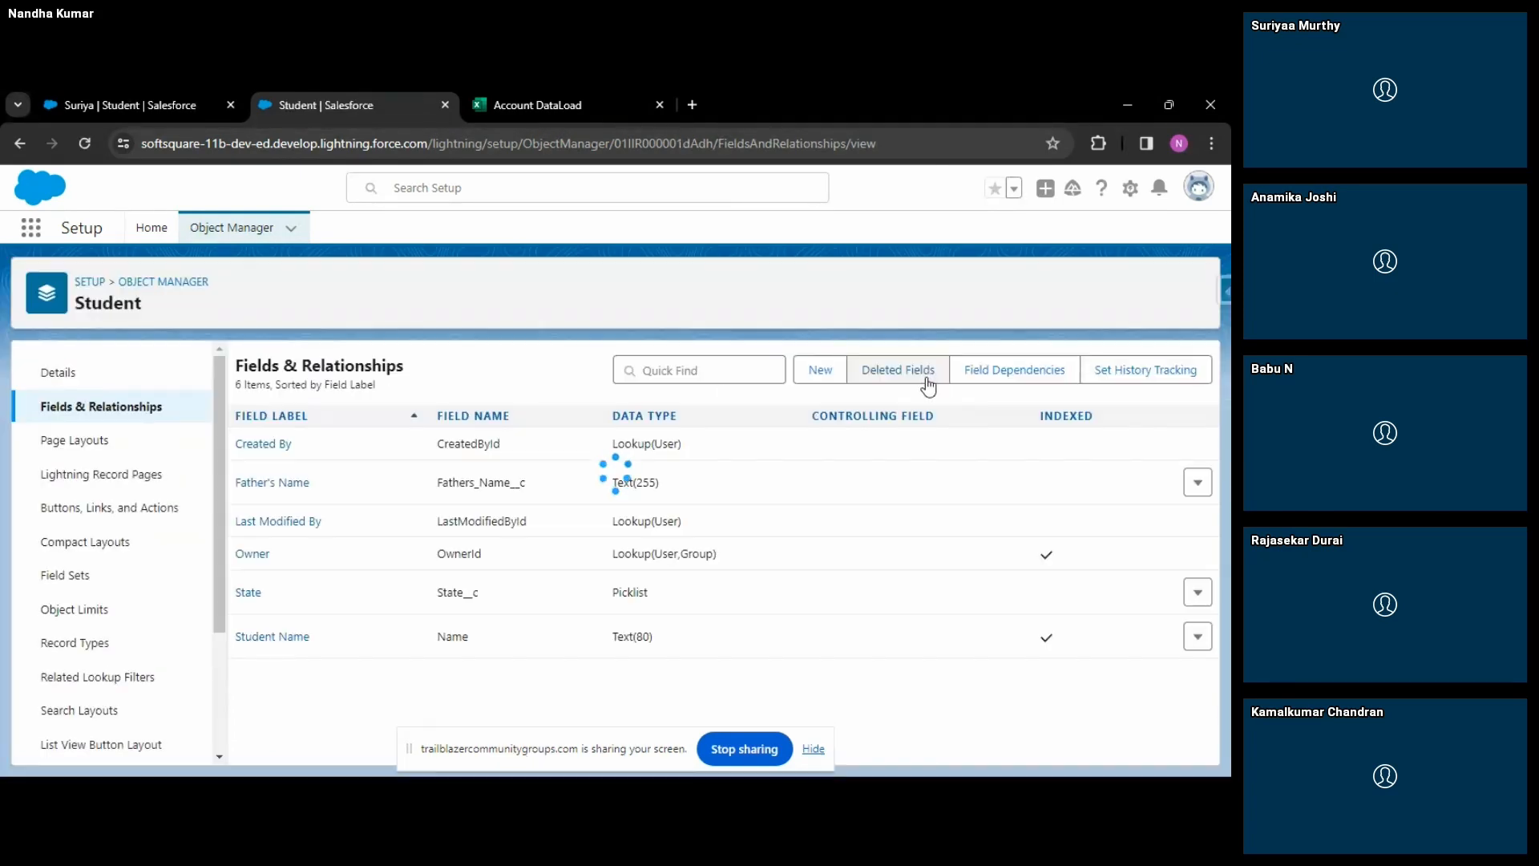
# Start a new custom field of type Picklist (Multi-Select), dismiss the limitations window and proceed to the field details.
pyautogui.click(829, 374)
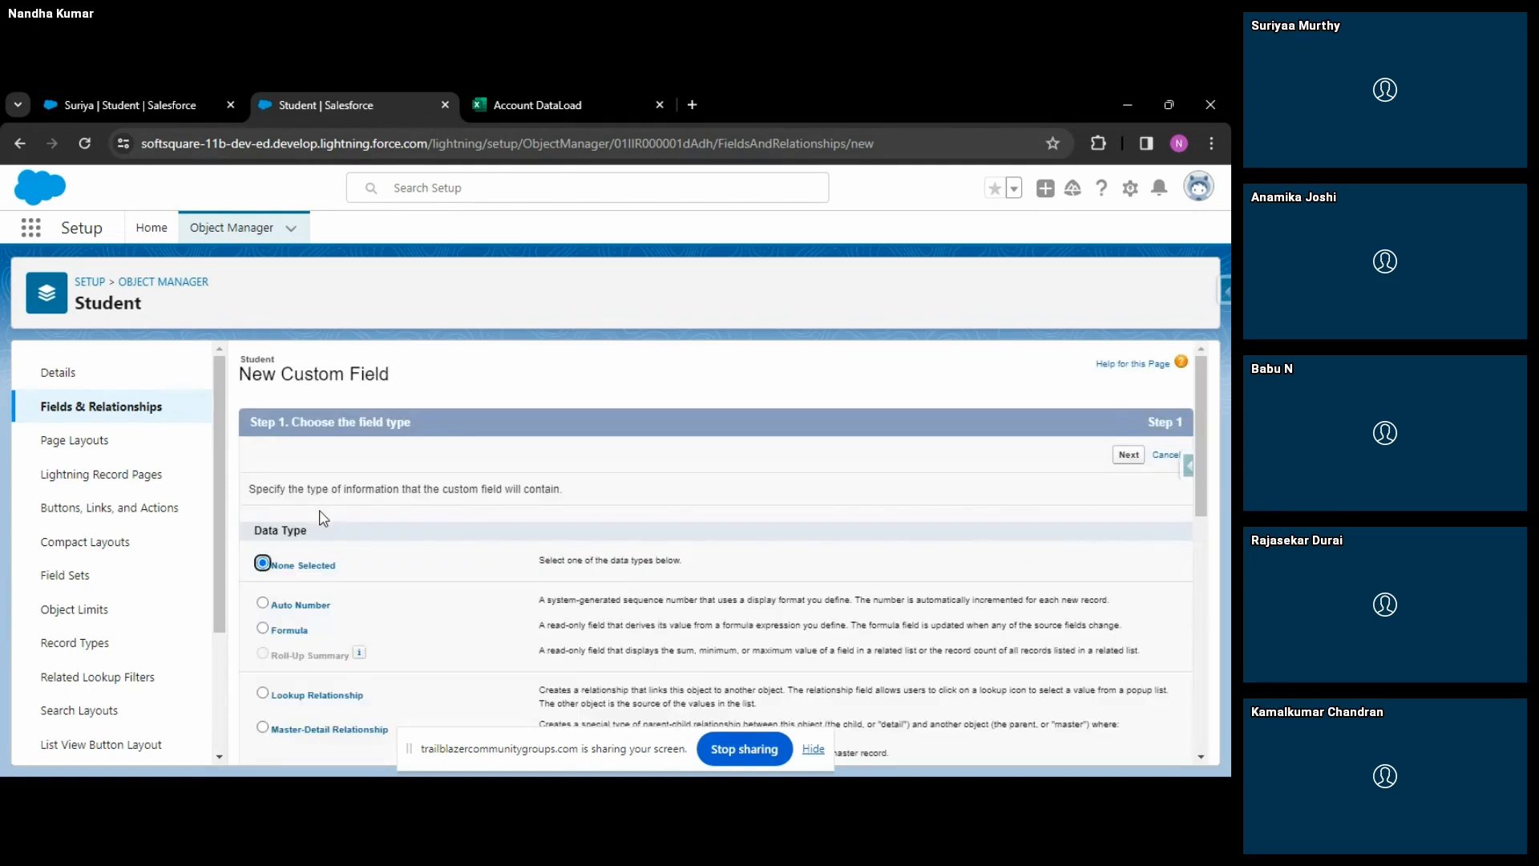
pyautogui.scroll(-6, 333, 532)
pyautogui.scroll(-3, 368, 563)
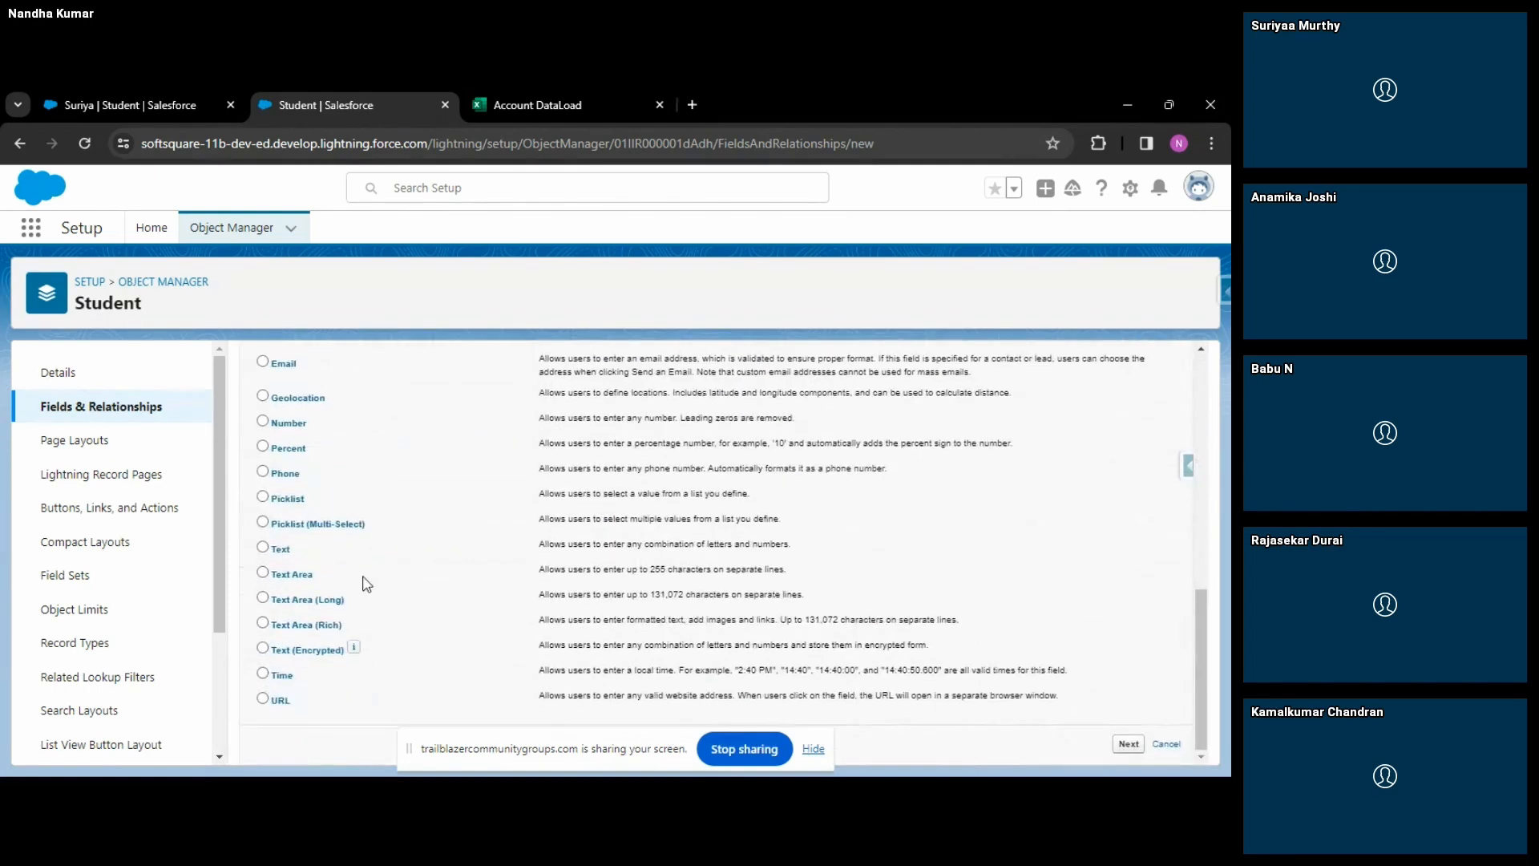
pyautogui.click(278, 523)
pyautogui.scroll(10, 697, 533)
pyautogui.click(1128, 450)
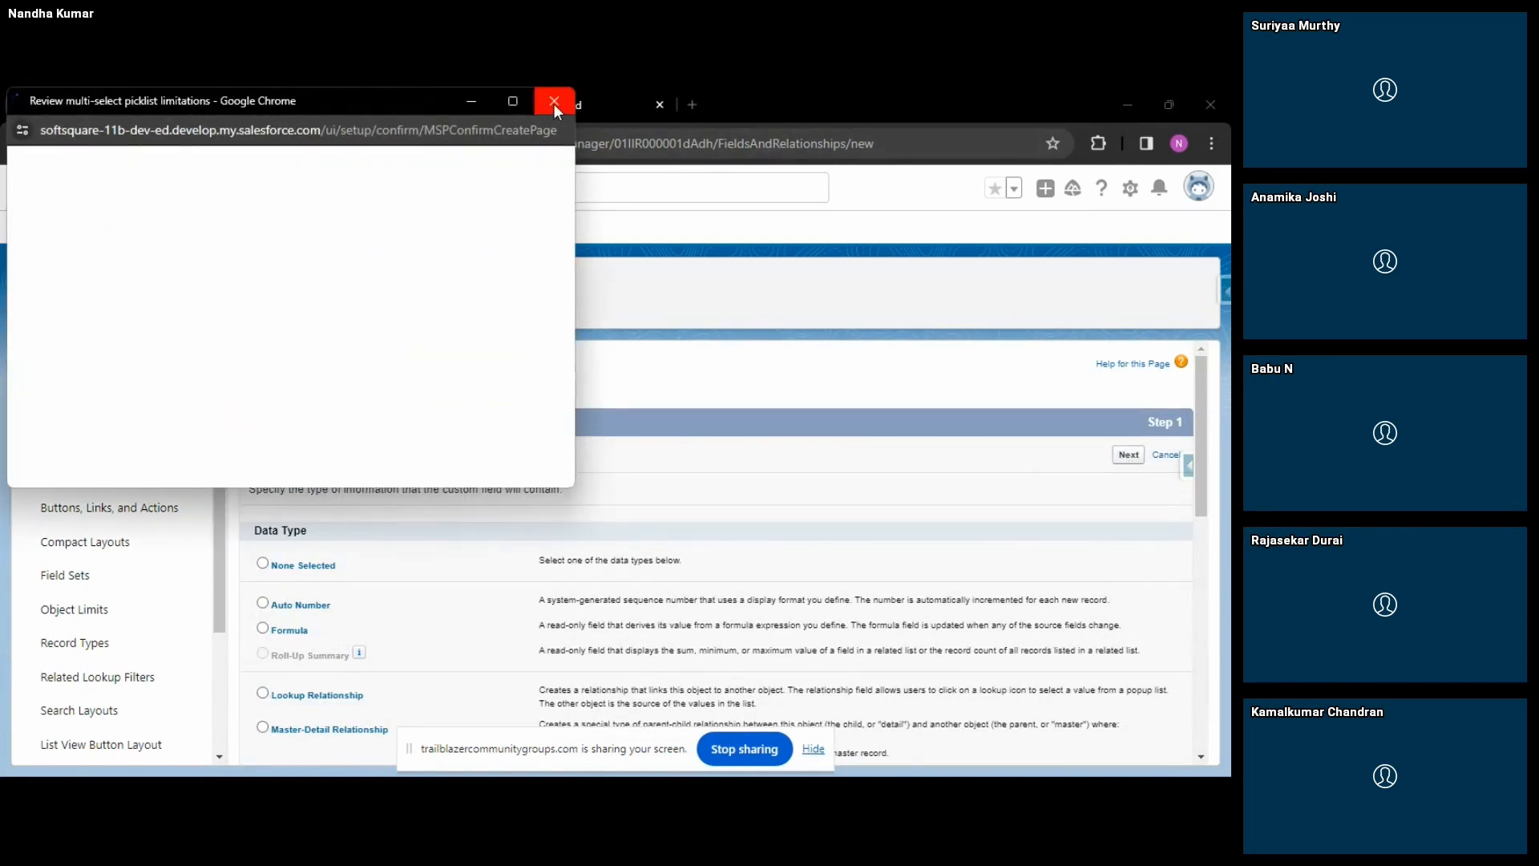
pyautogui.click(554, 102)
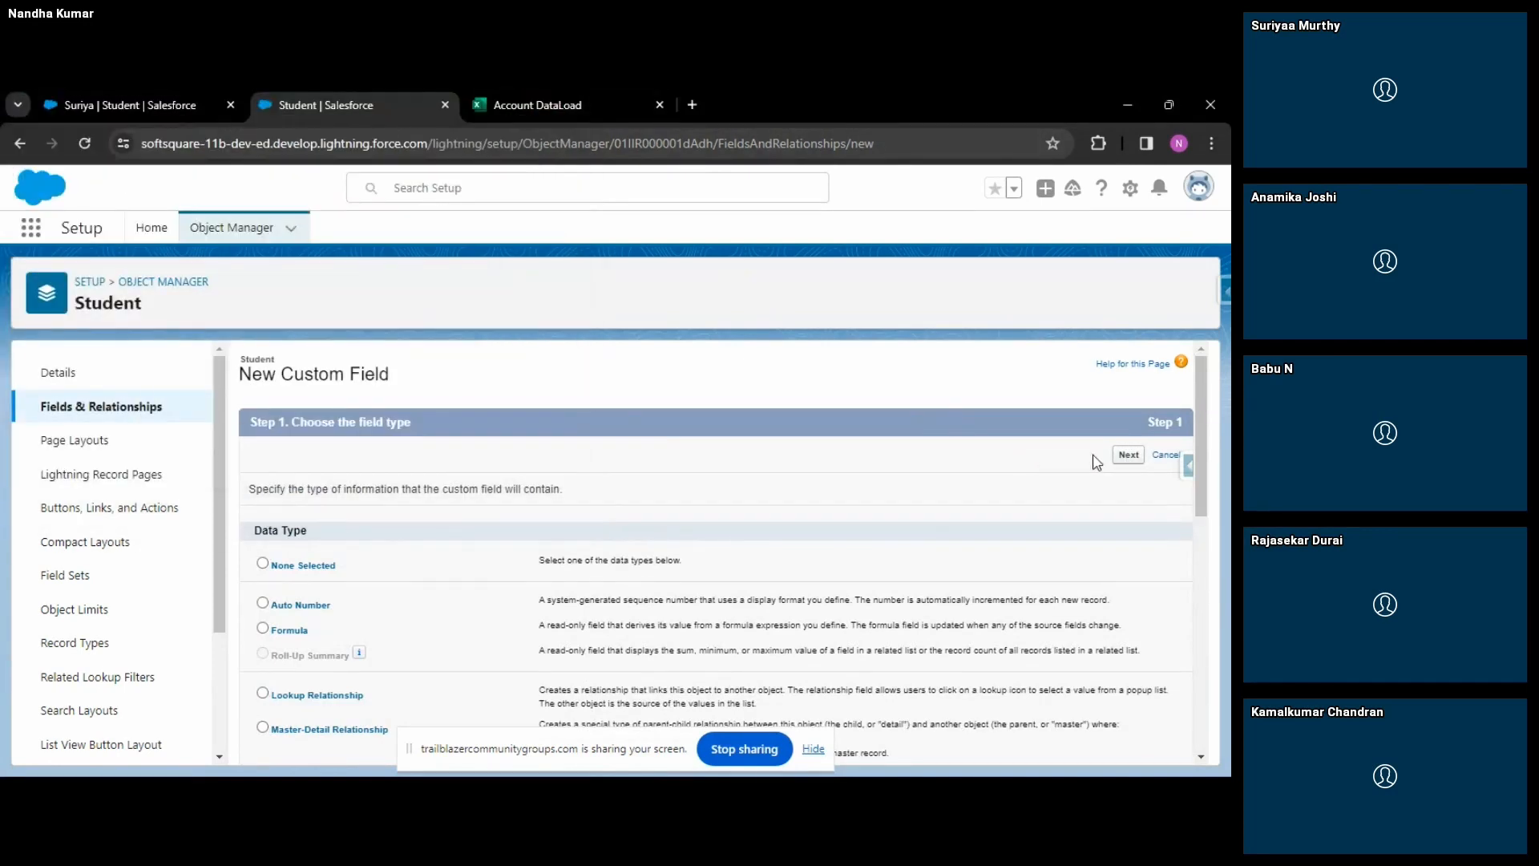
pyautogui.click(1135, 457)
# Check the existing student record, return to the new field's details and set its label to Hobbies.
pyautogui.click(153, 104)
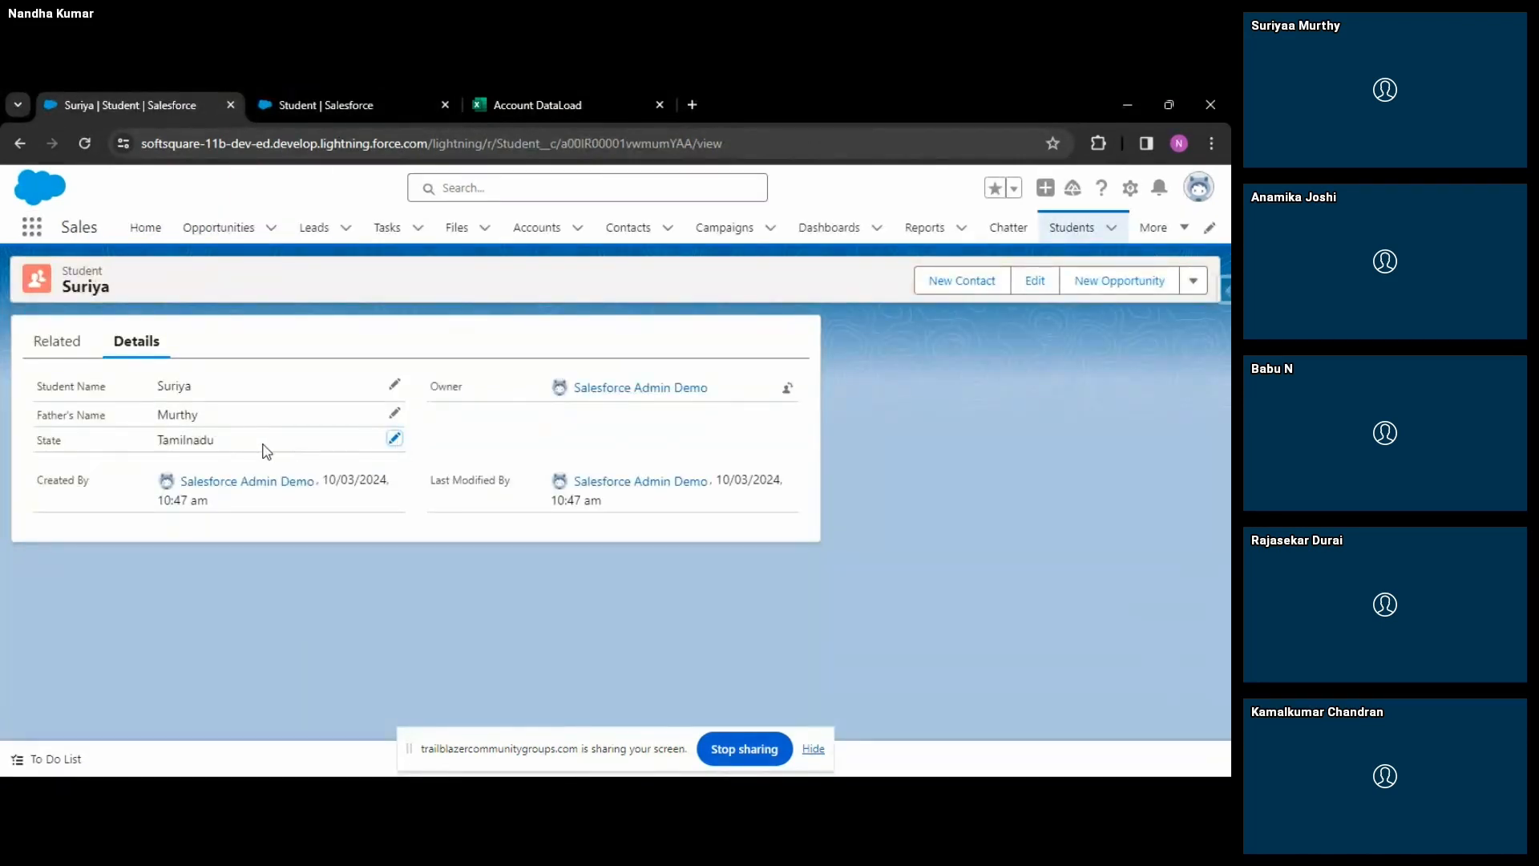
pyautogui.click(363, 96)
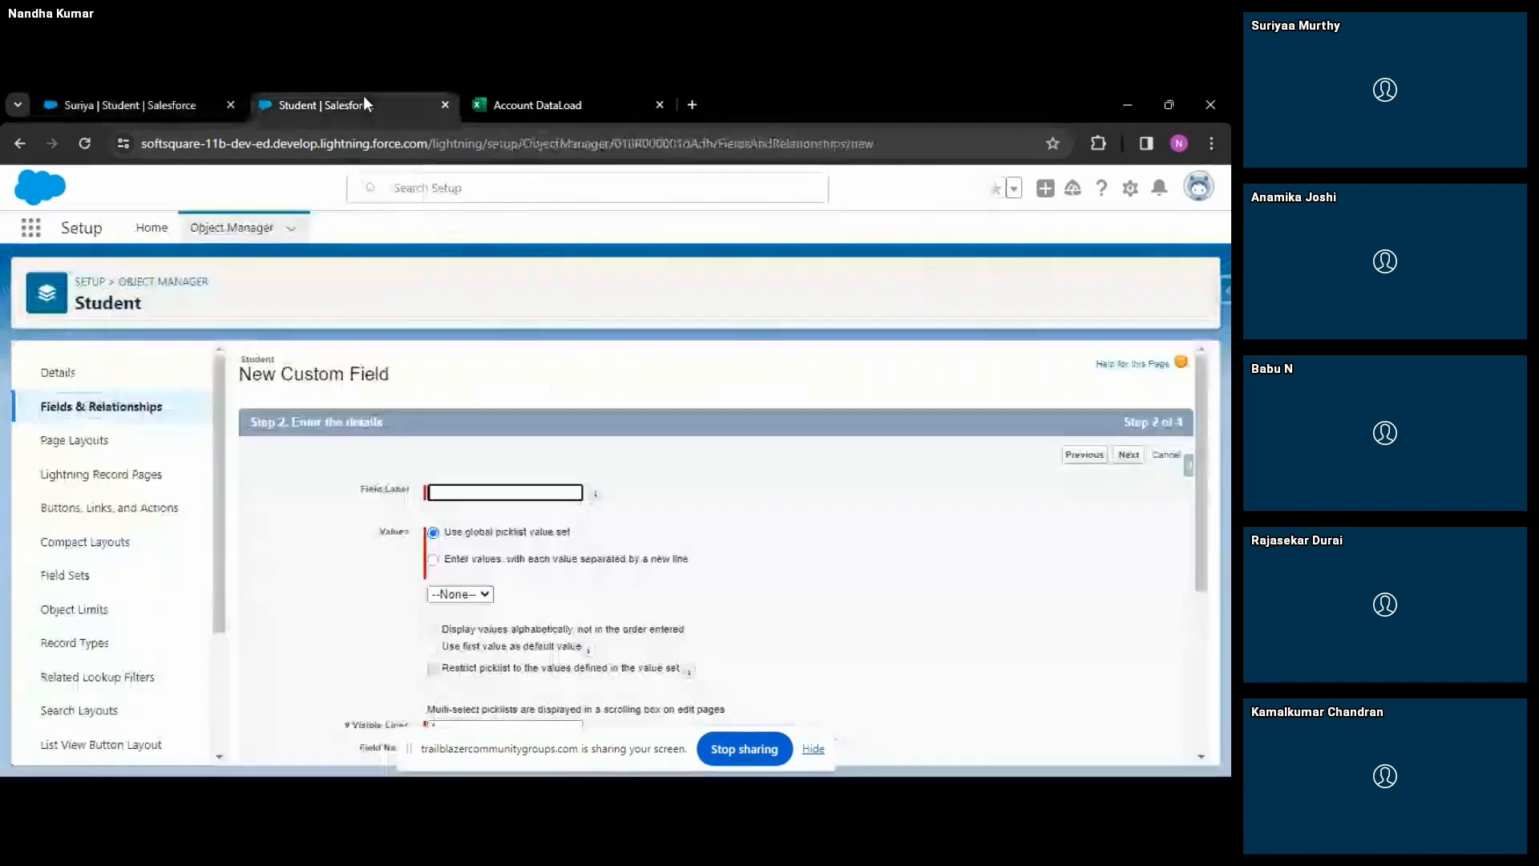
pyautogui.click(445, 493)
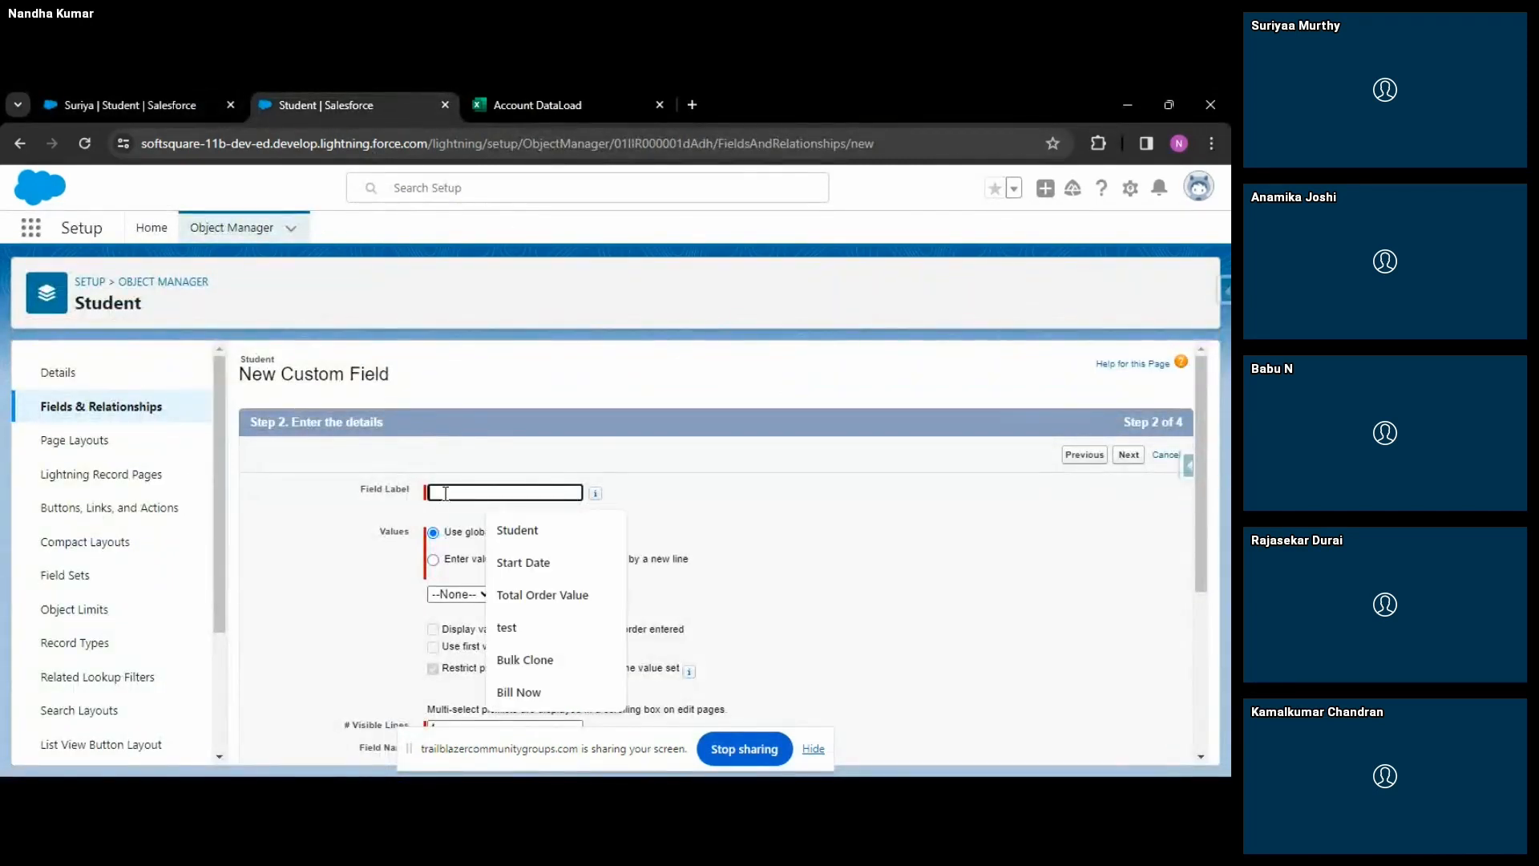
pyautogui.write('Ho')
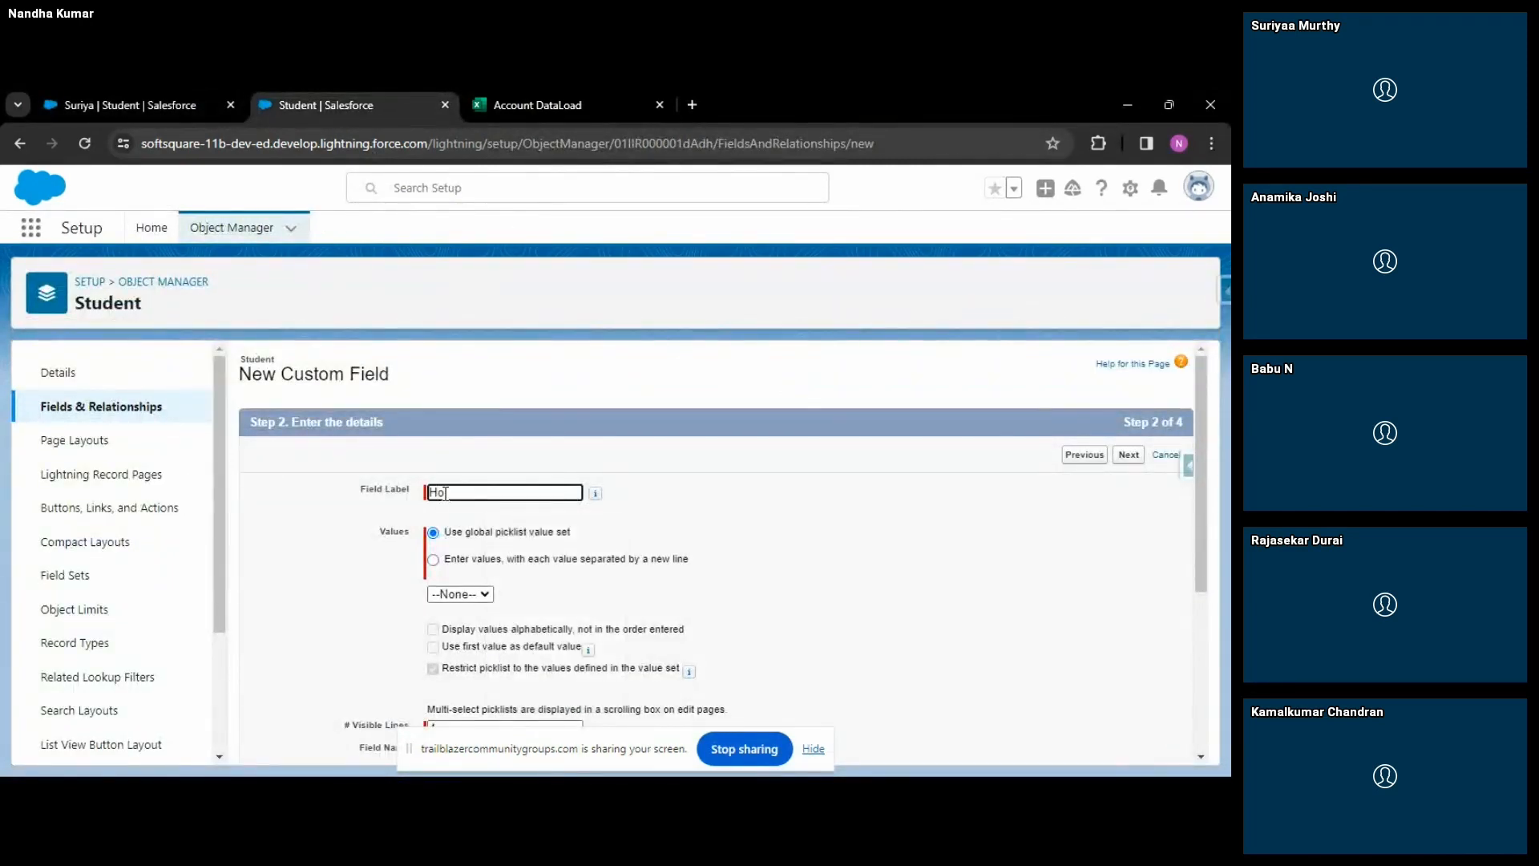
pyautogui.write('bby')
pyautogui.doubleClick(507, 487)
pyautogui.click(507, 487)
pyautogui.press('BackSpace')
pyautogui.write('ies')
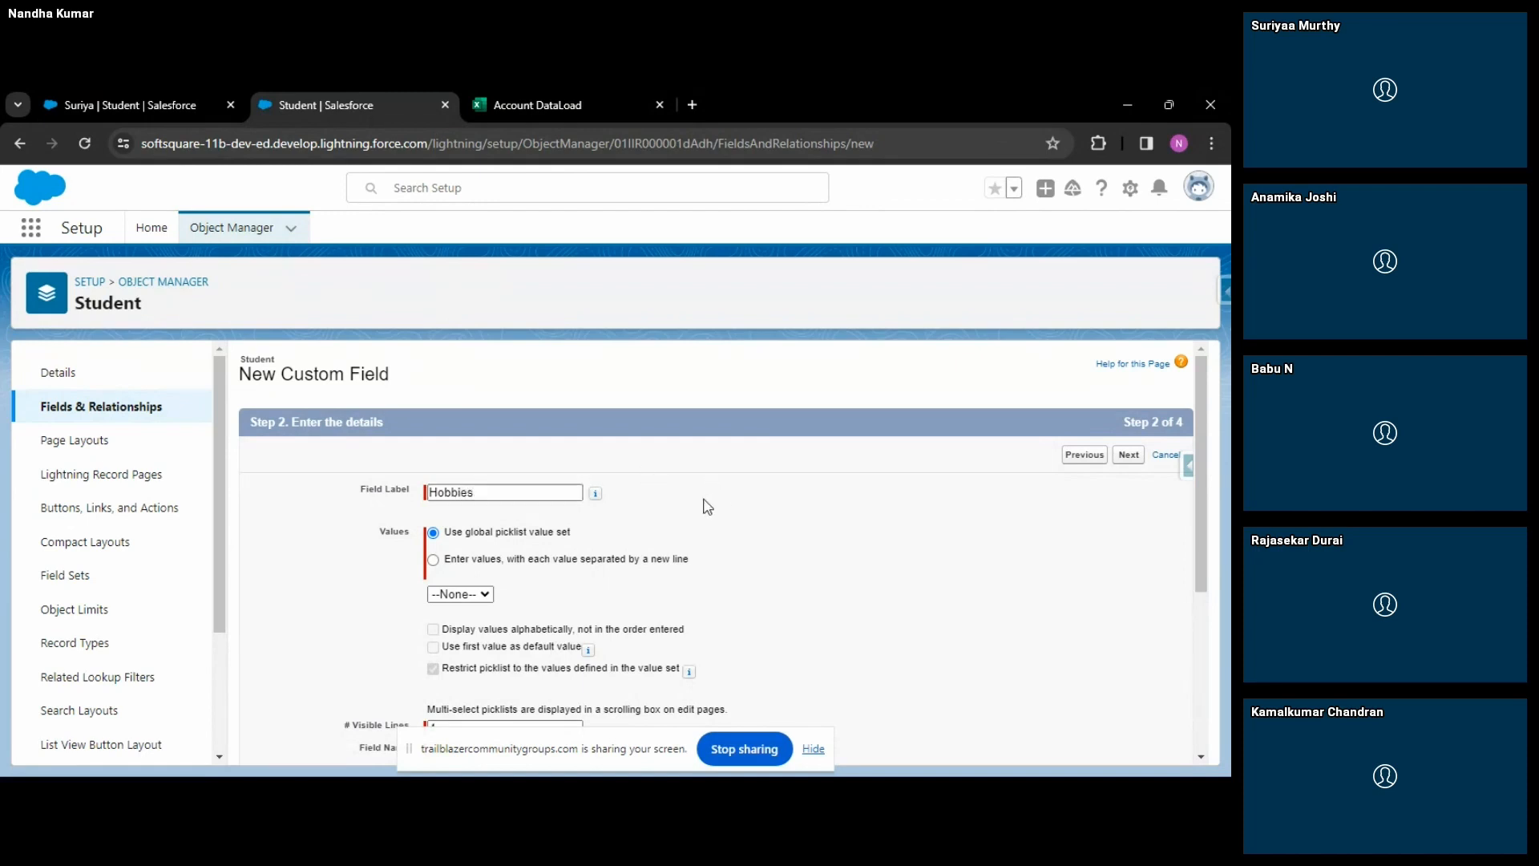
# Choose to enter the field's own values and list Reading, Walking, Cycling, Swiming and Gym on separate lines.
pyautogui.click(432, 559)
pyautogui.click(437, 603)
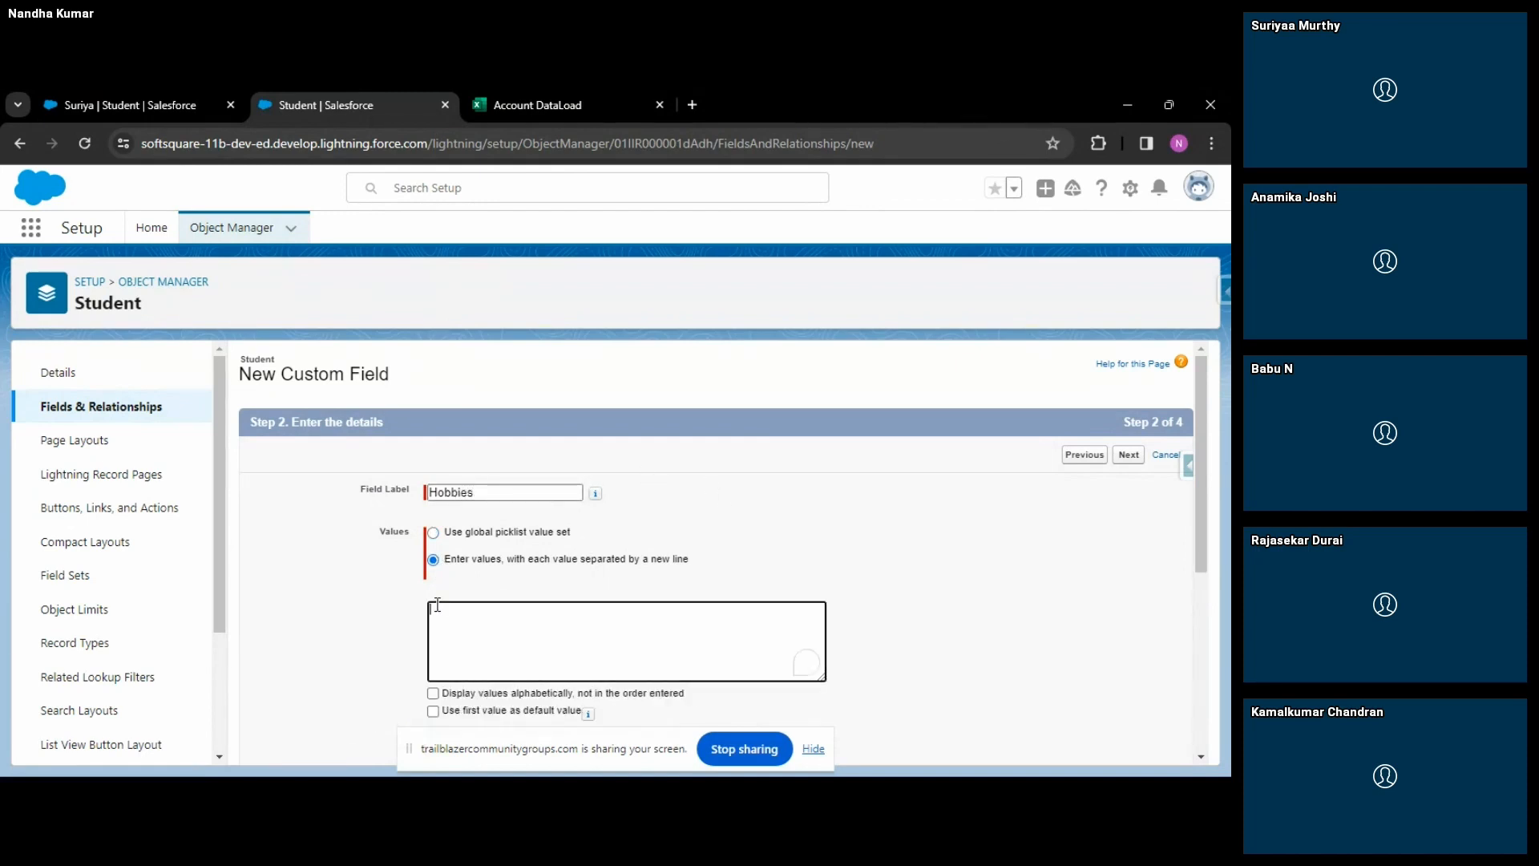
pyautogui.write('Reading')
pyautogui.press('Return')
pyautogui.write('Walking')
pyautogui.press('Return')
pyautogui.write('Cycling')
pyautogui.press('Return')
pyautogui.write('Swi')
pyautogui.write('n')
pyautogui.write('ming')
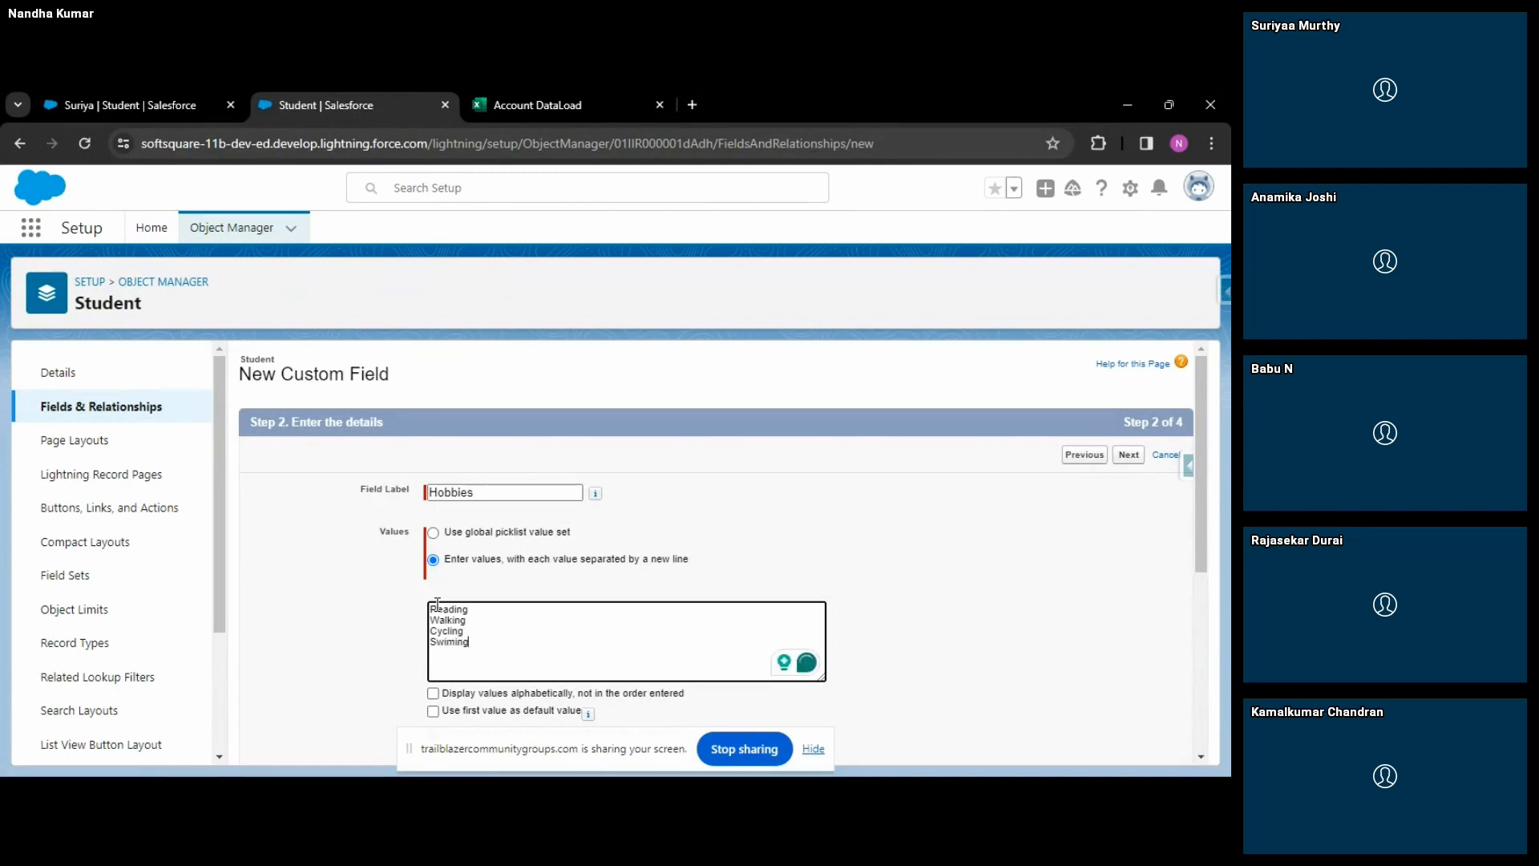
pyautogui.press('Return')
pyautogui.write('Gym')
# Correct the spelling of the value Swiming to Swimming using the suggested correction.
pyautogui.scroll(-2, 437, 603)
pyautogui.scroll(-1, 651, 587)
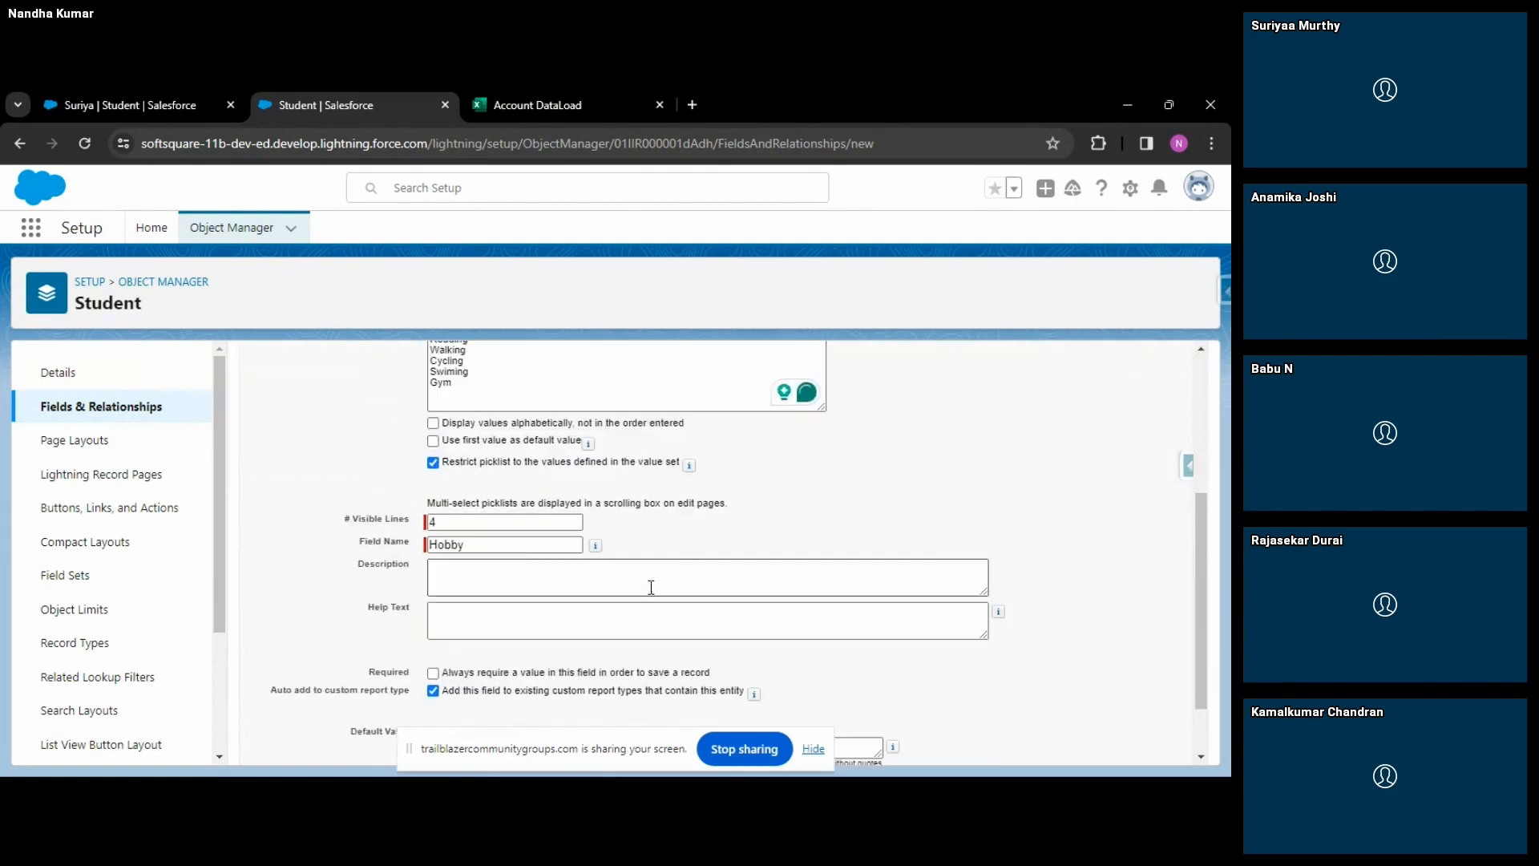
pyautogui.scroll(1, 456, 529)
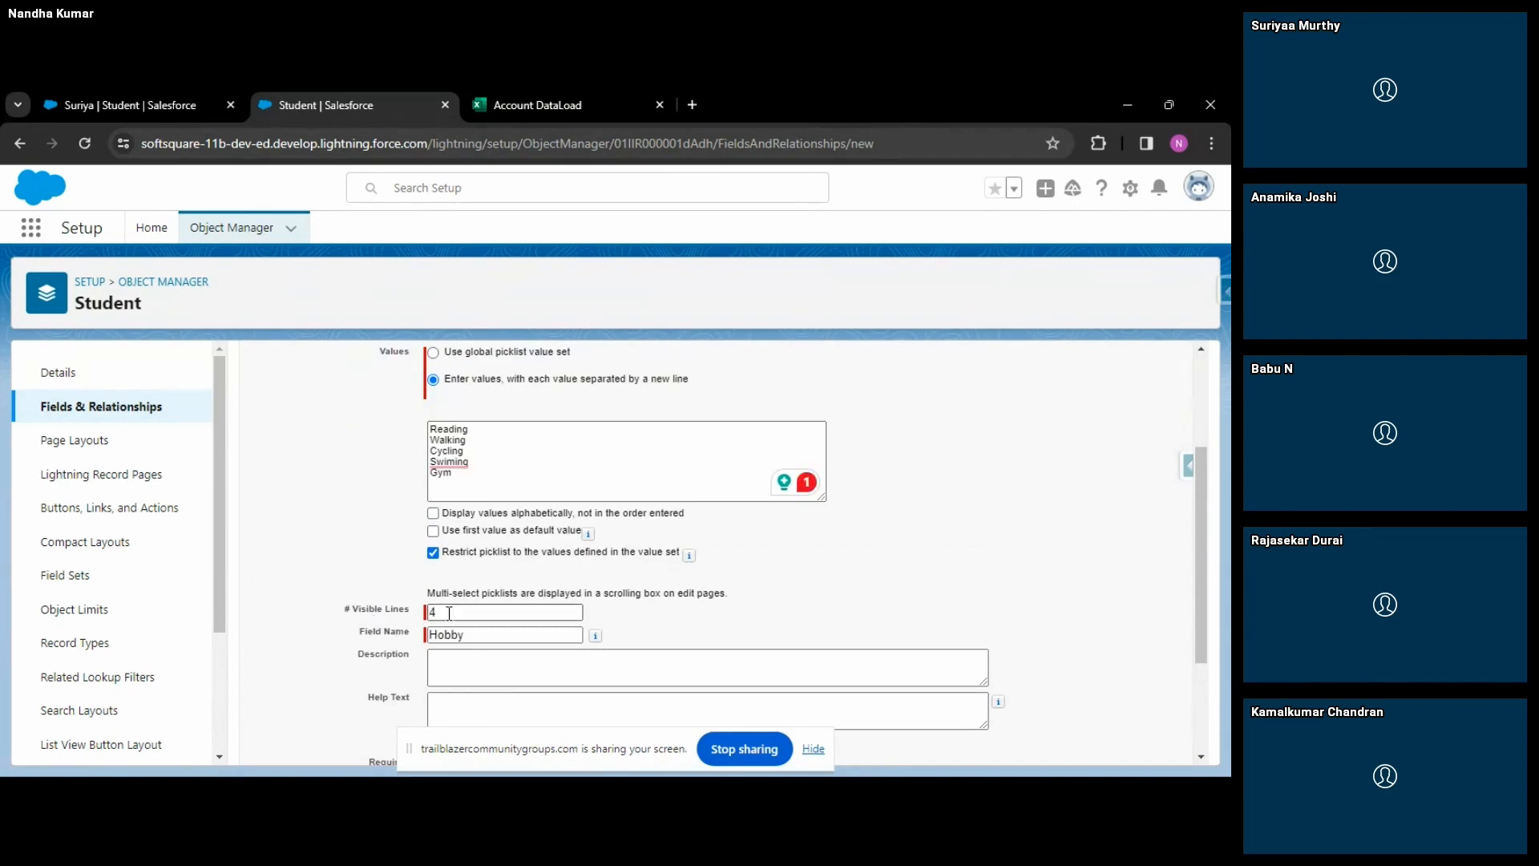
pyautogui.click(449, 462)
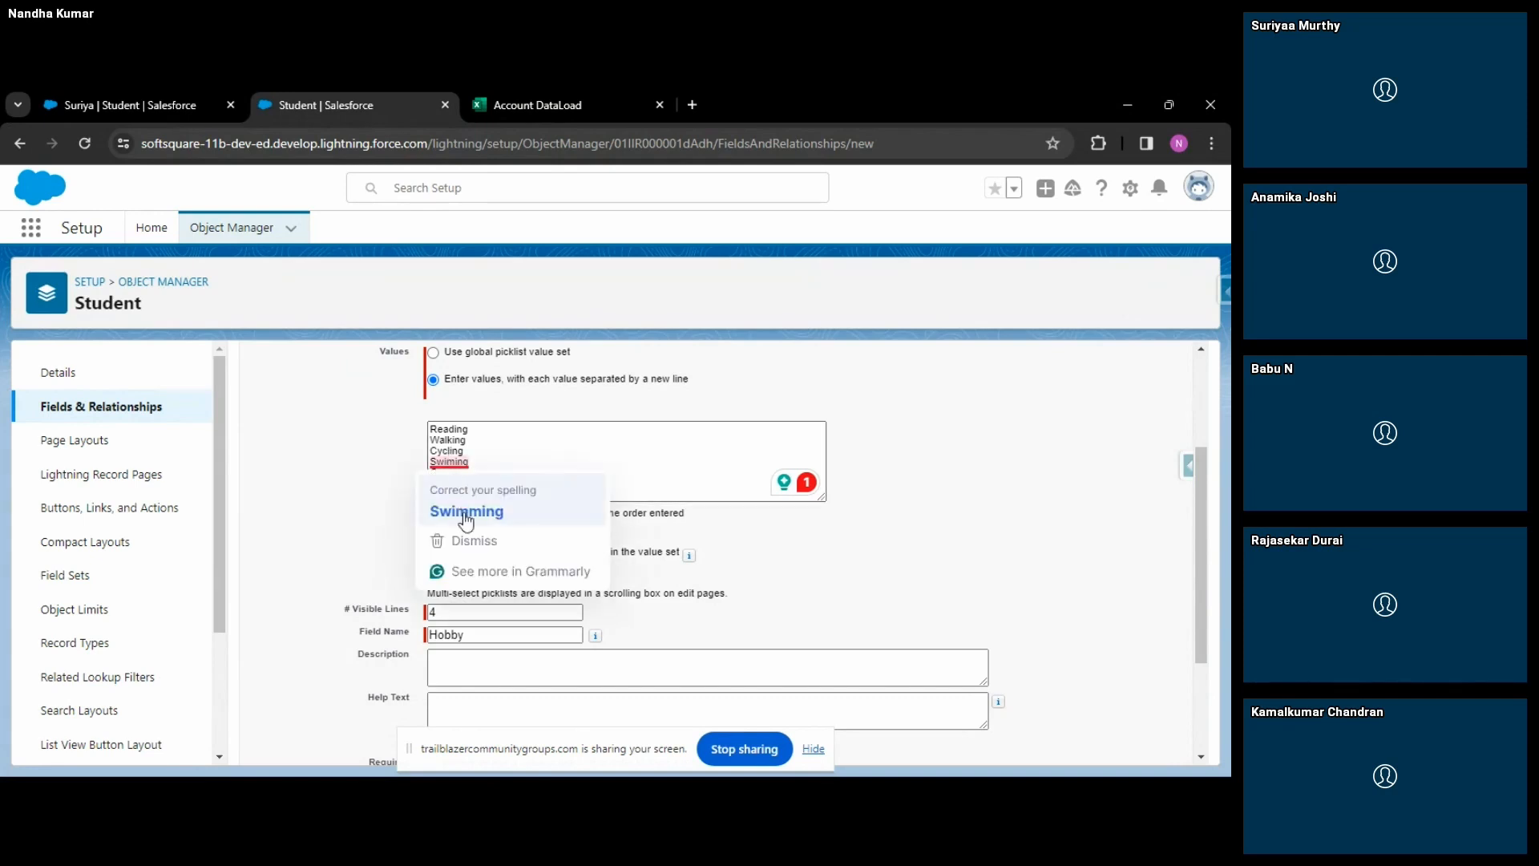
pyautogui.click(466, 513)
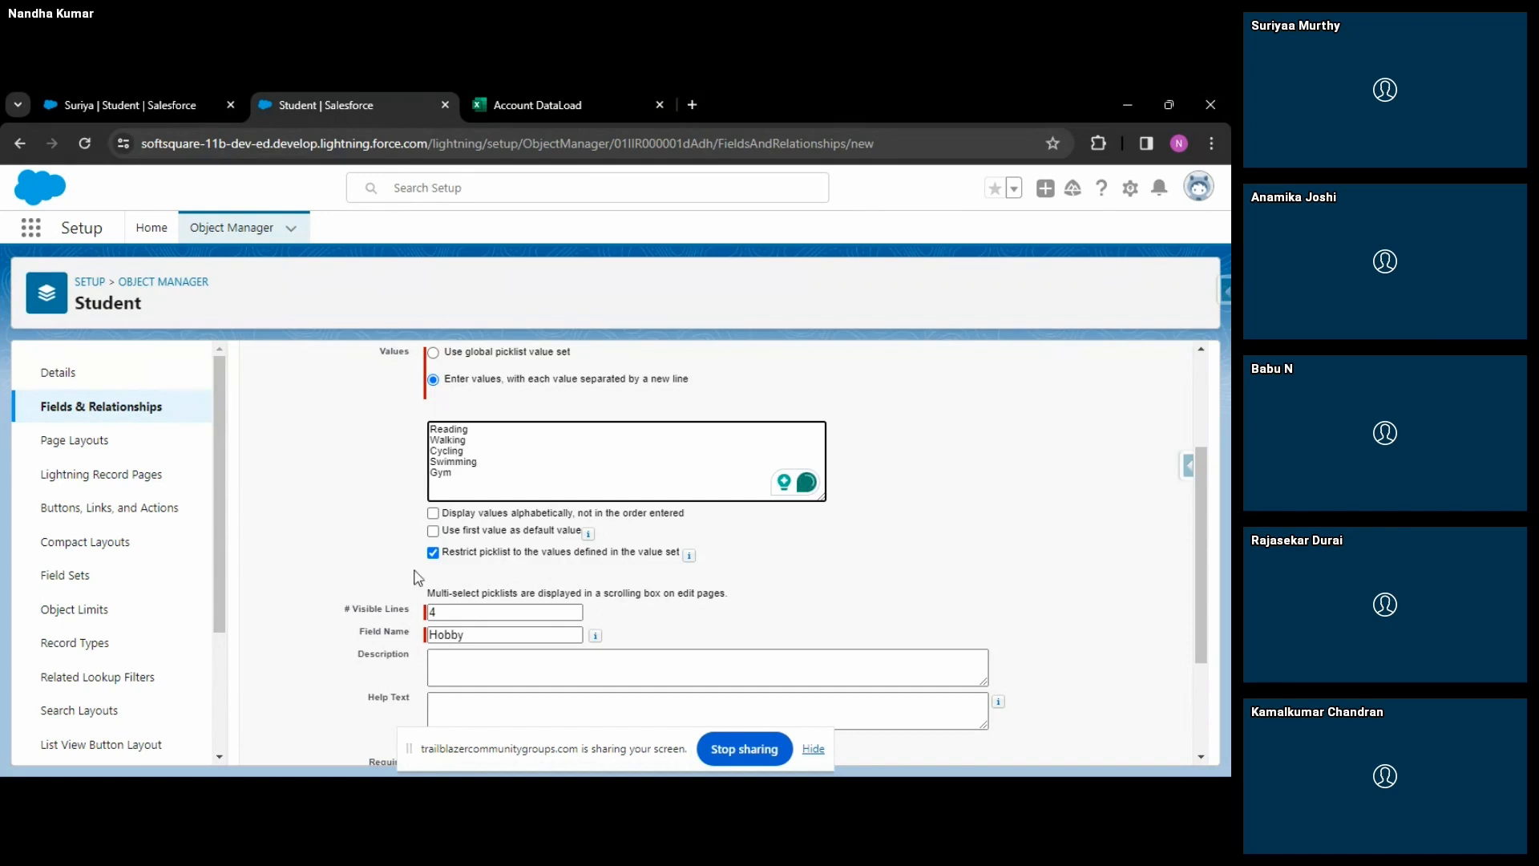
# Set the number of visible lines for the multi-select picklist to 3.
pyautogui.click(463, 609)
pyautogui.press('BackSpace')
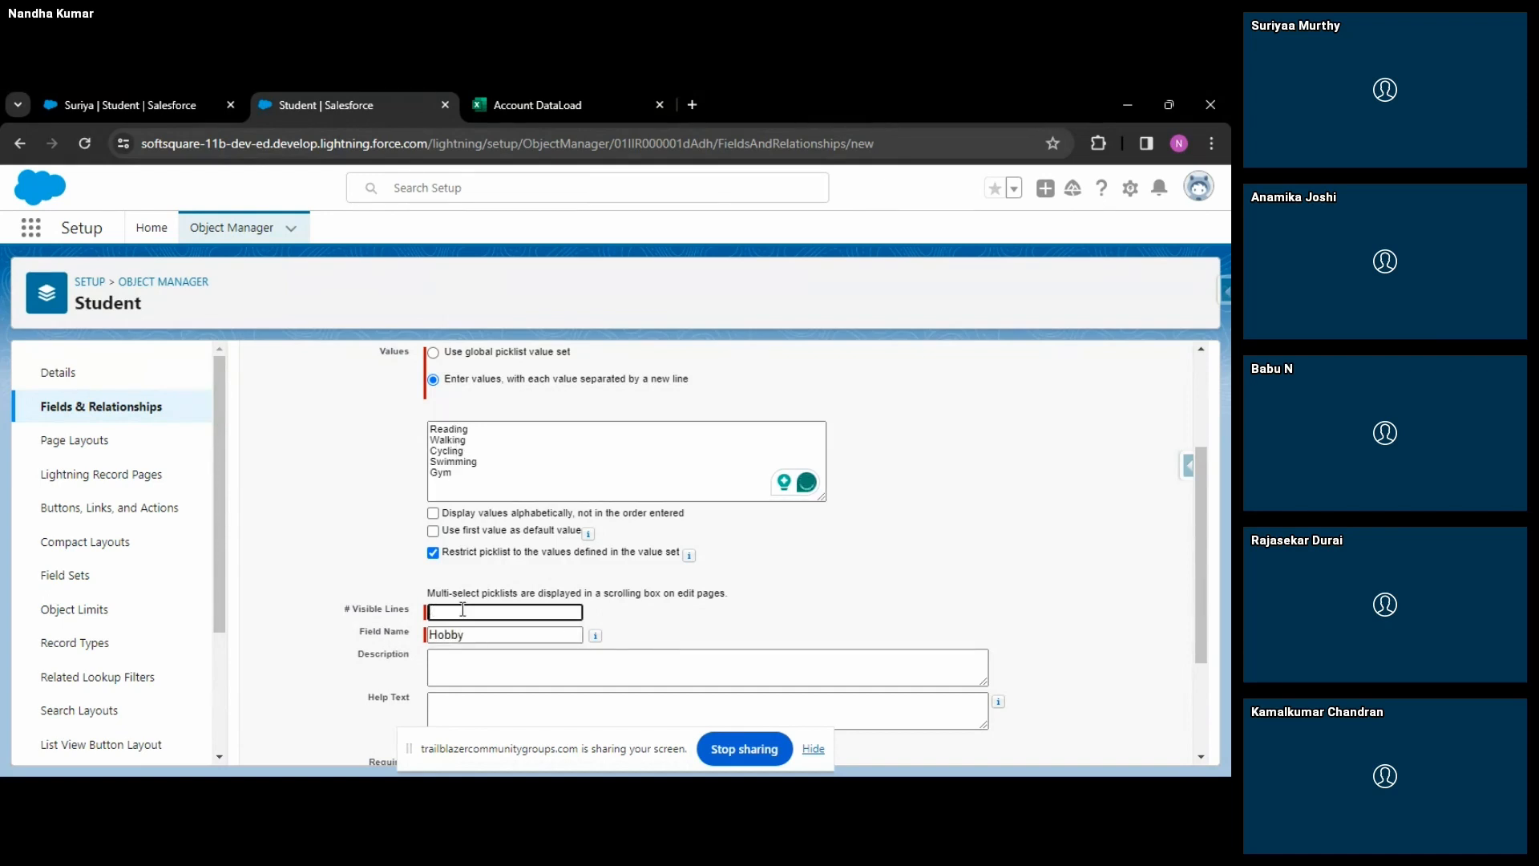
pyautogui.write('3')
pyautogui.click(404, 574)
# Keep the default field-level security and the Student Layout assignment, and save the Hobbies field.
pyautogui.scroll(-1, 409, 598)
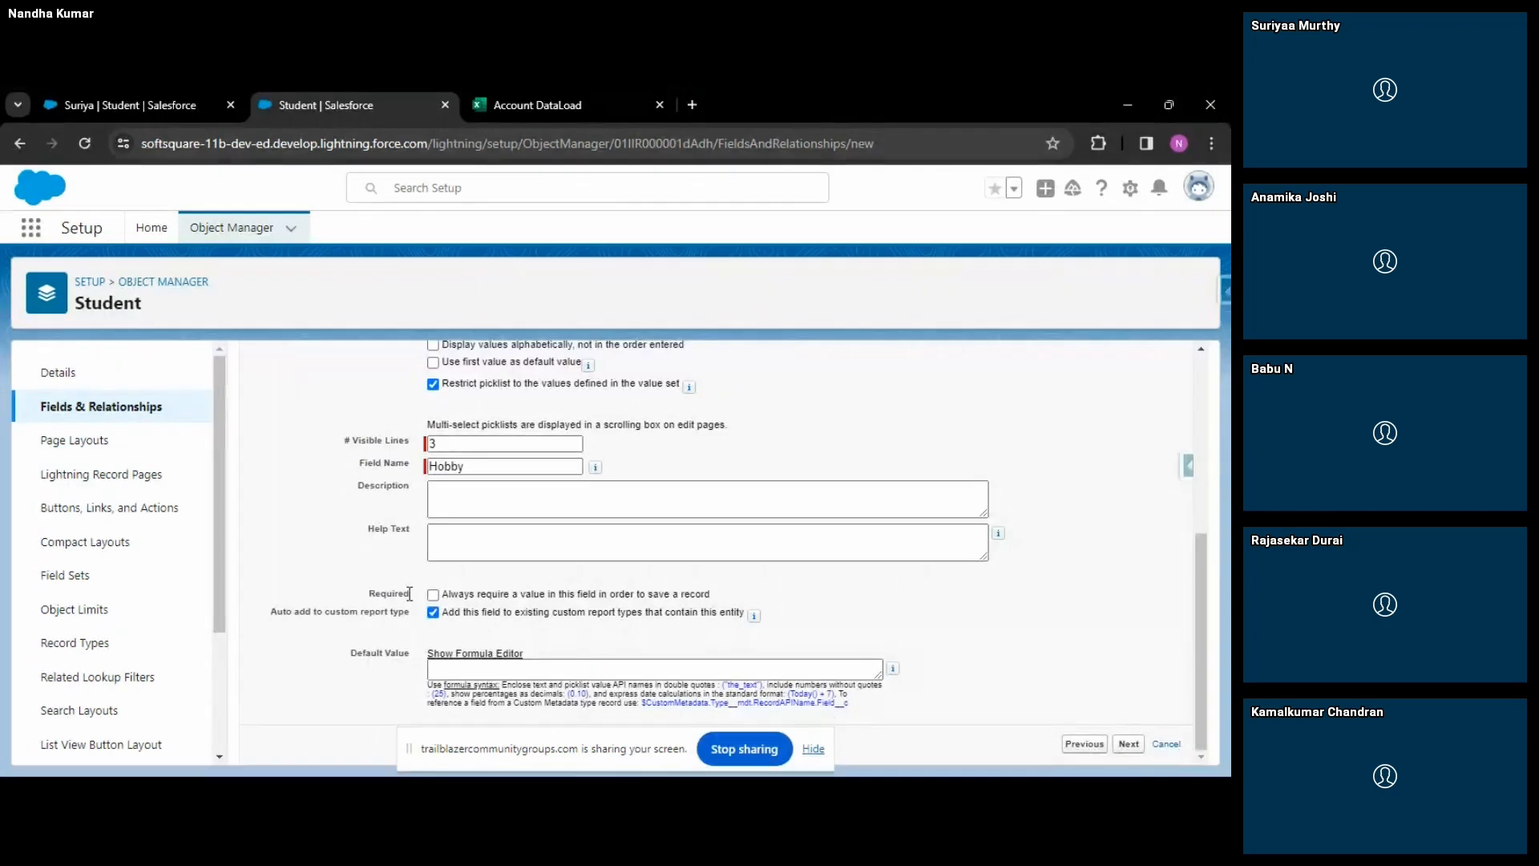
pyautogui.click(1120, 748)
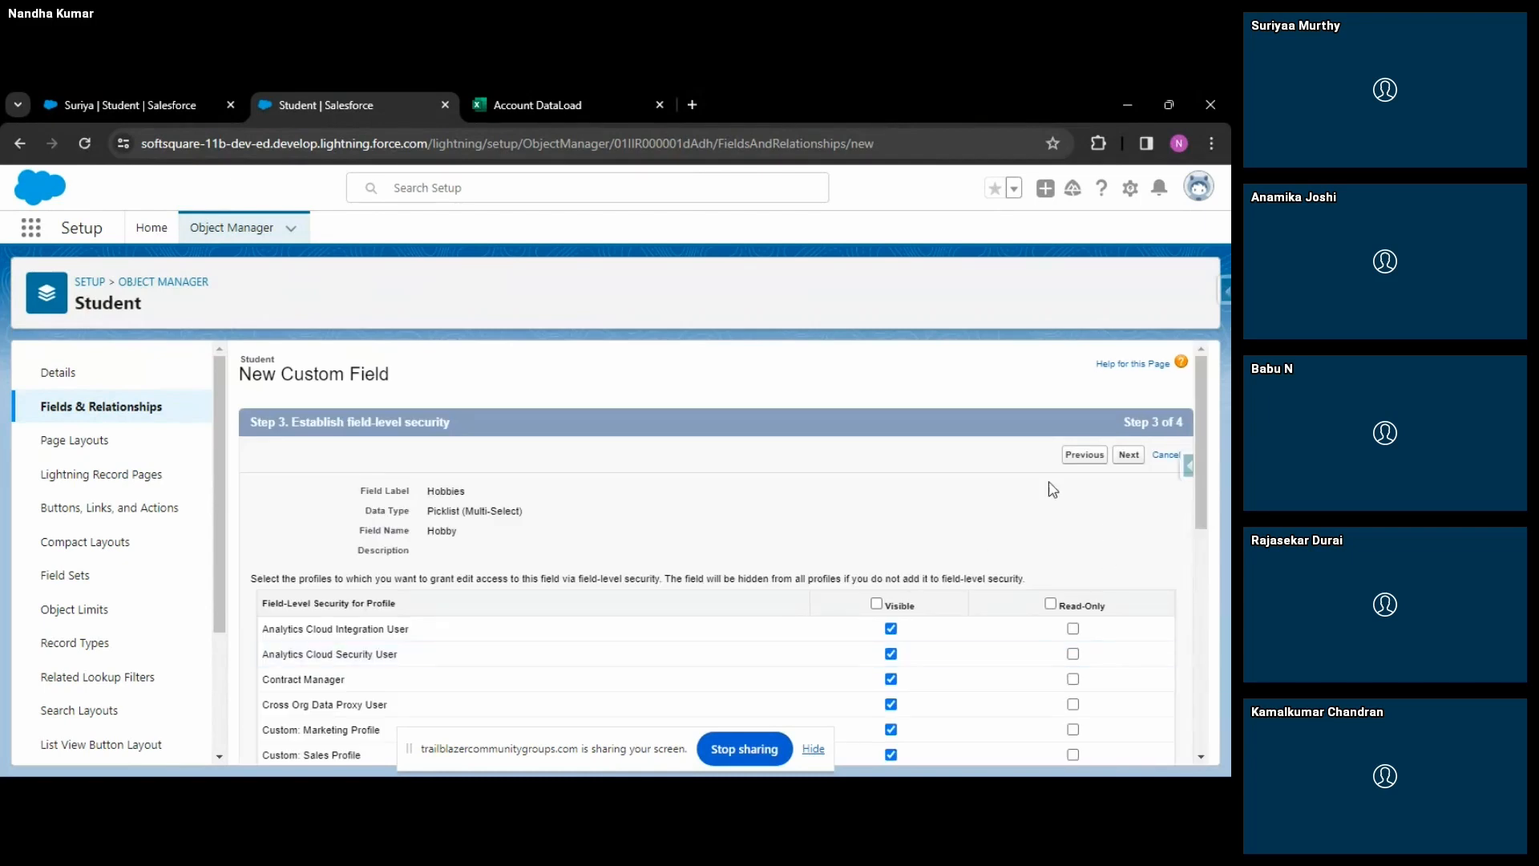
pyautogui.click(1129, 456)
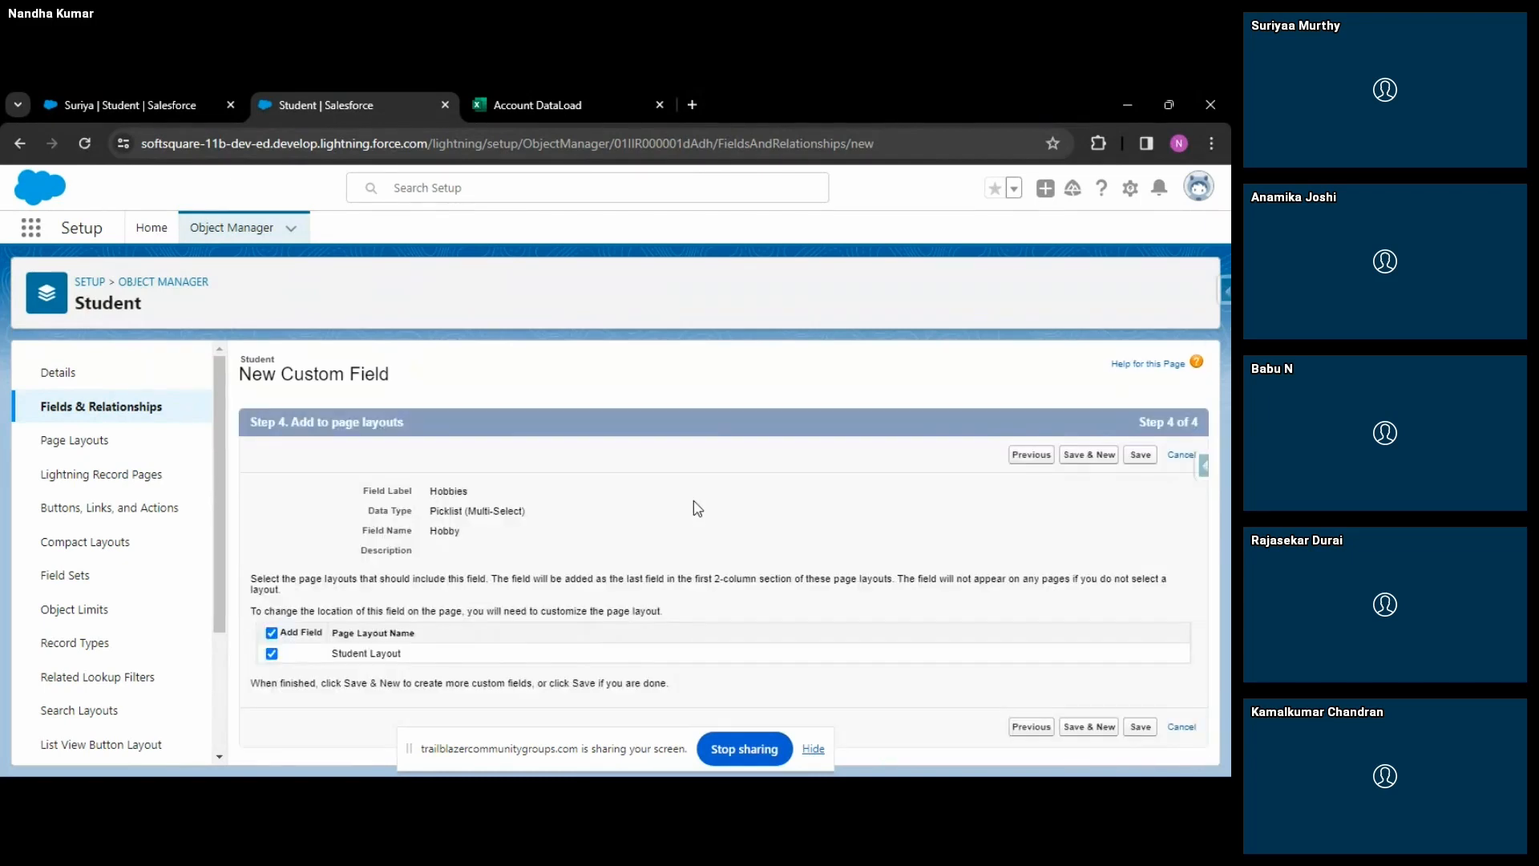
pyautogui.click(1142, 456)
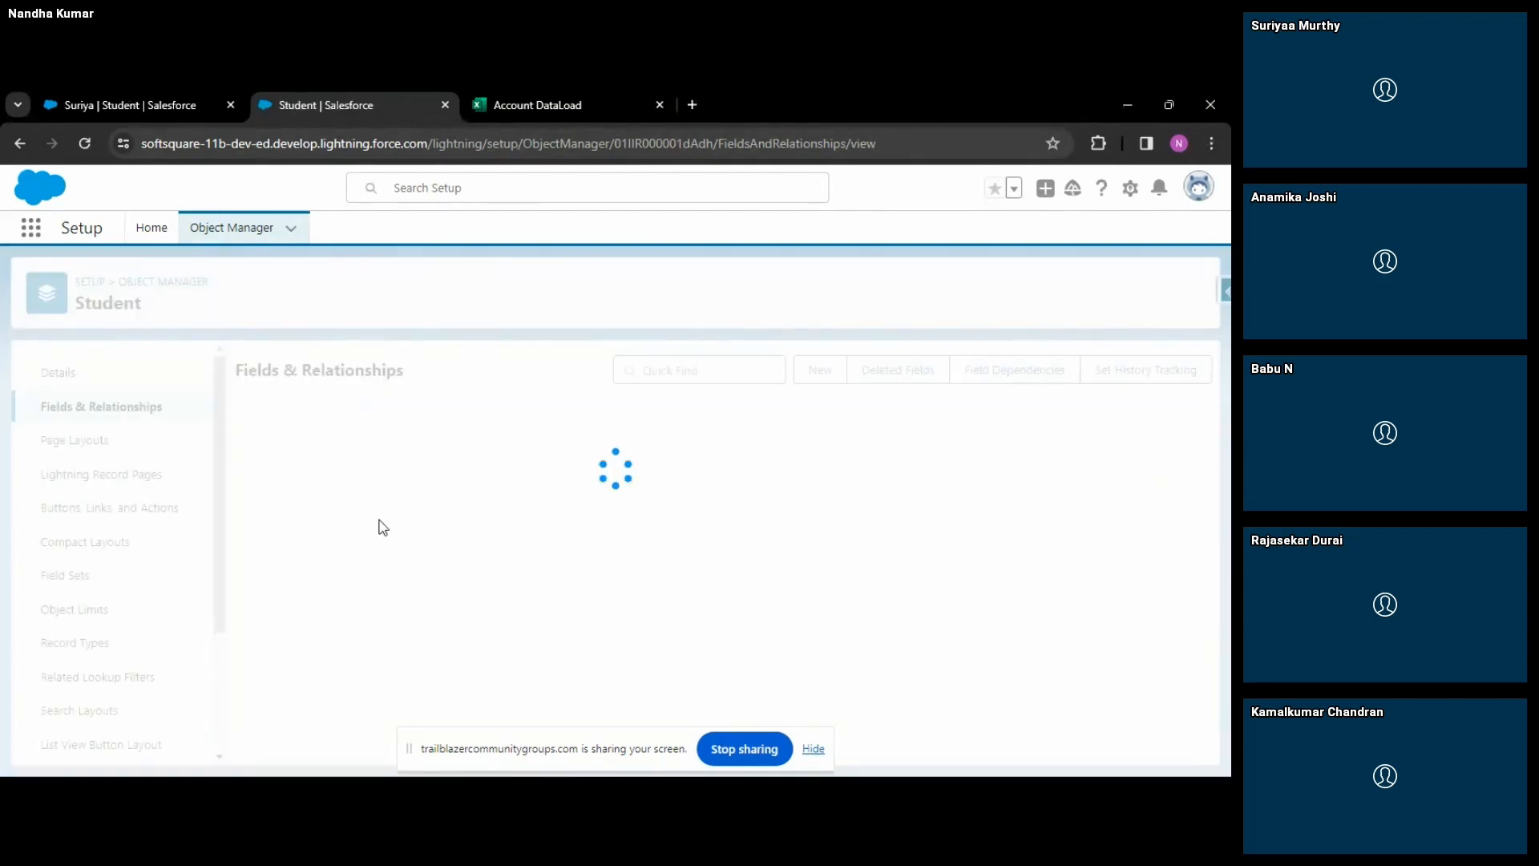
# Reload the existing student record, and open the New Student form from the Students list to check for the Hobbies field.
pyautogui.click(135, 103)
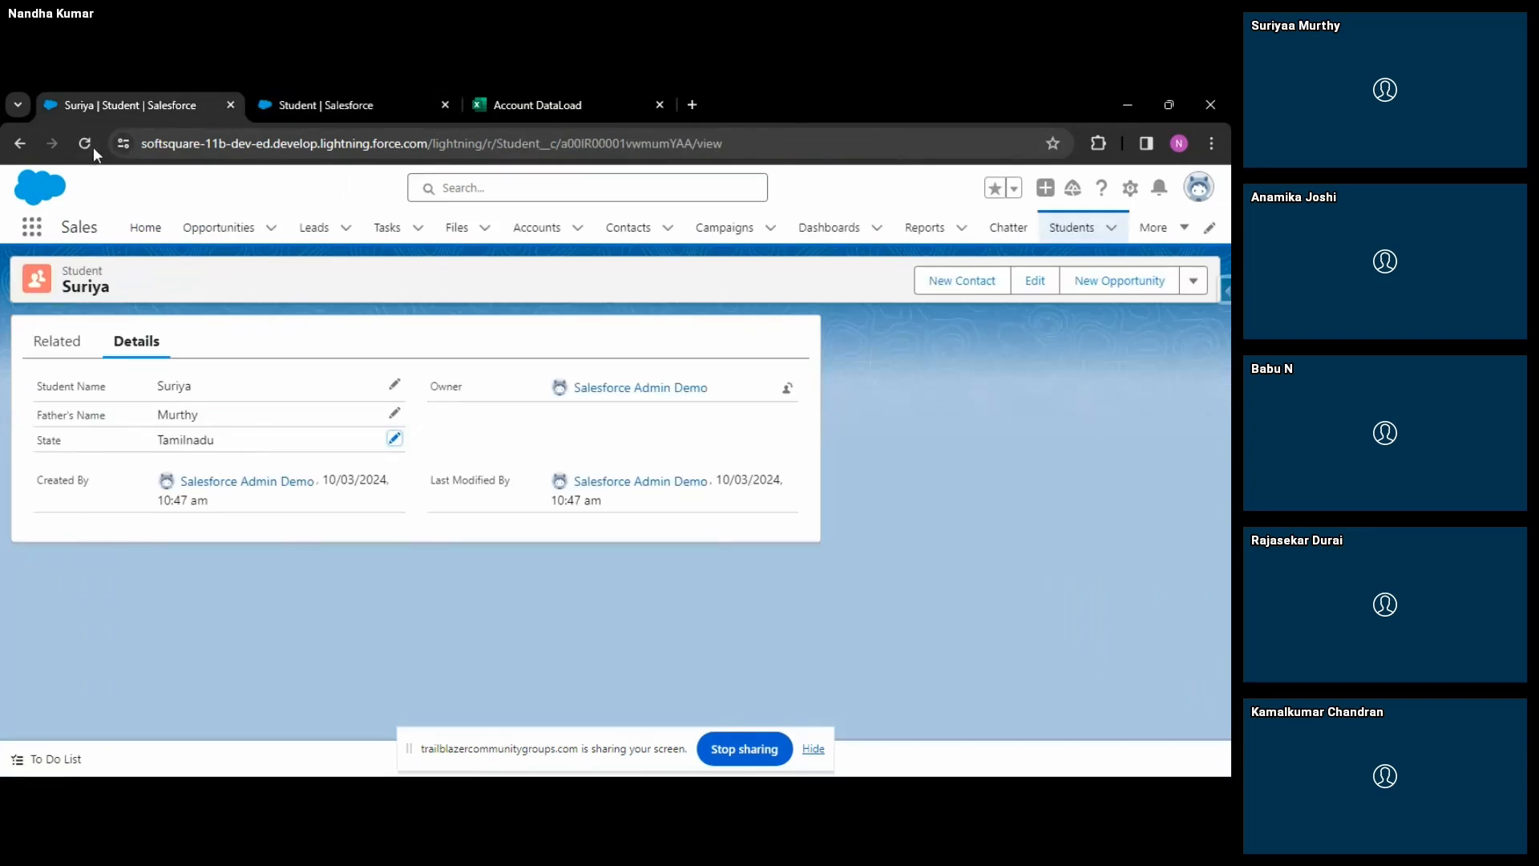
pyautogui.click(93, 146)
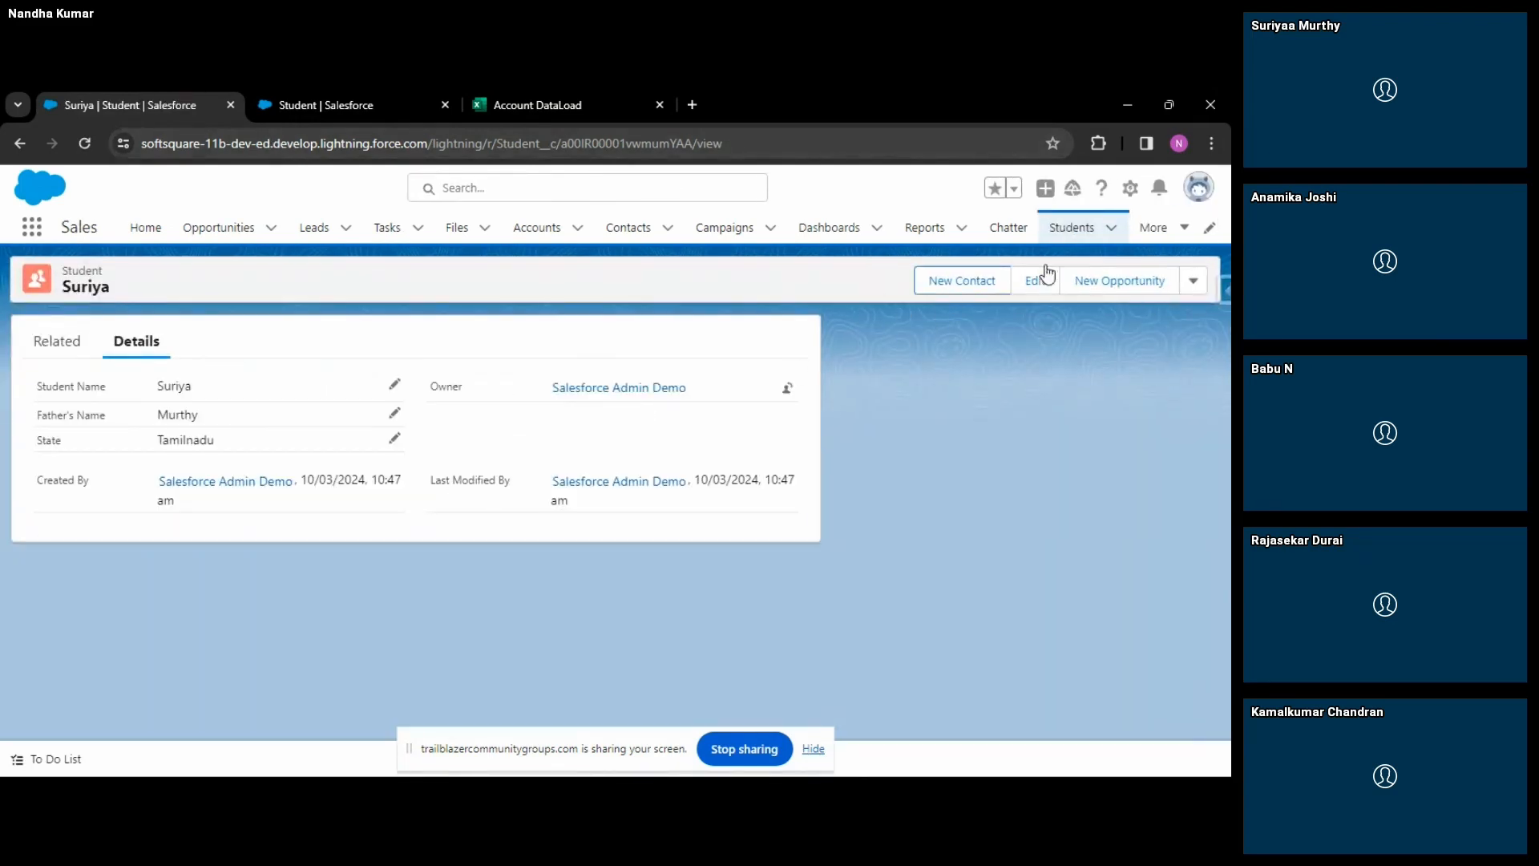
pyautogui.click(1071, 227)
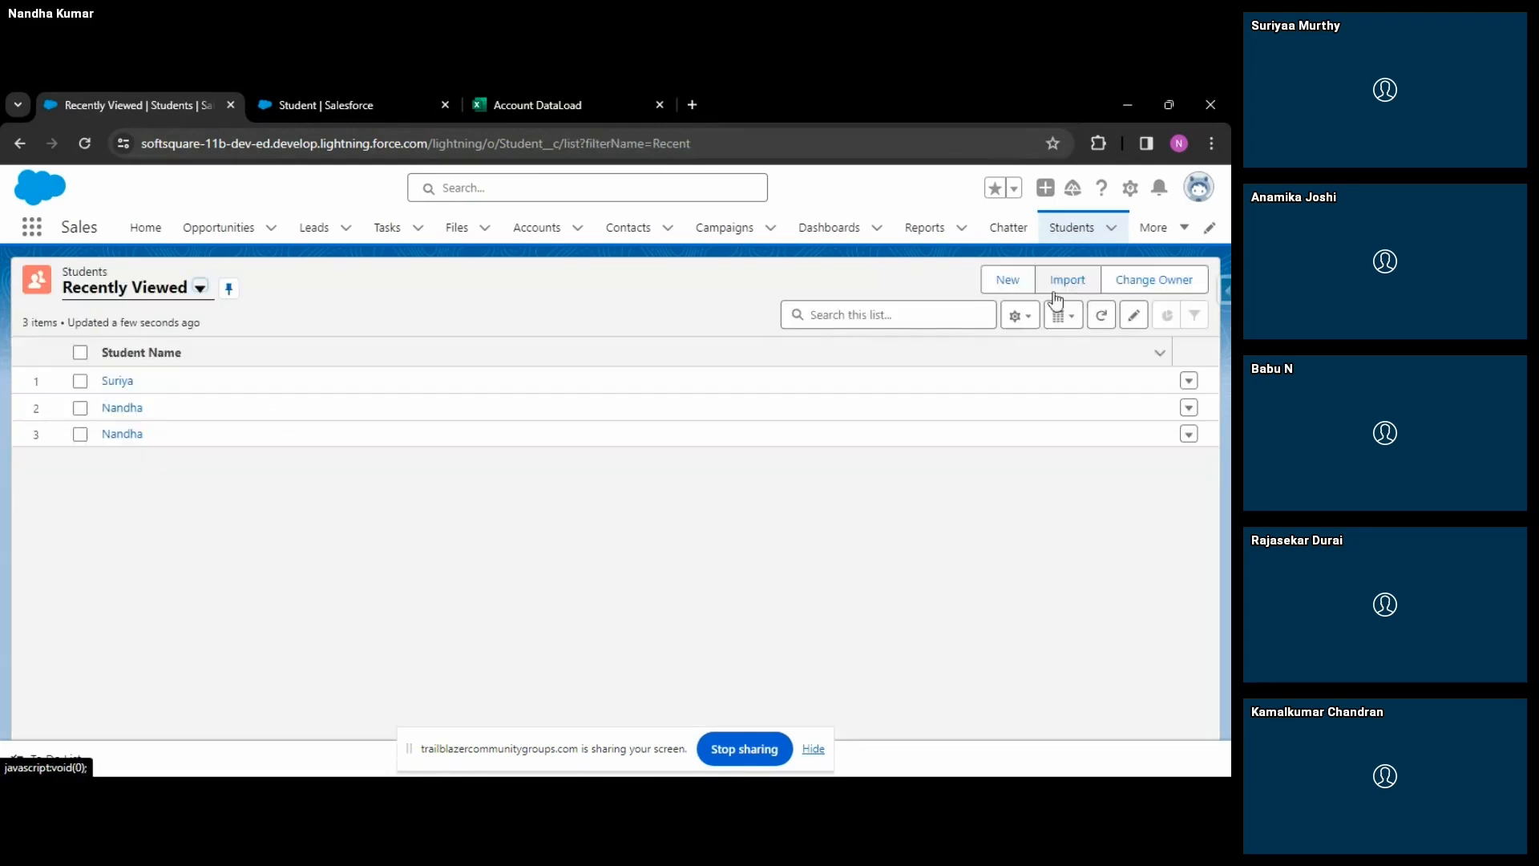
pyautogui.click(1005, 279)
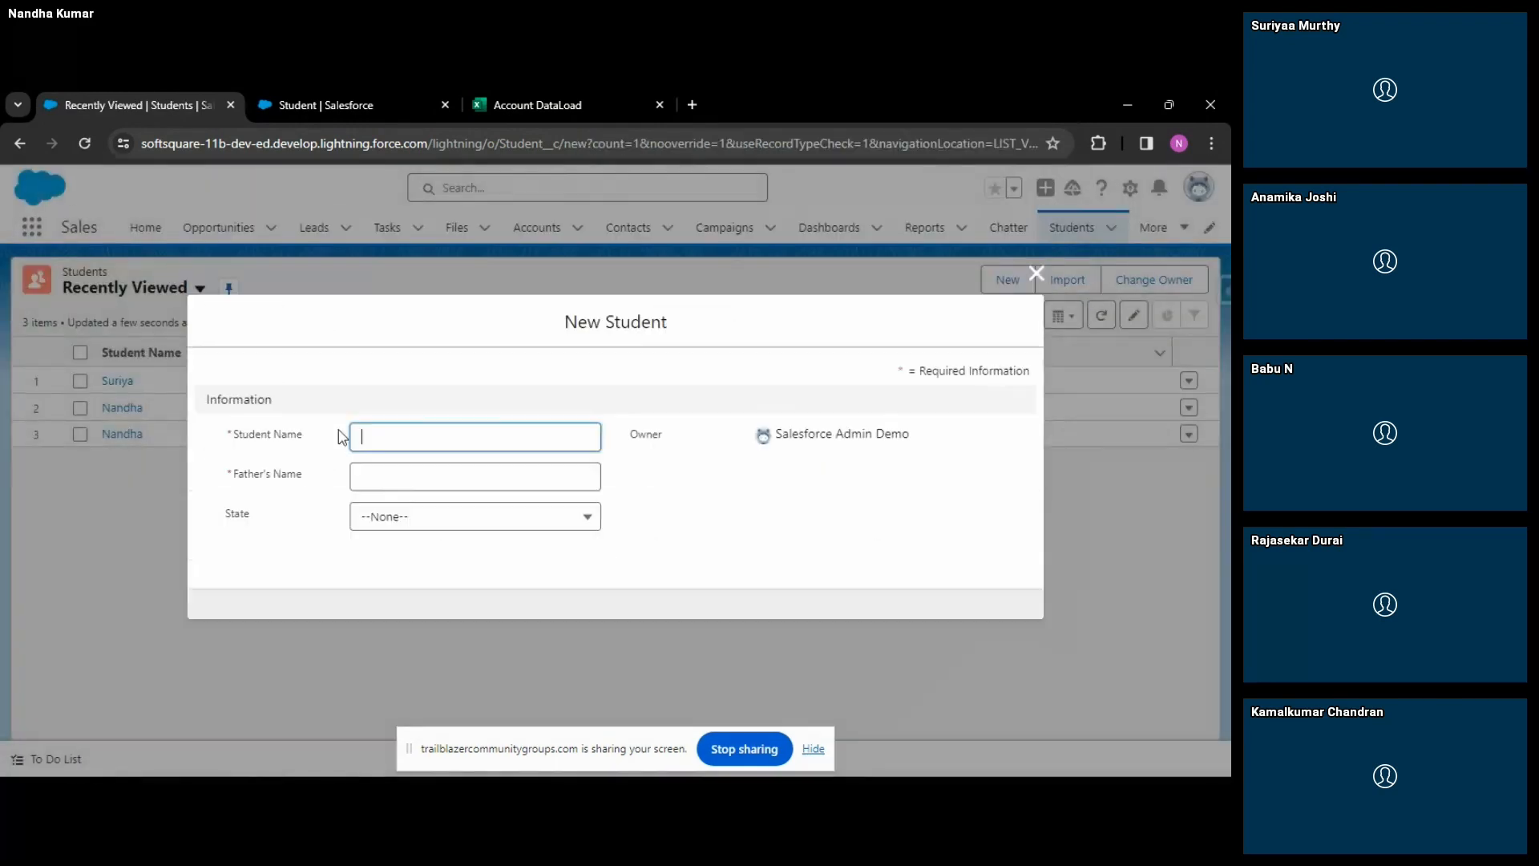
pyautogui.click(1037, 274)
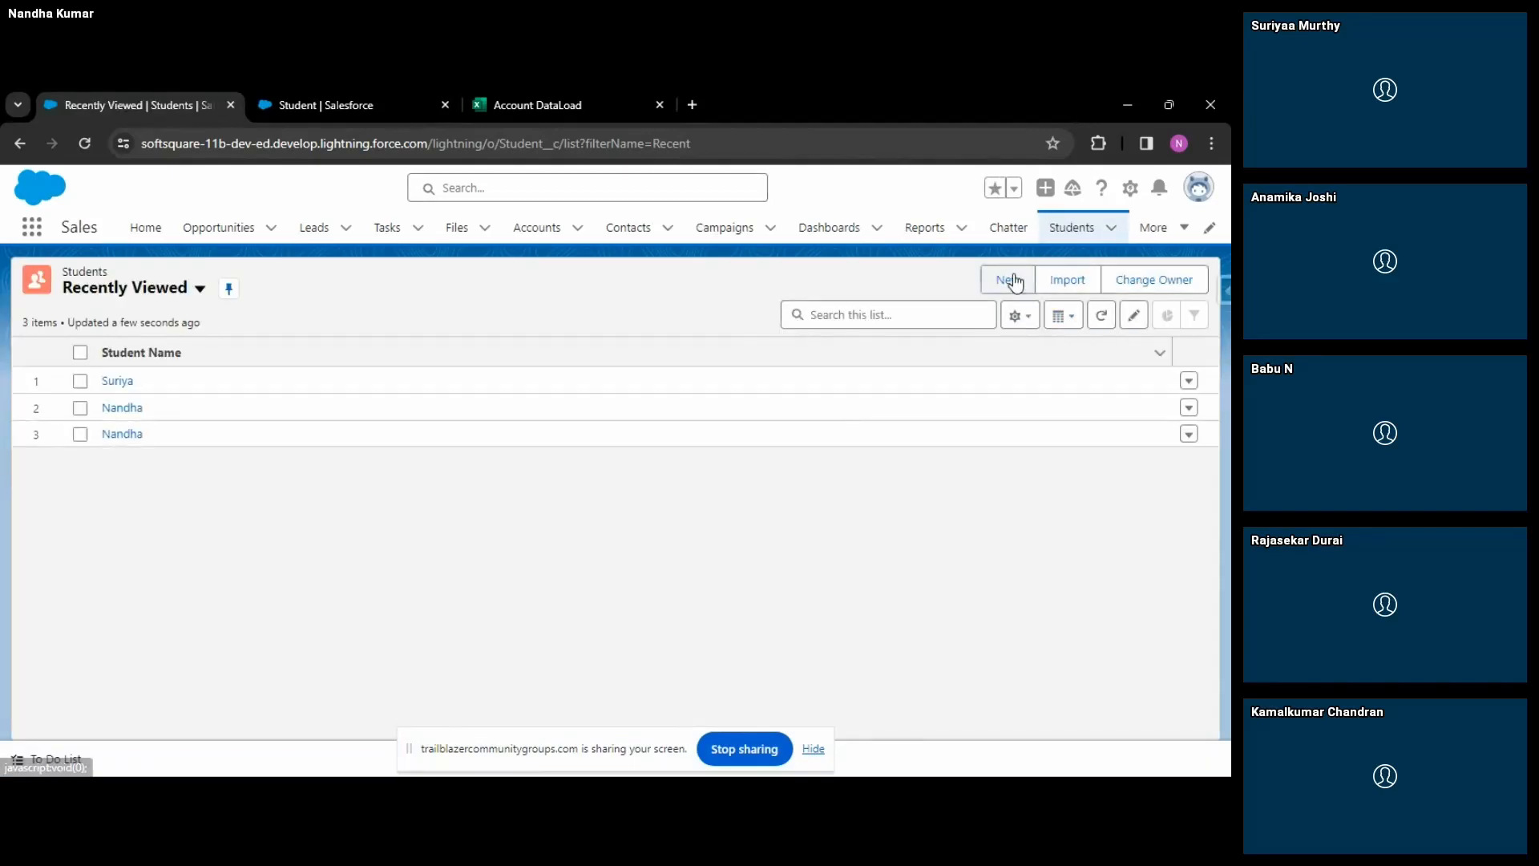
pyautogui.click(1013, 280)
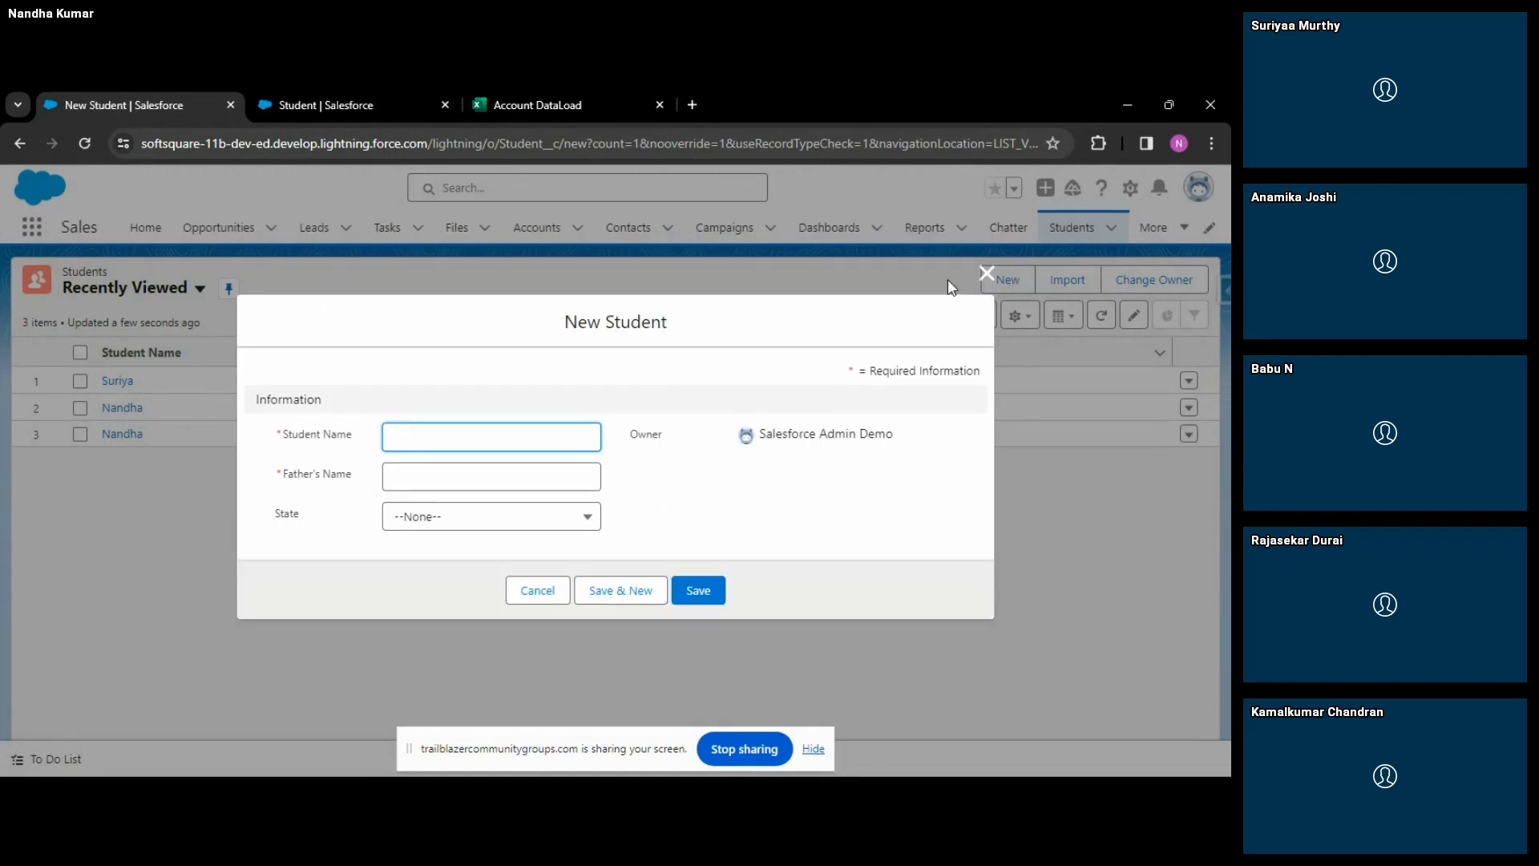
# Close the New Student form, switch the display density to the roomier setting, and refresh the page.
pyautogui.click(987, 273)
pyautogui.click(1199, 187)
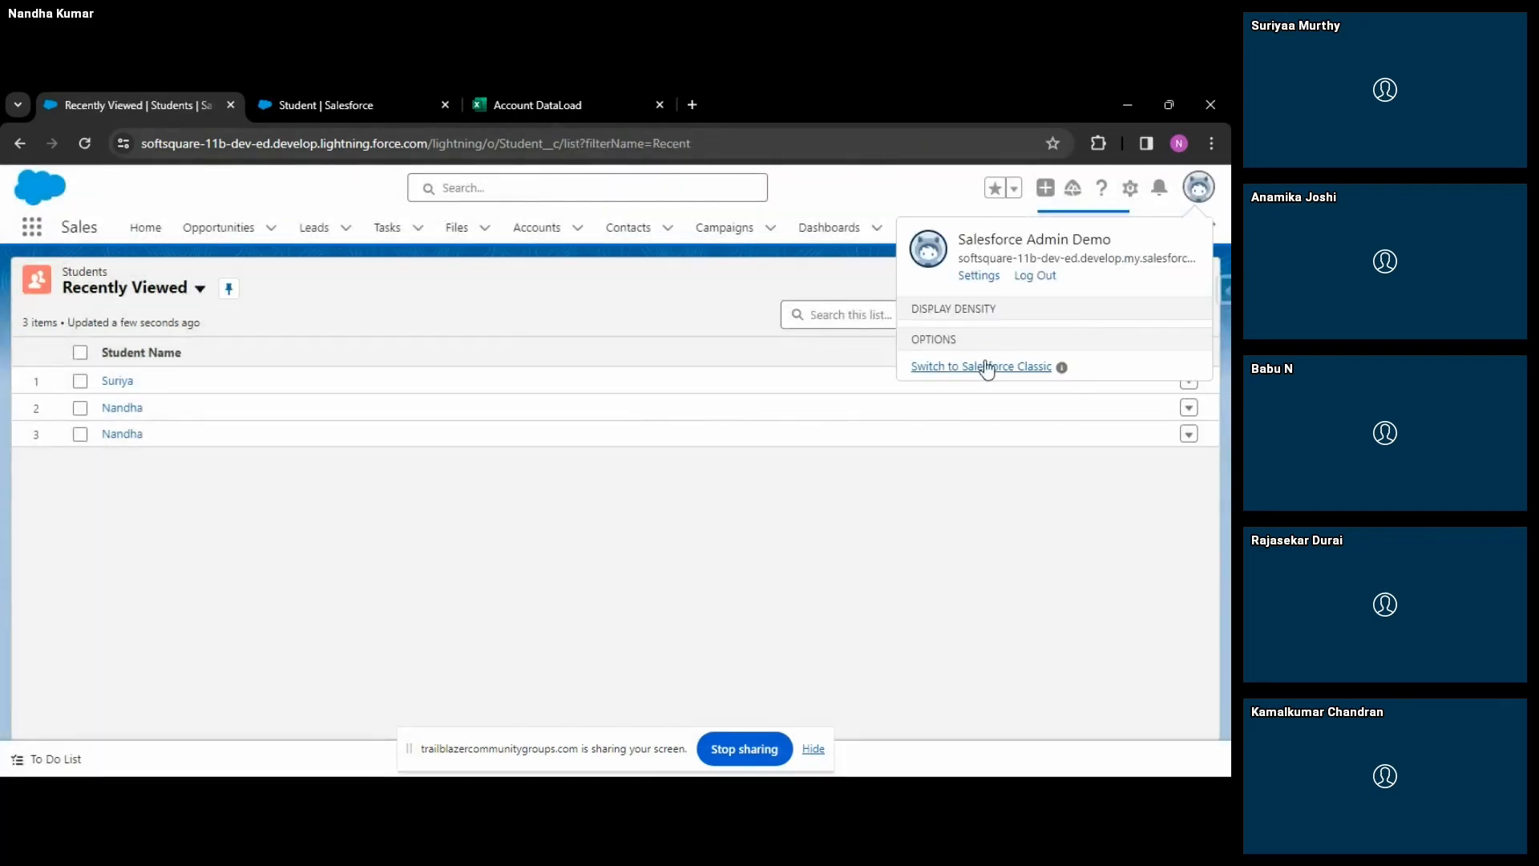
pyautogui.click(954, 347)
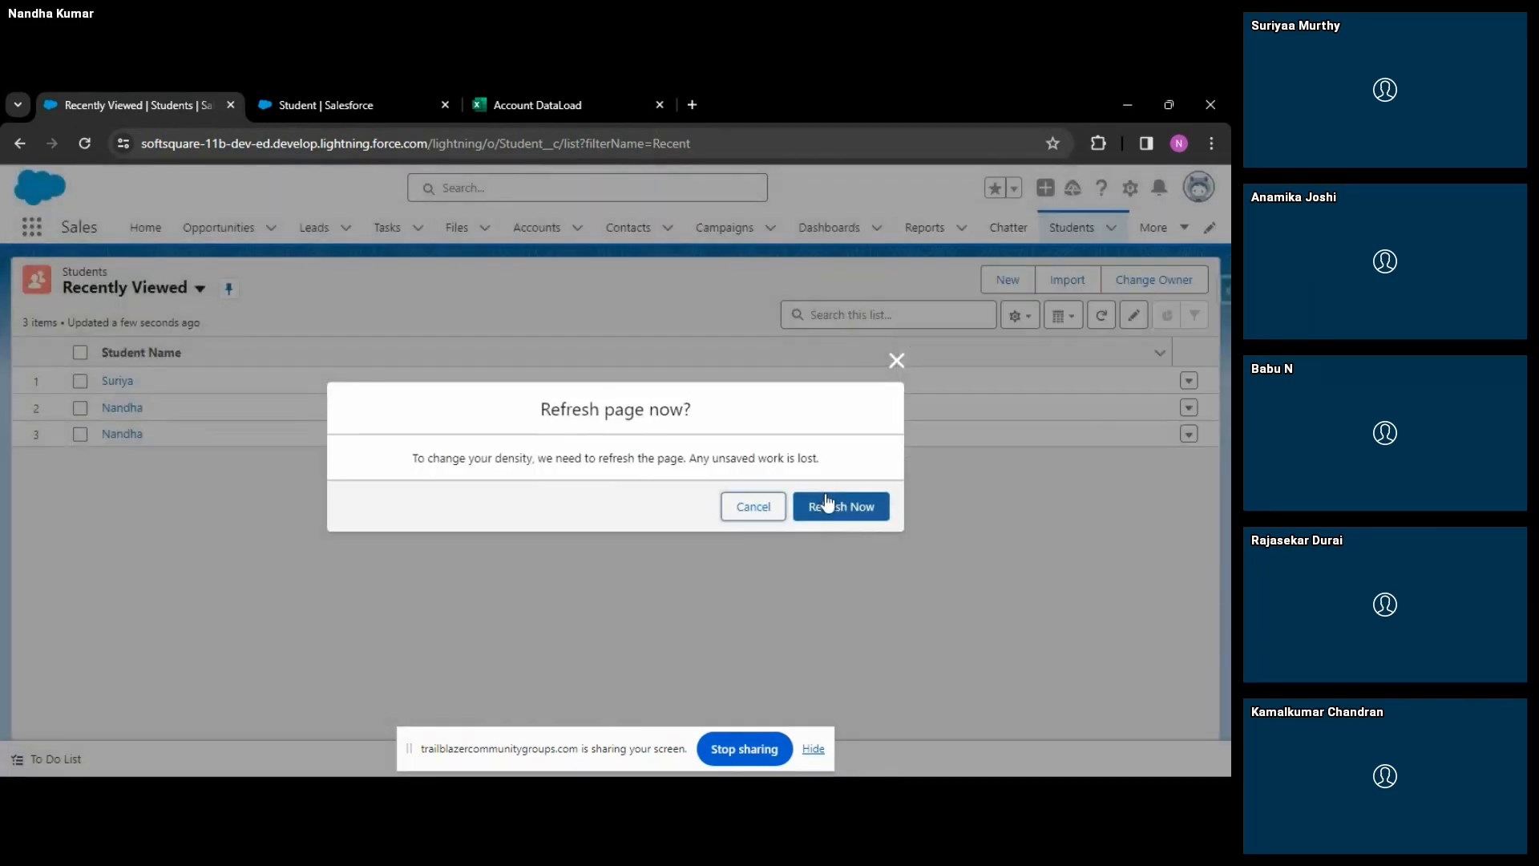
pyautogui.click(840, 505)
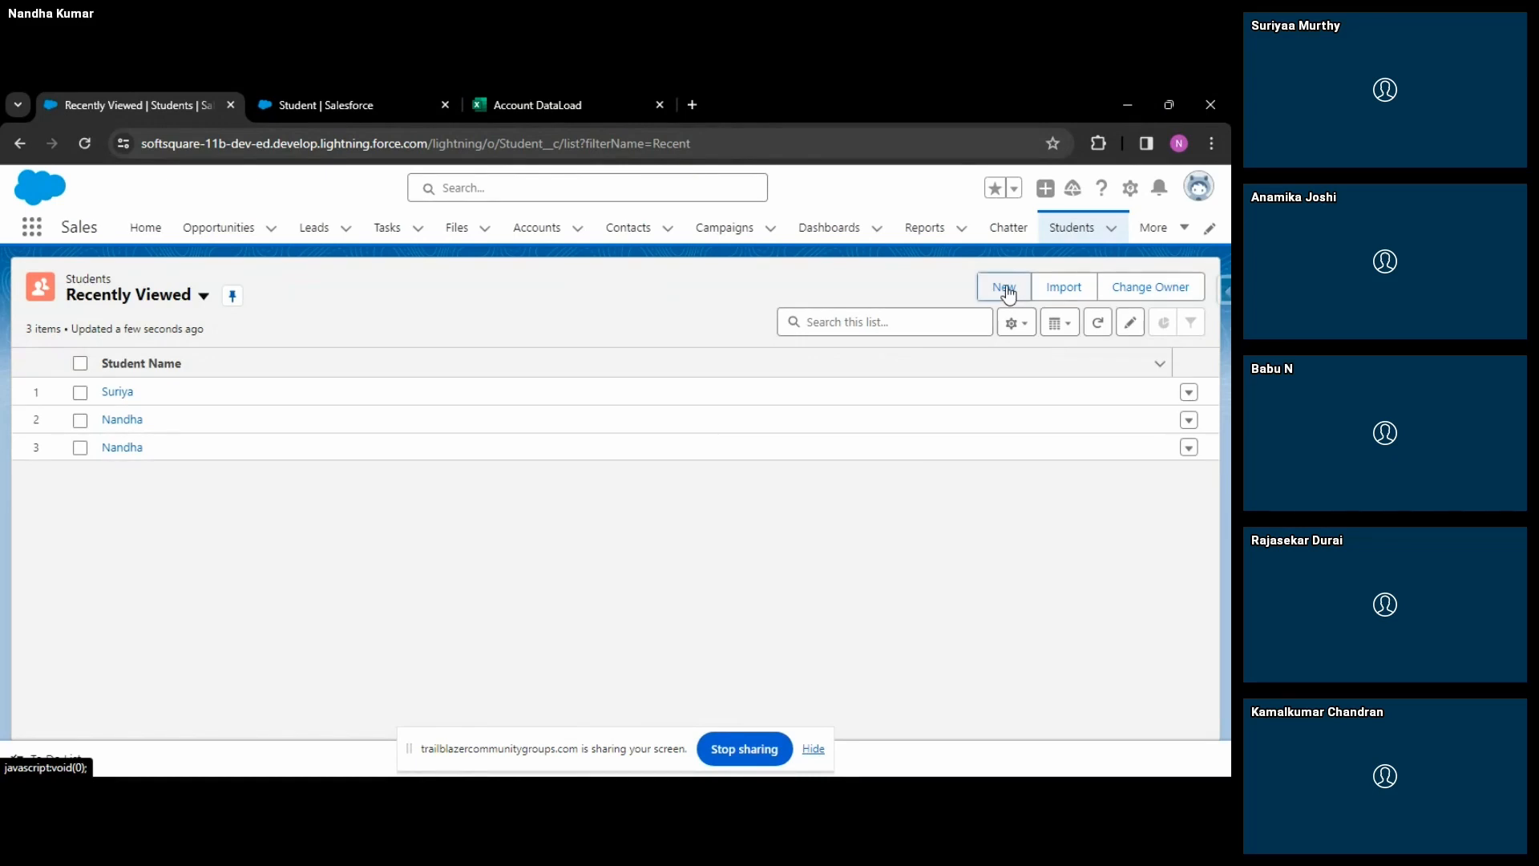
# Open a New Student form and review all available values of the Hobbies field.
pyautogui.click(1007, 288)
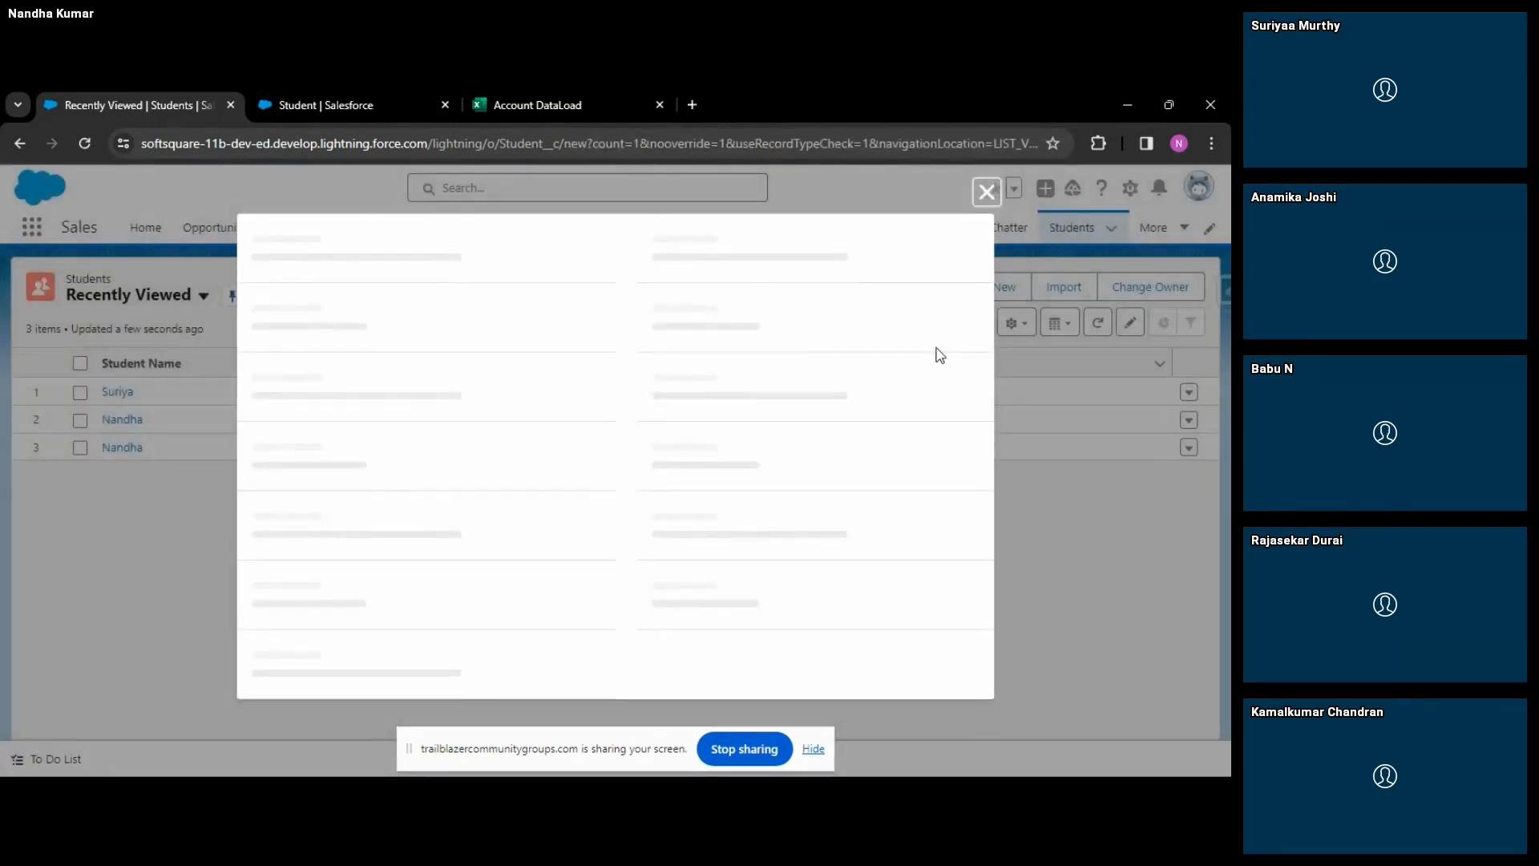
pyautogui.scroll(-1, 515, 550)
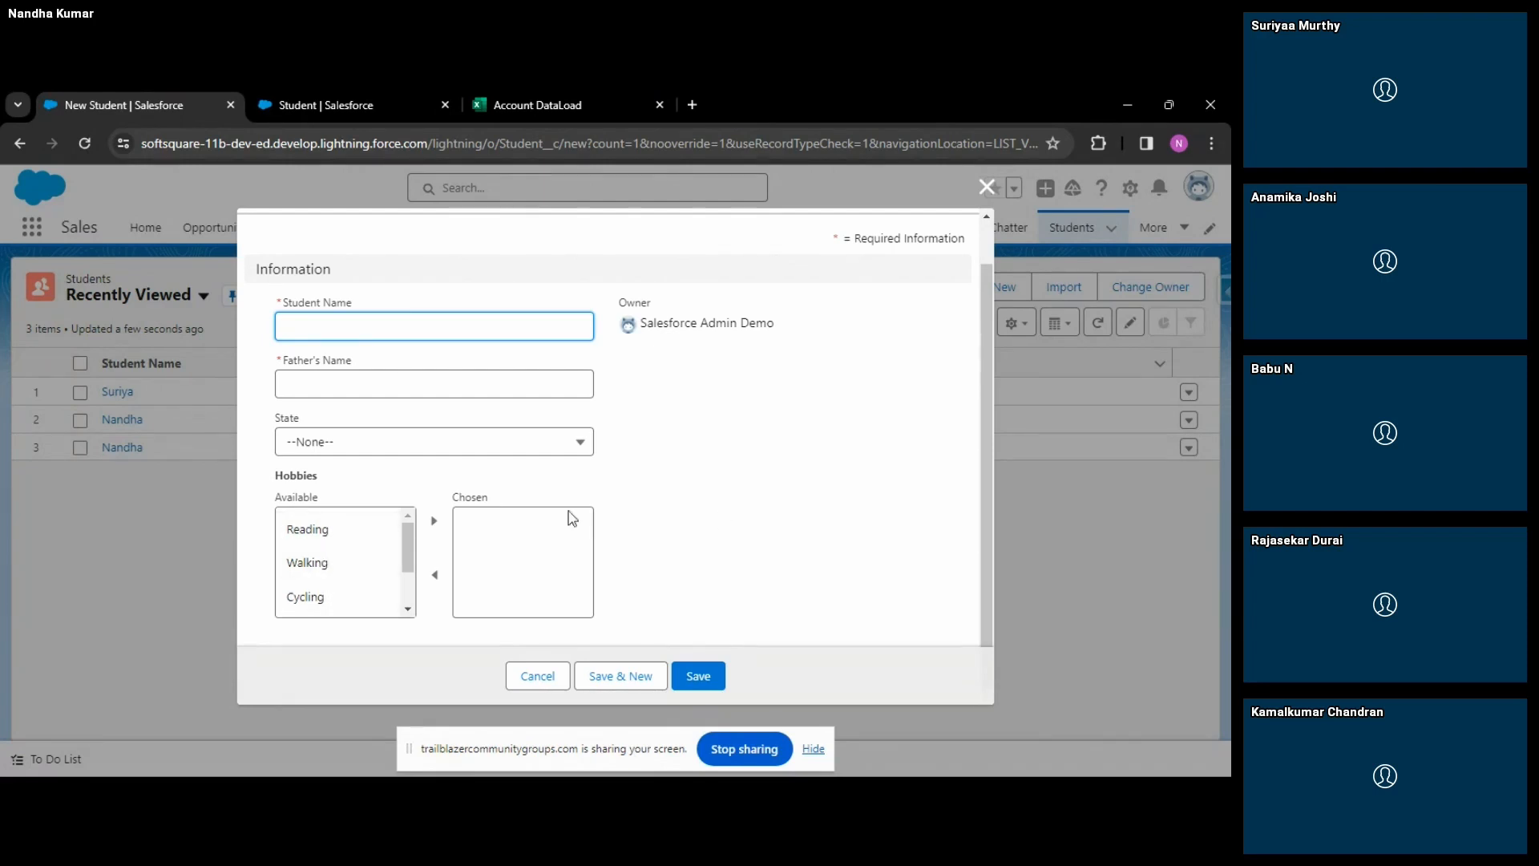
pyautogui.scroll(-2, 352, 585)
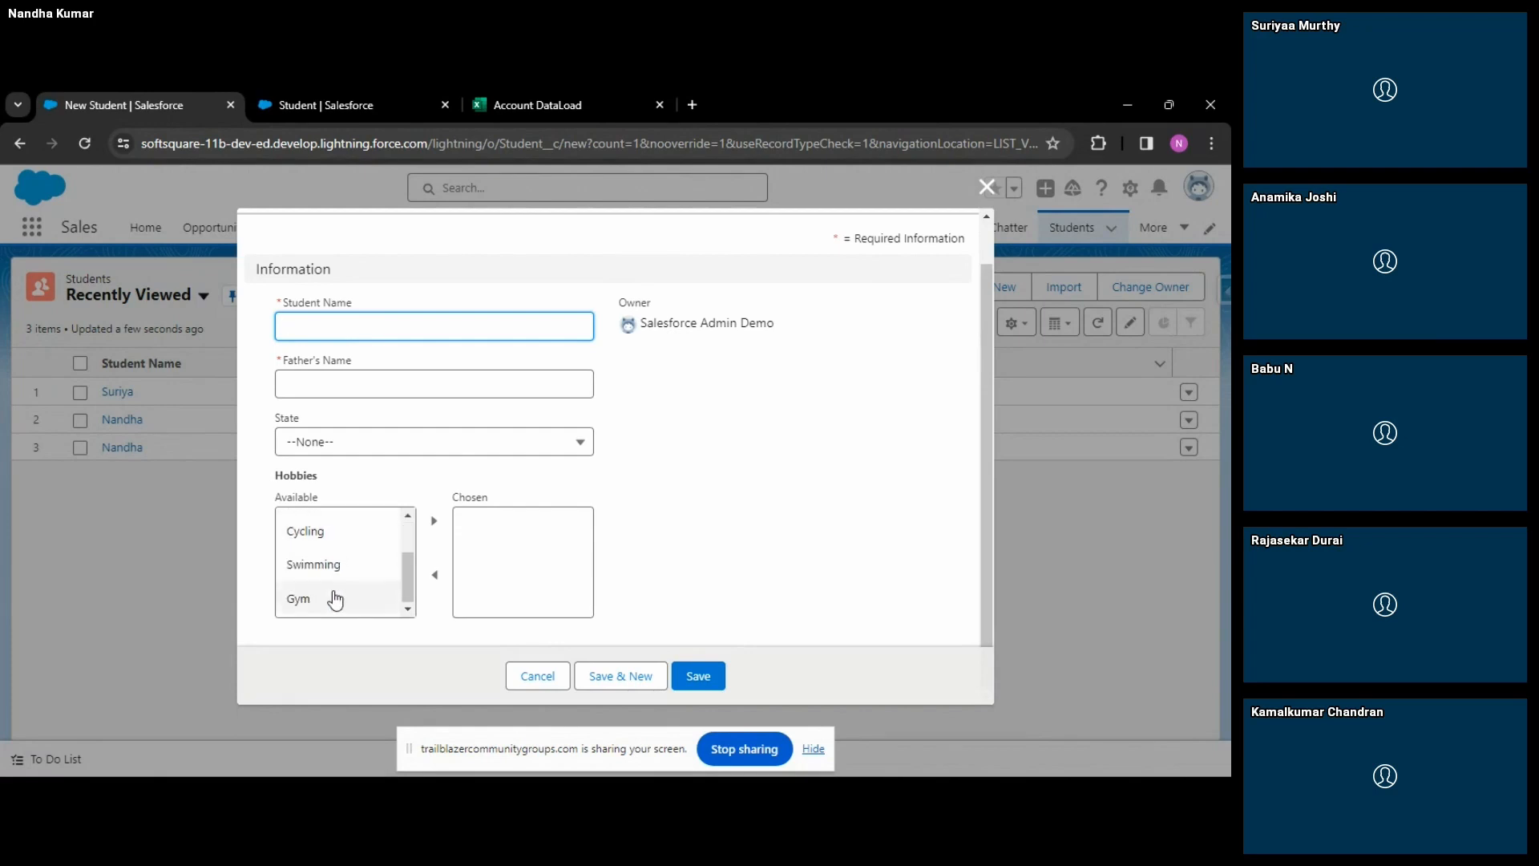
pyautogui.scroll(2, 336, 597)
# Add Reading, Cycling and Gym to the chosen Hobbies and set State to Tamilnadu on the New Student form.
pyautogui.click(333, 532)
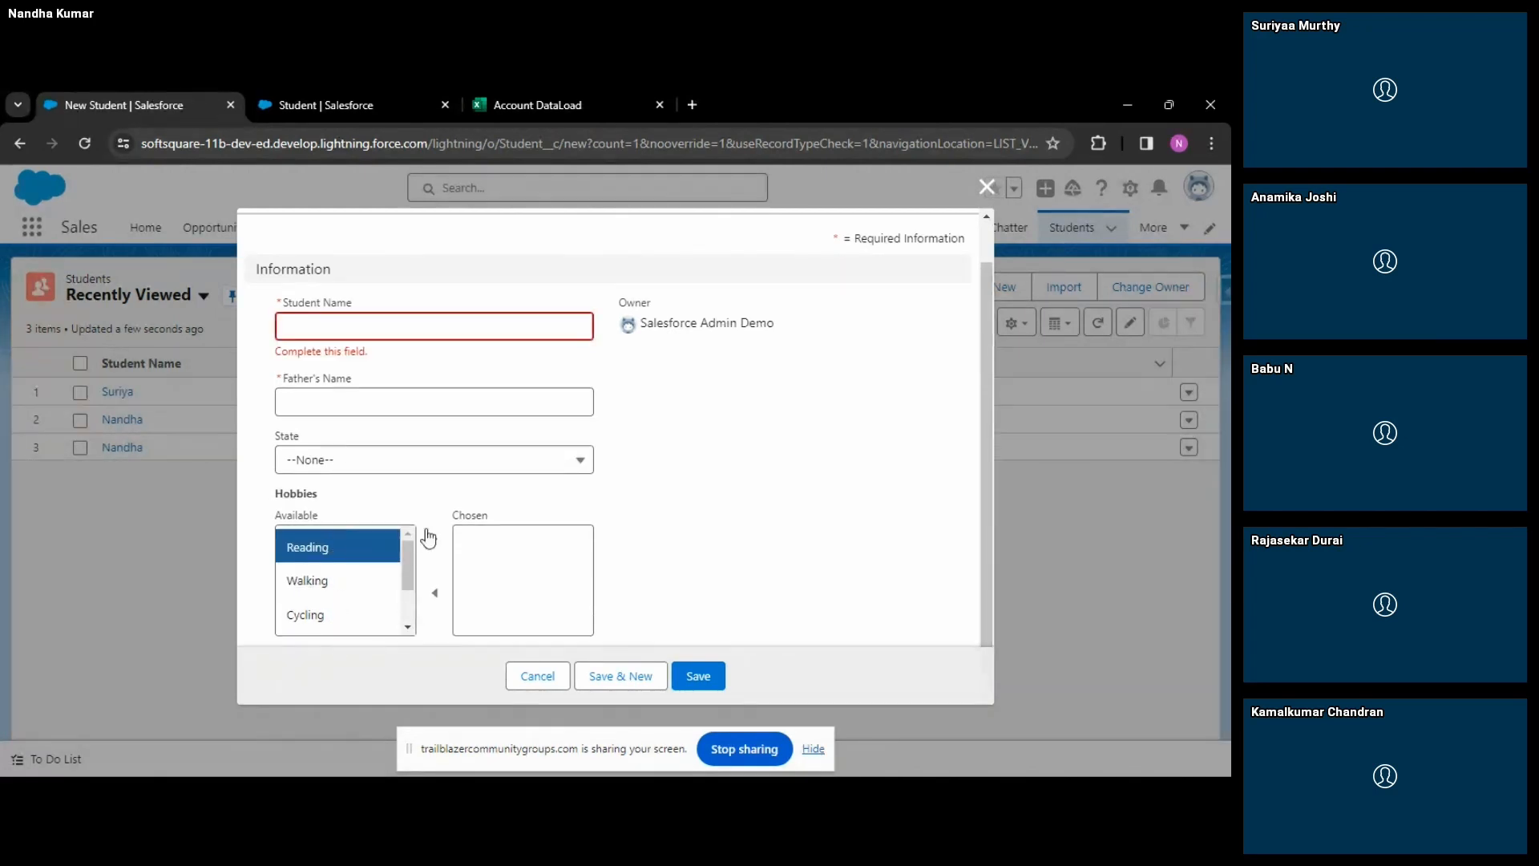
pyautogui.click(433, 538)
pyautogui.click(330, 583)
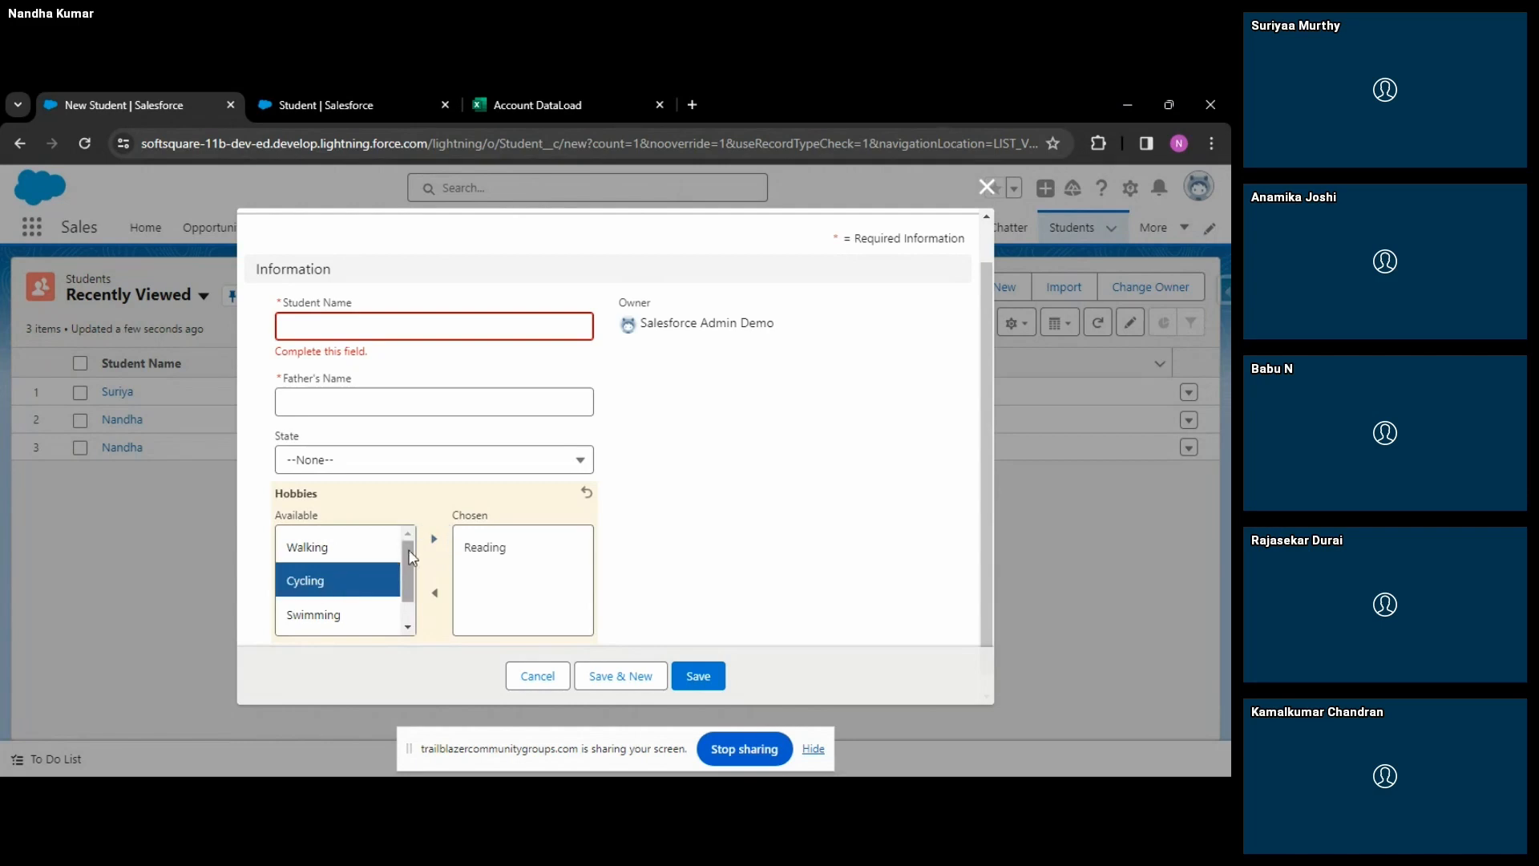
pyautogui.click(434, 539)
pyautogui.scroll(-1, 337, 585)
pyautogui.click(328, 597)
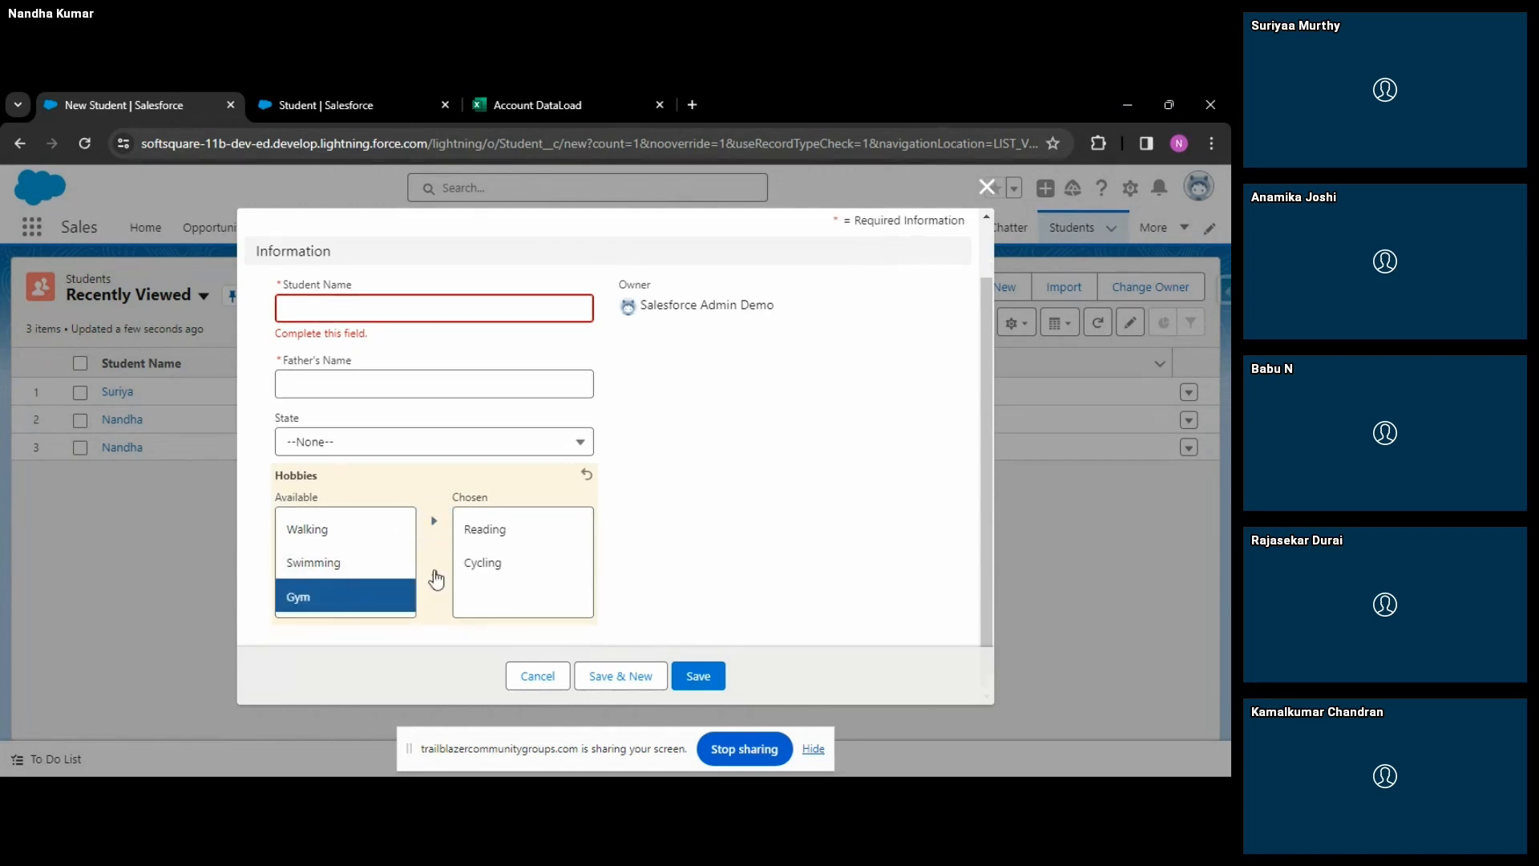
pyautogui.click(433, 520)
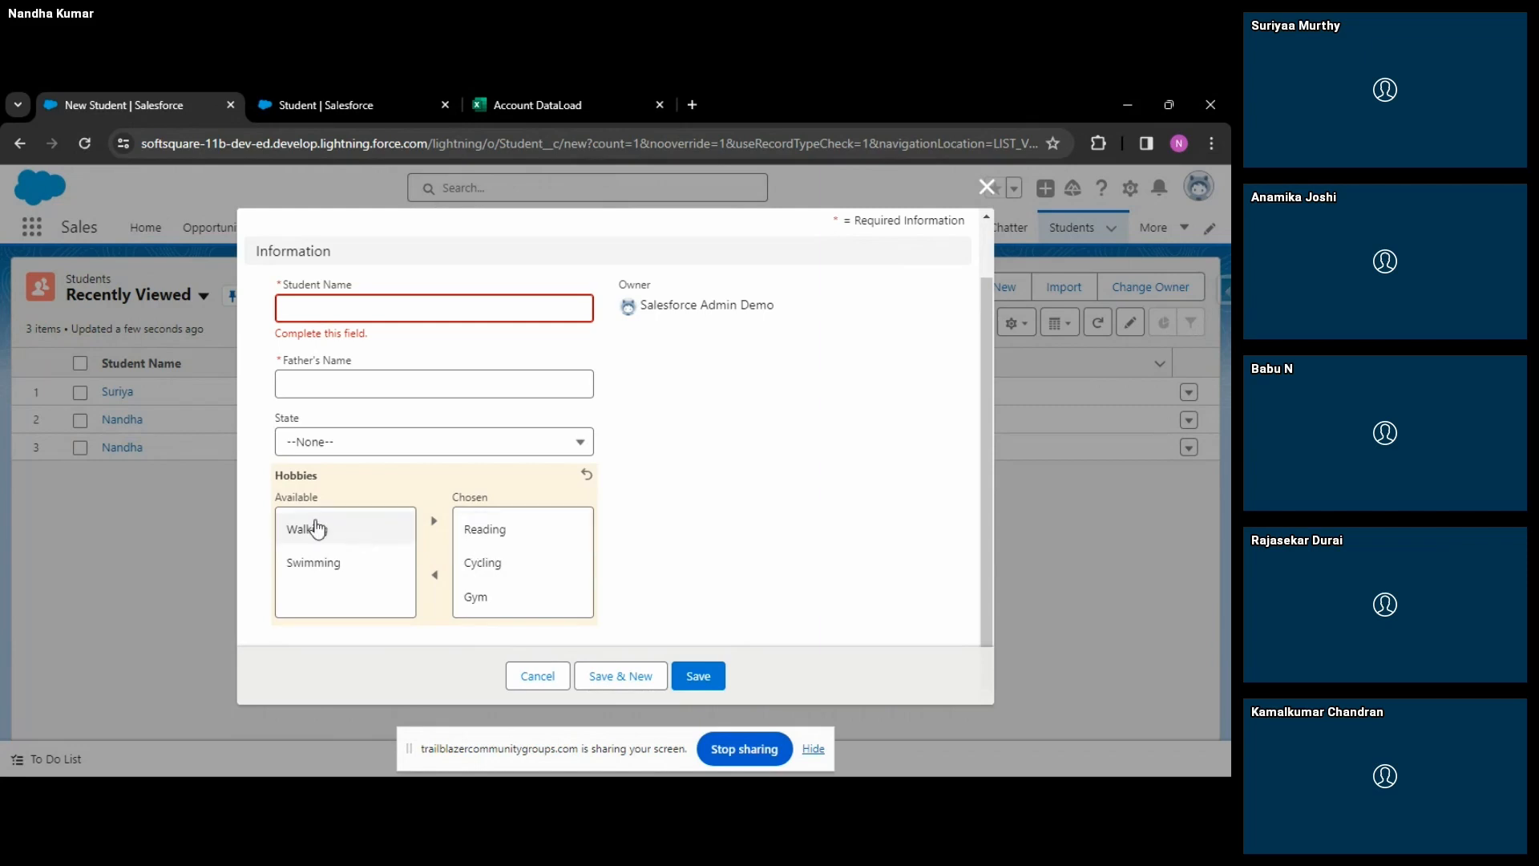
pyautogui.click(354, 445)
pyautogui.click(360, 548)
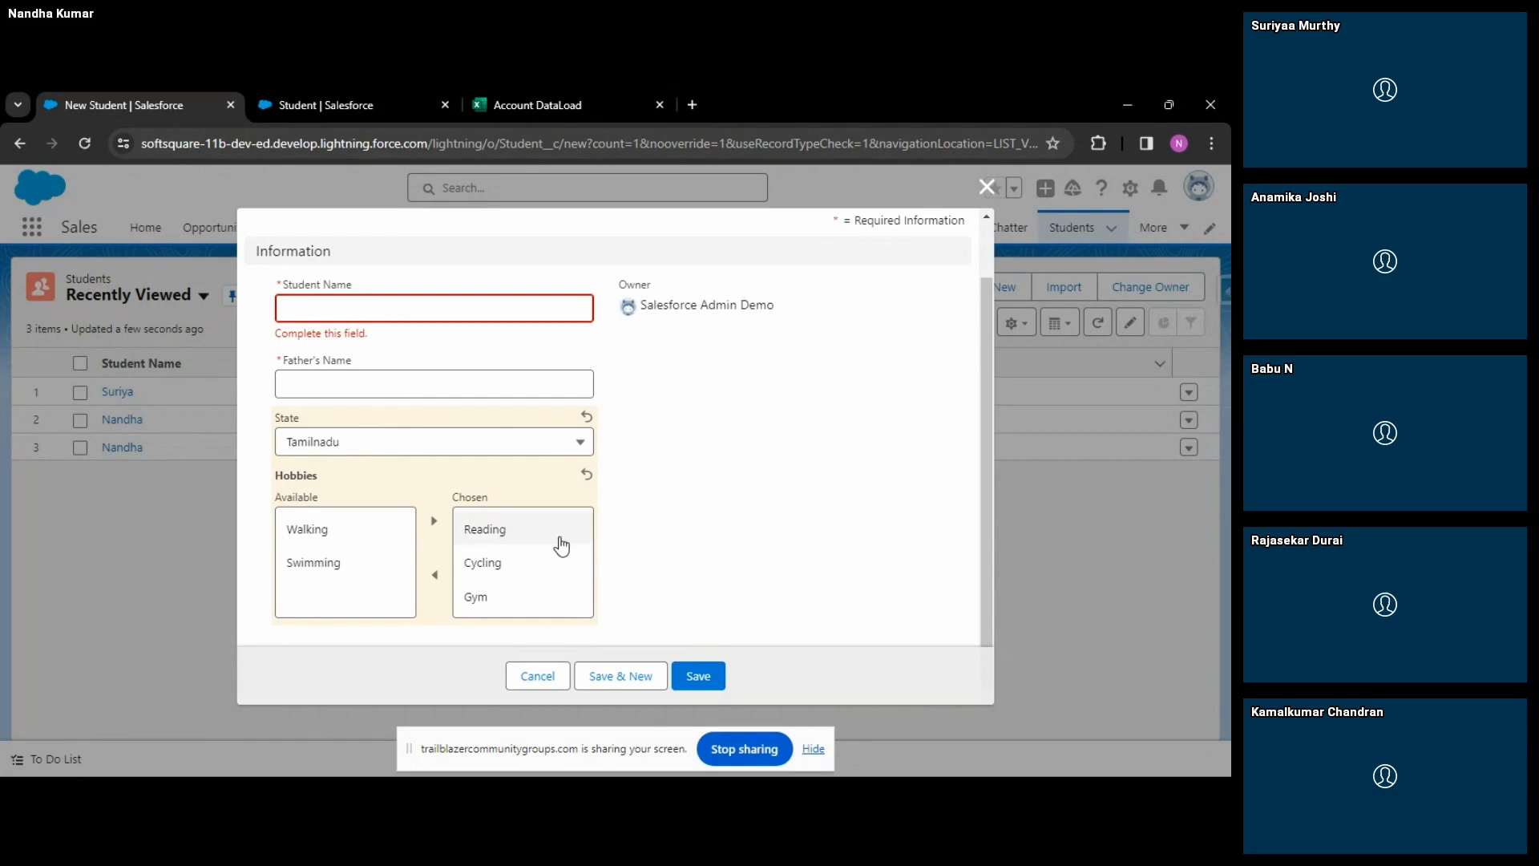
# Review the Picklists presentation slide on entry limits, checking the Student object's fields list in between.
pyautogui.hotkey('alt', 'Tab')
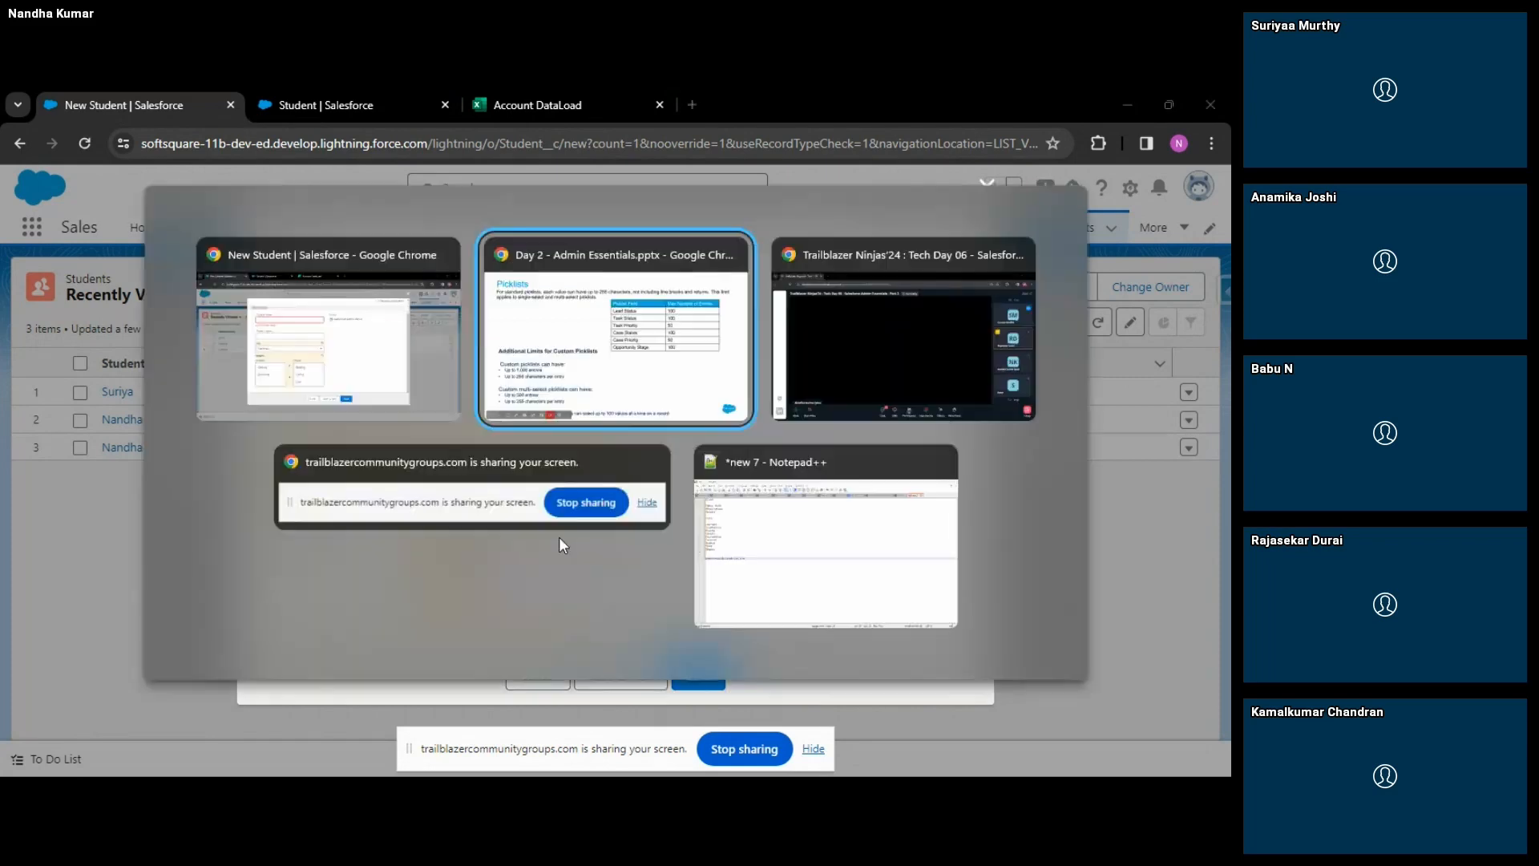
pyautogui.click(371, 365)
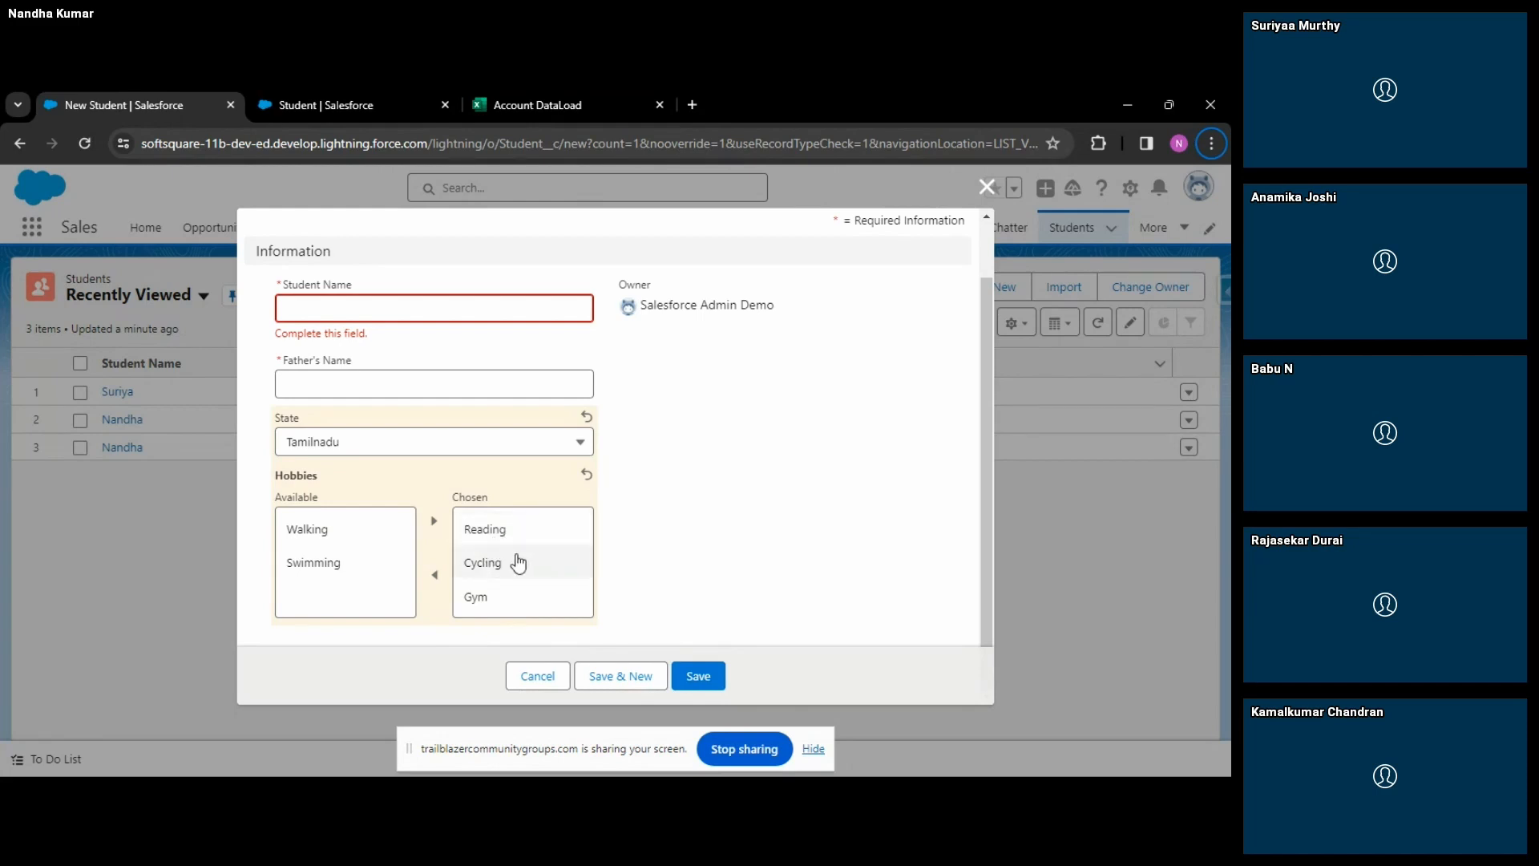
pyautogui.click(343, 88)
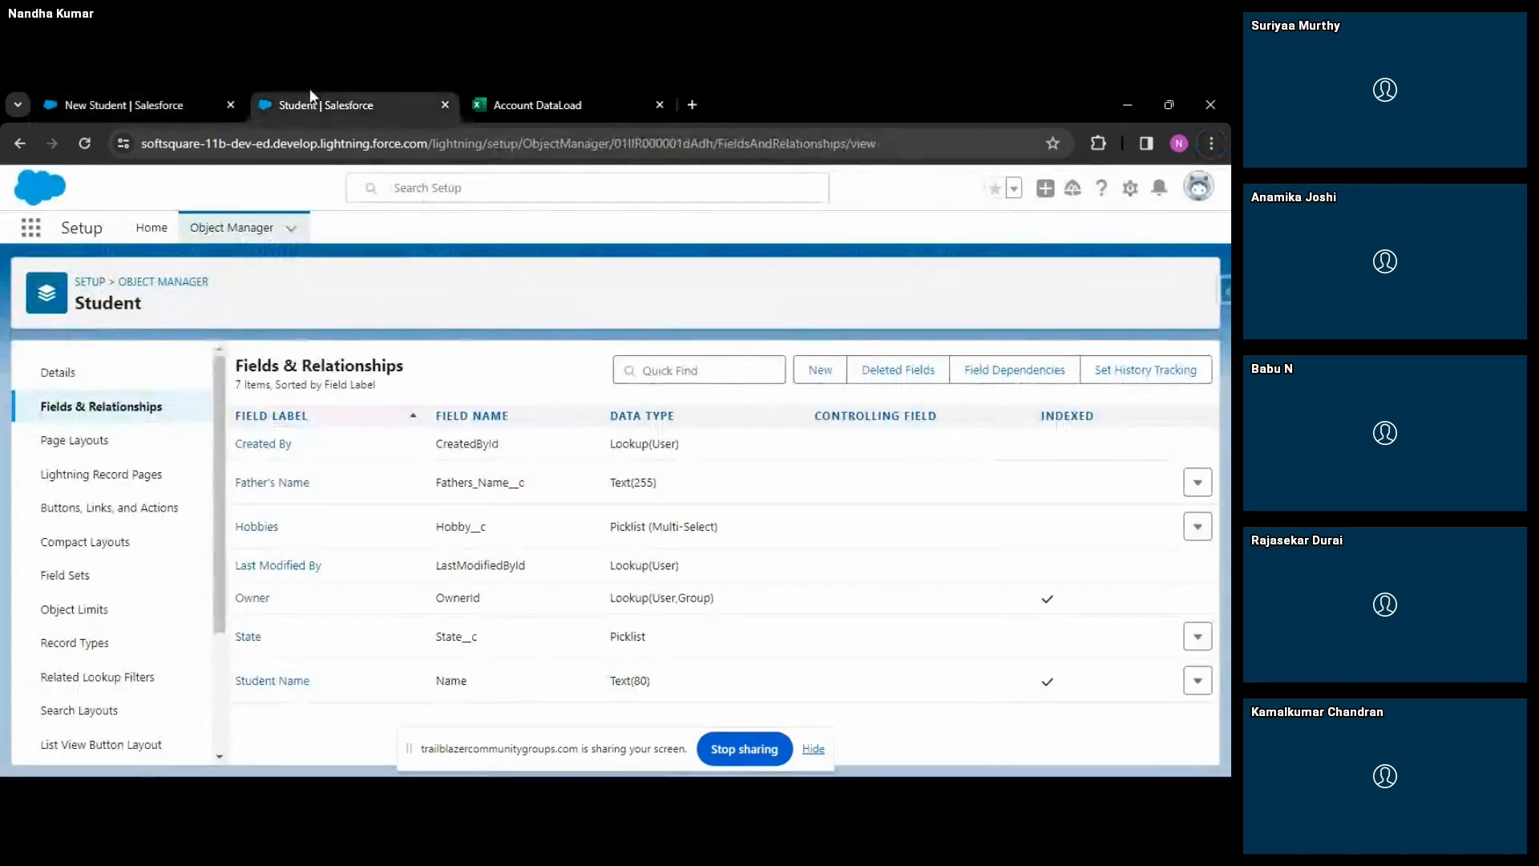
pyautogui.click(564, 92)
pyautogui.click(383, 92)
pyautogui.hotkey('alt', 'Tab')
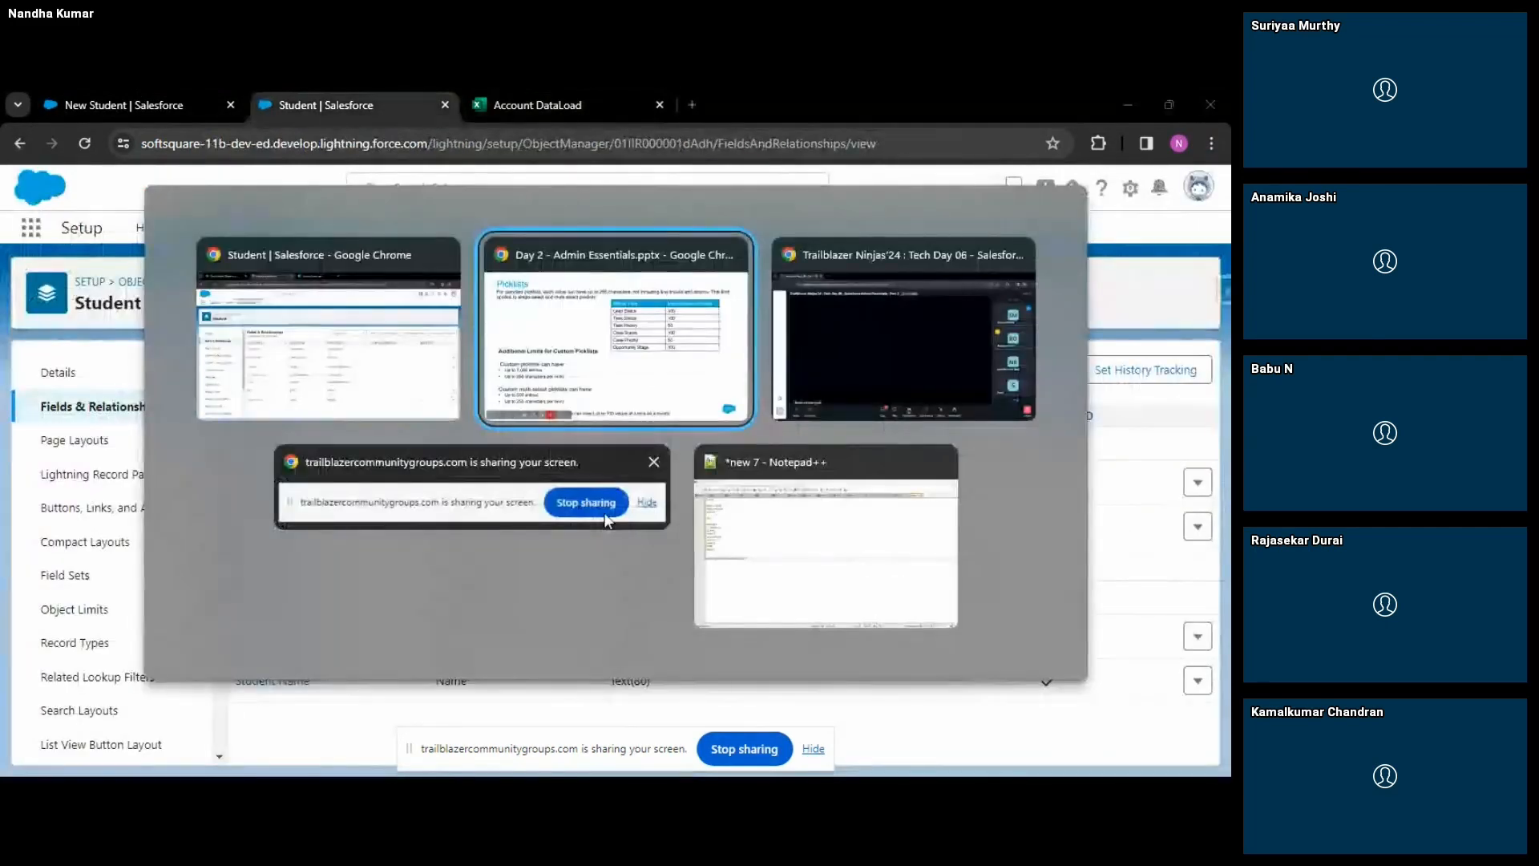
pyautogui.click(661, 377)
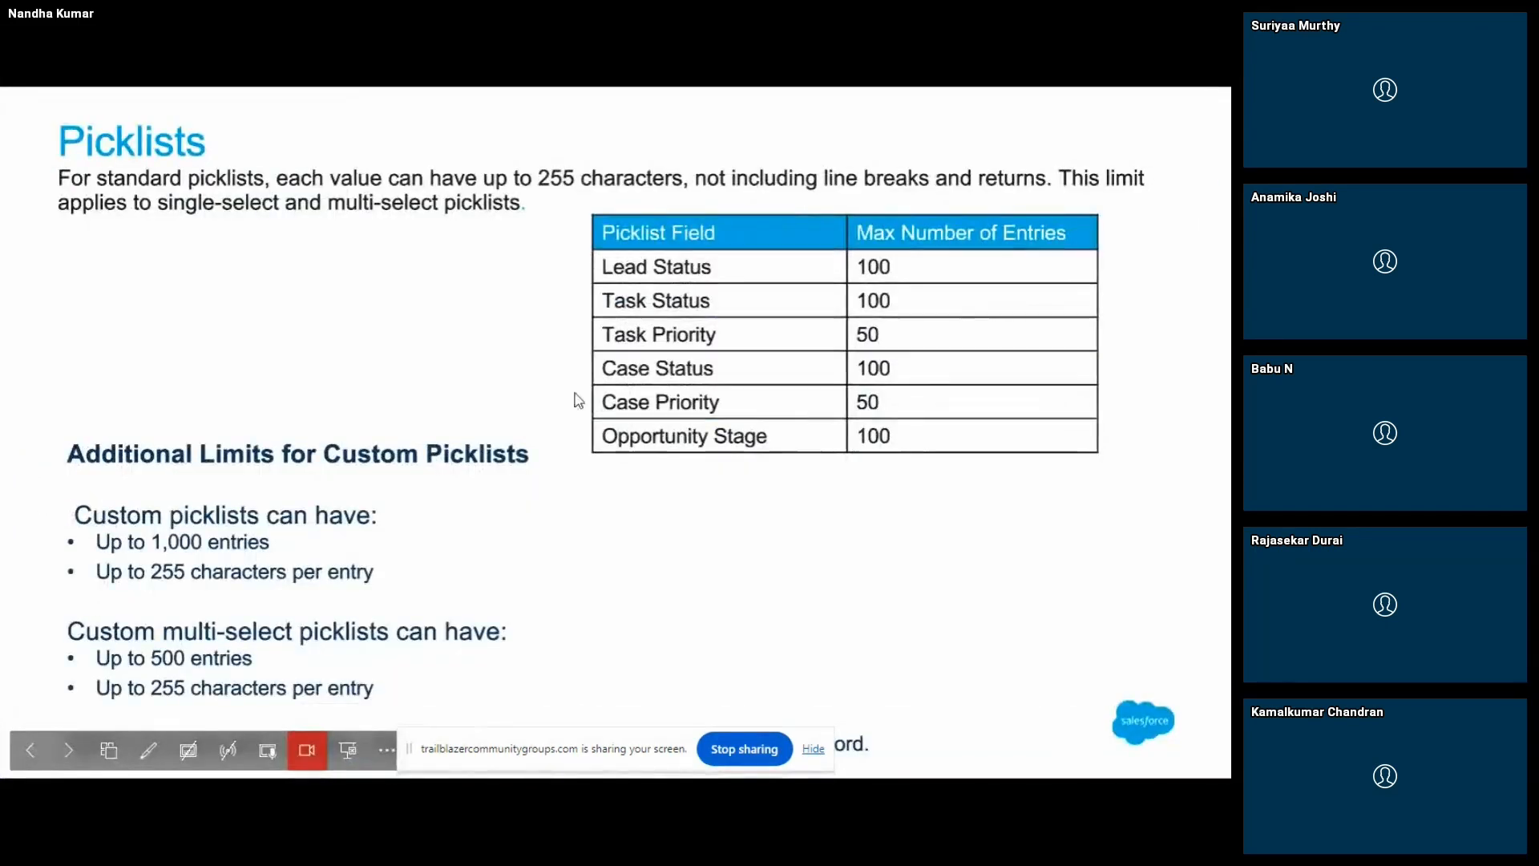
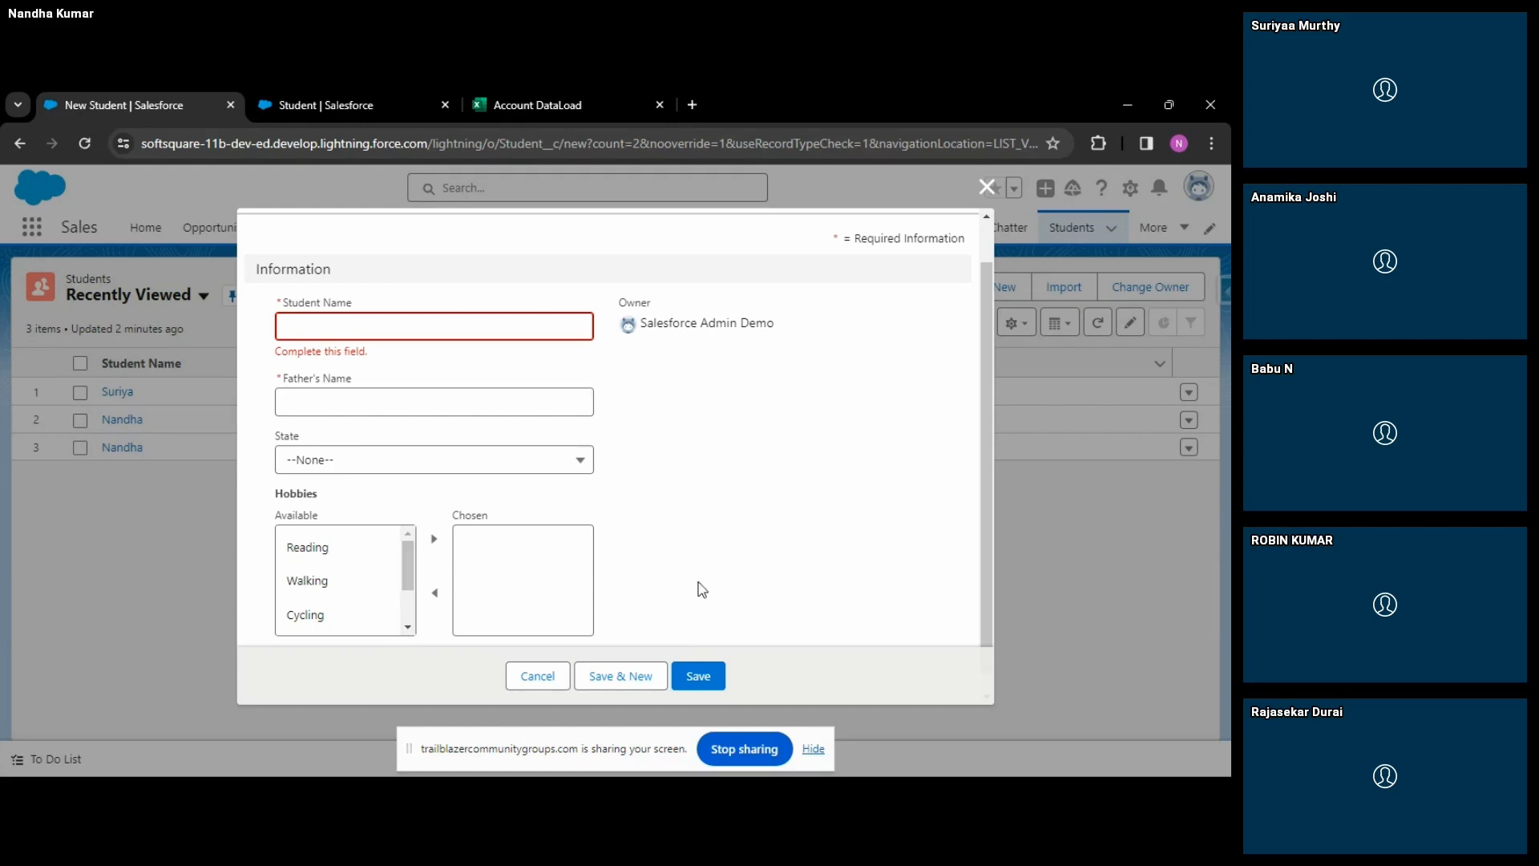
# Select the whole range of available Hobbies starting from Reading on the New Student form, and cancel the form.
pyautogui.click(337, 548)
pyautogui.scroll(-1, 343, 565)
pyautogui.keyDown('shift'); pyautogui.click(324, 621); pyautogui.keyUp('shift')
pyautogui.scroll(1, 385, 553)
pyautogui.scroll(1, 412, 570)
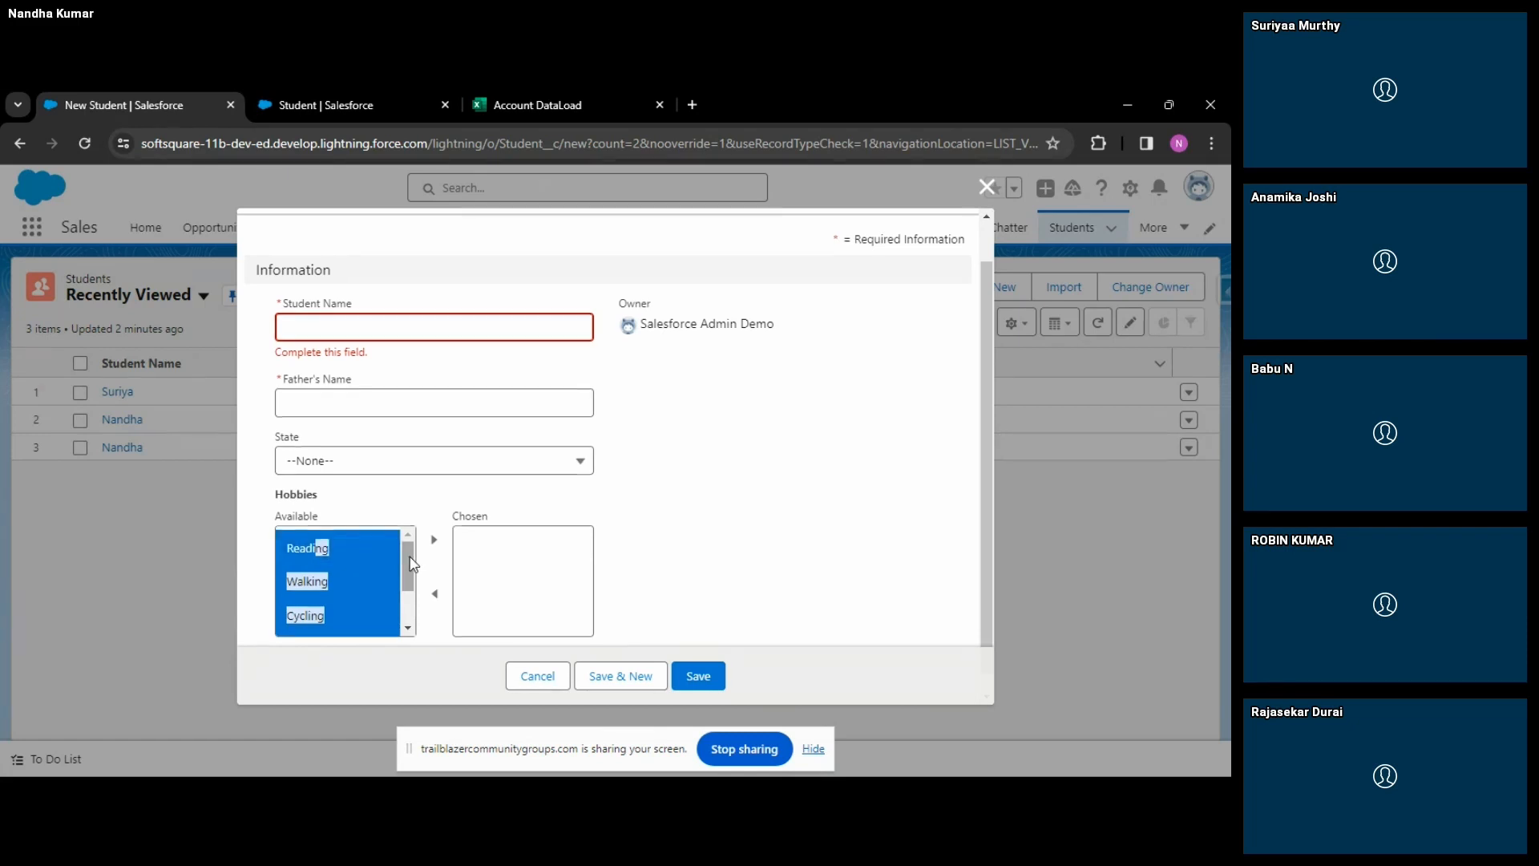
pyautogui.click(537, 676)
# Switch to the Picklists slide, read the custom and multi-select picklist limits, and return to the Students list.
pyautogui.hotkey('alt', 'Tab')
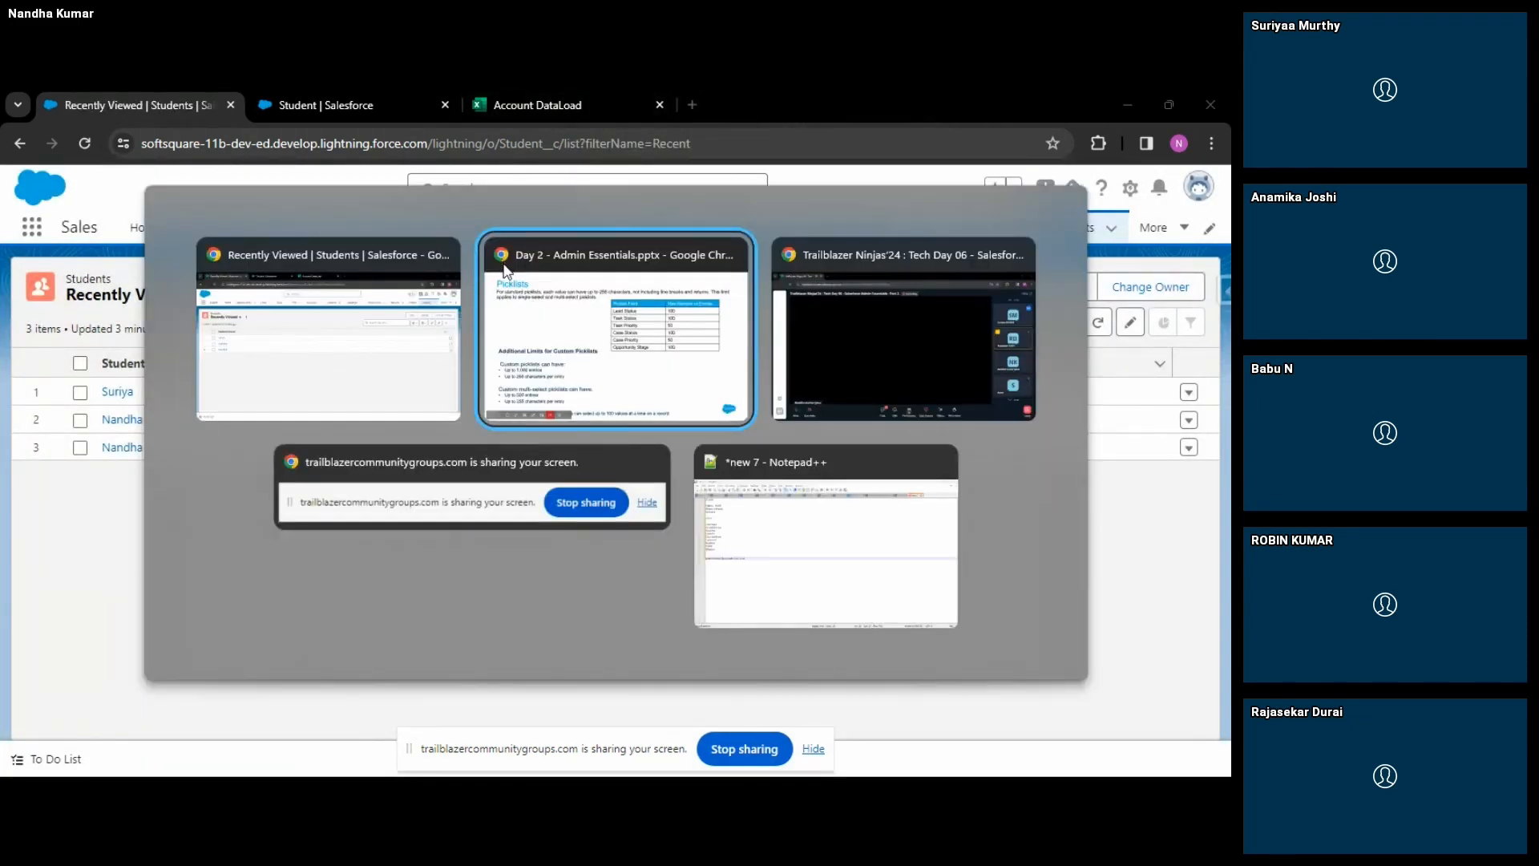
pyautogui.hotkey('alt', 'Tab')
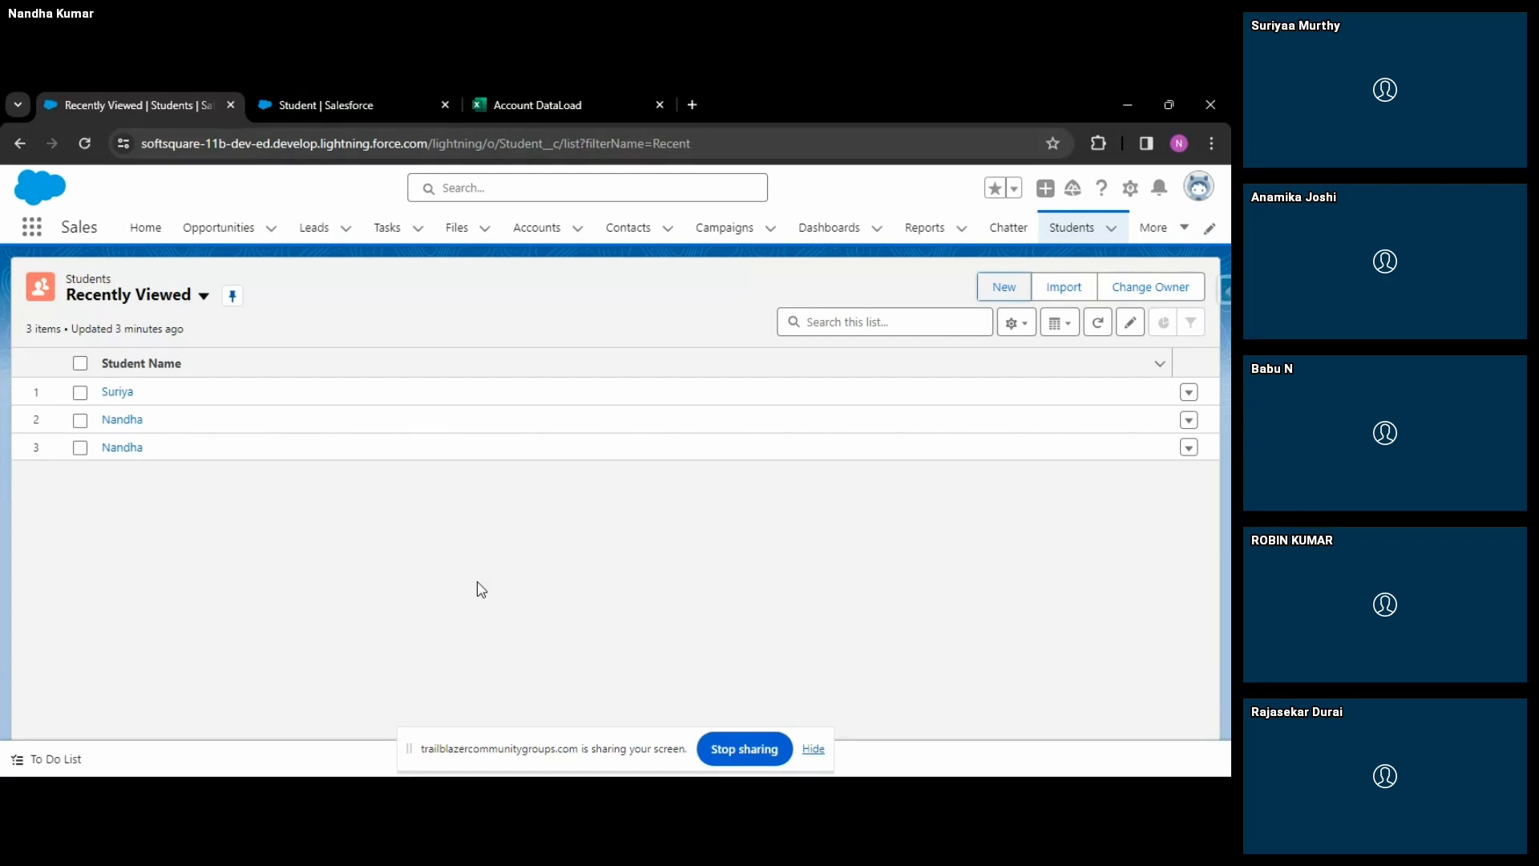
pyautogui.hotkey('alt', 'Tab')
pyautogui.hotkey('alt', 'Tab')
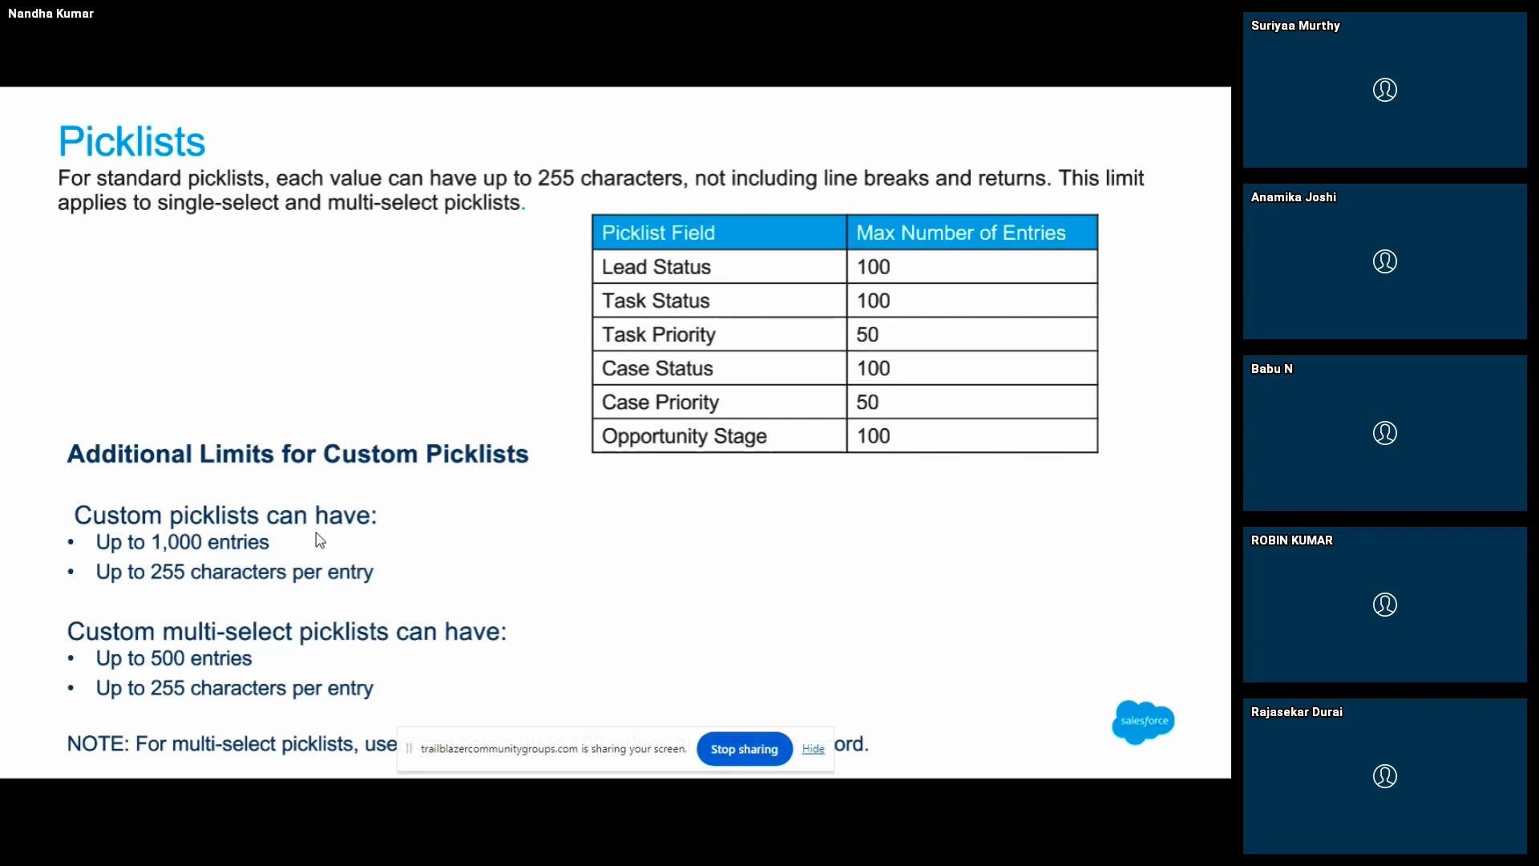
pyautogui.hotkey('alt', 'Tab')
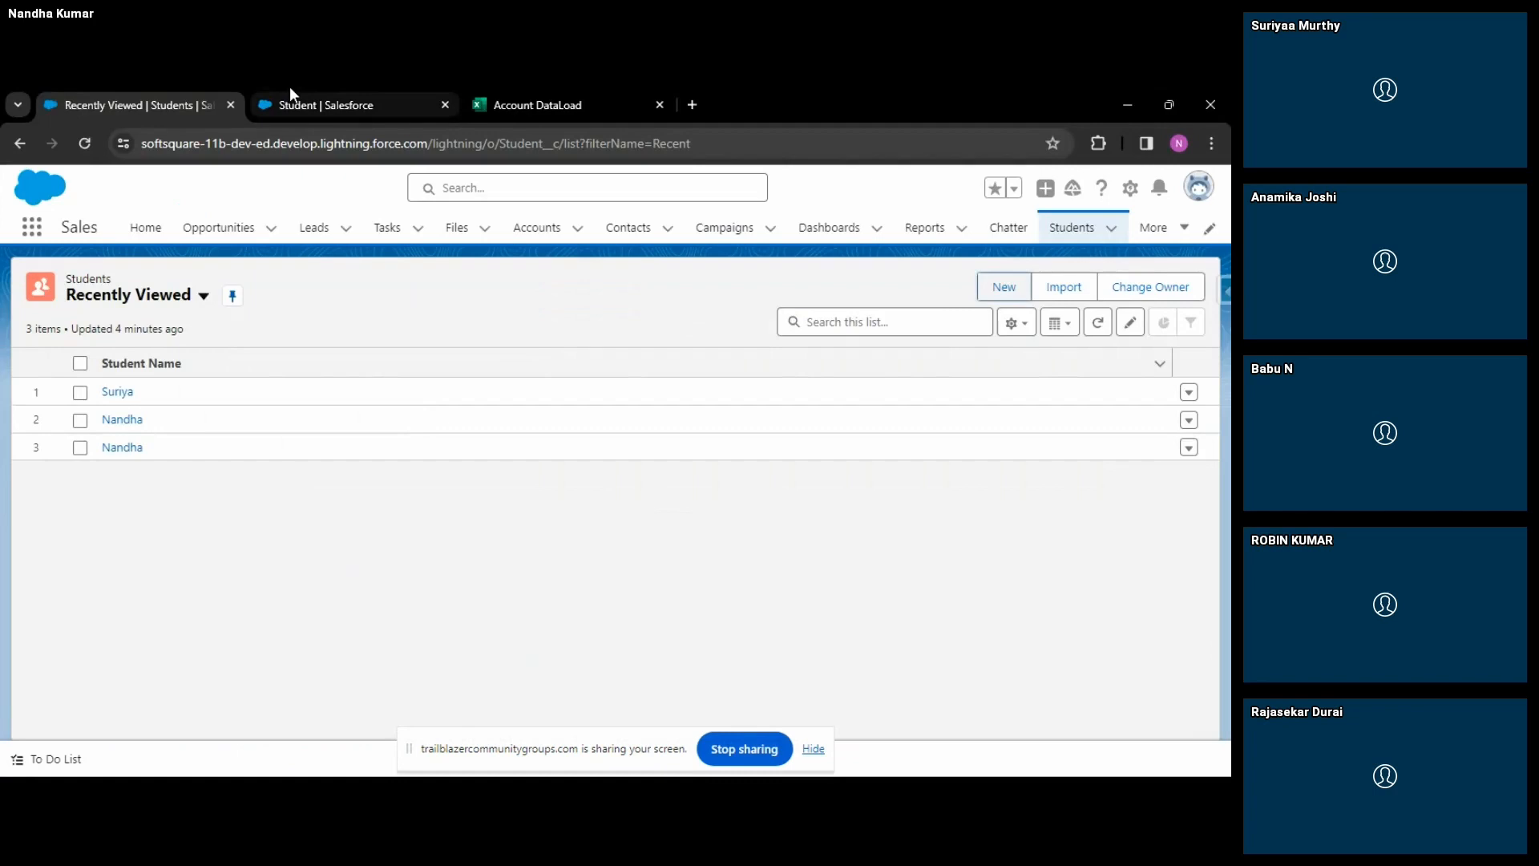
# Open the Hobbies field definition from the Student object's fields and review its details.
pyautogui.click(294, 100)
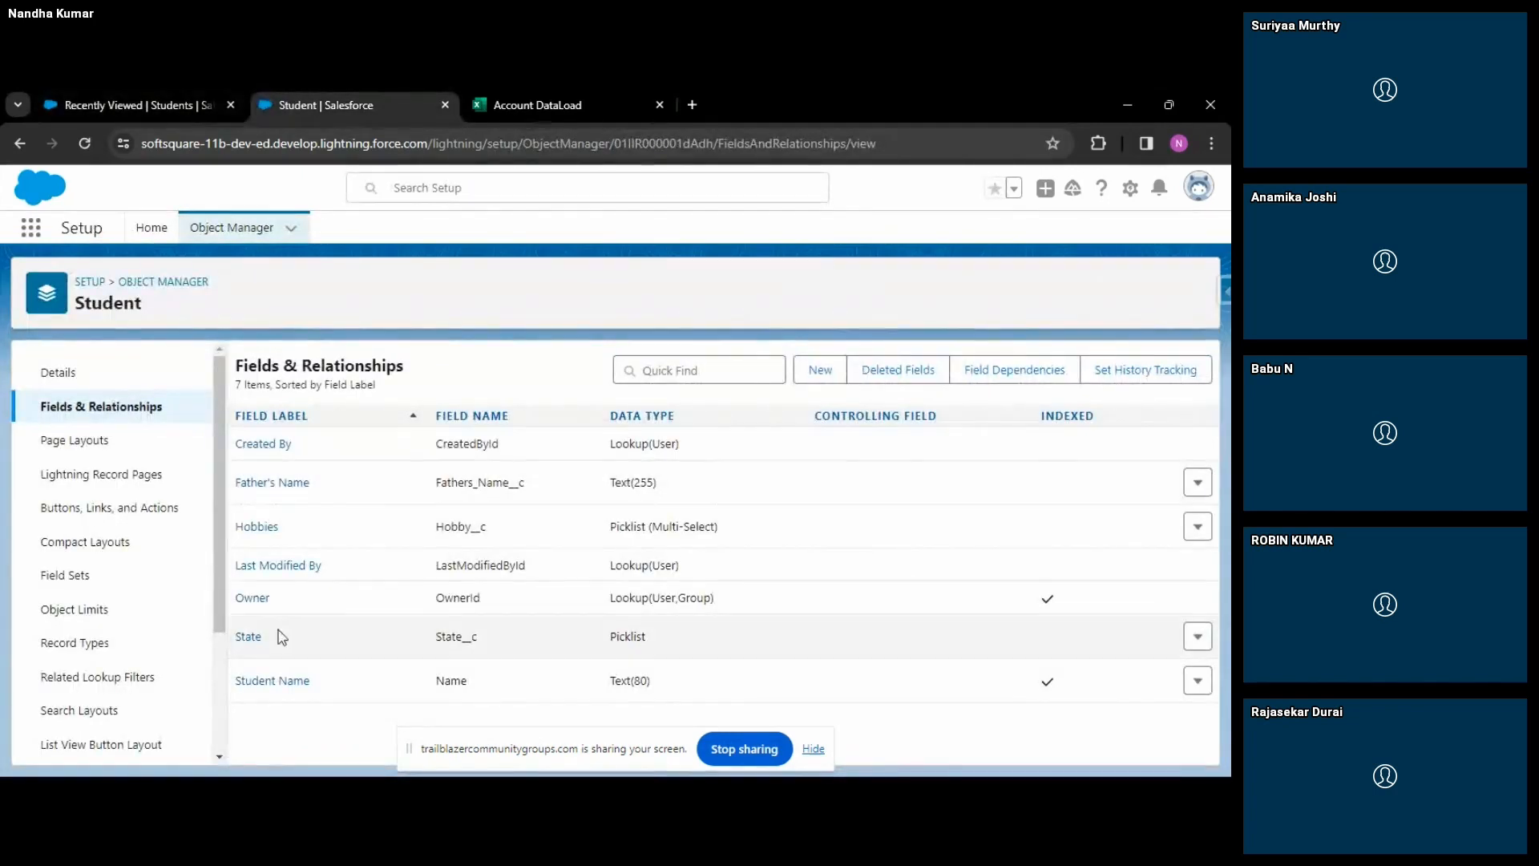
pyautogui.click(256, 527)
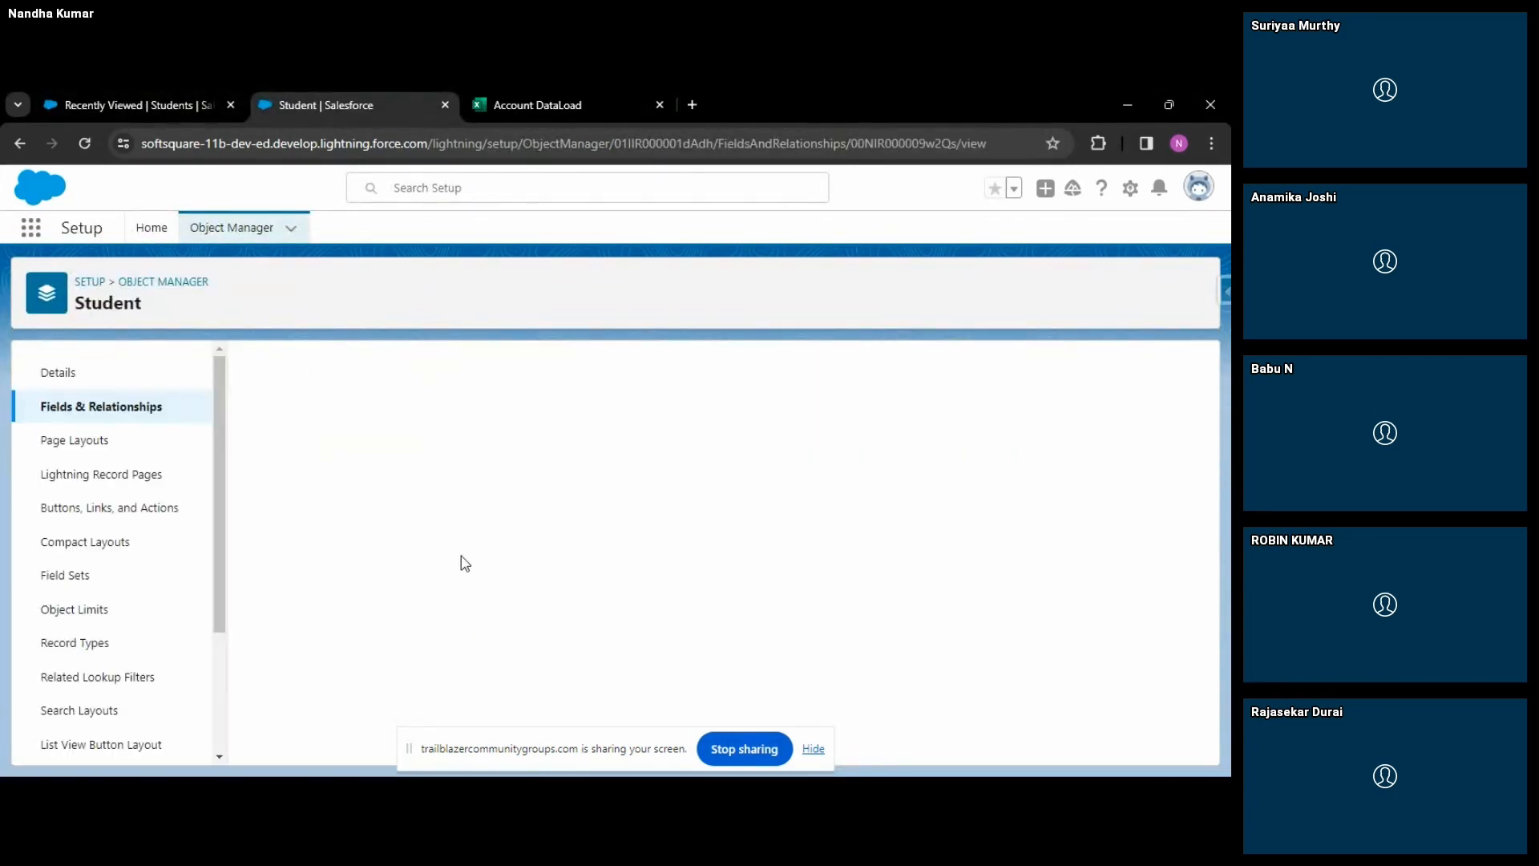
pyautogui.scroll(-4, 460, 555)
pyautogui.scroll(4, 462, 555)
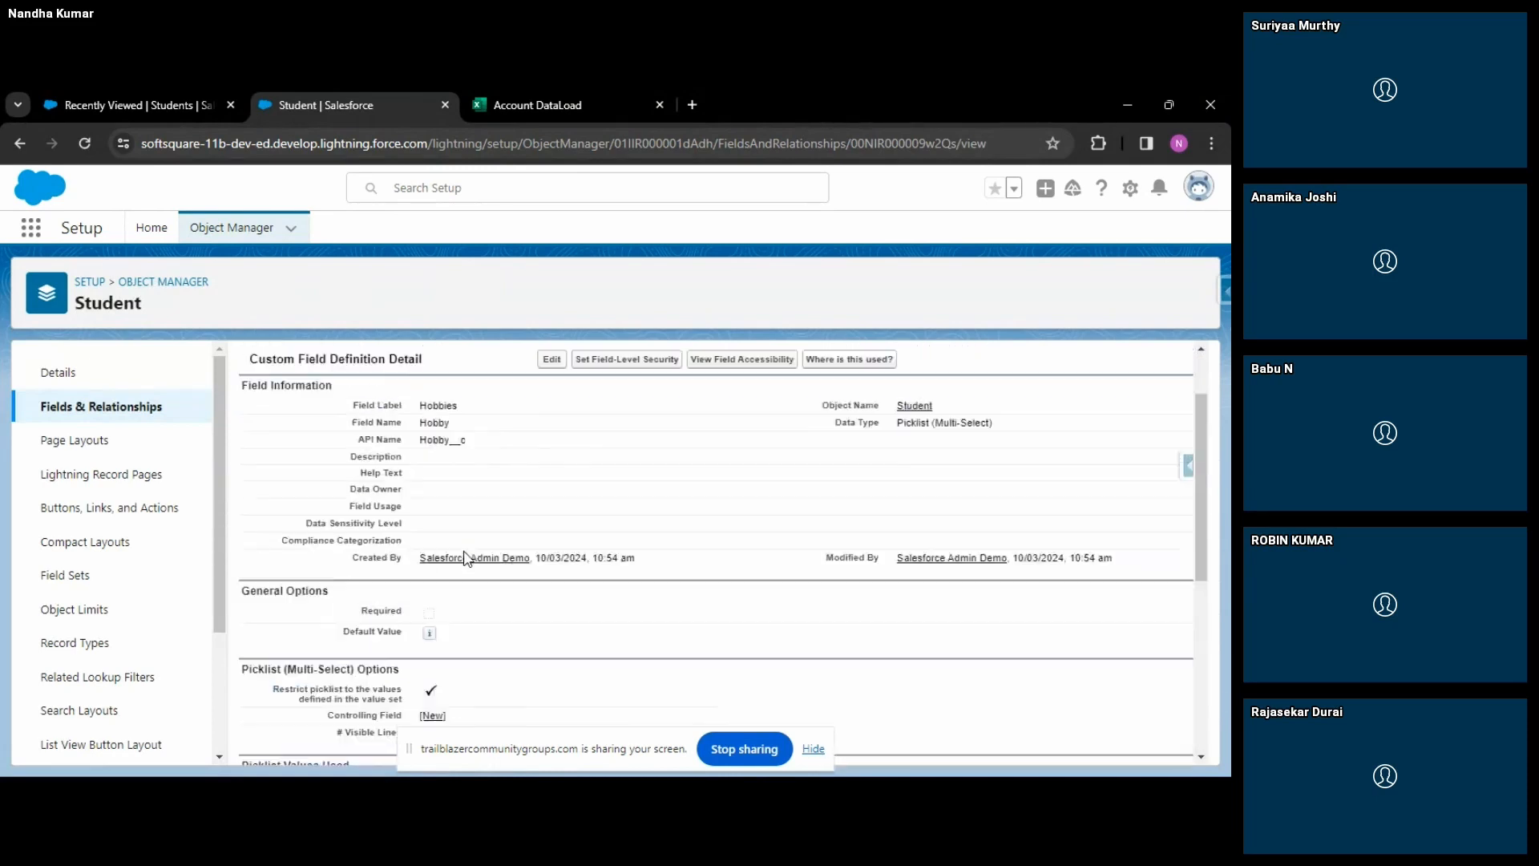
# Set the number of visible lines of the Hobbies field to 4 and save the field.
pyautogui.click(553, 444)
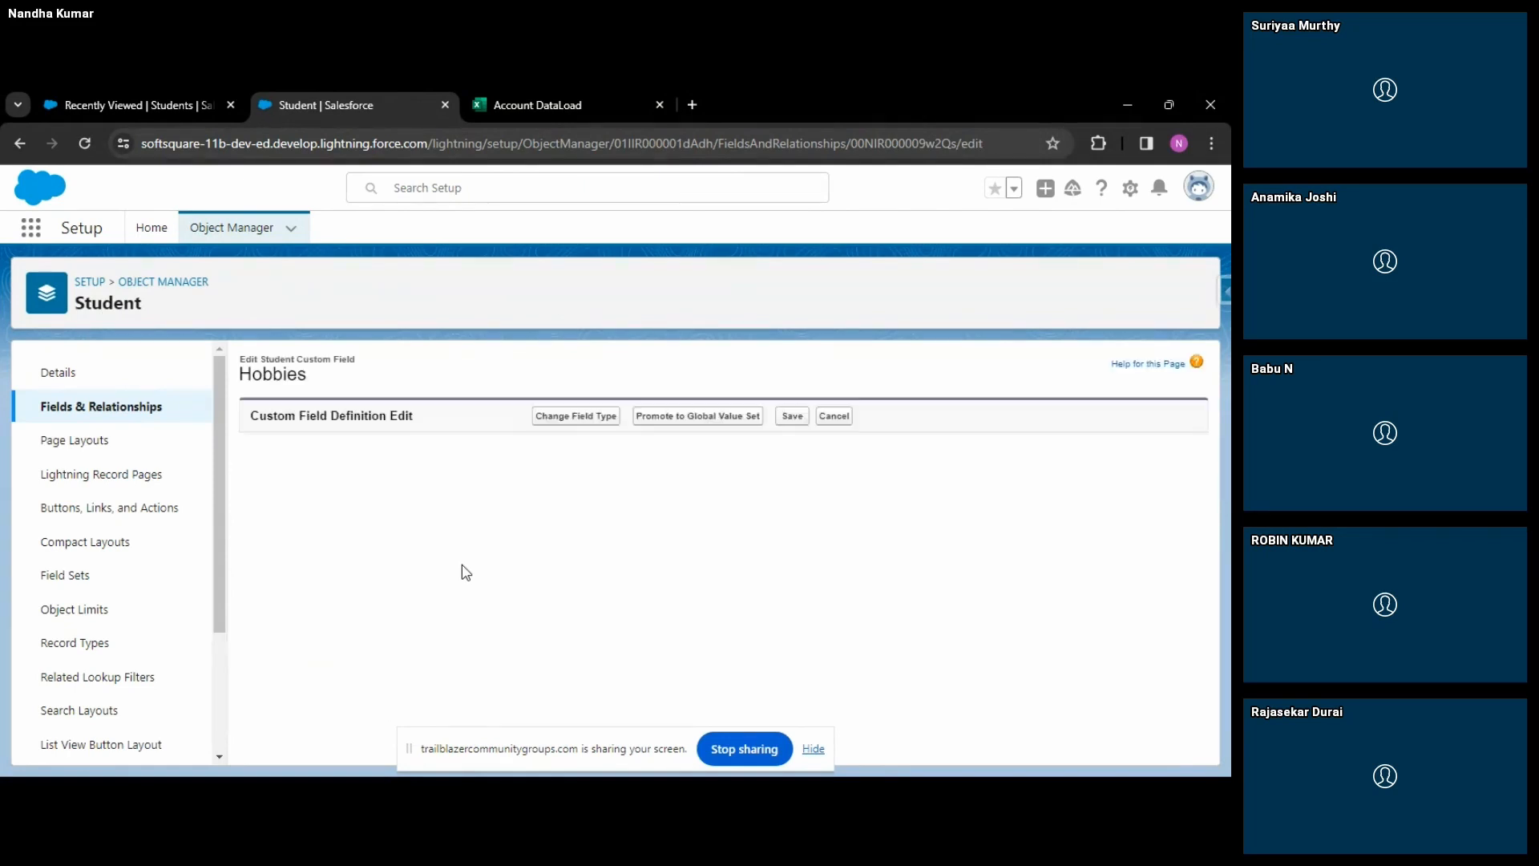
pyautogui.scroll(-2, 464, 571)
pyautogui.scroll(-2, 462, 572)
pyautogui.click(476, 694)
pyautogui.press('BackSpace')
pyautogui.write('4')
pyautogui.click(862, 663)
pyautogui.scroll(3, 807, 498)
pyautogui.scroll(-2, 824, 533)
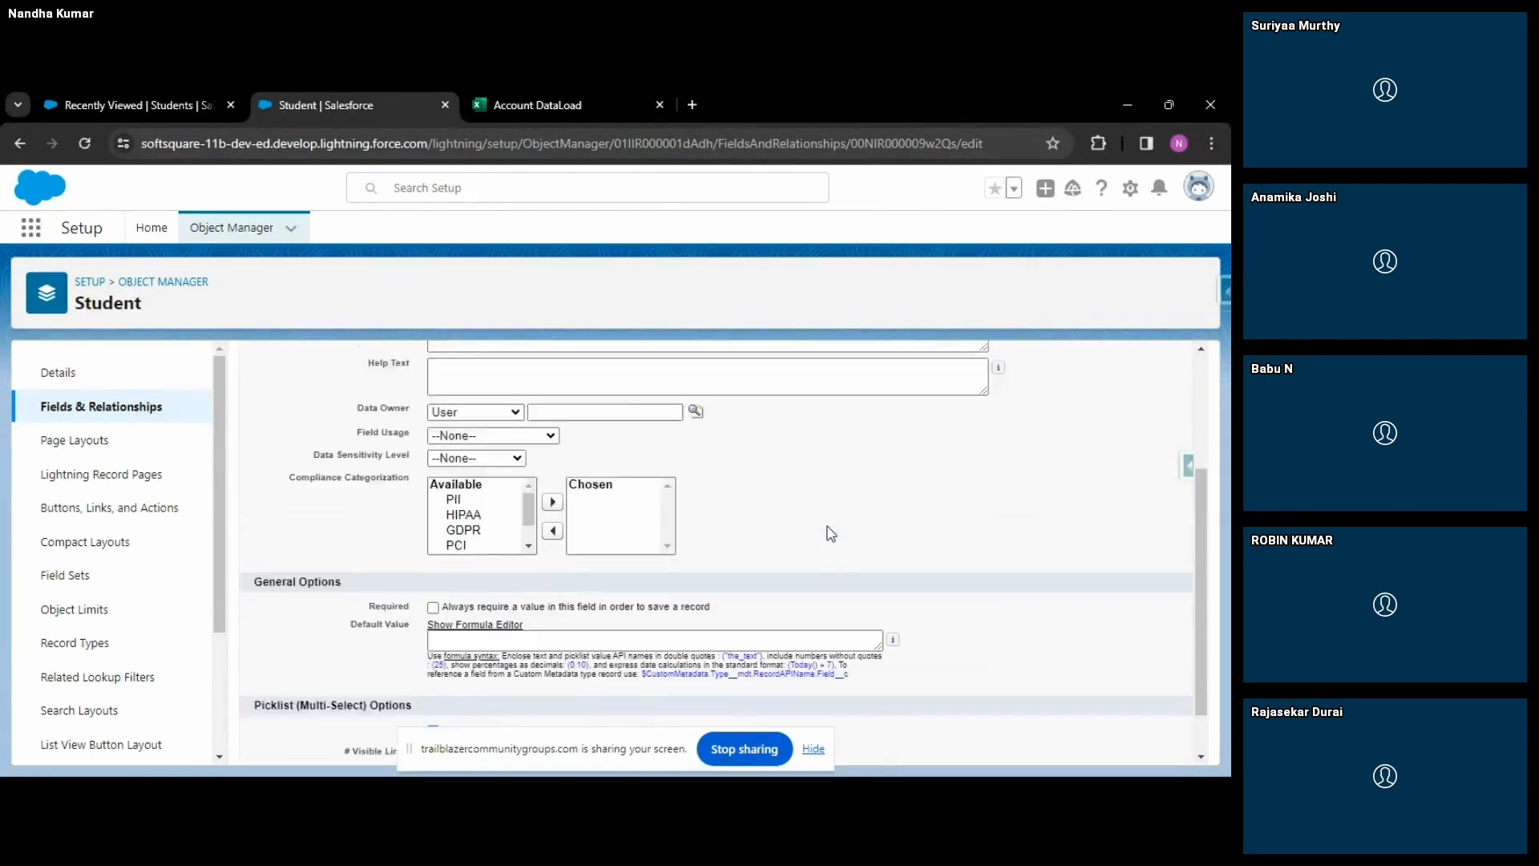
pyautogui.scroll(3, 789, 419)
pyautogui.click(787, 417)
pyautogui.scroll(-3, 685, 545)
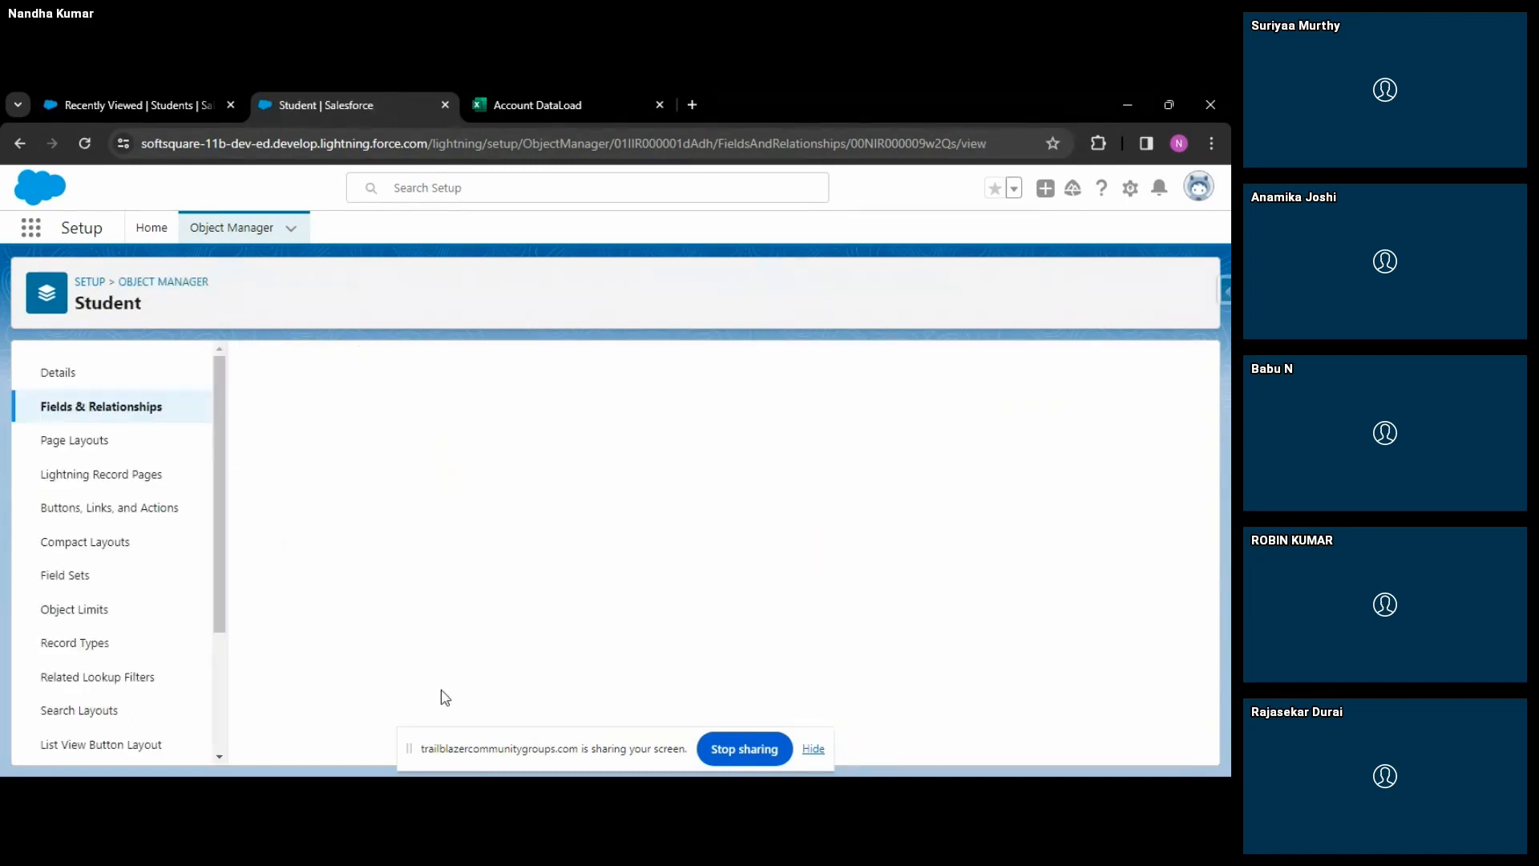
# Reload the Students list, check the Hobbies box height on a New Student form, and close the form.
pyautogui.click(183, 90)
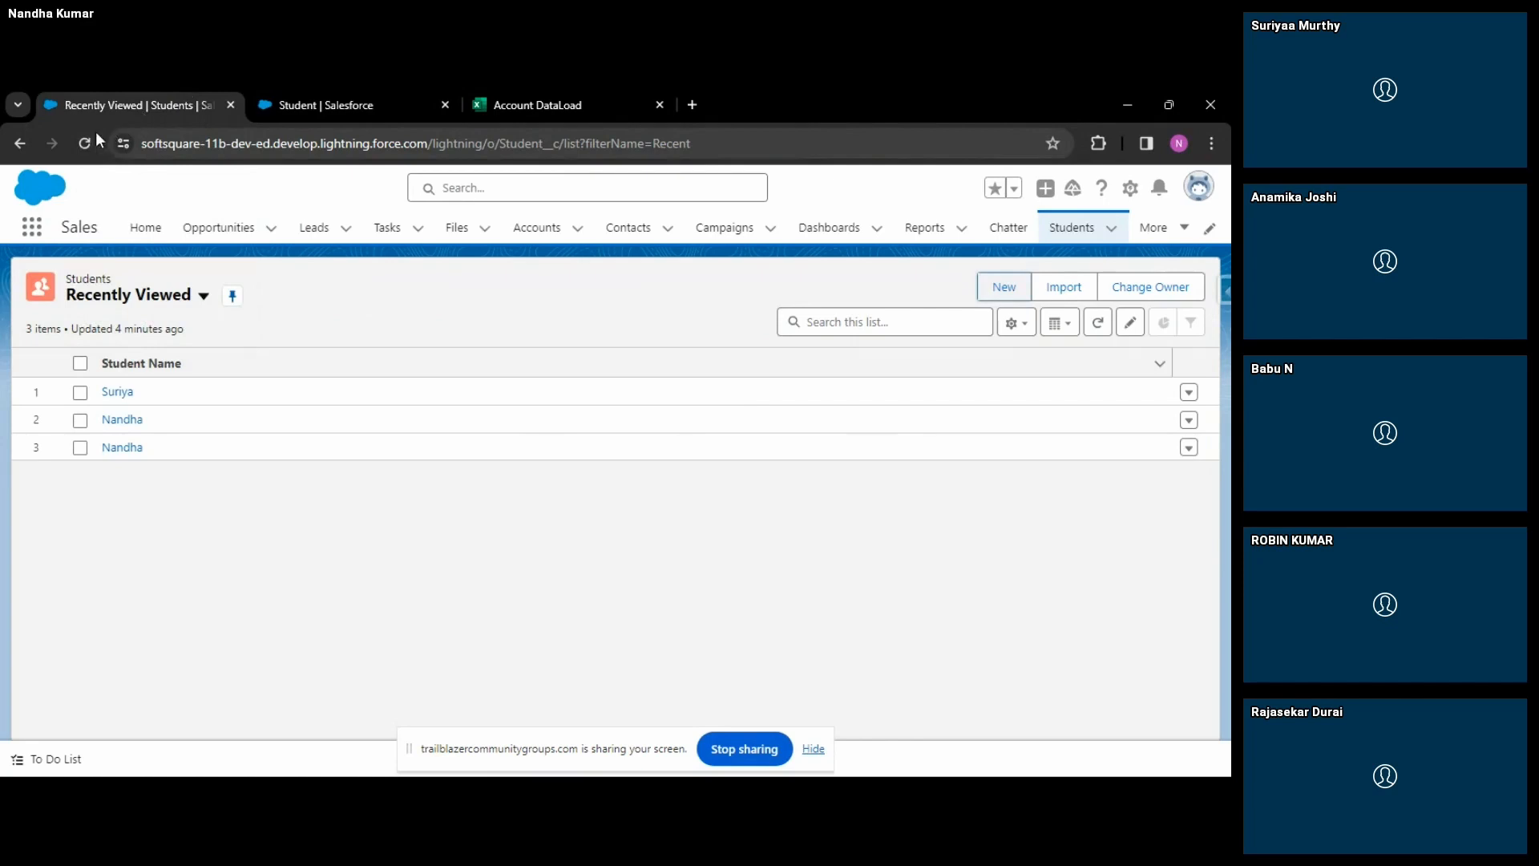
pyautogui.click(75, 142)
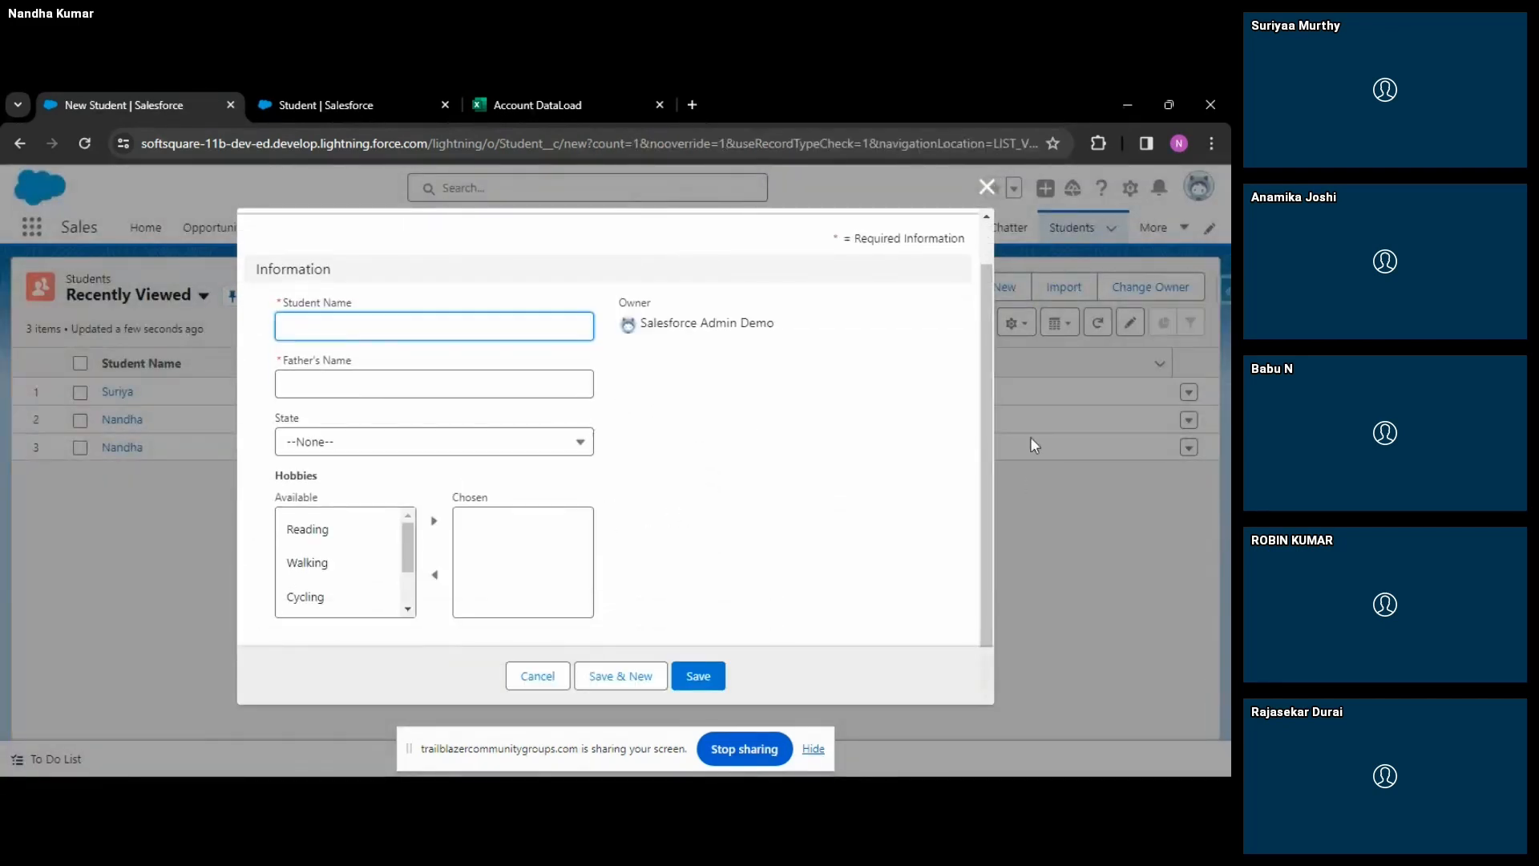
pyautogui.click(987, 186)
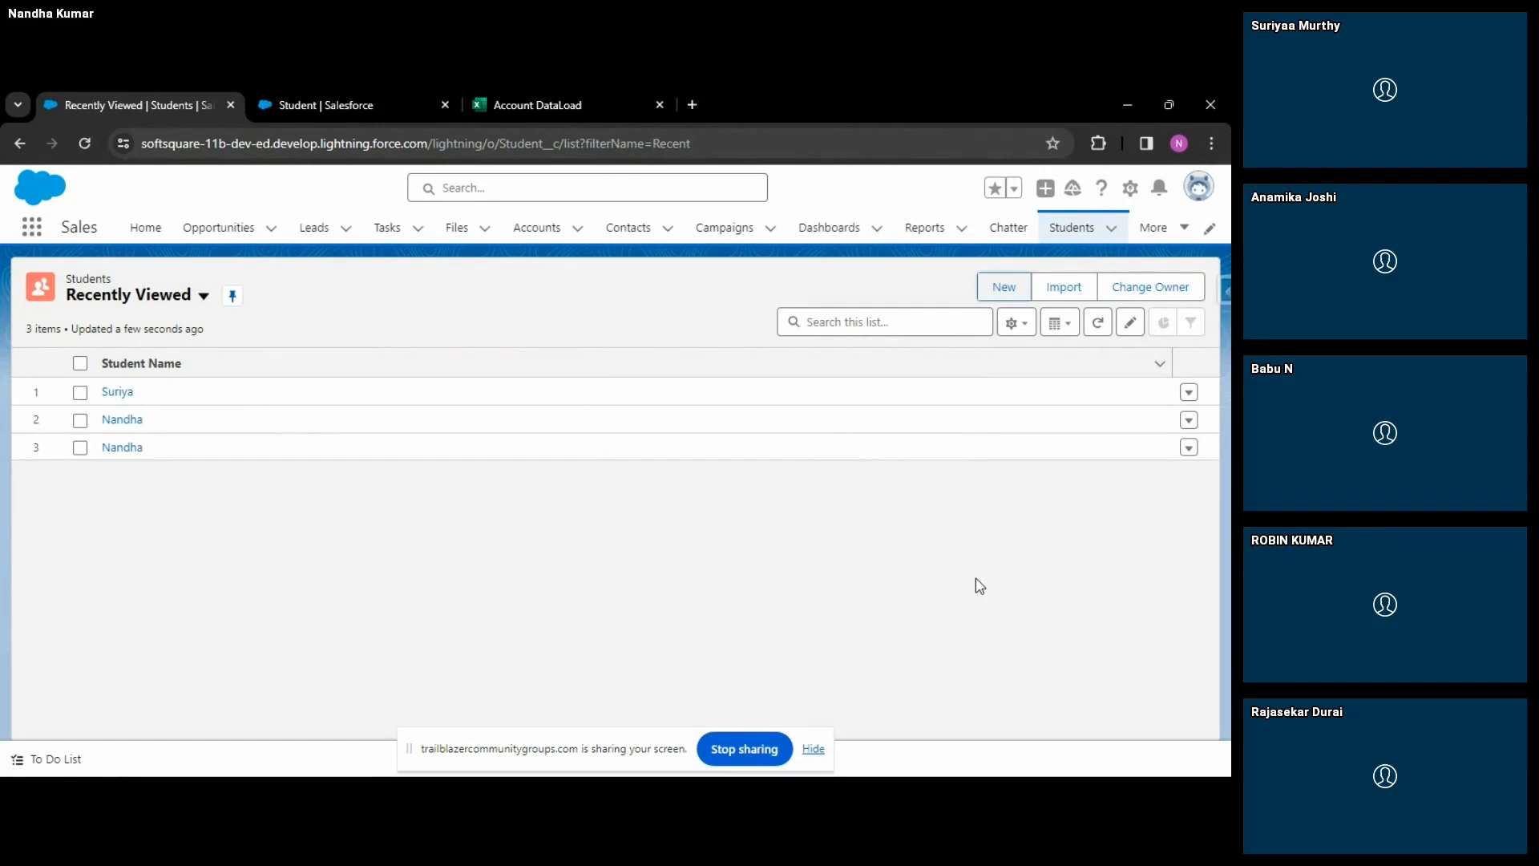
# Reload the Students list again, reopen the New Student form, and browse the available Hobbies values down to Gym.
pyautogui.hotkey('ctrl', 'r')
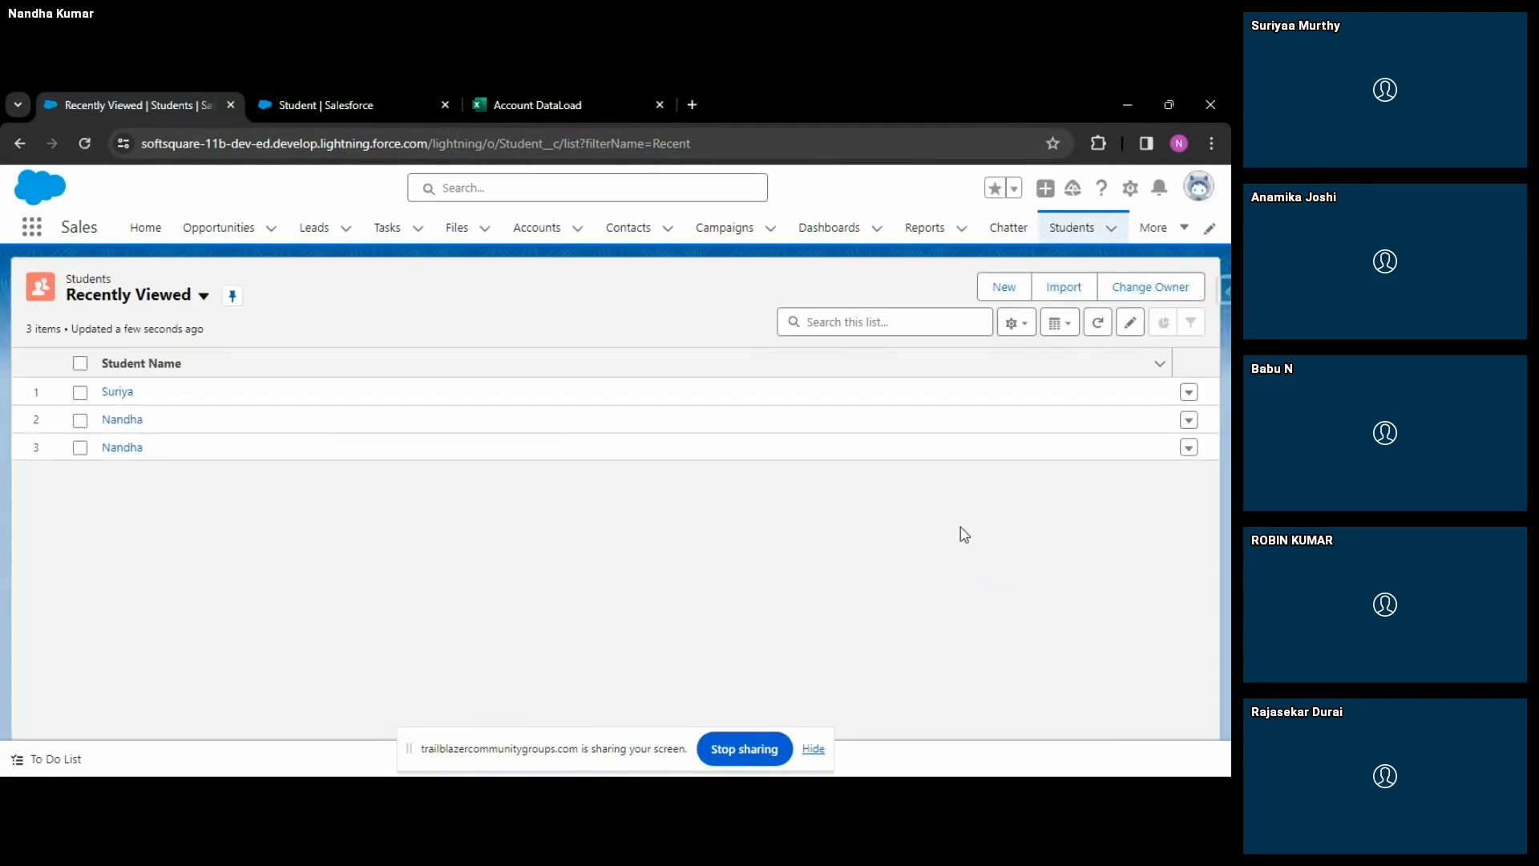
pyautogui.click(1012, 287)
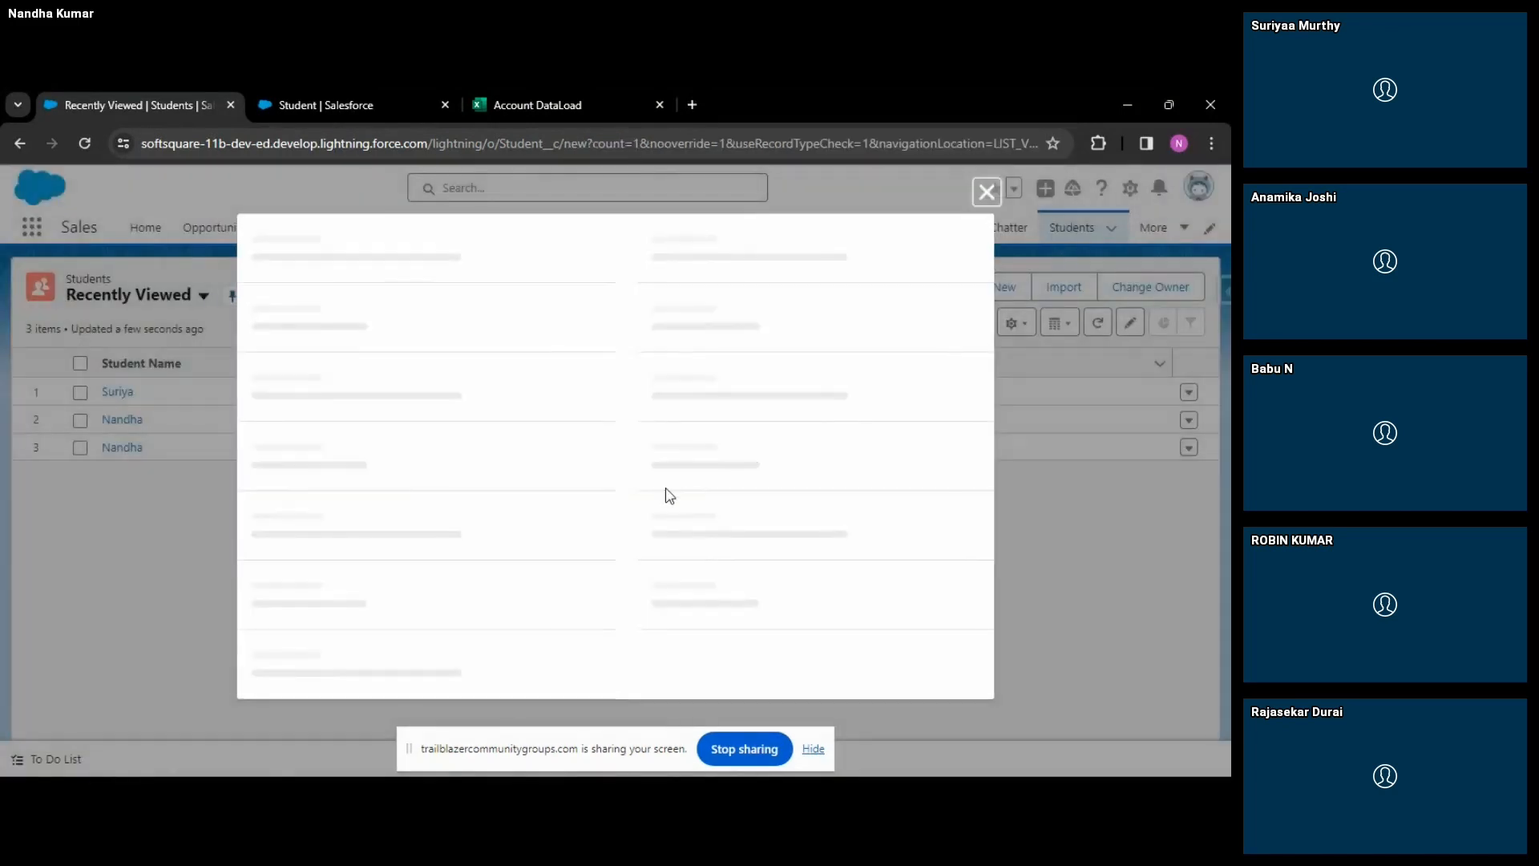
pyautogui.scroll(-1, 394, 566)
pyautogui.scroll(1, 394, 569)
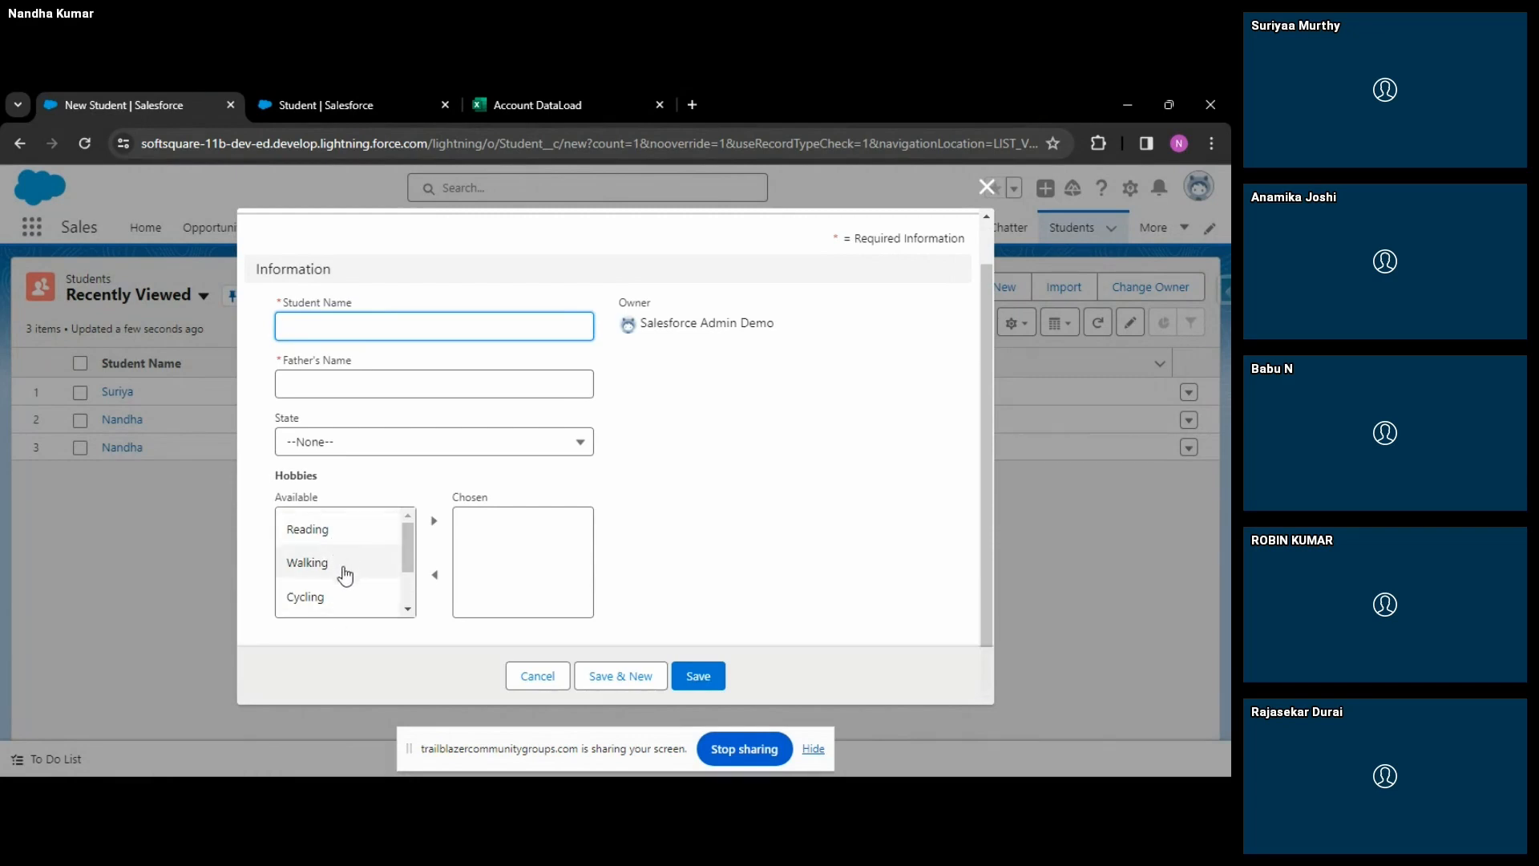
pyautogui.scroll(-2, 378, 604)
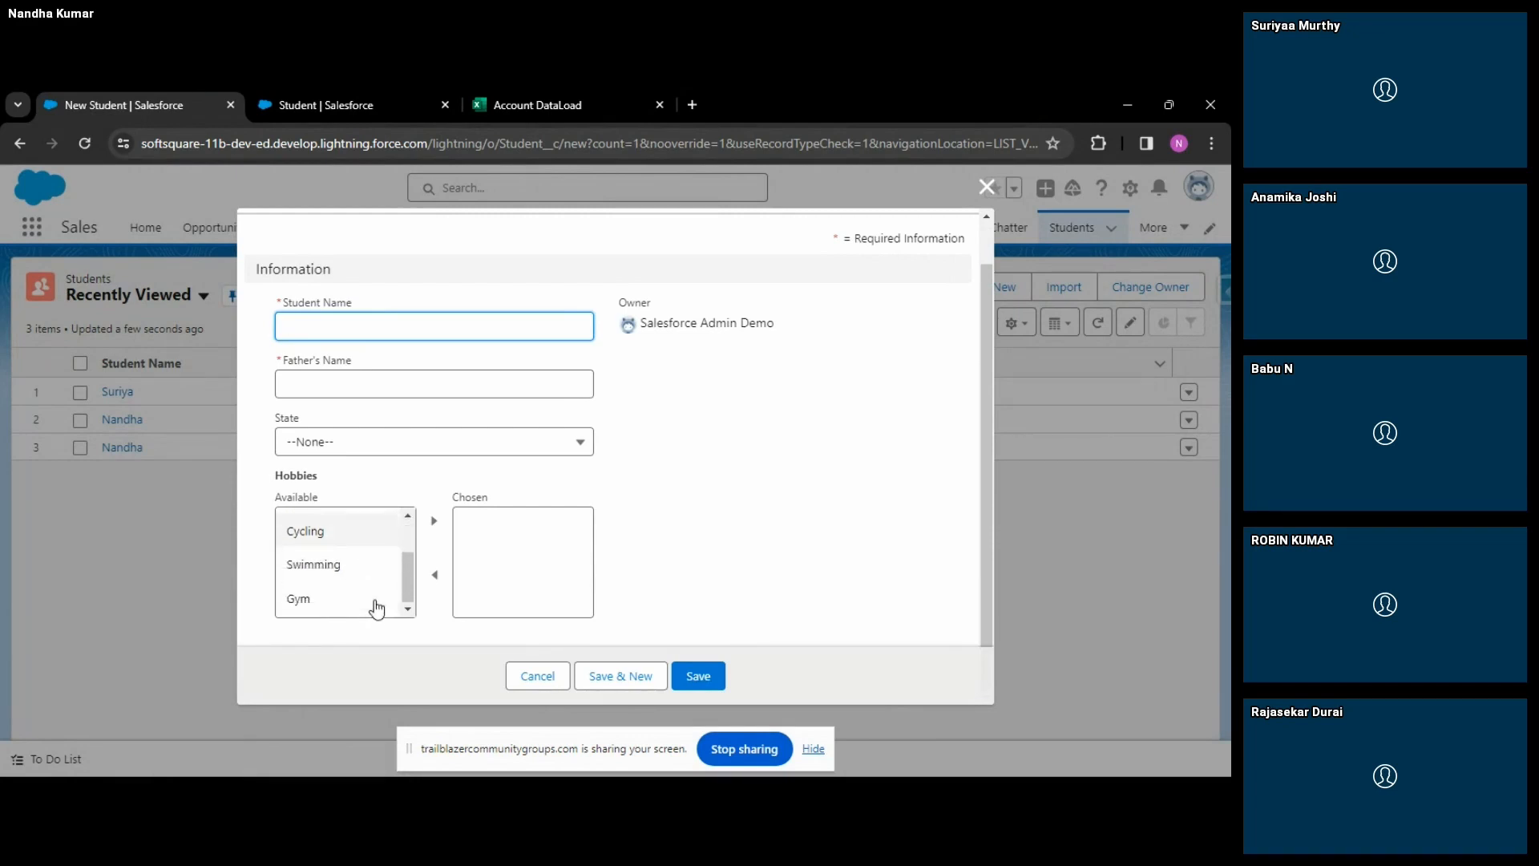
# Browse the available Hobbies values once more, and review the Picklists and Dependent Picklists slides.
pyautogui.scroll(2, 353, 584)
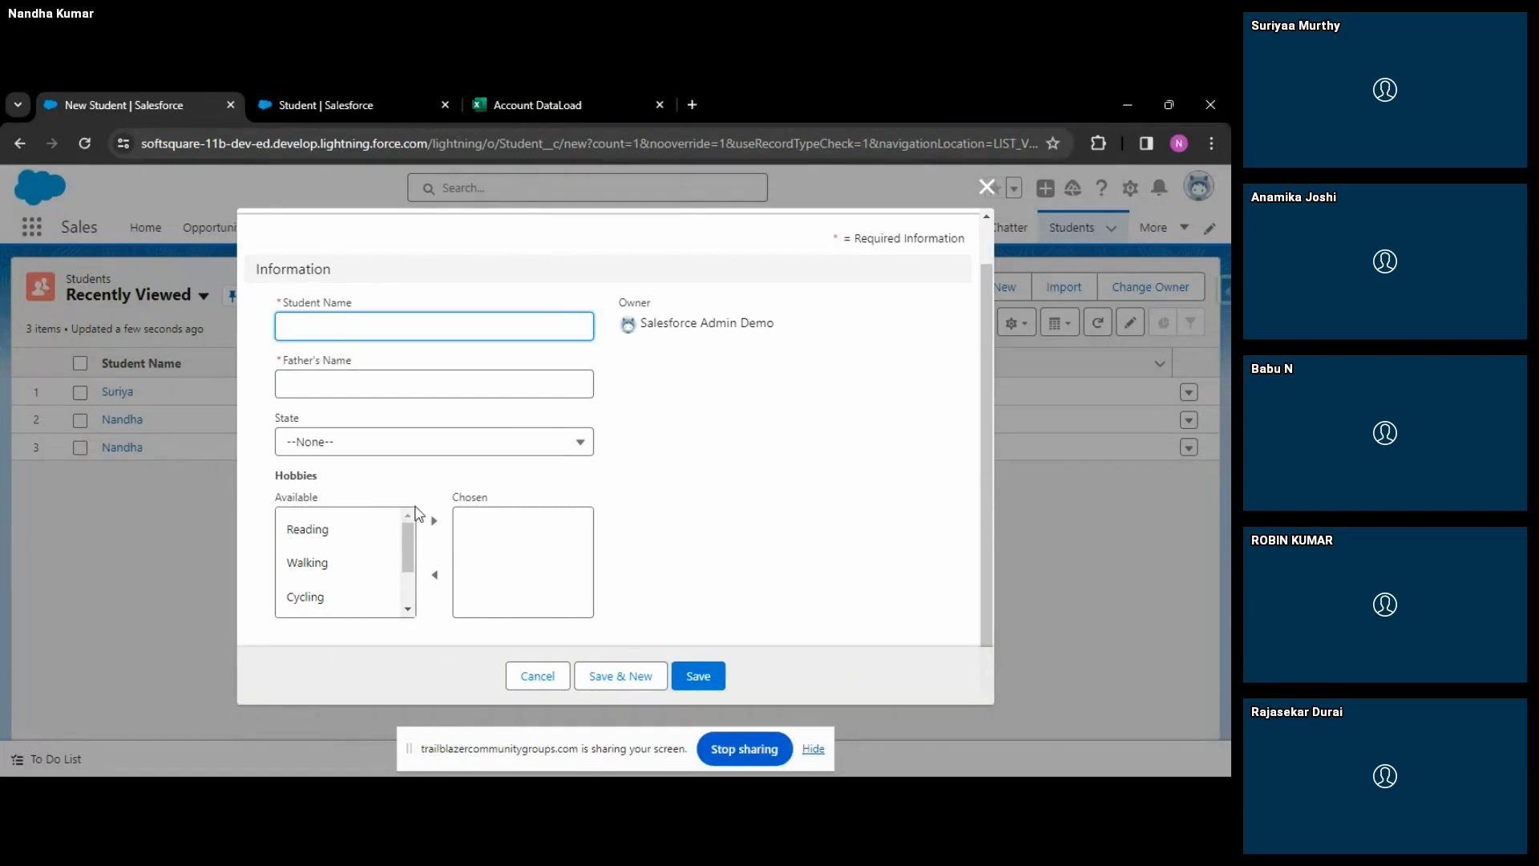
pyautogui.scroll(-1, 403, 587)
pyautogui.scroll(1, 399, 589)
pyautogui.hotkey('alt', 'Tab')
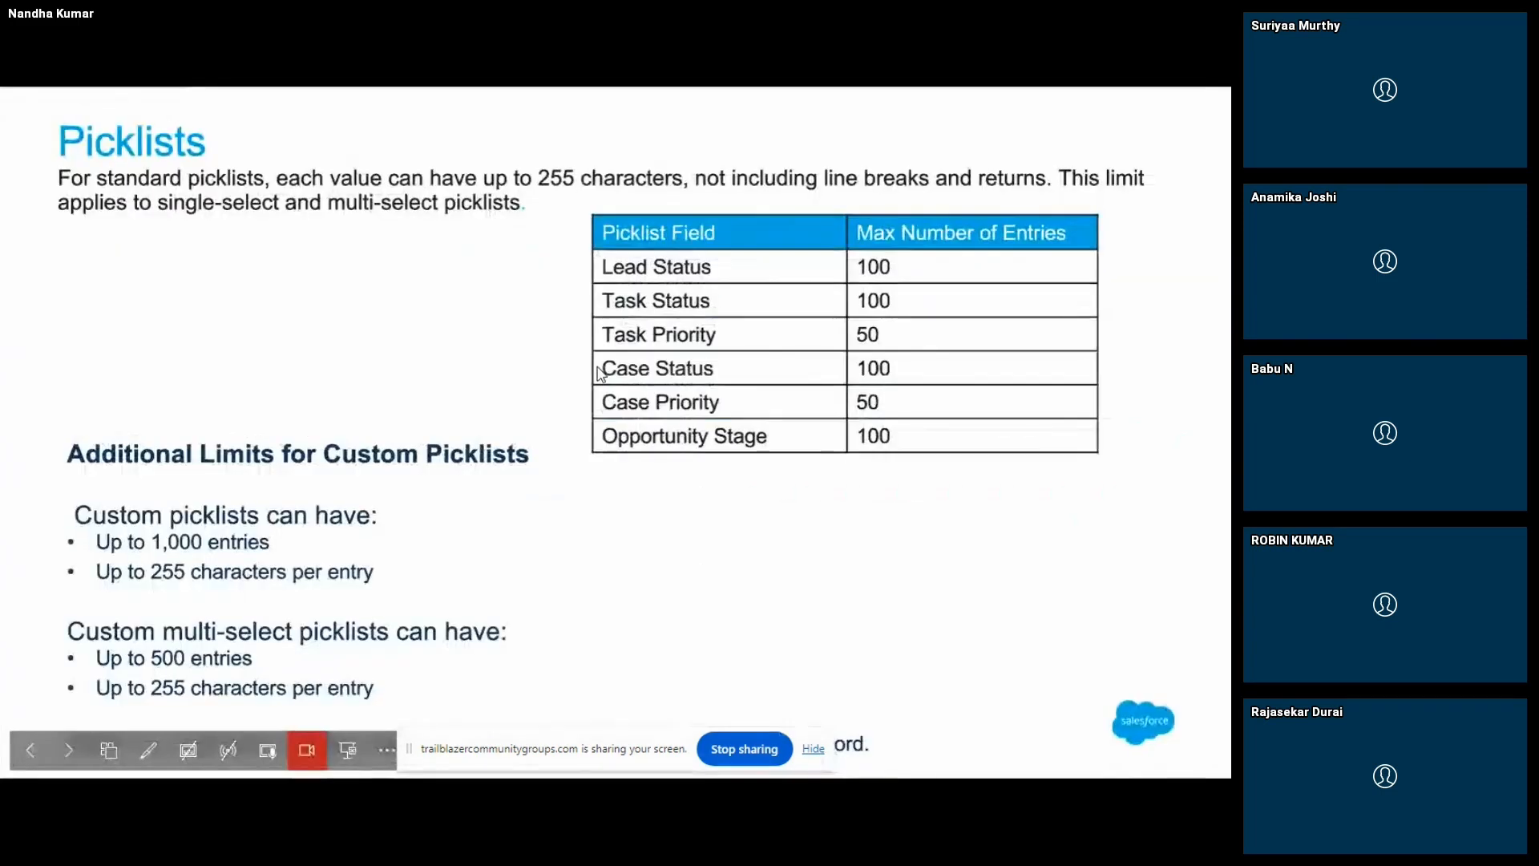
pyautogui.press('Right')
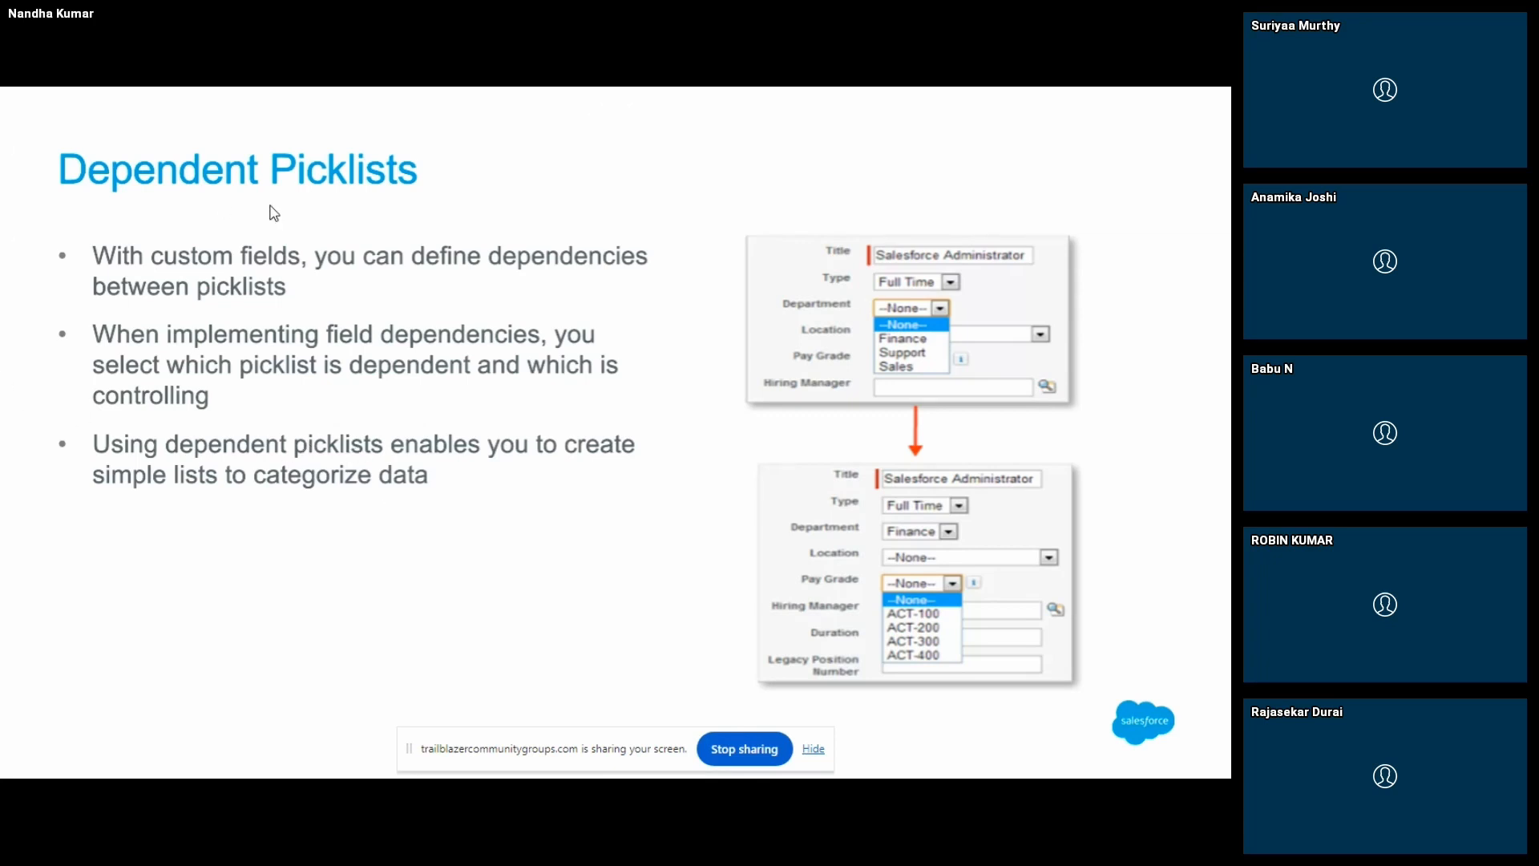
pyautogui.hotkey('alt', 'Tab')
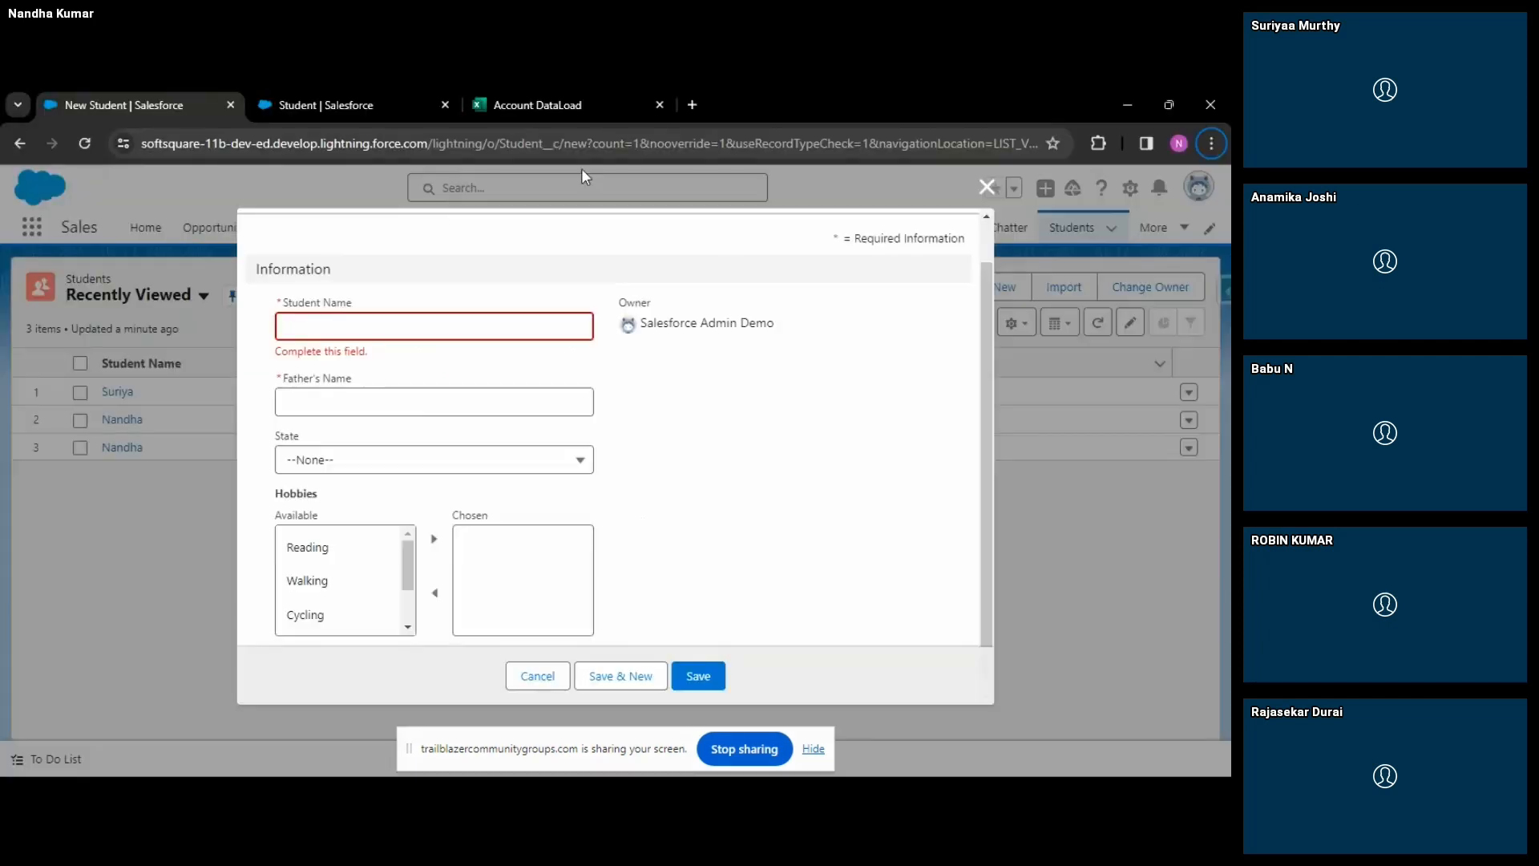
# Start a new custom field on the Student object and choose Picklist as its data type.
pyautogui.click(292, 99)
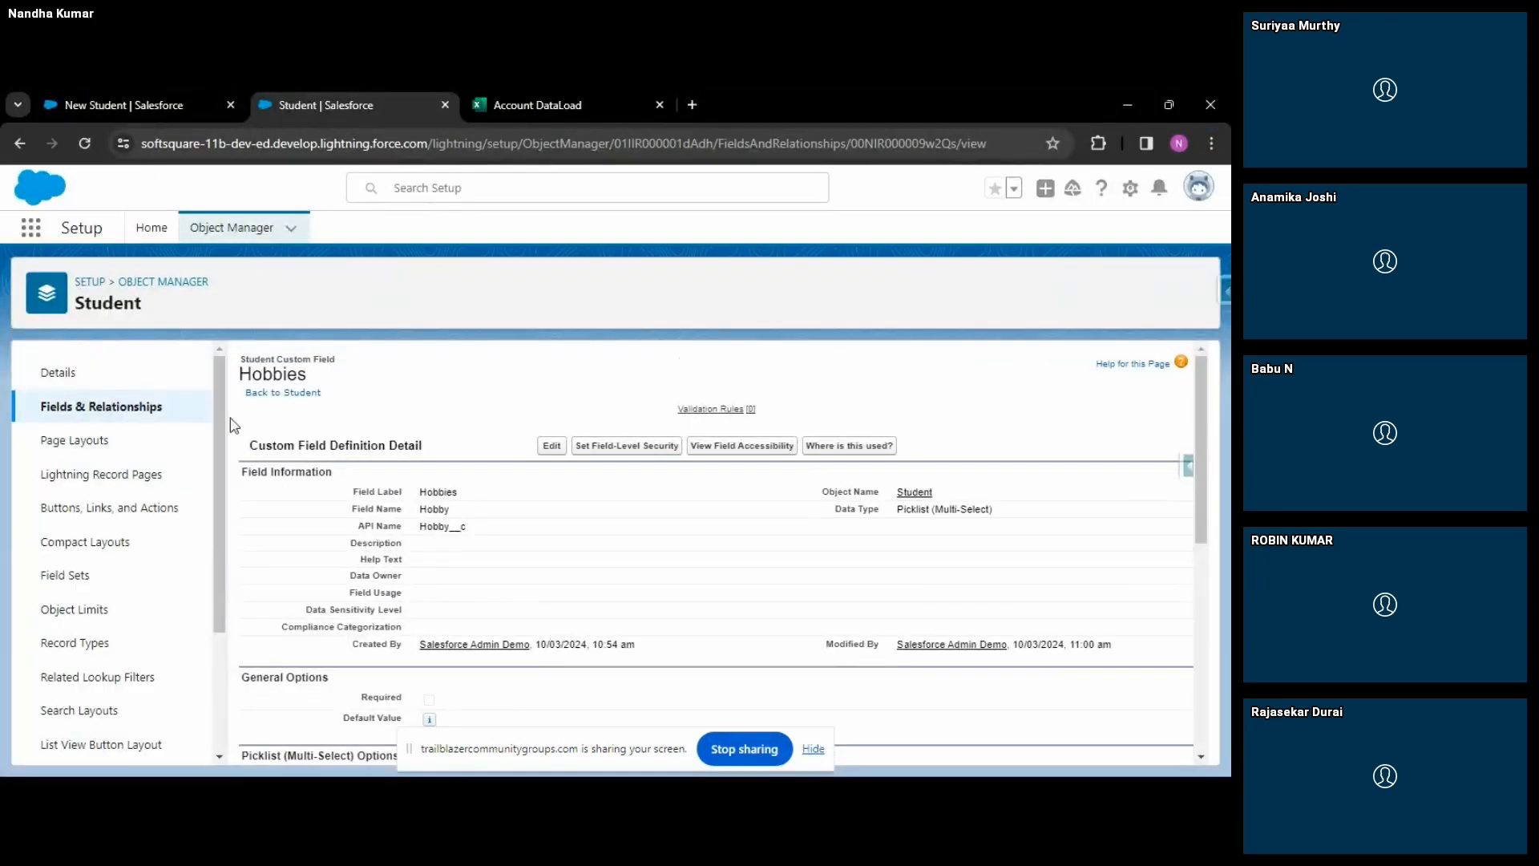
pyautogui.click(115, 413)
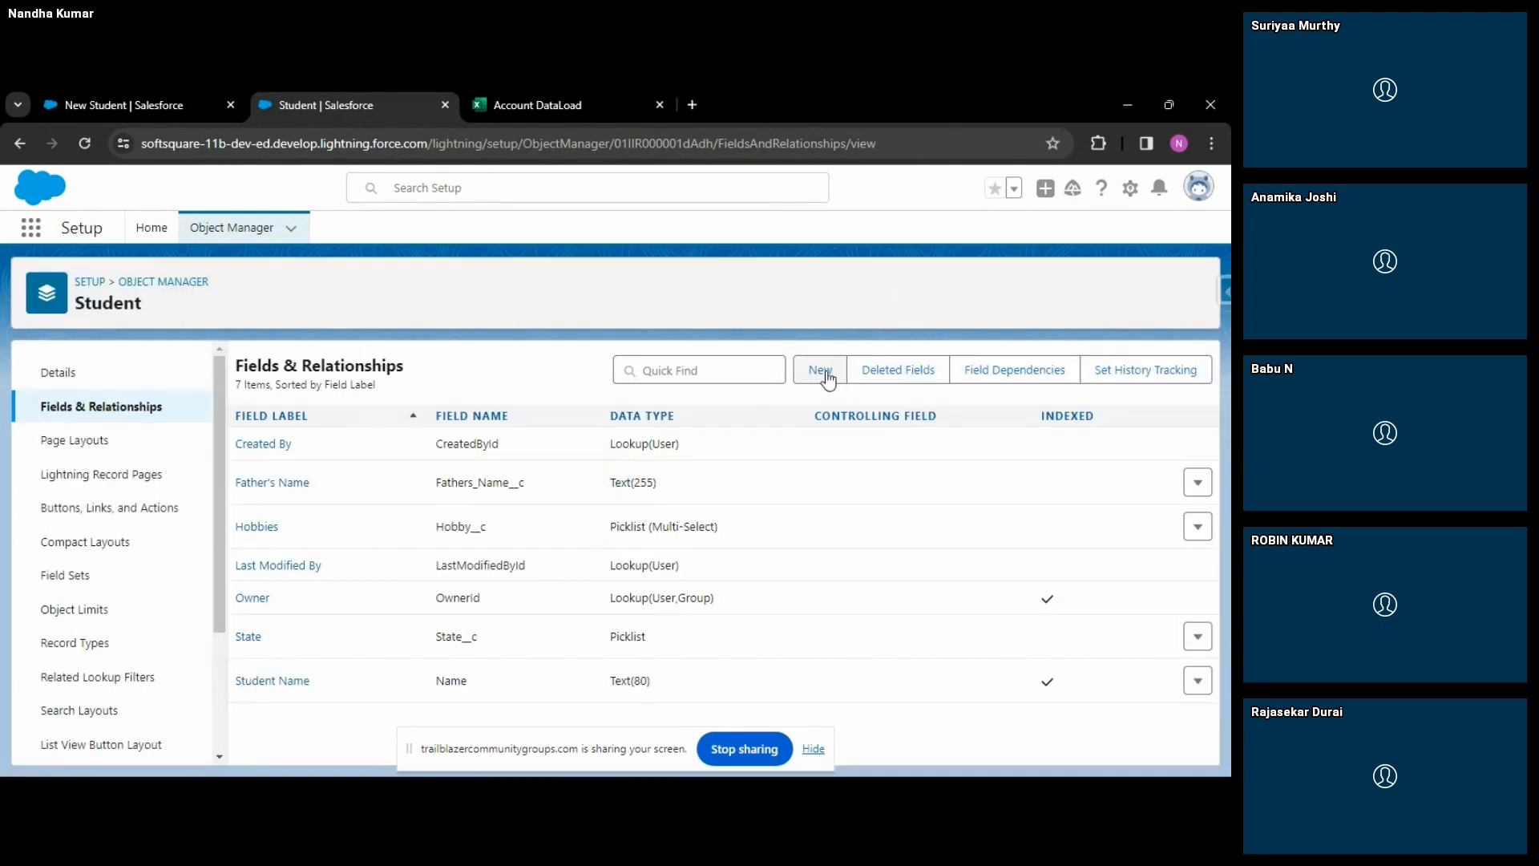
pyautogui.click(813, 369)
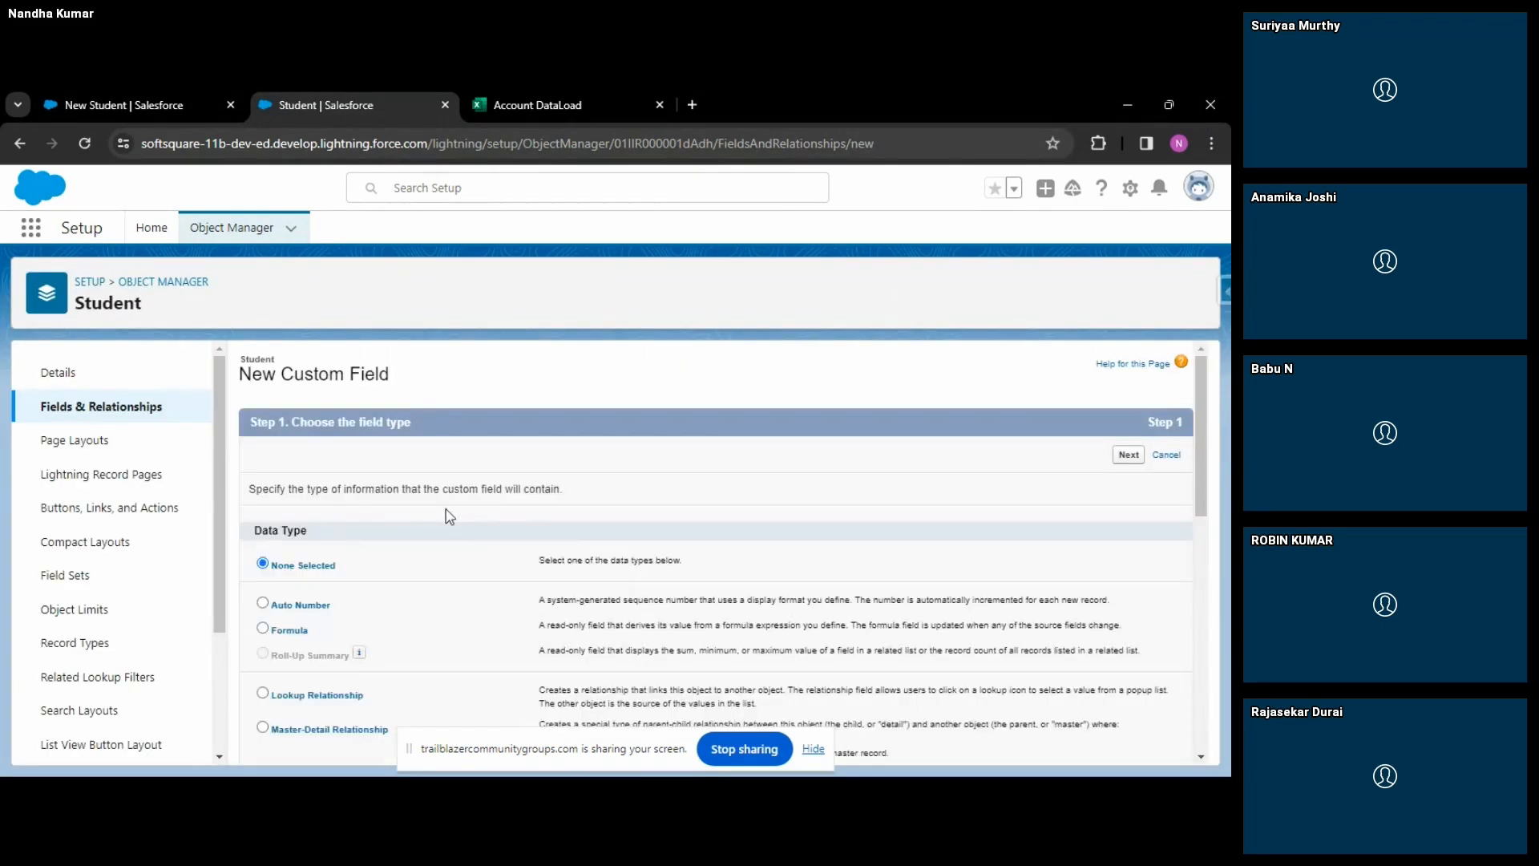
pyautogui.scroll(-5, 371, 545)
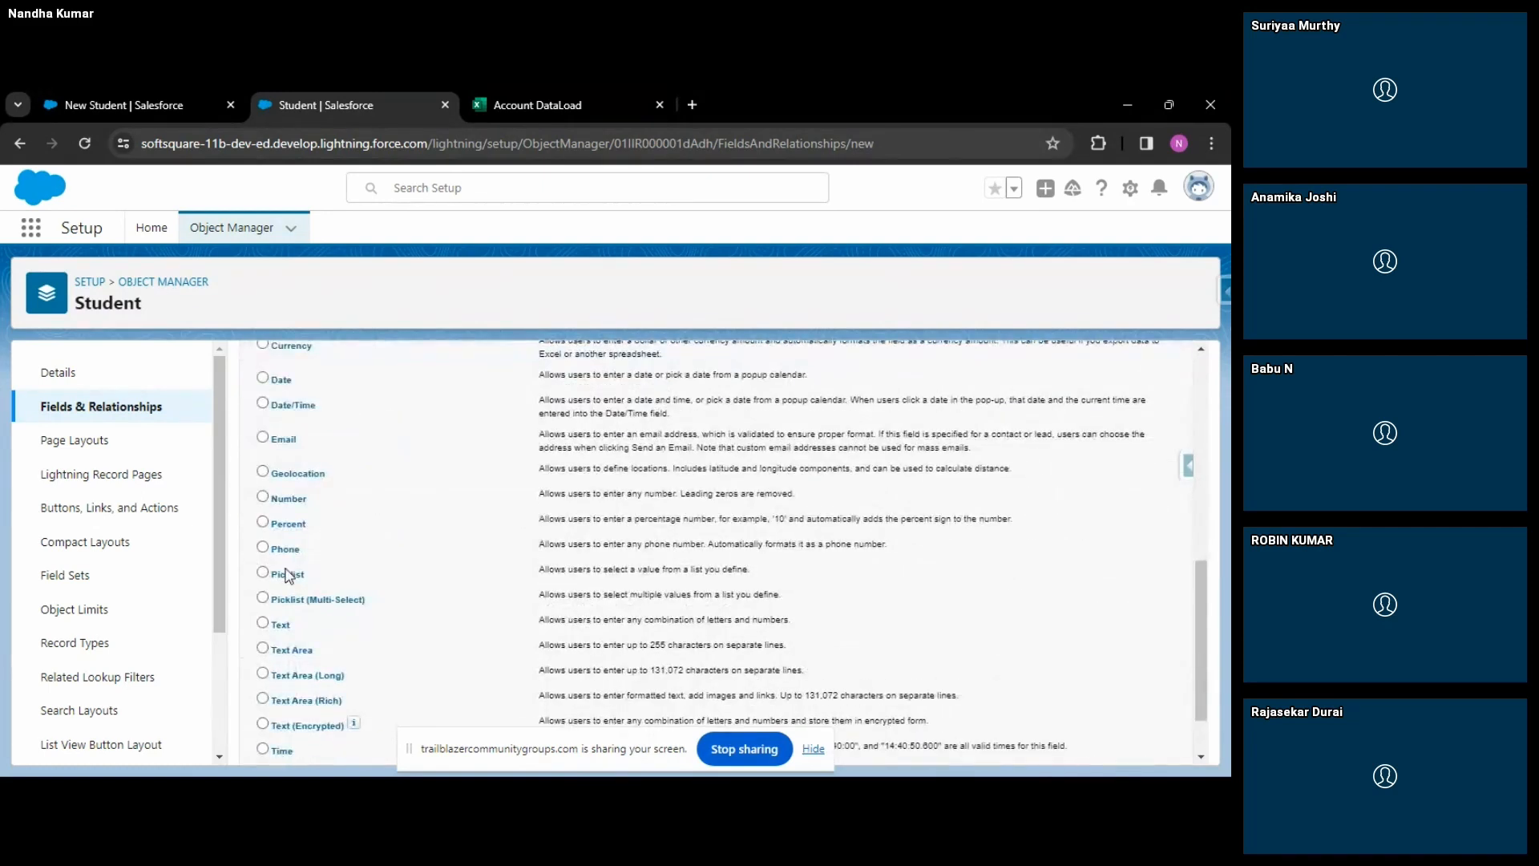
pyautogui.scroll(5, 898, 573)
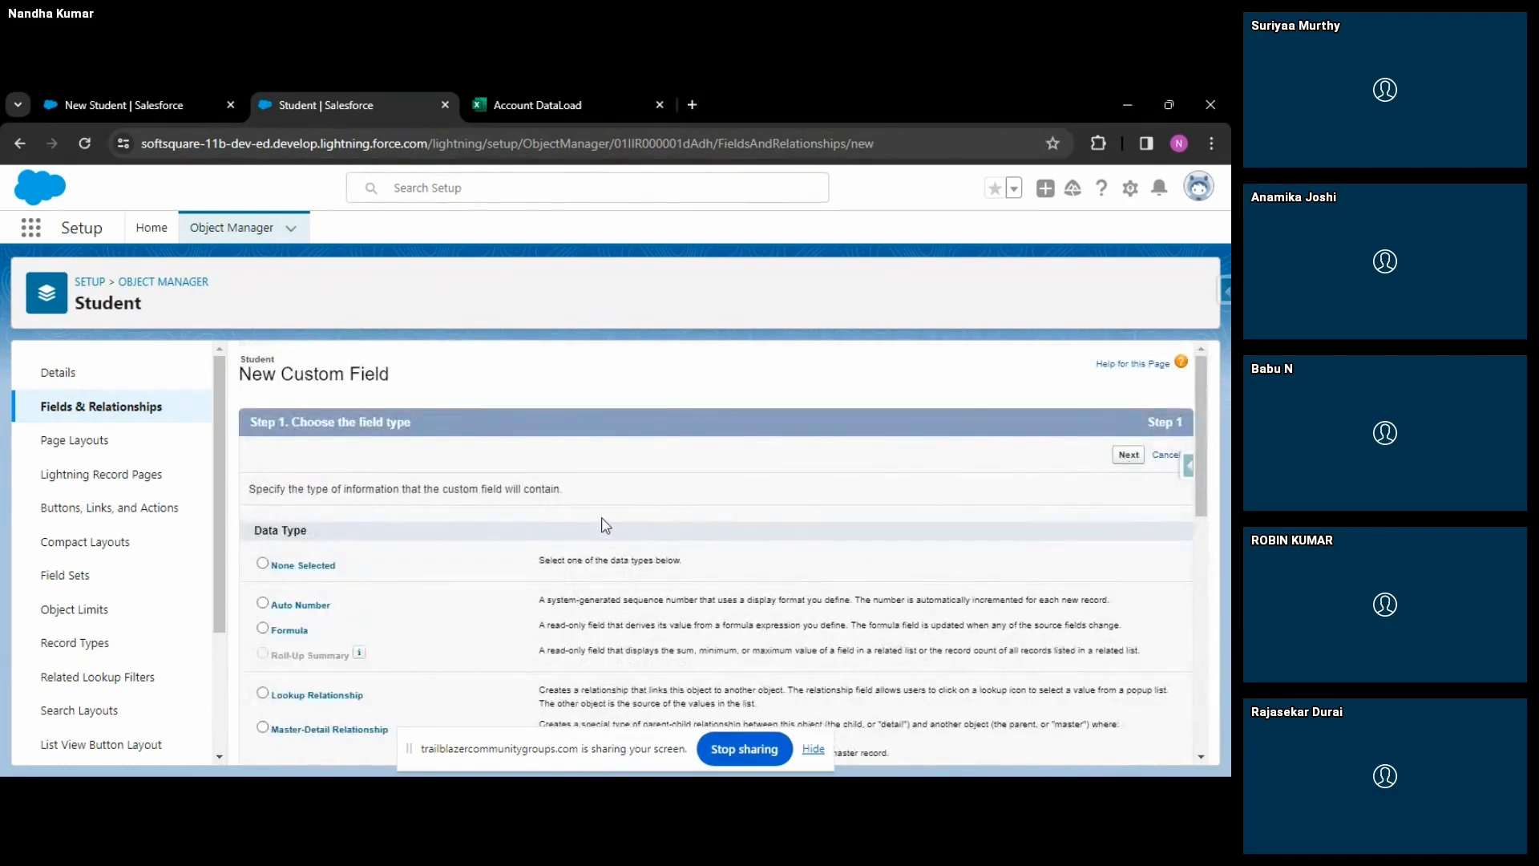
# Label the new picklist field City and choose to enter its values, each separated by a new line.
pyautogui.click(472, 492)
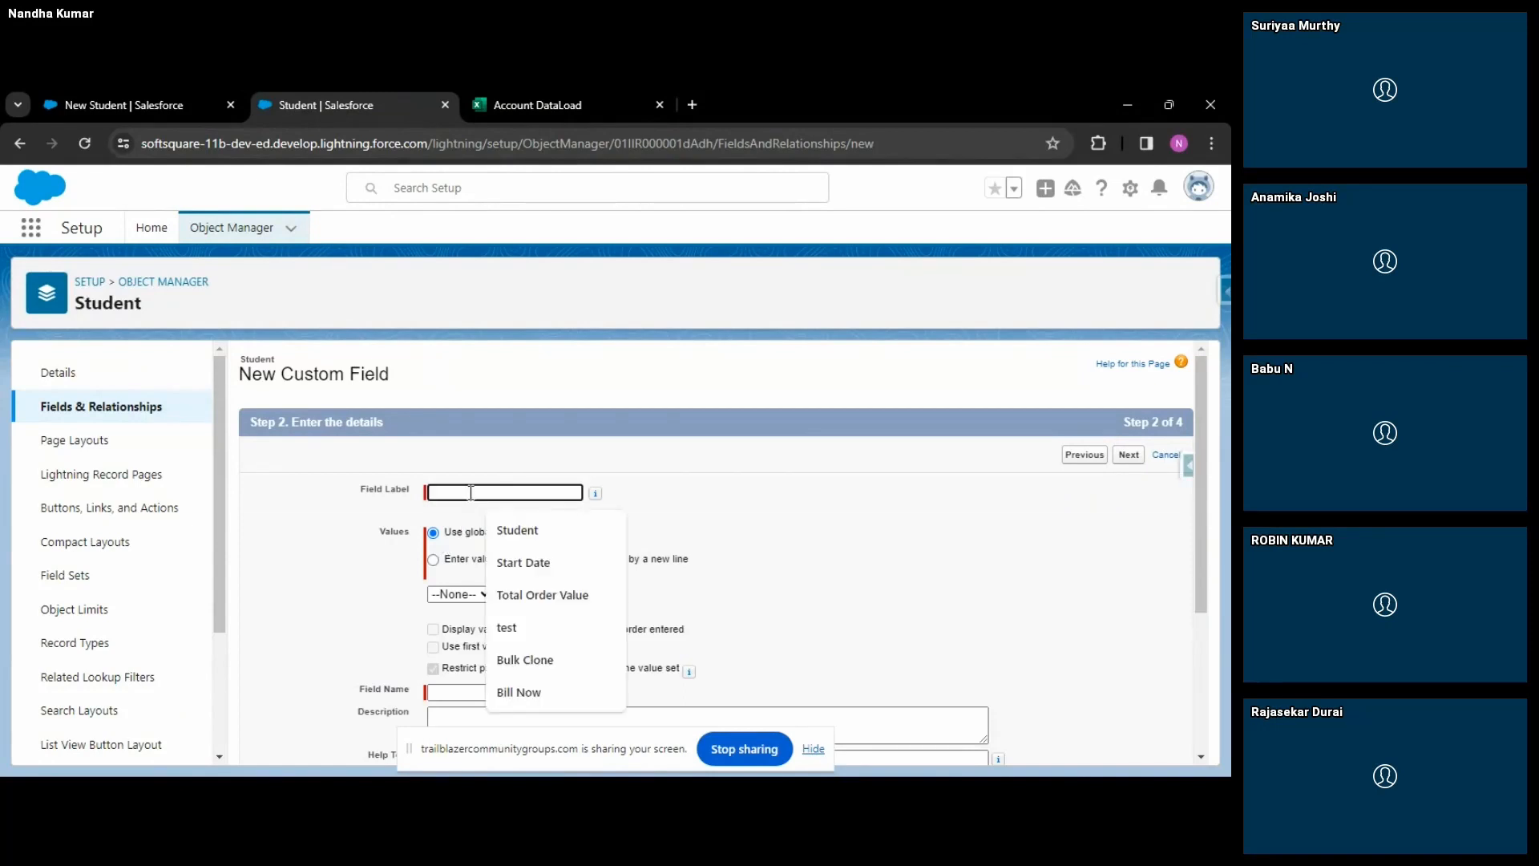
pyautogui.write('Cit')
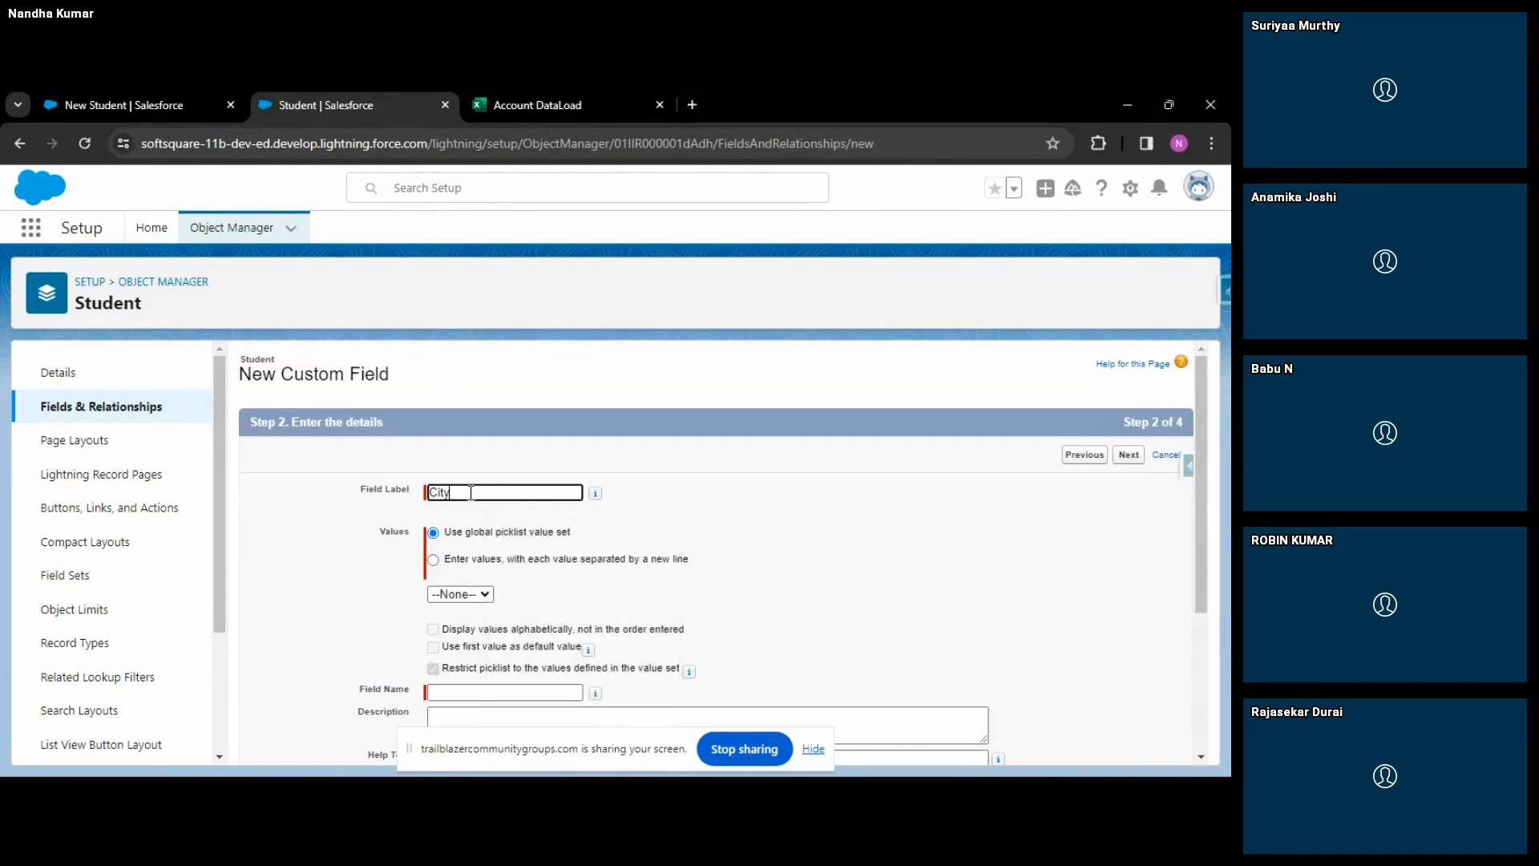
pyautogui.write('y')
pyautogui.click(517, 560)
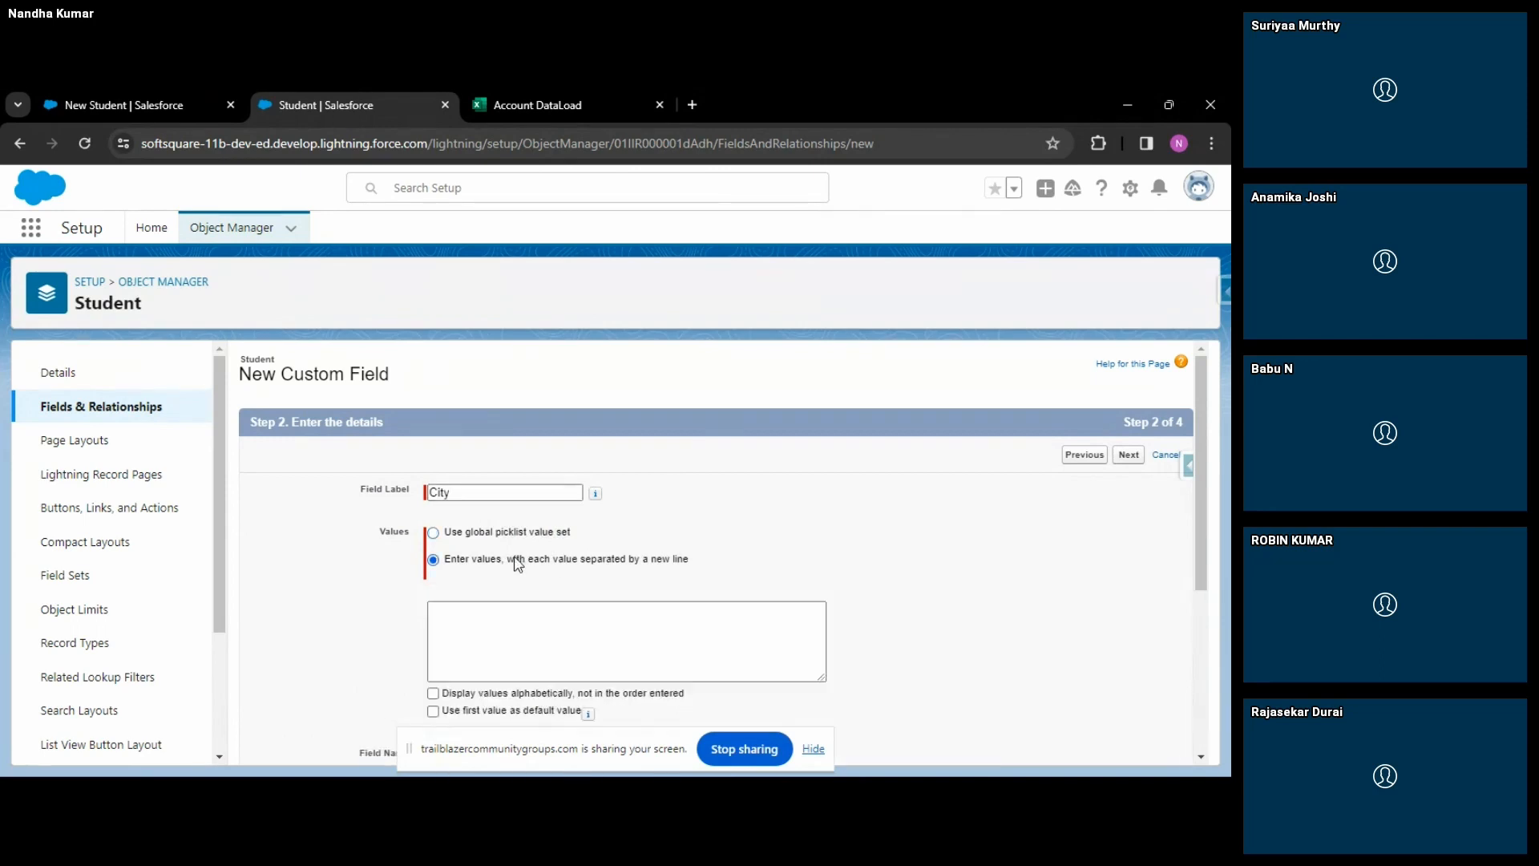
# Copy the city names from Chennai to Nagpur from the Notepad++ list and paste them as the City field's values.
pyautogui.hotkey('alt', 'Tab')
pyautogui.click(795, 530)
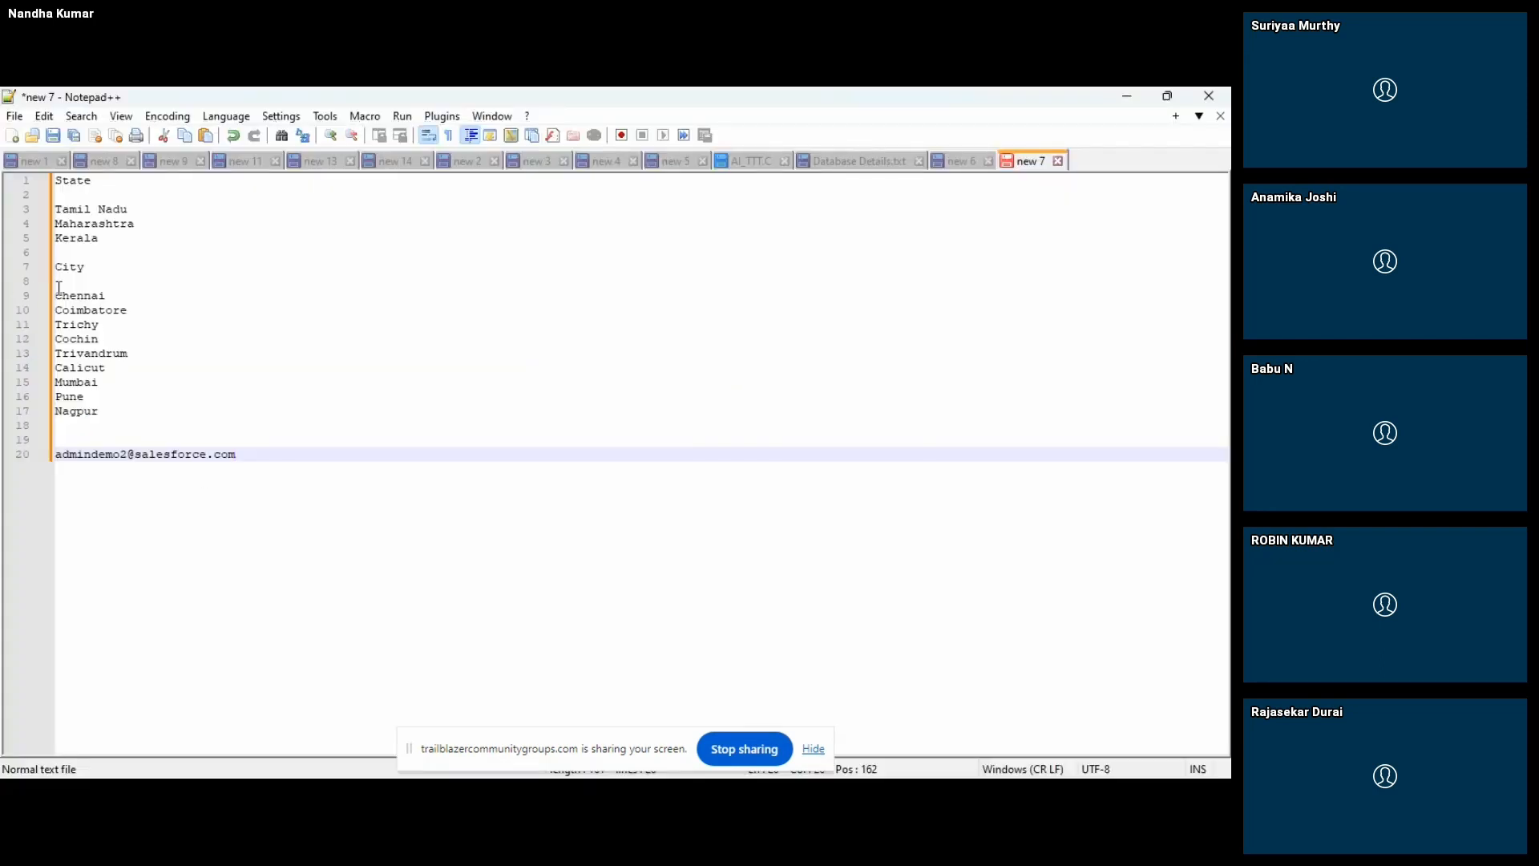
pyautogui.moveTo(57, 293); pyautogui.dragTo(122, 413)
pyautogui.hotkey('ctrl', 'c')
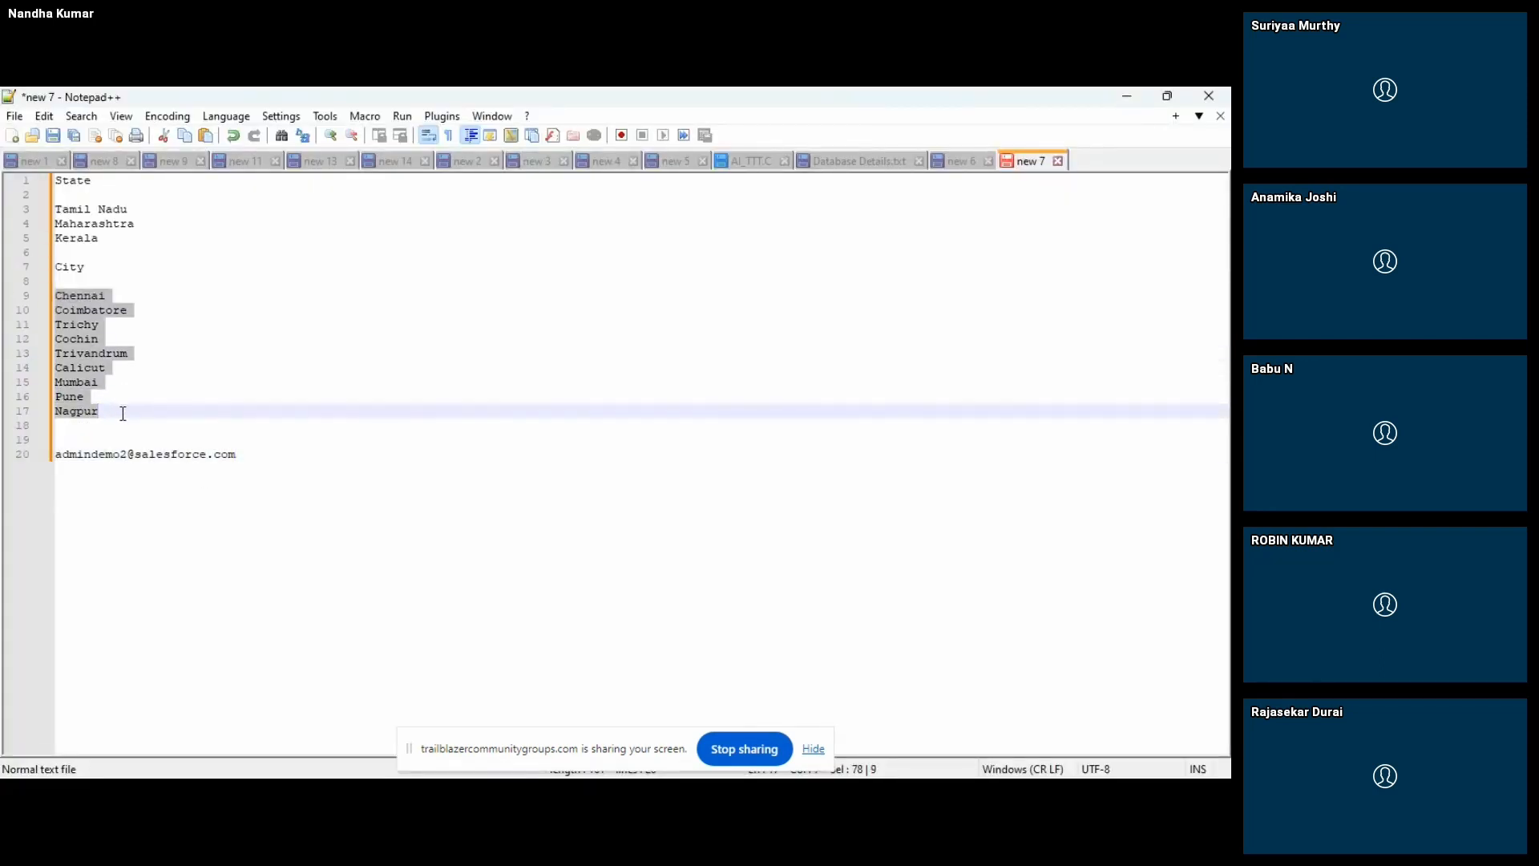
pyautogui.hotkey('alt', 'Tab')
pyautogui.click(490, 619)
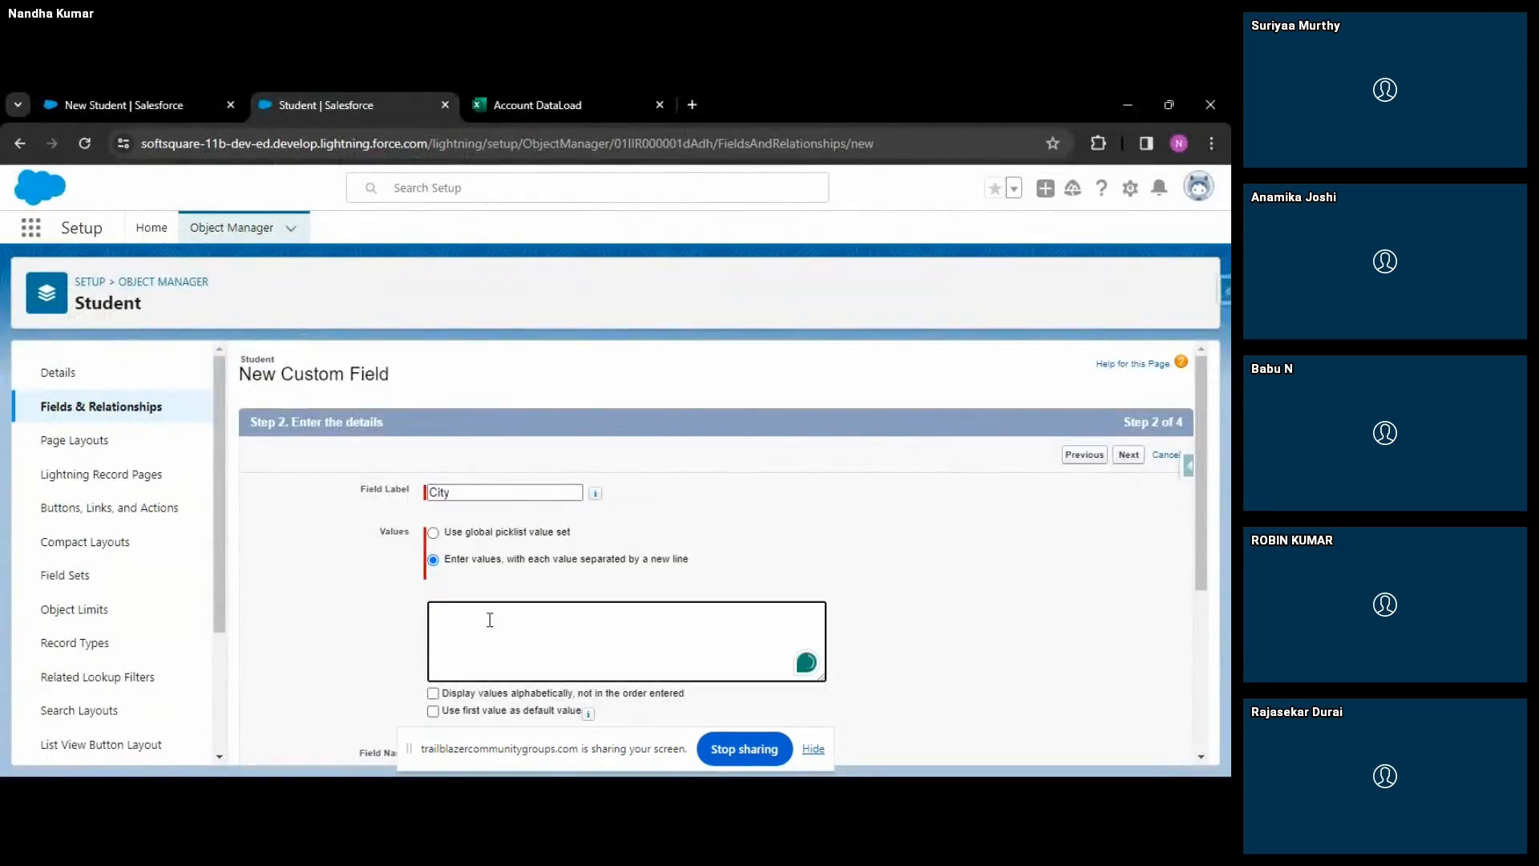
pyautogui.hotkey('ctrl', 'v')
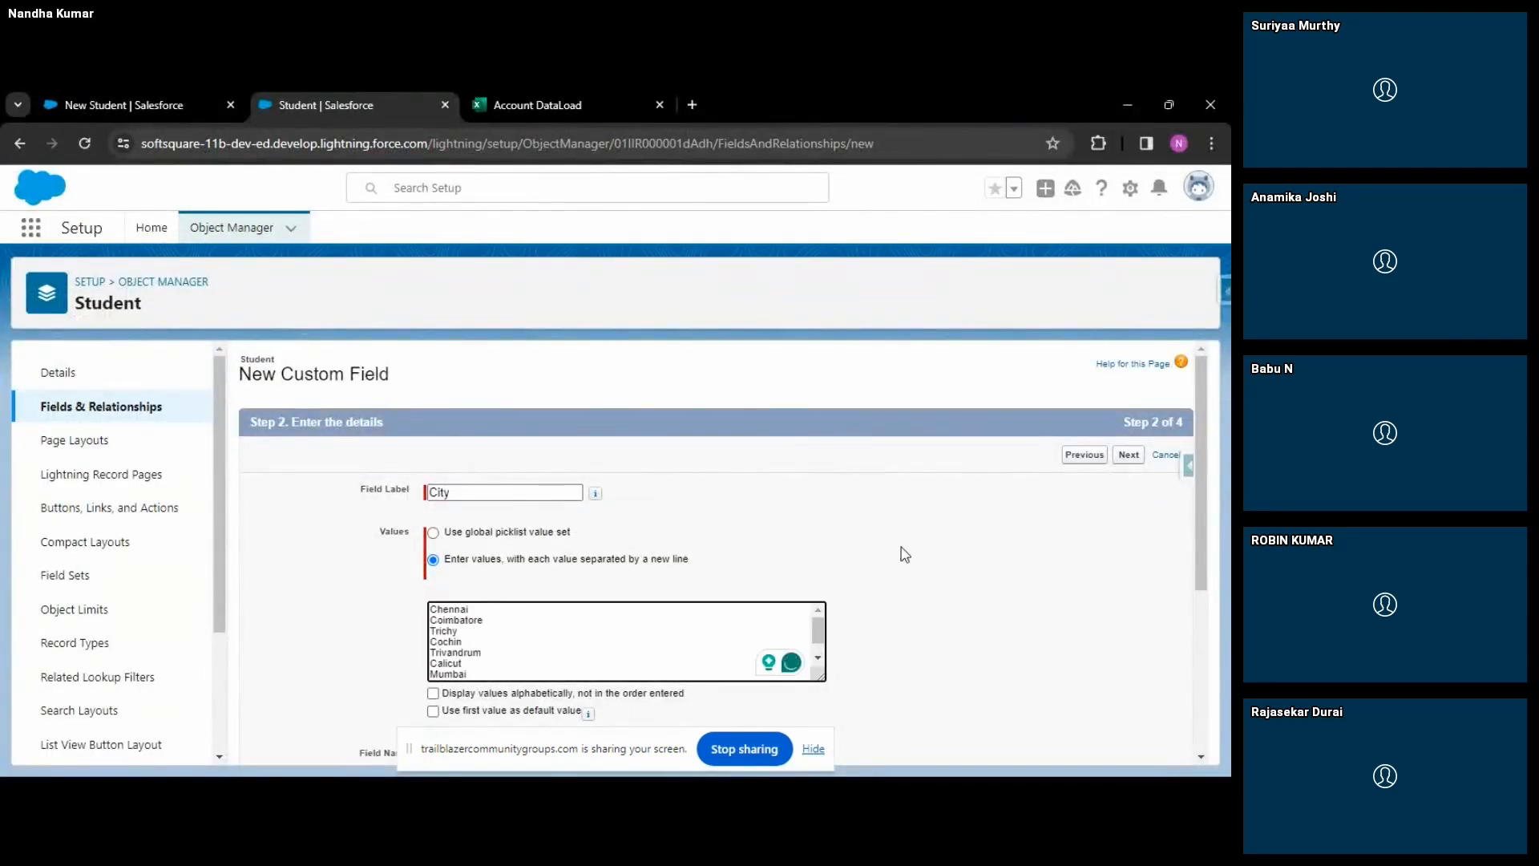
# Review the City field's values, field name and options, and continue to the field-level security settings.
pyautogui.scroll(-2, 904, 554)
pyautogui.scroll(-1, 511, 474)
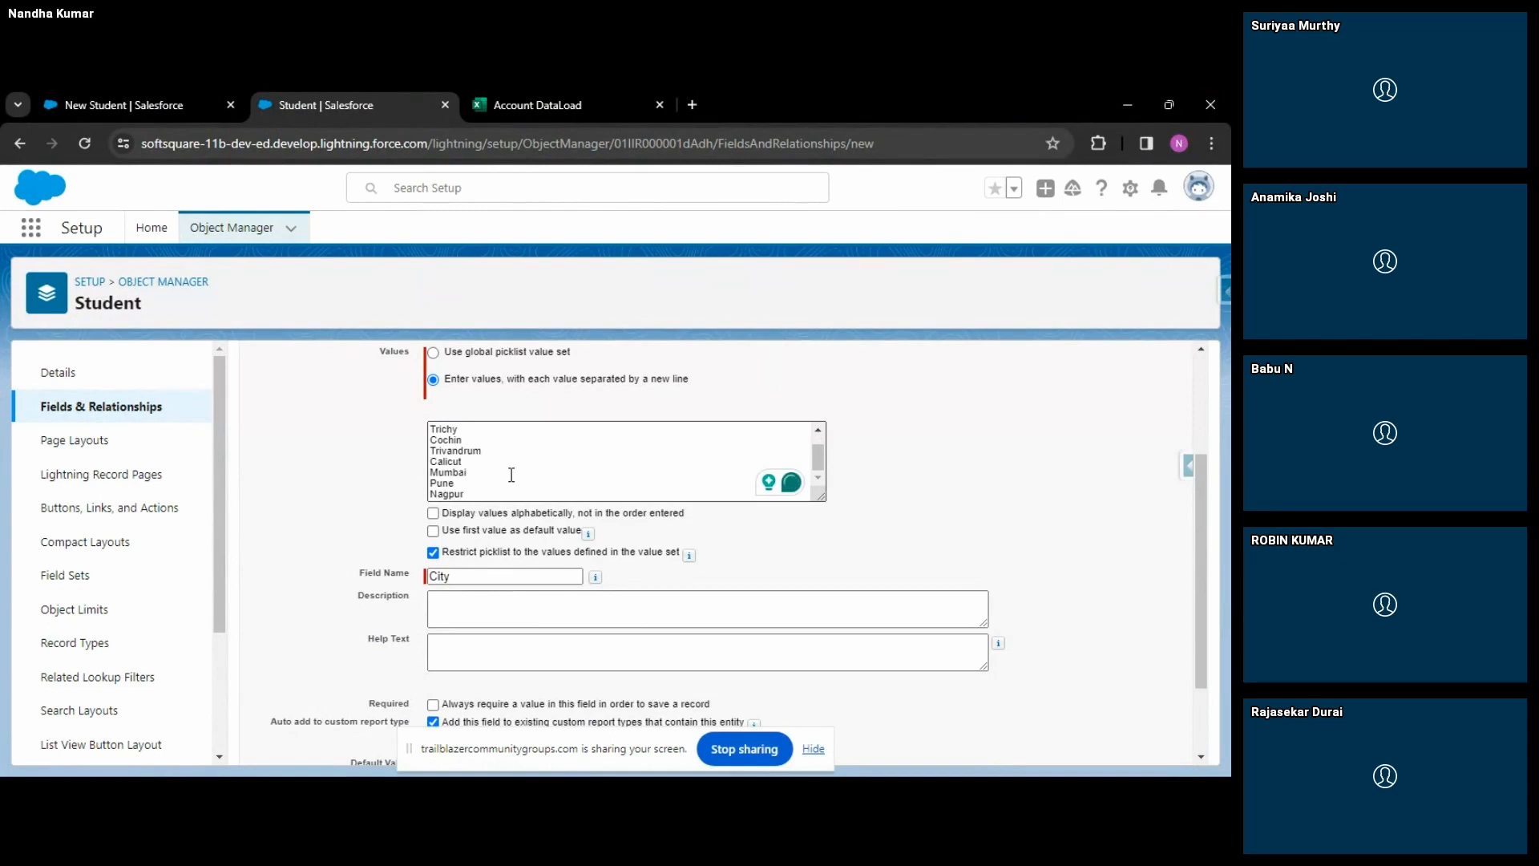
pyautogui.scroll(3, 511, 474)
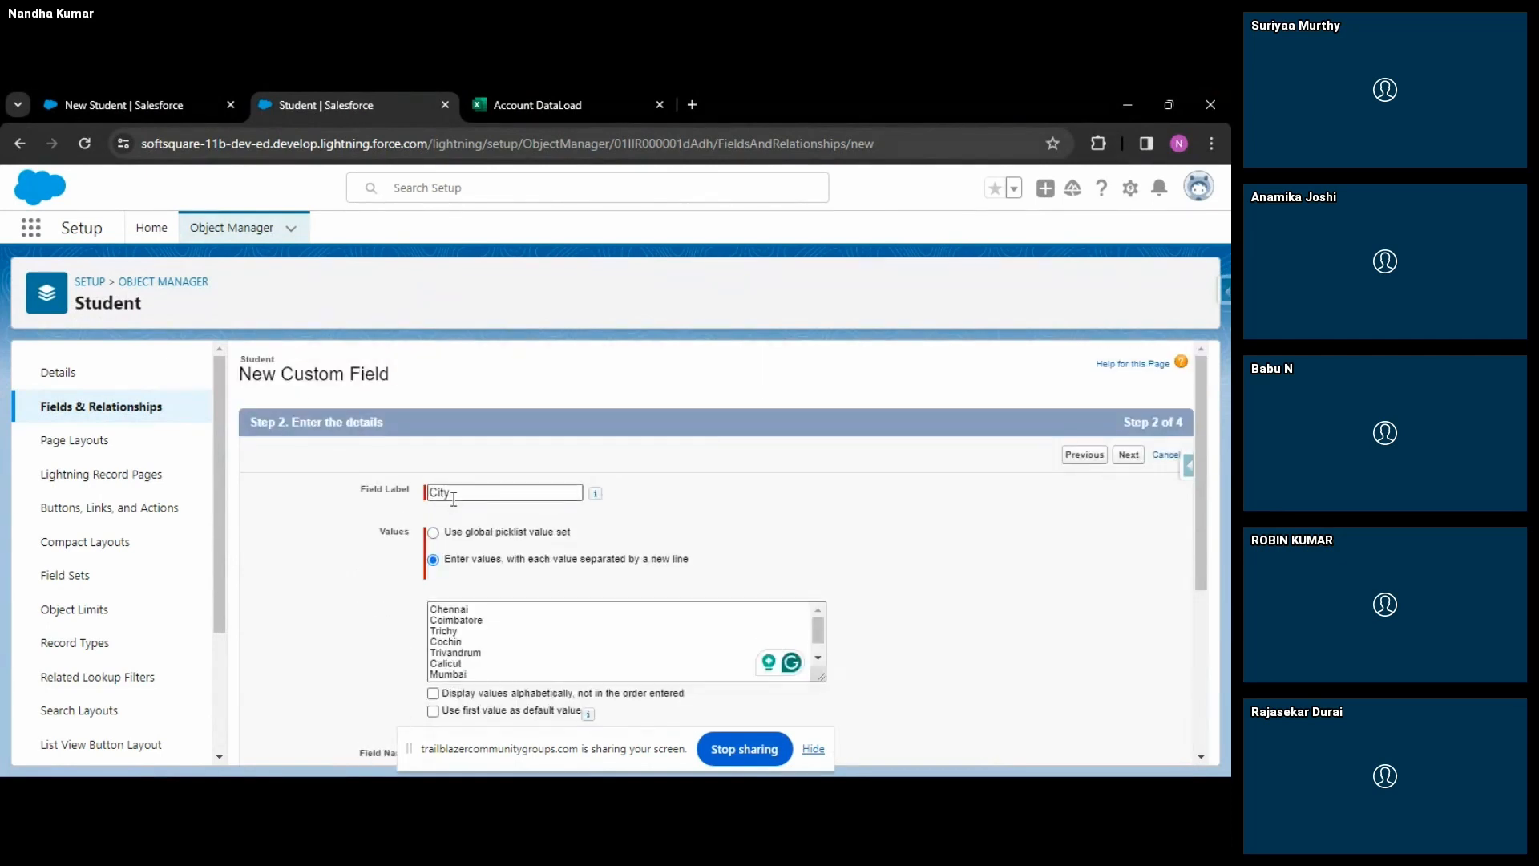
pyautogui.scroll(-3, 442, 529)
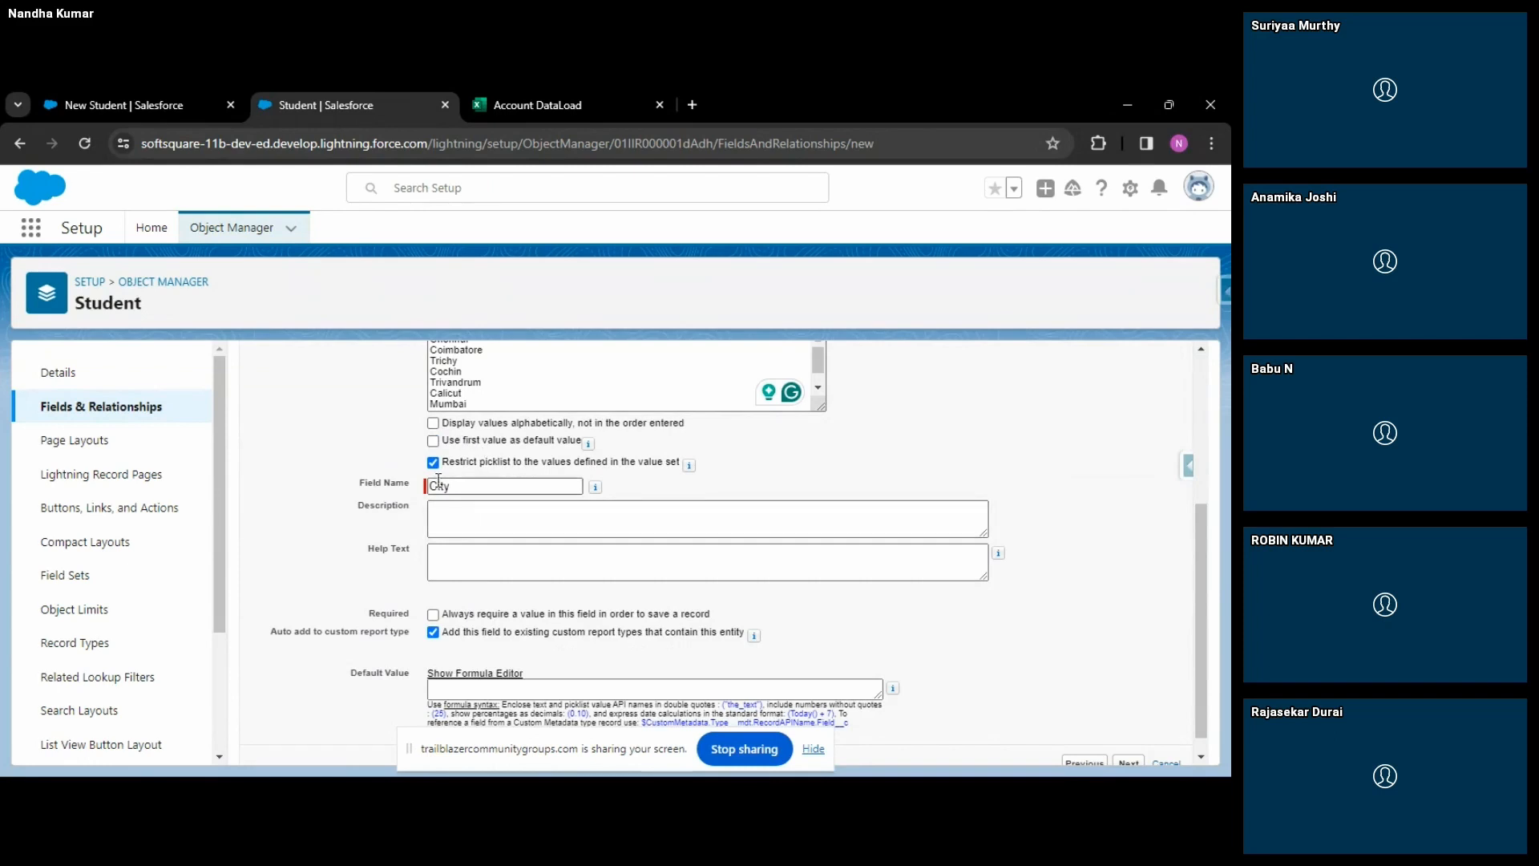
pyautogui.scroll(-1, 542, 611)
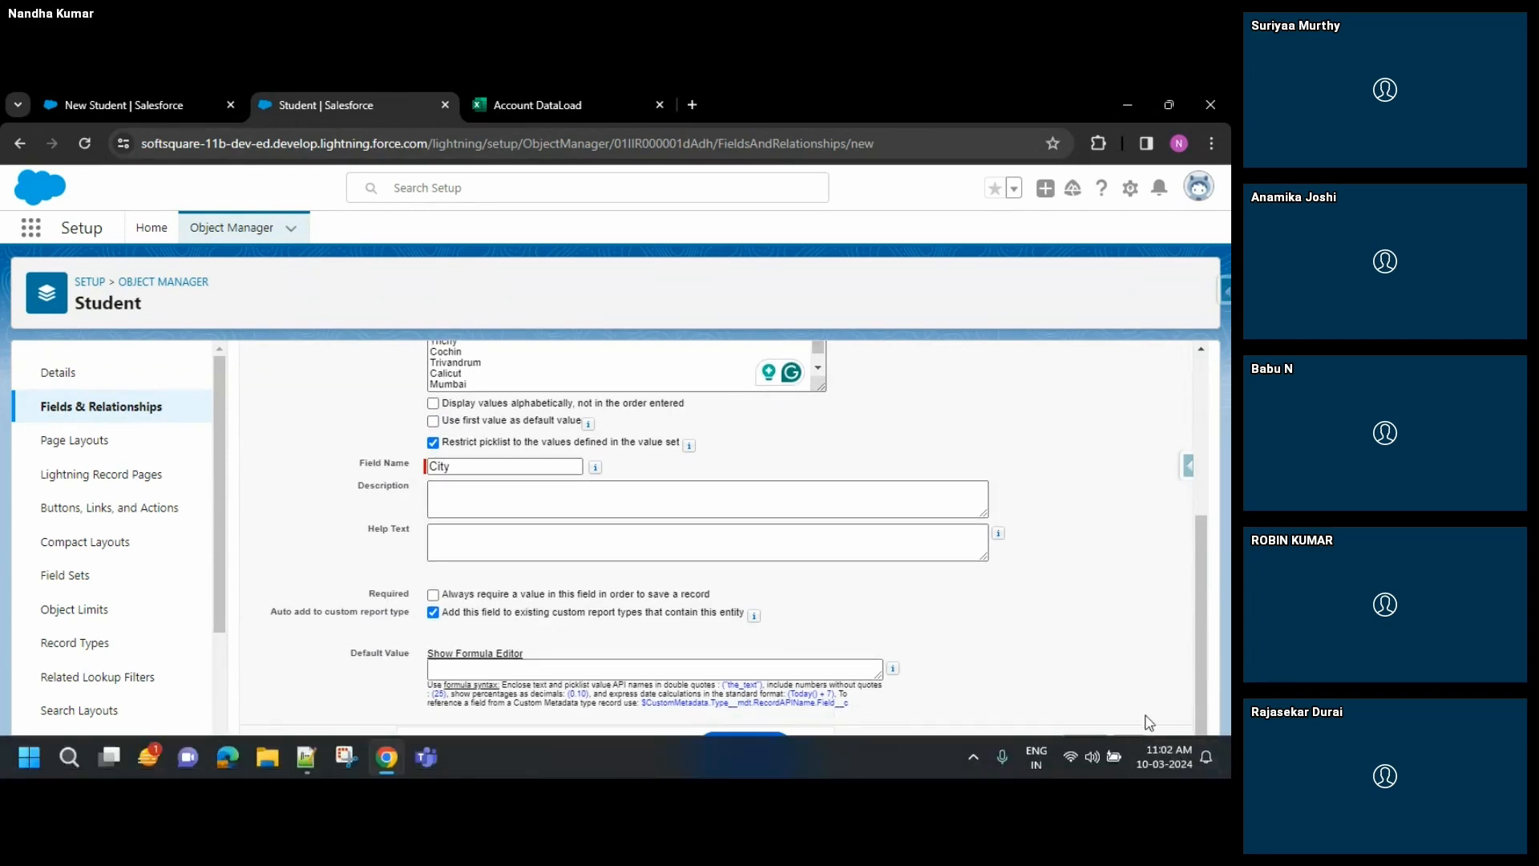
pyautogui.click(1125, 747)
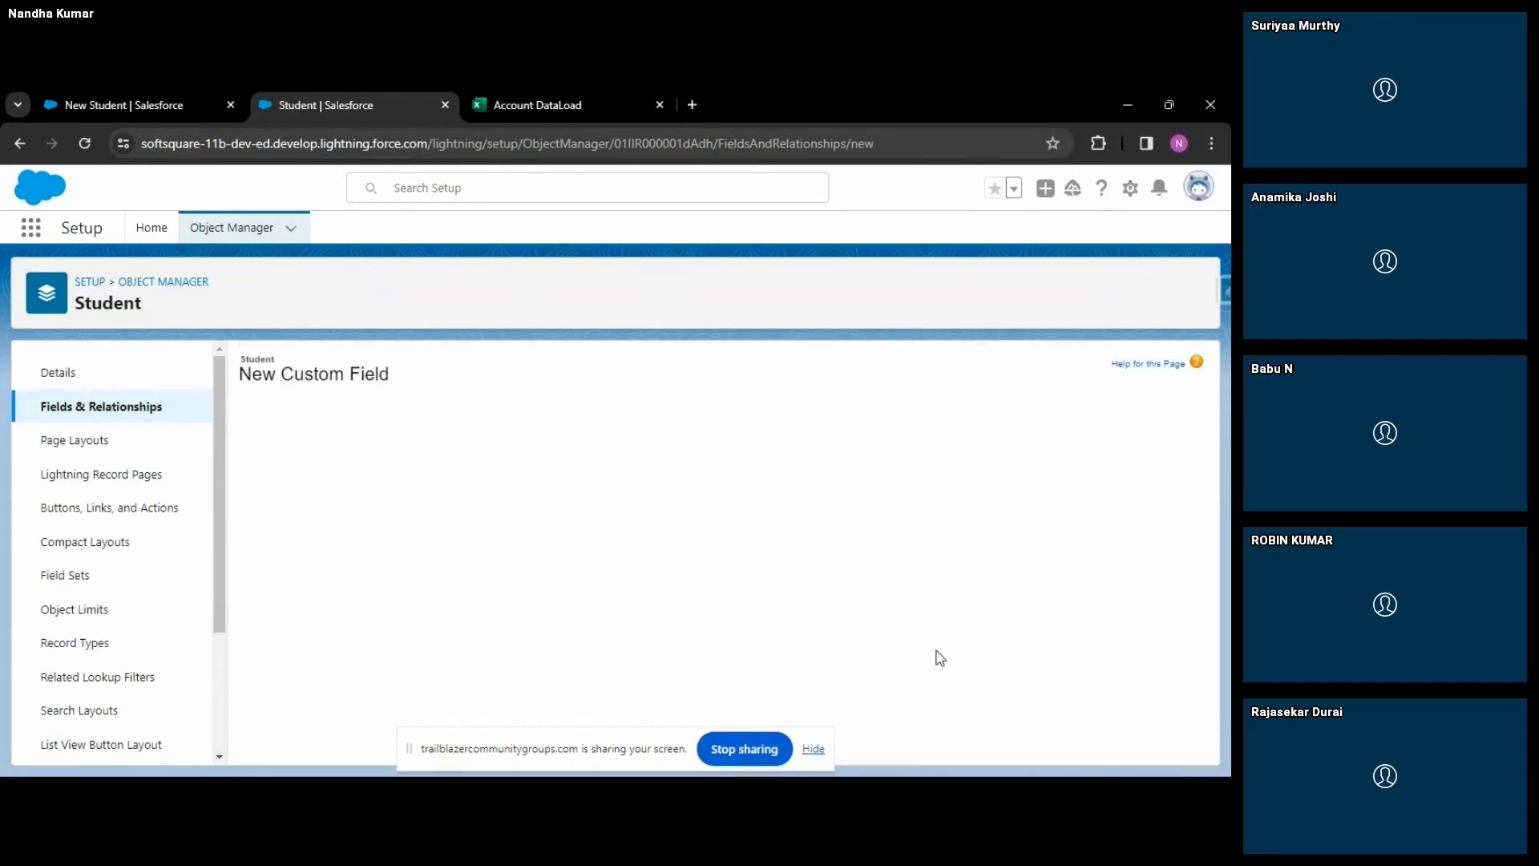
# Make the City field visible to all profiles and finish creating the field on the Student object.
pyautogui.scroll(-2, 897, 561)
pyautogui.click(876, 422)
pyautogui.scroll(2, 1060, 424)
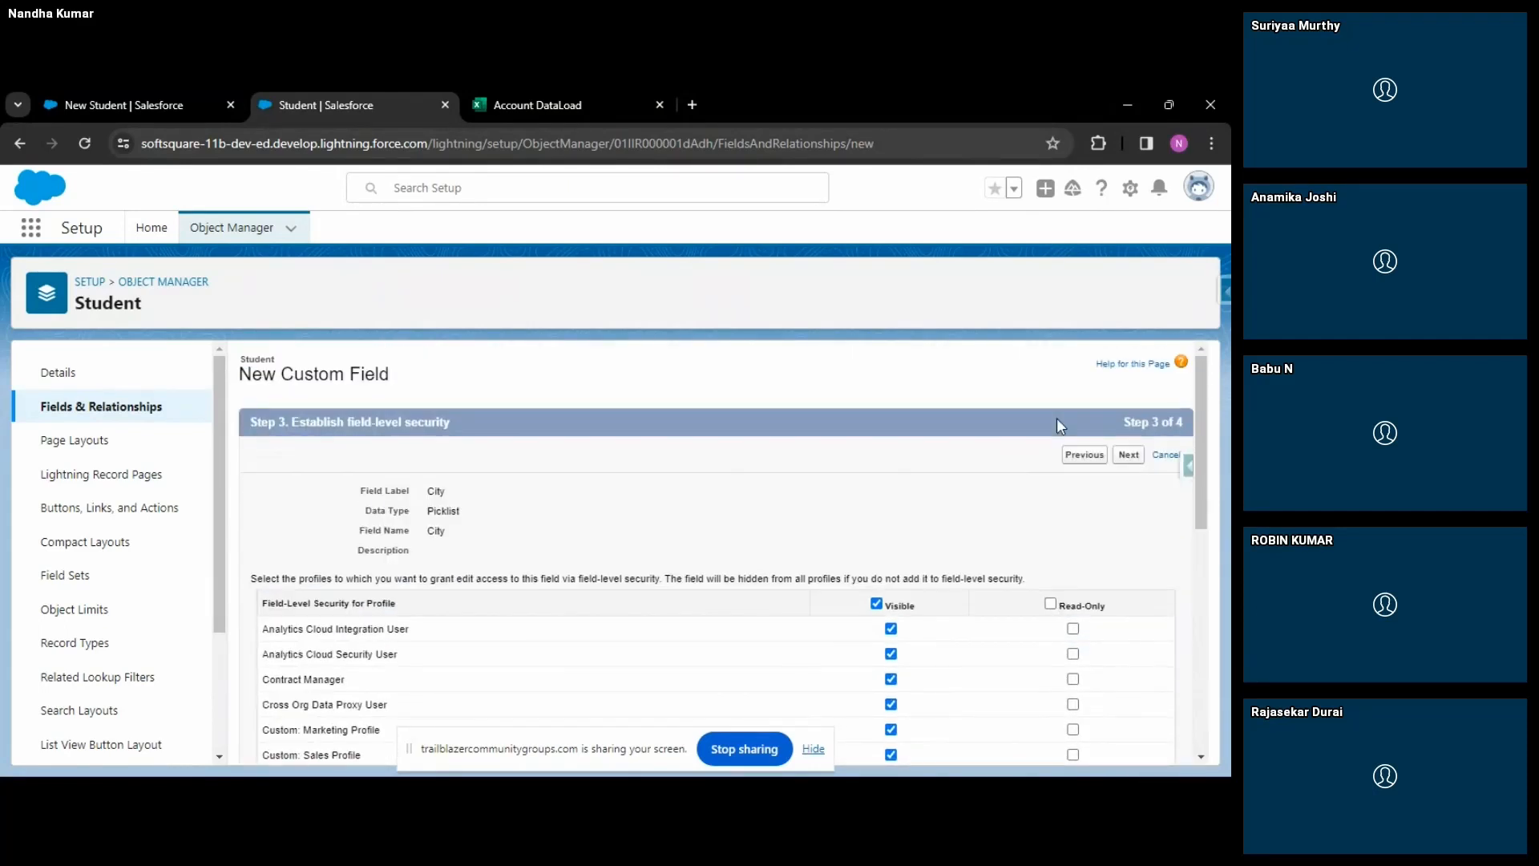
pyautogui.click(1131, 457)
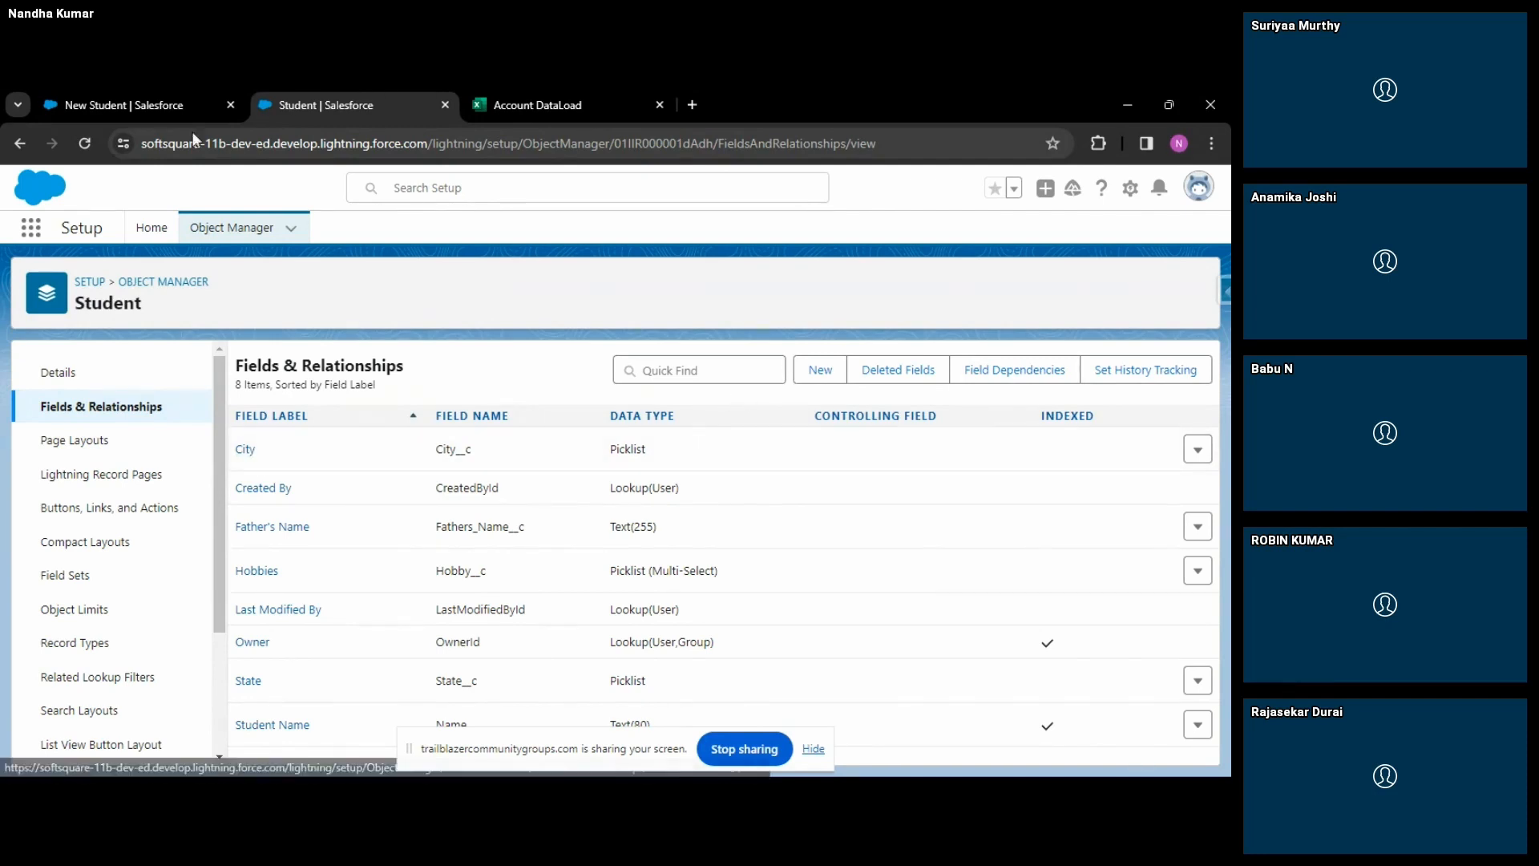
# Close the old New Student form, reopen a fresh one twice to look for the City field, and close it.
pyautogui.click(117, 87)
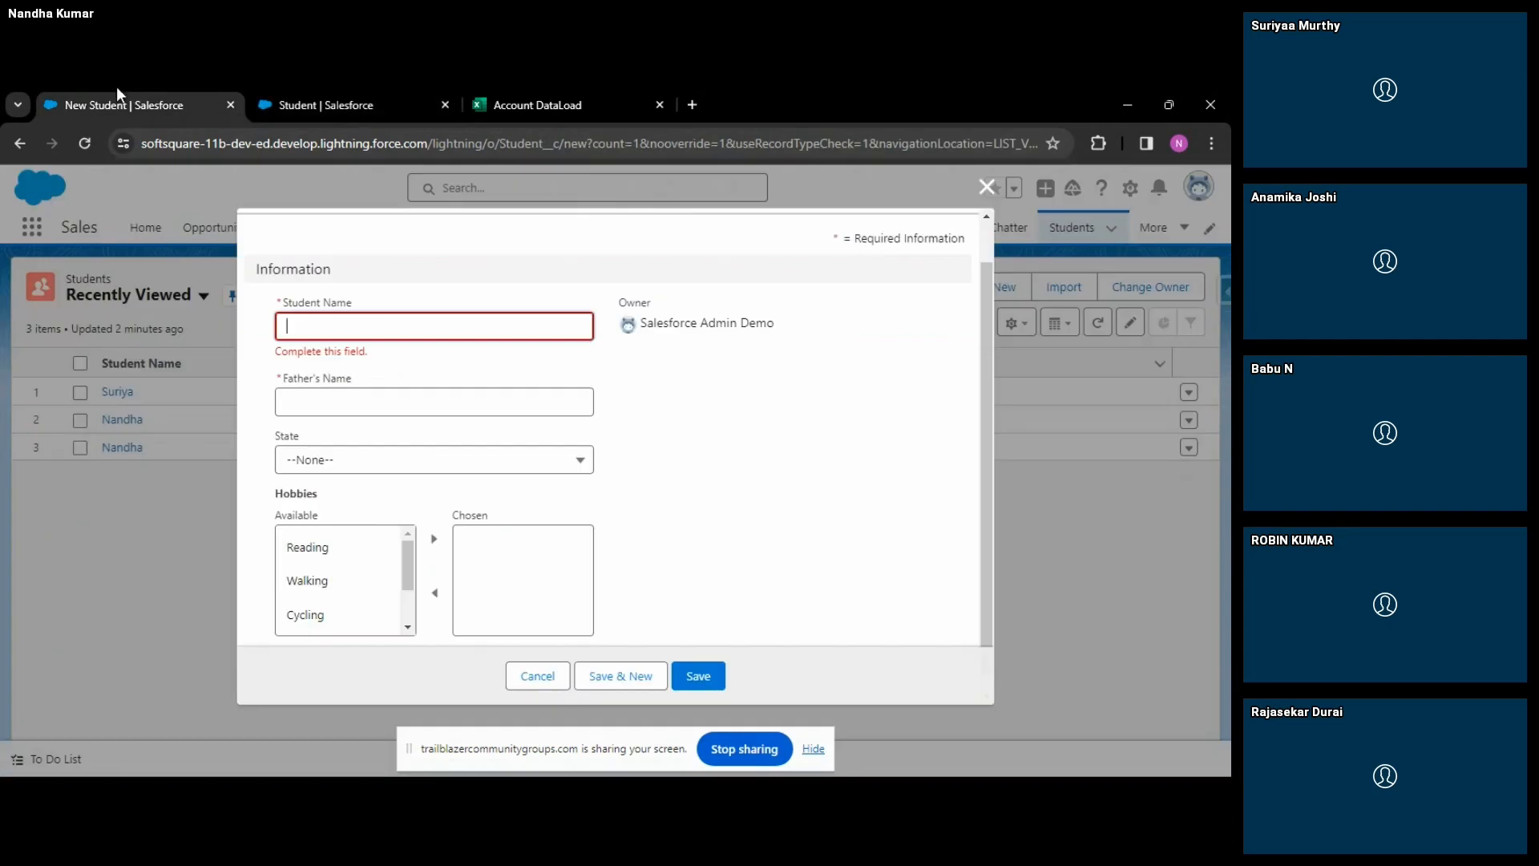
pyautogui.click(986, 186)
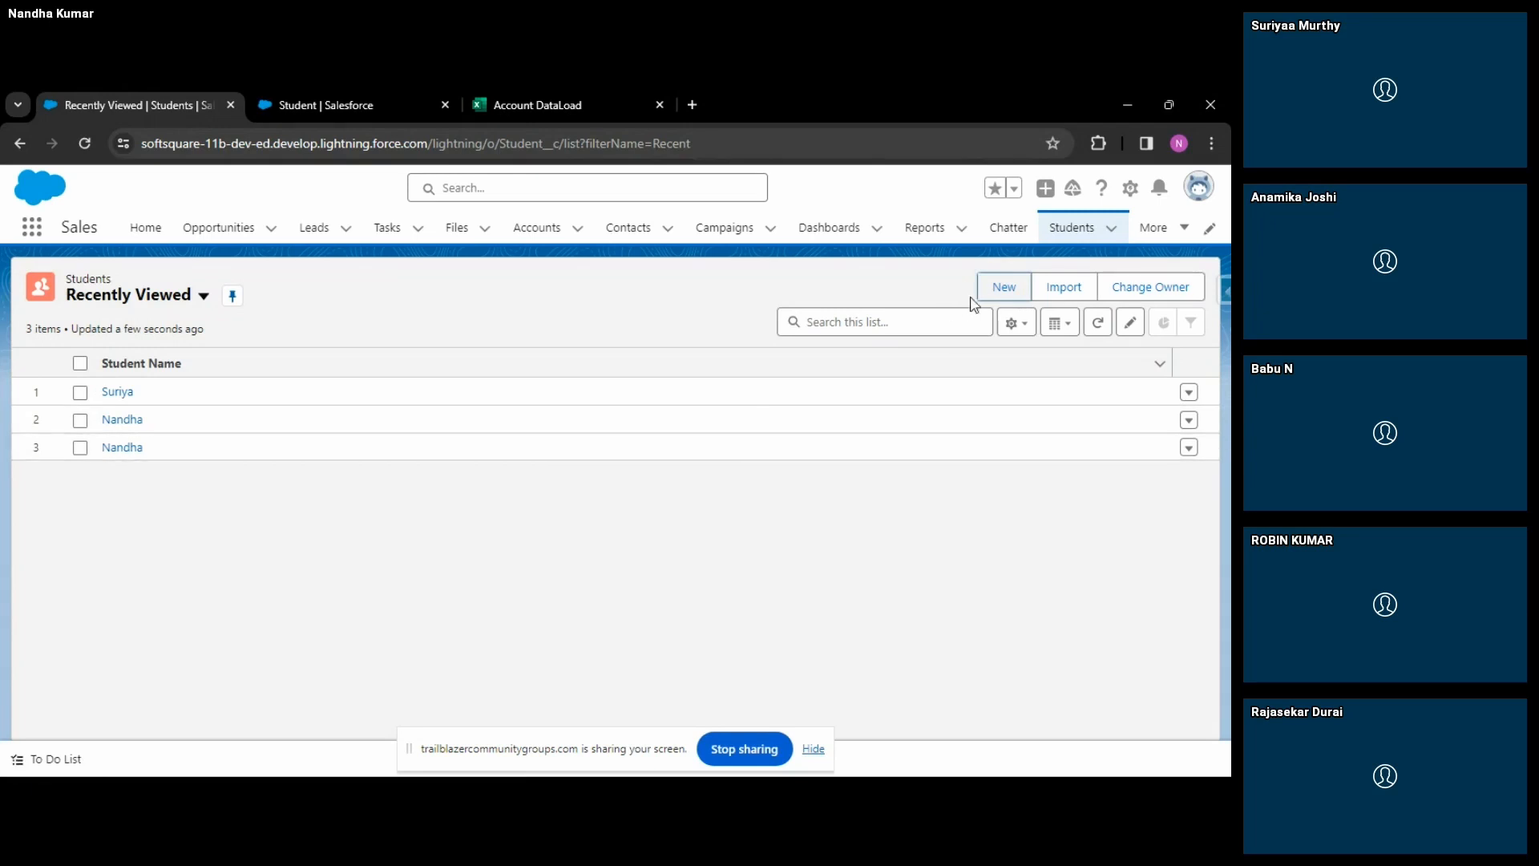
pyautogui.click(990, 289)
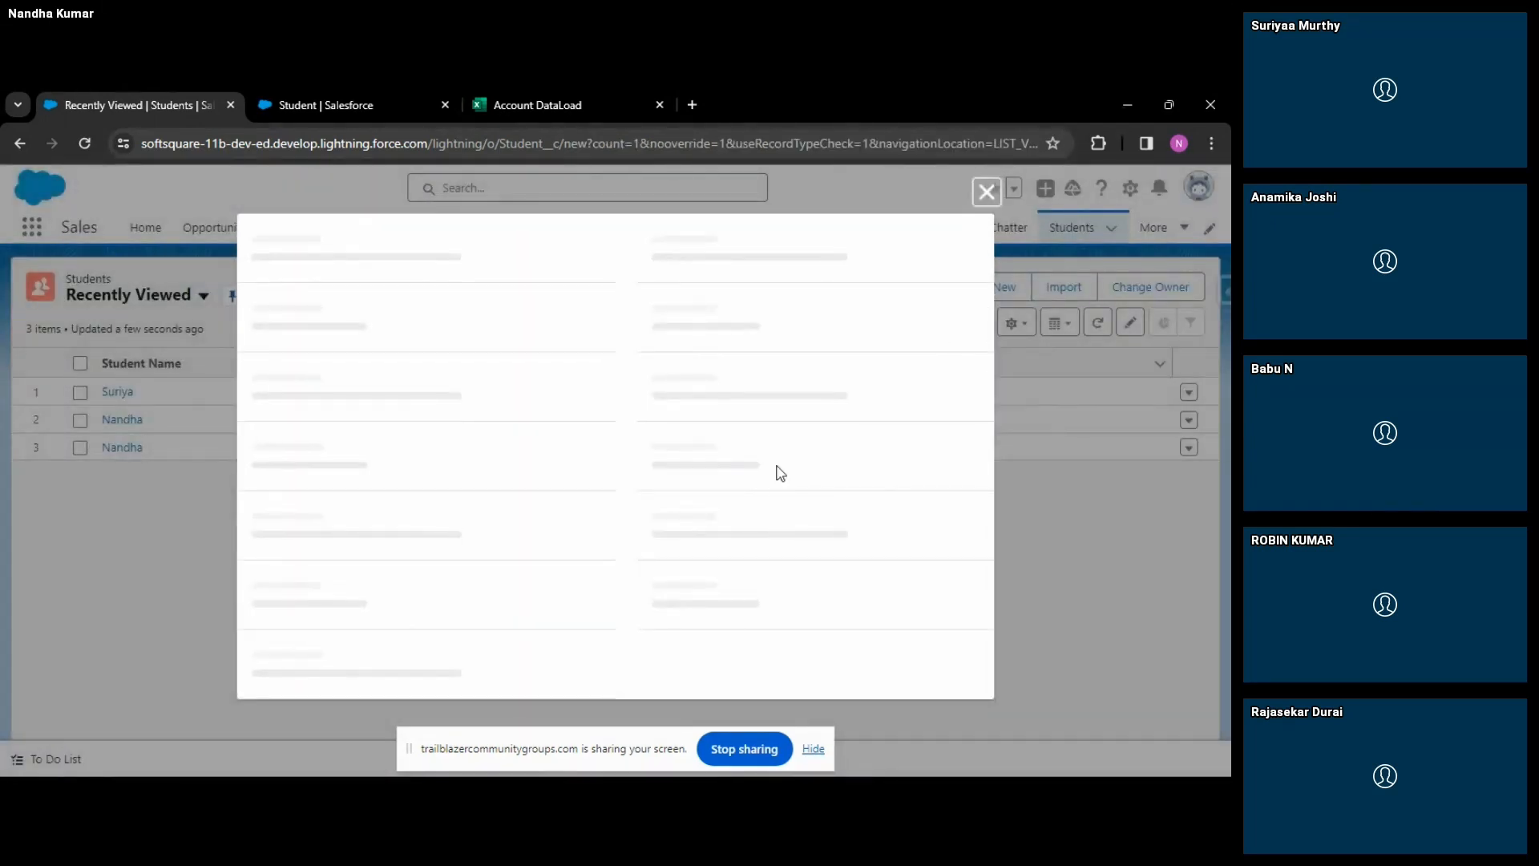
pyautogui.scroll(-1, 921, 344)
pyautogui.click(987, 188)
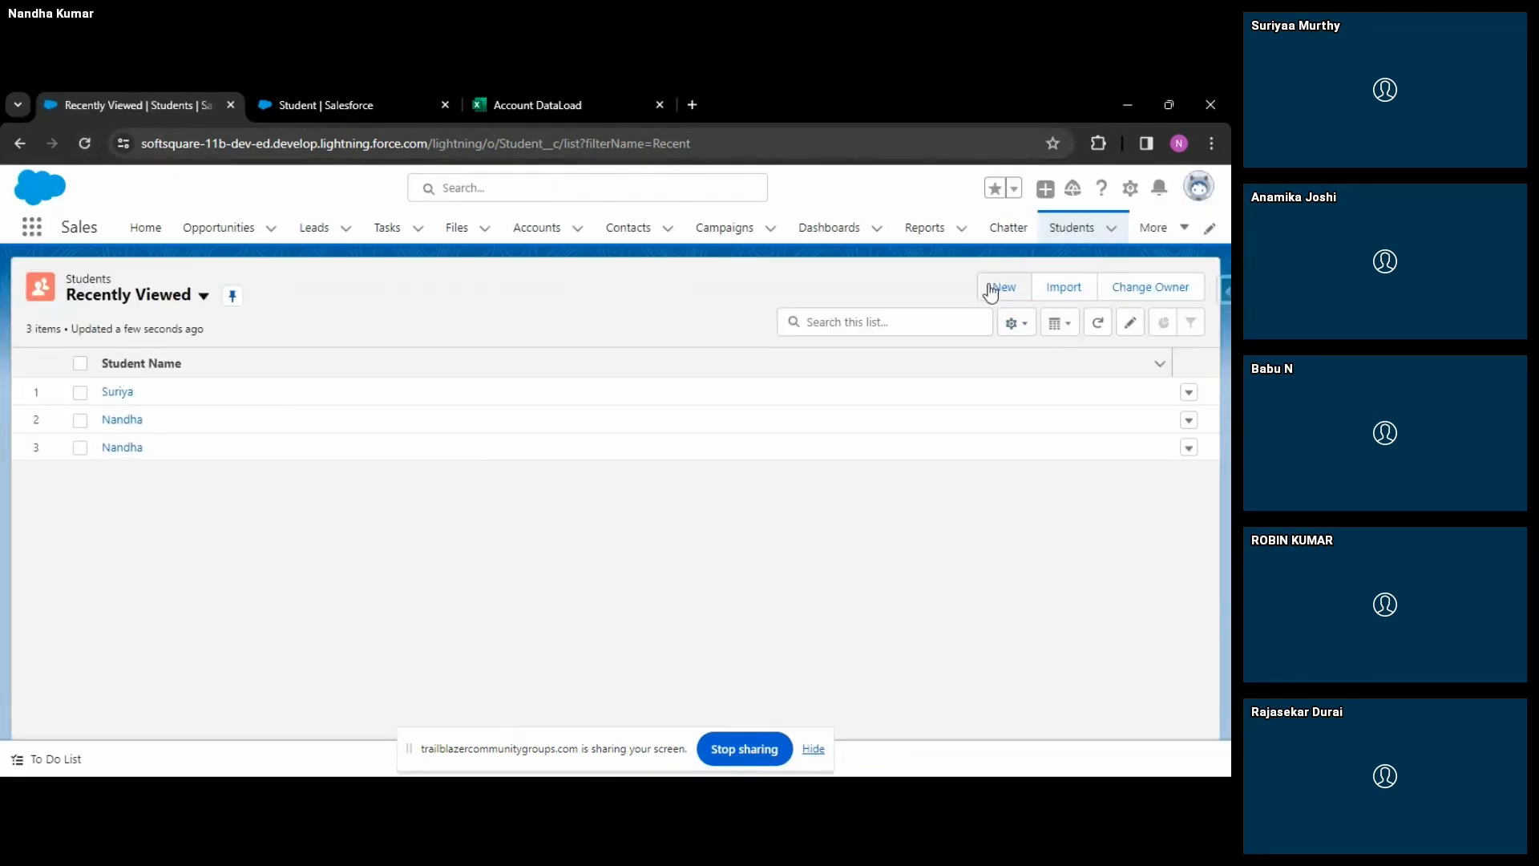
pyautogui.click(1004, 287)
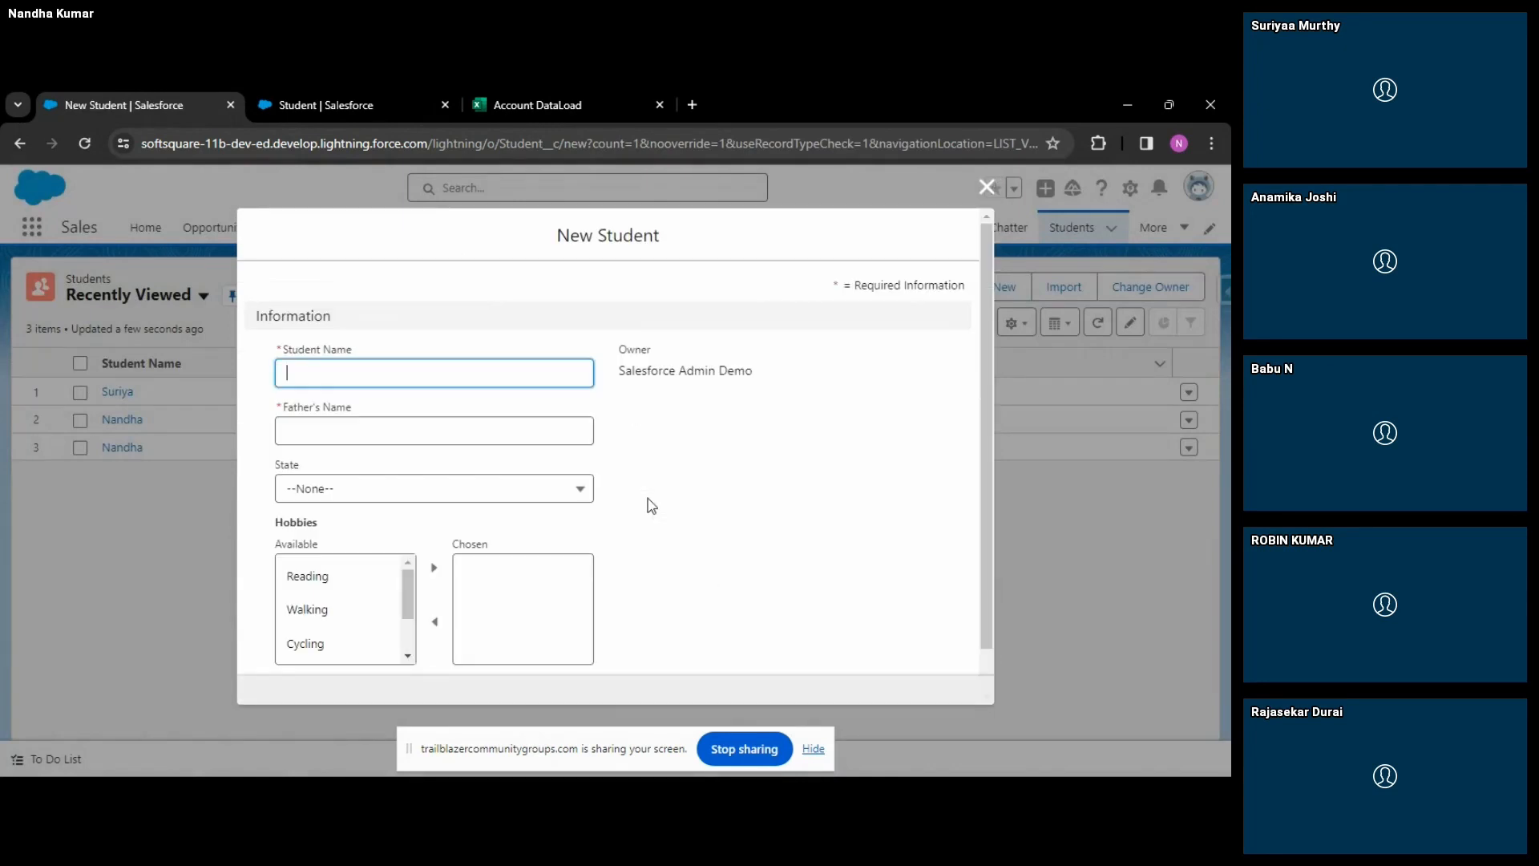
pyautogui.click(993, 189)
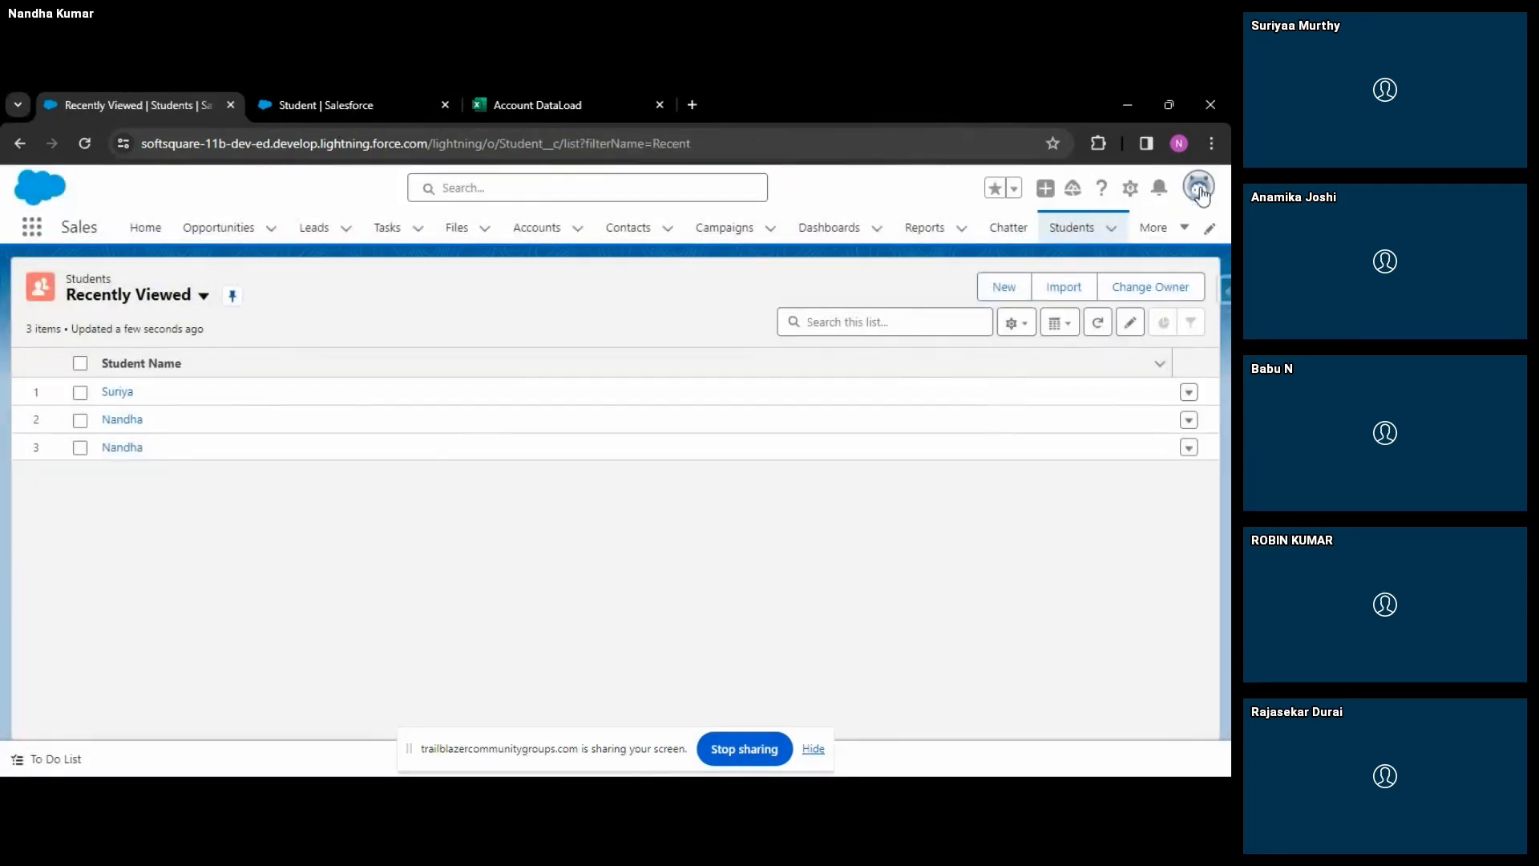
# Change the display density so field labels sit beside their boxes, and refresh the page to apply it.
pyautogui.click(1198, 187)
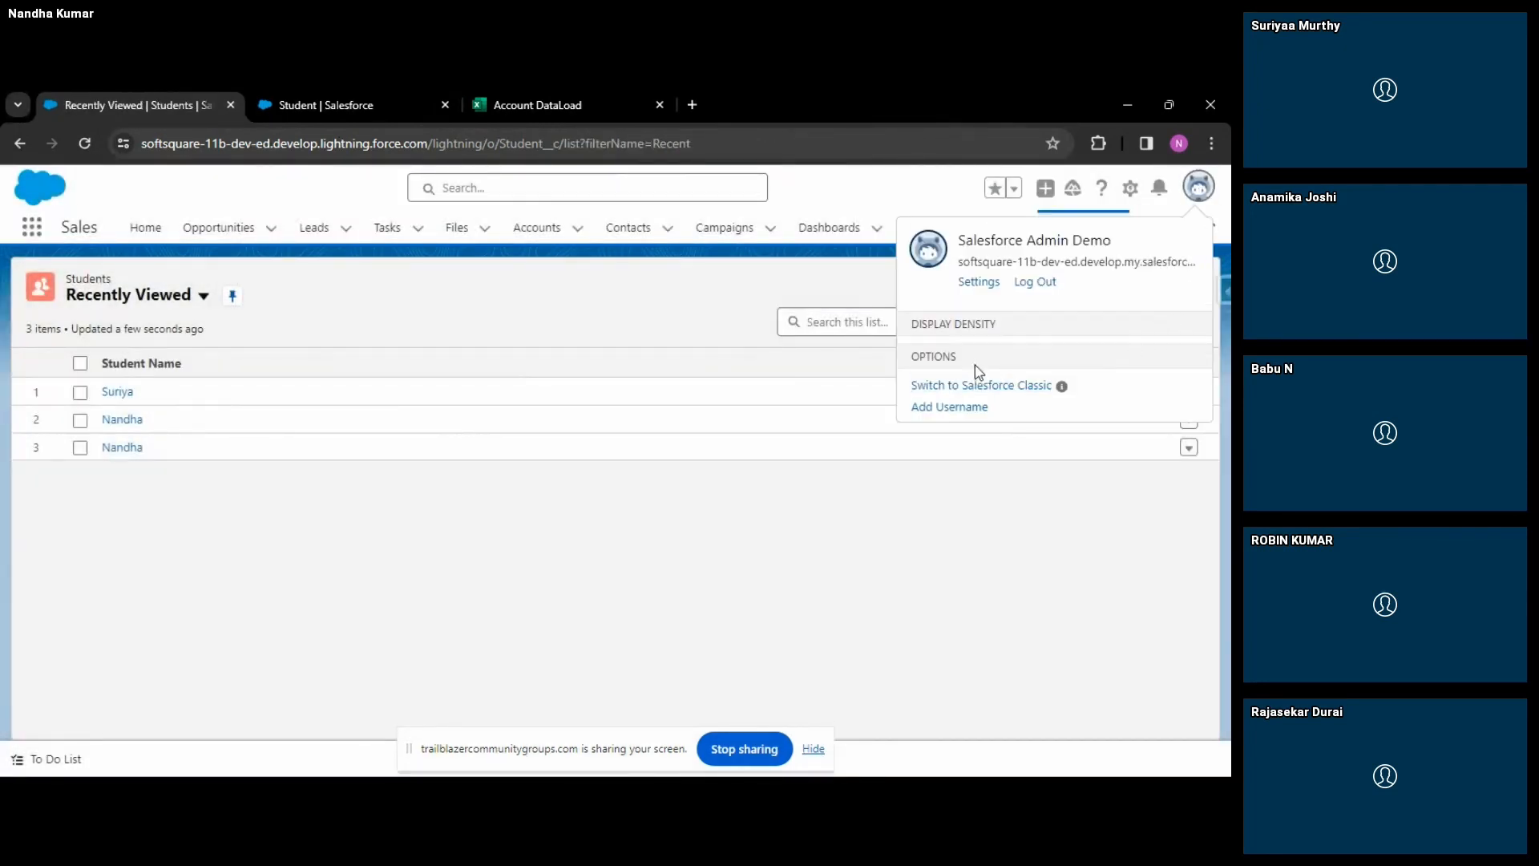
pyautogui.click(962, 388)
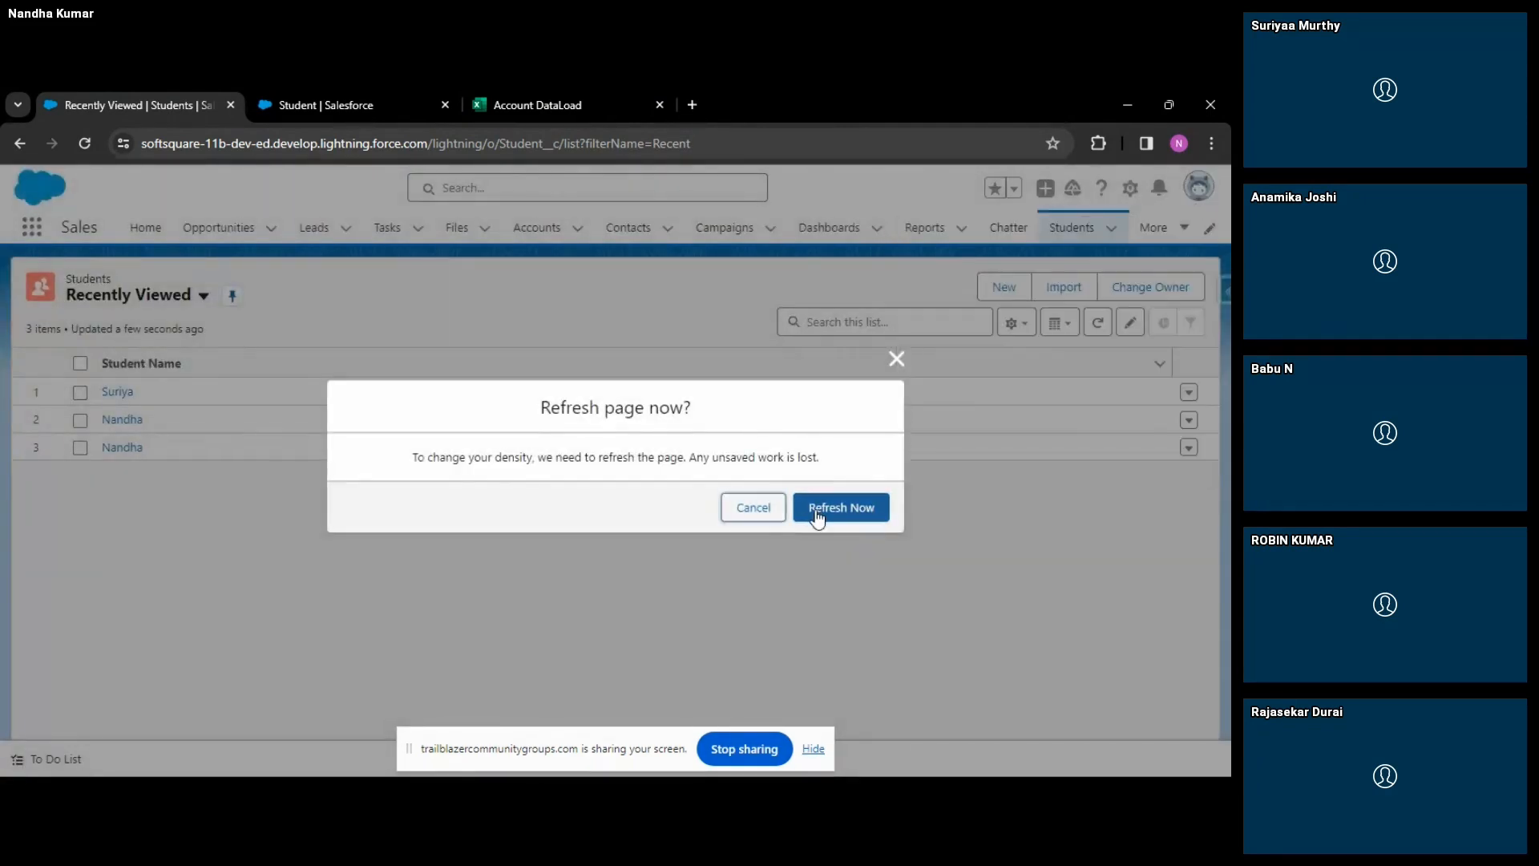
pyautogui.click(816, 513)
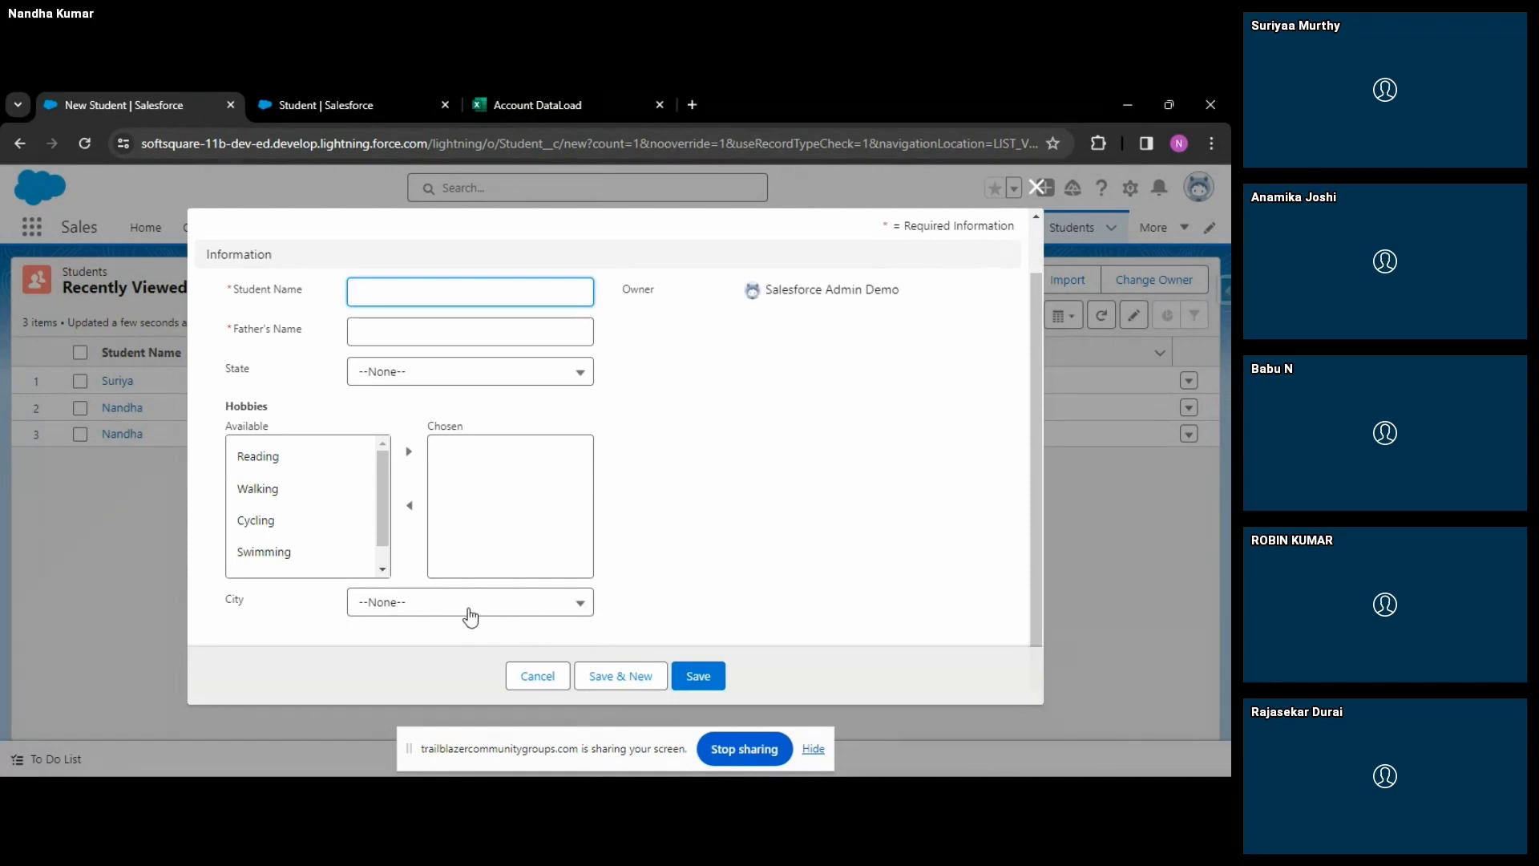
# Set State to Kerala on a New Student form.
pyautogui.click(384, 371)
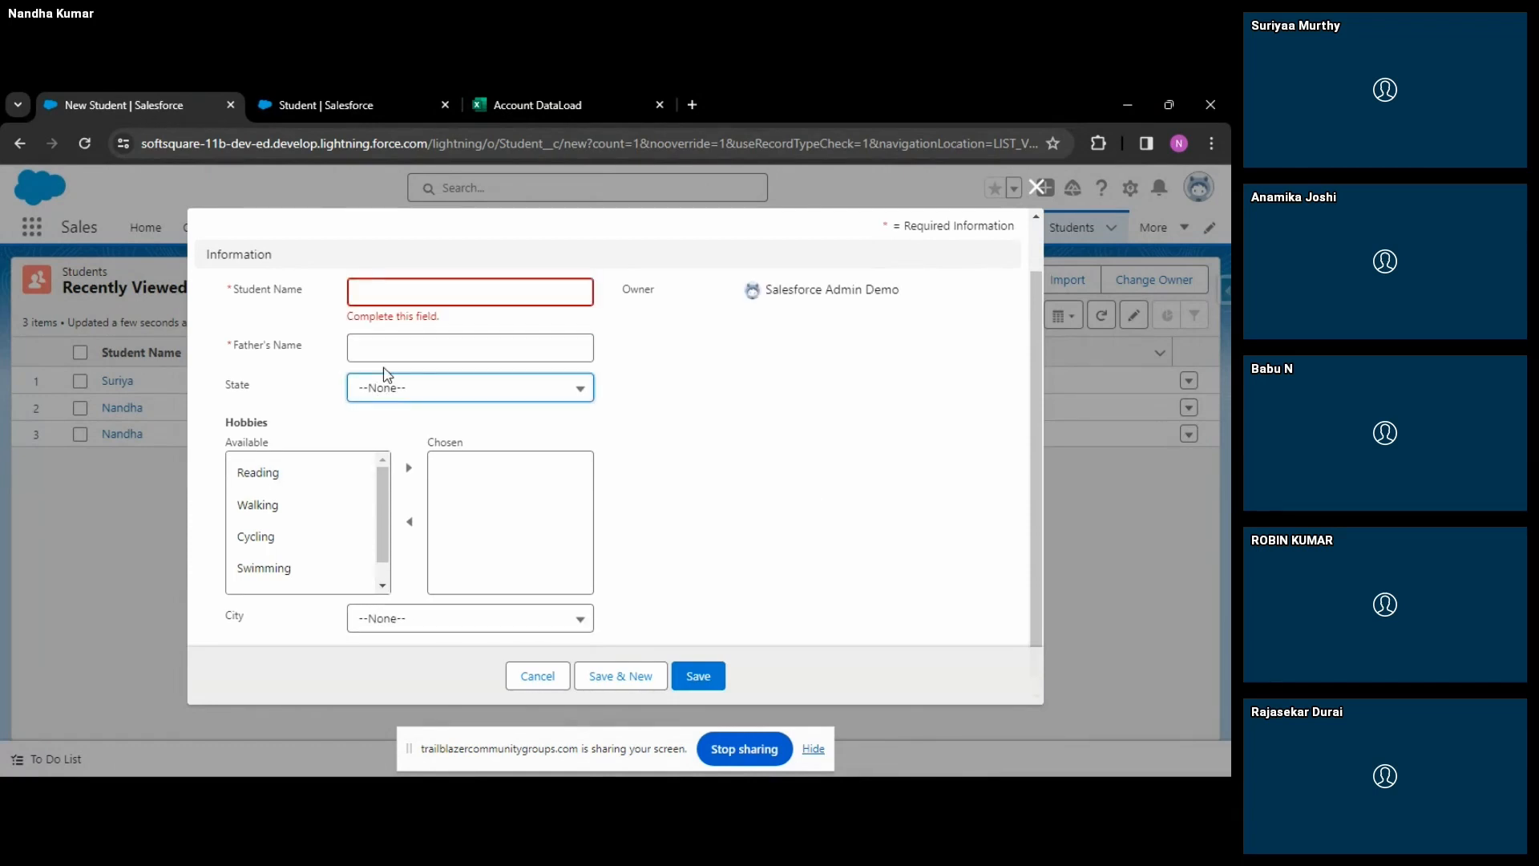
pyautogui.click(402, 396)
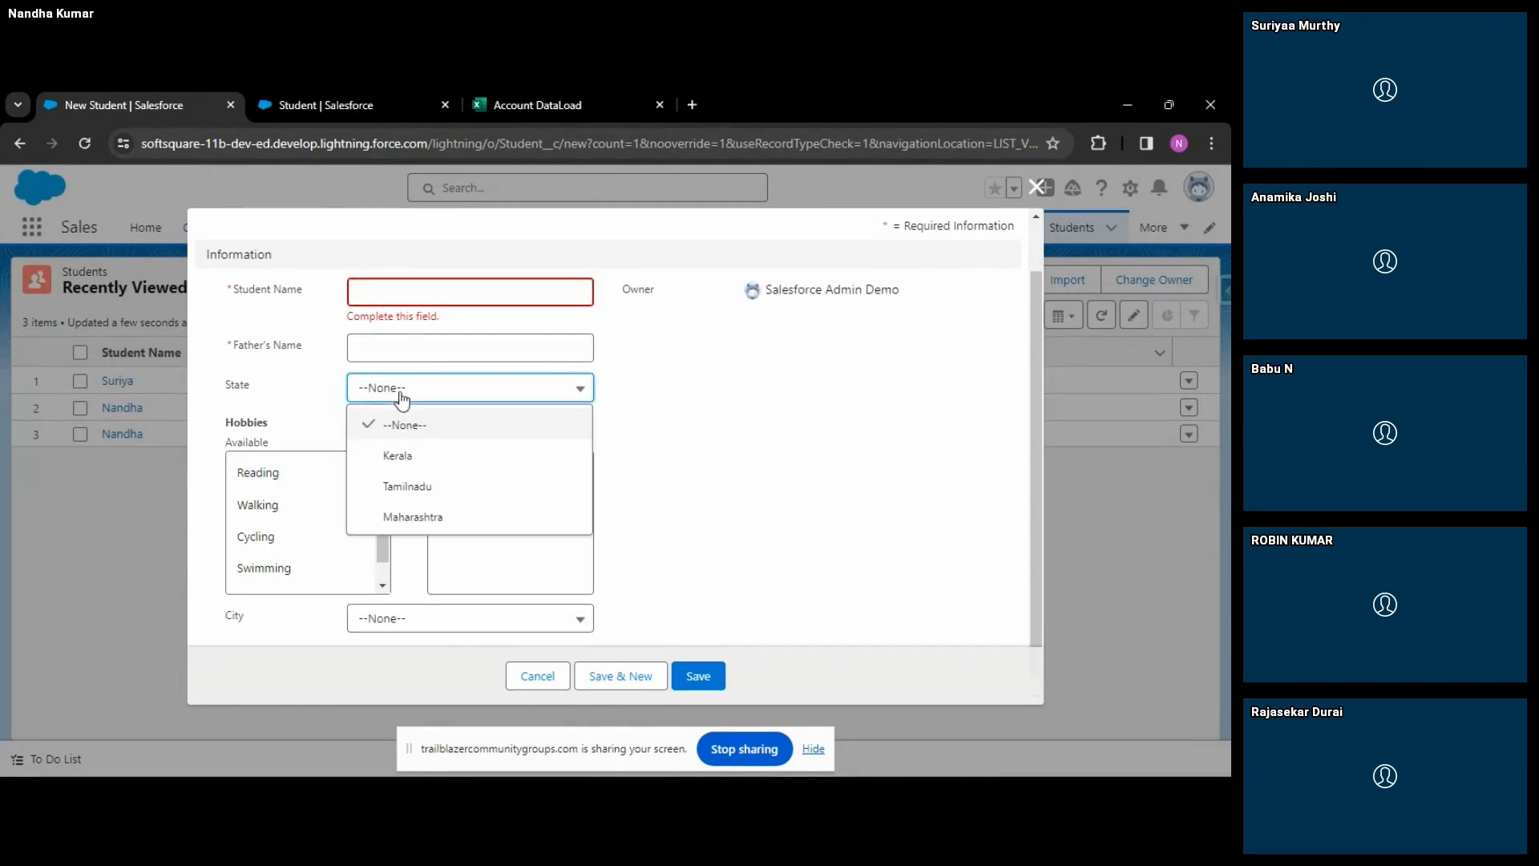
pyautogui.click(426, 453)
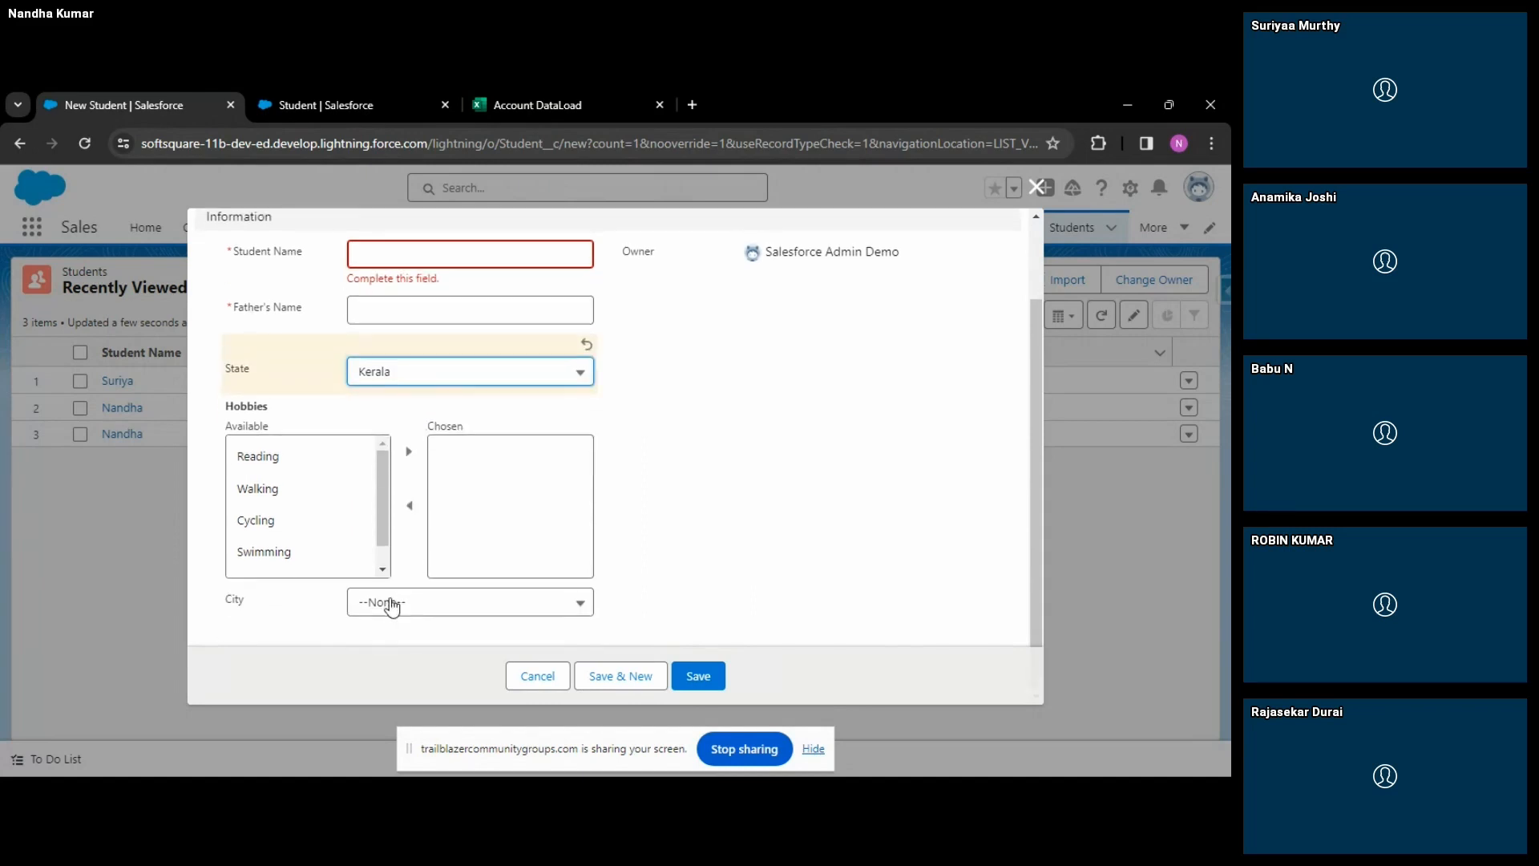
# Look through the City options on the New Student form while State is set to Kerala, leaving City unset.
pyautogui.click(391, 606)
pyautogui.scroll(-1, 447, 521)
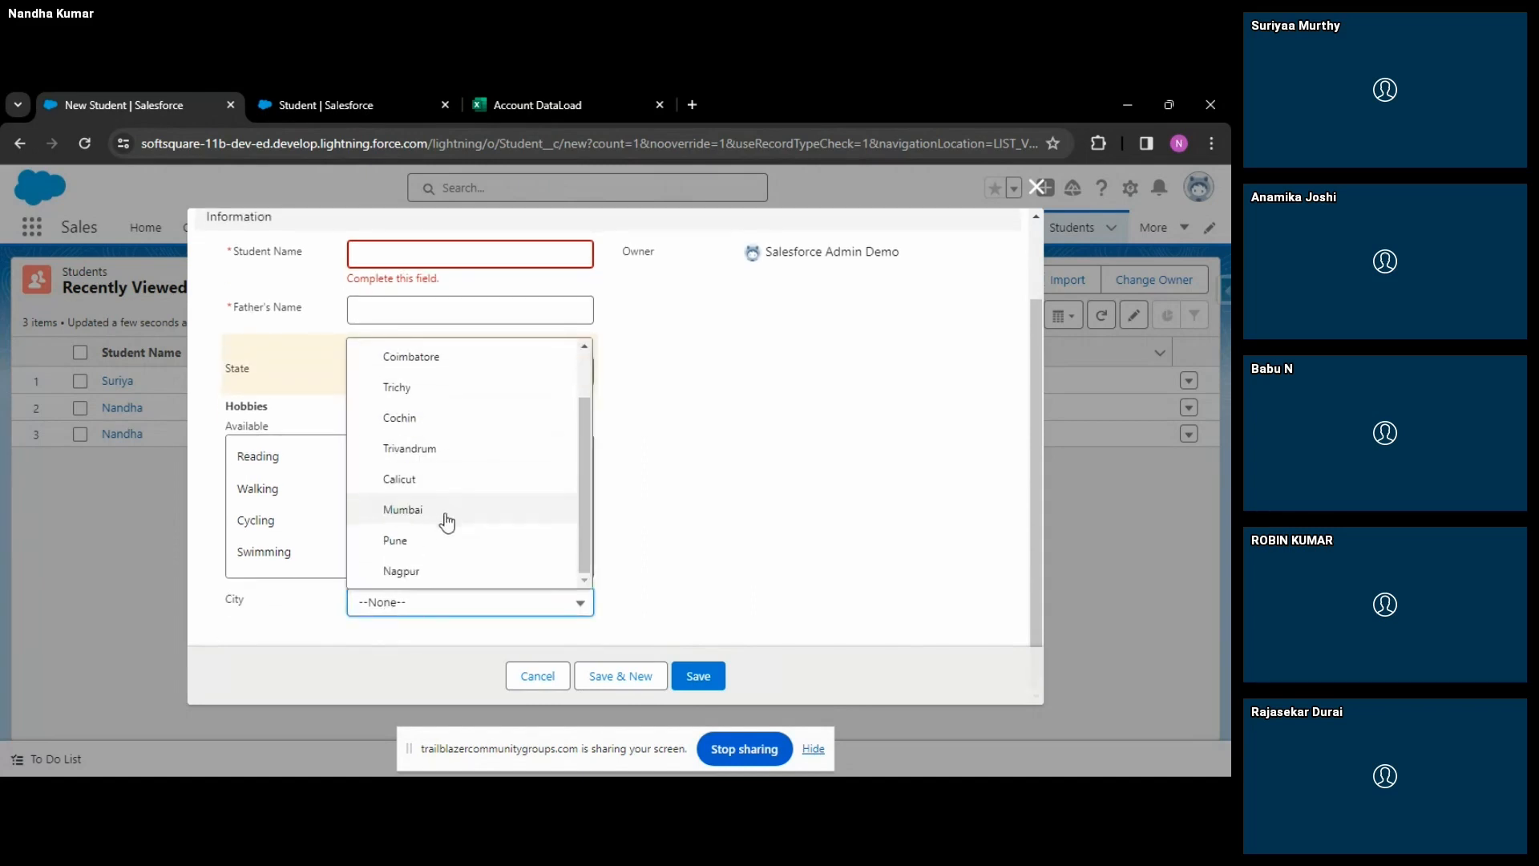
pyautogui.scroll(1, 443, 561)
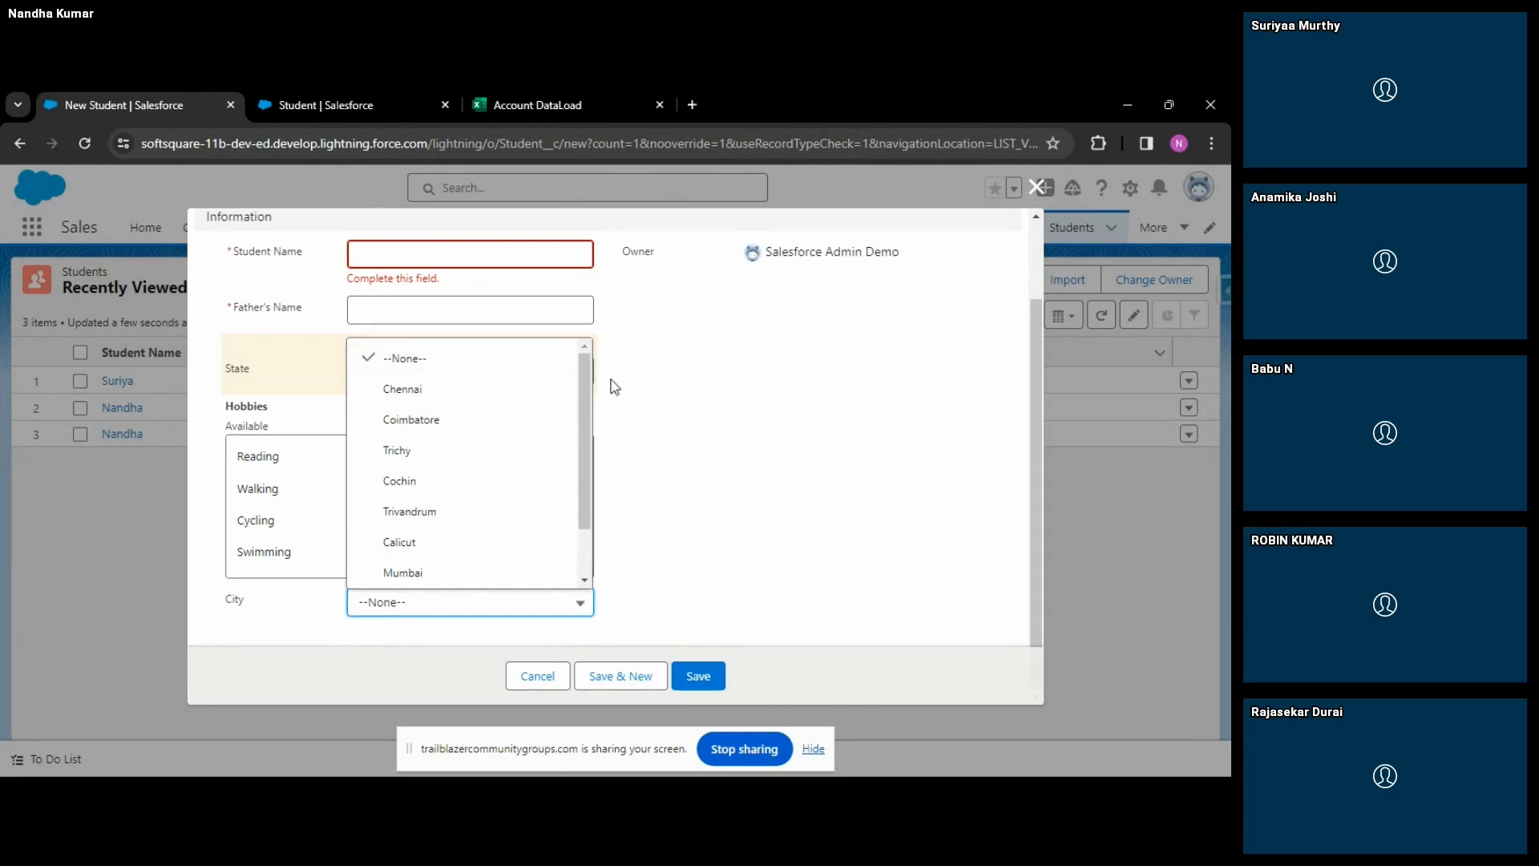
pyautogui.click(644, 388)
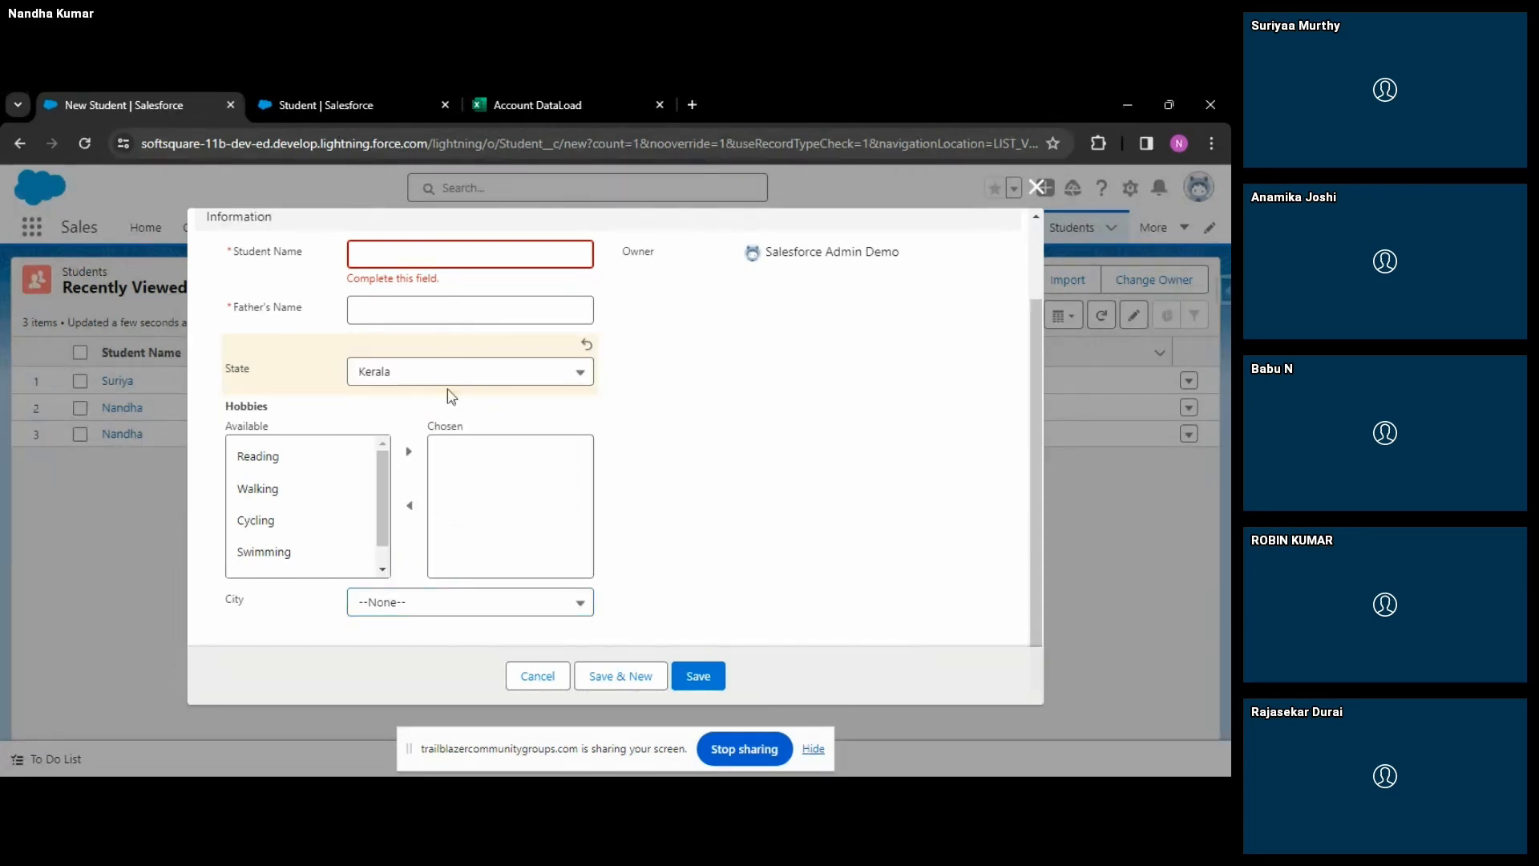
pyautogui.click(423, 613)
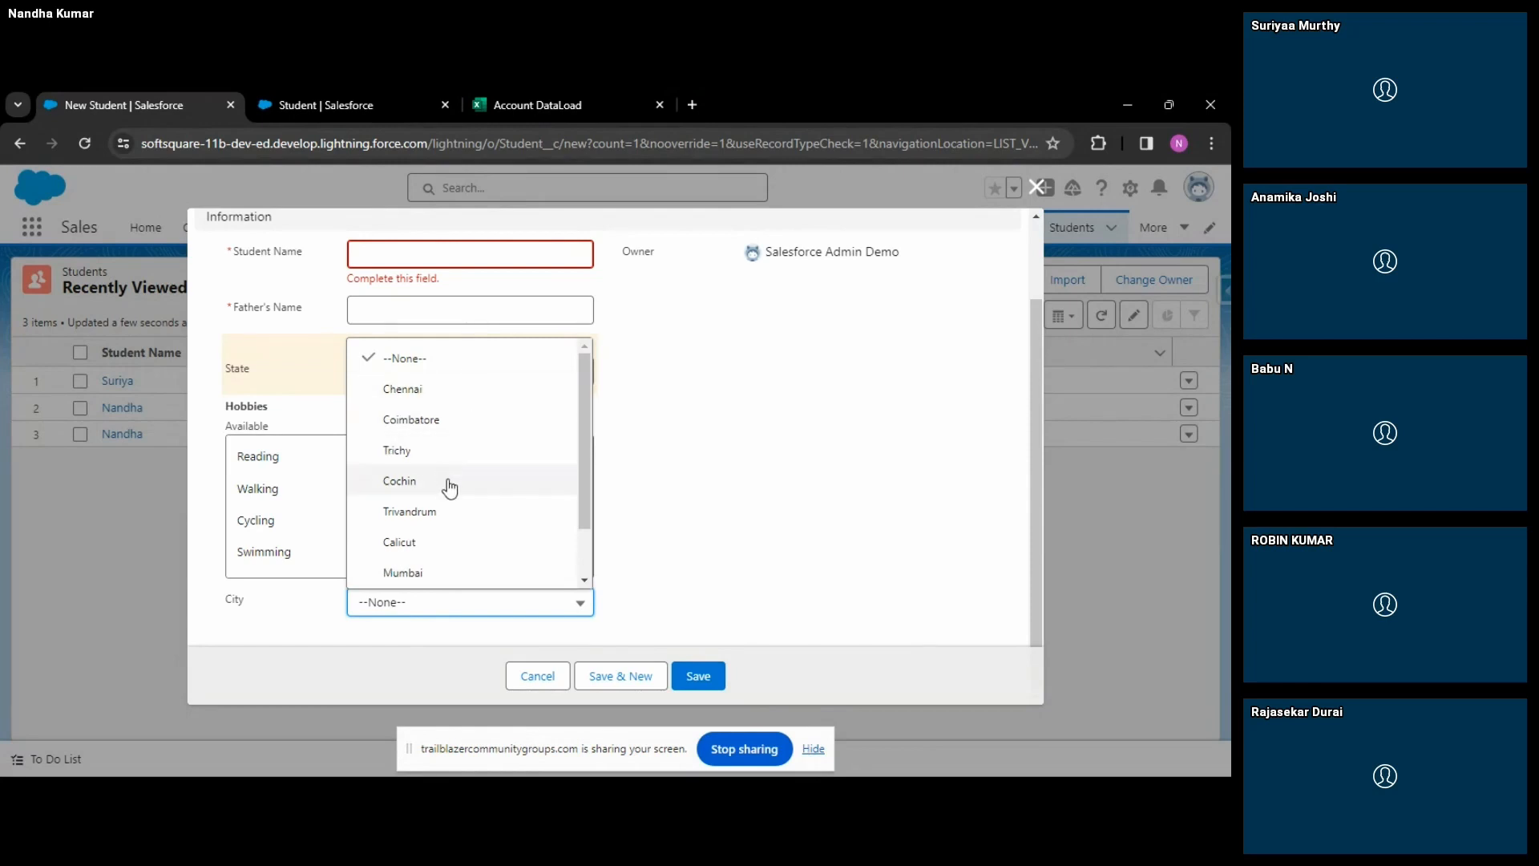
pyautogui.scroll(-1, 445, 497)
pyautogui.scroll(1, 440, 569)
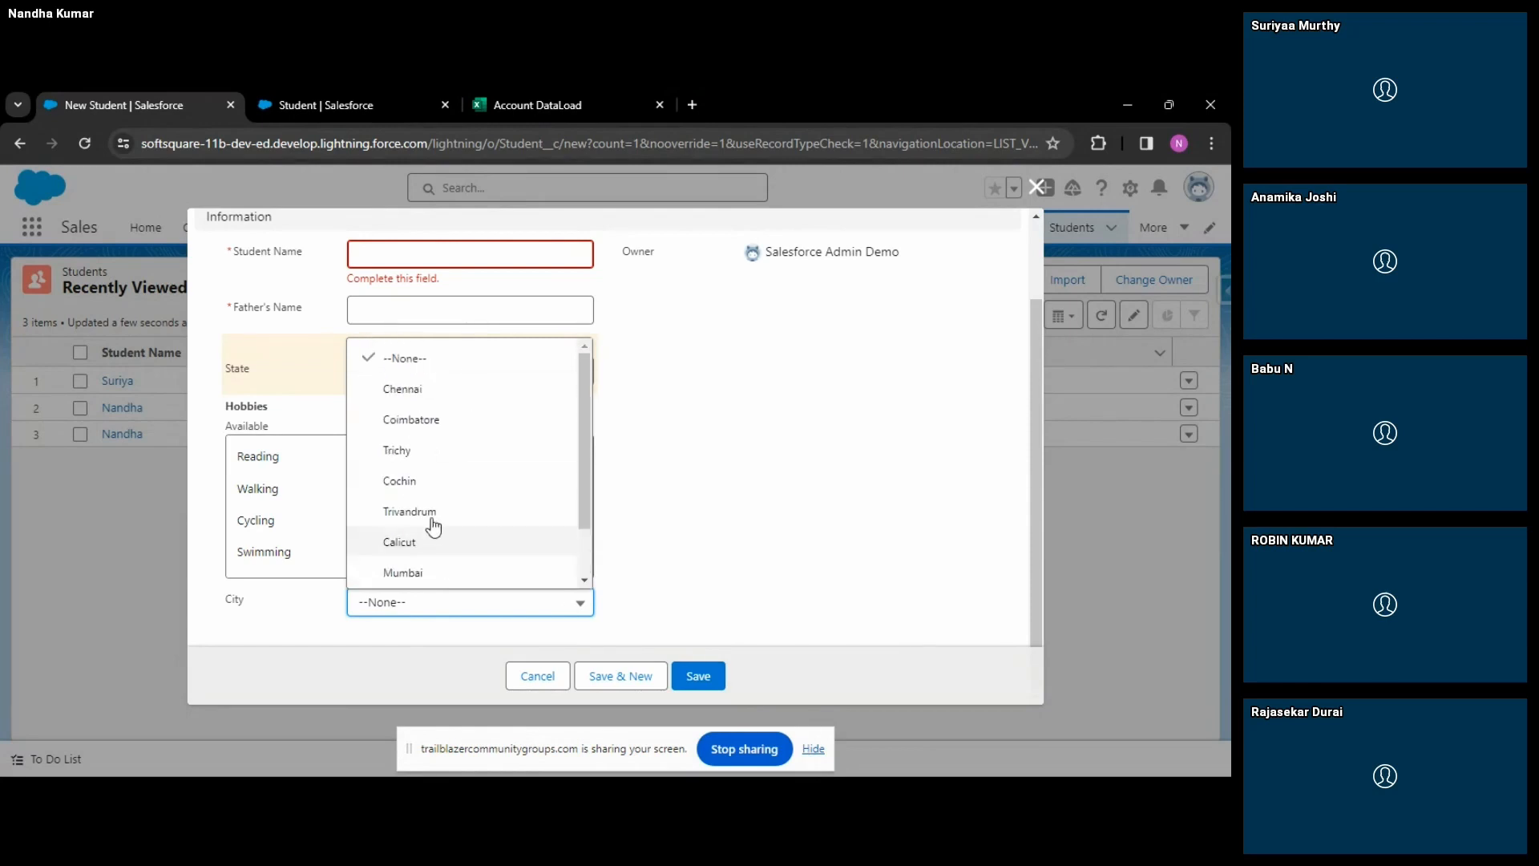
pyautogui.click(693, 534)
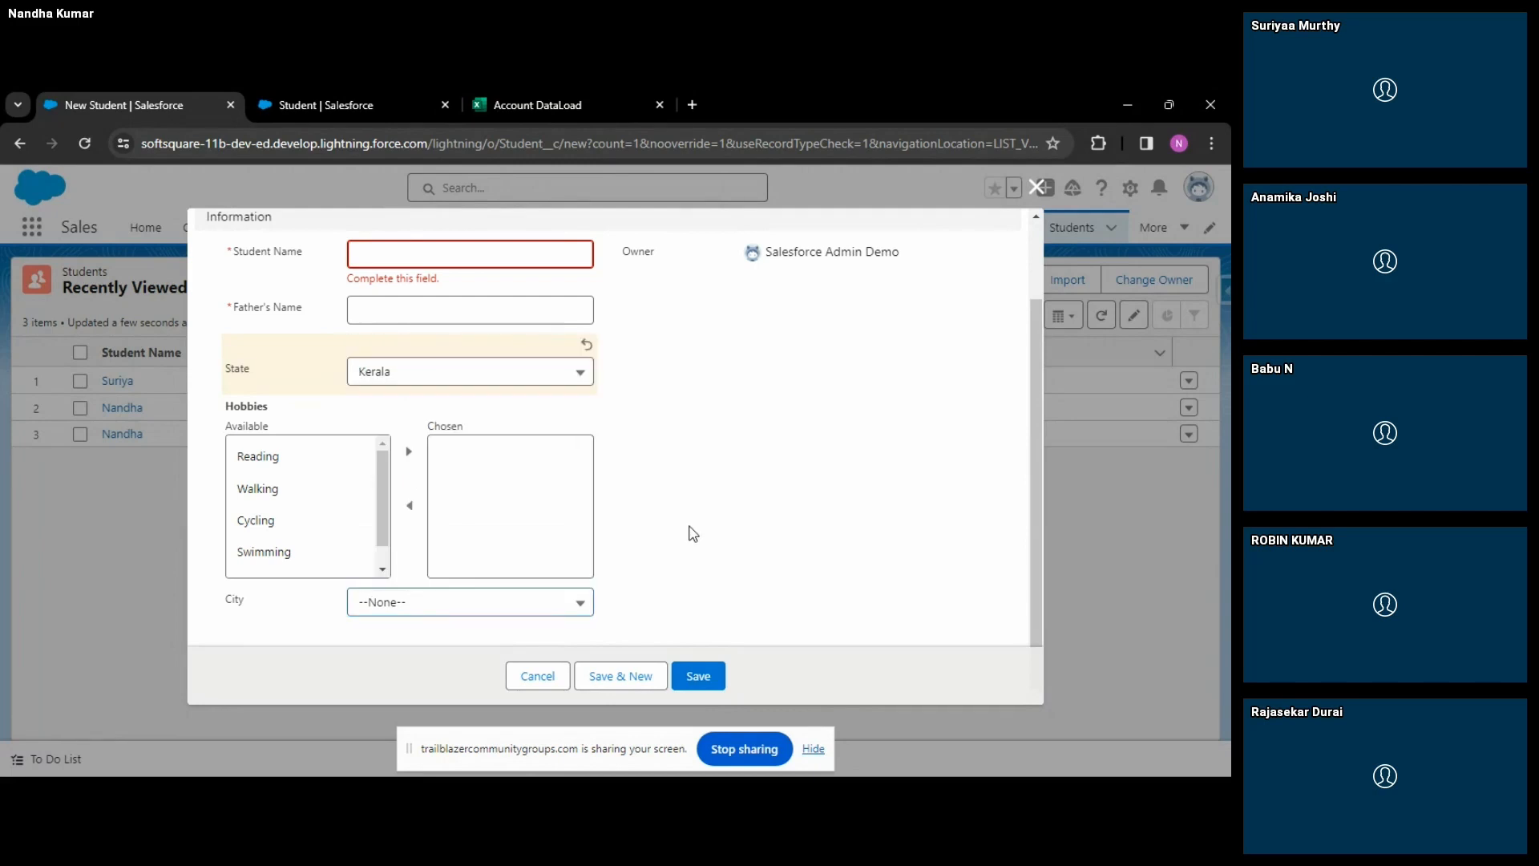
# Start a new field dependency on the Student object with State as the controlling field and City as the dependent field.
pyautogui.click(370, 96)
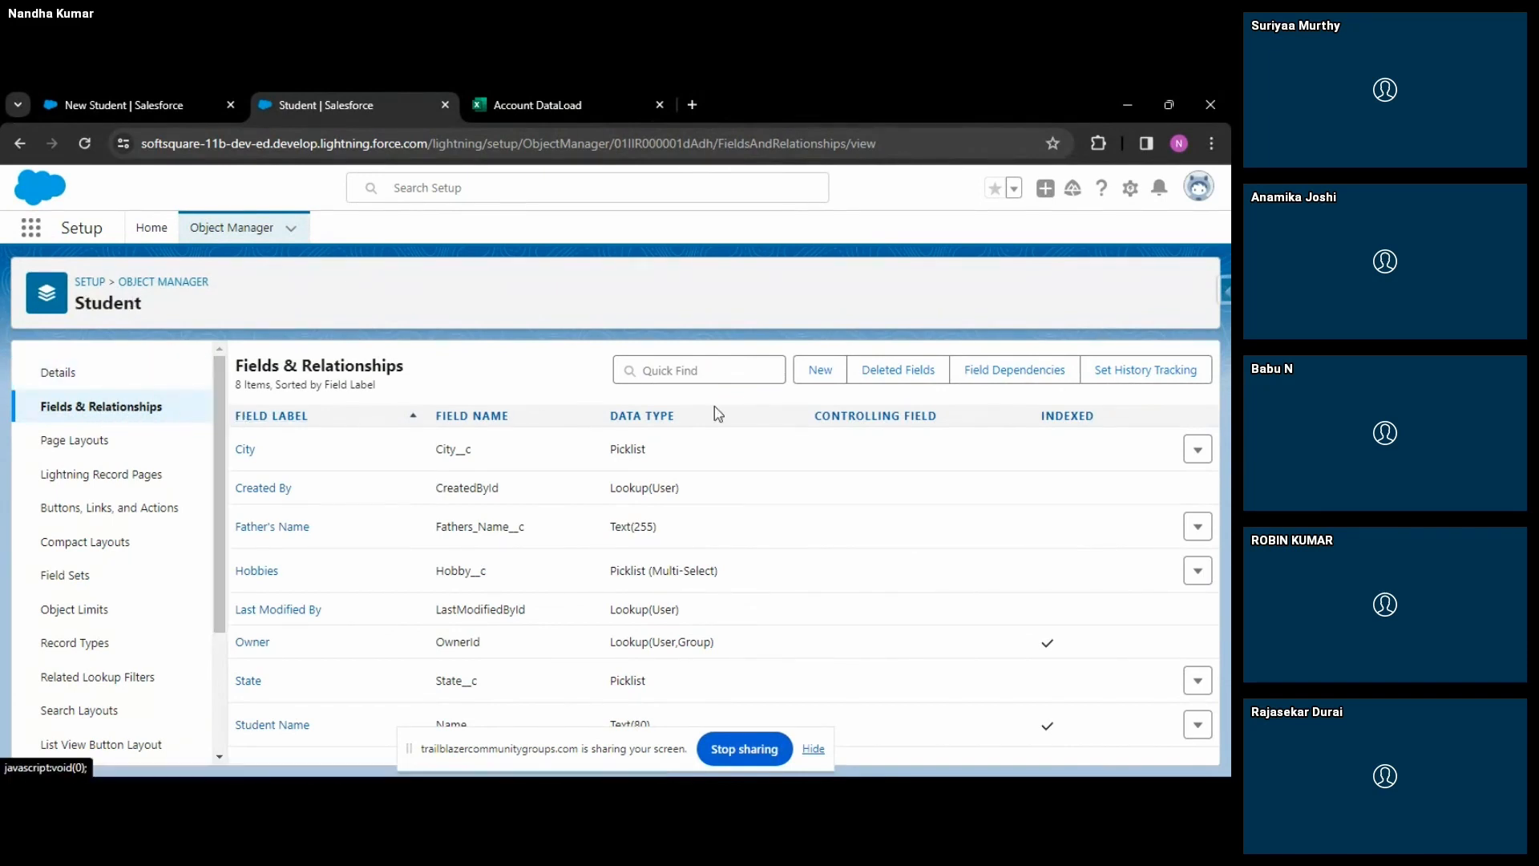
pyautogui.click(1002, 391)
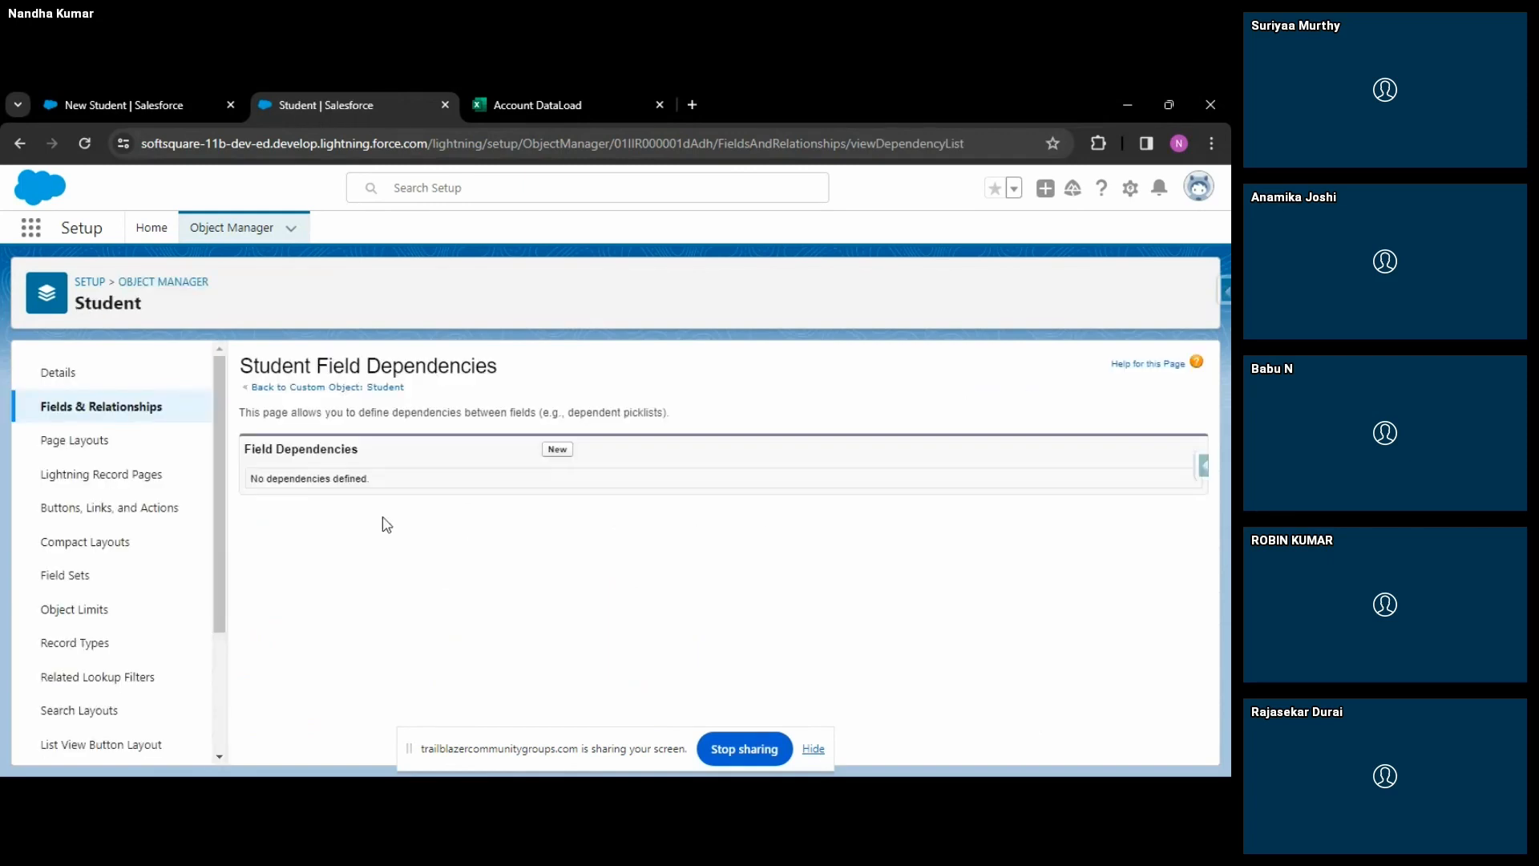
pyautogui.click(557, 449)
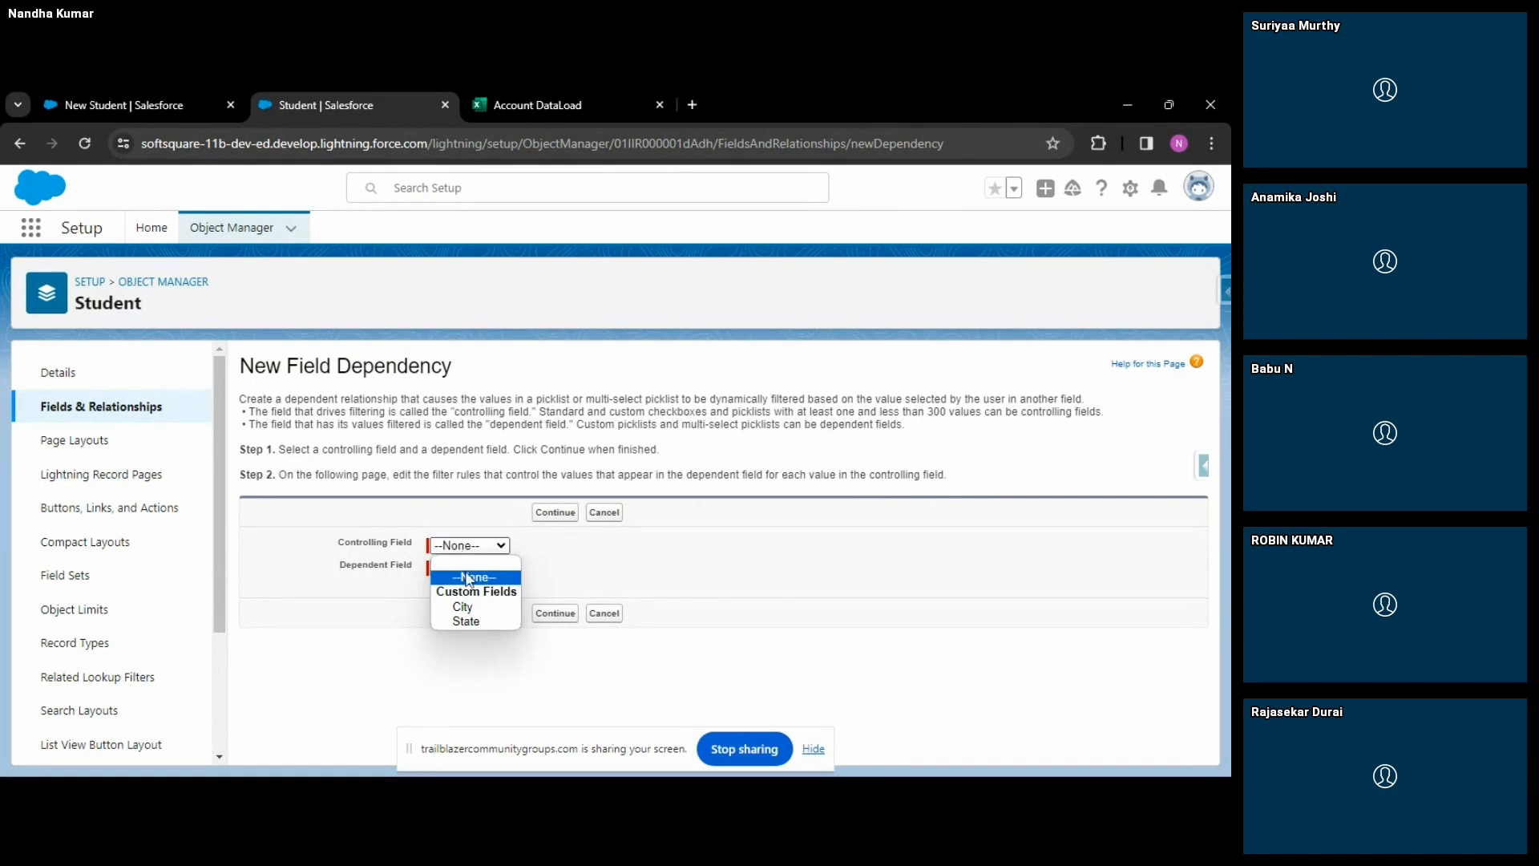
pyautogui.click(466, 621)
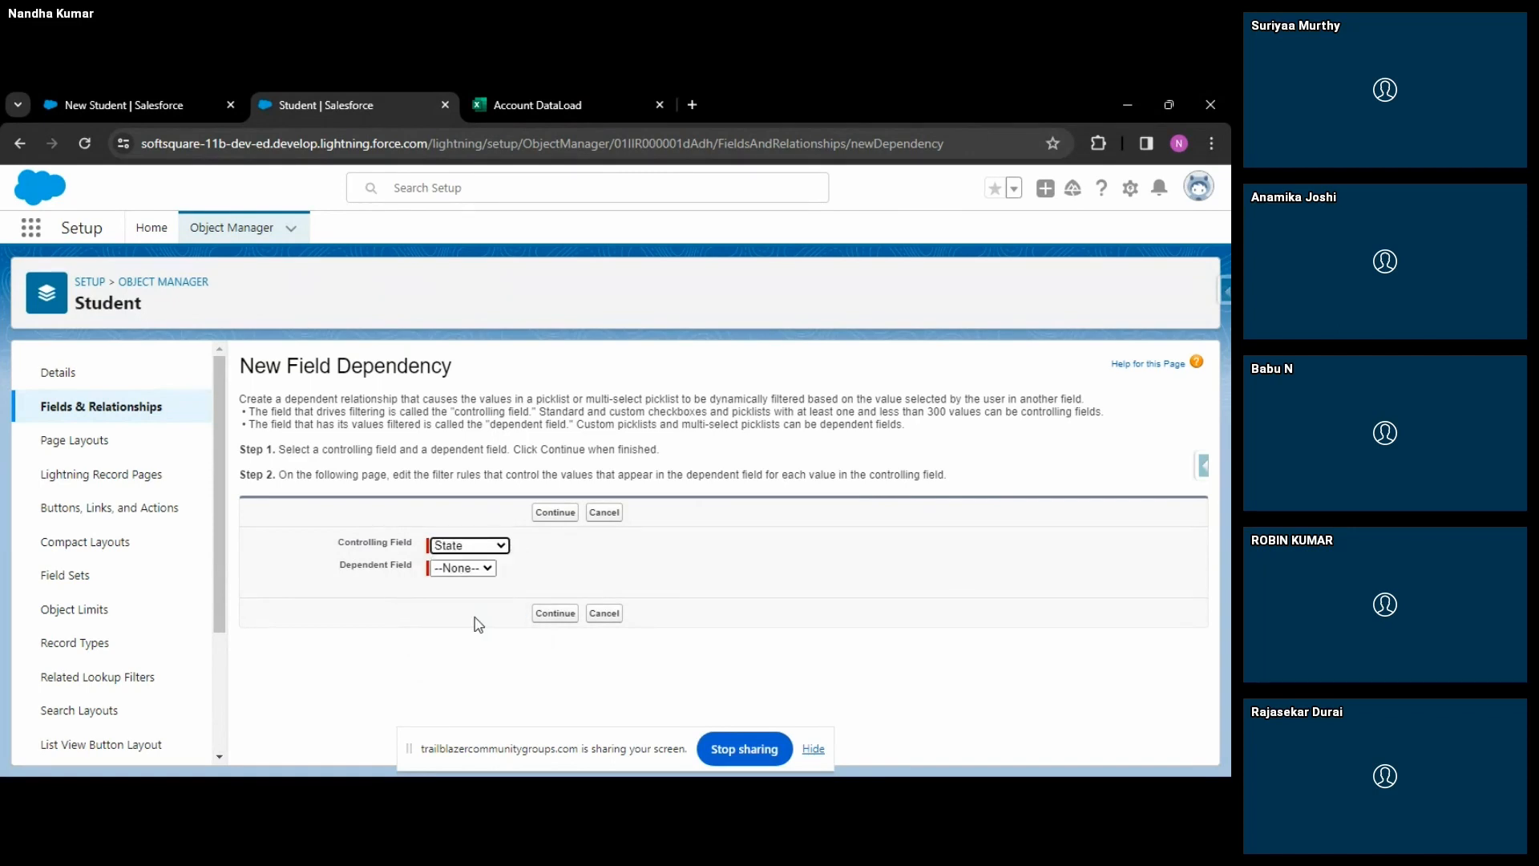
pyautogui.click(458, 571)
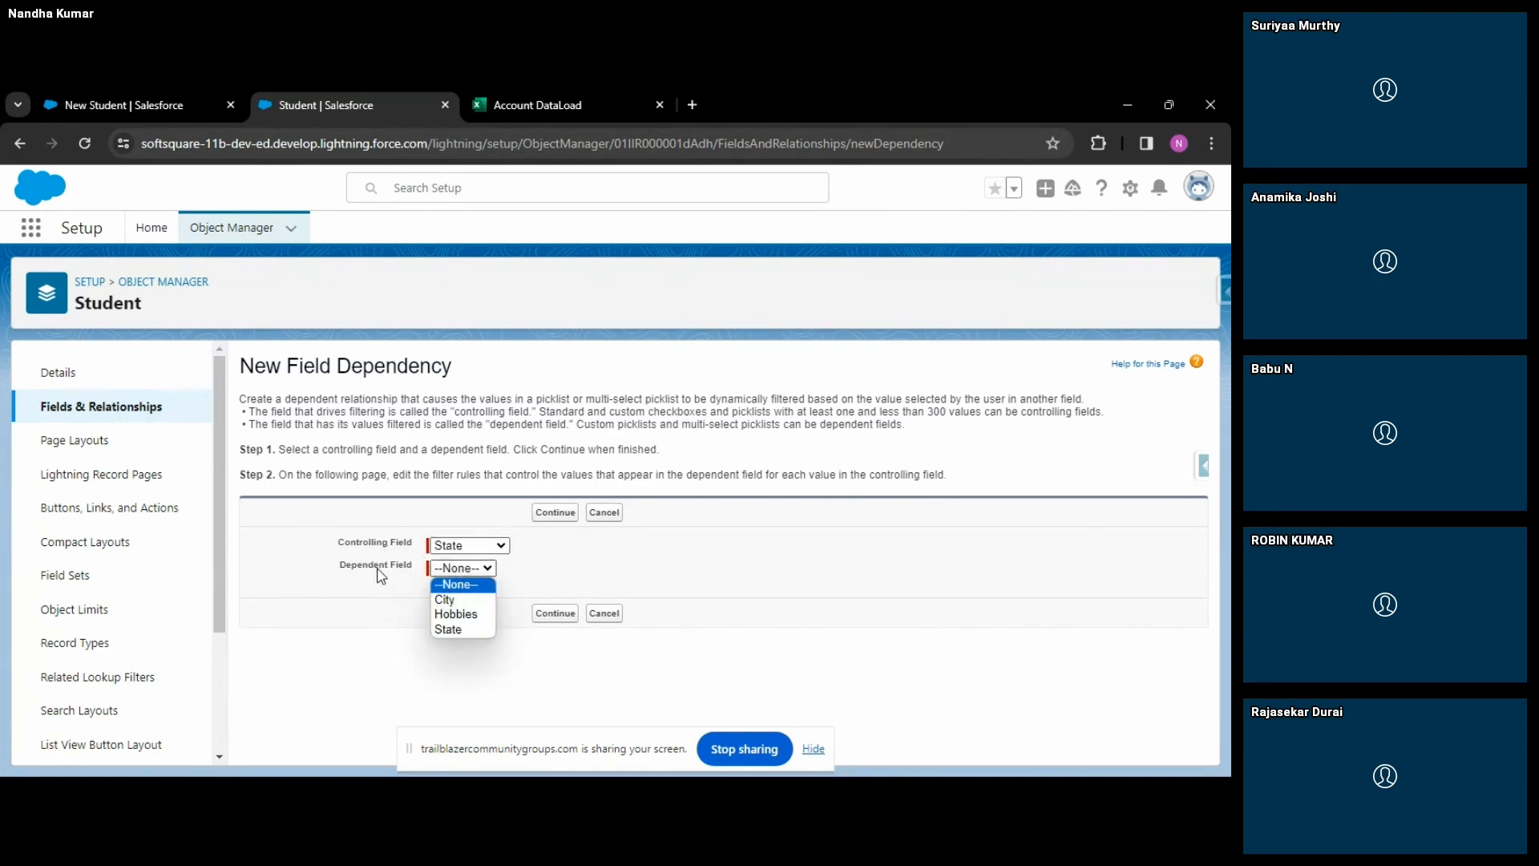
pyautogui.click(456, 630)
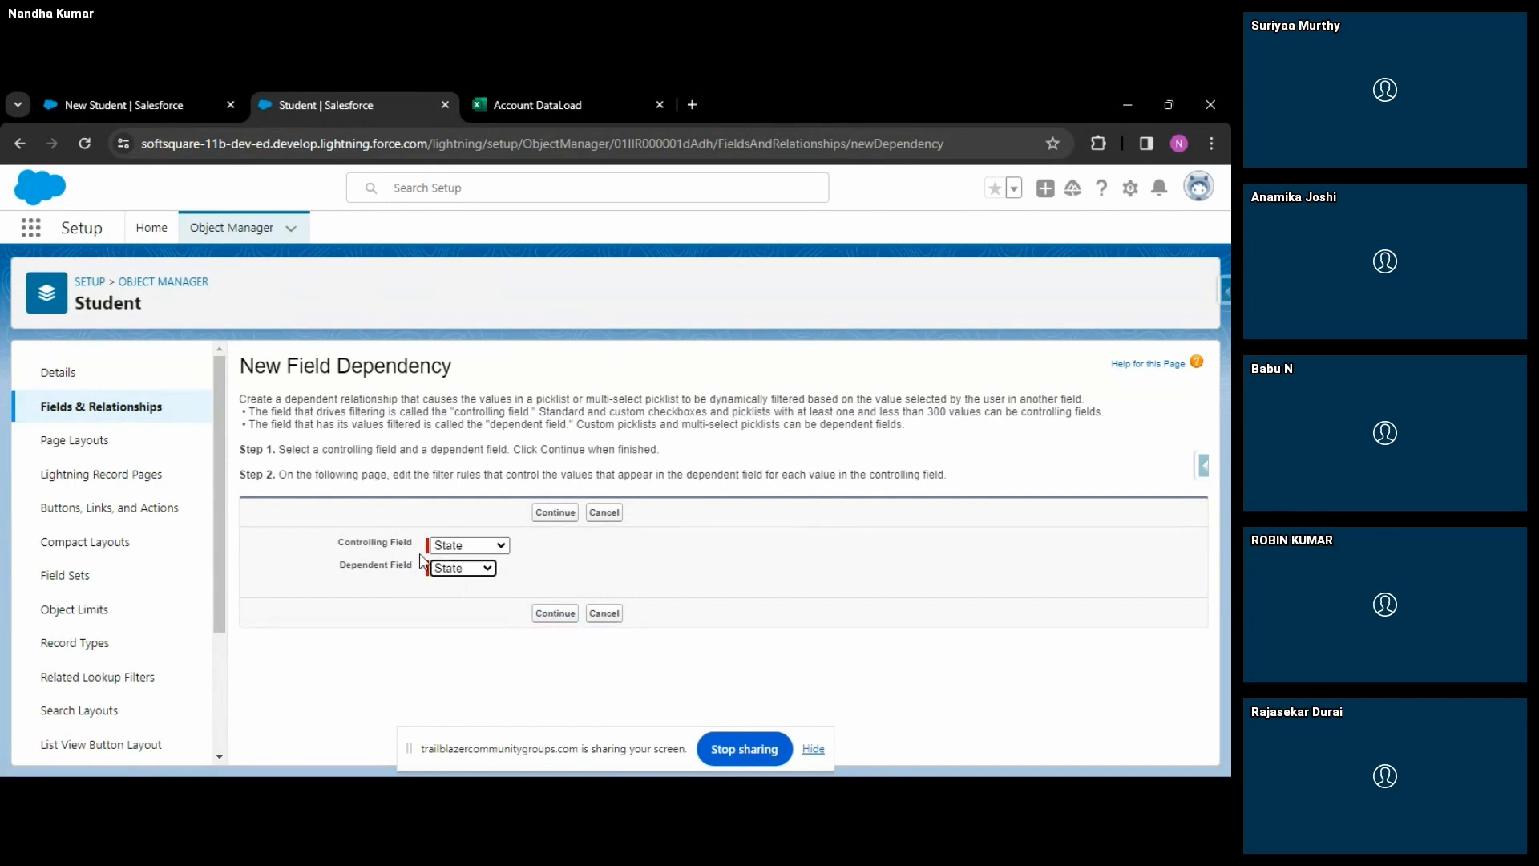
pyautogui.click(463, 569)
pyautogui.click(470, 603)
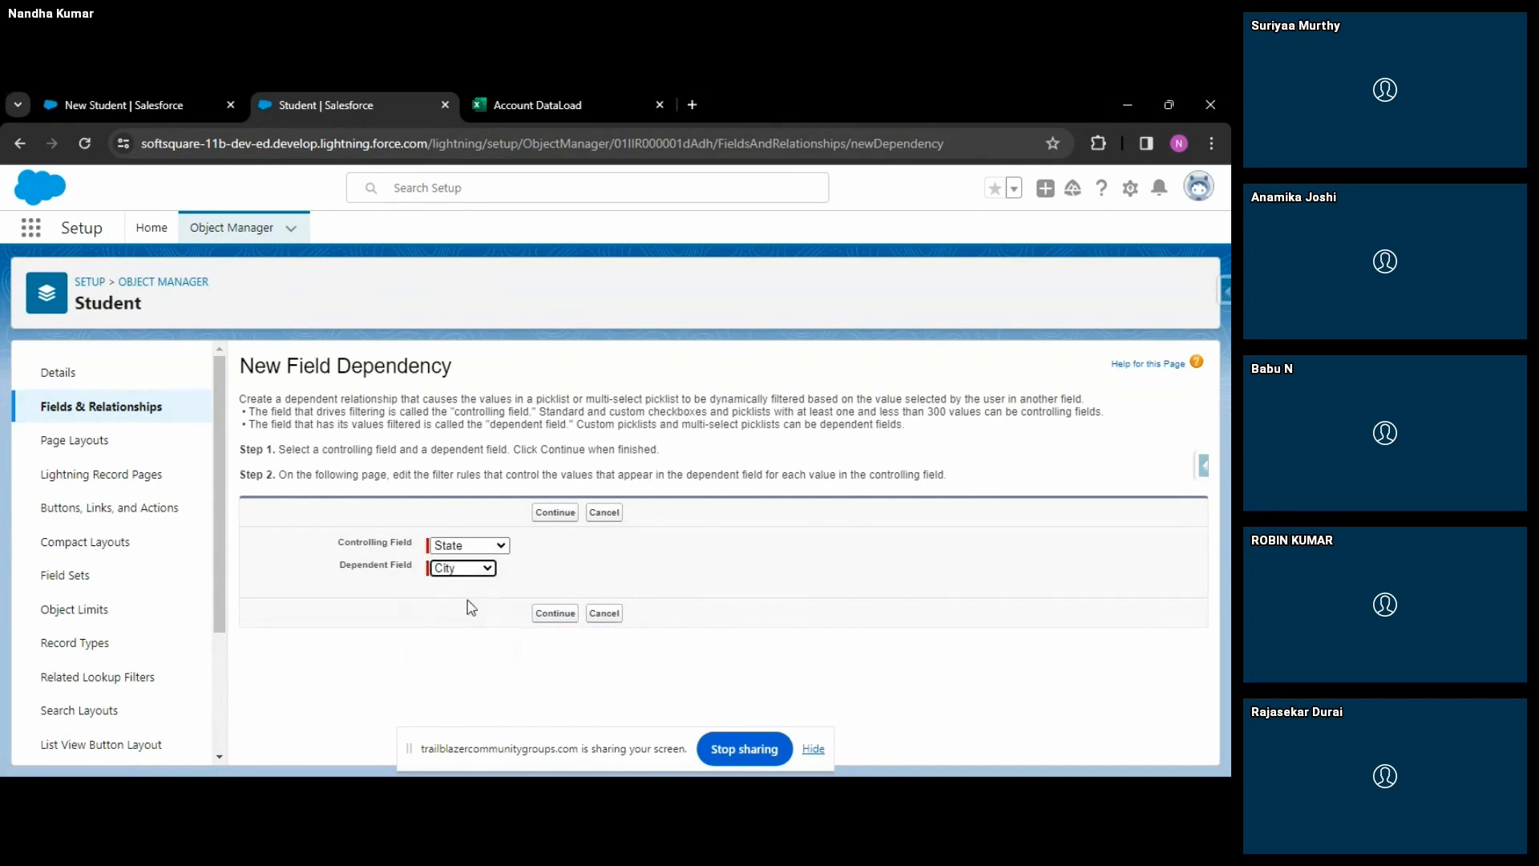
pyautogui.click(554, 618)
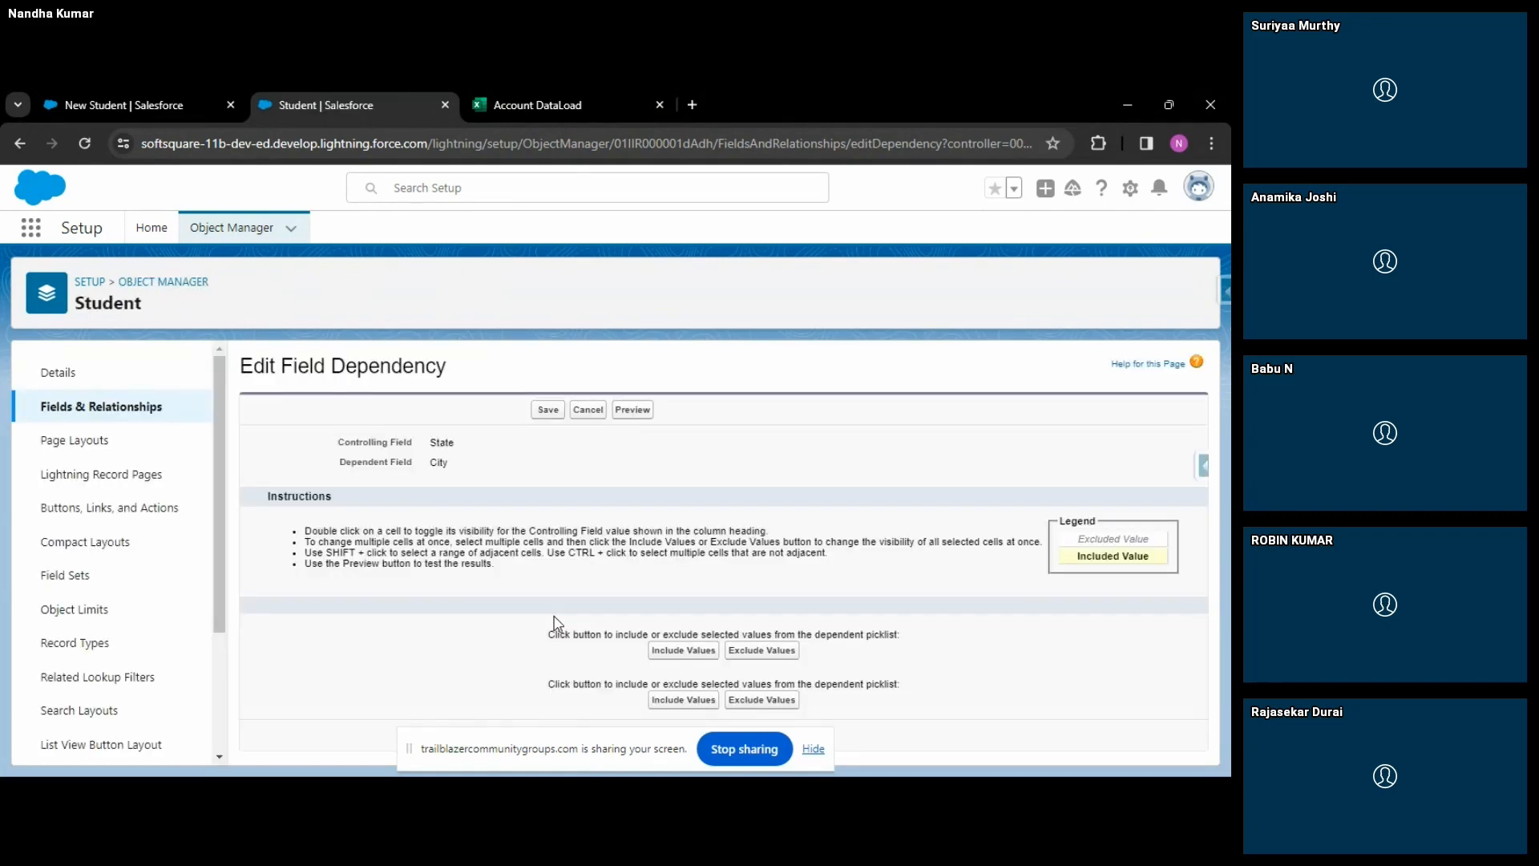
# Include Cochin, Trivandrum and Calicut as the City values for Kerala in the dependency matrix.
pyautogui.scroll(-2, 408, 574)
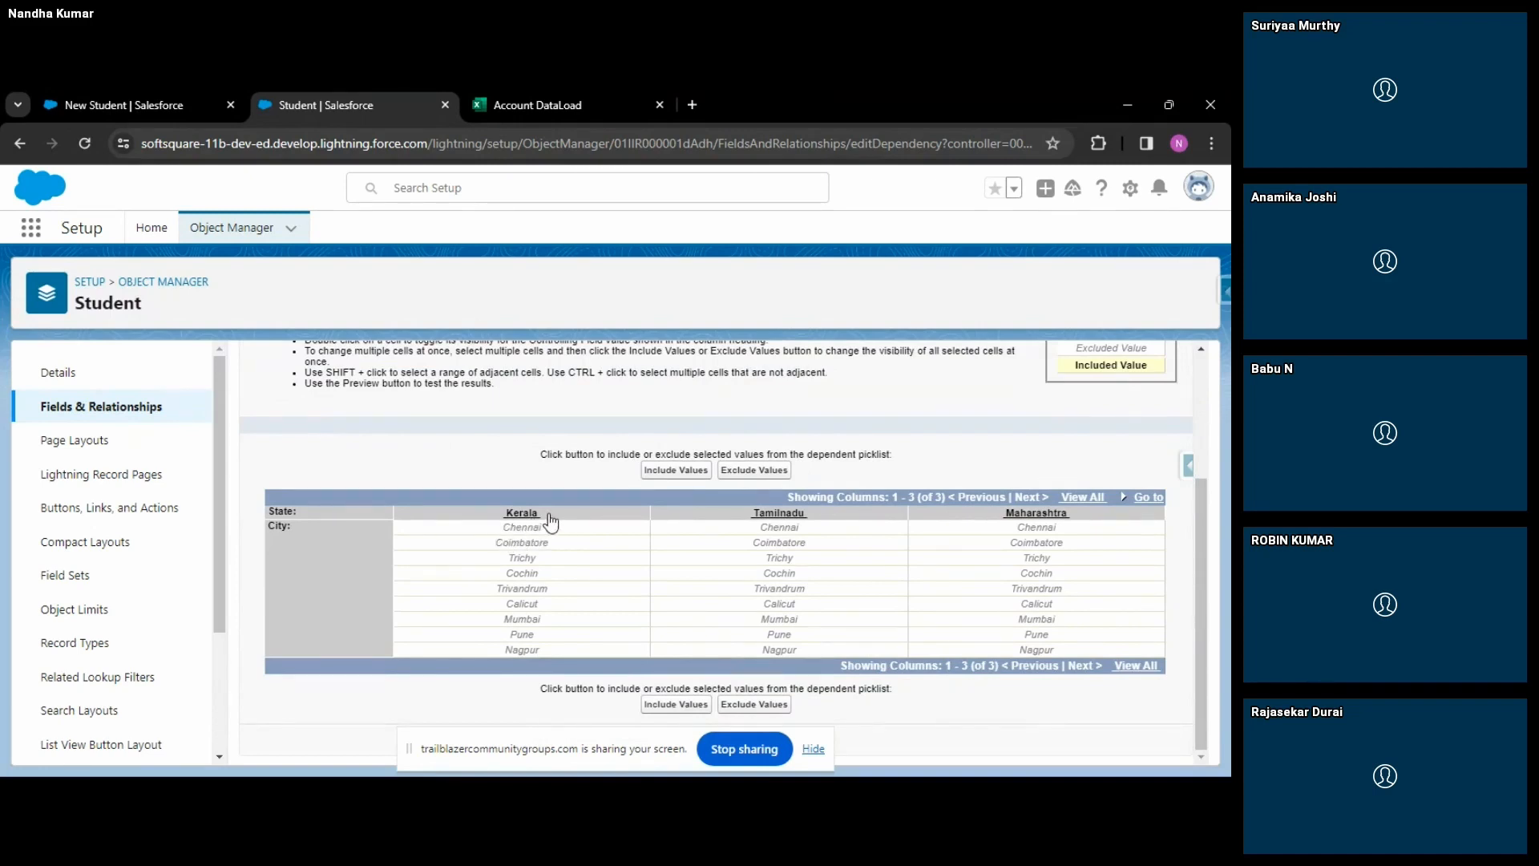
pyautogui.click(556, 576)
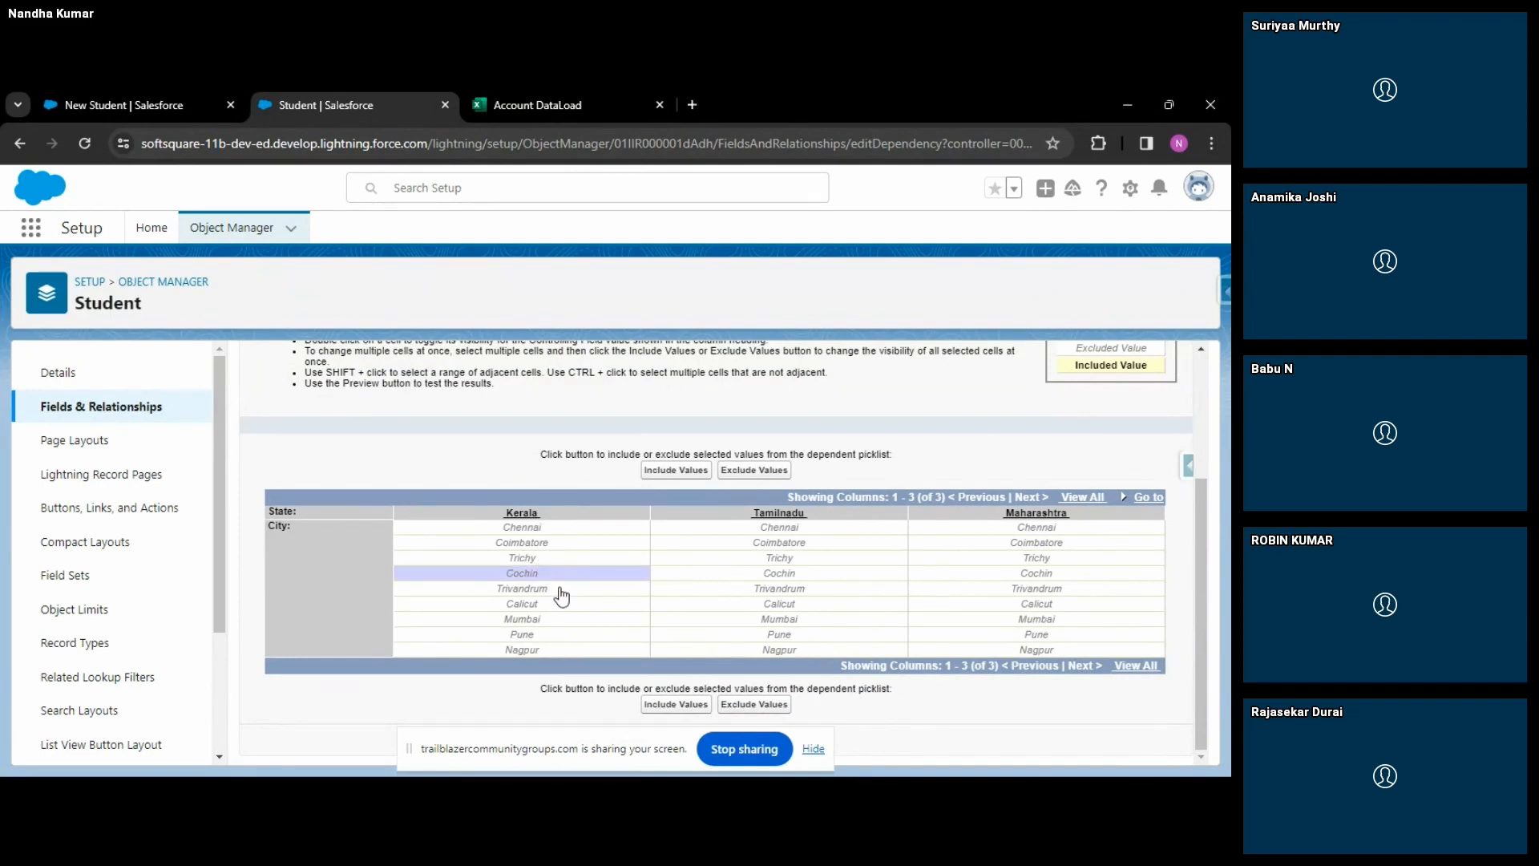
pyautogui.keyDown('shift'); pyautogui.click(559, 588); pyautogui.keyUp('shift')
pyautogui.keyDown('shift'); pyautogui.click(555, 607); pyautogui.keyUp('shift')
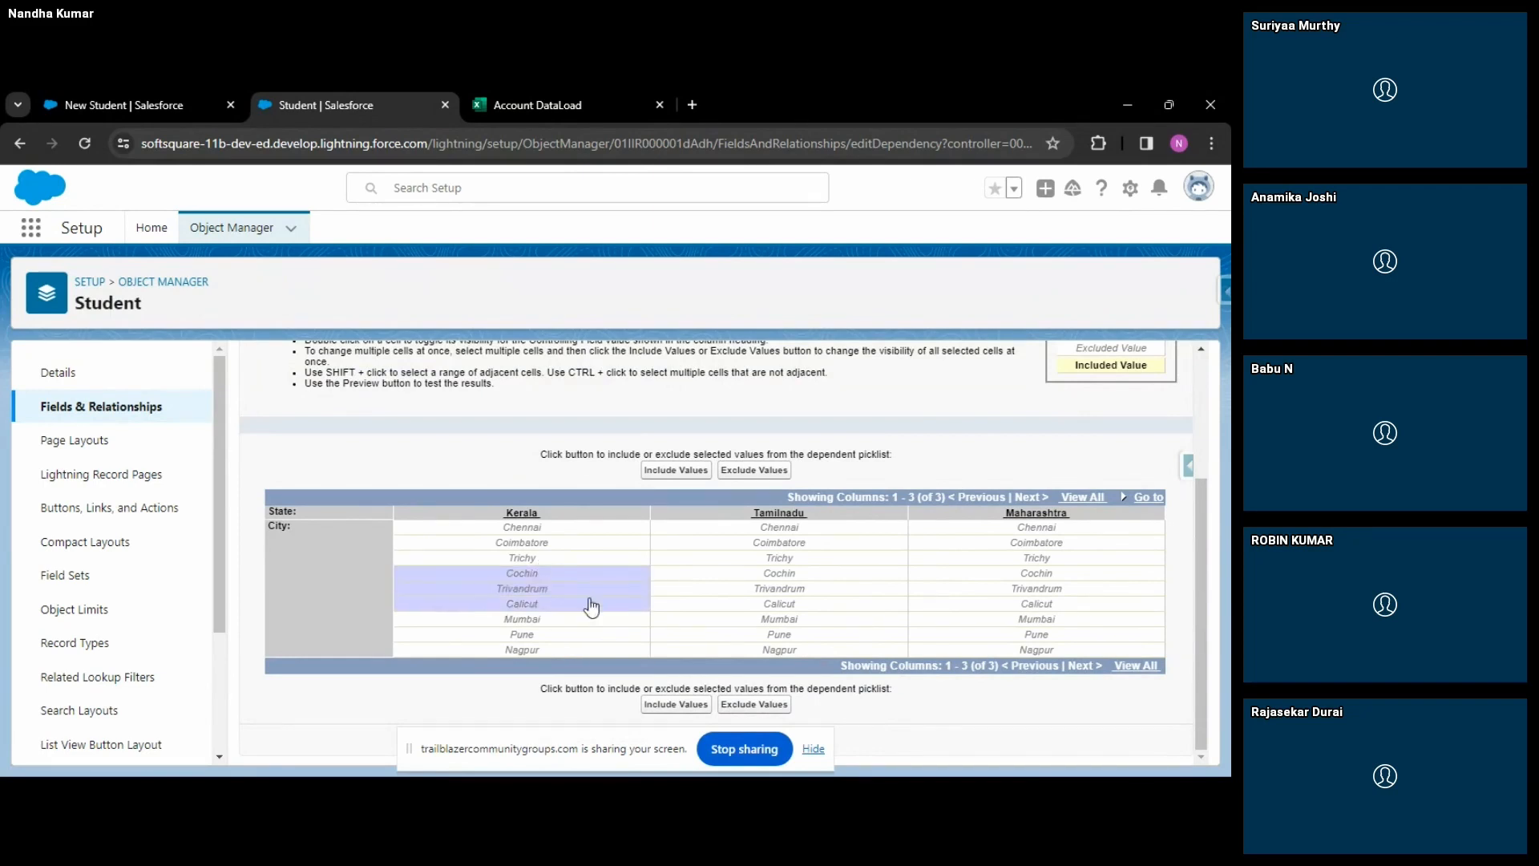
pyautogui.click(804, 531)
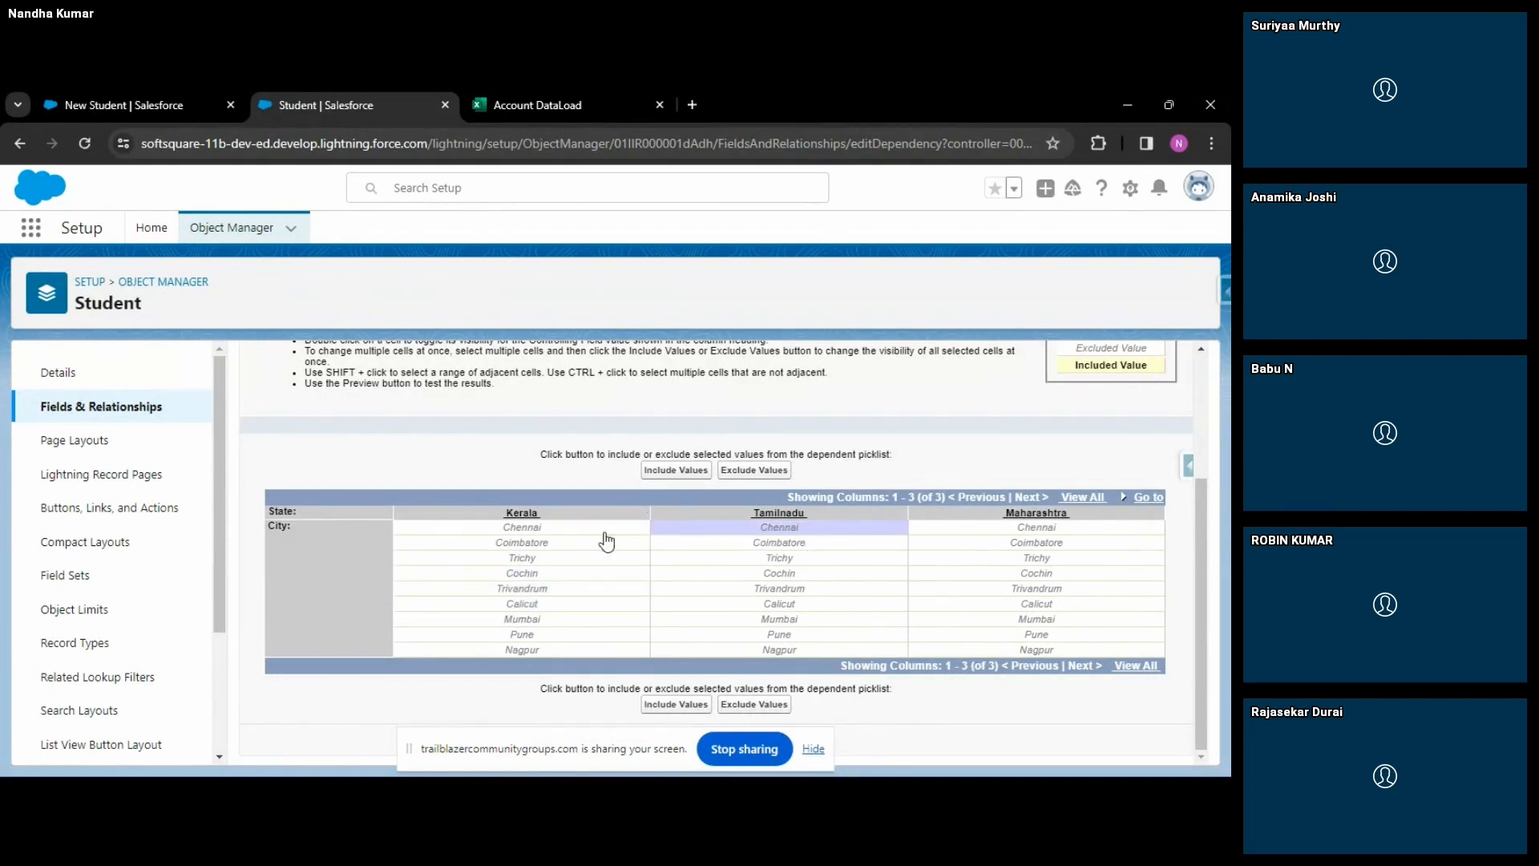
pyautogui.click(535, 574)
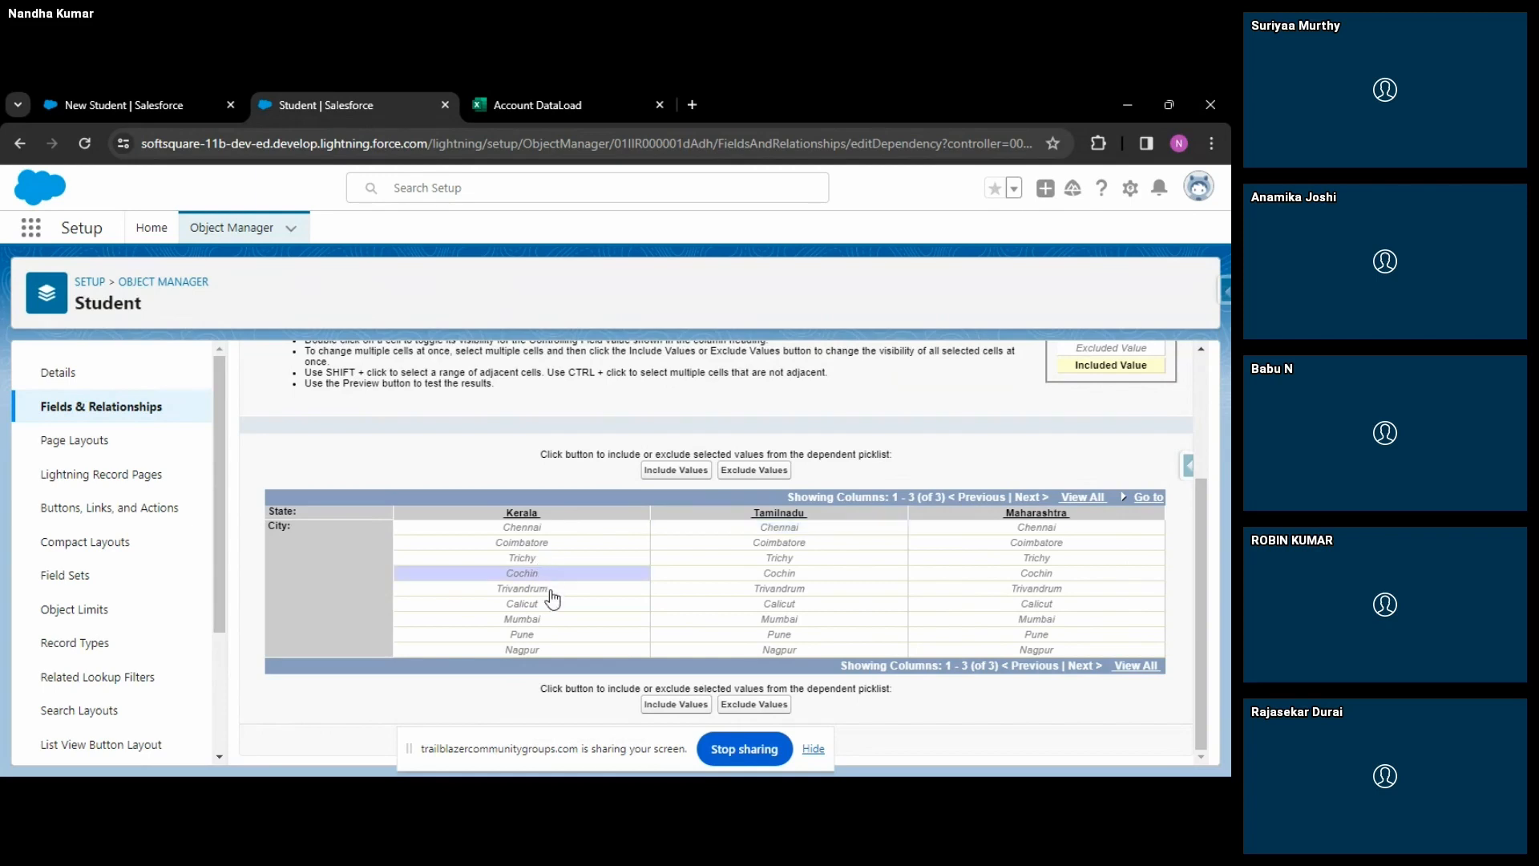
pyautogui.keyDown('shift'); pyautogui.click(549, 603); pyautogui.keyUp('shift')
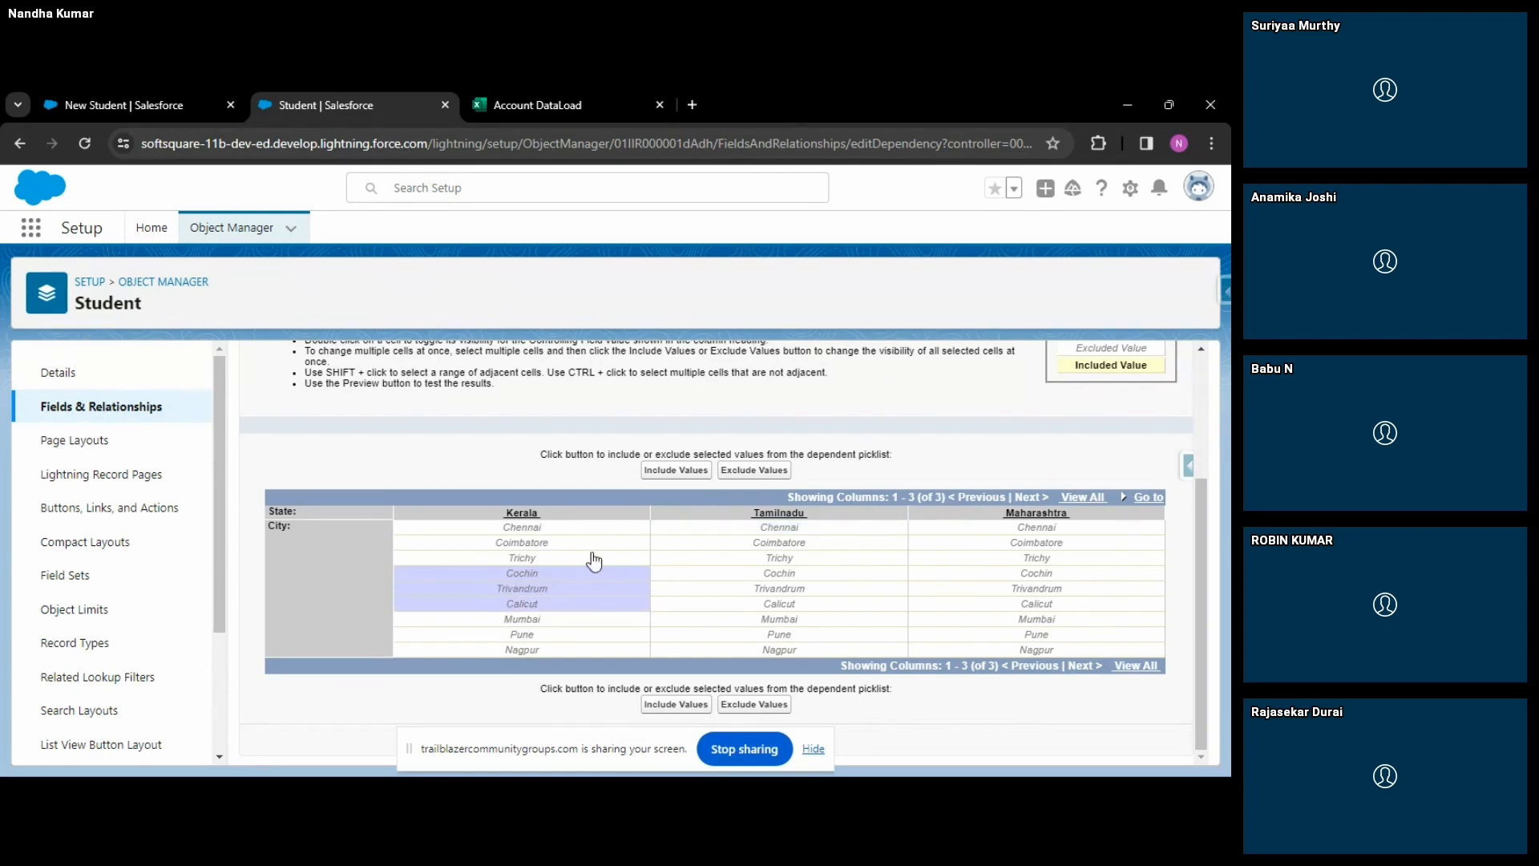
pyautogui.click(676, 470)
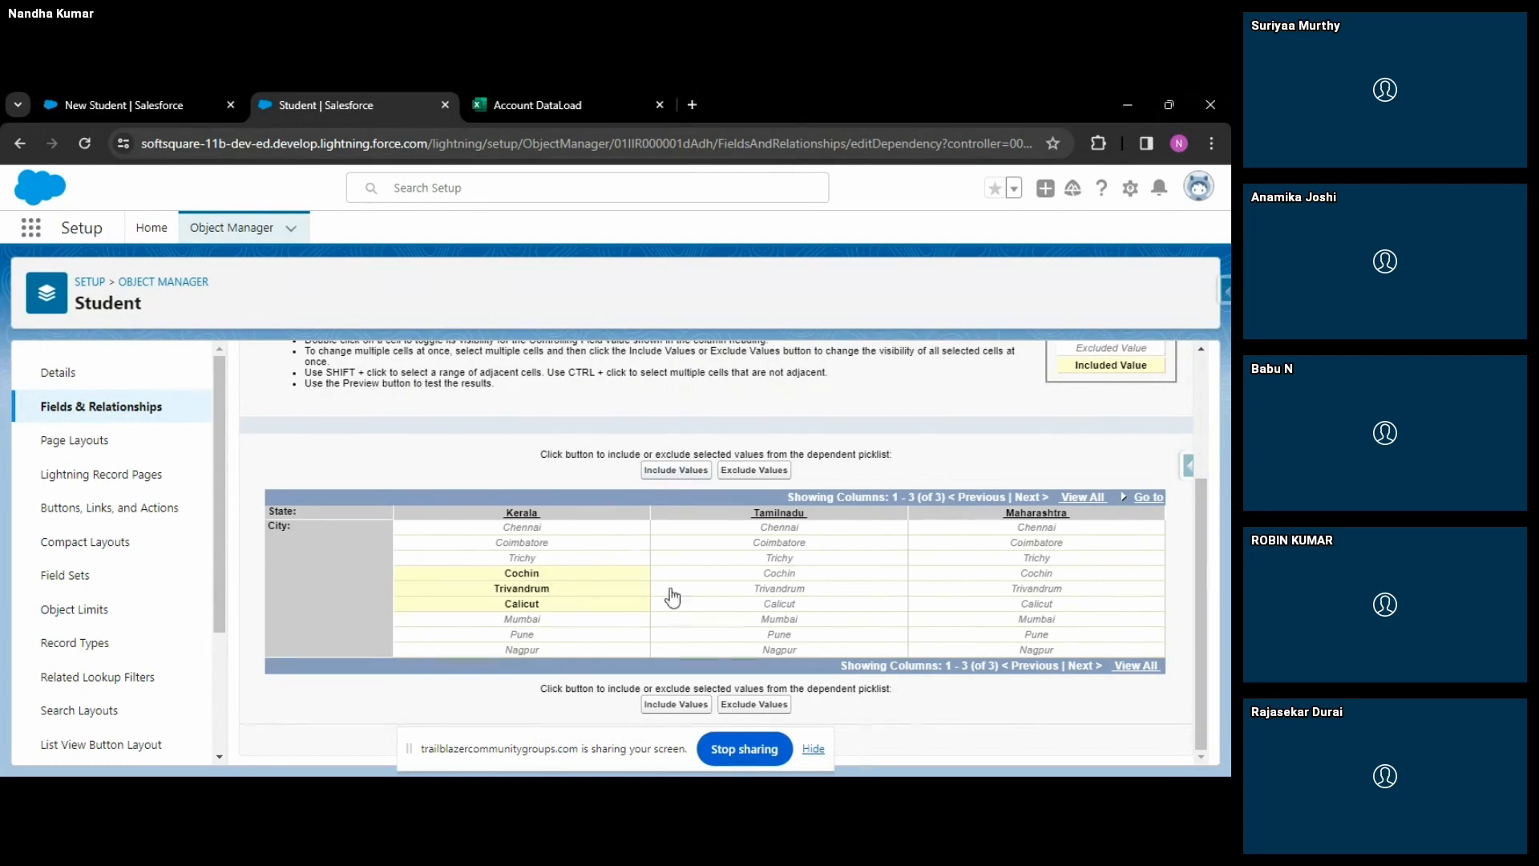
# Include Chennai, Coimbatore and Trichy as the City values for Tamilnadu in the dependency matrix.
pyautogui.click(804, 532)
pyautogui.keyDown('shift'); pyautogui.click(806, 547); pyautogui.keyUp('shift')
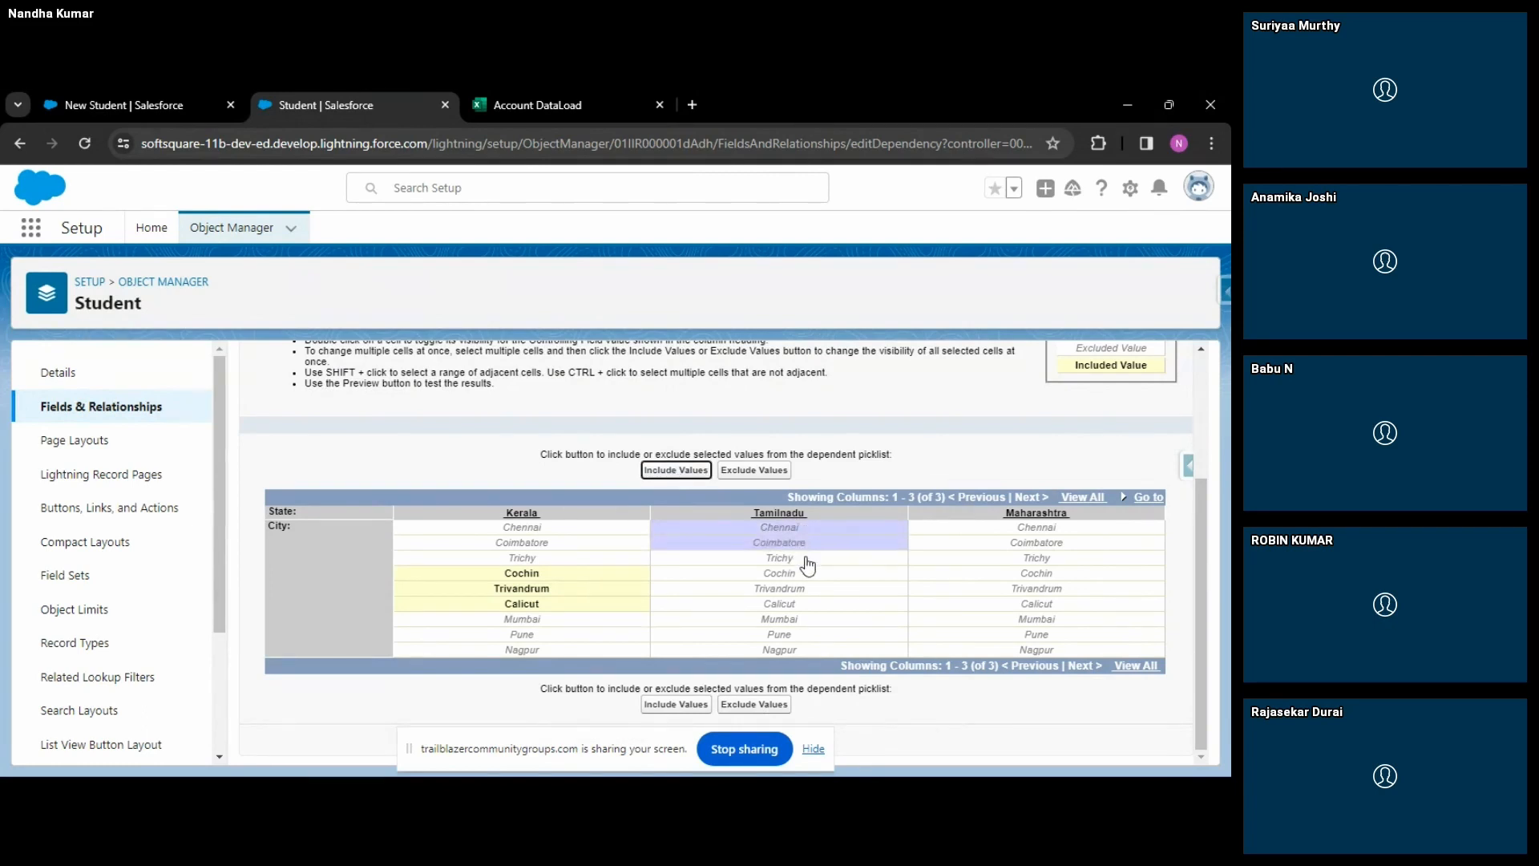
pyautogui.keyDown('shift'); pyautogui.click(807, 566); pyautogui.keyUp('shift')
pyautogui.click(676, 470)
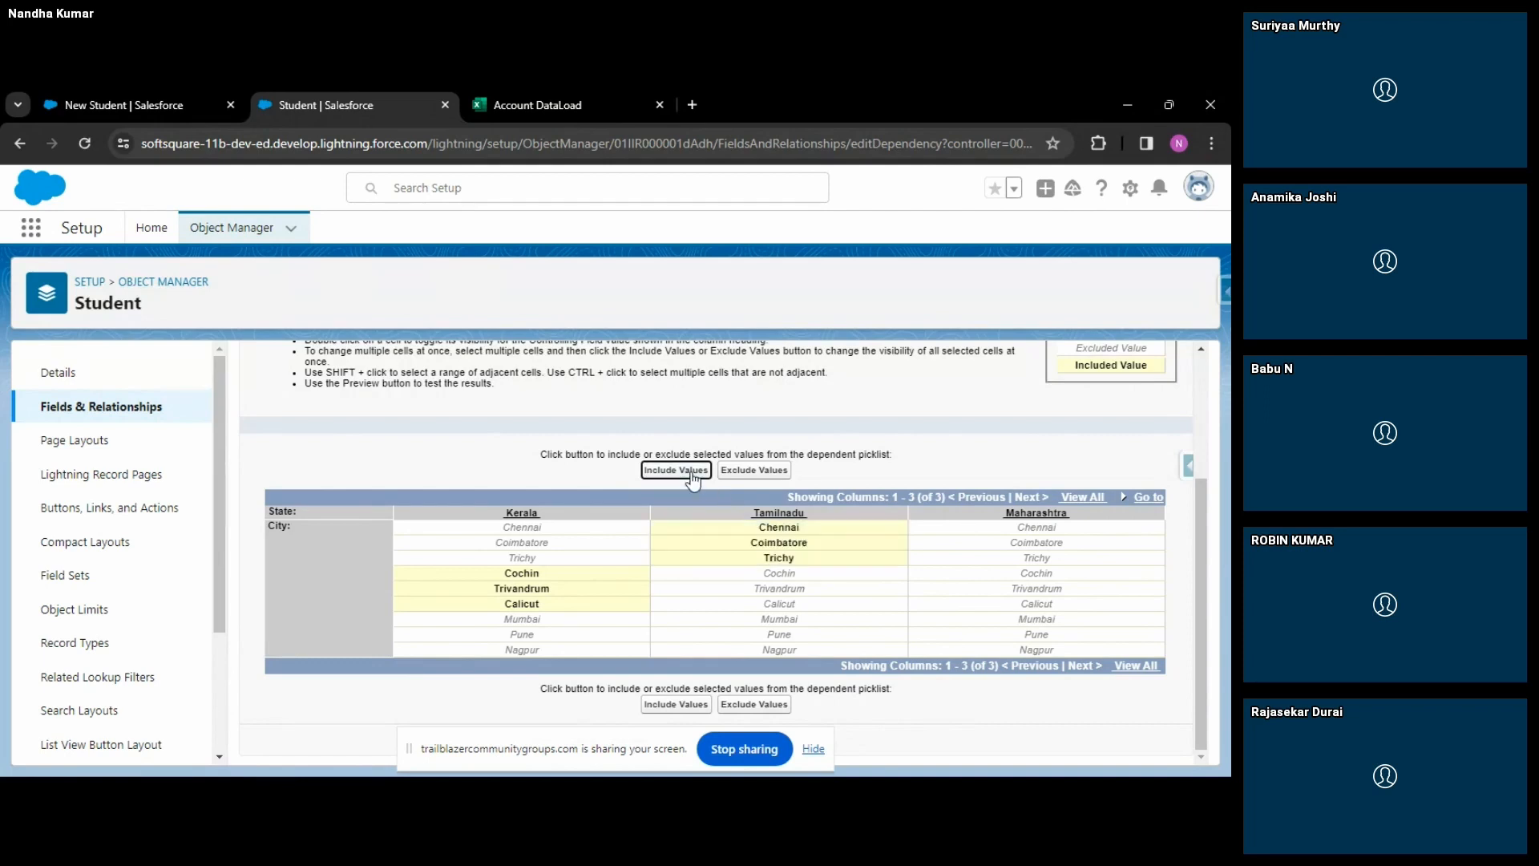
# Include Mumbai, Pune and Nagpur as the City values for Maharashtra in the dependency matrix.
pyautogui.click(1051, 622)
pyautogui.keyDown('shift'); pyautogui.click(1055, 637); pyautogui.keyUp('shift')
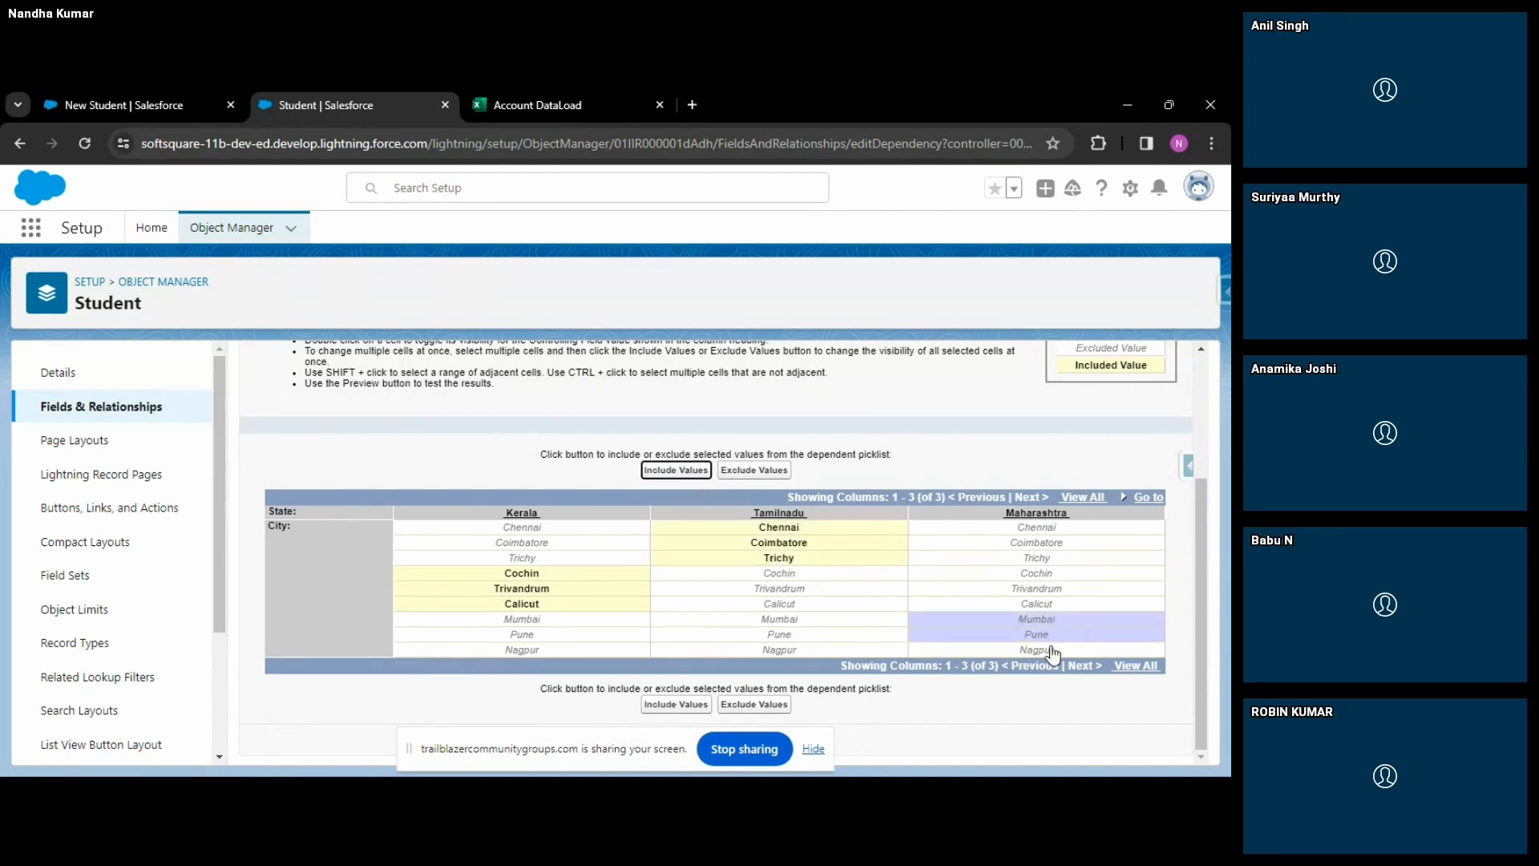
pyautogui.keyDown('shift'); pyautogui.click(1053, 651); pyautogui.keyUp('shift')
pyautogui.click(671, 470)
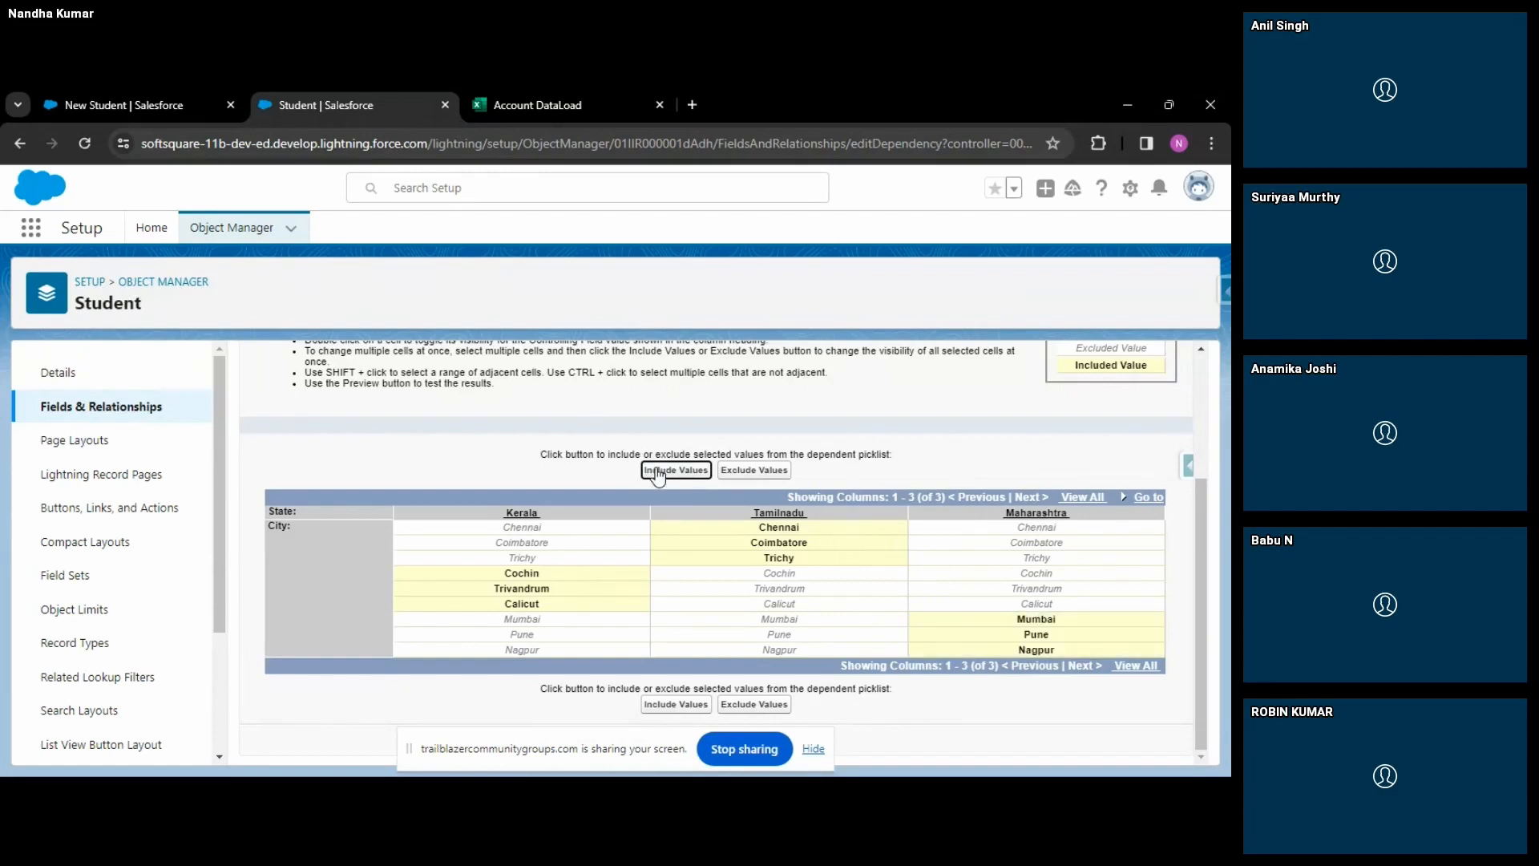
# Review the included cities for each state and save the State–City field dependency.
pyautogui.scroll(3, 901, 584)
pyautogui.scroll(-3, 903, 587)
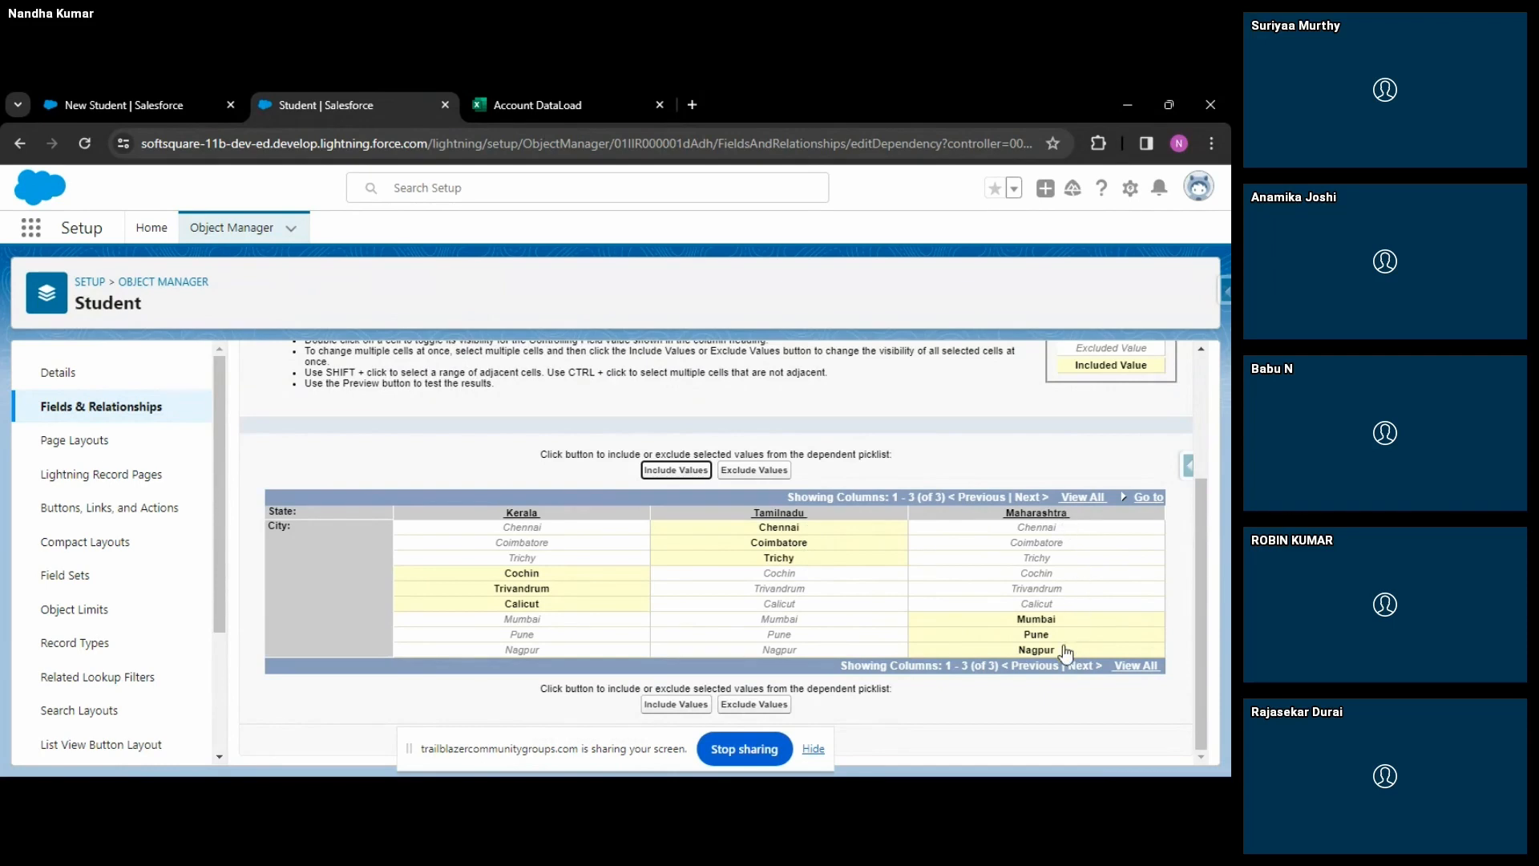
pyautogui.scroll(3, 876, 636)
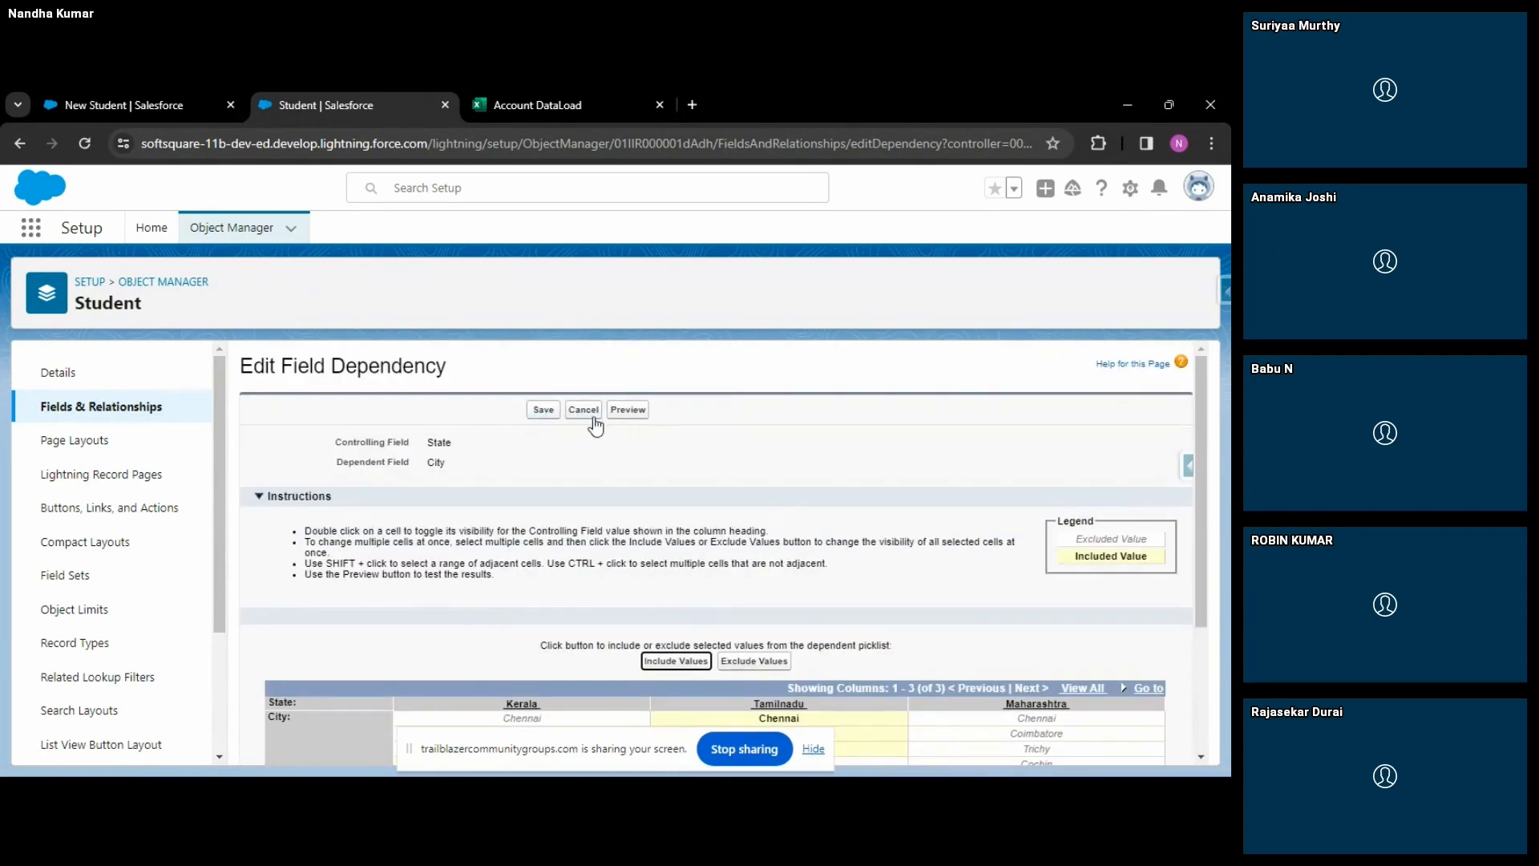
pyautogui.scroll(-3, 760, 547)
pyautogui.scroll(3, 760, 513)
pyautogui.scroll(-3, 673, 481)
pyautogui.scroll(2, 677, 485)
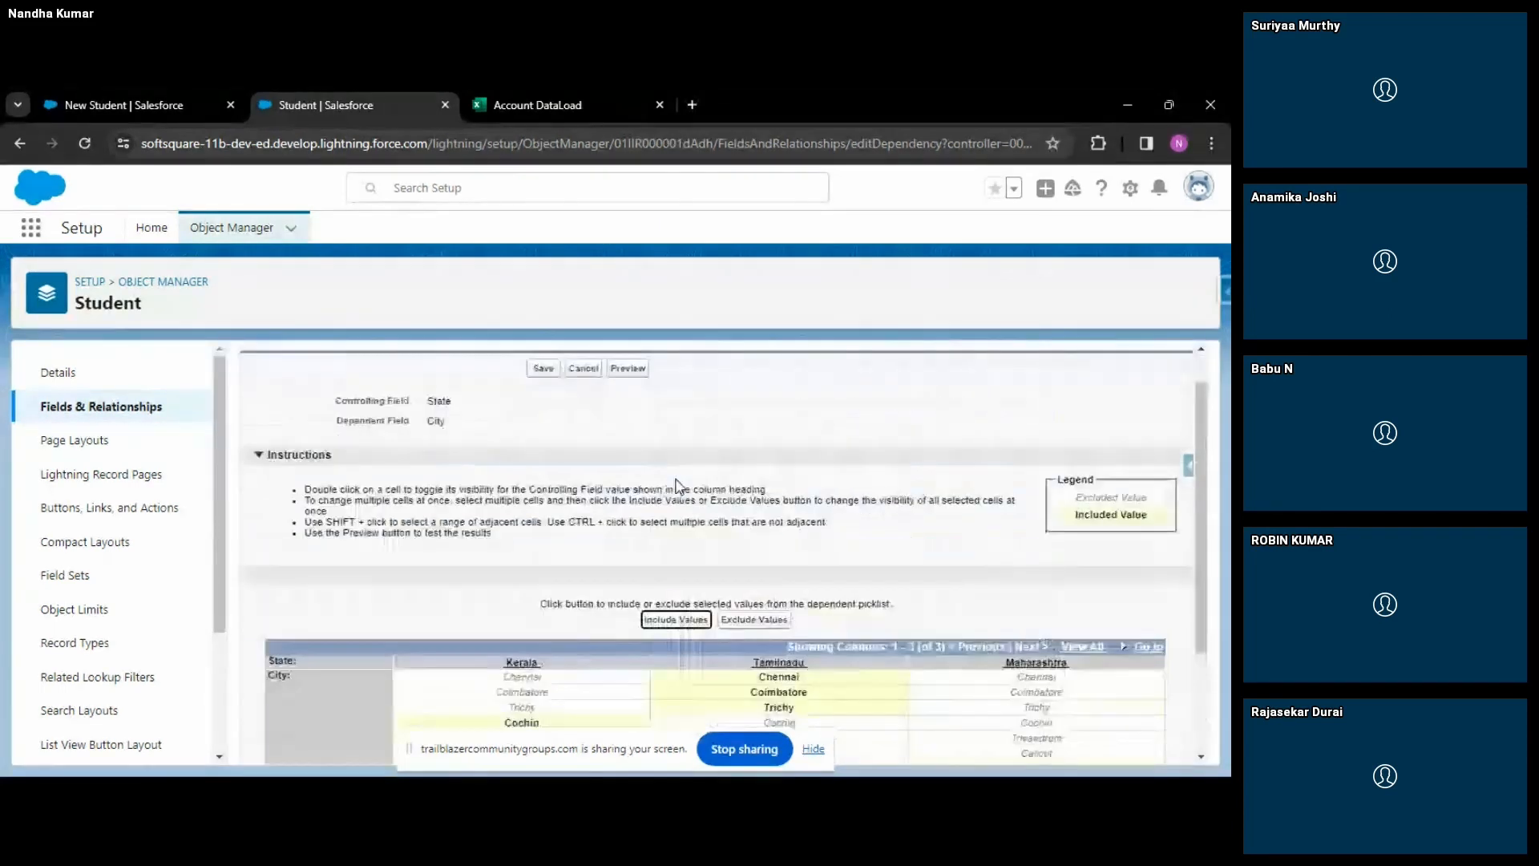
pyautogui.scroll(1, 675, 485)
pyautogui.click(545, 410)
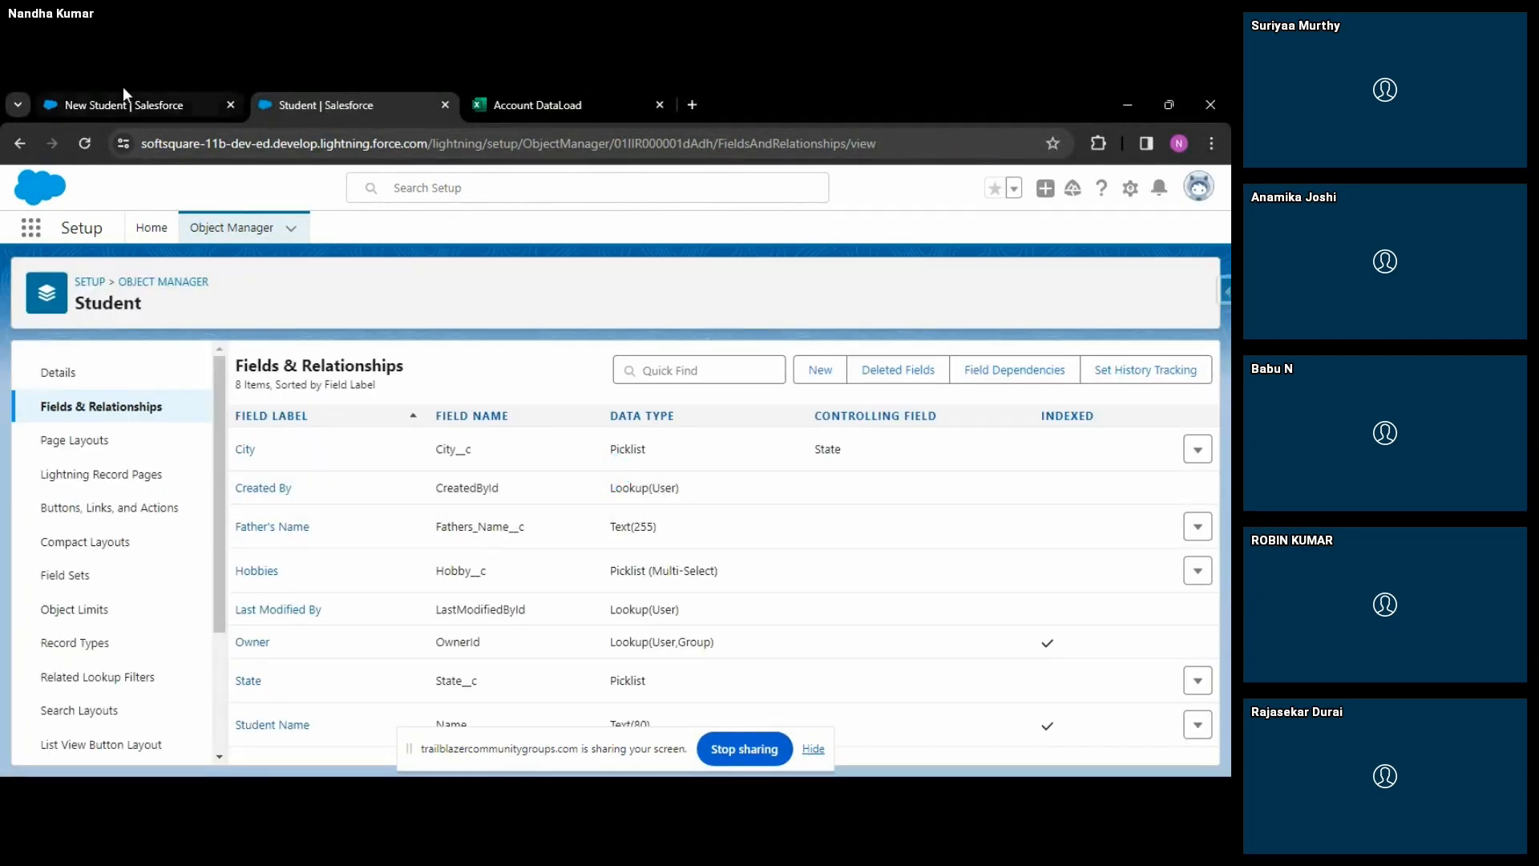
# Close the old New Student form, set the display density to Comfy, and refresh the page to apply it.
pyautogui.click(124, 102)
pyautogui.click(1042, 187)
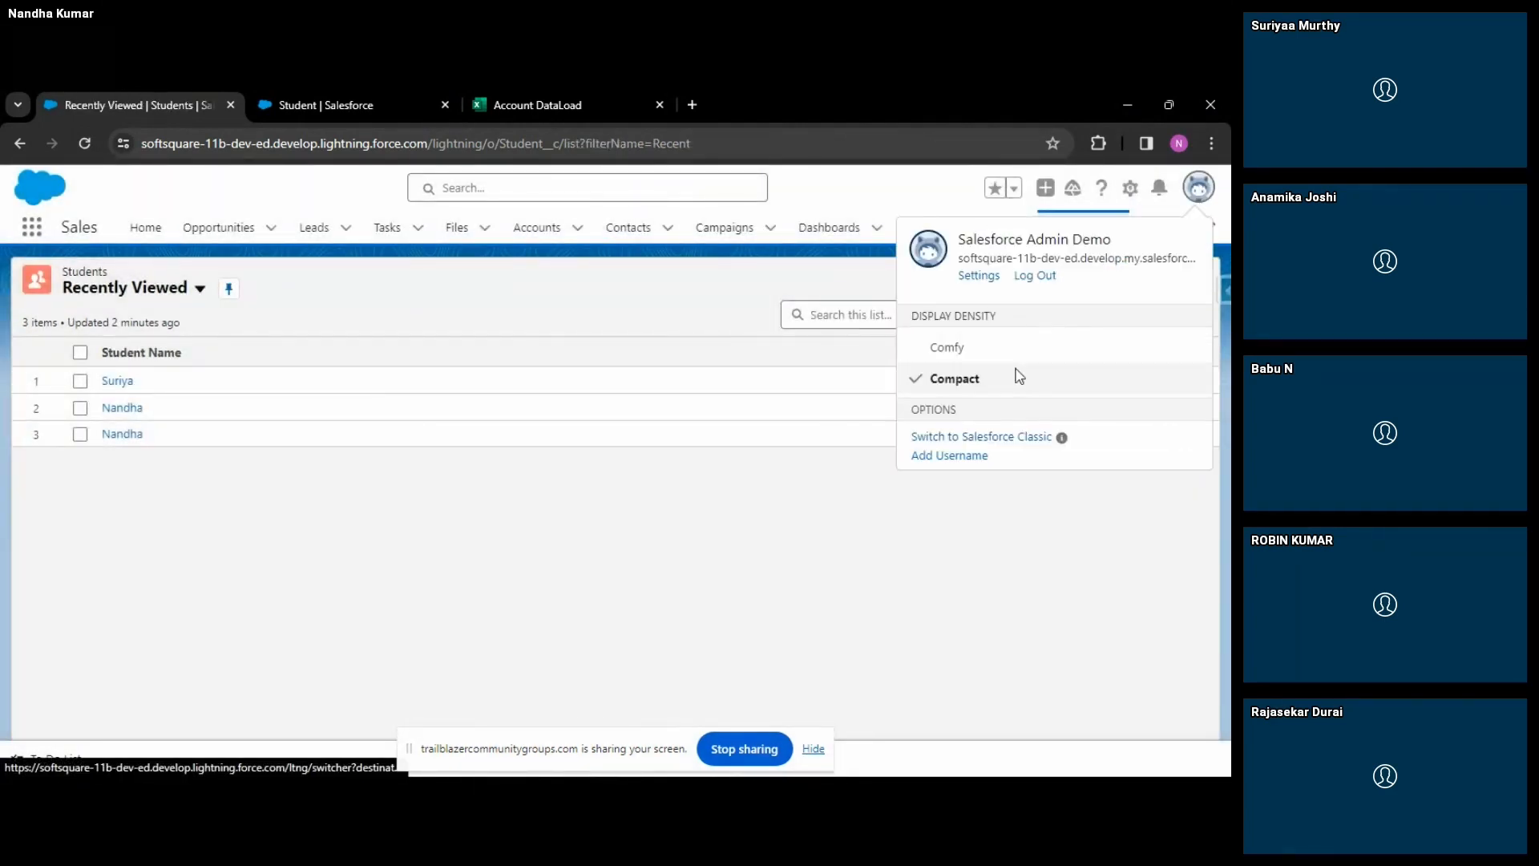
pyautogui.click(954, 347)
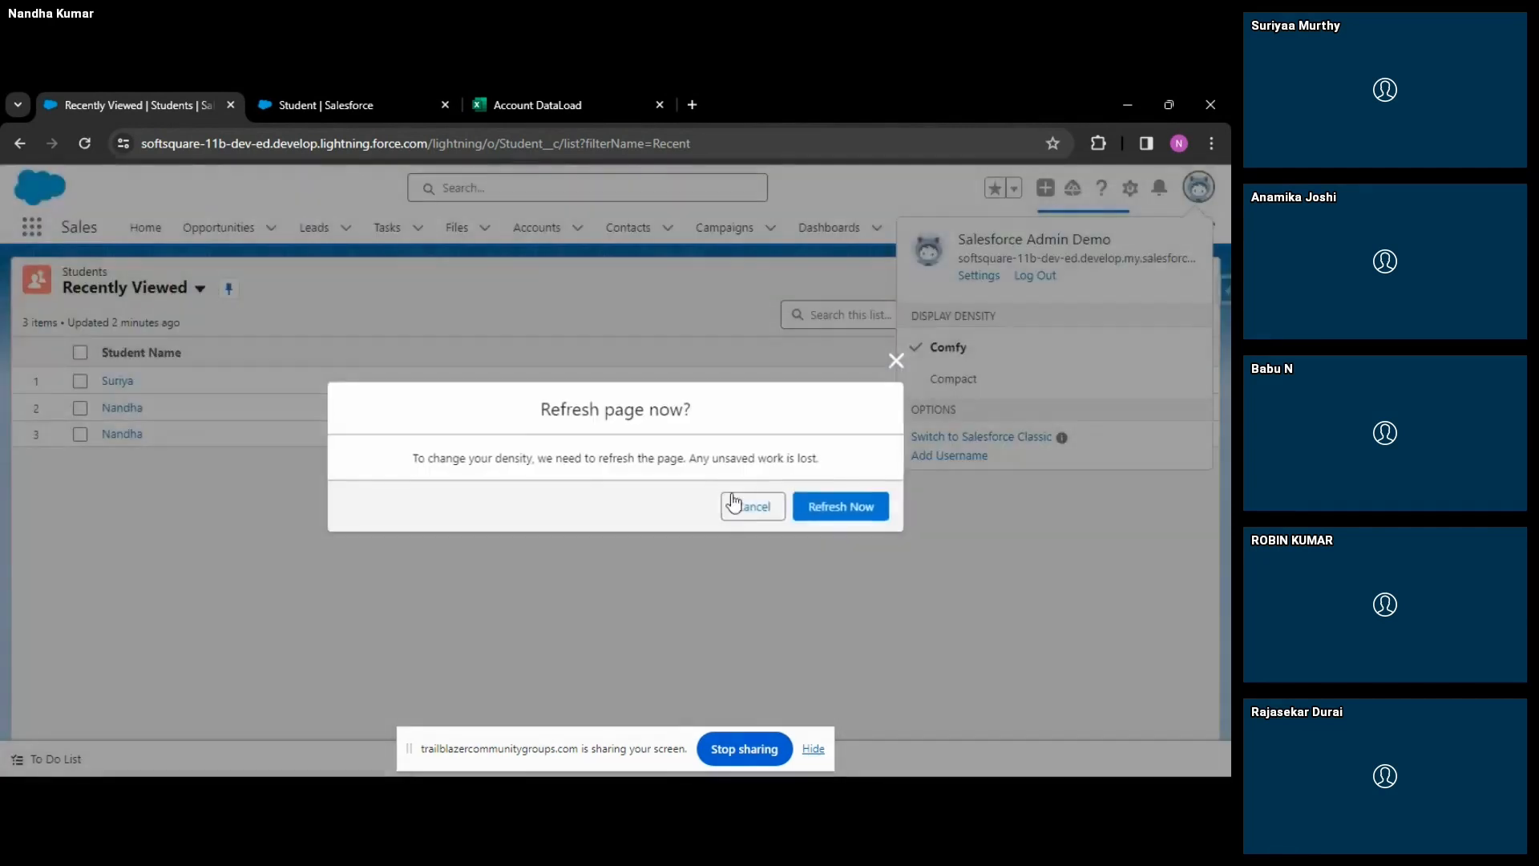
pyautogui.click(838, 507)
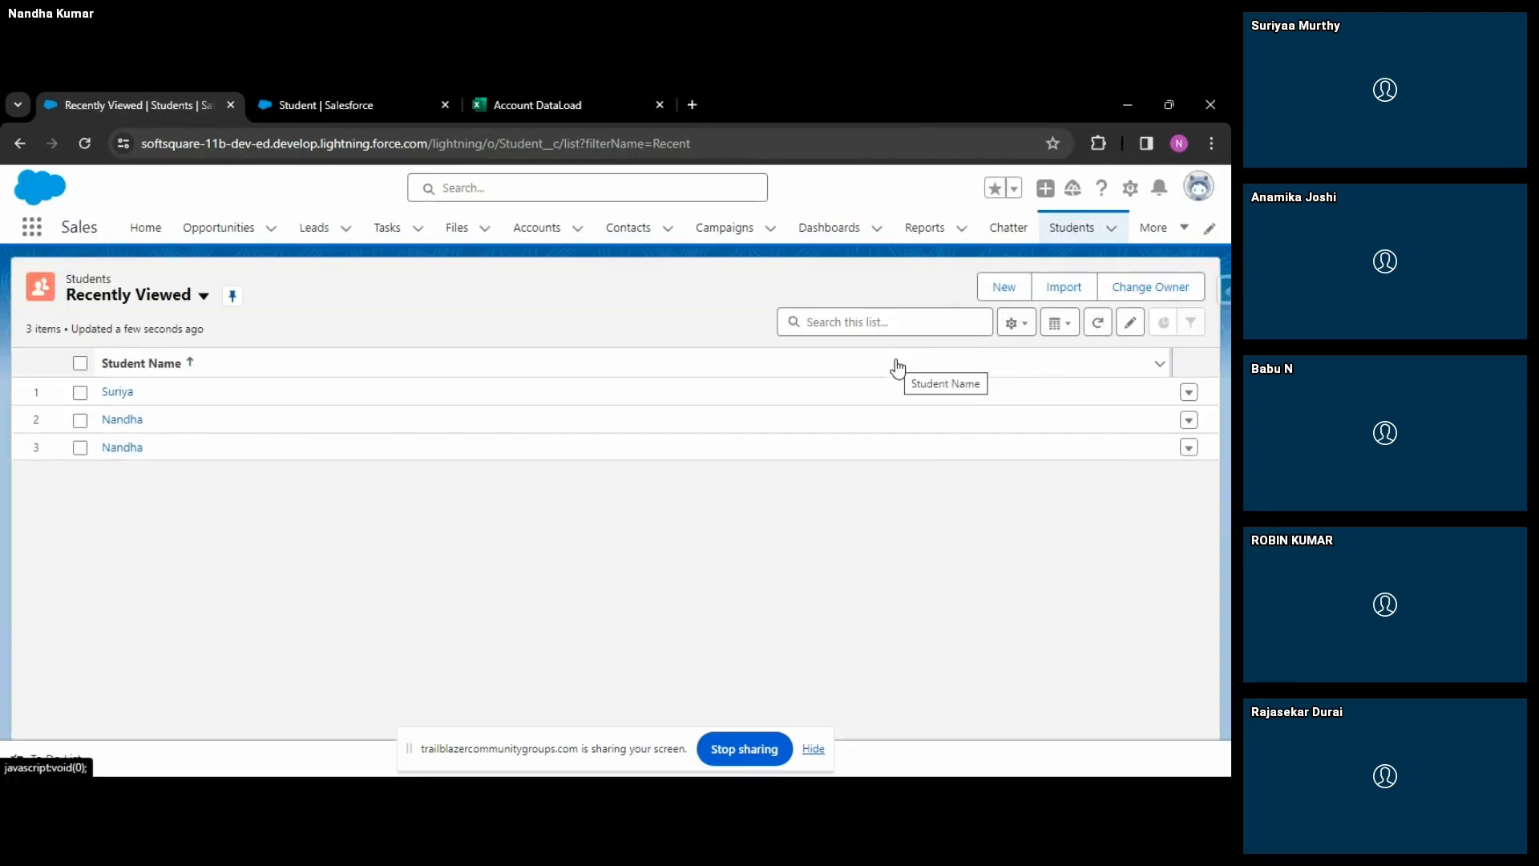
# Open a fresh New Student form and examine its State and City fields.
pyautogui.click(1003, 287)
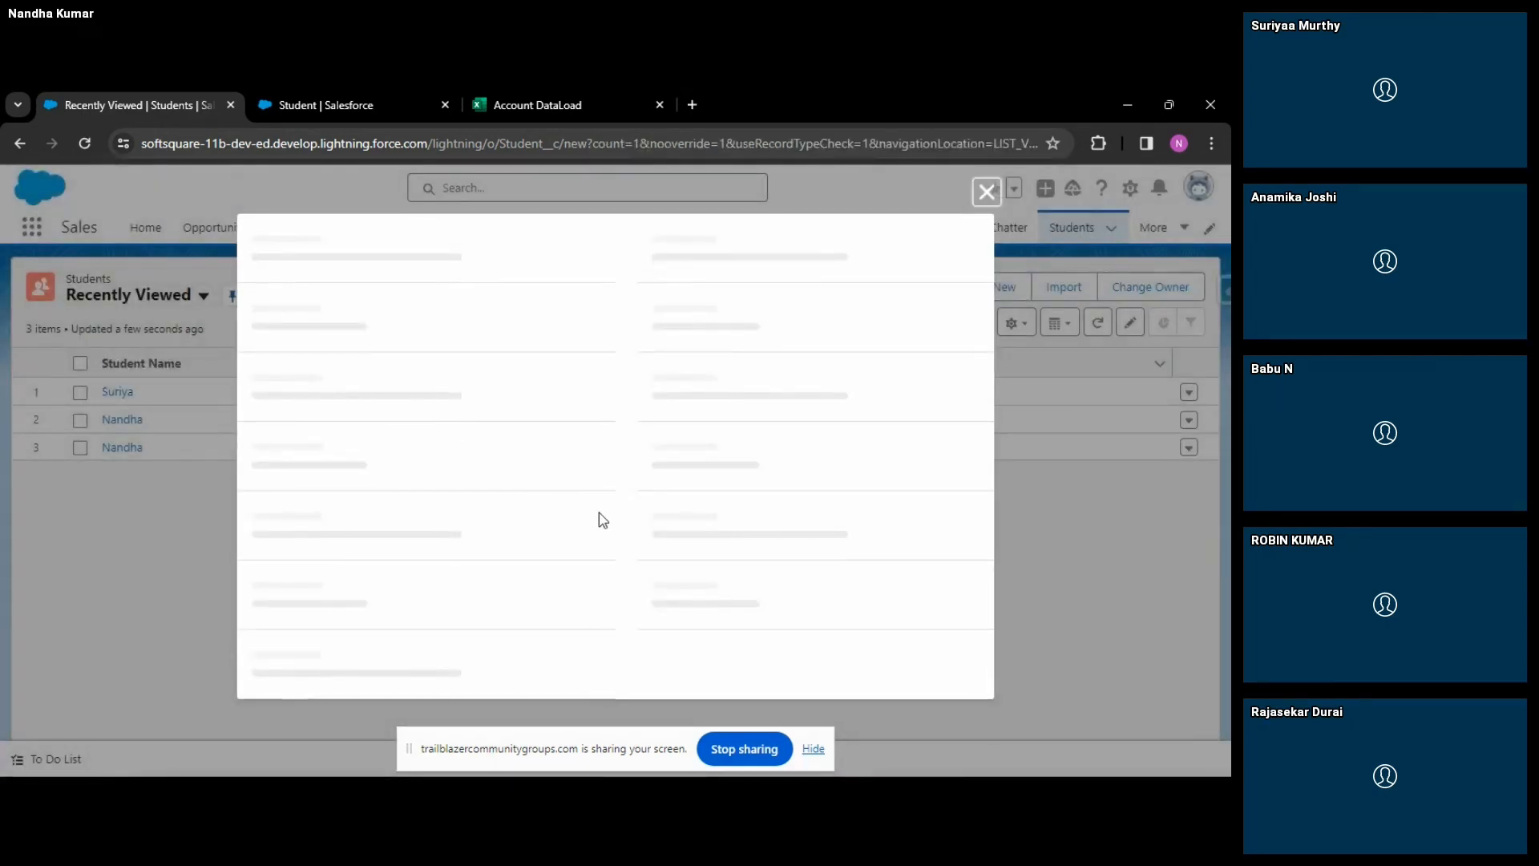
pyautogui.scroll(-3, 599, 512)
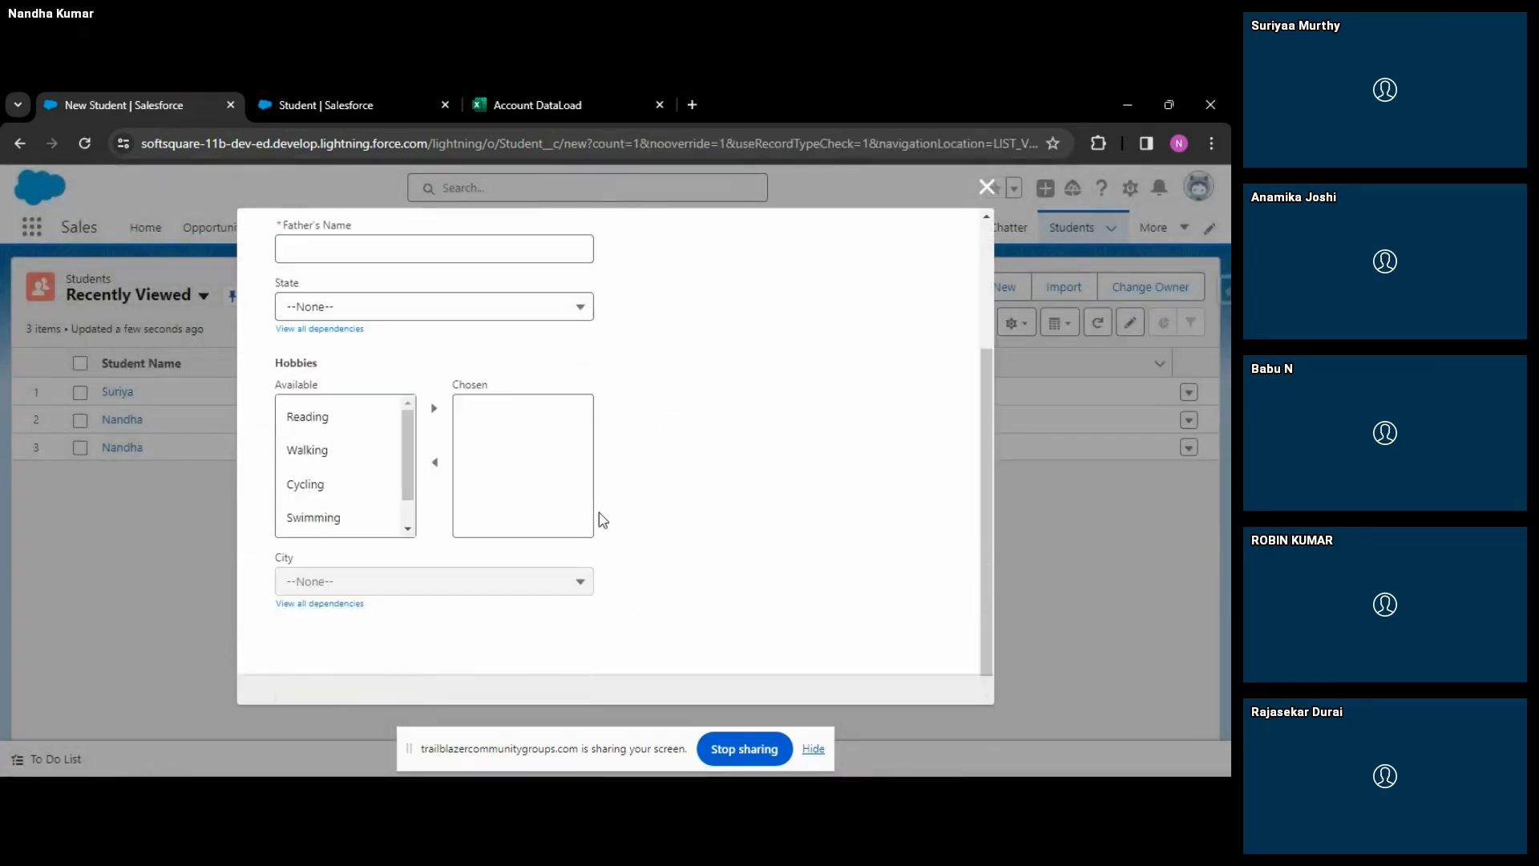
pyautogui.scroll(1, 498, 526)
pyautogui.scroll(2, 465, 525)
pyautogui.scroll(-2, 421, 521)
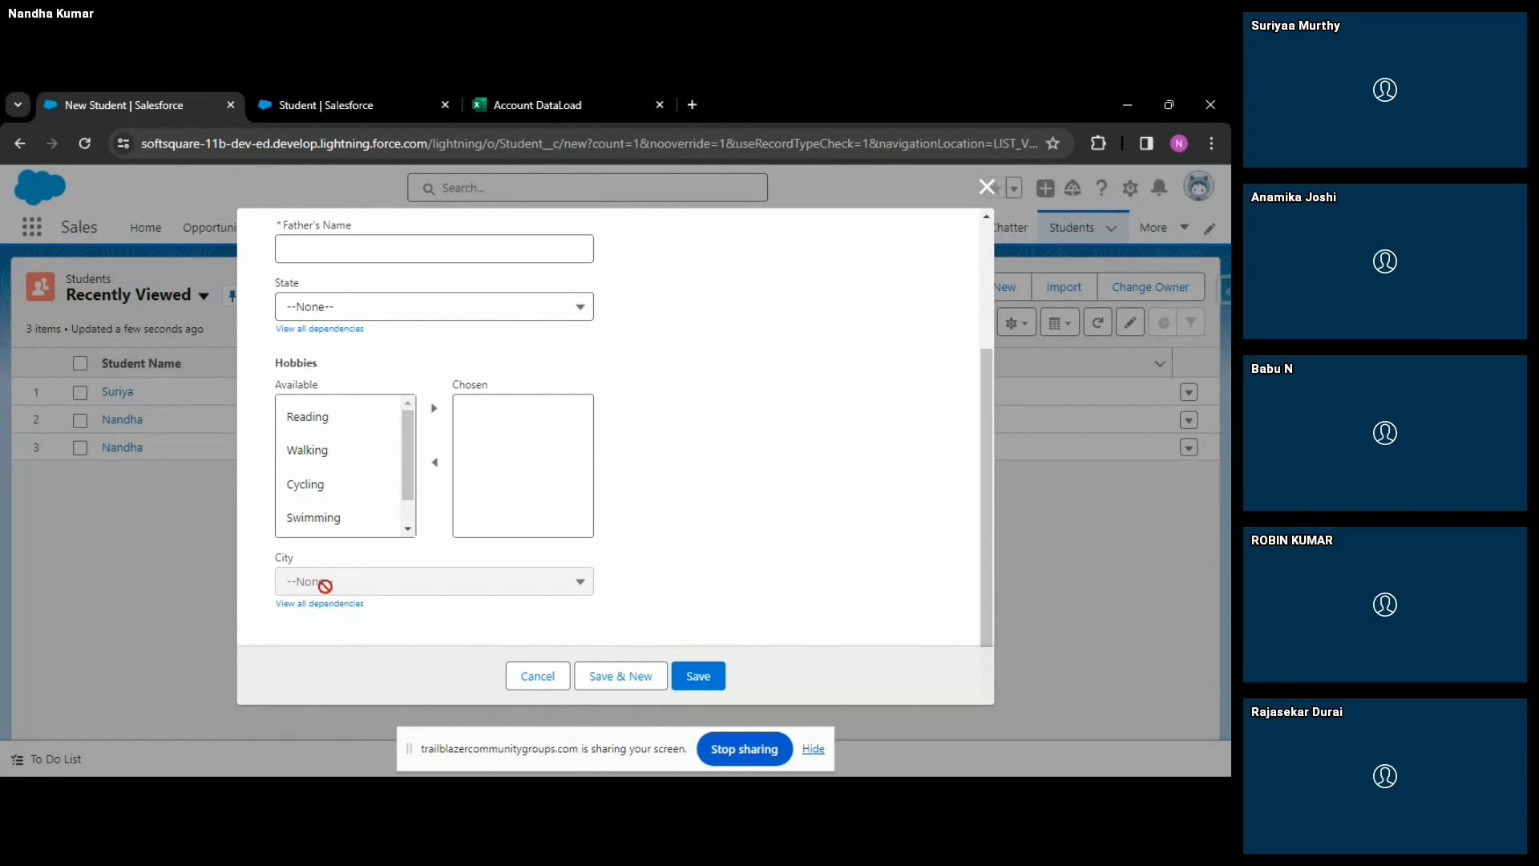
# Set State to Kerala in the New Student form and check which City values it offers.
pyautogui.click(371, 310)
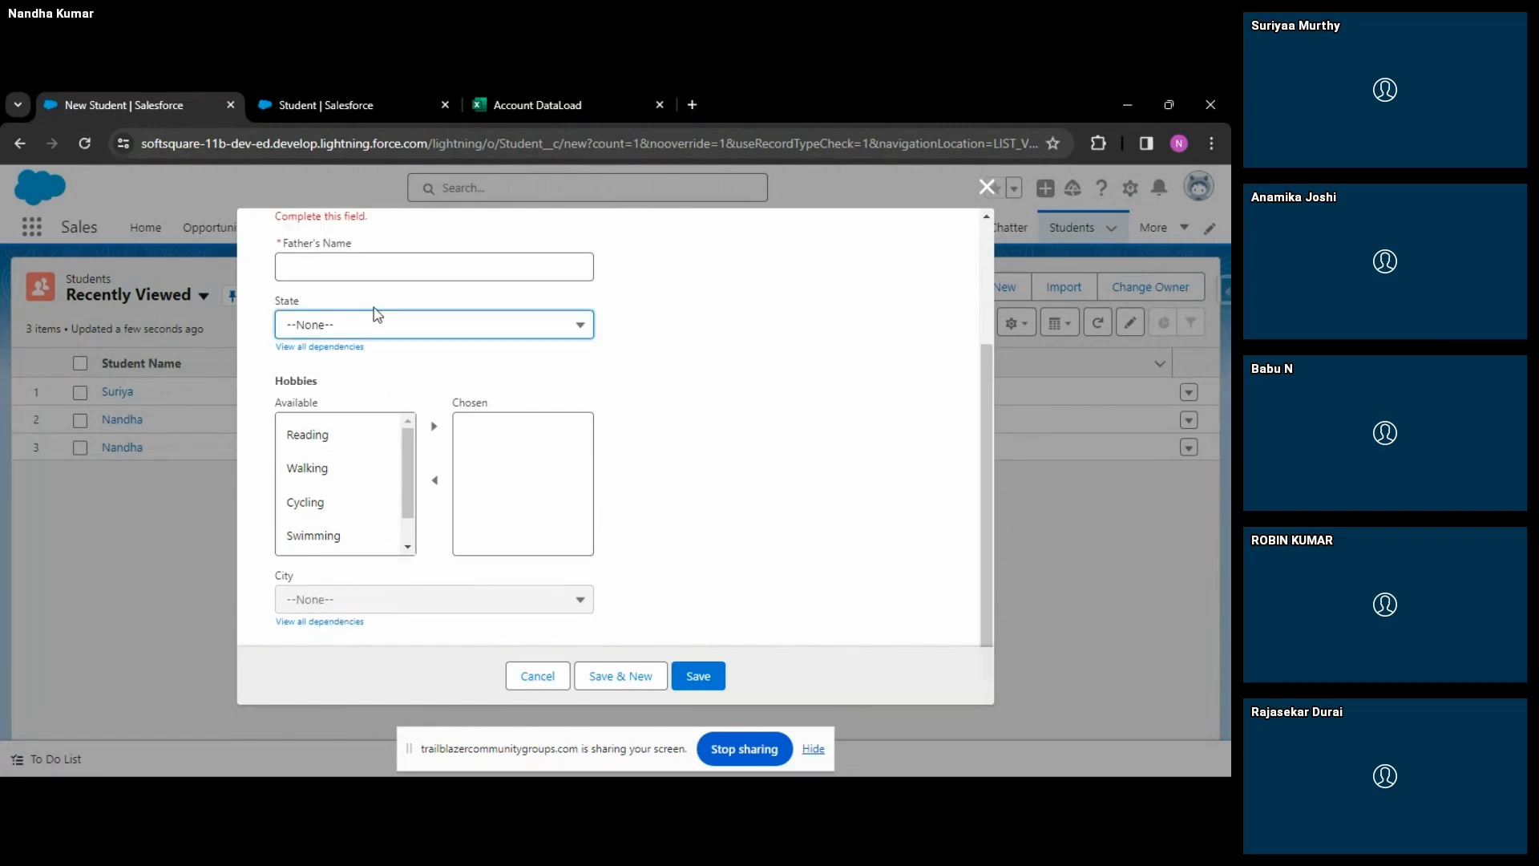
pyautogui.click(371, 326)
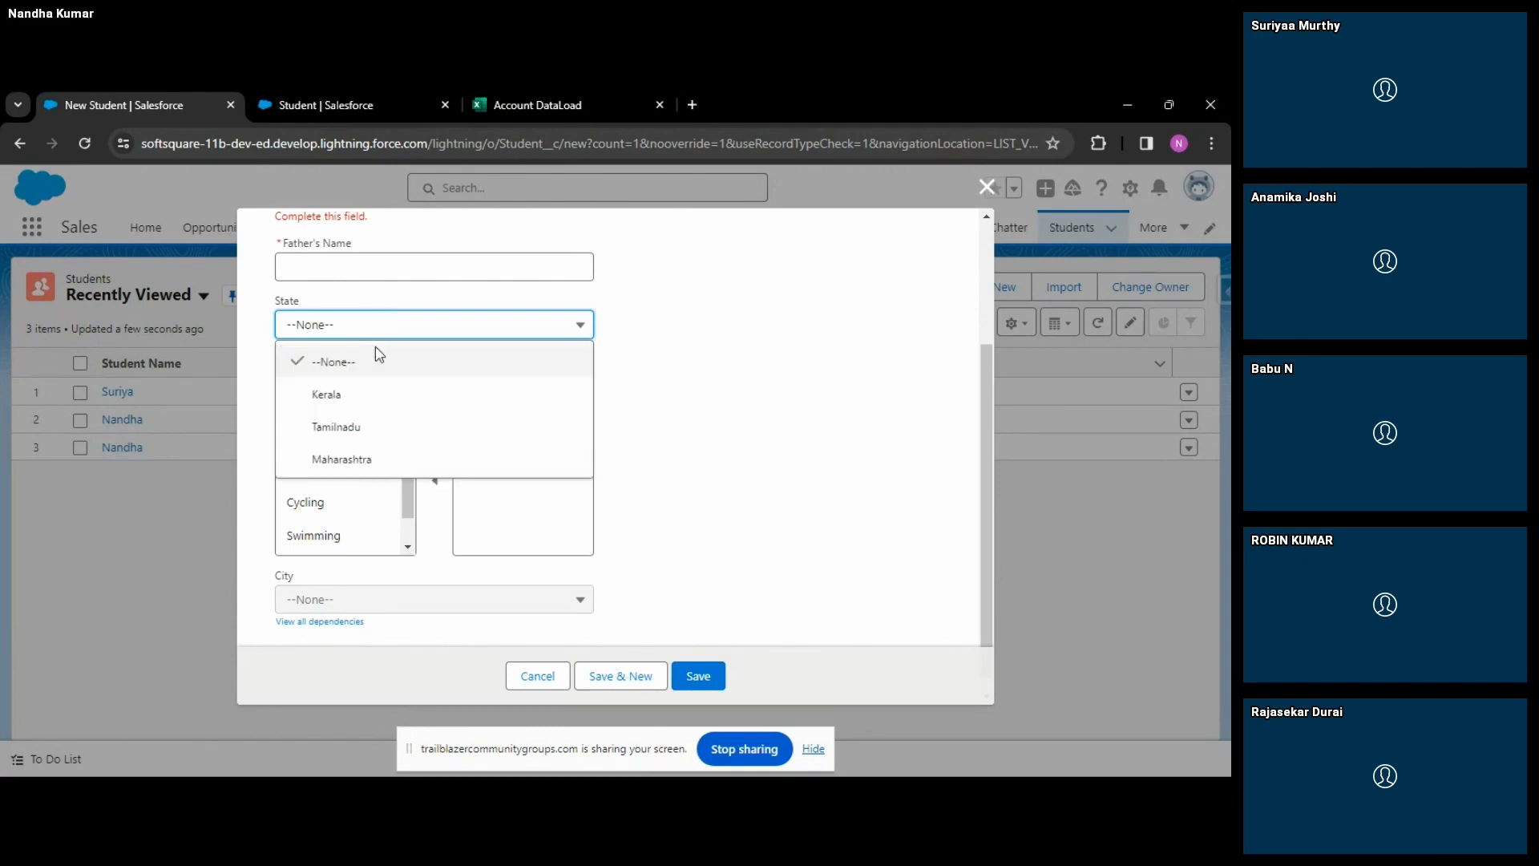
pyautogui.click(354, 392)
pyautogui.click(361, 587)
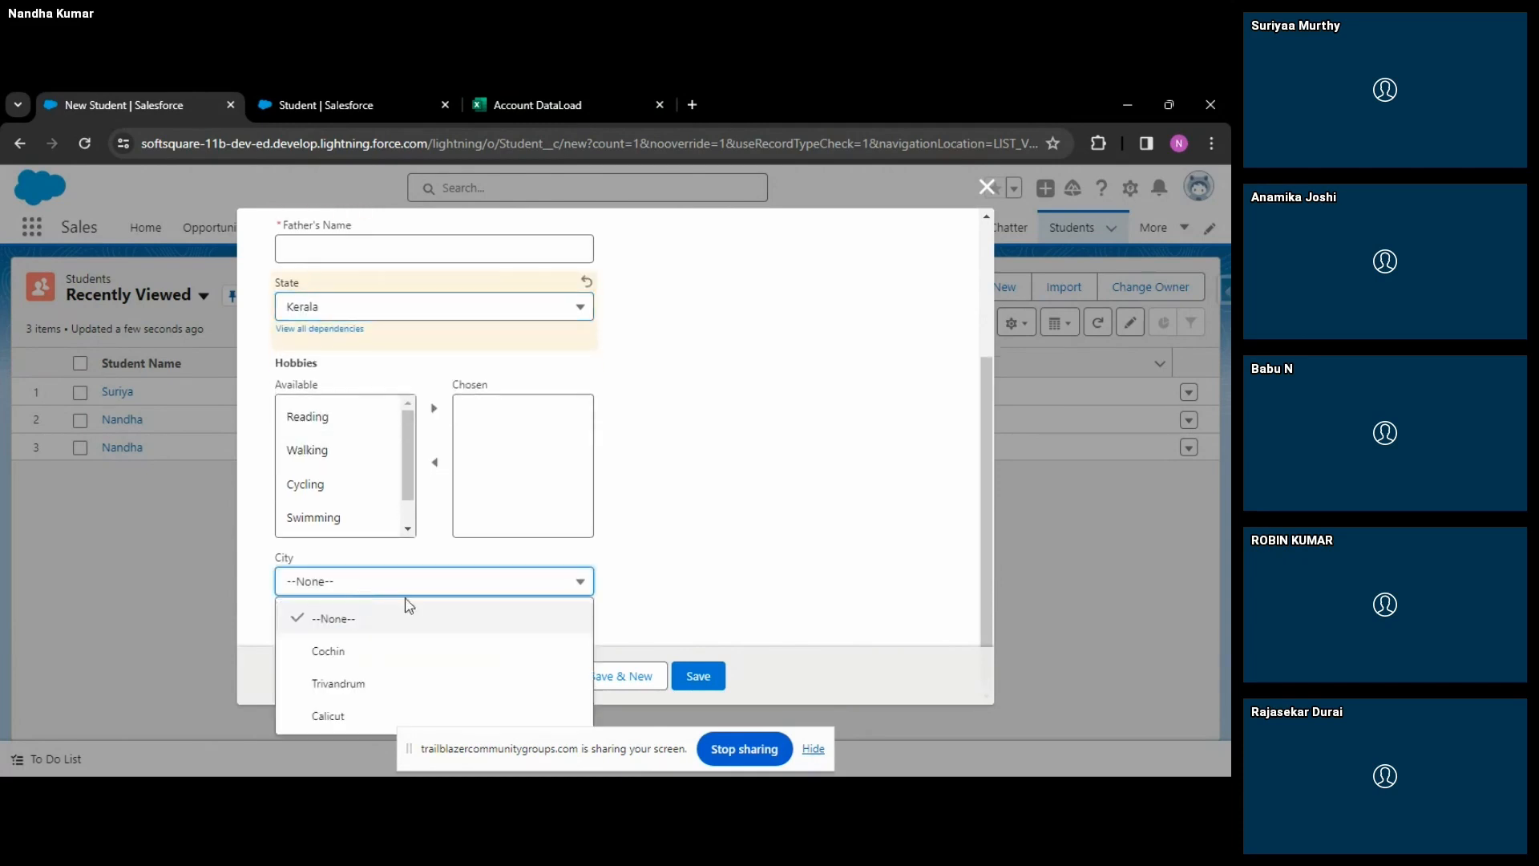
# Set State to Tamilnadu in the New Student form and check the City values offered for it.
pyautogui.click(362, 314)
pyautogui.click(336, 409)
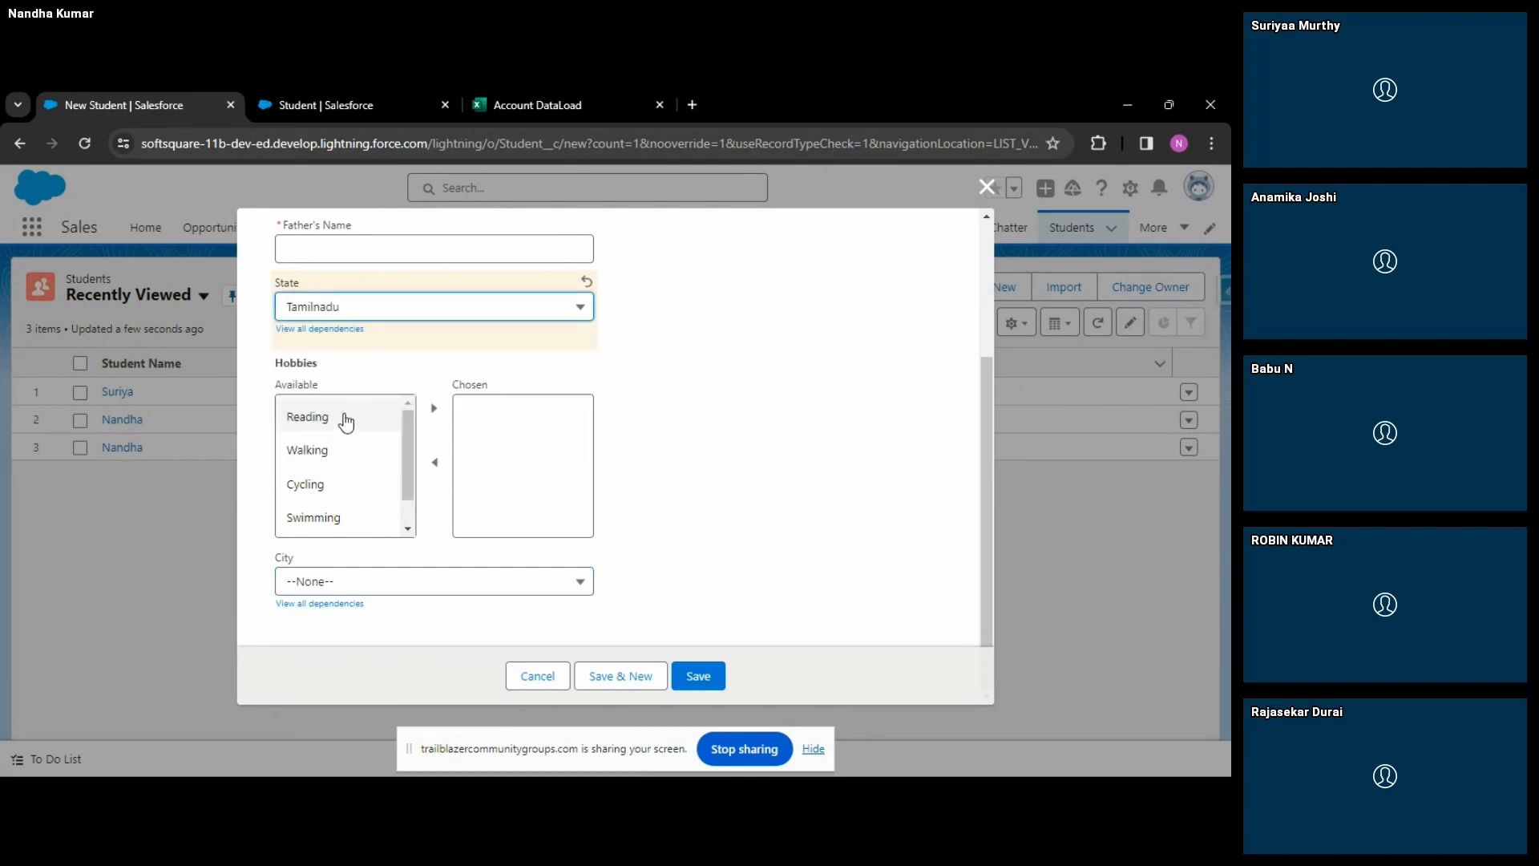
pyautogui.click(360, 583)
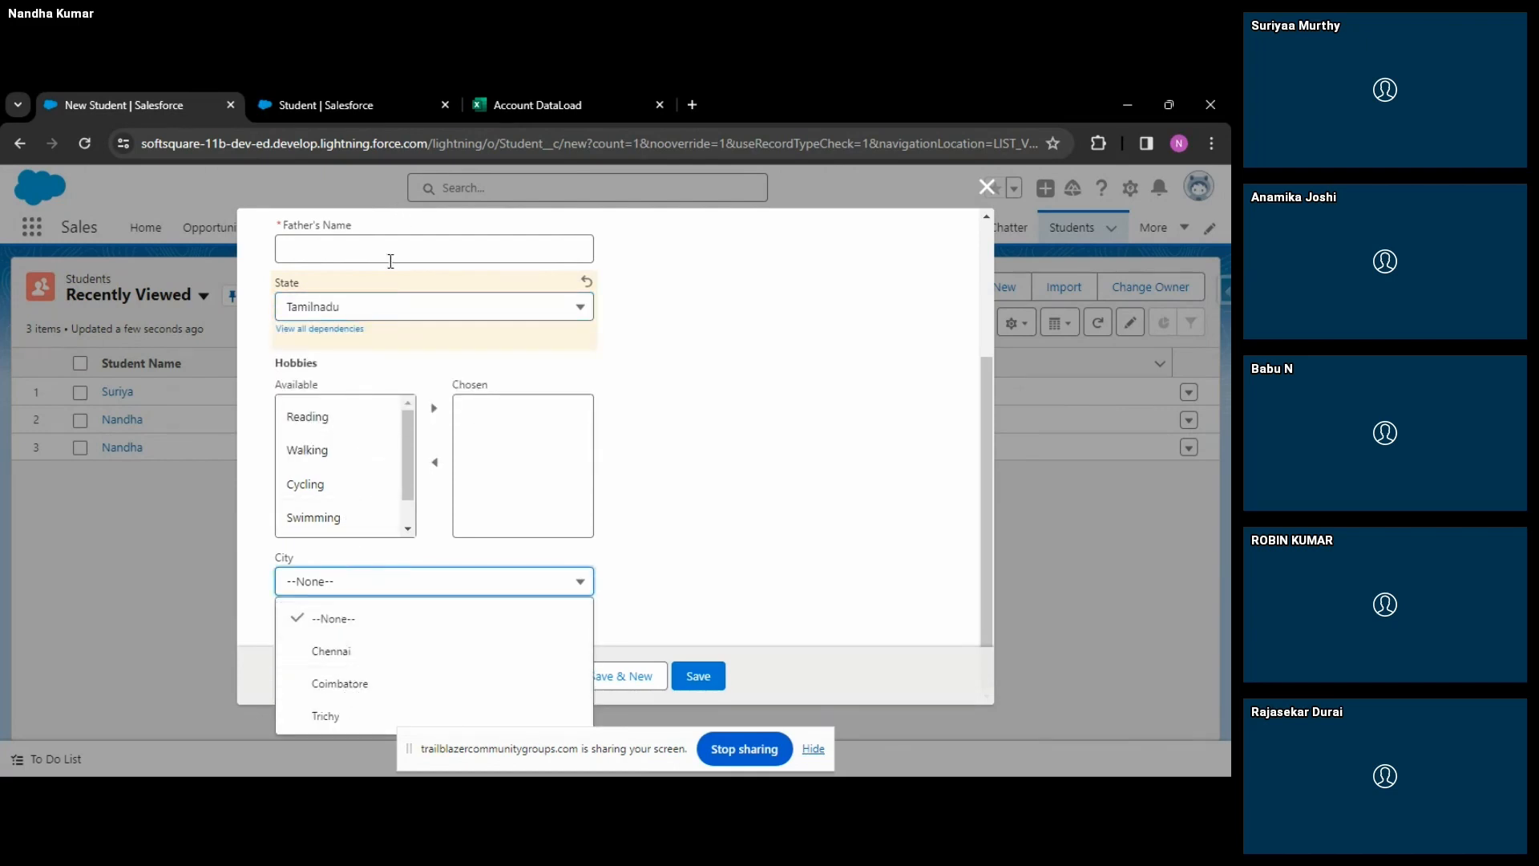
pyautogui.click(678, 393)
# Set State to Maharashtra in the New Student form and check the City values offered for it.
pyautogui.click(474, 312)
pyautogui.click(381, 442)
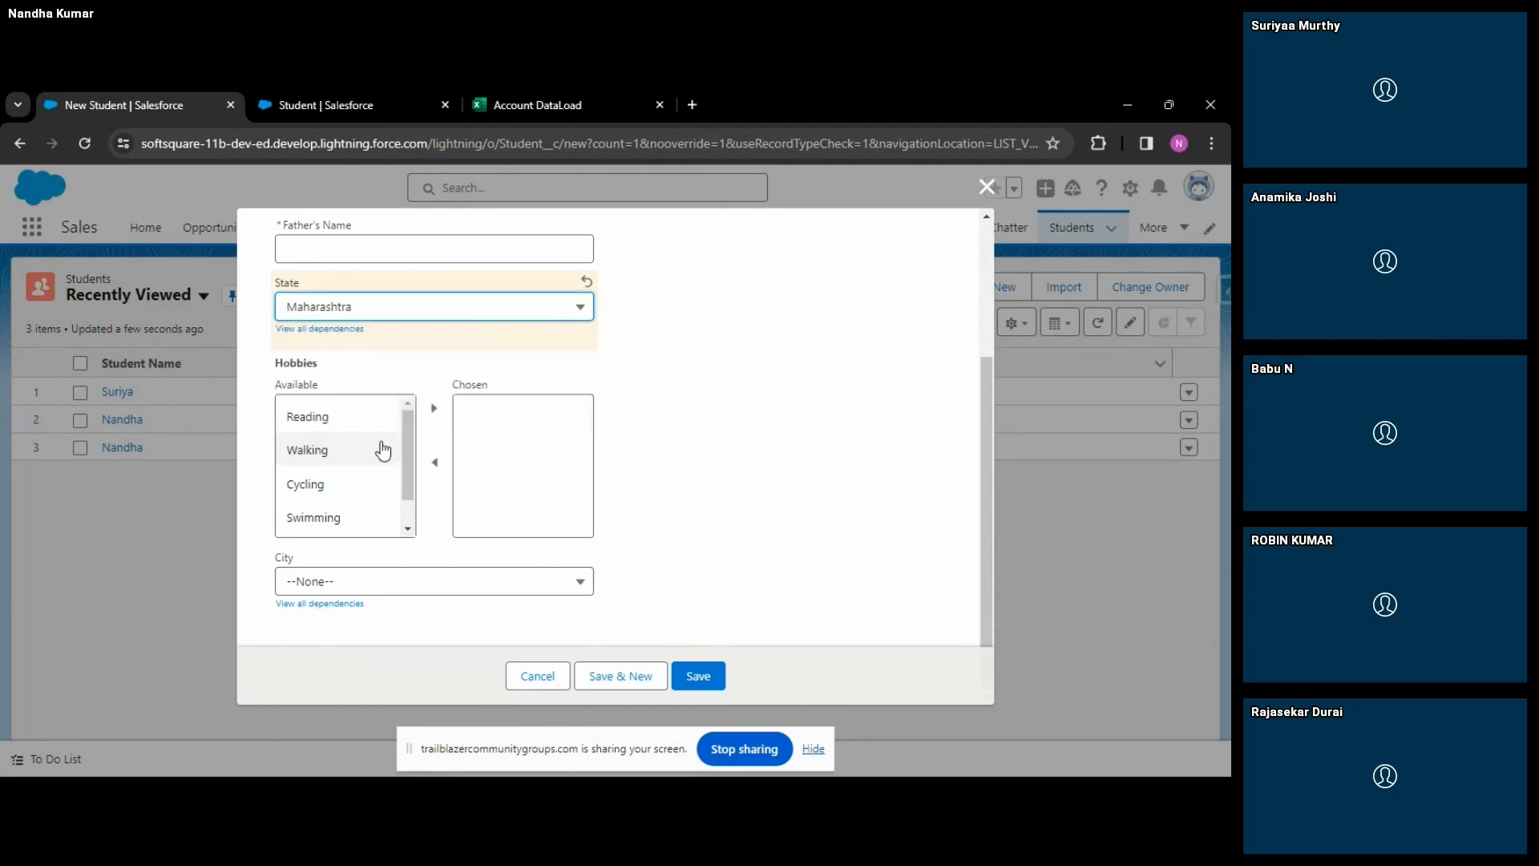
pyautogui.click(376, 583)
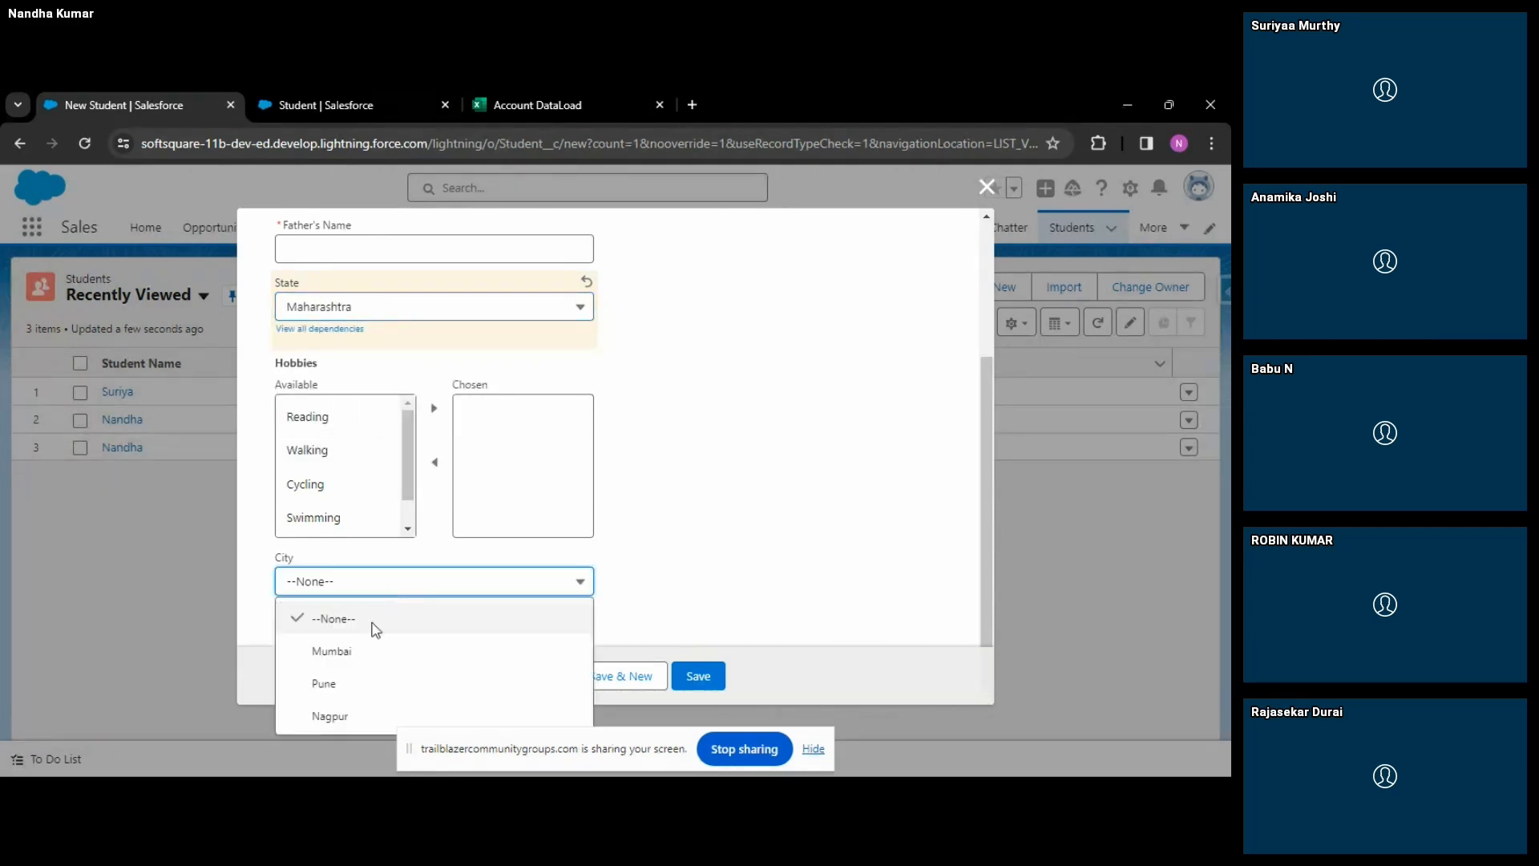
pyautogui.click(659, 510)
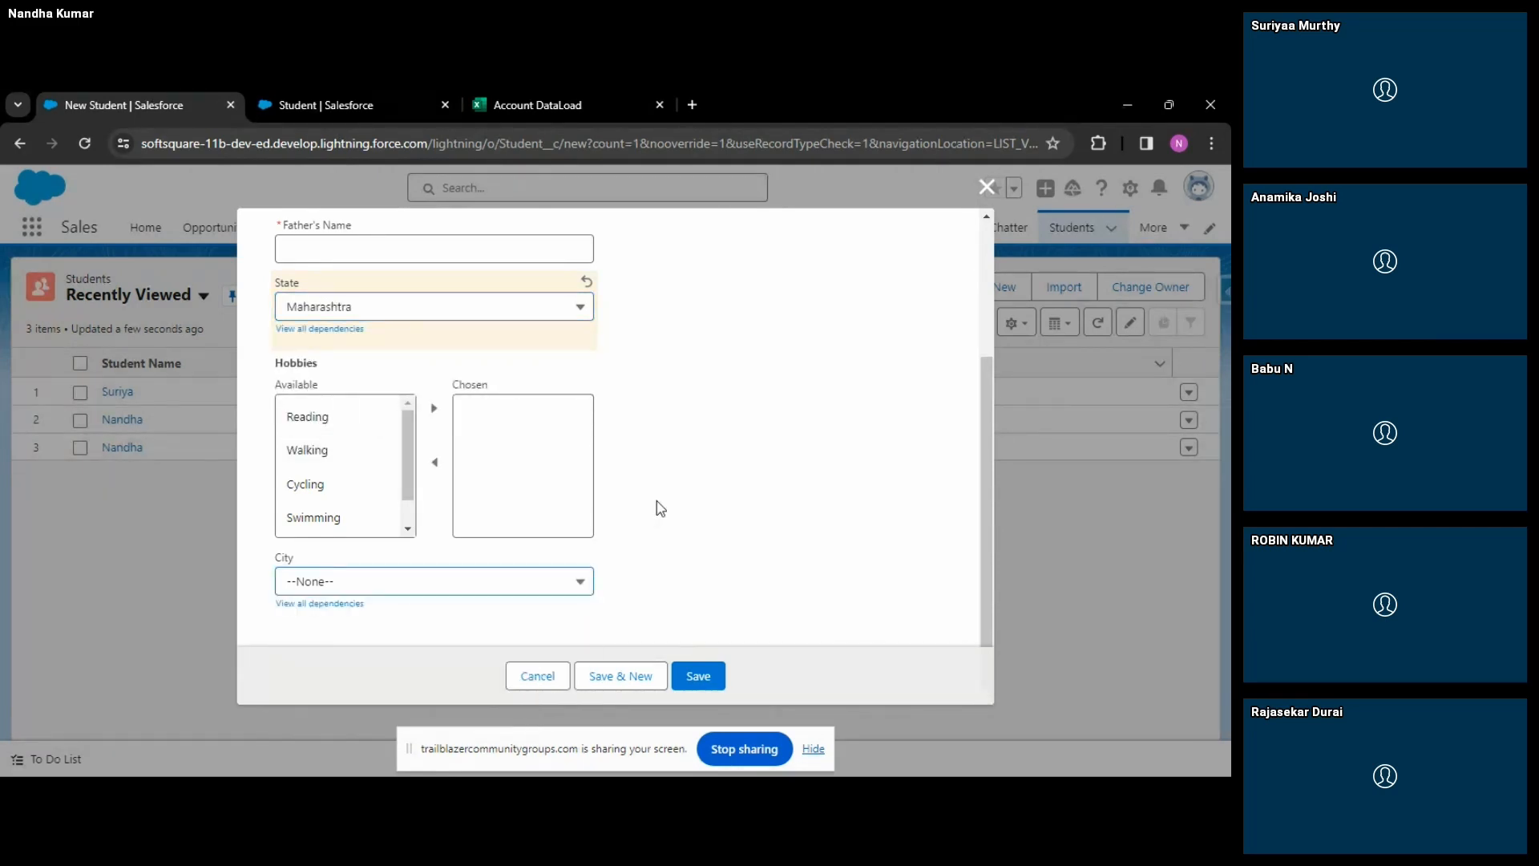
pyautogui.click(489, 585)
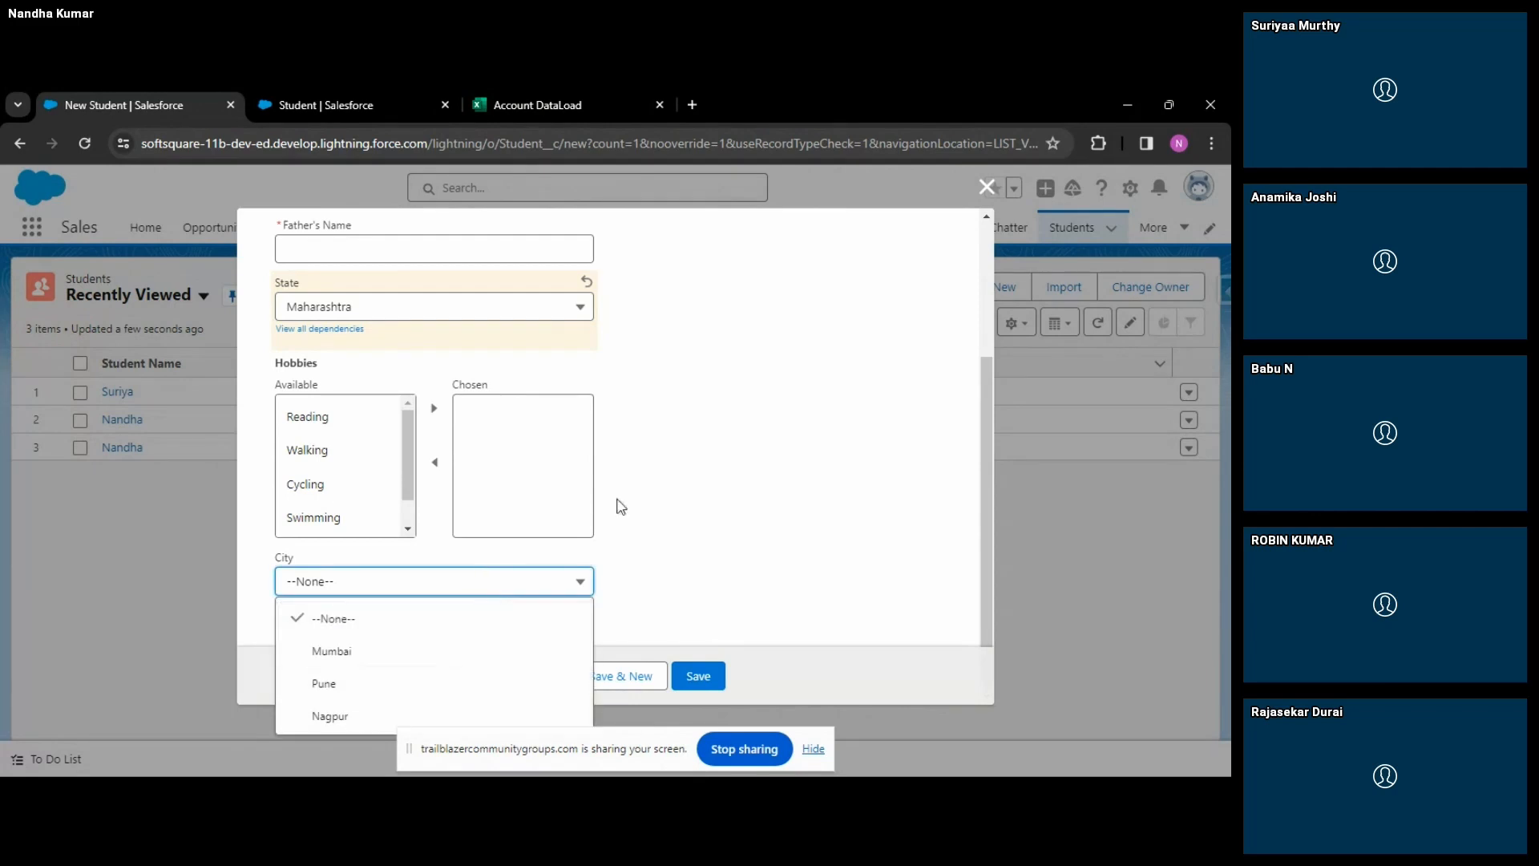
pyautogui.click(709, 484)
pyautogui.scroll(2, 707, 484)
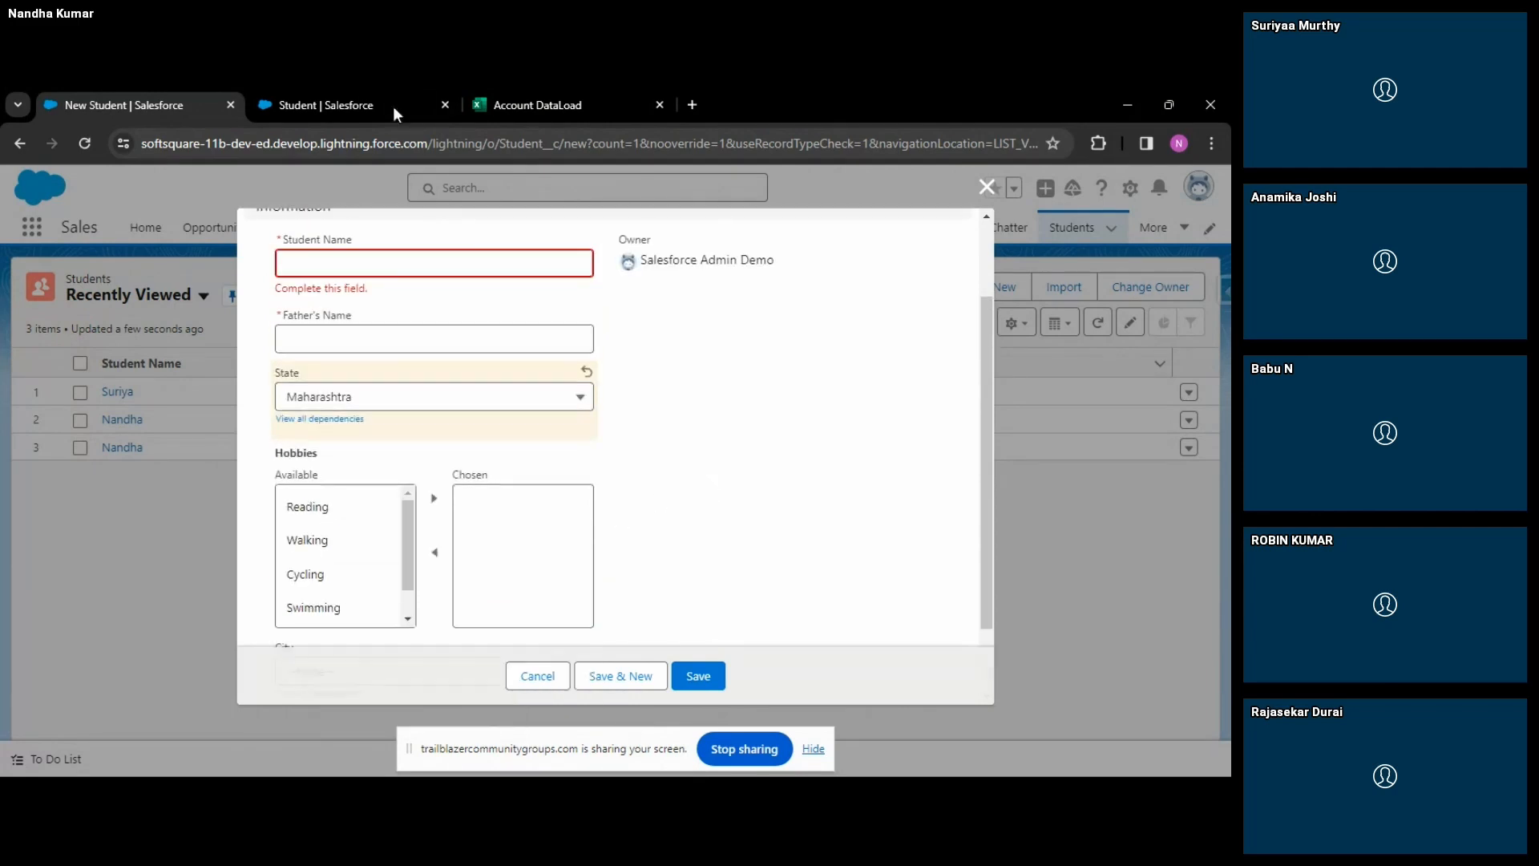
# View the Student object's Fields & Relationships, and switch to the slideshow to show the Dependent Picklist Considerations slide.
pyautogui.hotkey('alt', 'Tab')
pyautogui.hotkey('alt', 'Tab')
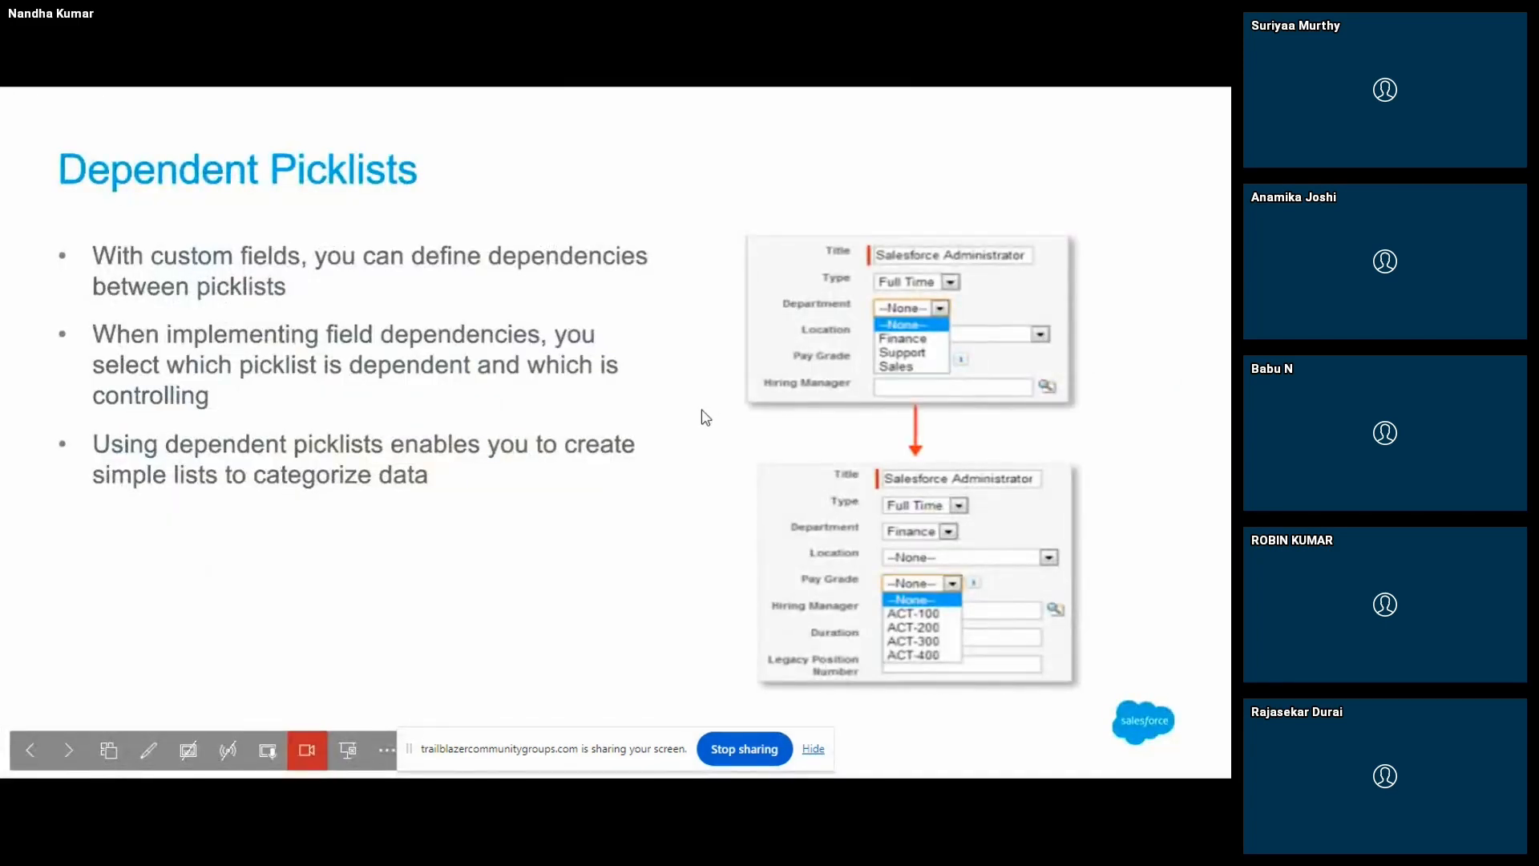
pyautogui.hotkey('alt', 'Tab')
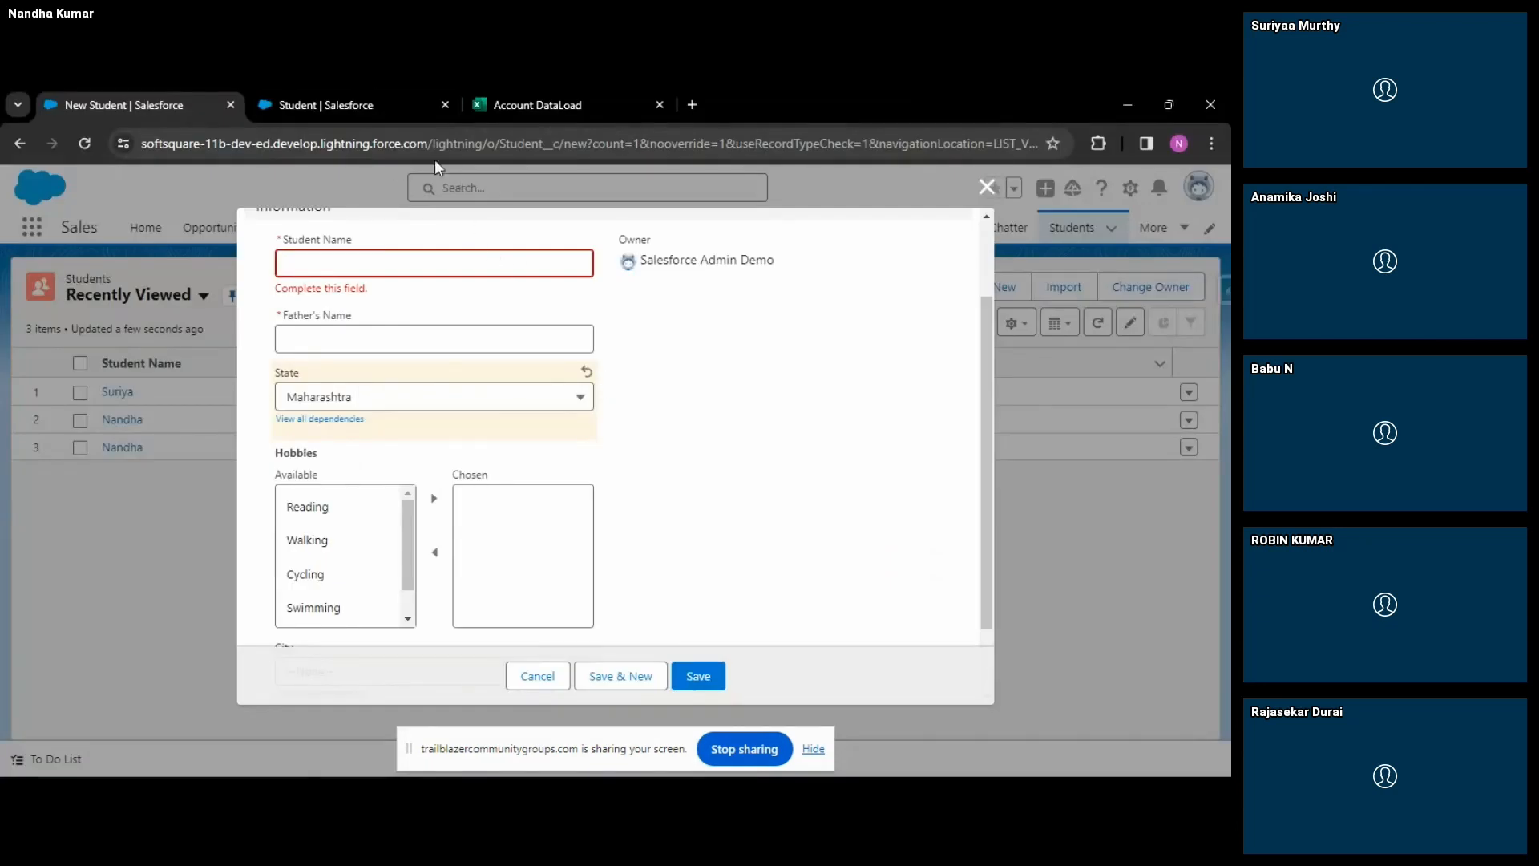
pyautogui.click(368, 95)
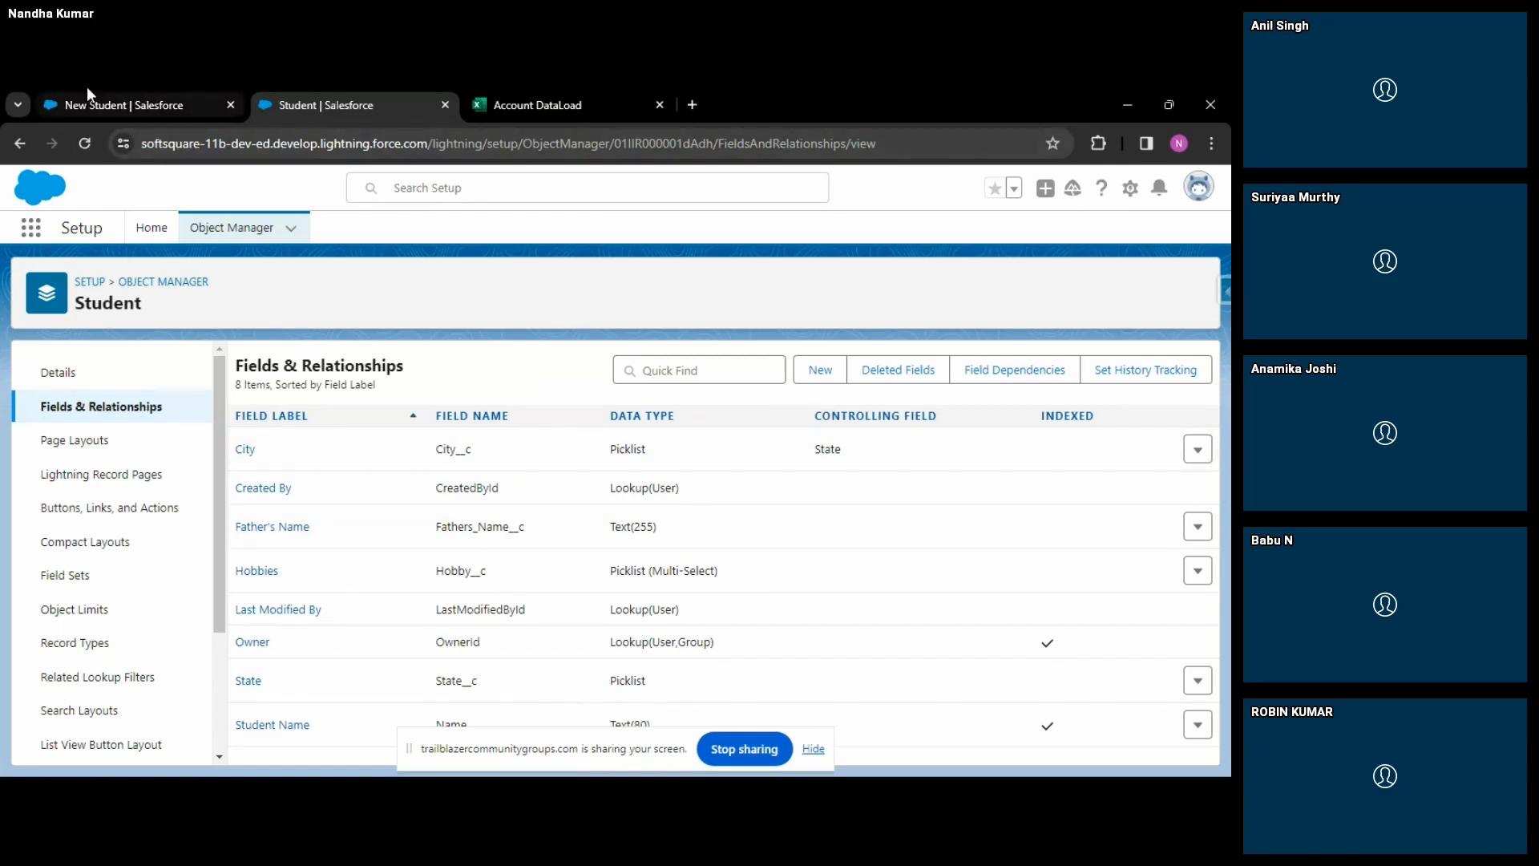
pyautogui.hotkey('alt', 'Tab')
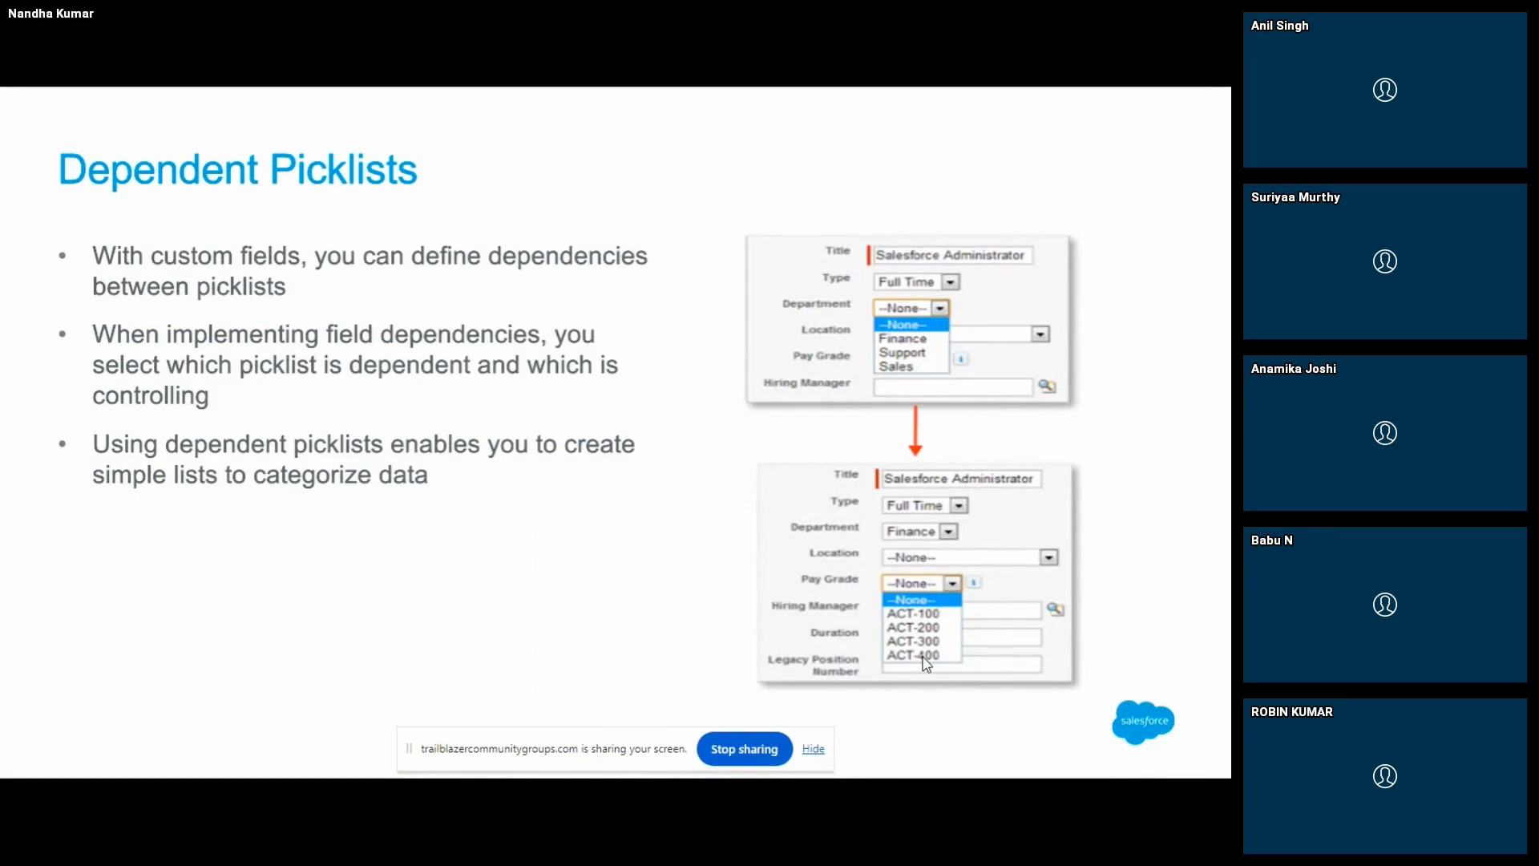
pyautogui.press('Right')
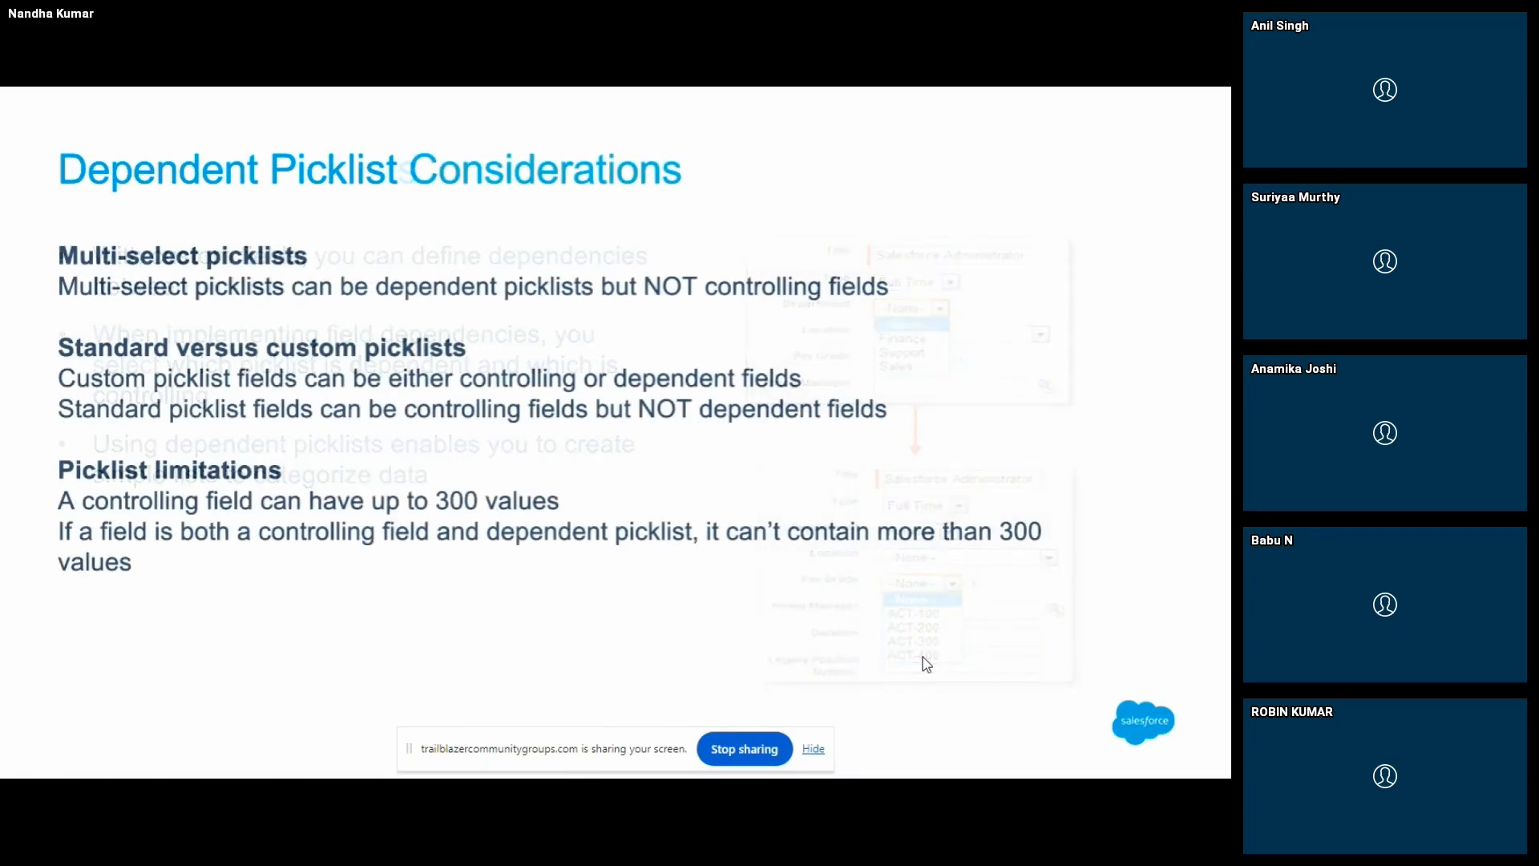